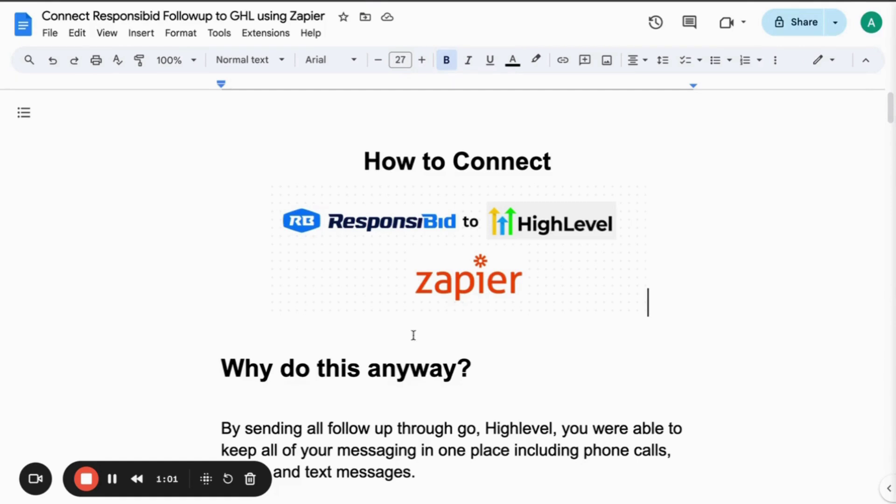
Scroll through the 'What You'll Need:' section and highlight the text about keeping messaging together.
{"action": "left_click", "coordinate": [443, 366]}
{"action": "scroll", "coordinate": [444, 363], "scroll_direction": "down", "scroll_amount": 1}
{"action": "scroll", "coordinate": [446, 359], "scroll_direction": "down", "scroll_amount": 4}
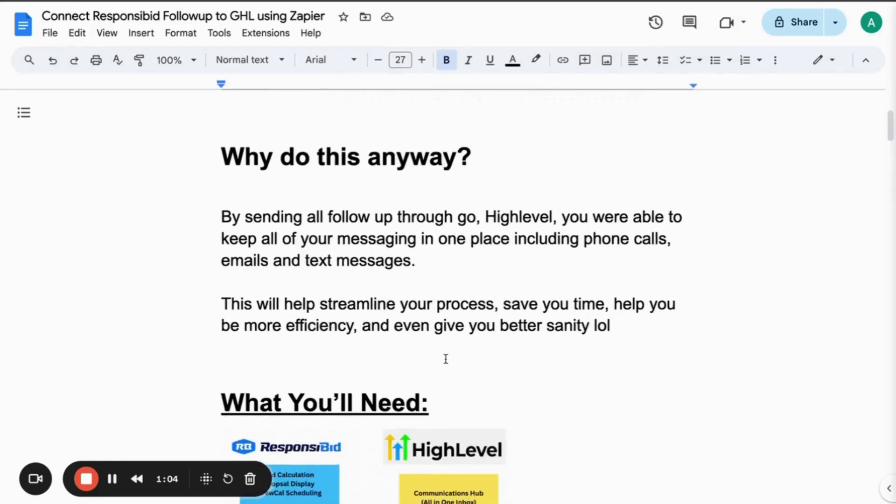
{"action": "scroll", "coordinate": [446, 359], "scroll_direction": "up", "scroll_amount": 2}
{"action": "scroll", "coordinate": [445, 359], "scroll_direction": "up", "scroll_amount": 2}
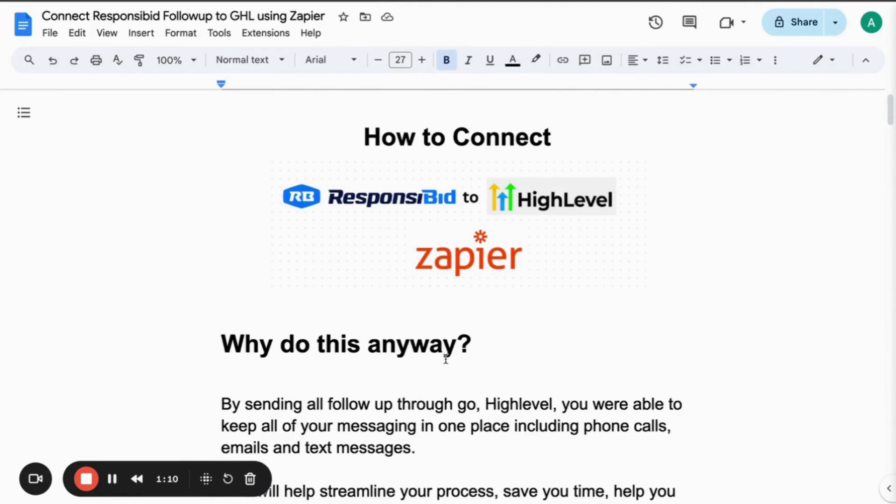
{"action": "scroll", "coordinate": [442, 405], "scroll_direction": "down", "scroll_amount": 3}
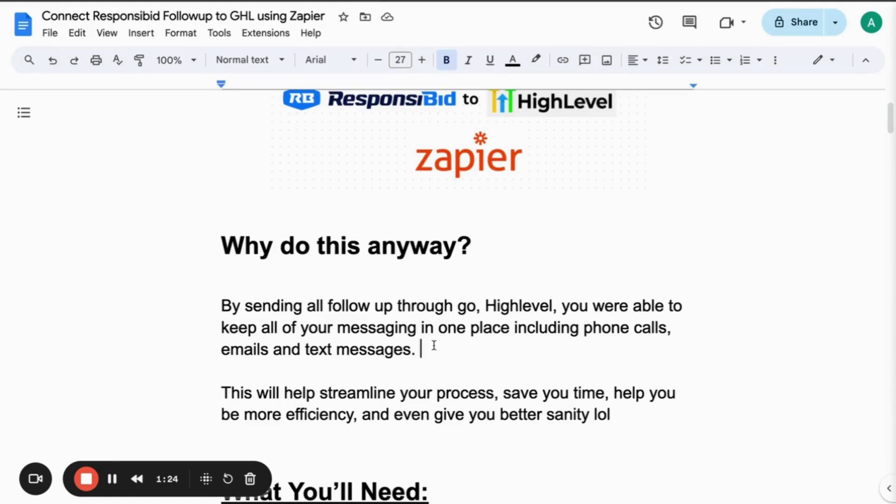
{"action": "left_click_drag", "start_coordinate": [432, 348], "coordinate": [291, 329]}
{"action": "left_click", "coordinate": [298, 385]}
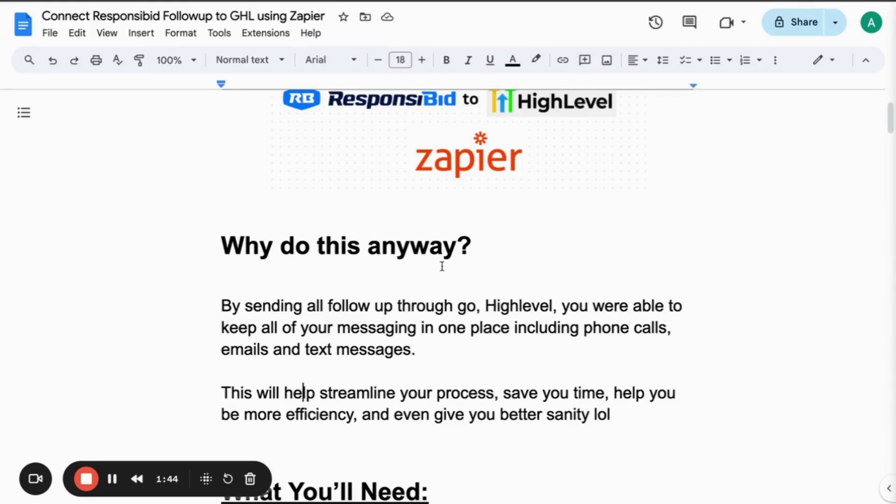
Scroll back up the guide and switch to the ResponsiBid Follow Up Builder.
{"action": "scroll", "coordinate": [425, 292], "scroll_direction": "down", "scroll_amount": 7}
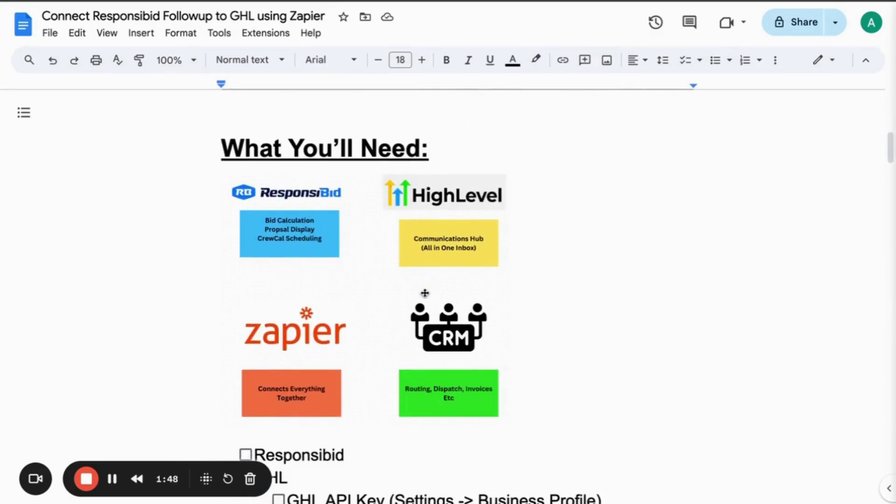
{"action": "scroll", "coordinate": [425, 293], "scroll_direction": "up", "scroll_amount": 1}
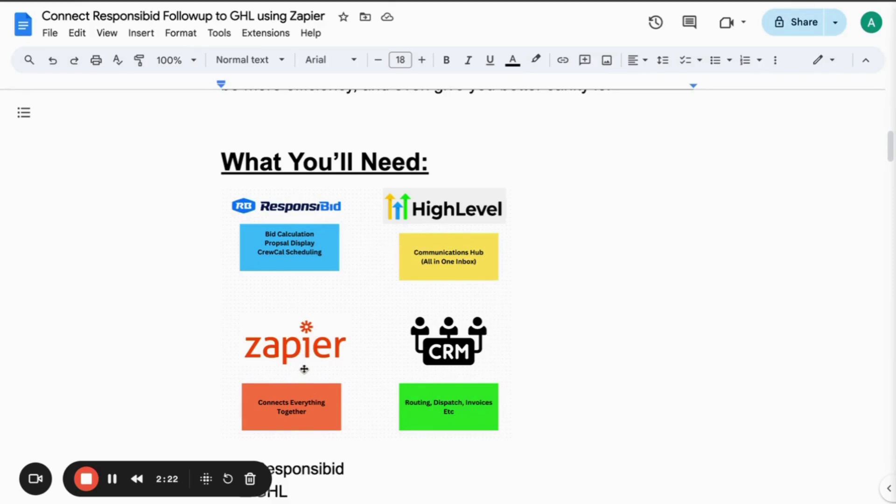
{"action": "scroll", "coordinate": [304, 369], "scroll_direction": "up", "scroll_amount": 8}
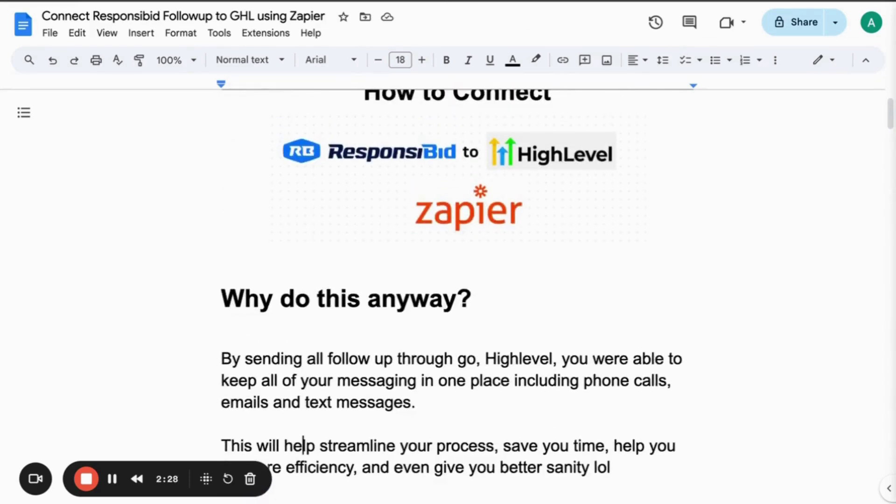
{"action": "left_click", "coordinate": [504, 1]}
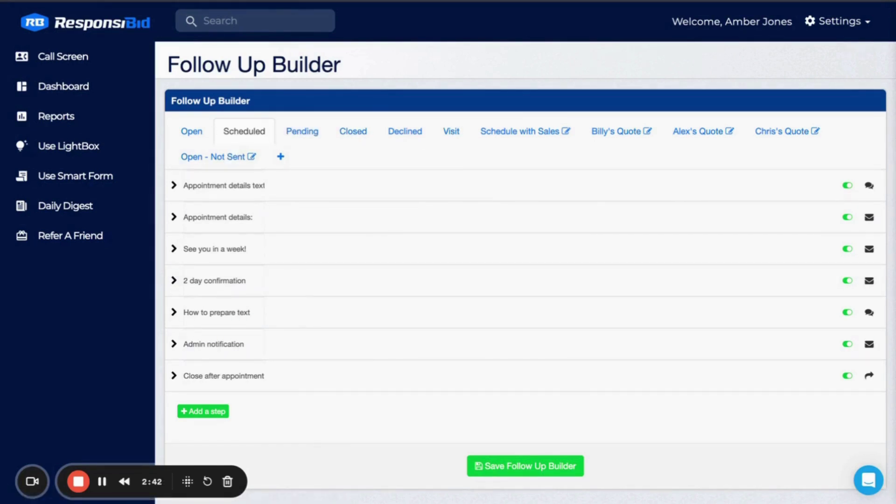
Toggle twice between the ResponsiBid Follow Up Builder and the guide, ending on the Google Docs guide.
{"action": "key", "text": "ctrl+Tab"}
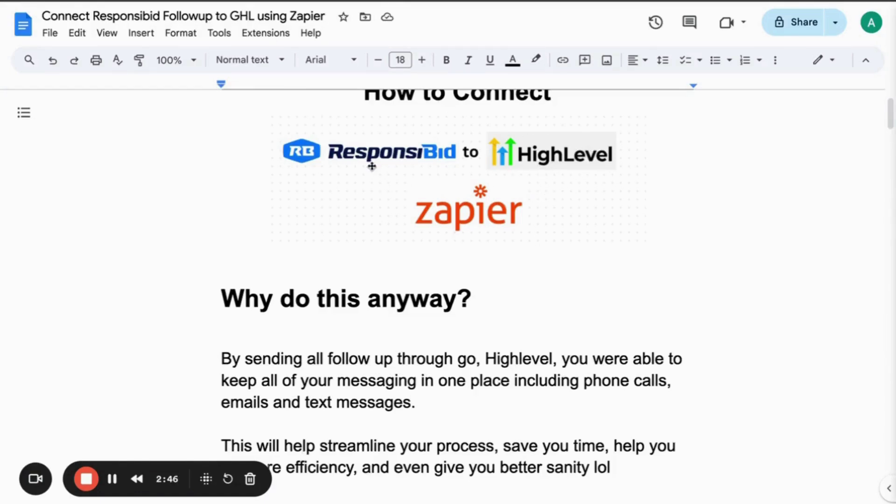
{"action": "left_click", "coordinate": [252, 1]}
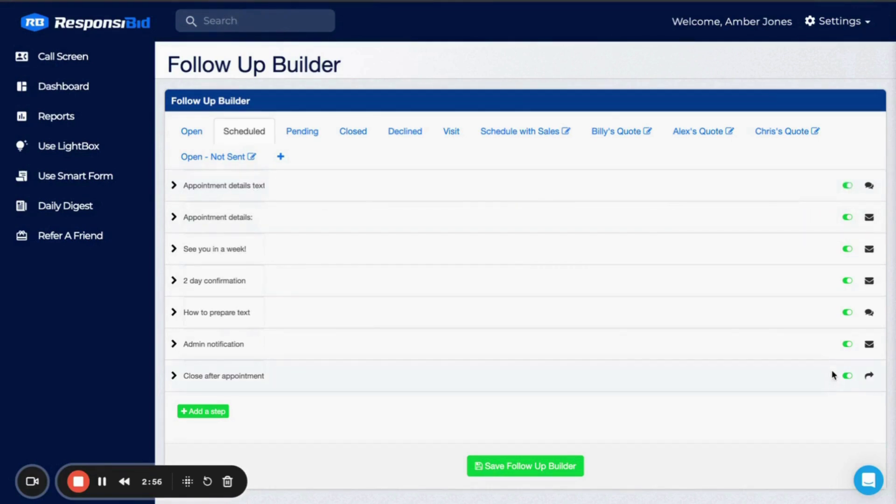
{"action": "key", "text": "ctrl+Tab"}
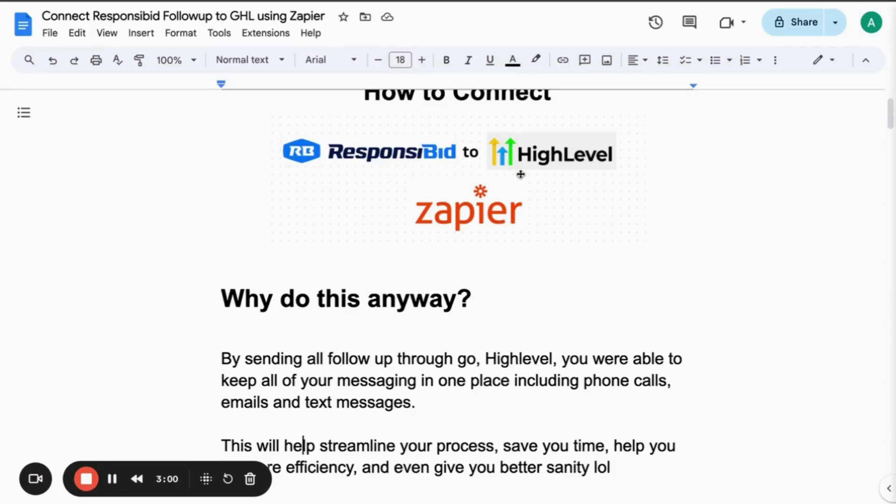
{"action": "left_click", "coordinate": [259, 1]}
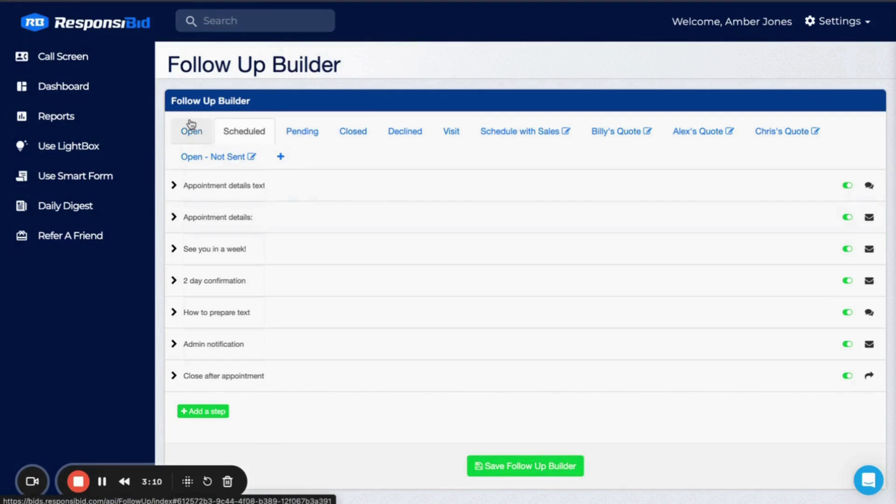
{"action": "key", "text": "ctrl+Tab"}
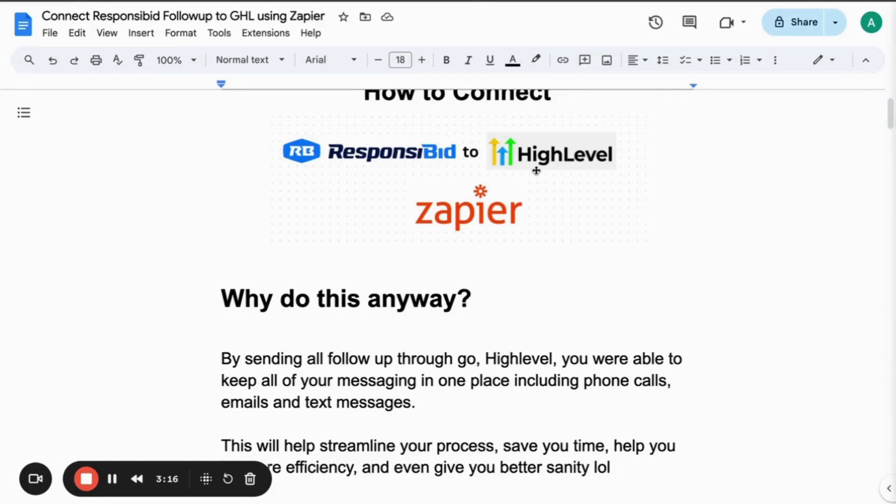
{"action": "scroll", "coordinate": [455, 340], "scroll_direction": "down", "scroll_amount": 3}
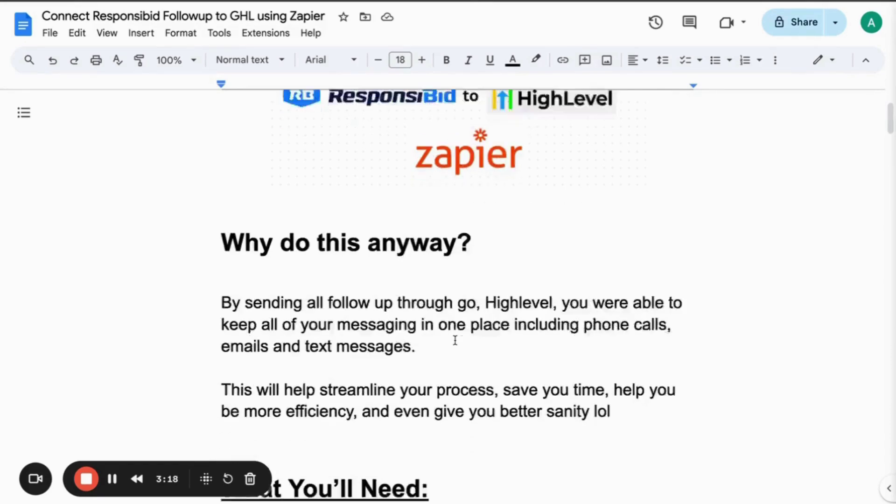
{"action": "scroll", "coordinate": [455, 340], "scroll_direction": "down", "scroll_amount": 9}
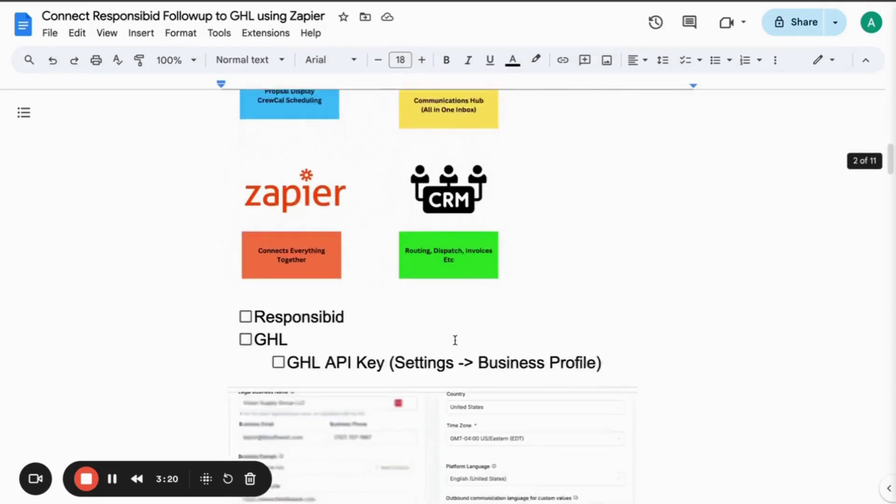
{"action": "scroll", "coordinate": [455, 340], "scroll_direction": "down", "scroll_amount": 1}
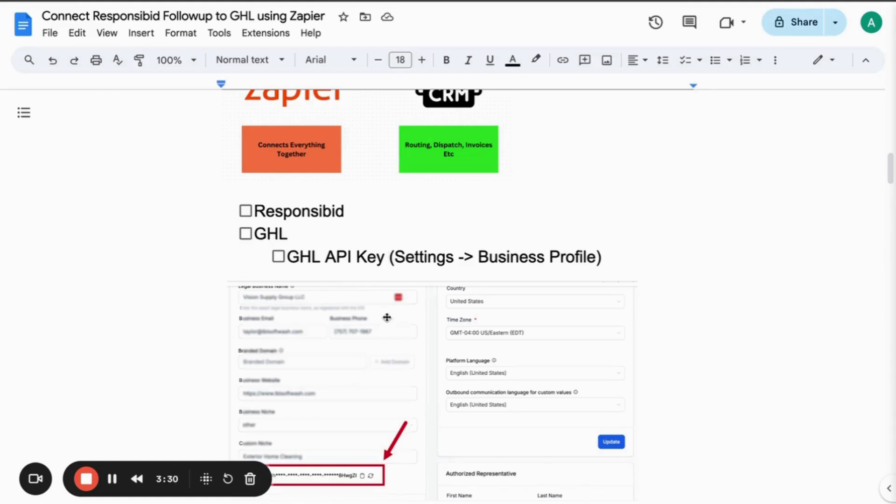
{"action": "scroll", "coordinate": [387, 317], "scroll_direction": "down", "scroll_amount": 1}
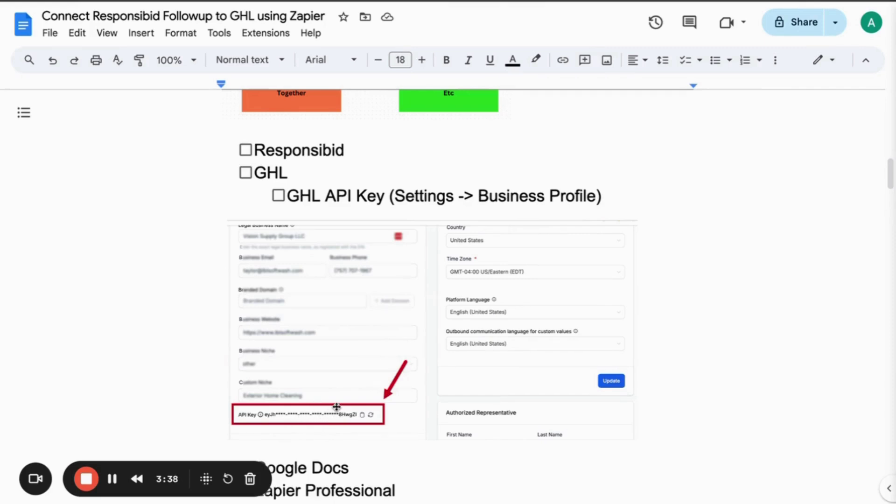
{"action": "left_click", "coordinate": [603, 196]}
Add a checklist line below GHL API Key and mark the Google Docs item '(Optional)'.
{"action": "key", "text": "Return"}
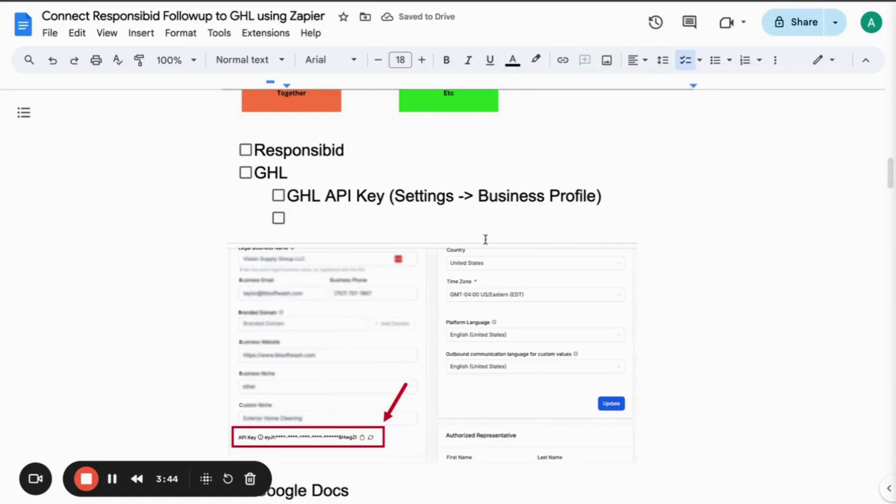
{"action": "scroll", "coordinate": [398, 365], "scroll_direction": "down", "scroll_amount": 4}
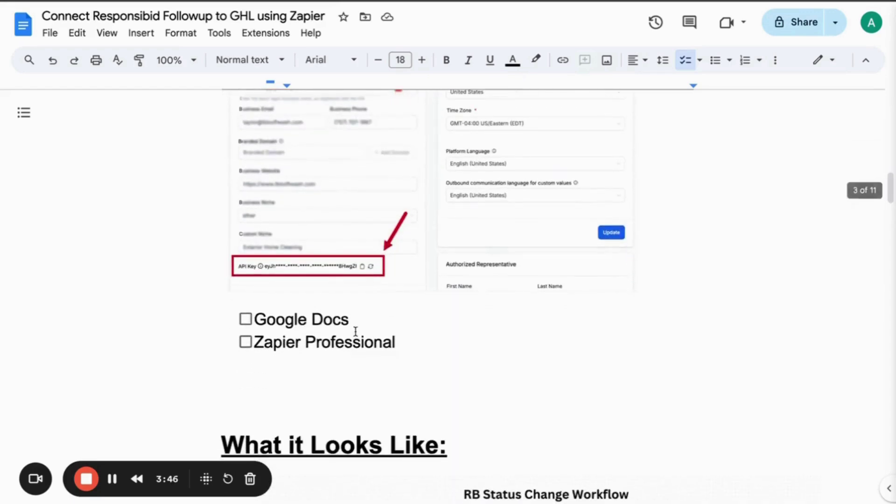
{"action": "left_click", "coordinate": [359, 320]}
{"action": "type", "text": ")"}
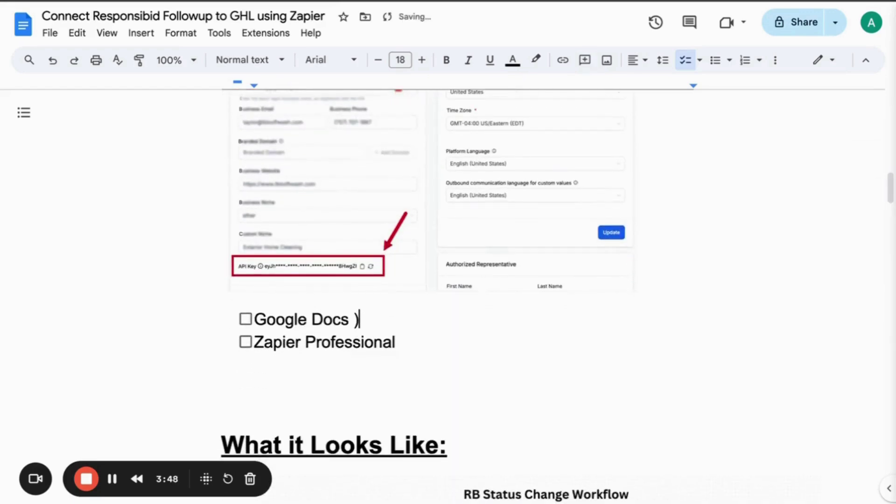
{"action": "key", "text": "BackSpace"}
{"action": "type", "text": "(Op"}
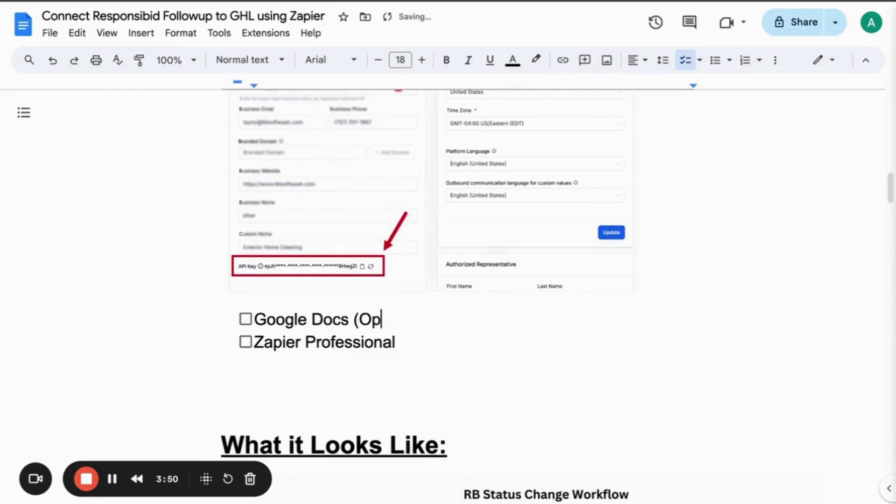
{"action": "type", "text": "tional)"}
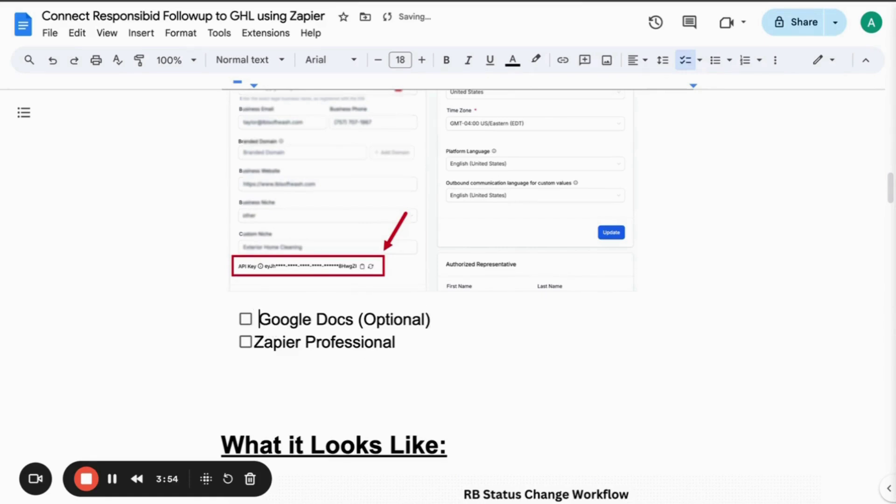
Append the price ' ($19 /mo - $29/mo)' to the Zapier Professional checklist item.
{"action": "left_click", "coordinate": [259, 332]}
{"action": "left_click", "coordinate": [401, 344]}
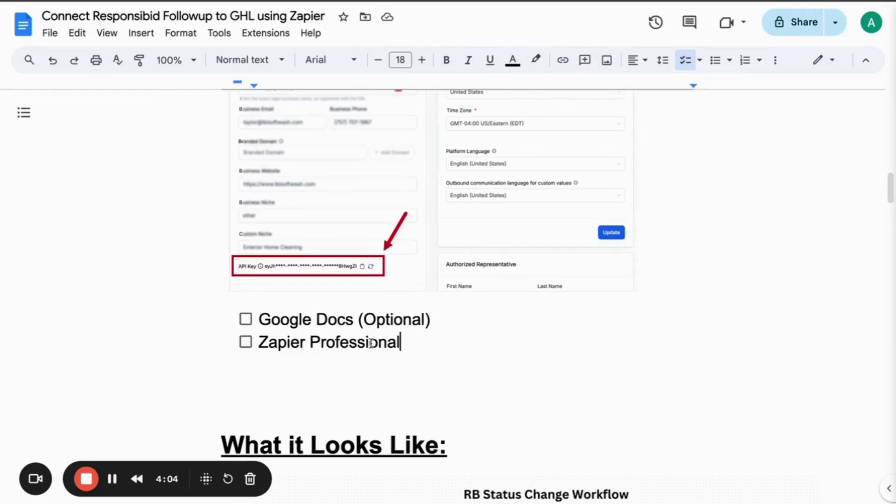
{"action": "type", "text": "($19-"}
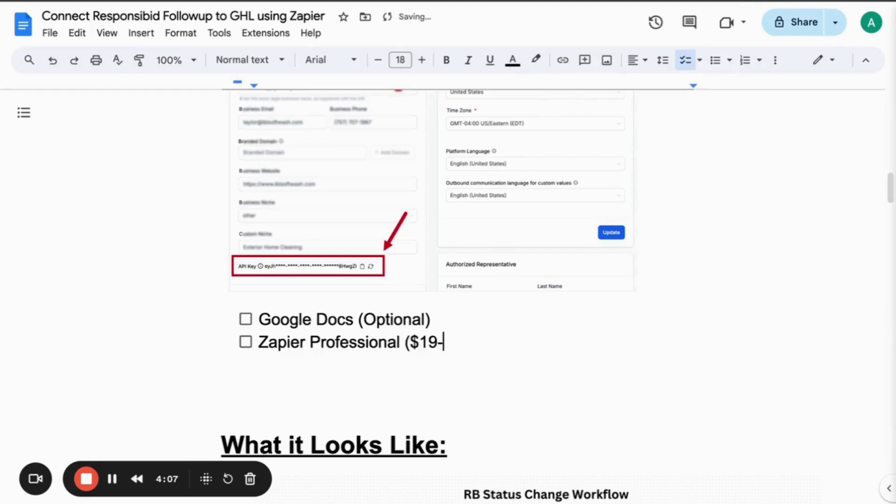
{"action": "key", "text": "BackSpace"}
{"action": "type", "text": "/mo "}
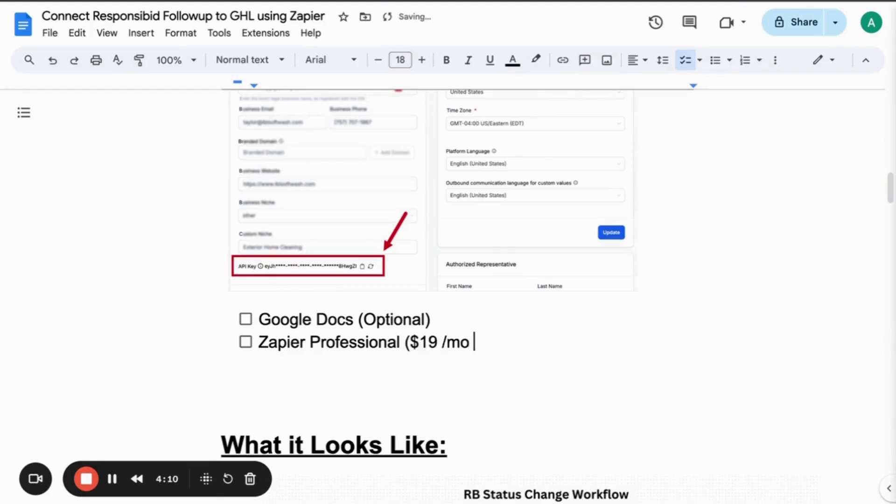
{"action": "type", "text": "- $29"}
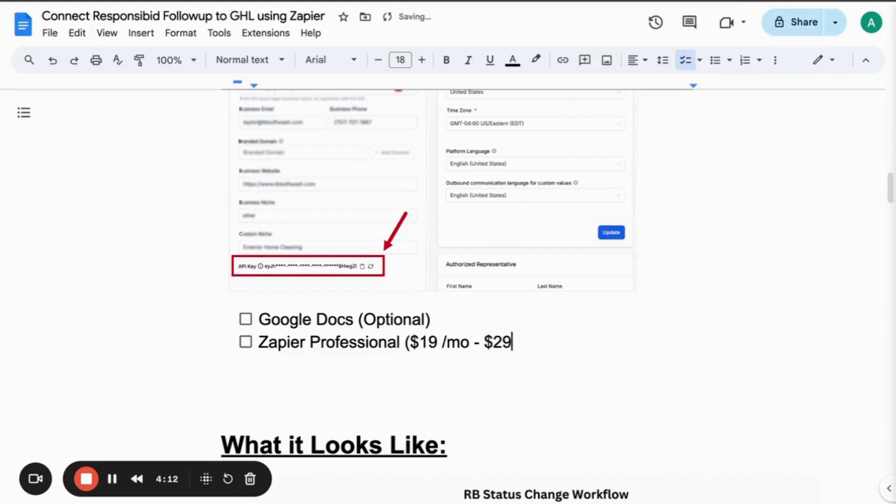
{"action": "type", "text": "/mo)"}
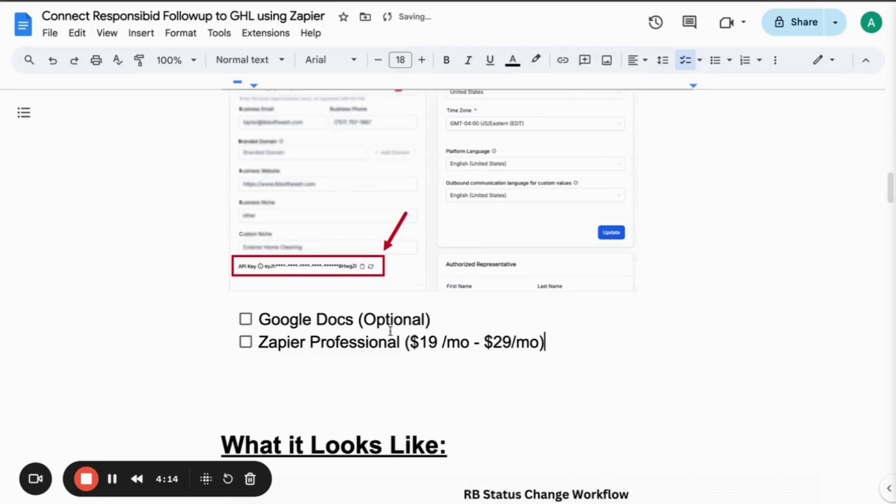
{"action": "scroll", "coordinate": [390, 331], "scroll_direction": "down", "scroll_amount": 6}
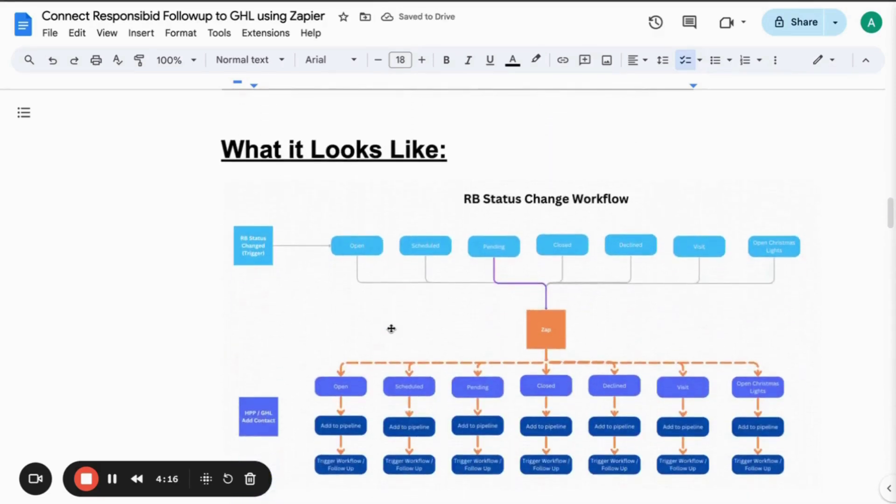
{"action": "scroll", "coordinate": [391, 329], "scroll_direction": "down", "scroll_amount": 1}
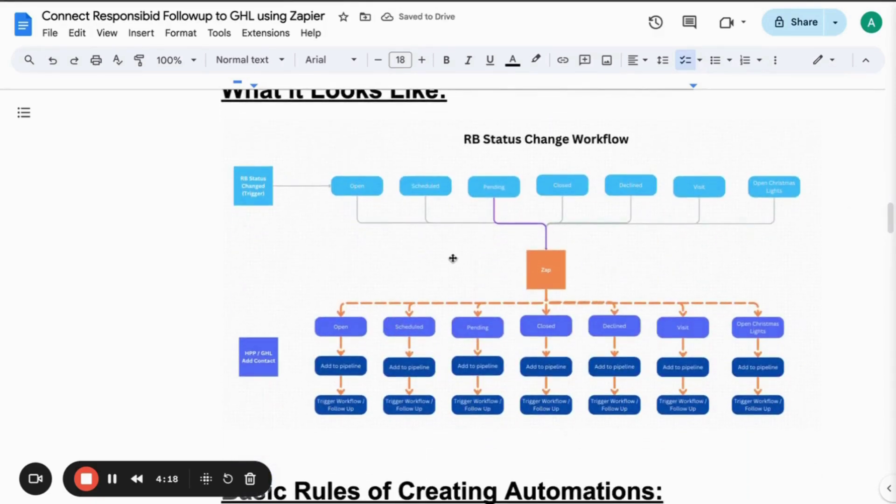
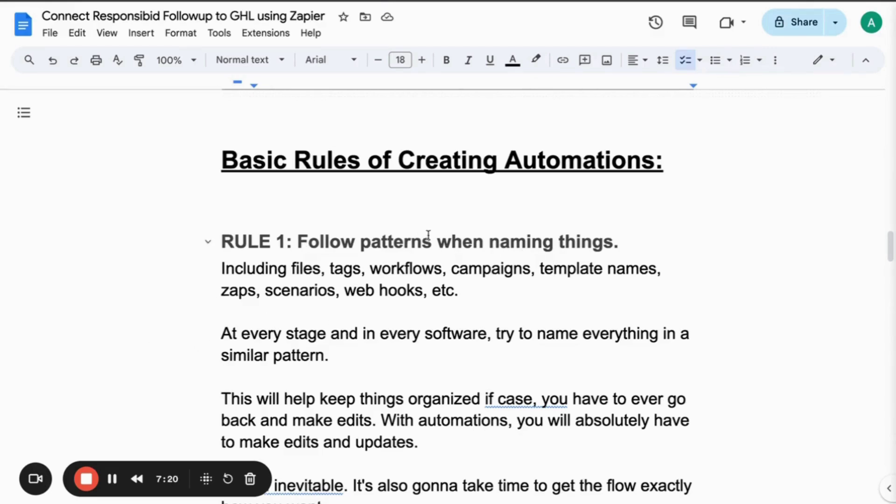
Capitalize Patterns, When, Naming and Things in the RULE 1 heading.
{"action": "left_click", "coordinate": [371, 242]}
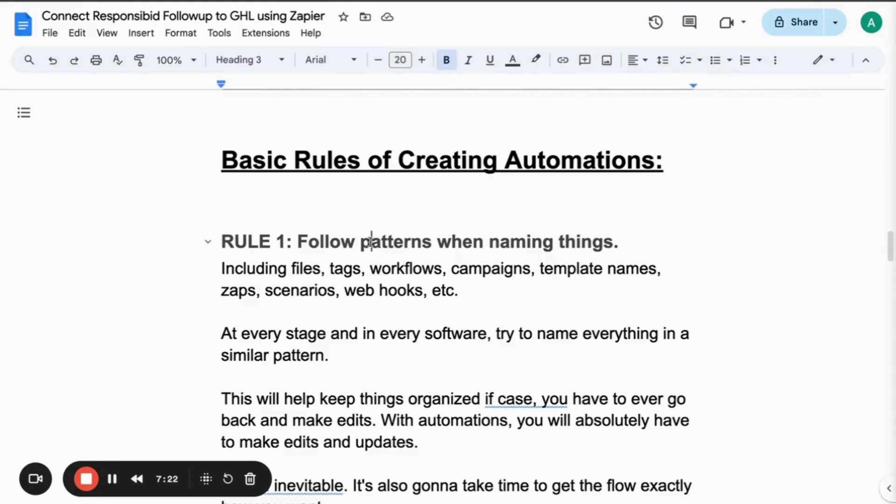
{"action": "key", "text": "BackSpace"}
{"action": "type", "text": "P"}
{"action": "left_click", "coordinate": [450, 242]}
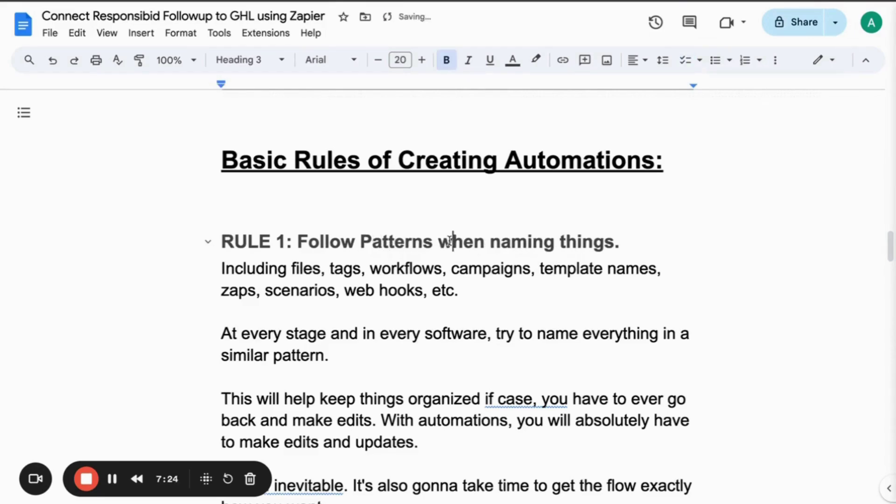
{"action": "key", "text": "BackSpace"}
{"action": "type", "text": "W"}
{"action": "left_click", "coordinate": [502, 242]}
{"action": "key", "text": "BackSpace"}
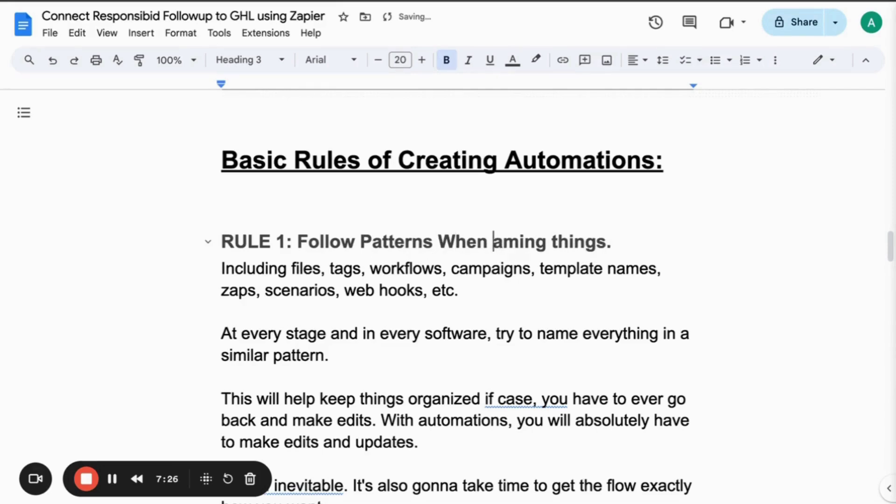
{"action": "type", "text": "N"}
{"action": "left_click", "coordinate": [572, 242]}
{"action": "key", "text": "BackSpace"}
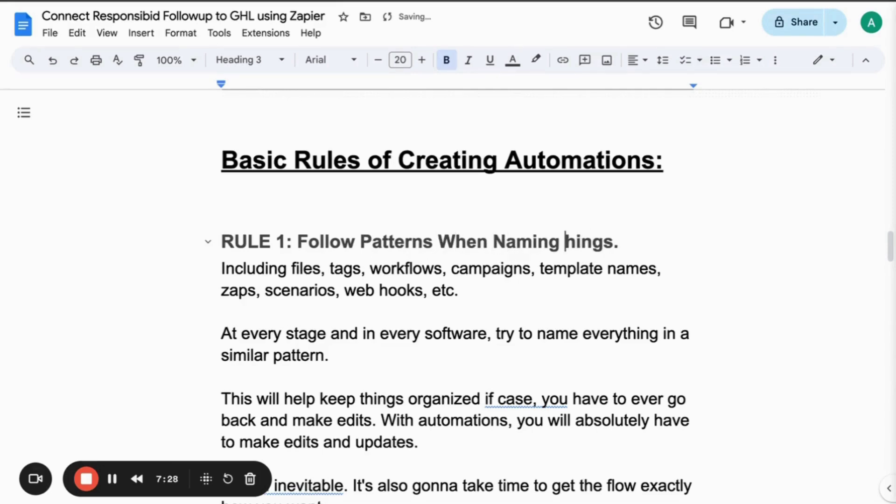
{"action": "type", "text": "T"}
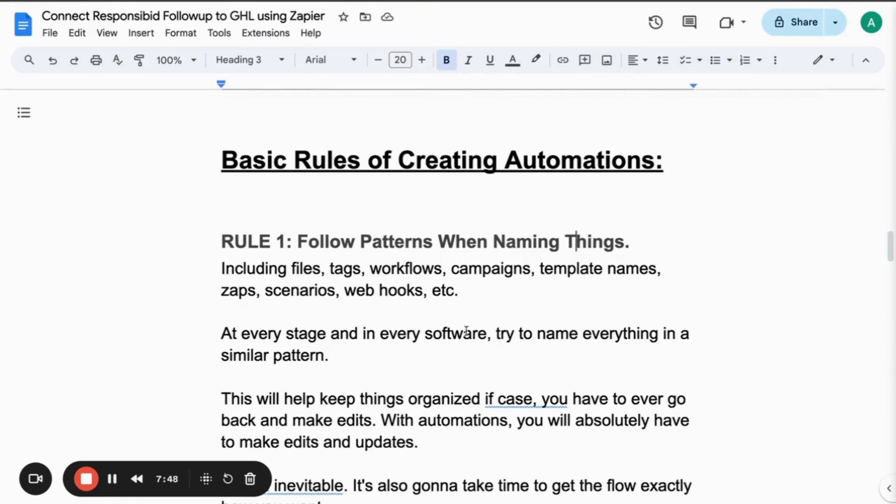
Scroll past RULE 1 to the RULE 2 'Always map out before you create' section.
{"action": "scroll", "coordinate": [447, 334], "scroll_direction": "down", "scroll_amount": 2}
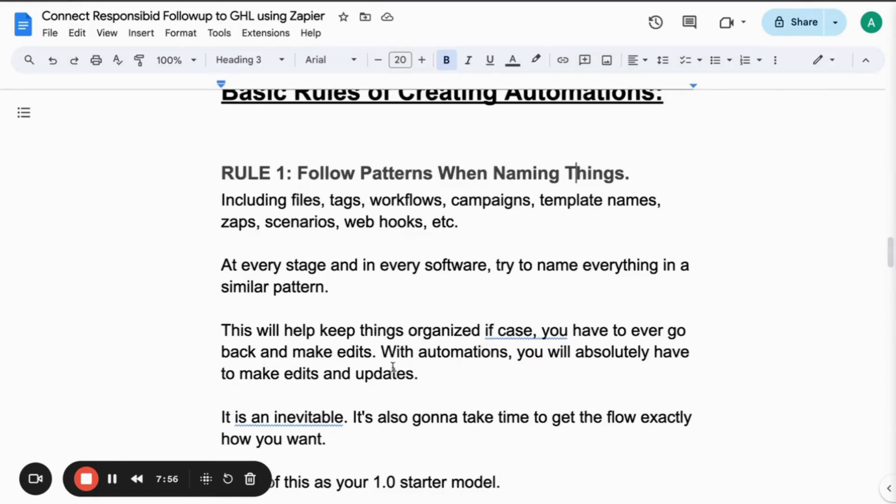
{"action": "scroll", "coordinate": [453, 353], "scroll_direction": "down", "scroll_amount": 2}
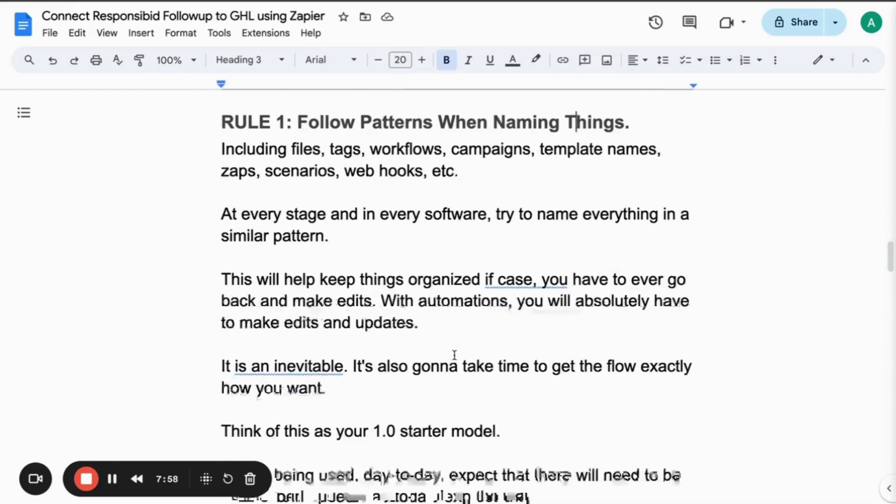
{"action": "scroll", "coordinate": [454, 354], "scroll_direction": "down", "scroll_amount": 3}
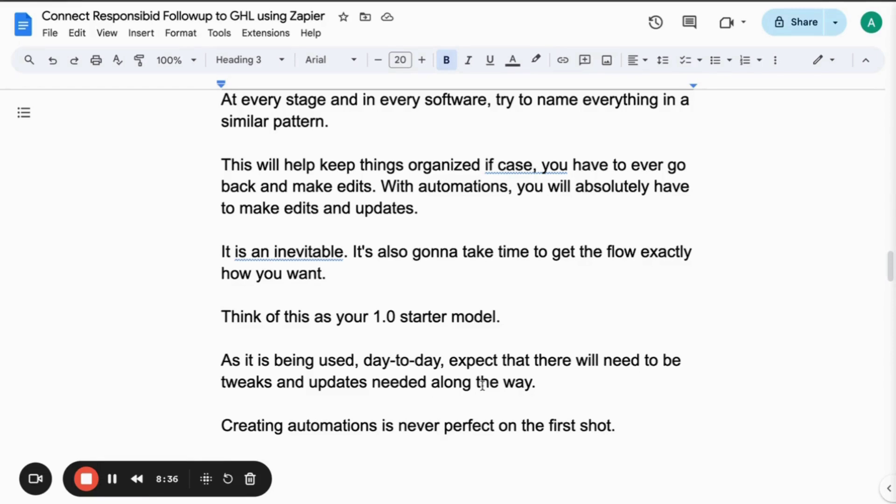
{"action": "scroll", "coordinate": [507, 341], "scroll_direction": "down", "scroll_amount": 2}
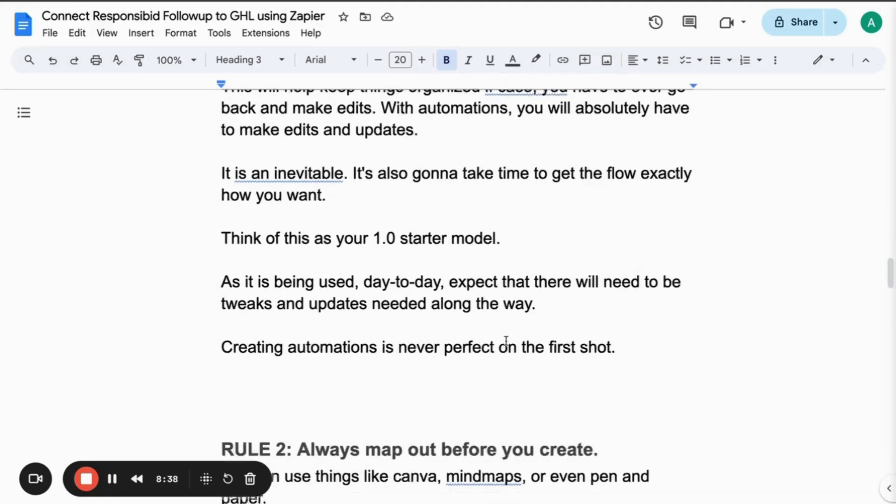
{"action": "scroll", "coordinate": [506, 341], "scroll_direction": "down", "scroll_amount": 5}
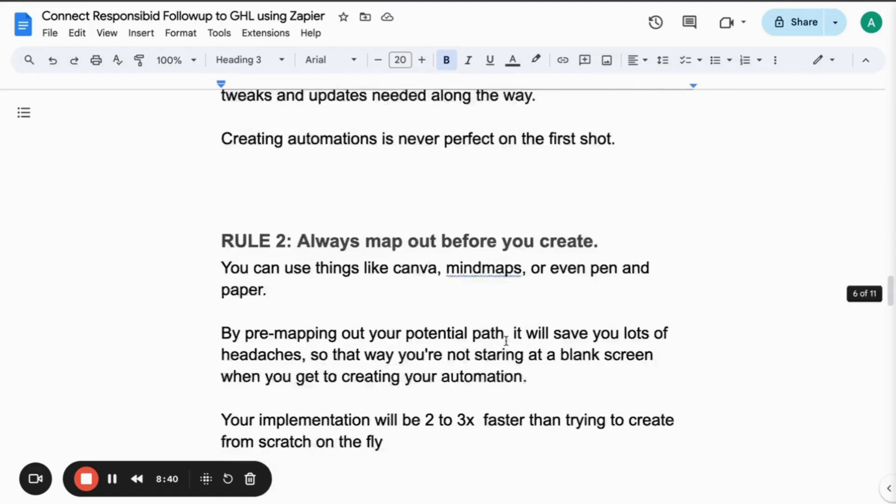
{"action": "scroll", "coordinate": [507, 341], "scroll_direction": "down", "scroll_amount": 3}
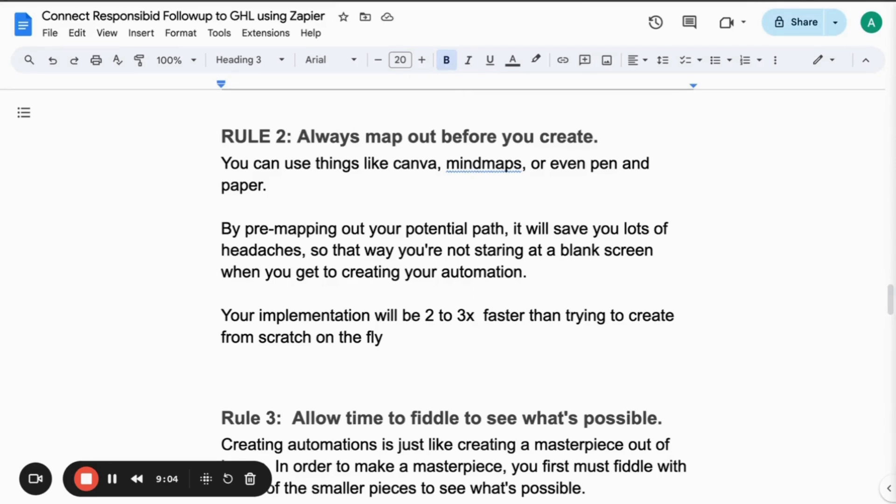
{"action": "key", "text": "ctrl+Tab"}
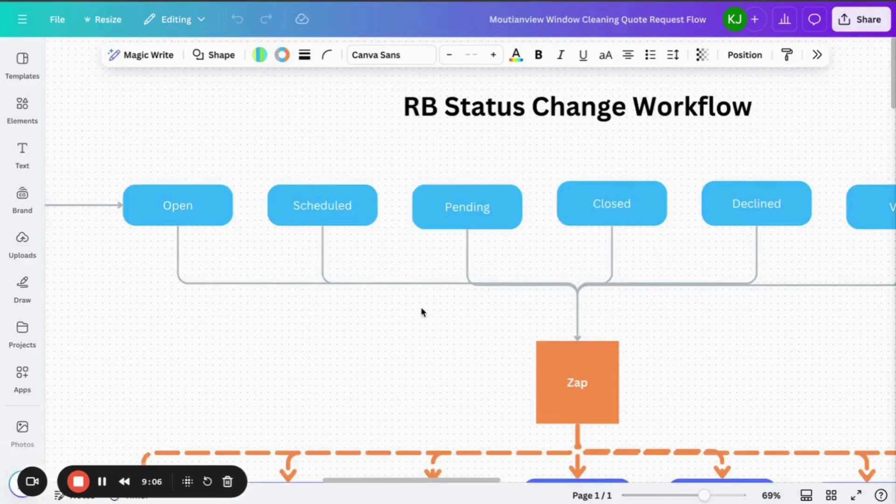
{"action": "scroll", "coordinate": [433, 308], "scroll_direction": "down", "scroll_amount": 5}
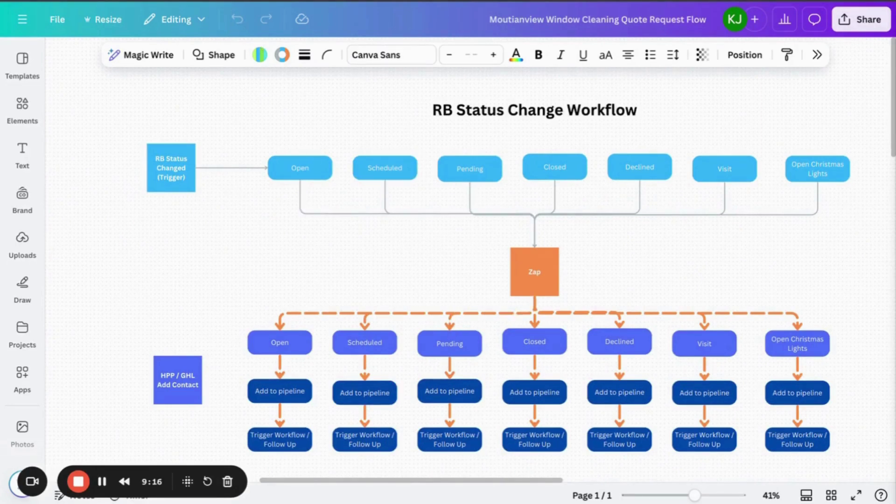
{"action": "key", "text": "alt+Tab"}
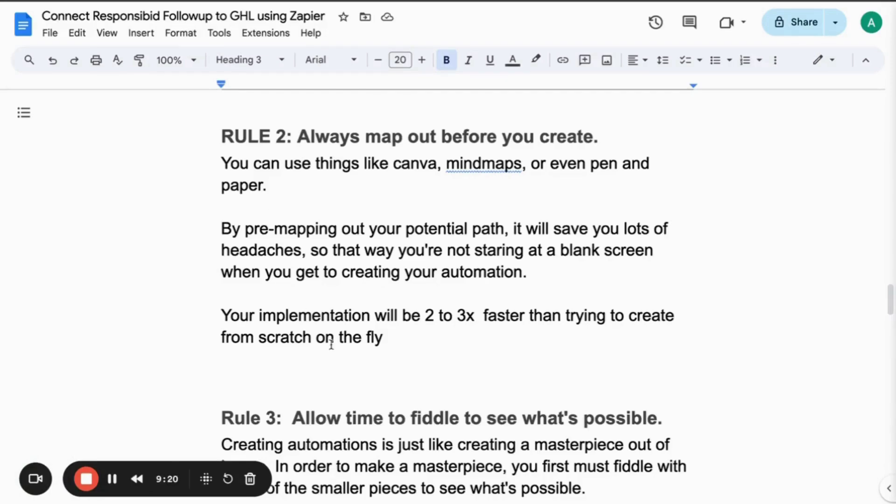
Scroll past Rule 3 to the Rule 4 paragraphs on using multiple smaller workflows.
{"action": "scroll", "coordinate": [332, 344], "scroll_direction": "down", "scroll_amount": 5}
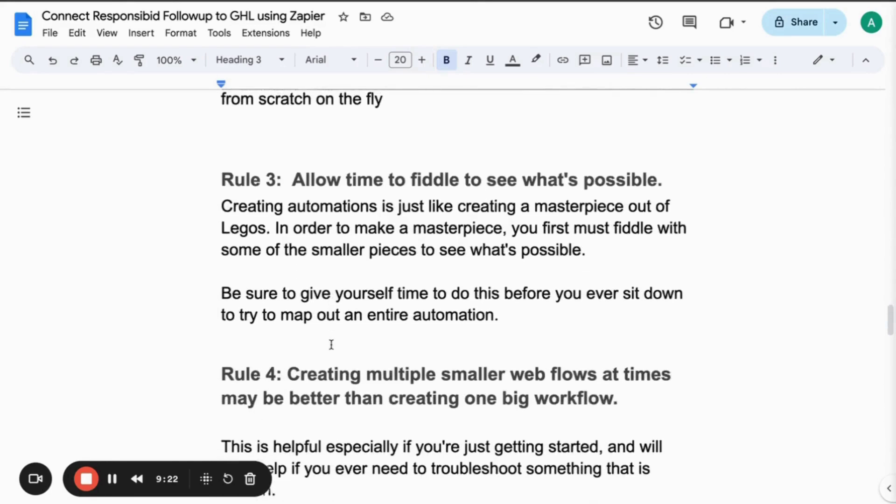
{"action": "scroll", "coordinate": [331, 345], "scroll_direction": "down", "scroll_amount": 1}
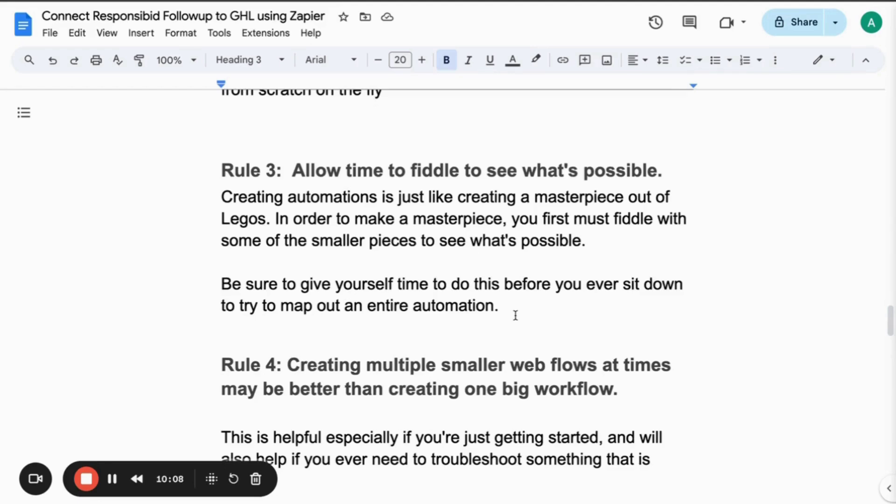
{"action": "scroll", "coordinate": [537, 313], "scroll_direction": "down", "scroll_amount": 4}
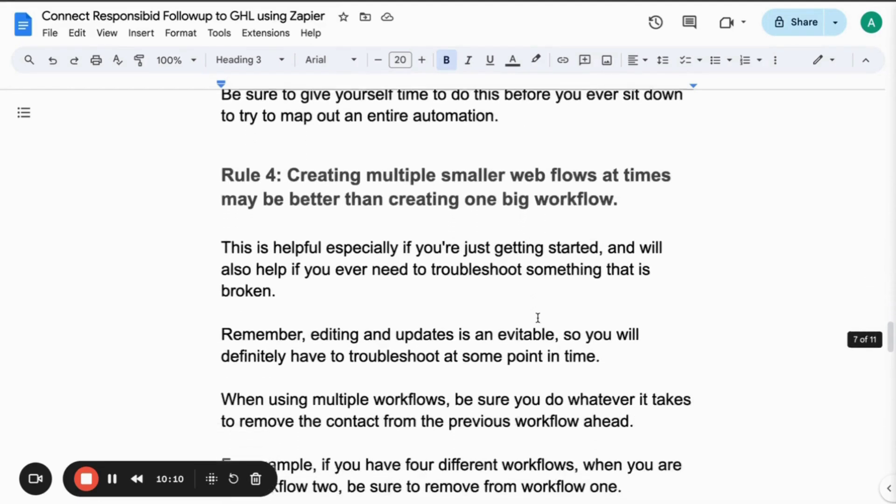
{"action": "scroll", "coordinate": [538, 318], "scroll_direction": "down", "scroll_amount": 1}
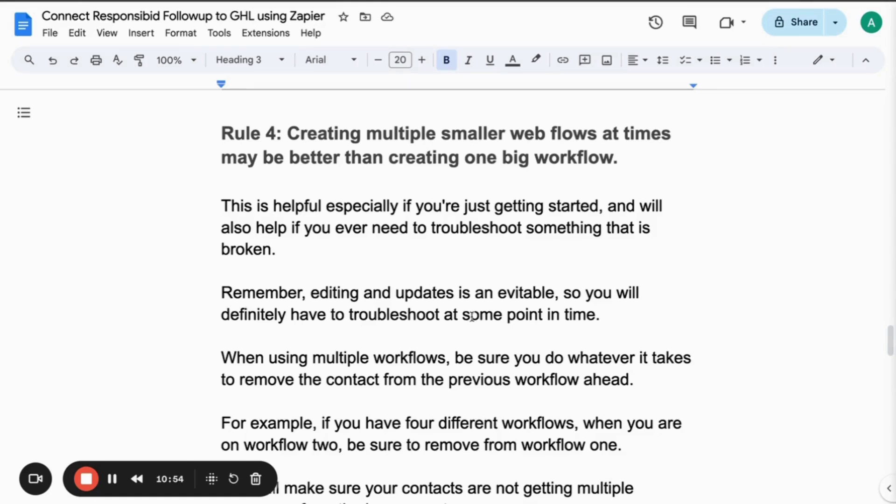
{"action": "scroll", "coordinate": [472, 317], "scroll_direction": "down", "scroll_amount": 1}
{"action": "scroll", "coordinate": [472, 317], "scroll_direction": "down", "scroll_amount": 2}
{"action": "scroll", "coordinate": [472, 316], "scroll_direction": "down", "scroll_amount": 2}
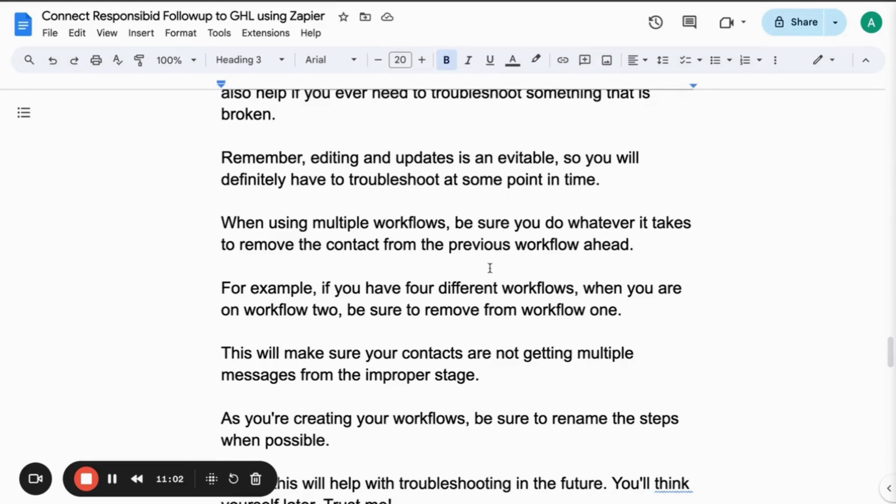
Make the 'When using multiple workflows' paragraph a Heading 3.
{"action": "double_click", "coordinate": [523, 205]}
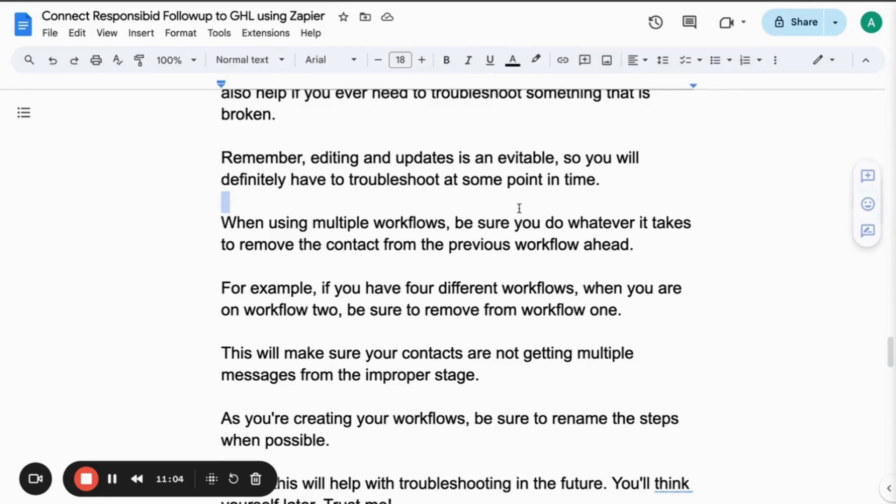
{"action": "left_click_drag", "start_coordinate": [633, 251], "coordinate": [196, 228]}
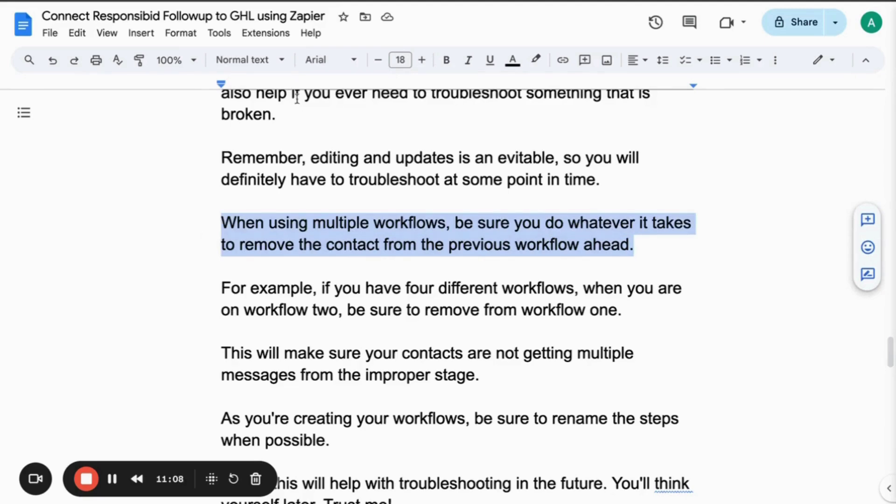
{"action": "left_click", "coordinate": [273, 63]}
{"action": "mouse_move", "coordinate": [270, 104]}
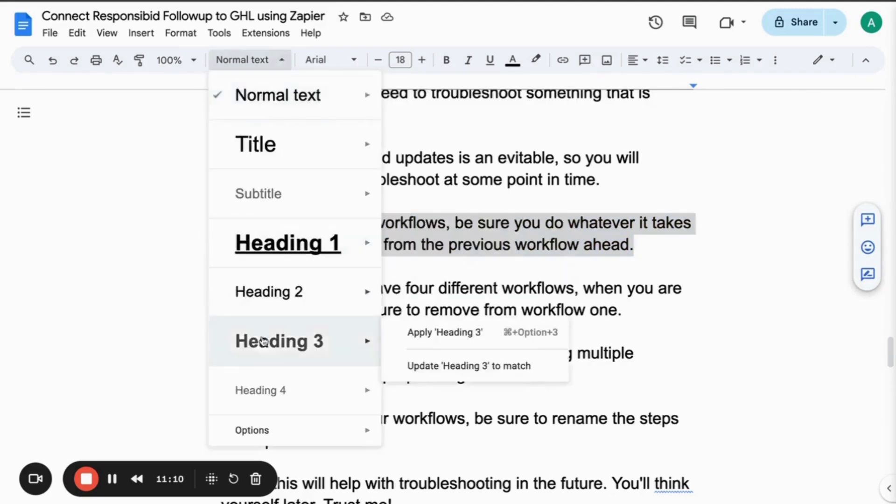
{"action": "left_click", "coordinate": [280, 341]}
{"action": "left_click", "coordinate": [390, 310]}
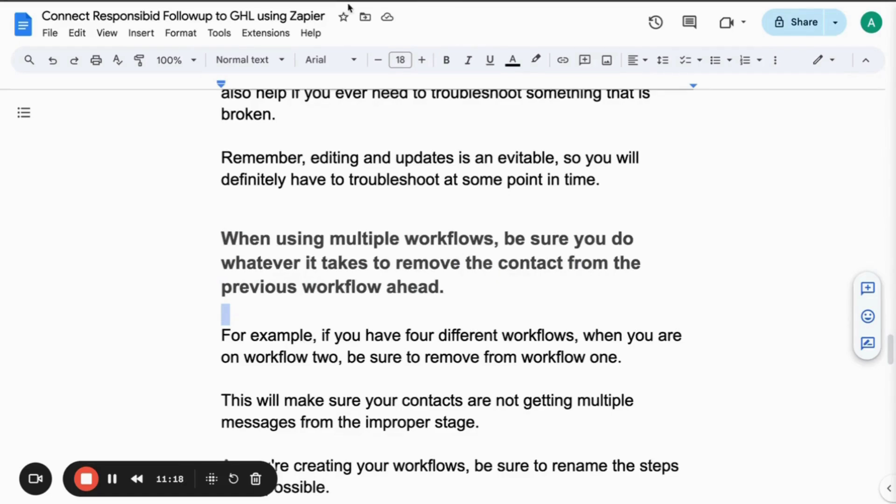
Glance at ResponsiBid's Follow Up Builder, then return to the guide and scroll further down.
{"action": "key", "text": "ctrl+Tab"}
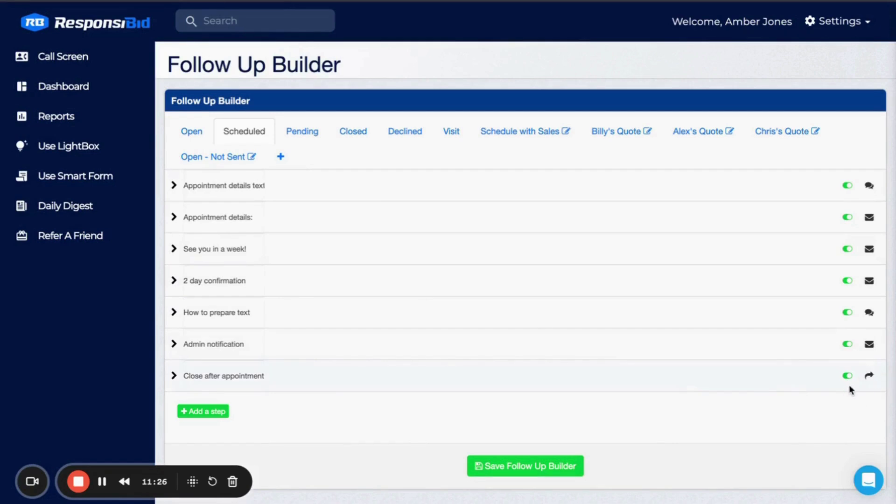
{"action": "key", "text": "ctrl+Tab"}
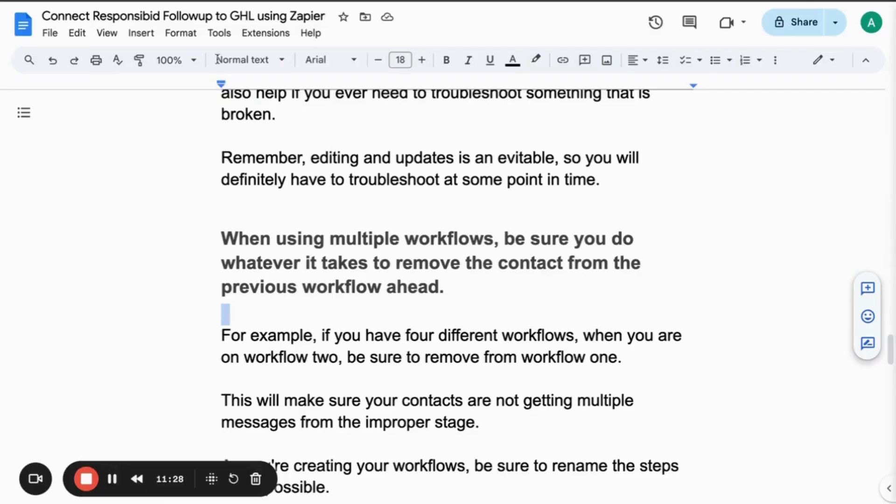
{"action": "left_click", "coordinate": [366, 357]}
{"action": "scroll", "coordinate": [367, 360], "scroll_direction": "down", "scroll_amount": 1}
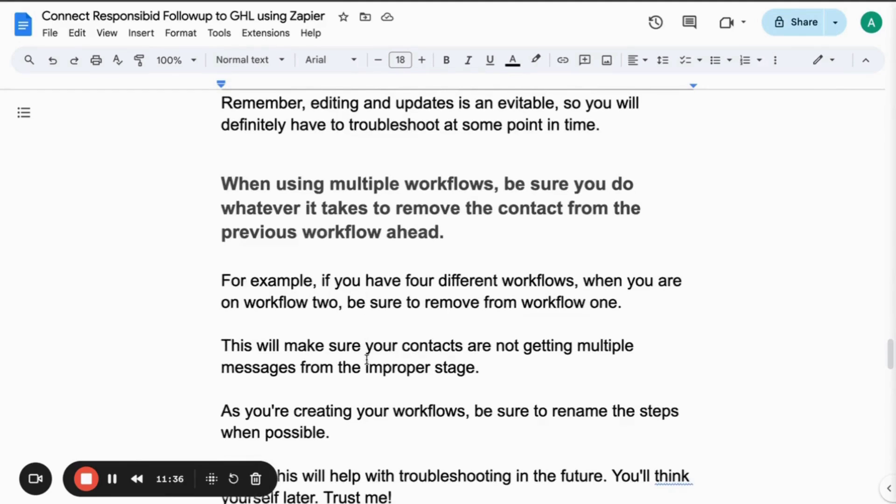
{"action": "scroll", "coordinate": [392, 359], "scroll_direction": "down", "scroll_amount": 3}
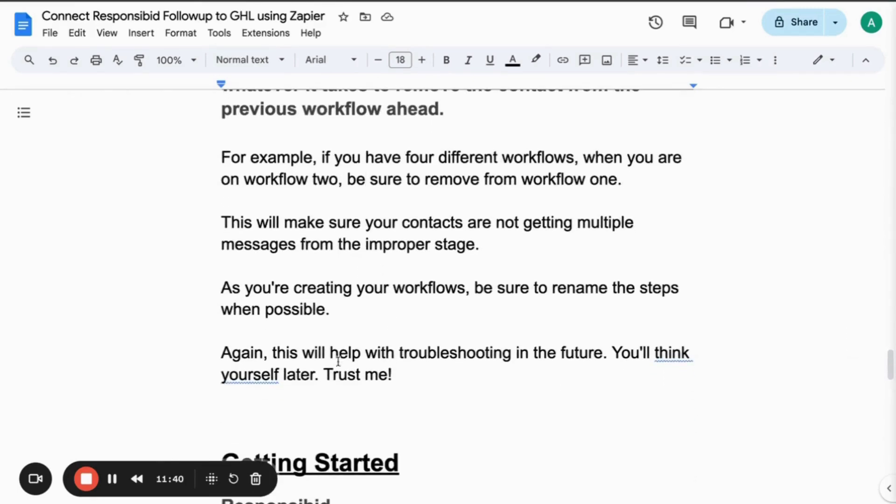
Make the renaming-workflow-steps paragraph a Heading 3 and switch to ResponsiBid's Follow Up Builder.
{"action": "left_click_drag", "start_coordinate": [343, 312], "coordinate": [222, 289]}
{"action": "left_click", "coordinate": [280, 61]}
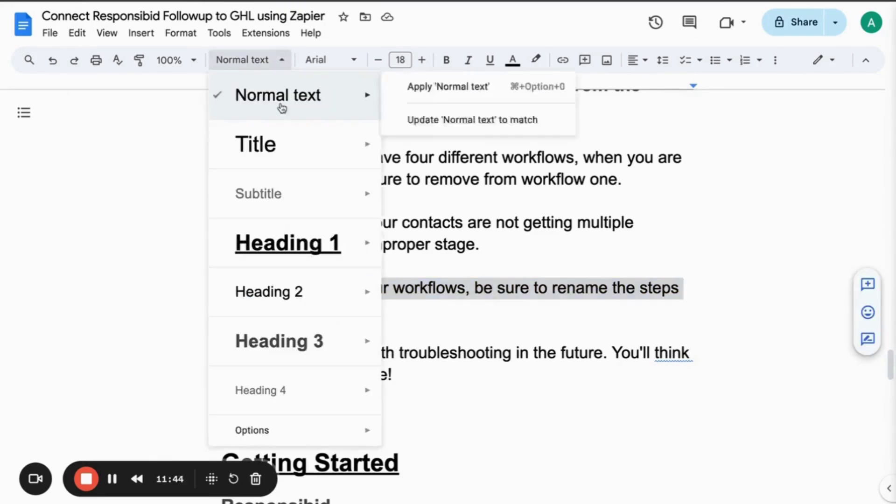
{"action": "left_click", "coordinate": [284, 336]}
{"action": "left_click", "coordinate": [413, 274]}
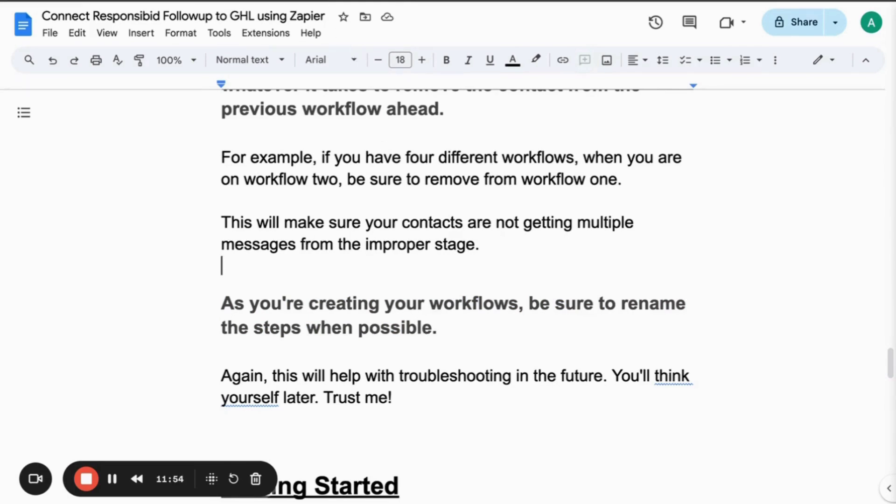
{"action": "key", "text": "ctrl+Tab"}
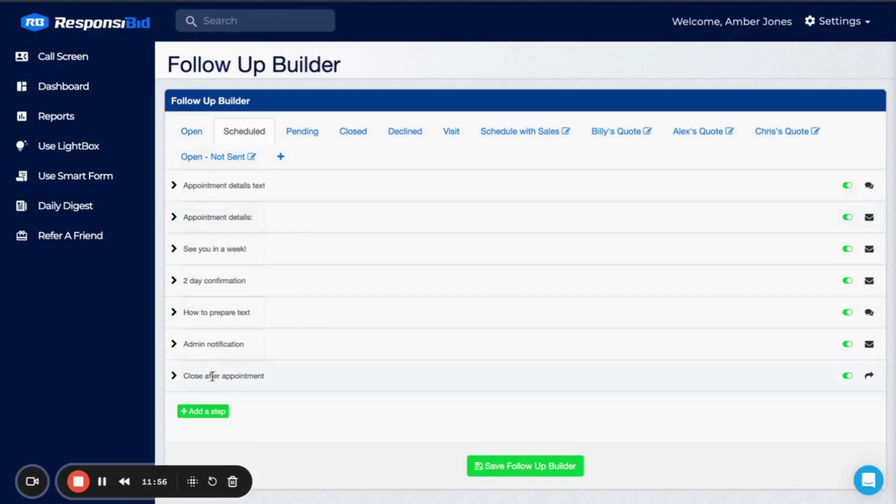
Expand the Admin notification step, then return to the guide's Getting Started checklist.
{"action": "left_click", "coordinate": [231, 344]}
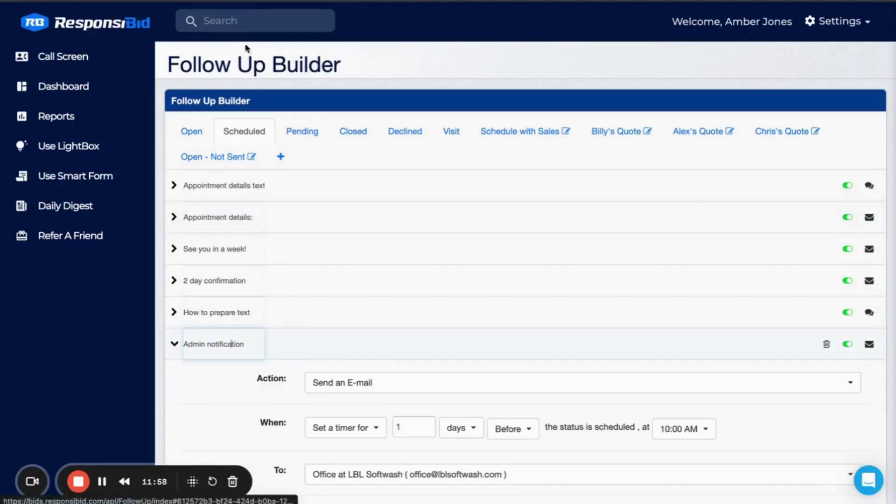
{"action": "key", "text": "ctrl+shift+Tab"}
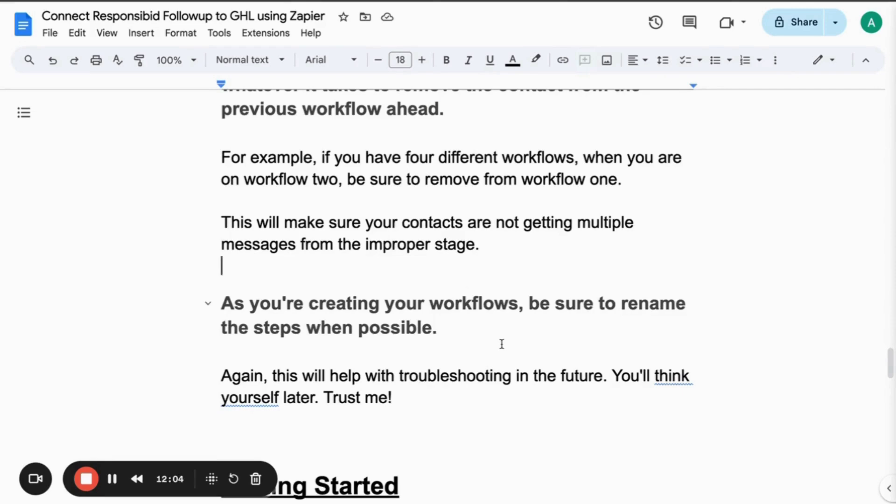
{"action": "scroll", "coordinate": [502, 344], "scroll_direction": "down", "scroll_amount": 4}
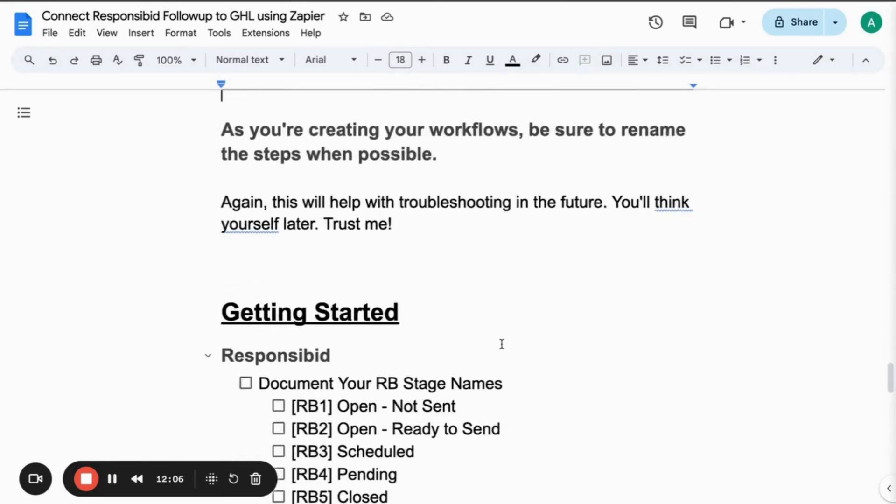
Scroll to the Getting Started stage list, checking ResponsiBid's builder once along the way.
{"action": "scroll", "coordinate": [502, 344], "scroll_direction": "down", "scroll_amount": 2}
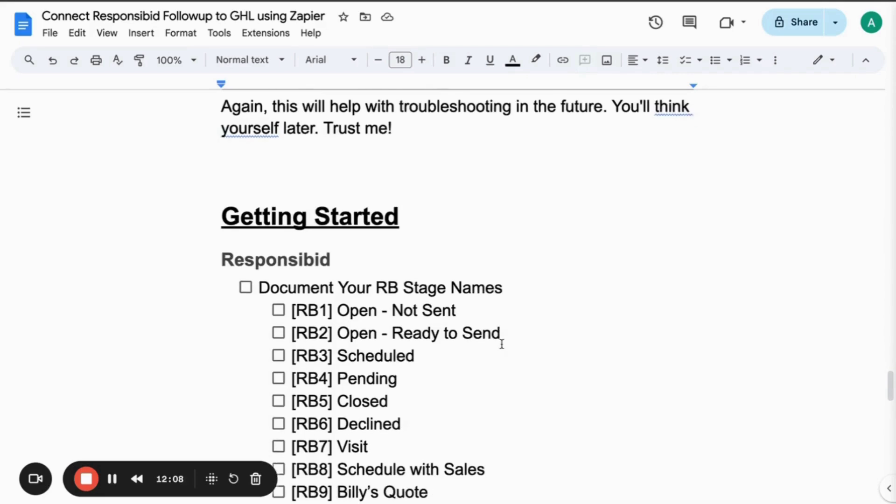
{"action": "scroll", "coordinate": [502, 344], "scroll_direction": "down", "scroll_amount": 1}
{"action": "scroll", "coordinate": [502, 344], "scroll_direction": "down", "scroll_amount": 1}
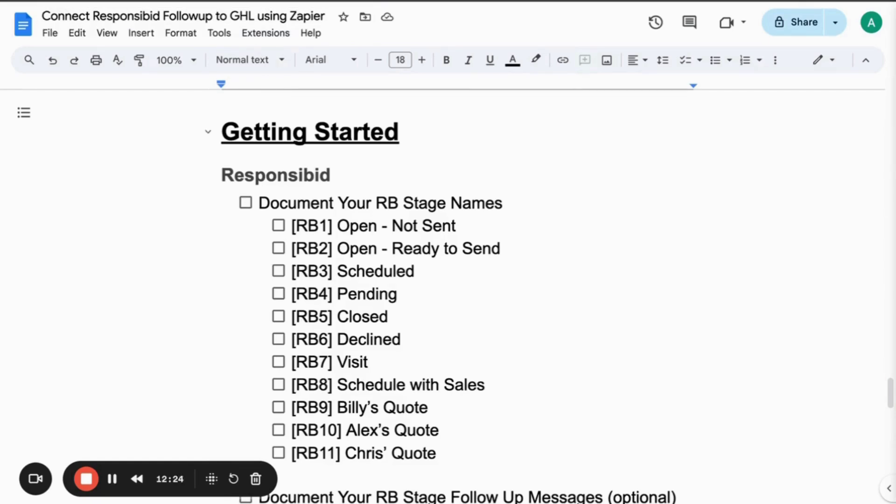
{"action": "left_click", "coordinate": [253, 0]}
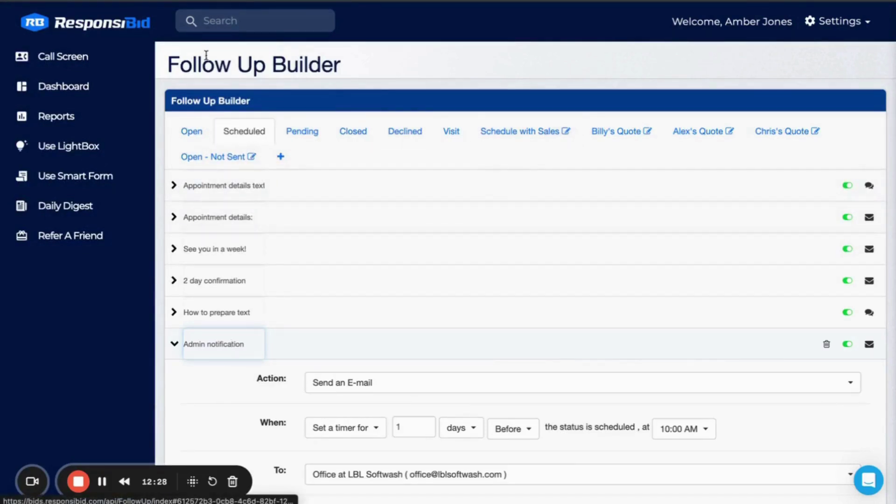
{"action": "left_click", "coordinate": [185, 1]}
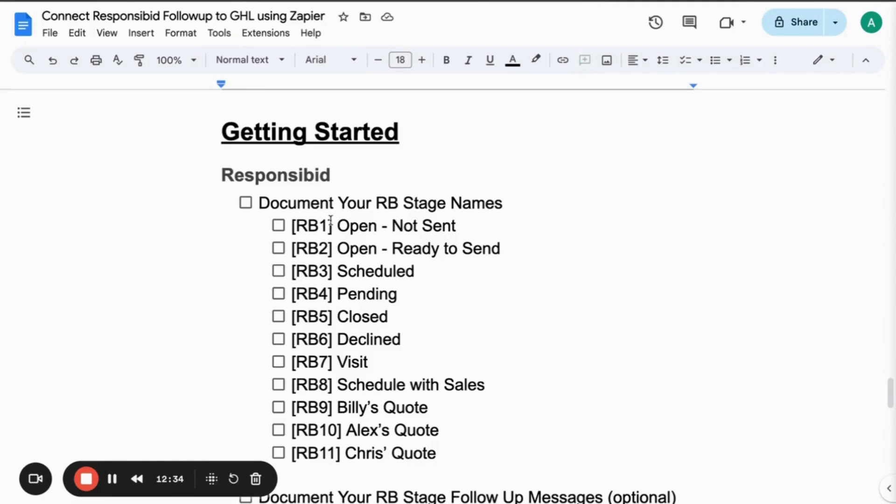
Highlight the RB1 and RB2 labels, then the RB2–RB7 stage lines, to point them out.
{"action": "left_click_drag", "start_coordinate": [332, 229], "coordinate": [294, 228]}
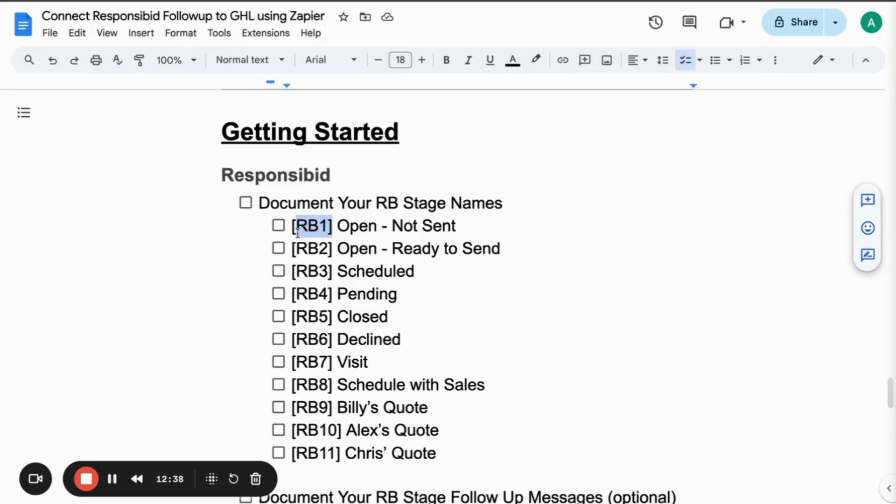
{"action": "left_click_drag", "start_coordinate": [336, 252], "coordinate": [294, 249]}
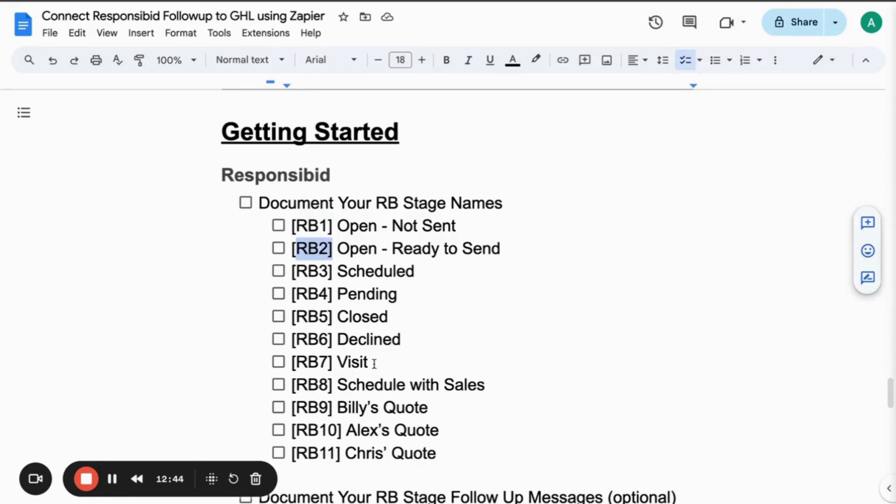
{"action": "left_click_drag", "start_coordinate": [374, 363], "coordinate": [283, 254]}
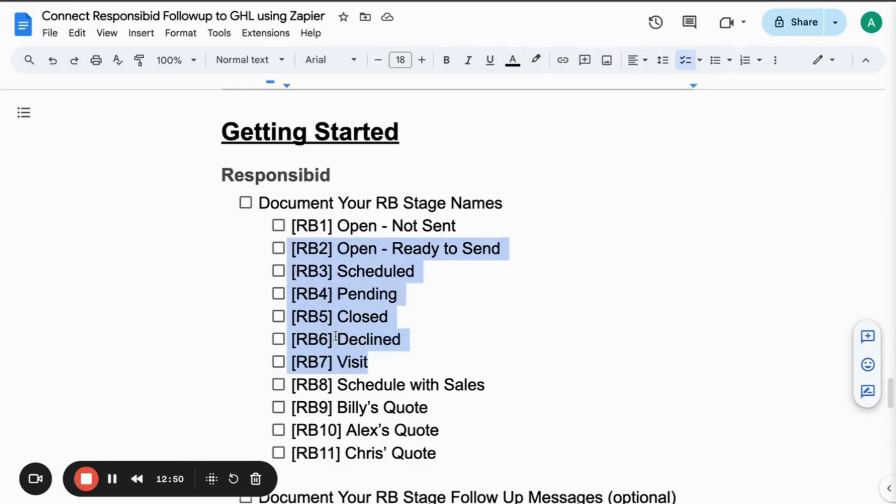
{"action": "left_click", "coordinate": [432, 332]}
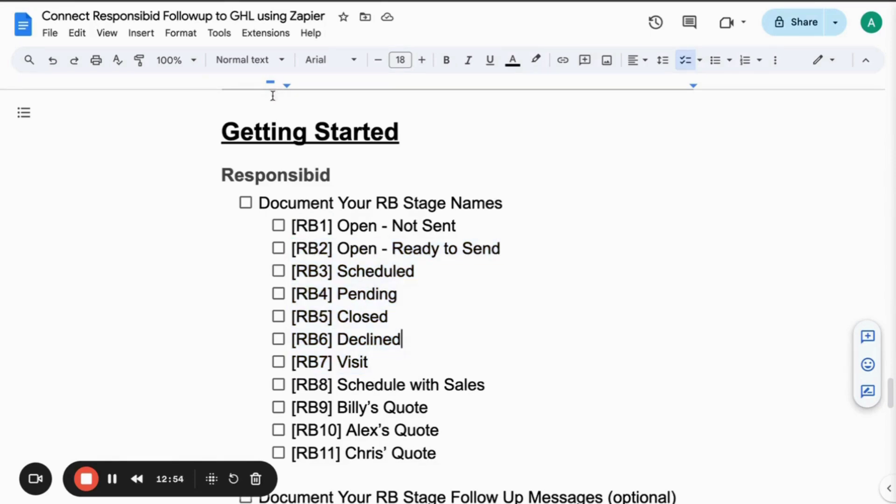
Compare ResponsiBid and the Canva RB Status Change diagram, then scroll the guide to the GHL section.
{"action": "left_click", "coordinate": [261, 1]}
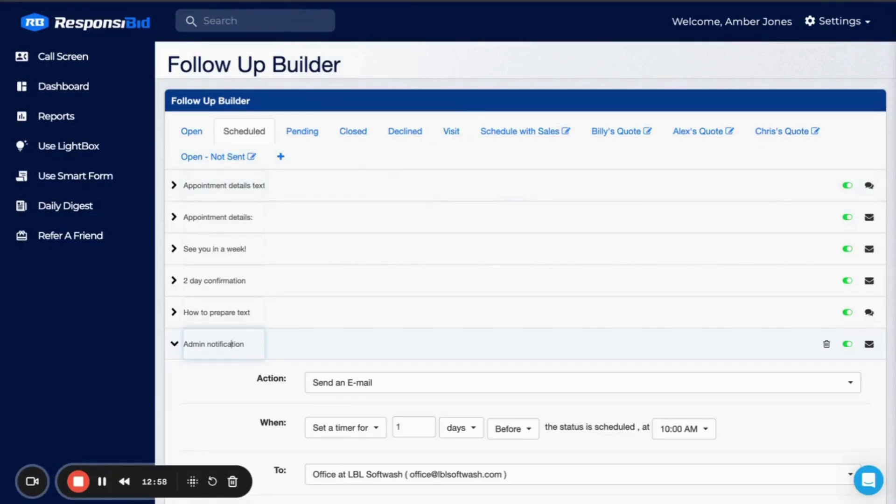
{"action": "left_click", "coordinate": [298, 0]}
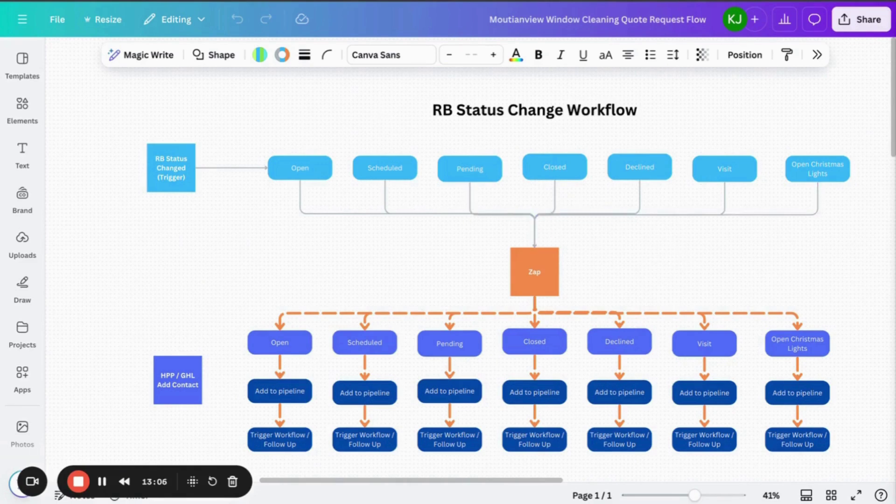
{"action": "left_click", "coordinate": [205, 2]}
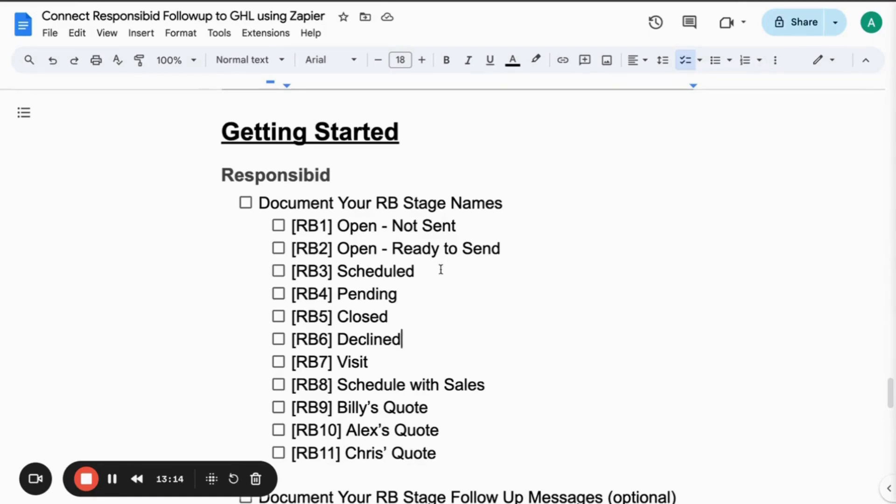
{"action": "scroll", "coordinate": [435, 279], "scroll_direction": "down", "scroll_amount": 5}
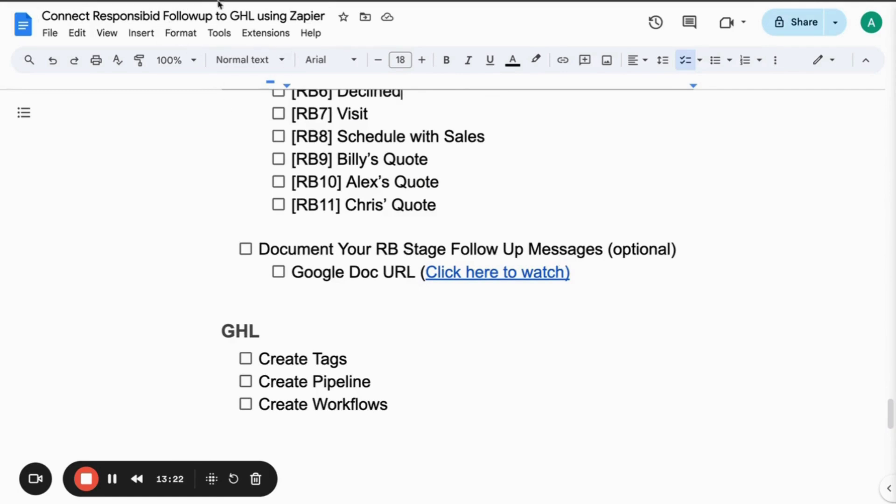
{"action": "key", "text": "ctrl+Tab"}
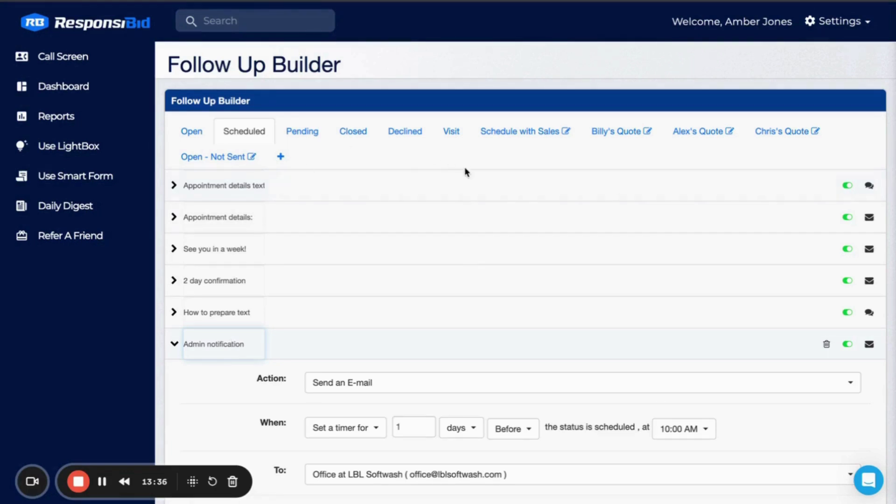
{"action": "key", "text": "ctrl+Tab"}
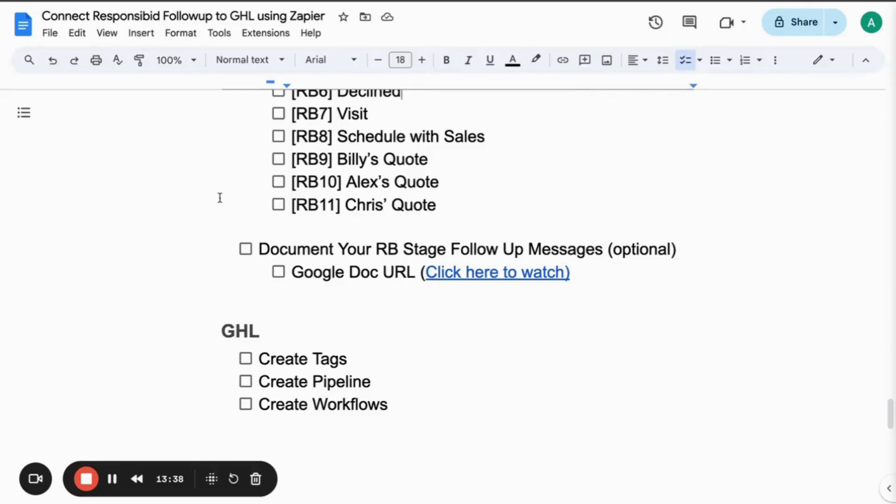
{"action": "scroll", "coordinate": [278, 232], "scroll_direction": "up", "scroll_amount": 2}
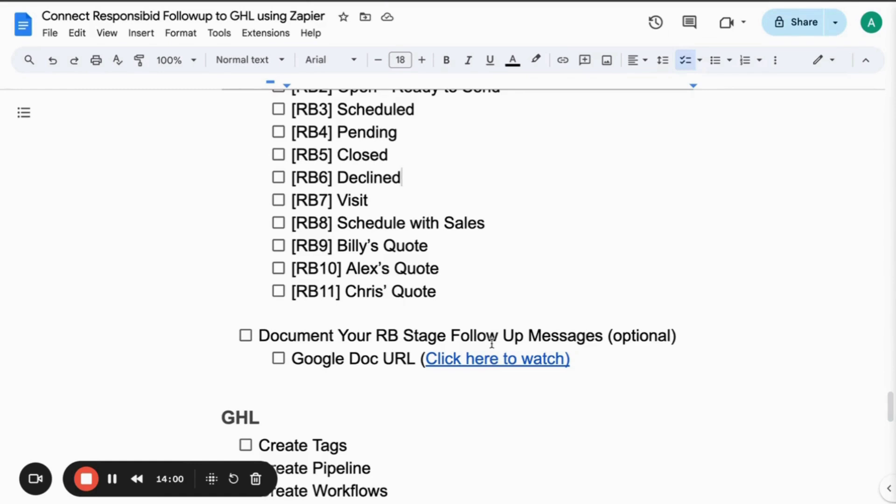
{"action": "scroll", "coordinate": [492, 344], "scroll_direction": "down", "scroll_amount": 2}
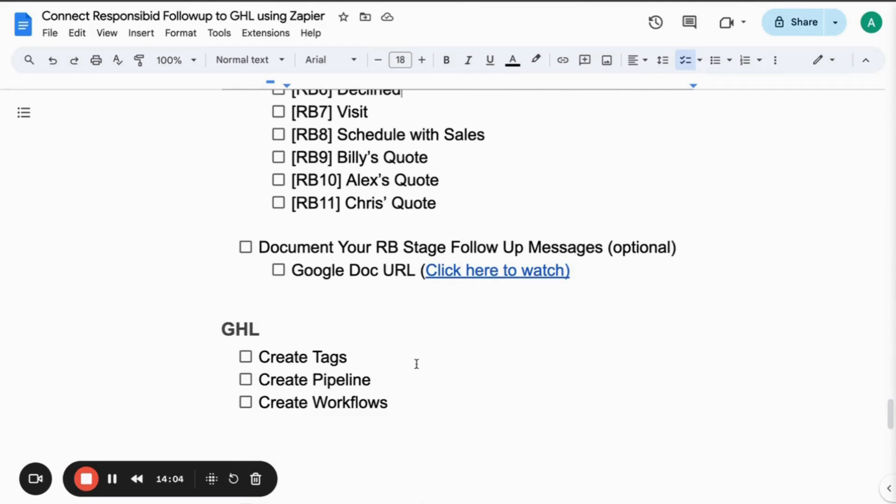
Copy the RB1–RB11 stage lines and paste them as nested items under Create Tags.
{"action": "left_click", "coordinate": [360, 355]}
{"action": "key", "text": "Return"}
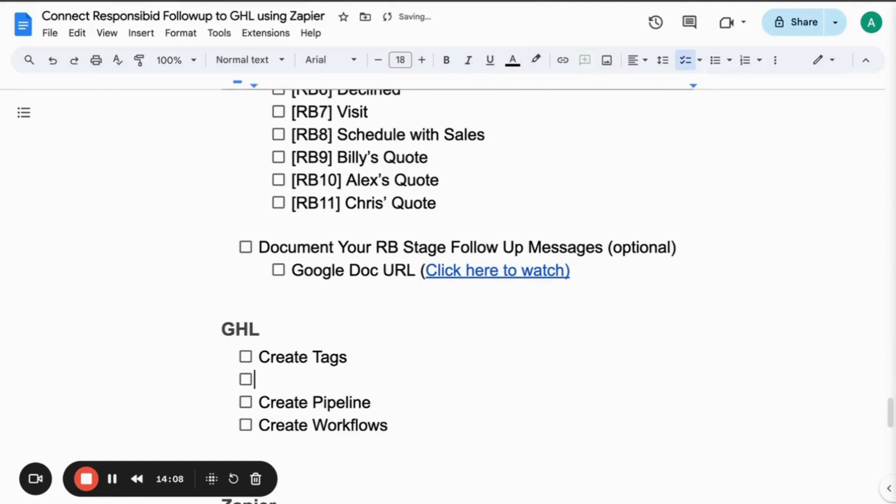
{"action": "key", "text": "Tab"}
{"action": "scroll", "coordinate": [448, 234], "scroll_direction": "up", "scroll_amount": 4}
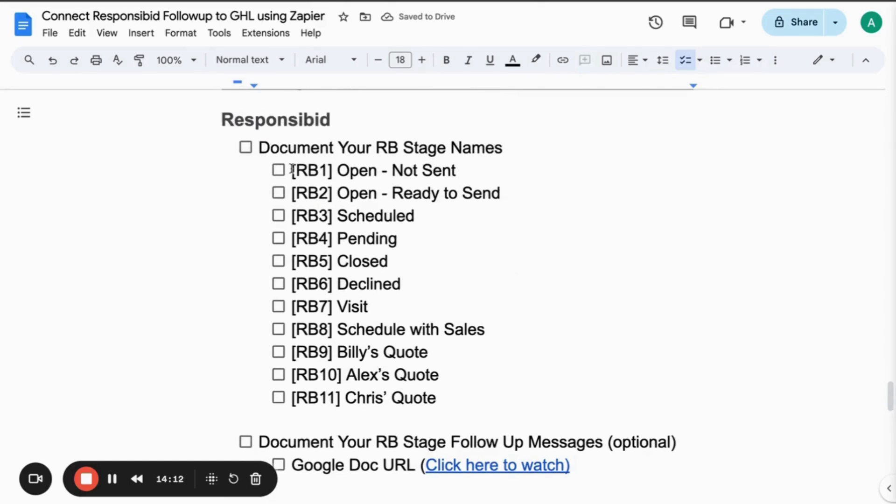
{"action": "left_click_drag", "start_coordinate": [292, 169], "coordinate": [470, 390]}
{"action": "key", "text": "ctrl+c"}
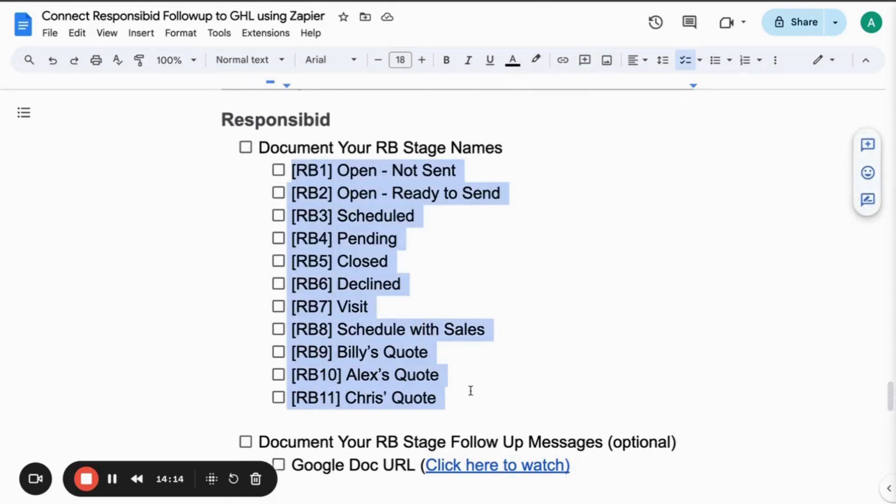
{"action": "scroll", "coordinate": [467, 390], "scroll_direction": "down", "scroll_amount": 5}
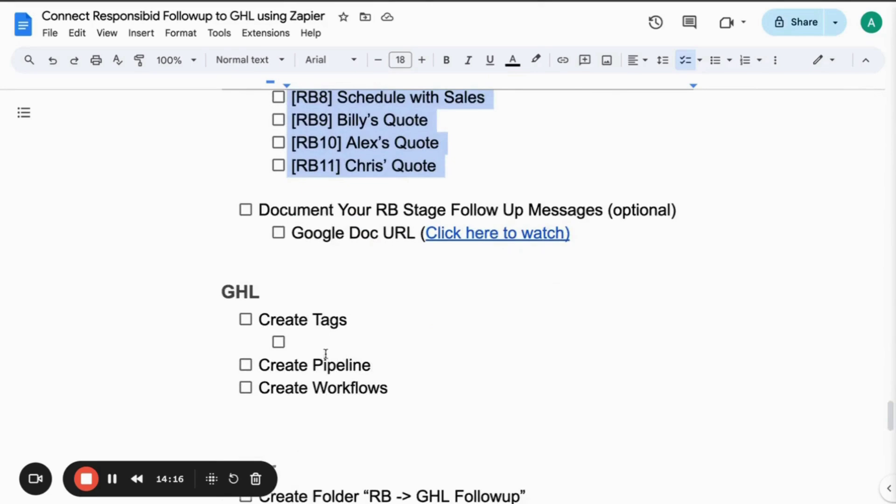
{"action": "left_click", "coordinate": [288, 342]}
{"action": "key", "text": "ctrl+v"}
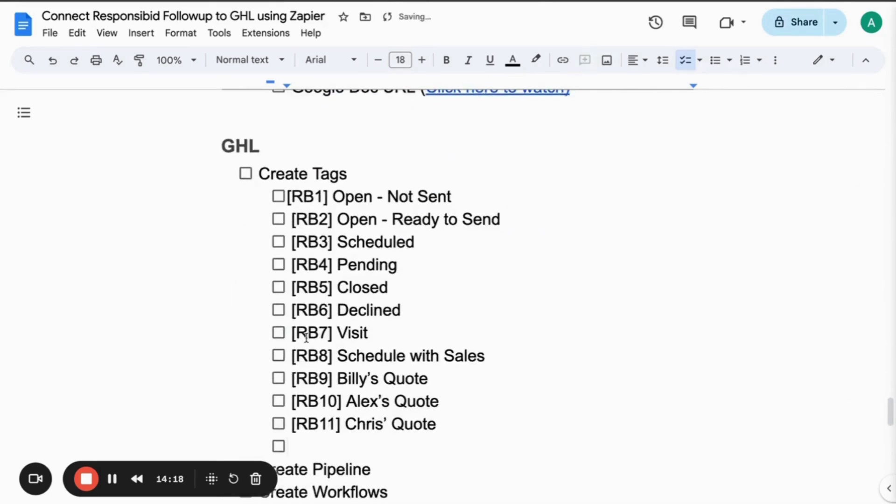
{"action": "key", "text": "BackSpace"}
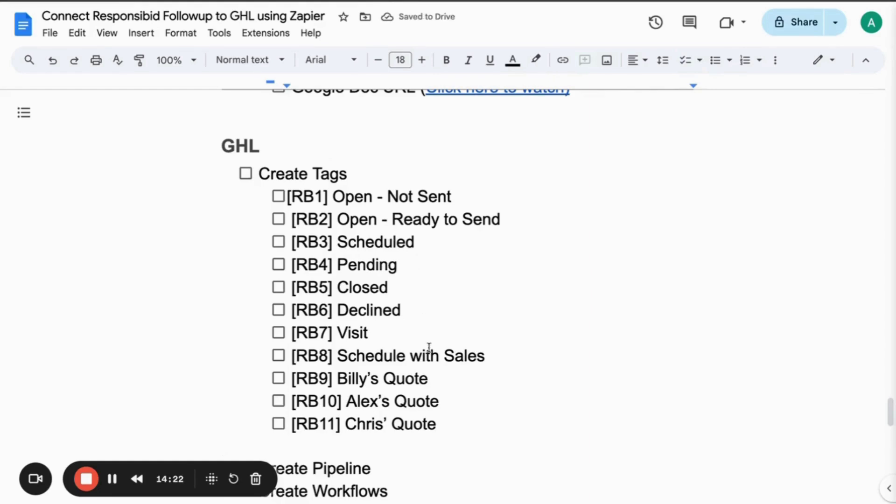
Paste the RB1–RB11 stages as nested items under Create Pipeline.
{"action": "scroll", "coordinate": [420, 351], "scroll_direction": "down", "scroll_amount": 3}
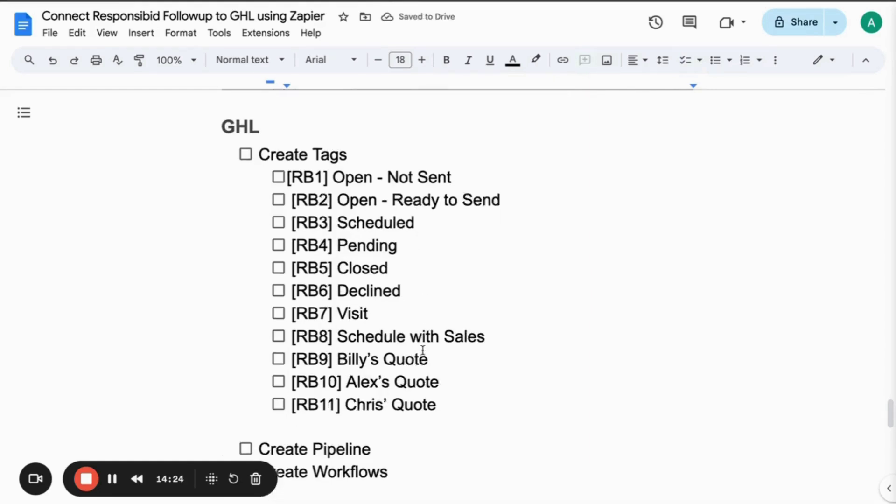
{"action": "left_click", "coordinate": [387, 355]}
{"action": "key", "text": "Return"}
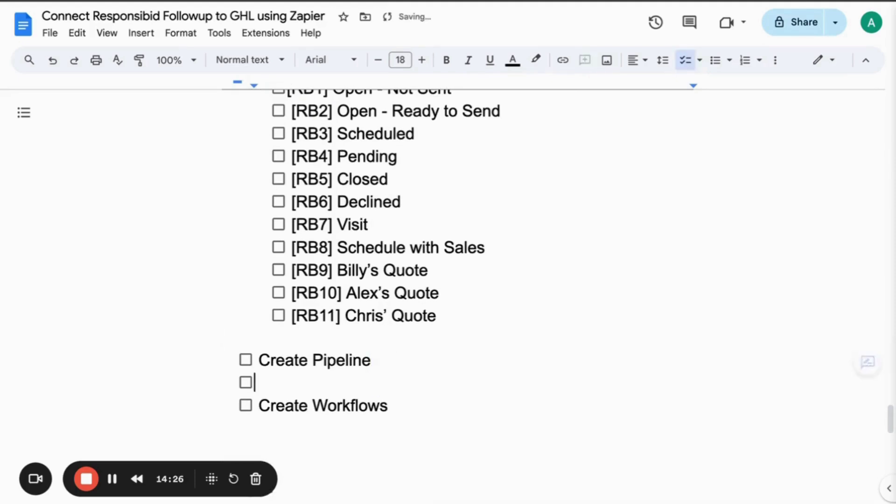
{"action": "key", "text": "Tab"}
{"action": "key", "text": "ctrl+v"}
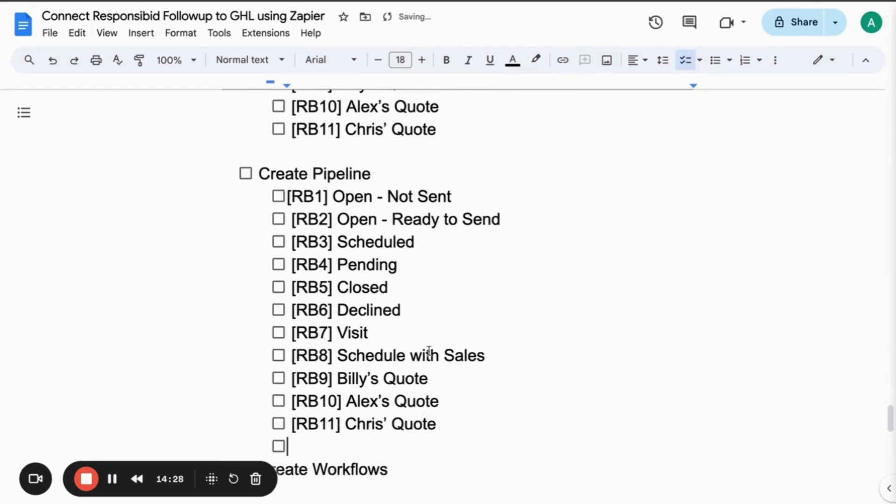
{"action": "key", "text": "BackSpace"}
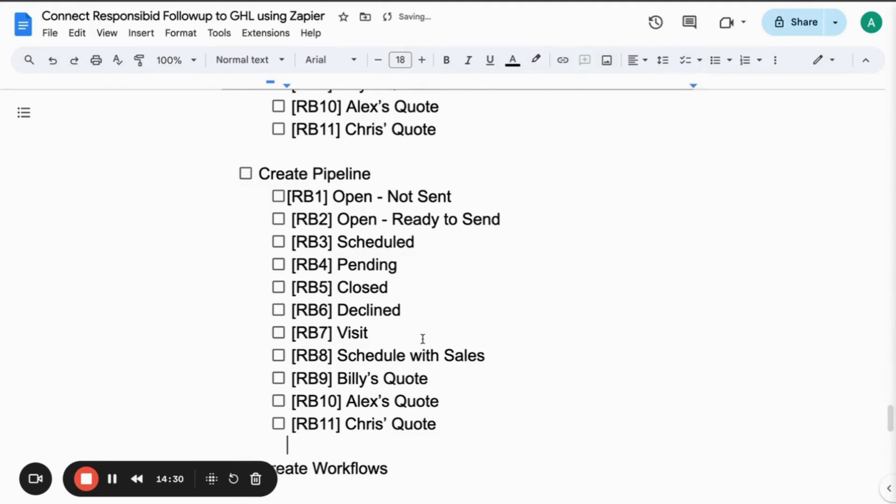
Paste the RB1–RB11 stages as indented items under Create Workflows.
{"action": "scroll", "coordinate": [422, 338], "scroll_direction": "down", "scroll_amount": 2}
{"action": "left_click", "coordinate": [408, 416]}
{"action": "key", "text": "Return"}
{"action": "key", "text": "Tab"}
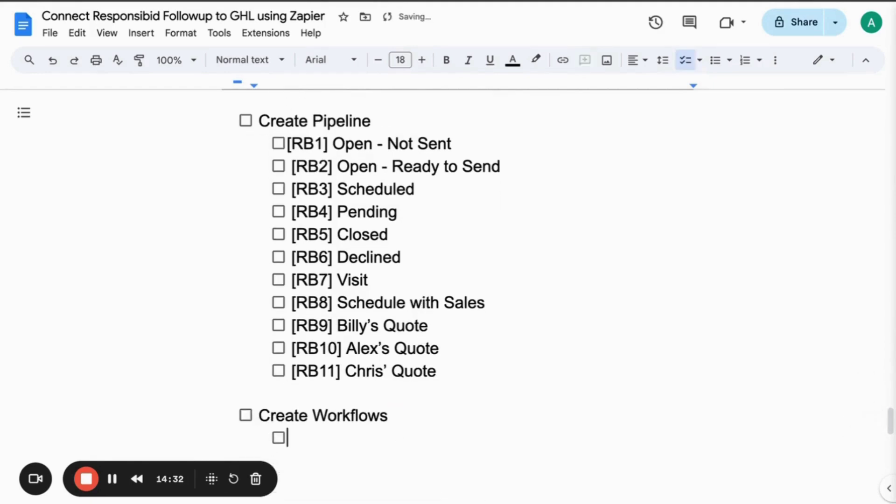
{"action": "key", "text": "ctrl+v"}
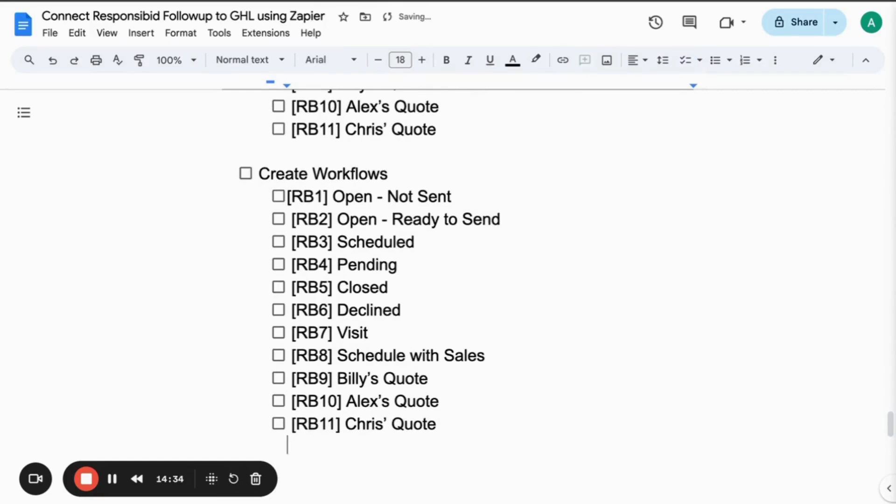
{"action": "key", "text": "BackSpace"}
{"action": "scroll", "coordinate": [416, 202], "scroll_direction": "down", "scroll_amount": 2}
{"action": "scroll", "coordinate": [416, 202], "scroll_direction": "up", "scroll_amount": 2}
{"action": "scroll", "coordinate": [417, 202], "scroll_direction": "up", "scroll_amount": 5}
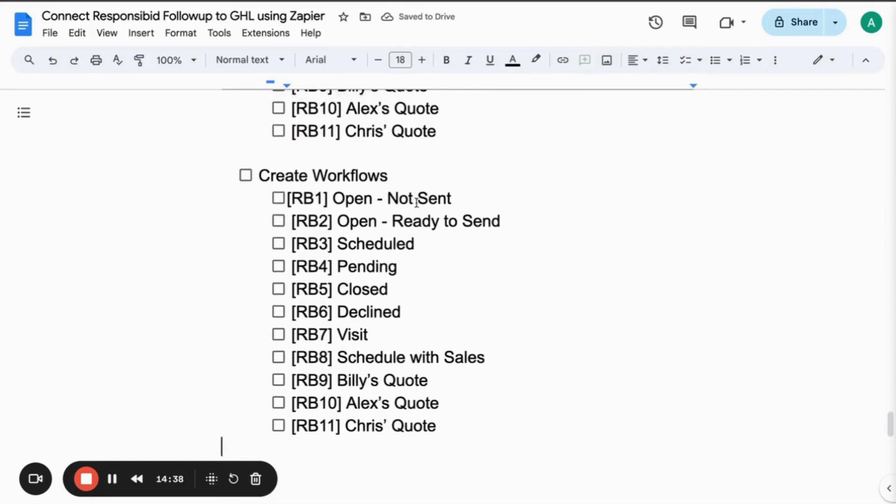
{"action": "scroll", "coordinate": [416, 202], "scroll_direction": "up", "scroll_amount": 1}
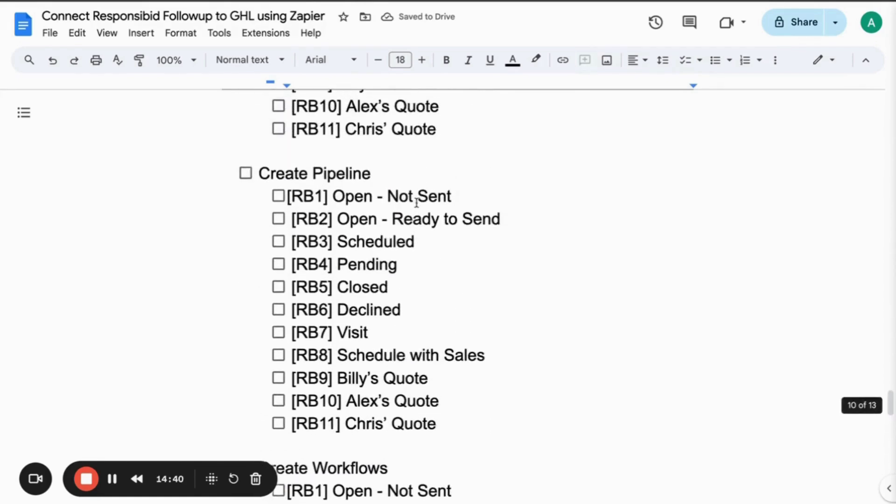
{"action": "scroll", "coordinate": [416, 202], "scroll_direction": "up", "scroll_amount": 2}
{"action": "scroll", "coordinate": [416, 202], "scroll_direction": "up", "scroll_amount": 4}
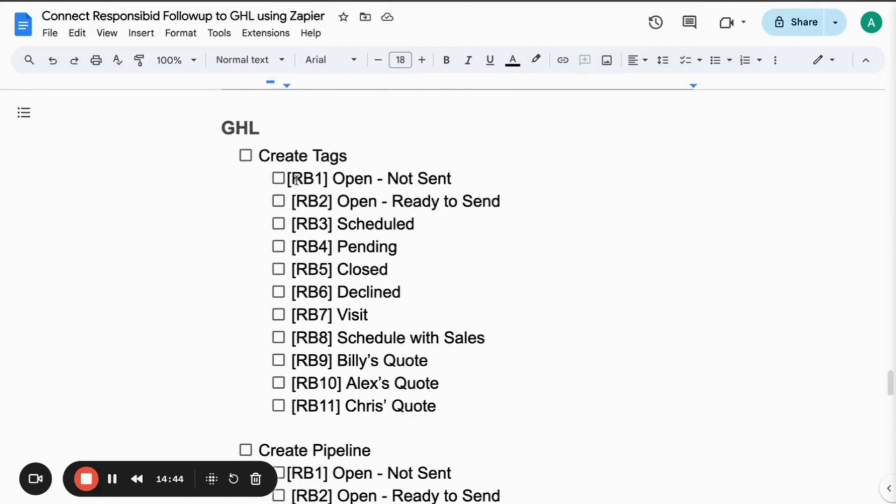
Bold the 'Folder Name:' label before 'RB-> GHL: Followup' in Getting Started.
{"action": "left_click", "coordinate": [86, 479]}
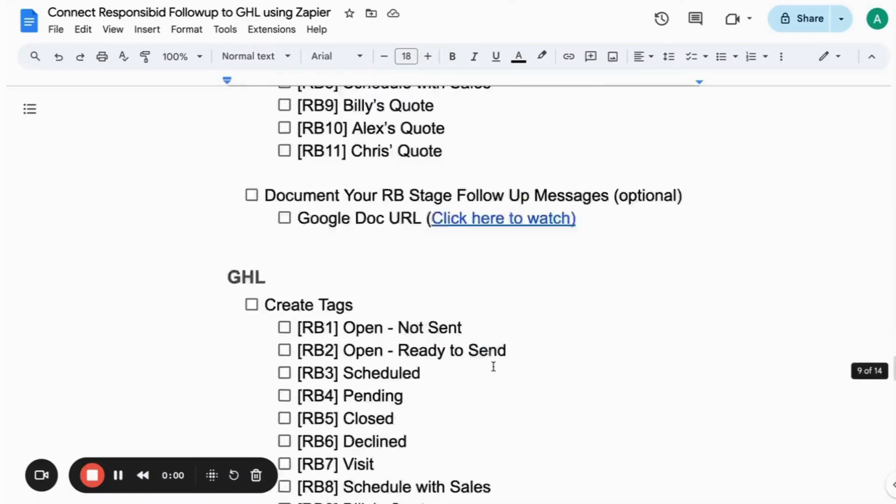
{"action": "scroll", "coordinate": [492, 366], "scroll_direction": "down", "scroll_amount": 4}
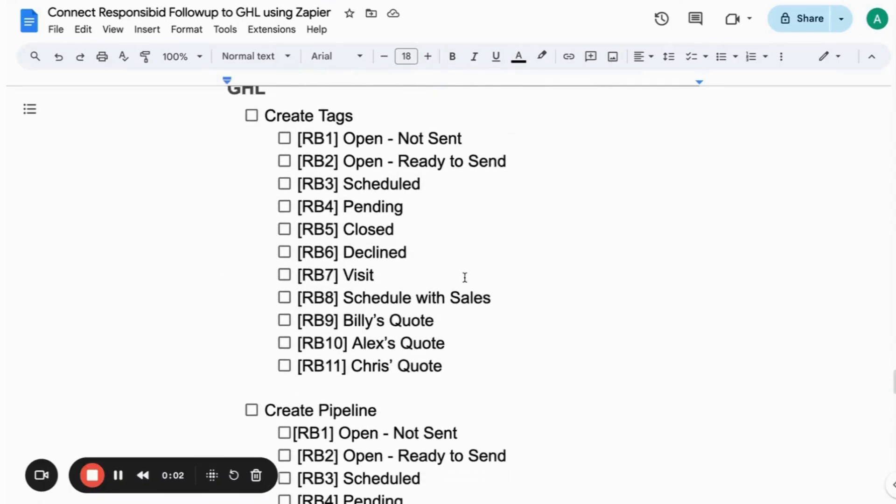
{"action": "scroll", "coordinate": [464, 277], "scroll_direction": "up", "scroll_amount": 12}
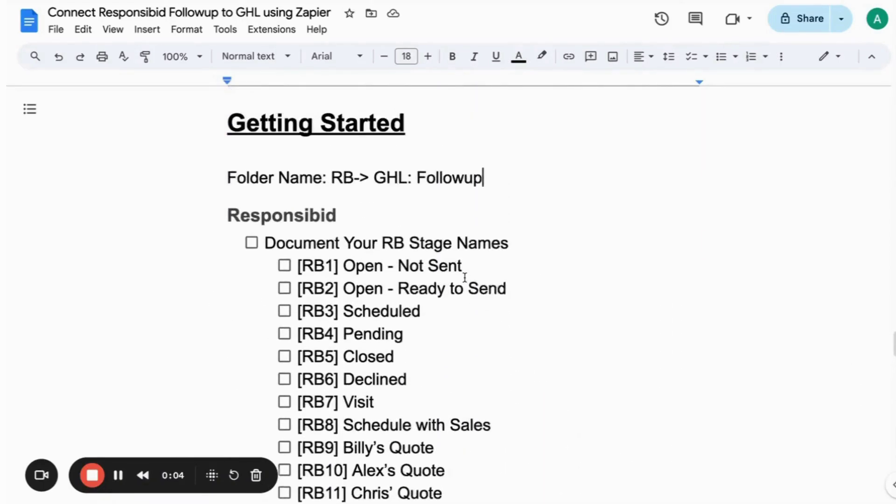
{"action": "left_click_drag", "start_coordinate": [326, 198], "coordinate": [220, 193]}
{"action": "left_click", "coordinate": [455, 57]}
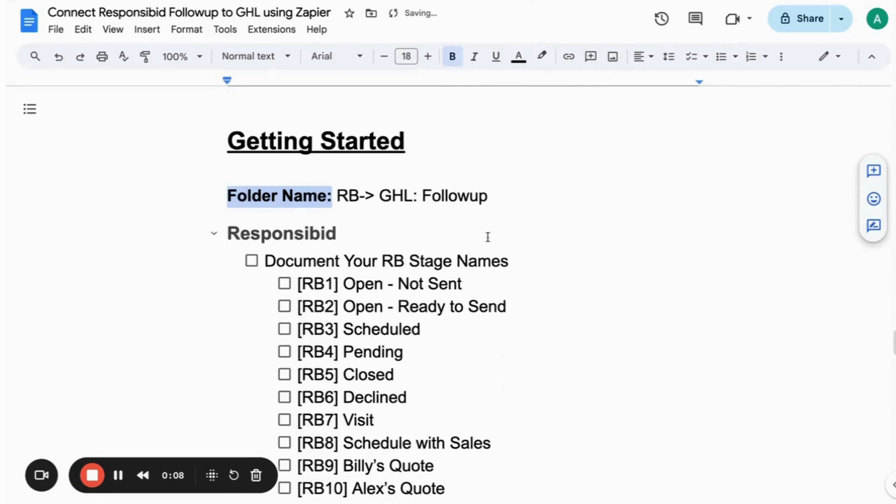
{"action": "left_click", "coordinate": [491, 223]}
{"action": "left_click_drag", "start_coordinate": [495, 200], "coordinate": [335, 200]}
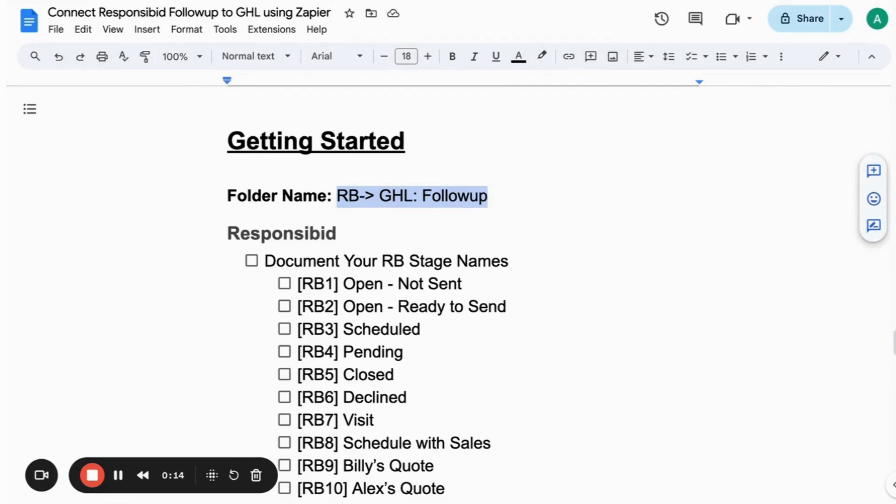
{"action": "scroll", "coordinate": [369, 214], "scroll_direction": "down", "scroll_amount": 10}
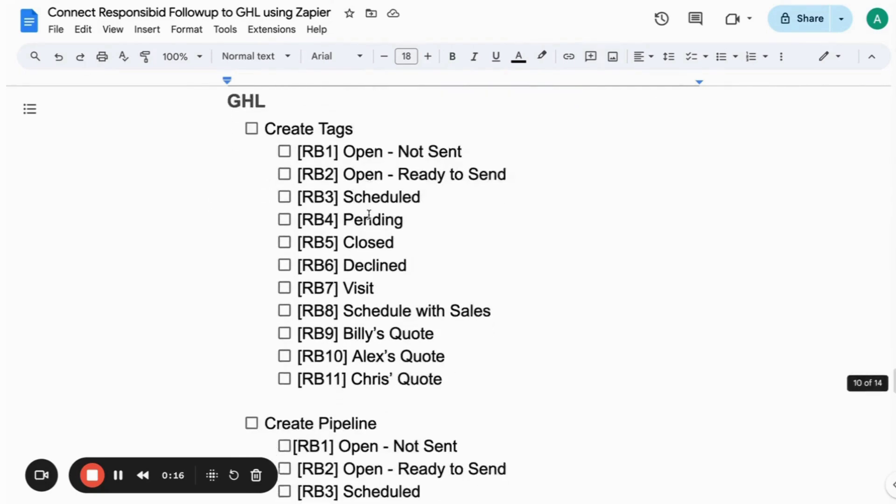
{"action": "scroll", "coordinate": [368, 214], "scroll_direction": "up", "scroll_amount": 1}
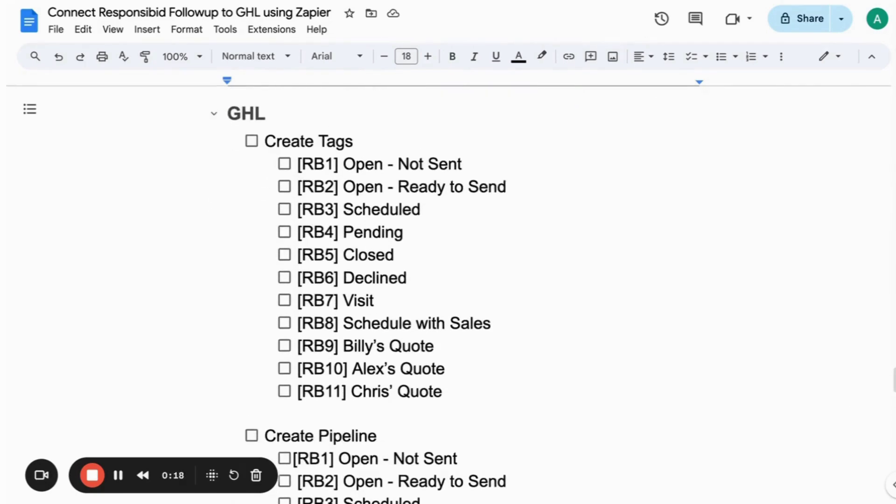
In GoHighLevel Settings > Tags, start a + New Tag, then return to the guide.
{"action": "key", "text": "ctrl+Tab"}
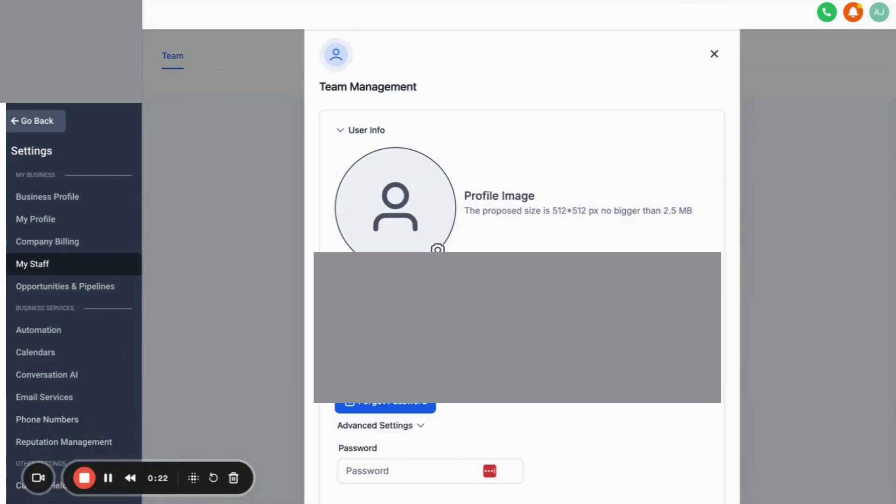
{"action": "key", "text": "ctrl+Tab"}
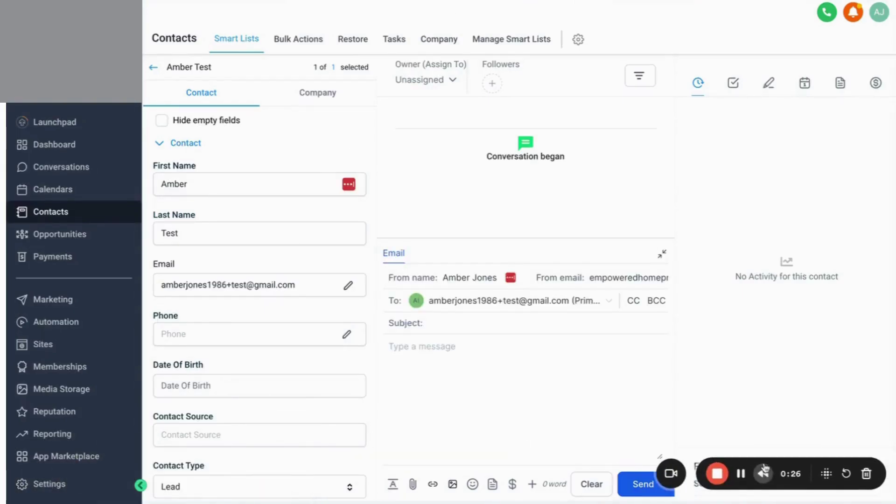
{"action": "left_click", "coordinate": [45, 483]}
{"action": "scroll", "coordinate": [70, 374], "scroll_direction": "down", "scroll_amount": 6}
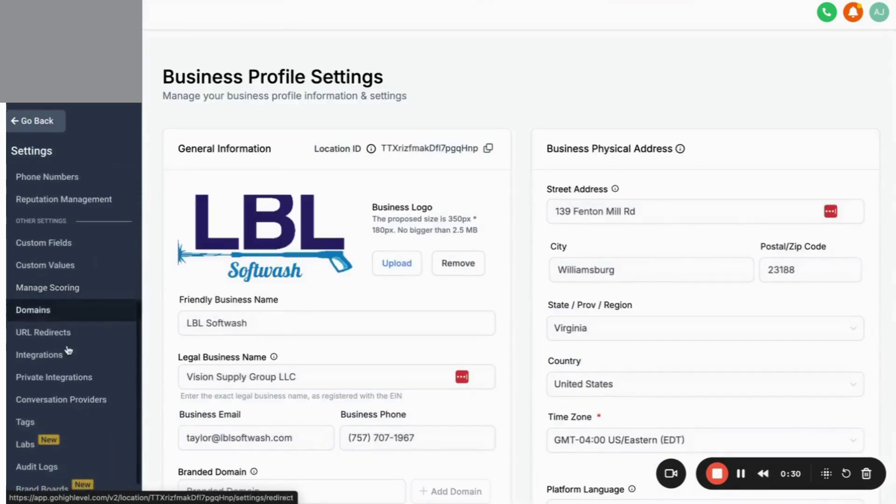
{"action": "left_click", "coordinate": [23, 398]}
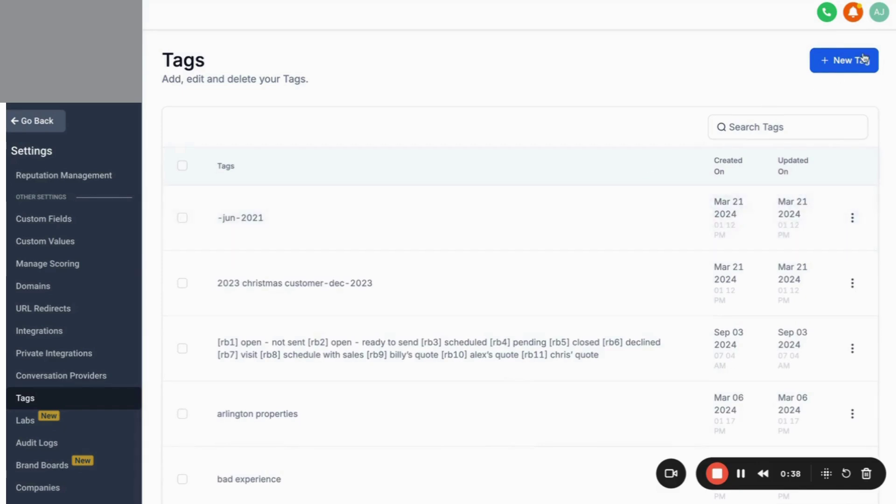
{"action": "left_click", "coordinate": [864, 57]}
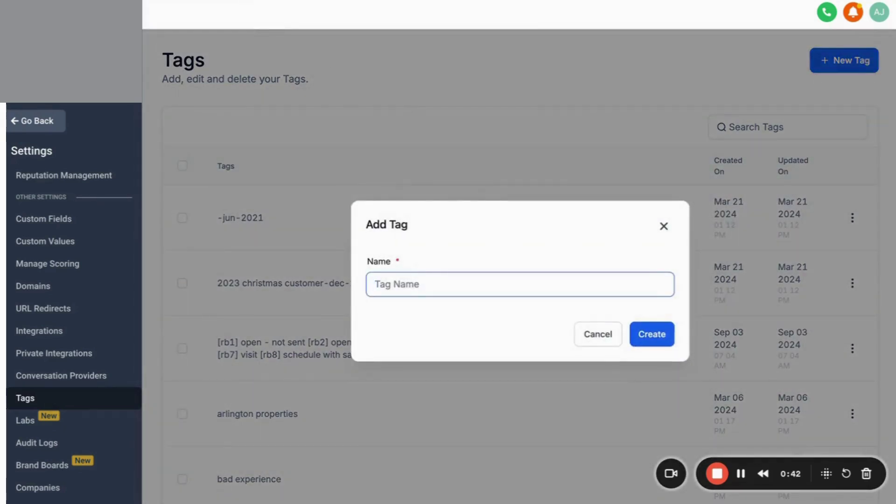
{"action": "key", "text": "alt+Tab"}
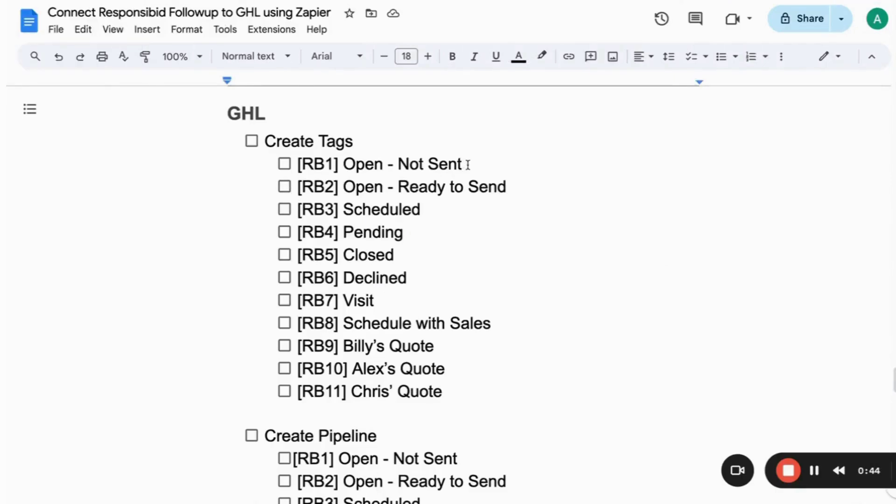
Select each Create Tags line in turn, [RB1] Open - Not Sent through the [RB11] quote tag.
{"action": "left_click_drag", "start_coordinate": [467, 164], "coordinate": [299, 166]}
{"action": "key", "text": "super+c"}
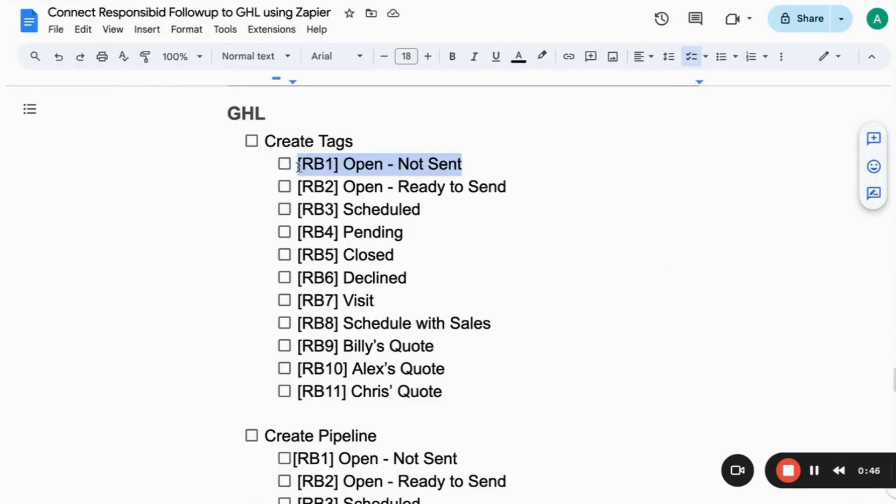
{"action": "triple_click", "coordinate": [381, 183]}
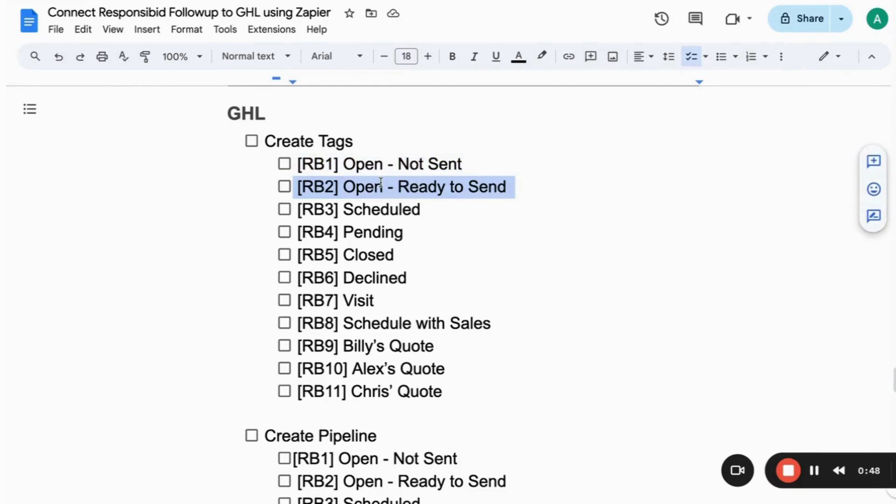
{"action": "triple_click", "coordinate": [370, 209]}
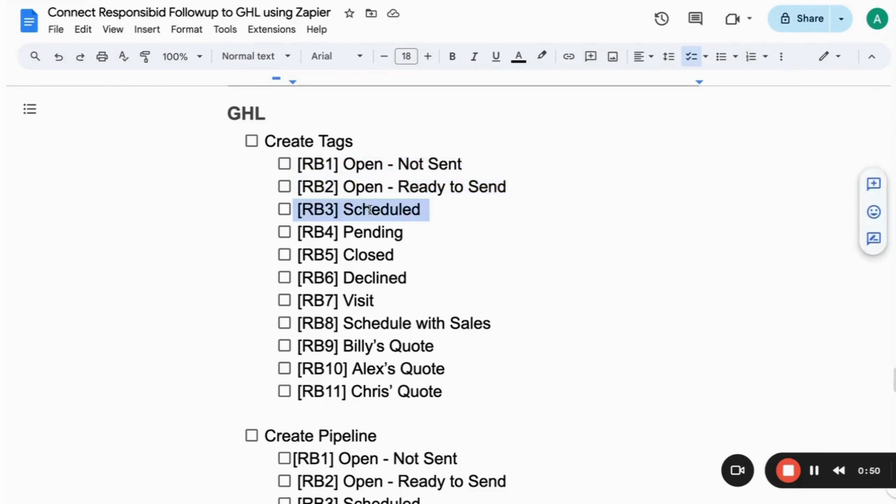
{"action": "triple_click", "coordinate": [366, 238]}
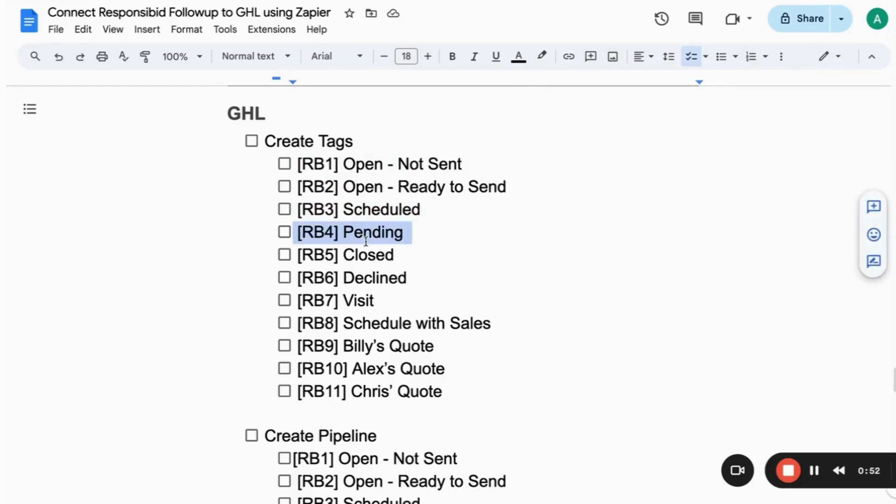
{"action": "triple_click", "coordinate": [364, 256]}
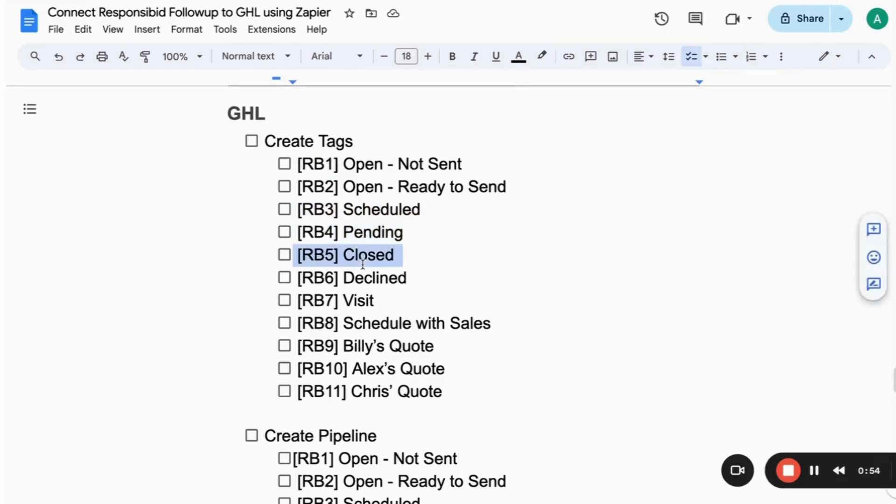
{"action": "triple_click", "coordinate": [361, 278]}
{"action": "triple_click", "coordinate": [353, 301]}
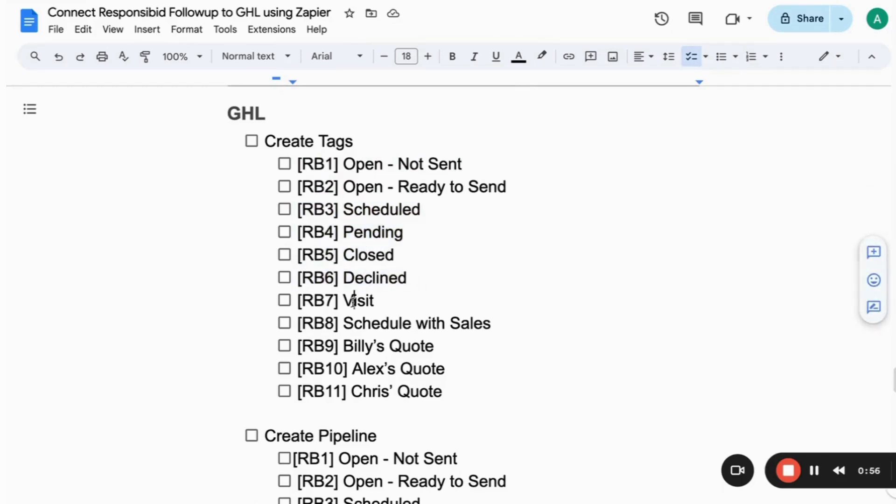
{"action": "triple_click", "coordinate": [348, 323]}
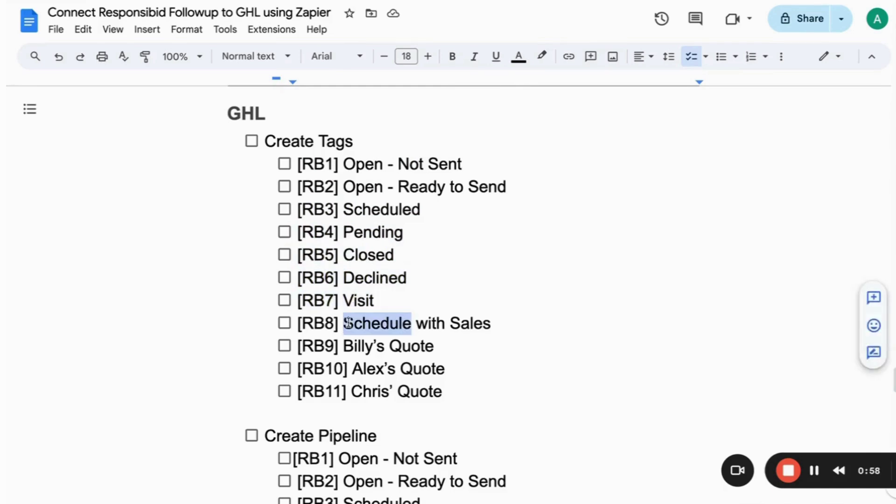
{"action": "triple_click", "coordinate": [346, 346]}
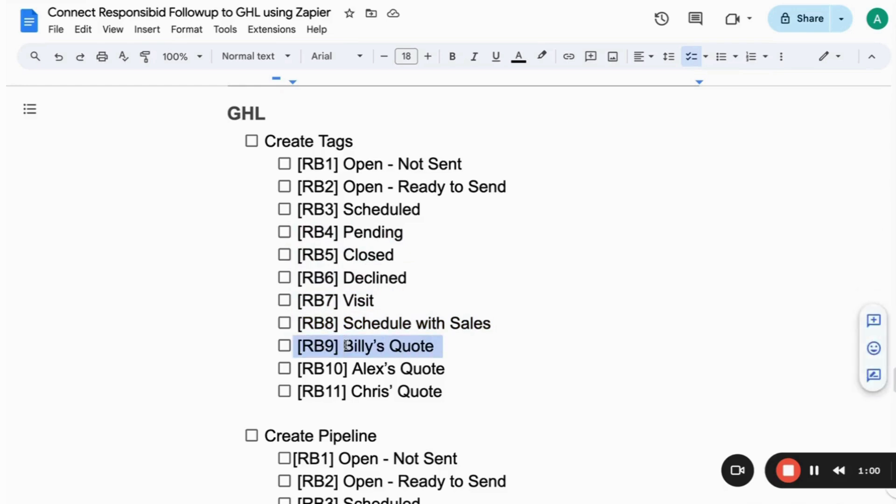
{"action": "left_click", "coordinate": [342, 369]}
{"action": "triple_click", "coordinate": [341, 369]}
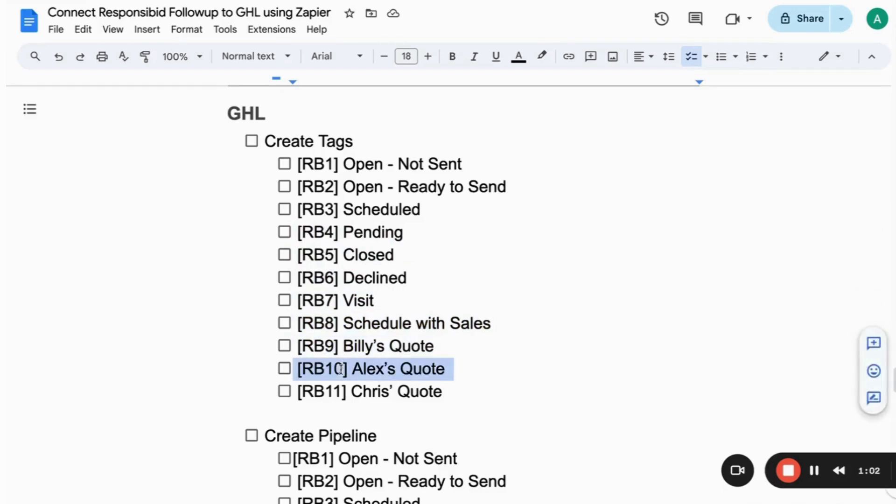
{"action": "left_click", "coordinate": [339, 392]}
{"action": "triple_click", "coordinate": [339, 393]}
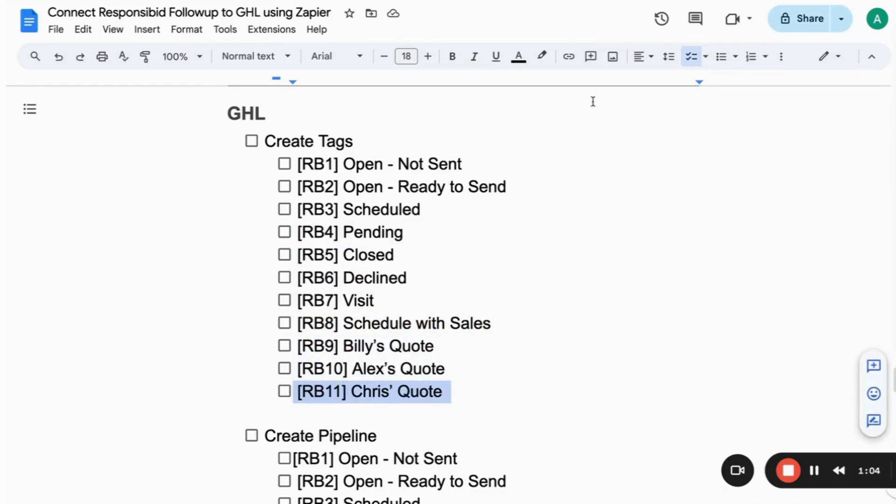
Create the [RB1] Open - Not Sent tag from the clipboard history.
{"action": "key", "text": "ctrl+Tab"}
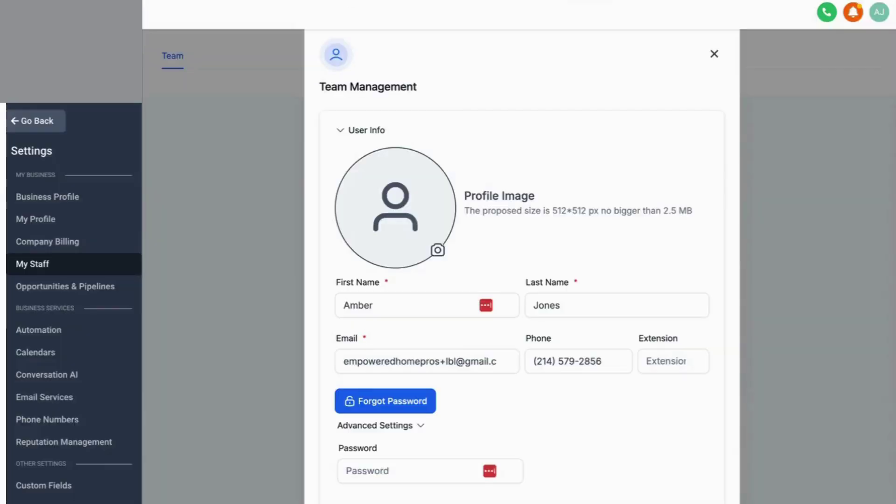
{"action": "key", "text": "ctrl+Tab"}
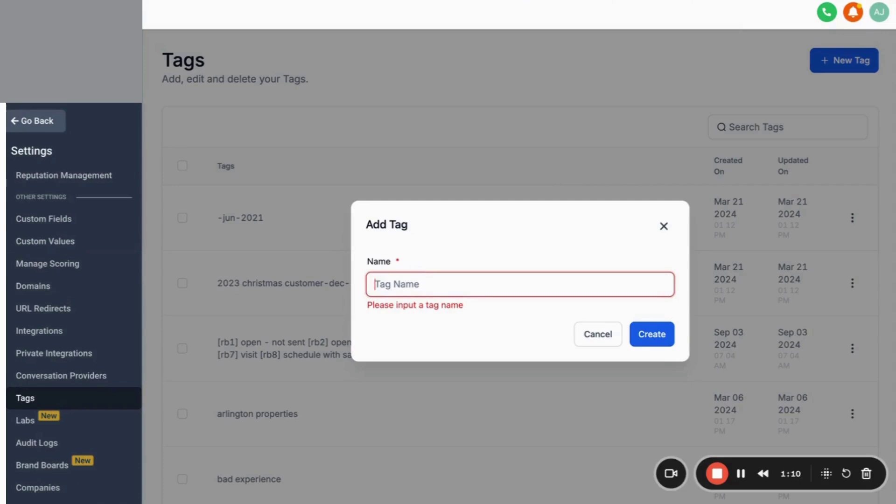
{"action": "key", "text": "super+shift+v"}
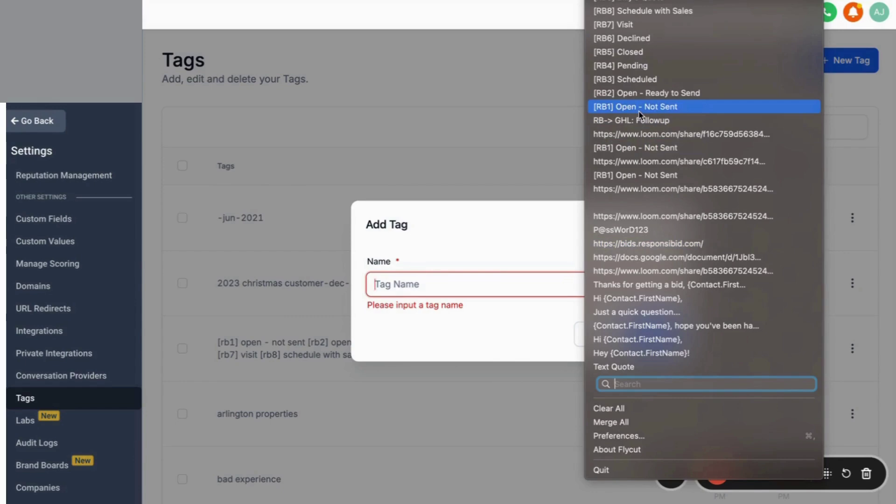
{"action": "left_click", "coordinate": [639, 110]}
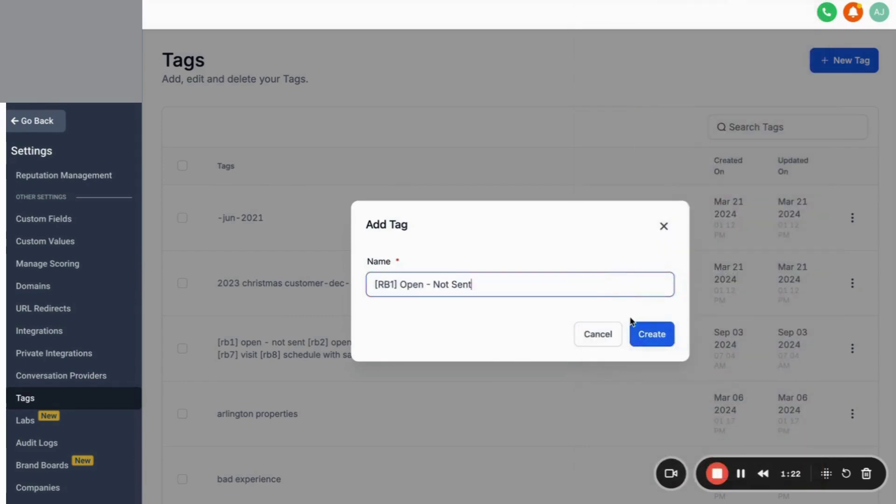
{"action": "left_click", "coordinate": [643, 346]}
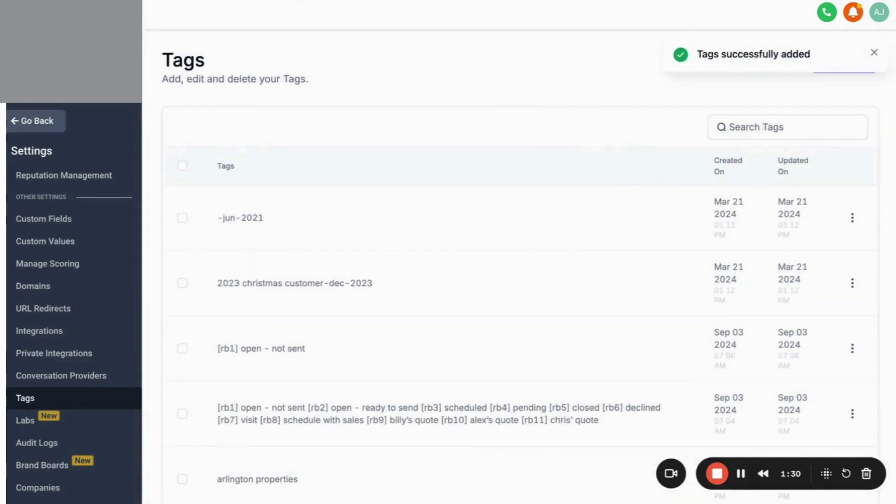
Create a second tag named [RB2] Open - Ready to Send.
{"action": "left_click", "coordinate": [874, 52]}
{"action": "left_click", "coordinate": [863, 70]}
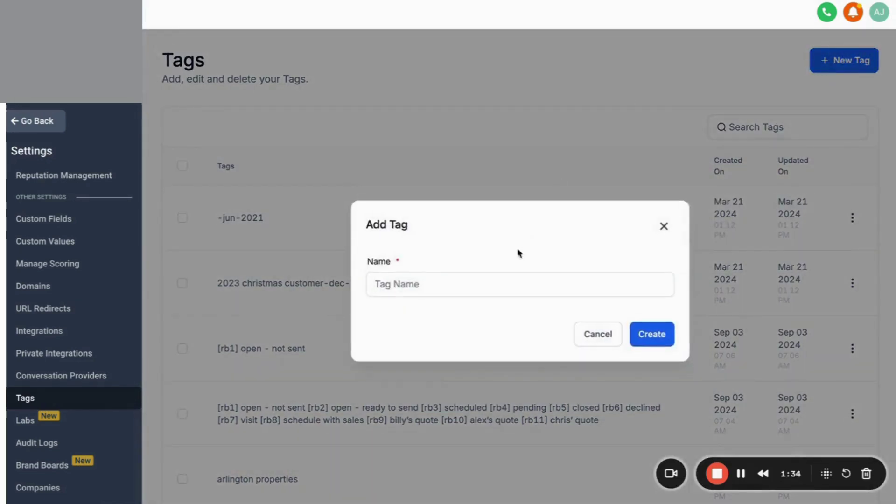
{"action": "left_click", "coordinate": [499, 285]}
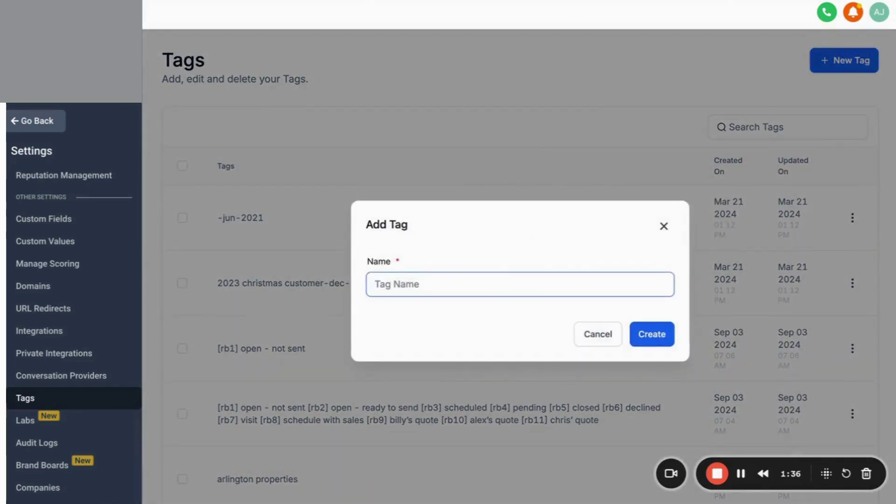
{"action": "left_click", "coordinate": [598, 0]}
{"action": "left_click", "coordinate": [605, 107]}
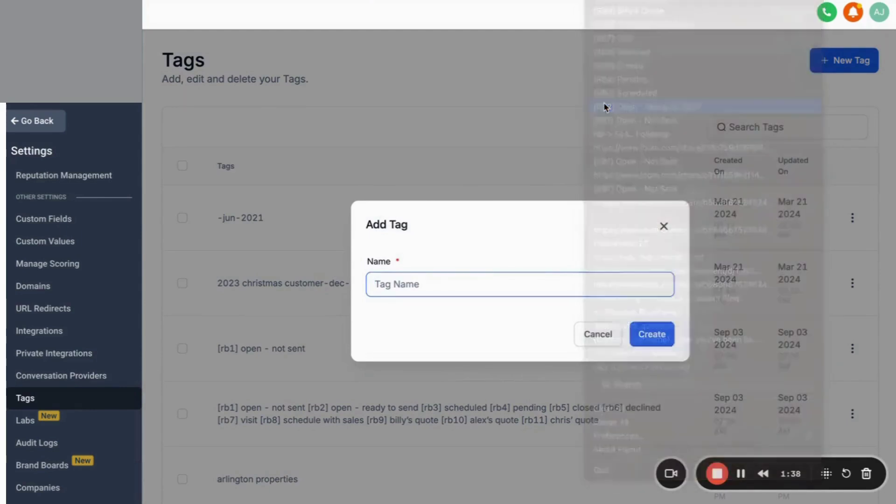
{"action": "left_click", "coordinate": [643, 339]}
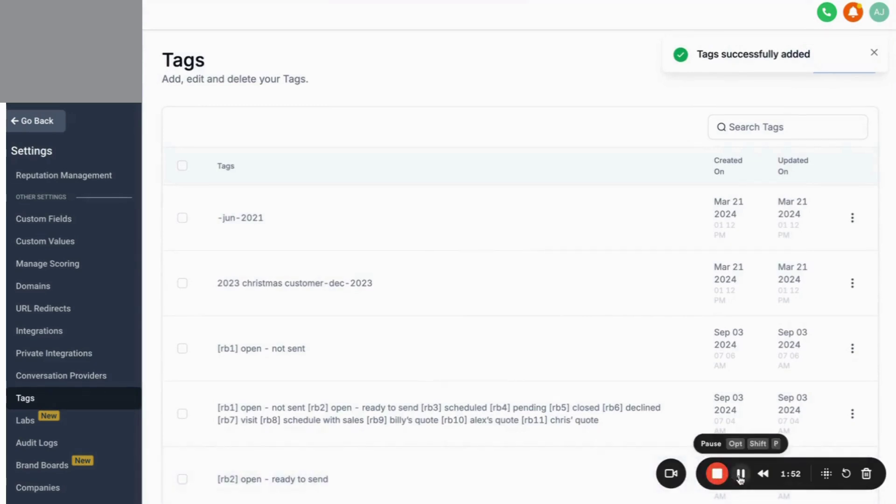
{"action": "left_click", "coordinate": [740, 475]}
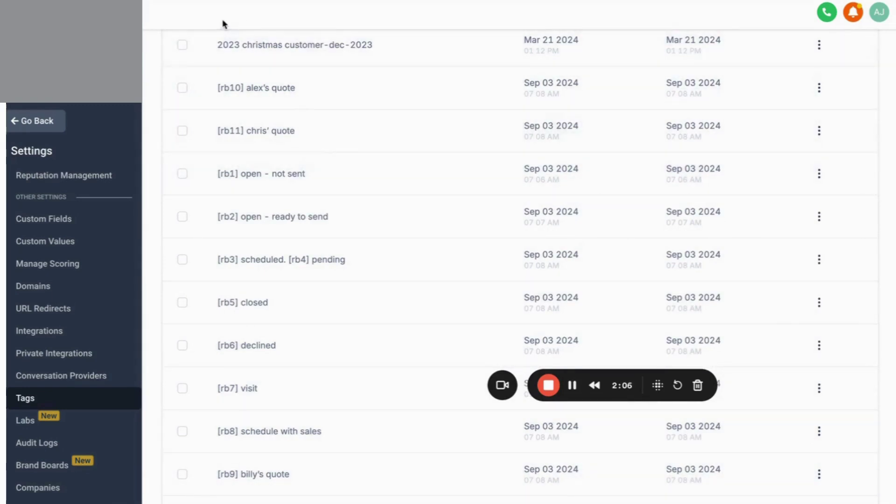
{"action": "left_click", "coordinate": [225, 2]}
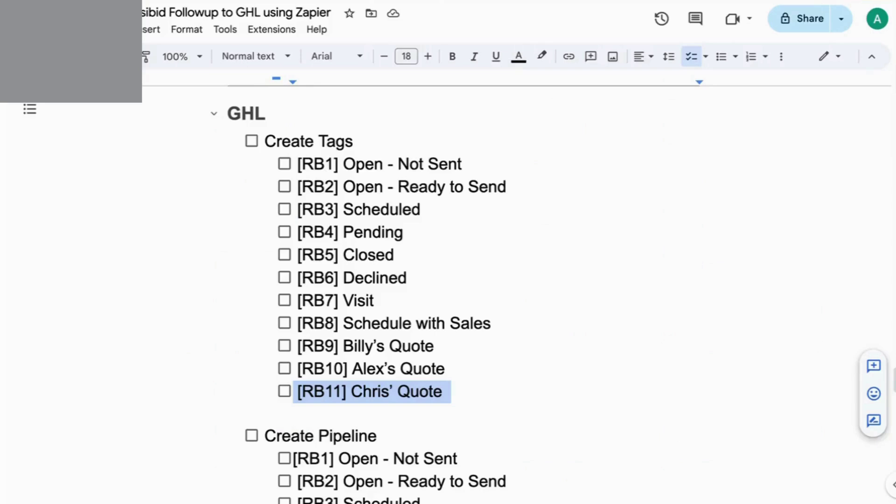
{"action": "key", "text": "ctrl+Tab"}
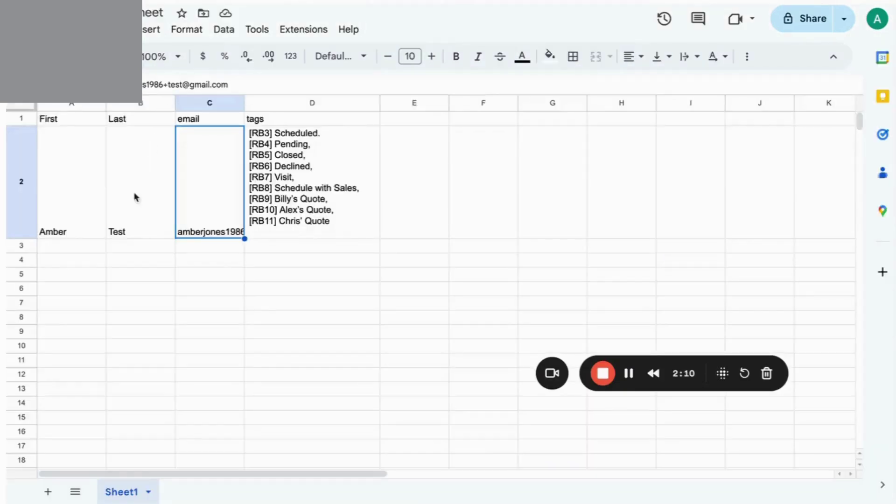
{"action": "left_click", "coordinate": [129, 252]}
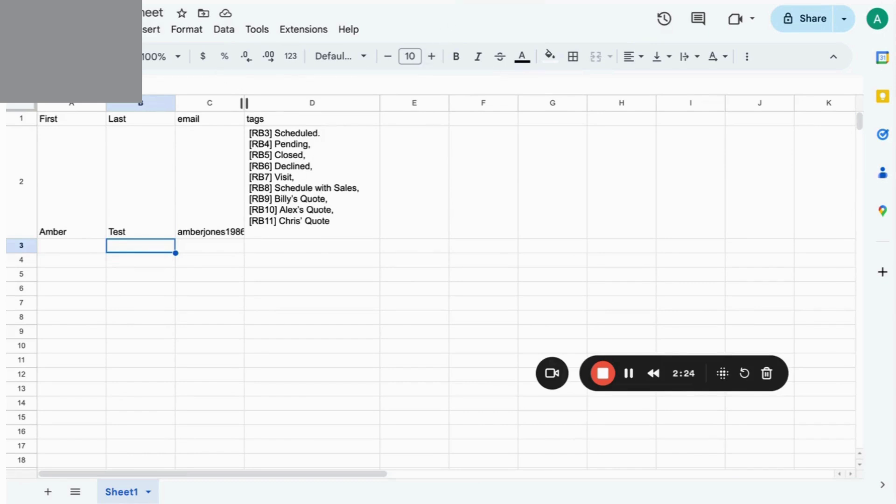
{"action": "key", "text": "ctrl+Tab"}
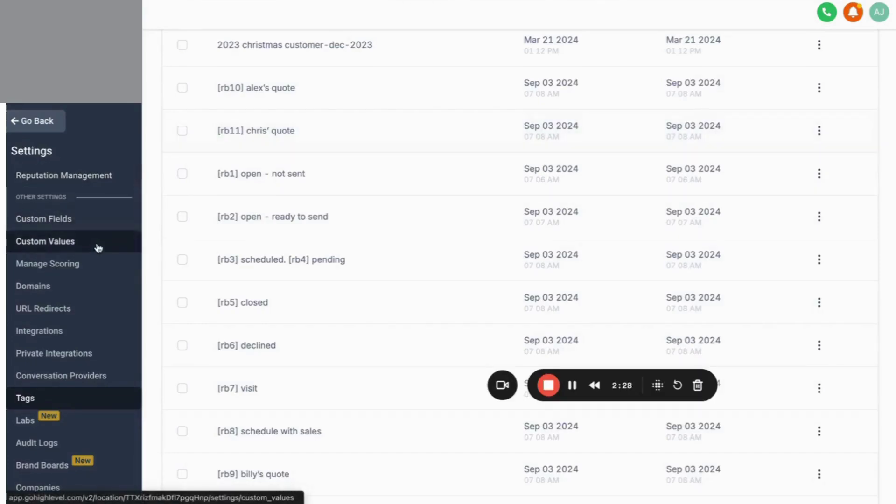
{"action": "key", "text": "ctrl+shift+Tab"}
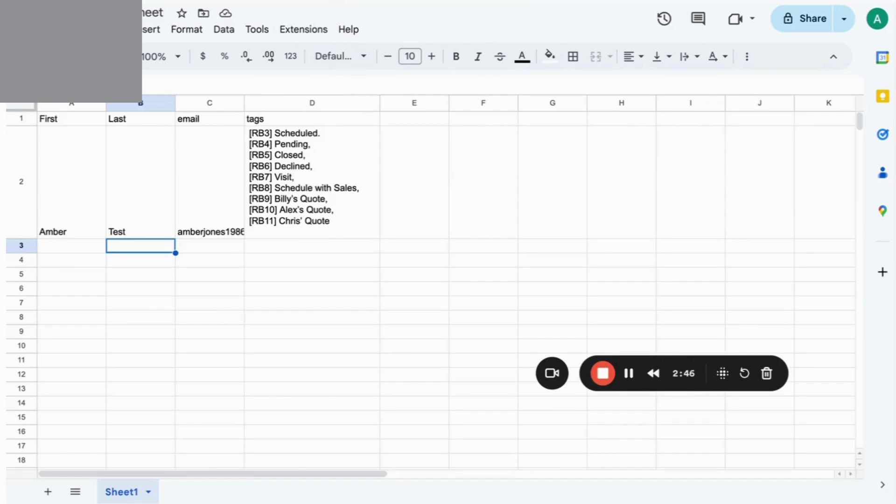
{"action": "key", "text": "ctrl+Tab"}
{"action": "scroll", "coordinate": [331, 334], "scroll_direction": "down", "scroll_amount": 6}
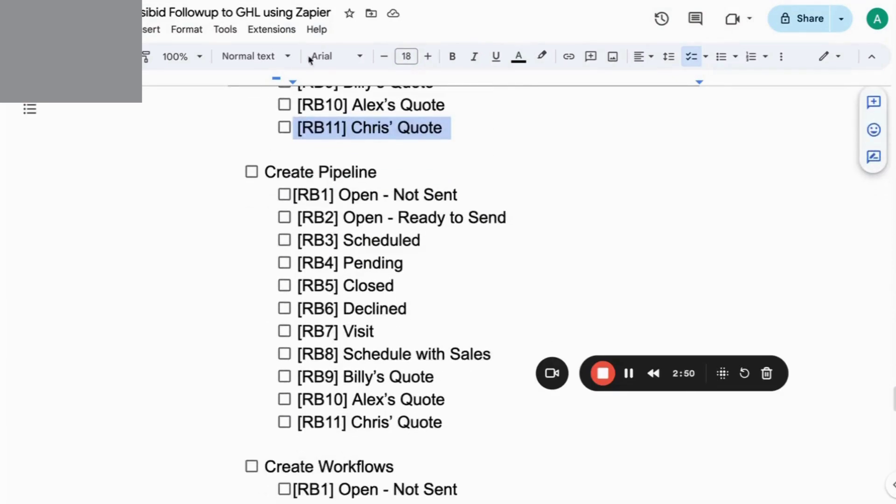
Start a new pipeline under Opportunities > Pipelines with the Pipeline Name field focused.
{"action": "key", "text": "ctrl+Tab"}
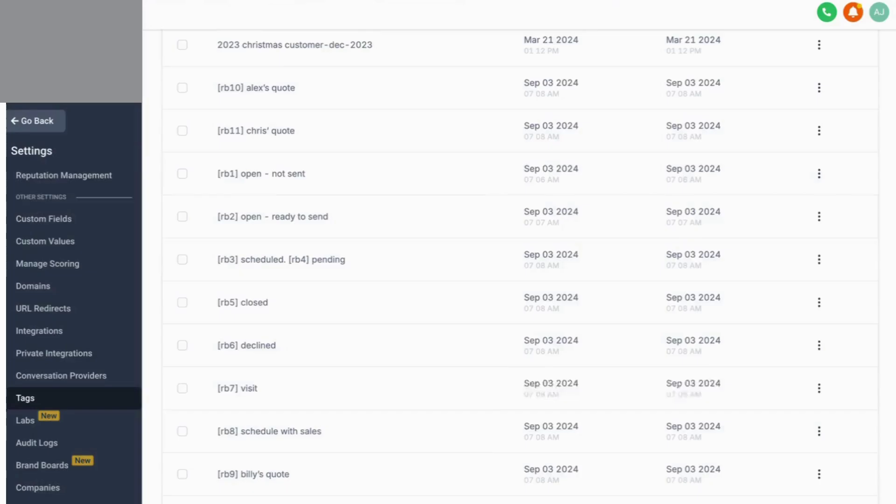
{"action": "left_click", "coordinate": [46, 128]}
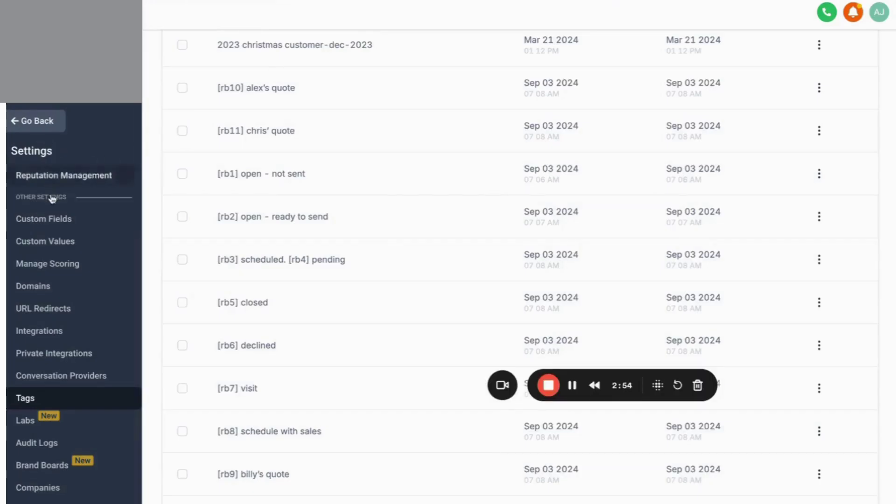
{"action": "left_click", "coordinate": [57, 234]}
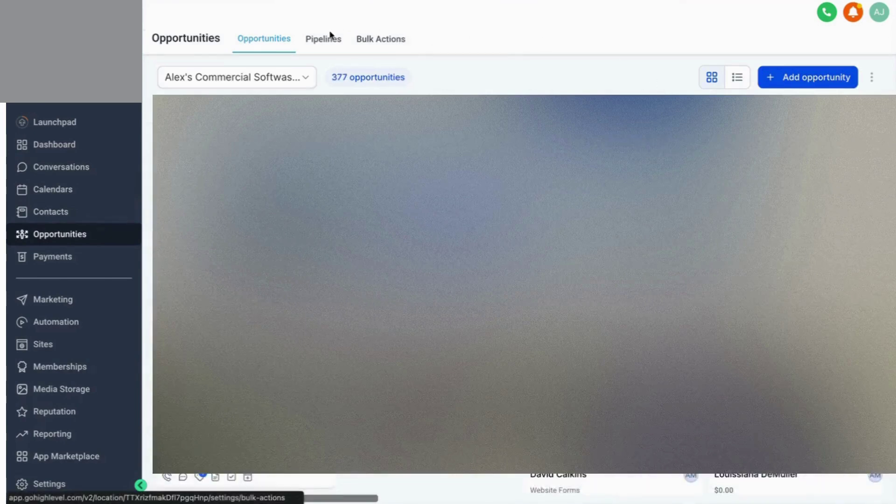
{"action": "left_click", "coordinate": [331, 38]}
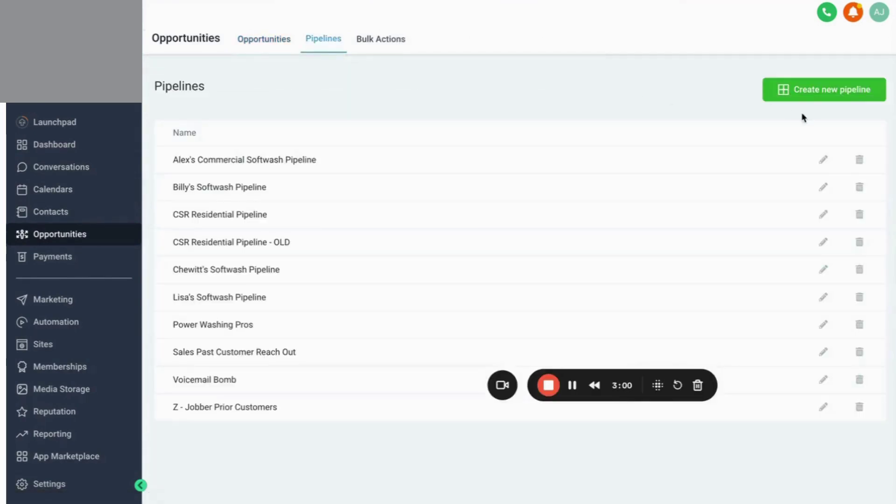
{"action": "left_click", "coordinate": [820, 89]}
{"action": "left_click", "coordinate": [379, 91]}
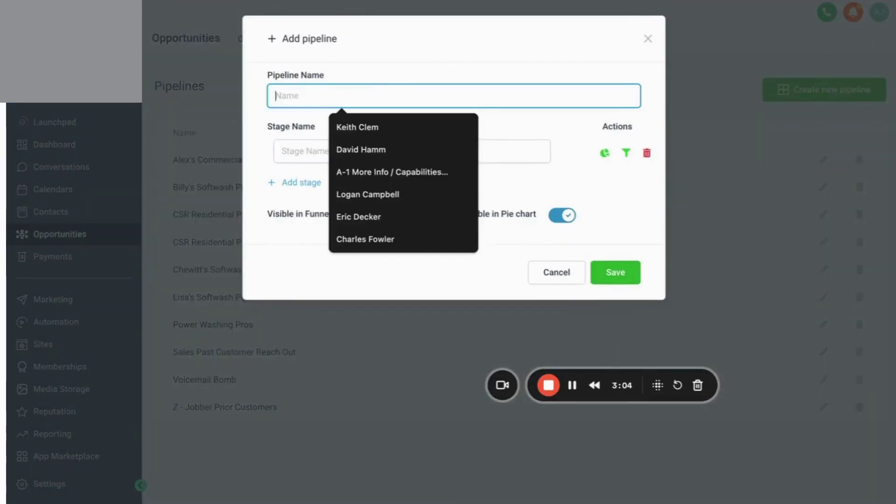
Change the guide's folder name to [RB-> GHL] Followup, replacing the colon with brackets.
{"action": "key", "text": "ctrl+Tab"}
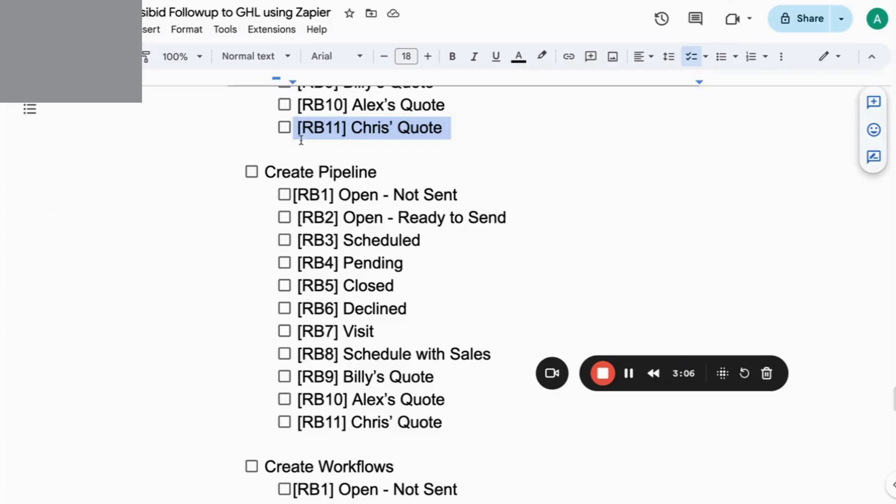
{"action": "scroll", "coordinate": [319, 180], "scroll_direction": "up", "scroll_amount": 8}
{"action": "scroll", "coordinate": [320, 180], "scroll_direction": "up", "scroll_amount": 10}
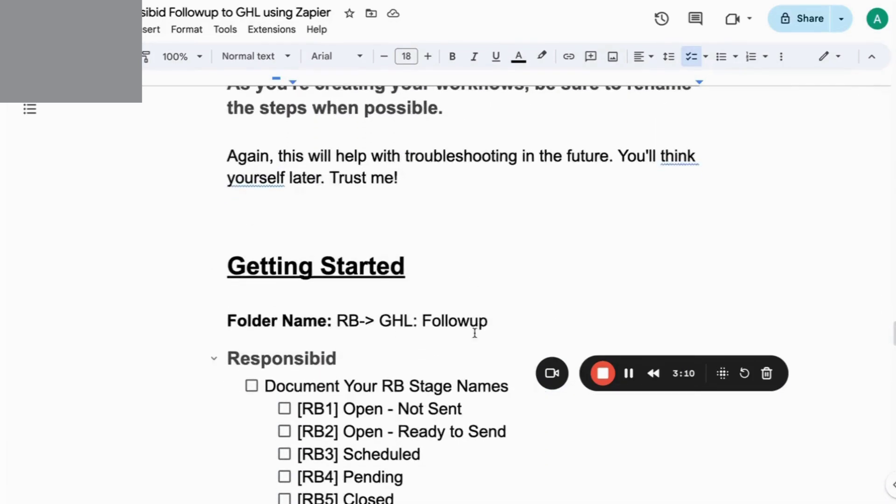
{"action": "left_click", "coordinate": [420, 321]}
{"action": "key", "text": "BackSpace"}
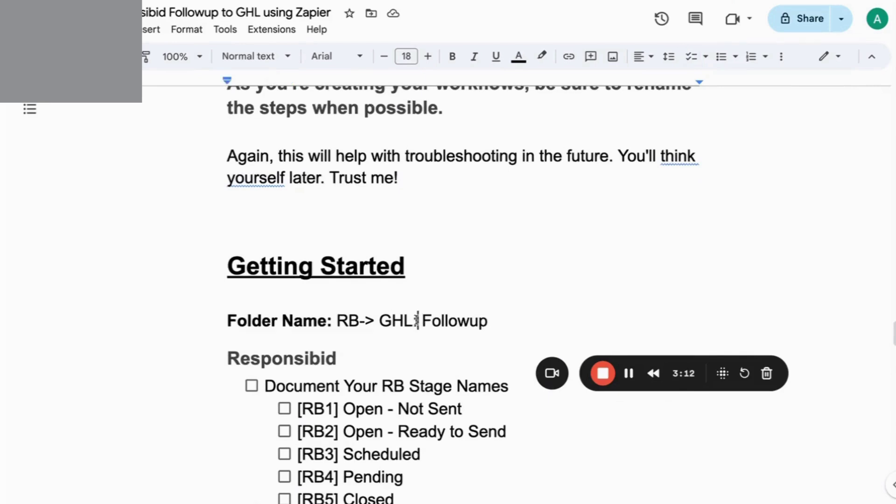
{"action": "type", "text": "]"}
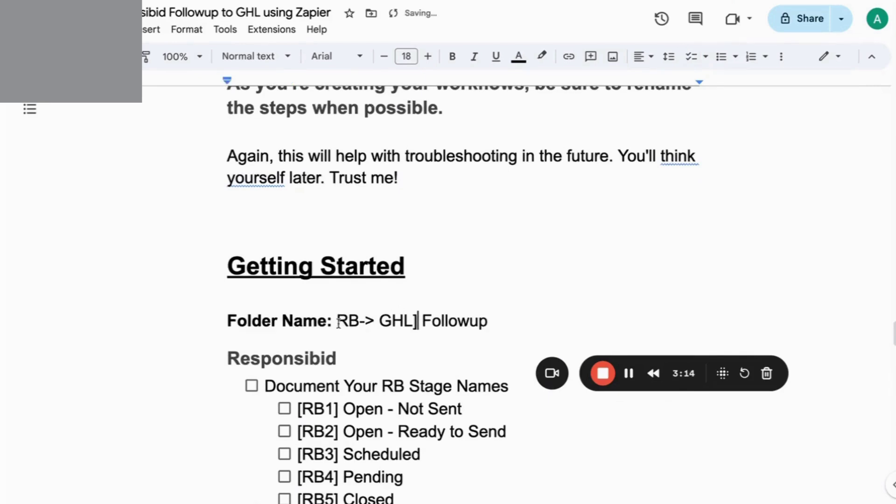
{"action": "left_click", "coordinate": [338, 321]}
{"action": "type", "text": "["}
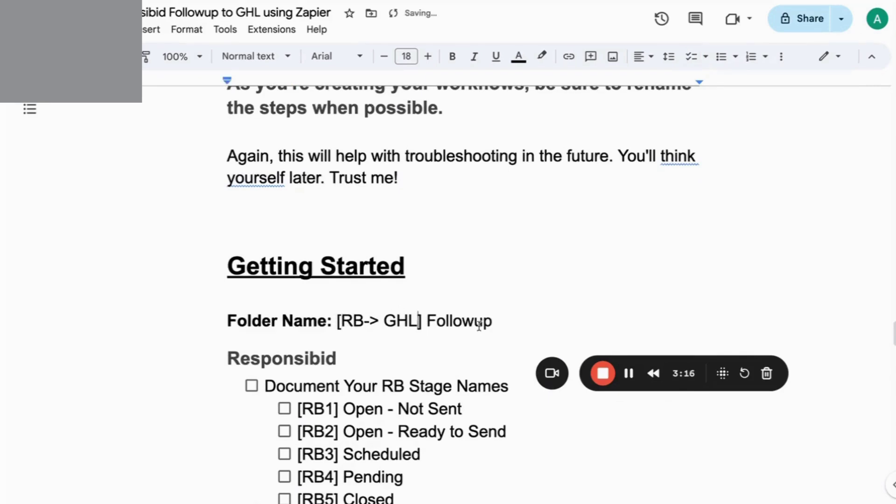
Use [RB-> GHL] Followup as the new GoHighLevel pipeline's name.
{"action": "left_click_drag", "start_coordinate": [493, 321], "coordinate": [335, 319]}
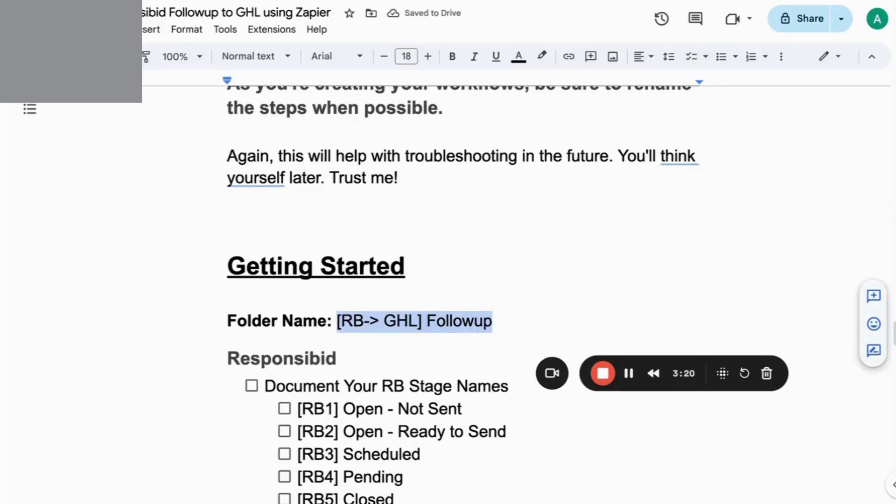
{"action": "key", "text": "ctrl+c"}
{"action": "key", "text": "alt+Tab"}
{"action": "key", "text": "ctrl+v"}
{"action": "left_click", "coordinate": [437, 150]}
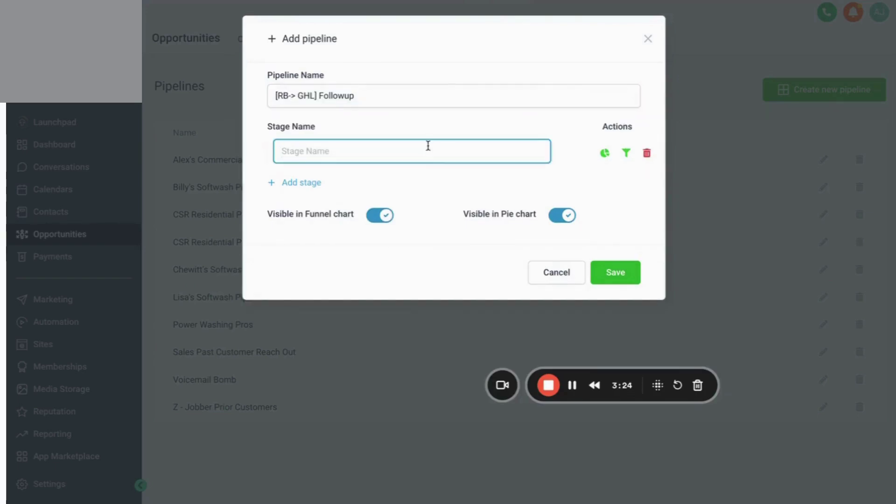
Check the guide's stage list, then enter [RB1] Open - Not Sent as the first stage.
{"action": "key", "text": "alt+Tab"}
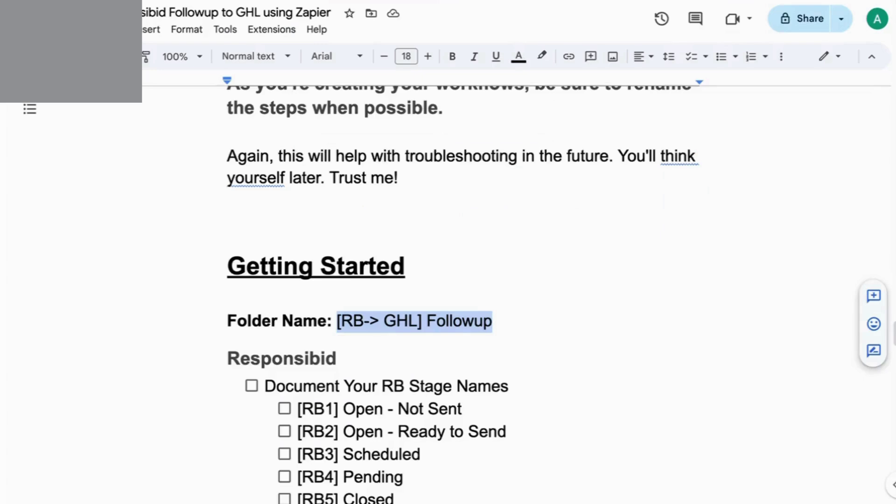
{"action": "scroll", "coordinate": [311, 344], "scroll_direction": "down", "scroll_amount": 10}
{"action": "scroll", "coordinate": [311, 343], "scroll_direction": "down", "scroll_amount": 5}
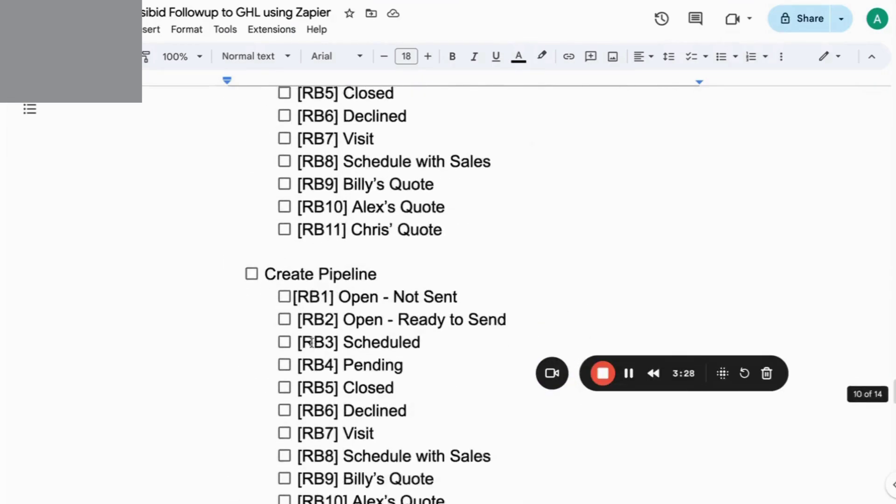
{"action": "scroll", "coordinate": [312, 343], "scroll_direction": "up", "scroll_amount": 6}
{"action": "scroll", "coordinate": [311, 343], "scroll_direction": "down", "scroll_amount": 8}
{"action": "scroll", "coordinate": [311, 343], "scroll_direction": "down", "scroll_amount": 1}
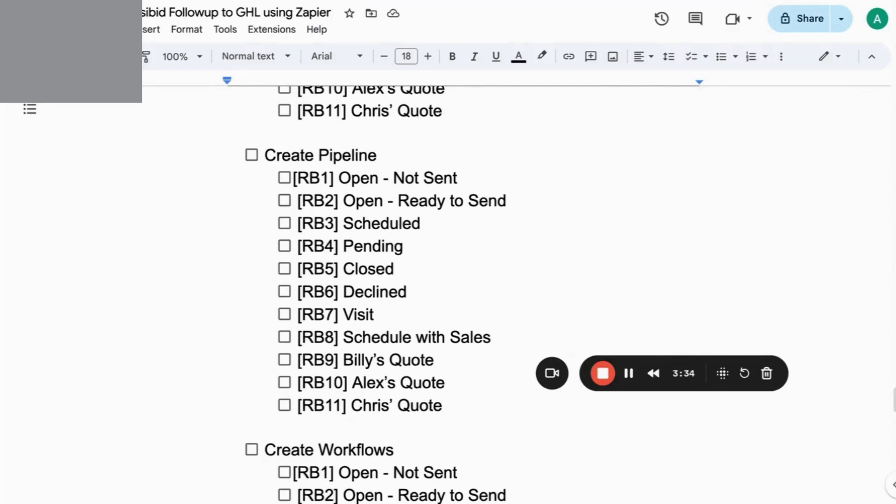
{"action": "key", "text": "ctrl+Tab"}
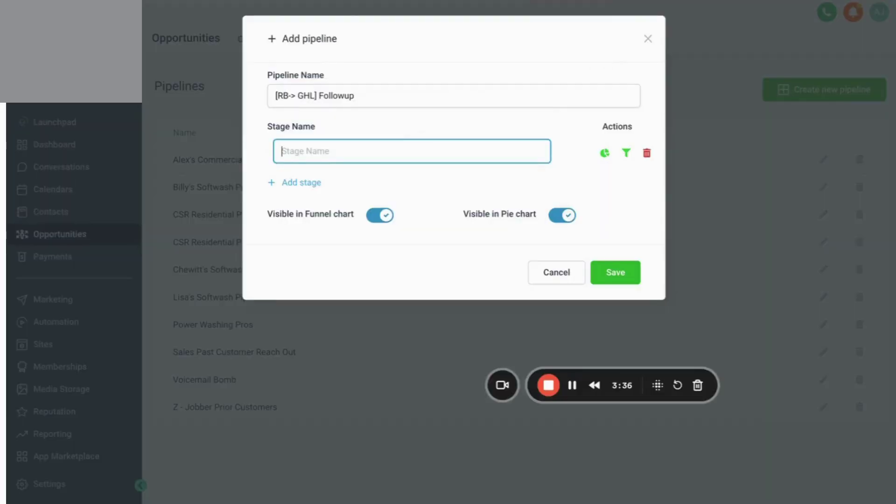
{"action": "key", "text": "super+shift+v"}
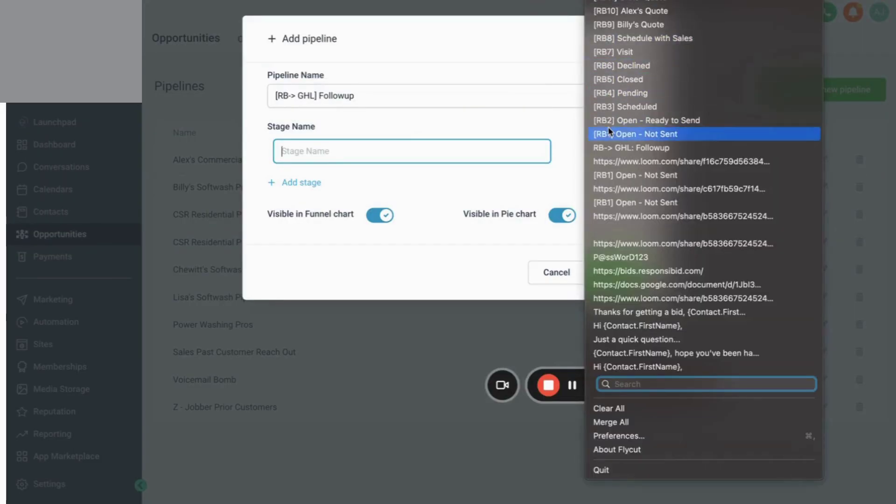
{"action": "left_click", "coordinate": [609, 134]}
Add the stages [RB2] Open - Ready to Send and [RB3] Scheduled.
{"action": "left_click", "coordinate": [292, 182]}
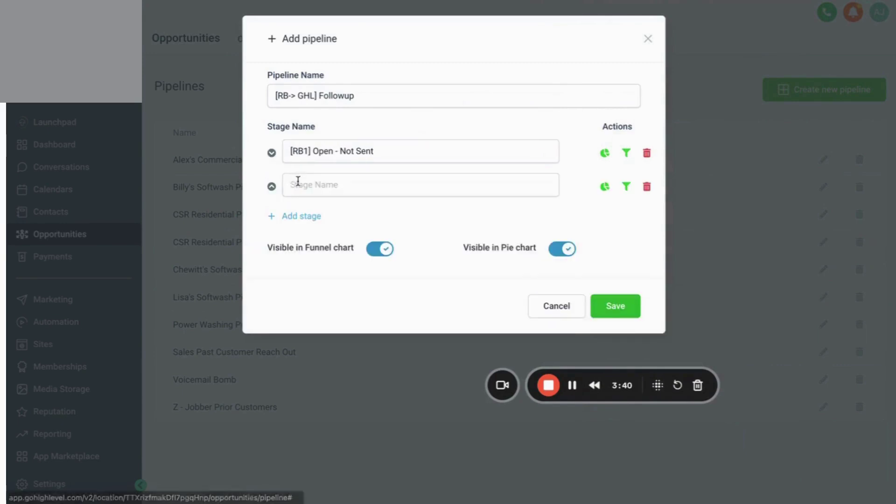
{"action": "key", "text": "super+shift+v"}
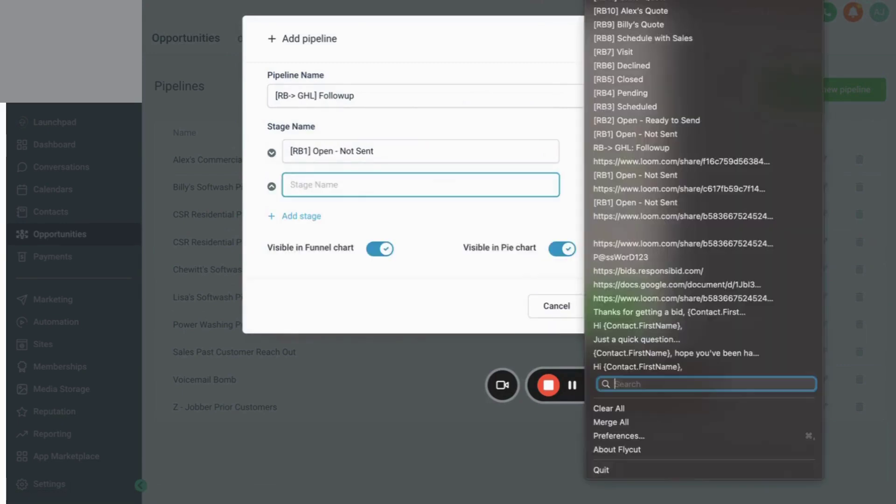
{"action": "left_click", "coordinate": [603, 121]}
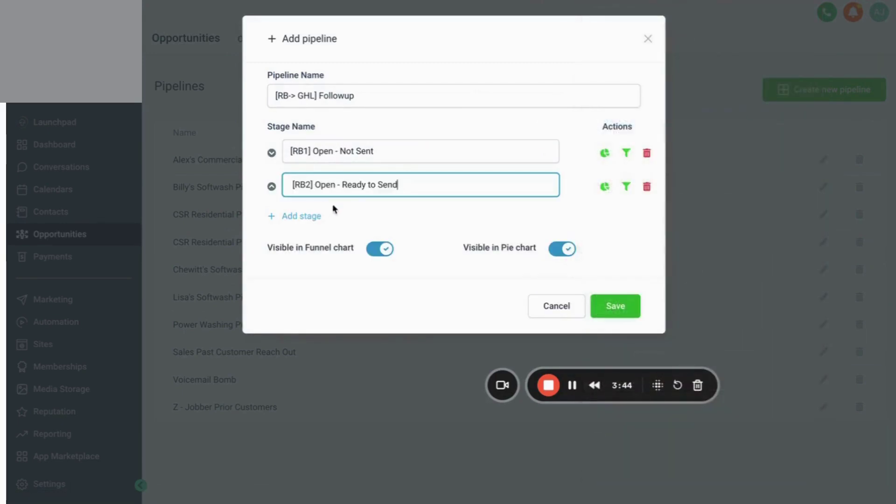
{"action": "left_click", "coordinate": [312, 217]}
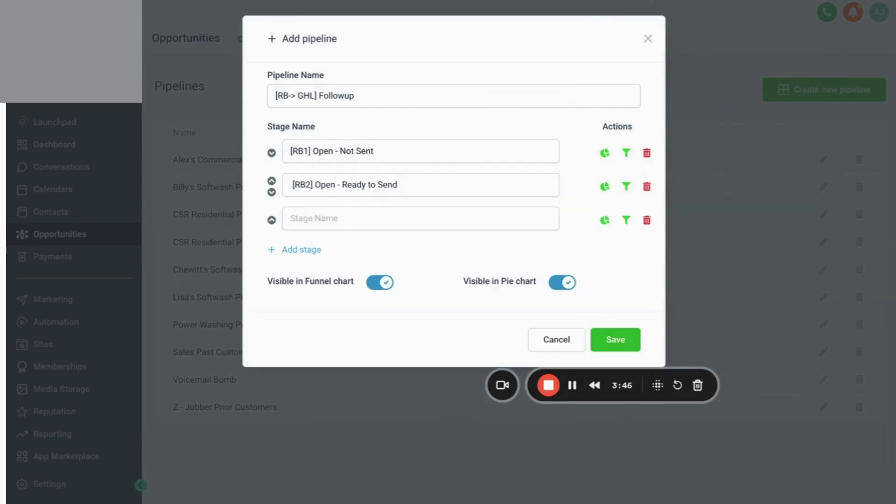
{"action": "key", "text": "super+shift+v"}
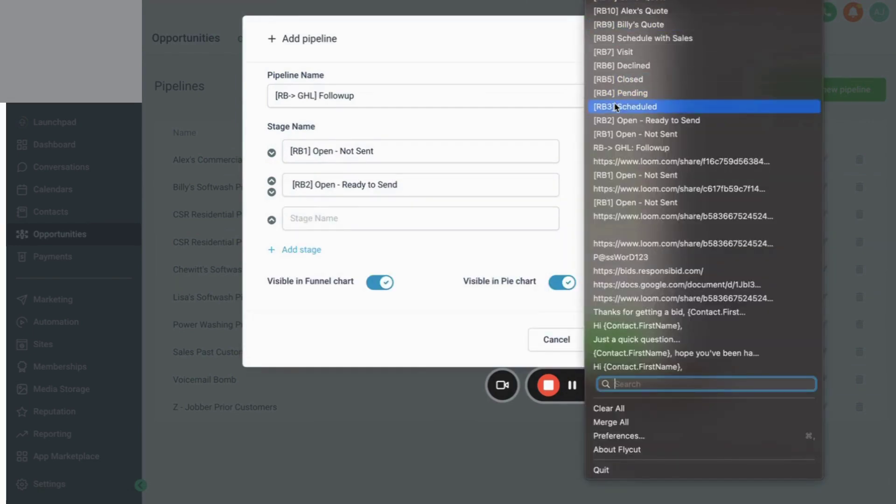
{"action": "left_click", "coordinate": [615, 107]}
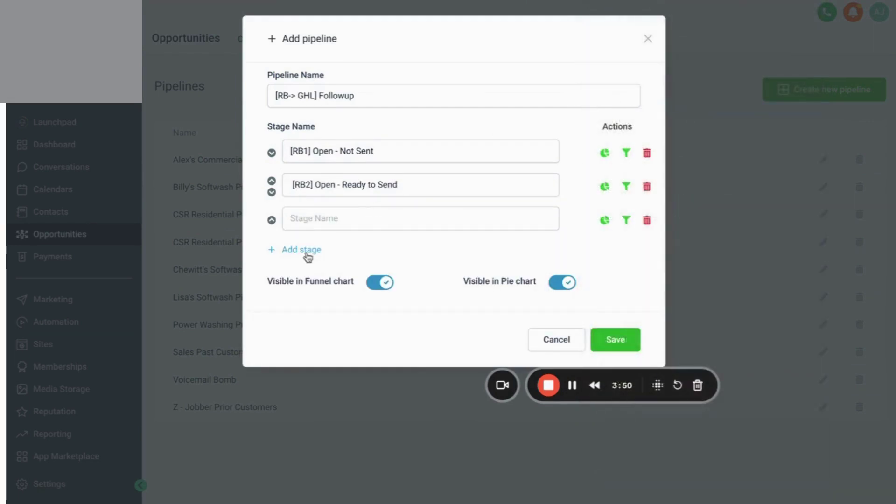
{"action": "left_click", "coordinate": [323, 217]}
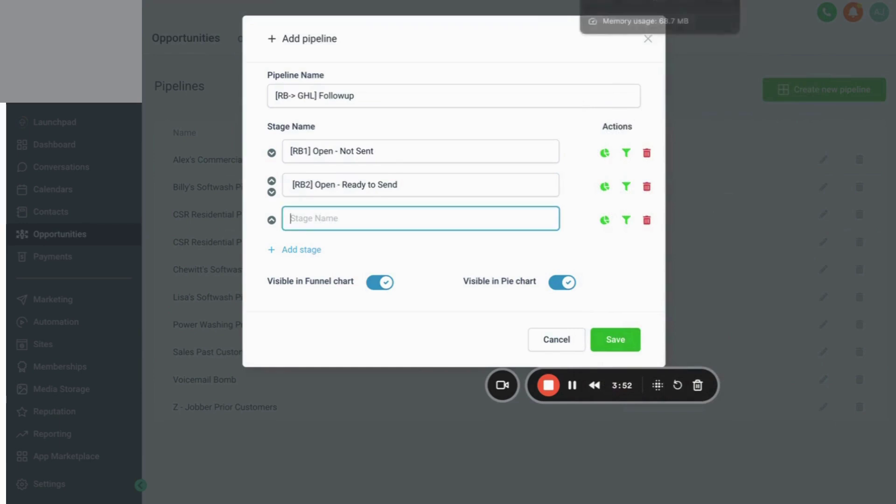
{"action": "key", "text": "super+shift+v"}
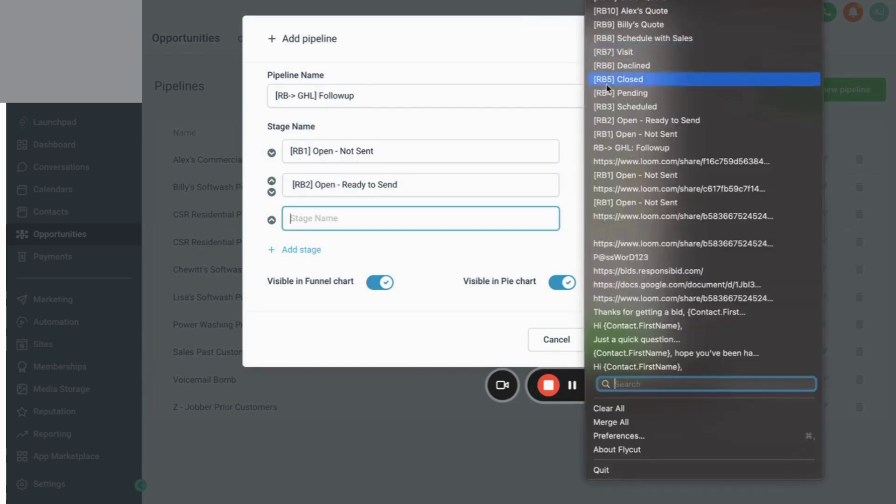
{"action": "left_click", "coordinate": [610, 106]}
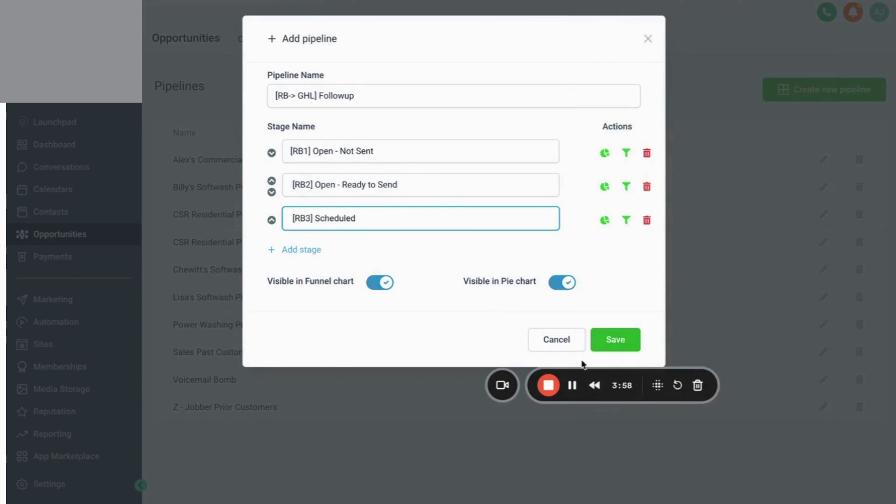
Review the eleven prefix-free stages, Open - Not Sent through Chris' Quote, then select the first stage.
{"action": "left_click", "coordinate": [573, 386]}
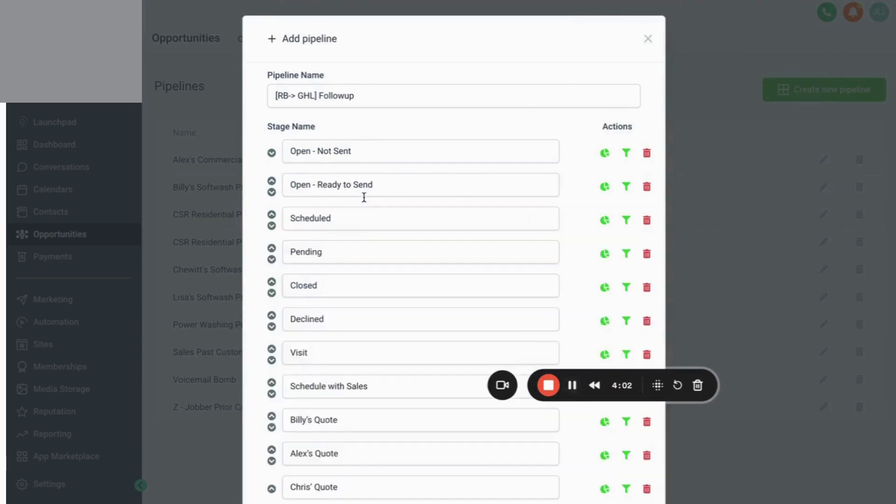
{"action": "scroll", "coordinate": [360, 203], "scroll_direction": "down", "scroll_amount": 5}
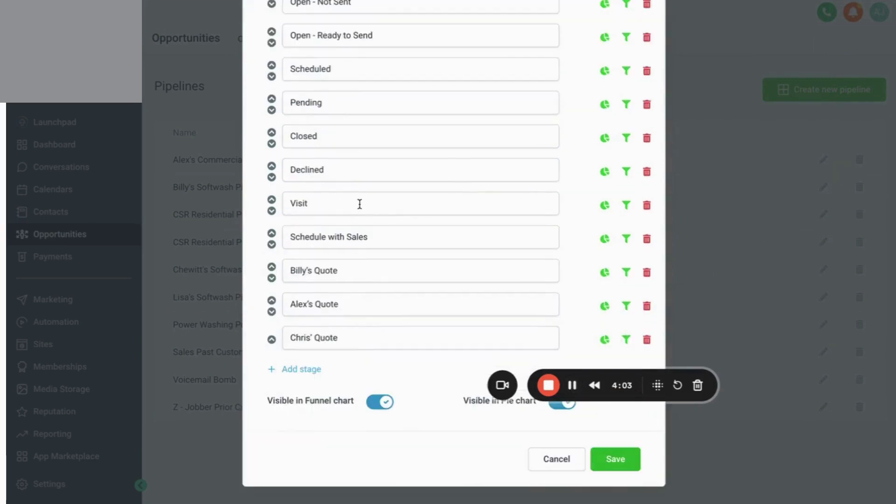
{"action": "scroll", "coordinate": [359, 204], "scroll_direction": "up", "scroll_amount": 5}
{"action": "scroll", "coordinate": [360, 204], "scroll_direction": "up", "scroll_amount": 1}
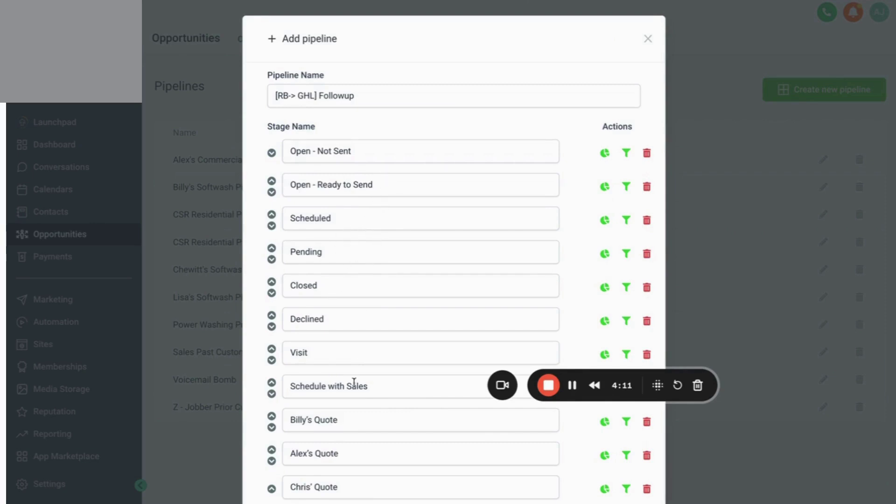
{"action": "scroll", "coordinate": [368, 381], "scroll_direction": "down", "scroll_amount": 5}
{"action": "scroll", "coordinate": [369, 380], "scroll_direction": "up", "scroll_amount": 5}
{"action": "left_click", "coordinate": [417, 160]}
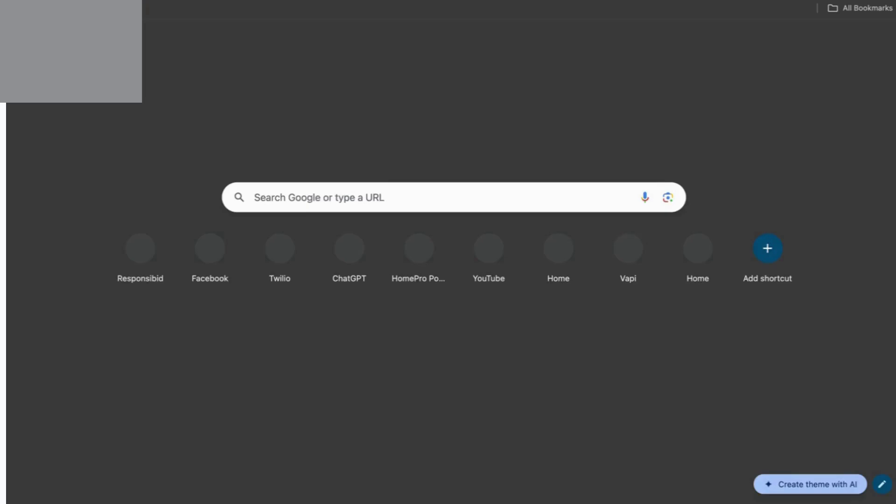
Copy the ⚠ Warning emoji from Emojipedia and paste it before Open - Not Sent.
{"action": "type", "text": "yeil"}
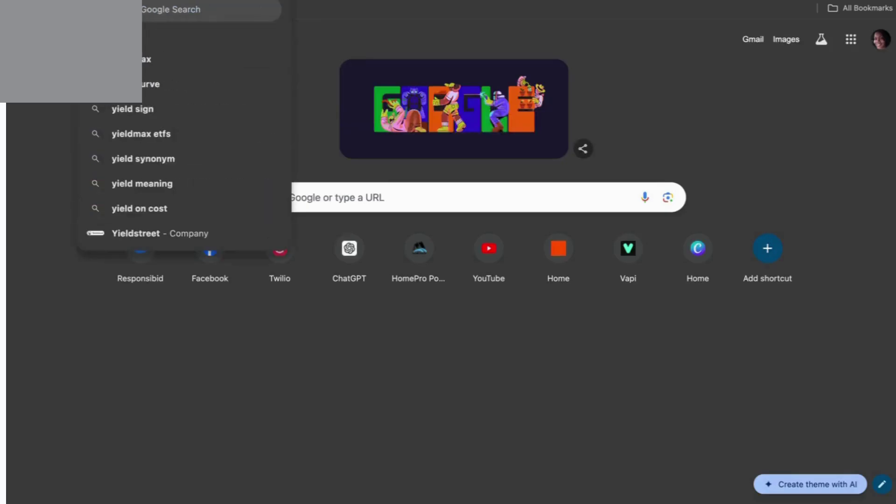
{"action": "key", "text": "BackSpace"}
{"action": "key", "text": "BackSpace"}
{"action": "key", "text": "BackSpace"}
{"action": "type", "text": "ield"}
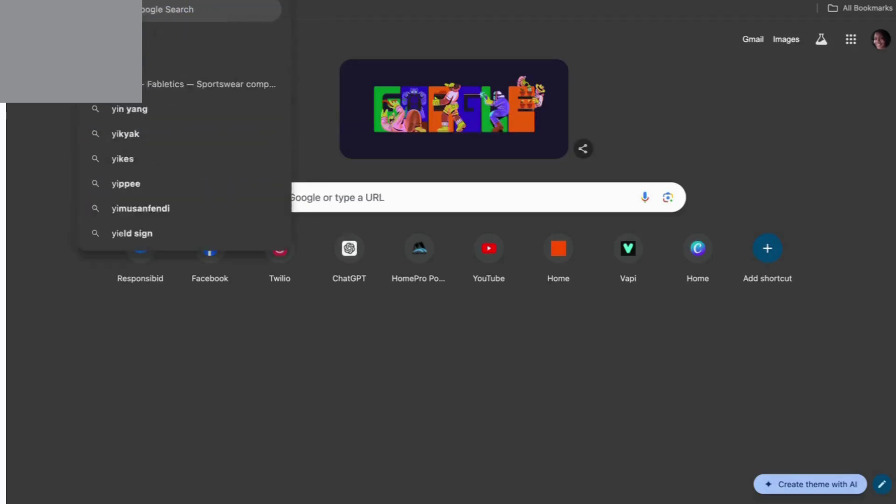
{"action": "type", "text": " emojo"}
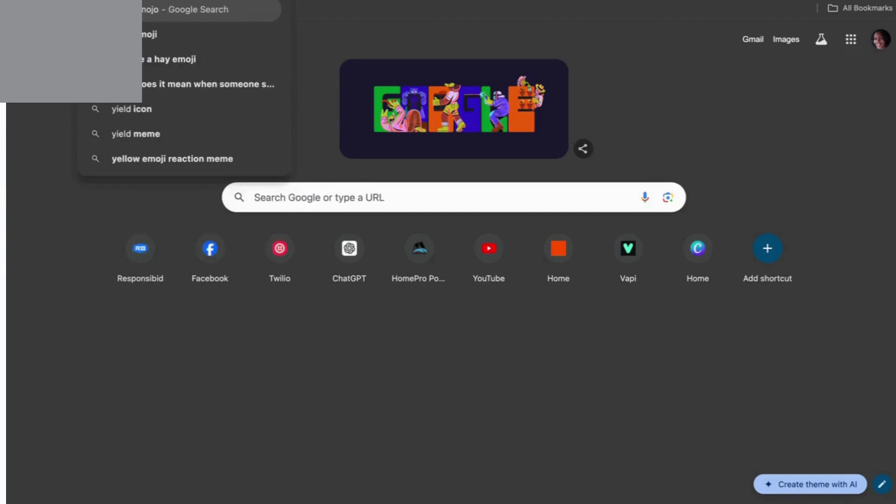
{"action": "key", "text": "BackSpace"}
{"action": "type", "text": "i copy"}
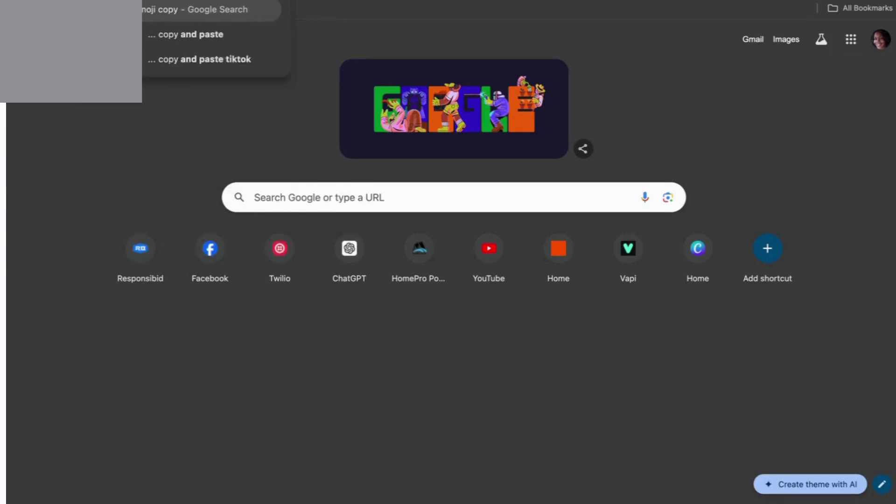
{"action": "type", "text": " and past"}
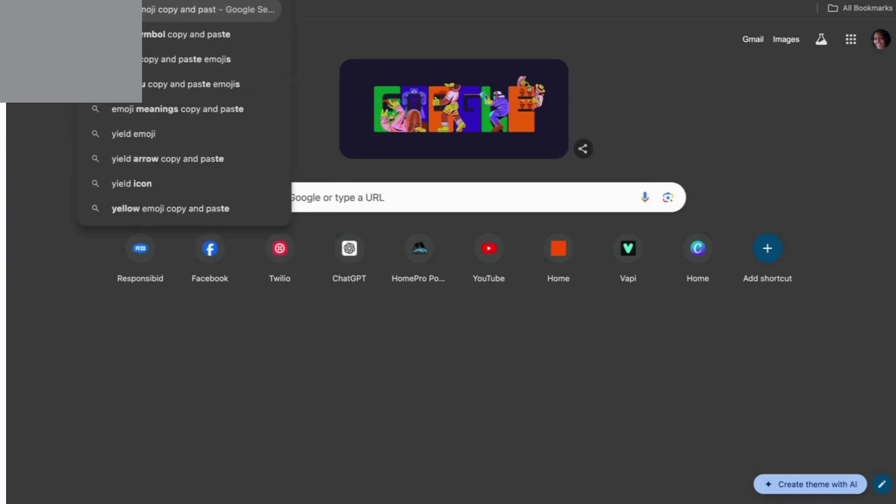
{"action": "type", "text": "e"}
{"action": "key", "text": "Return"}
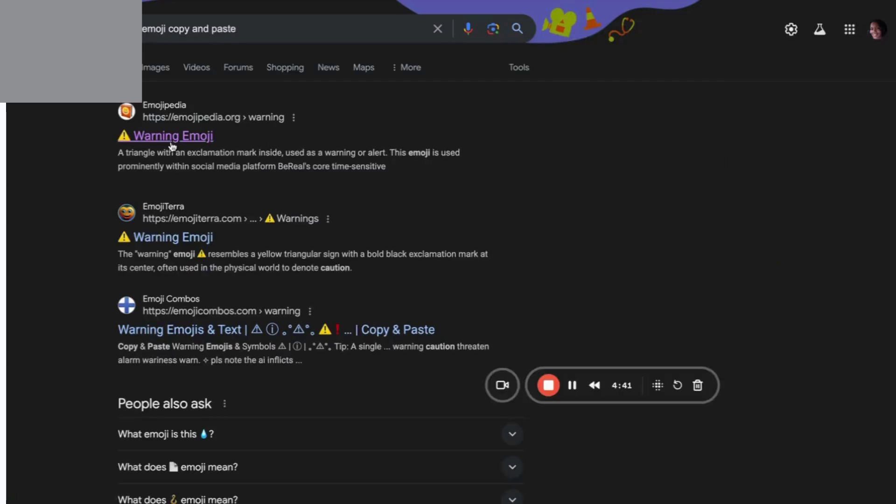
{"action": "left_click", "coordinate": [170, 145]}
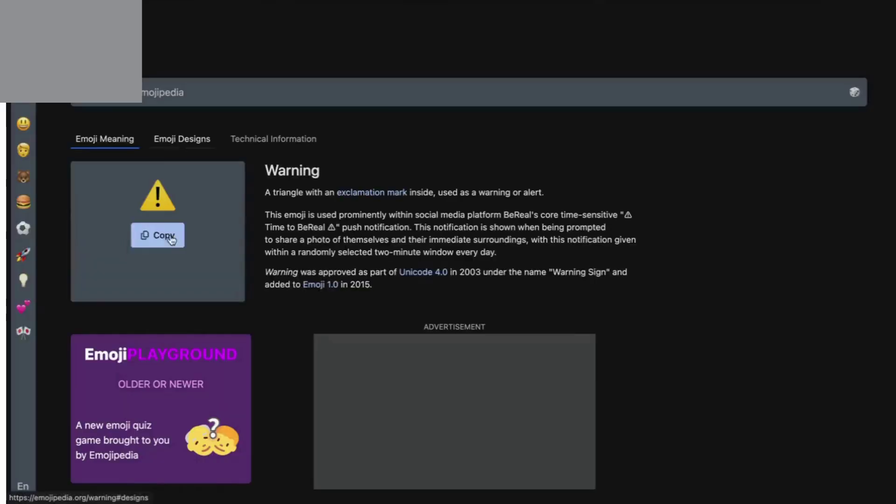
{"action": "left_click", "coordinate": [172, 239]}
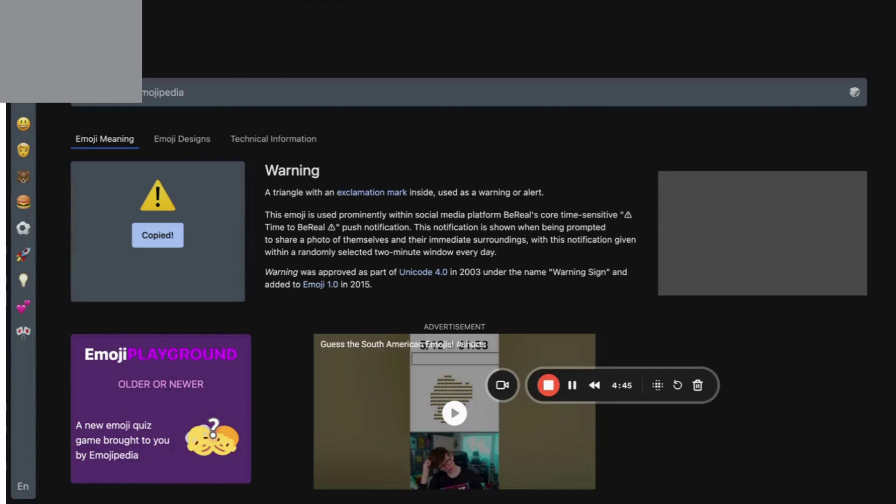
{"action": "key", "text": "alt+Tab"}
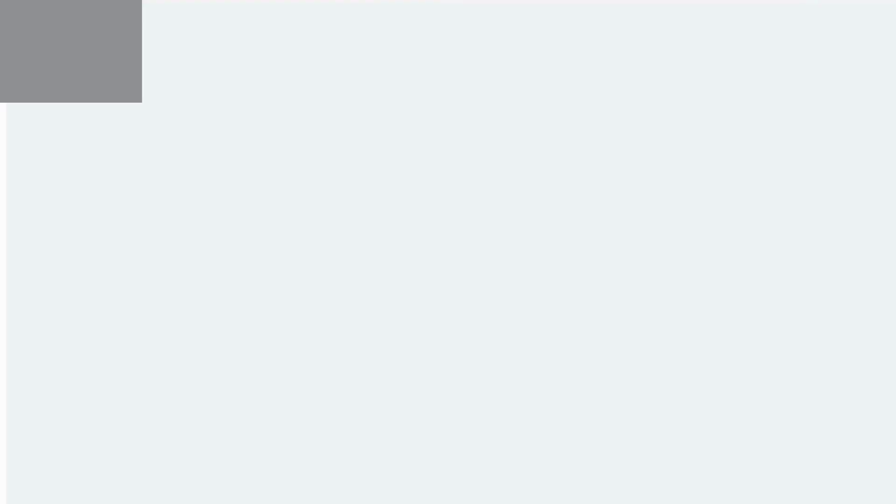
{"action": "key", "text": "ctrl+v"}
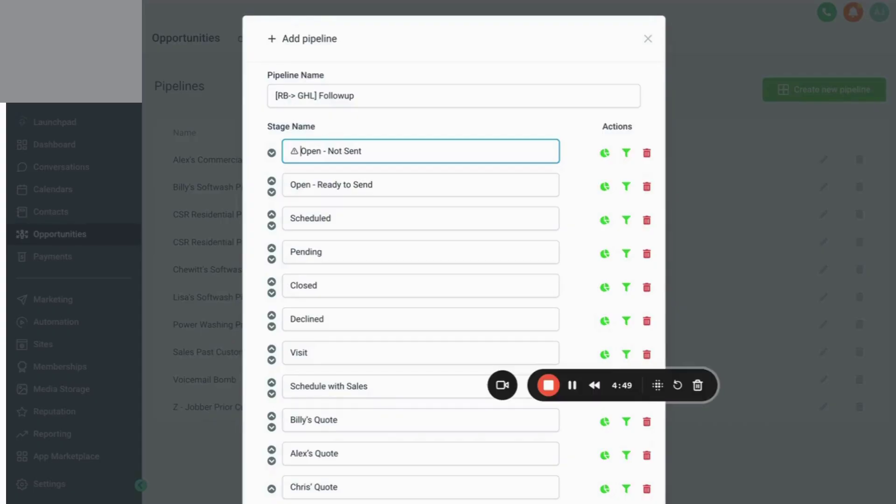
Prefix Open - Ready to Send with the Envelope emoji from Emojipedia.
{"action": "left_click", "coordinate": [290, 185]}
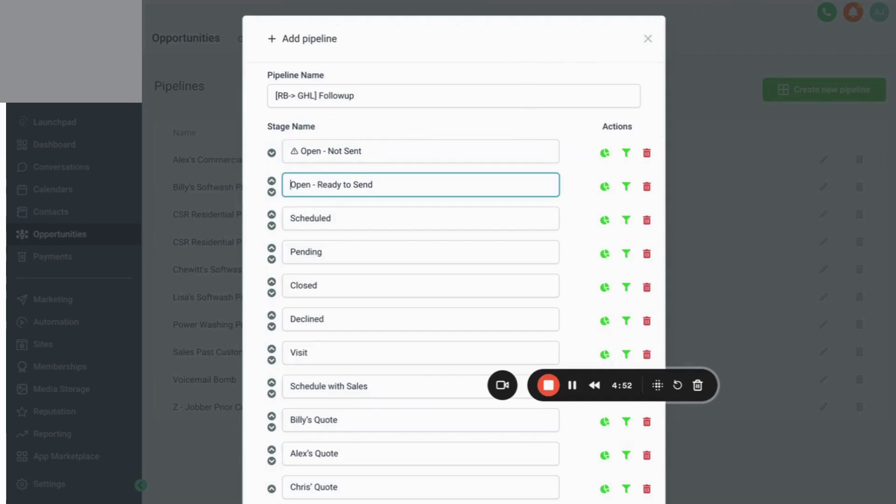
{"action": "key", "text": "alt+Tab"}
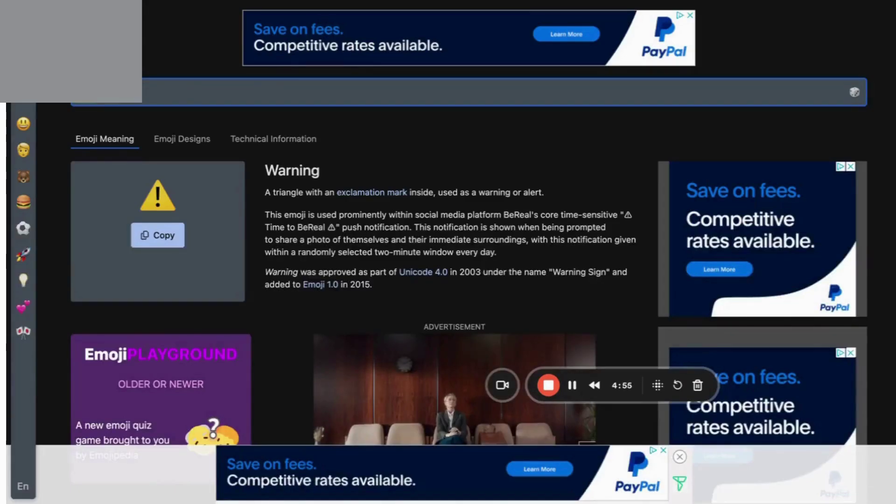
{"action": "type", "text": "email"}
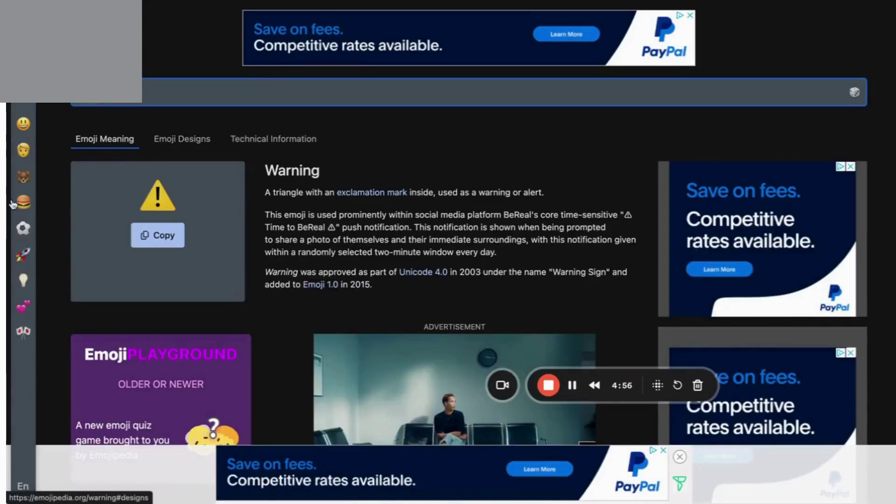
{"action": "key", "text": "Return"}
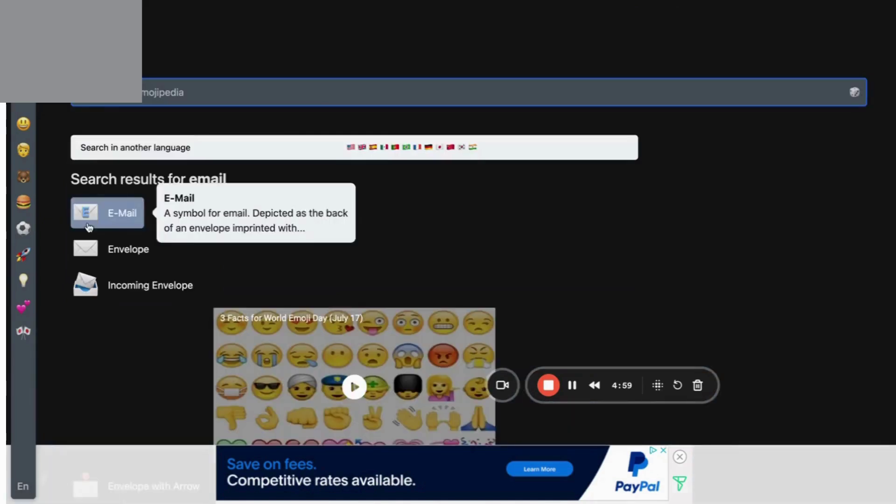
{"action": "left_click", "coordinate": [124, 240]}
{"action": "left_click", "coordinate": [155, 235]}
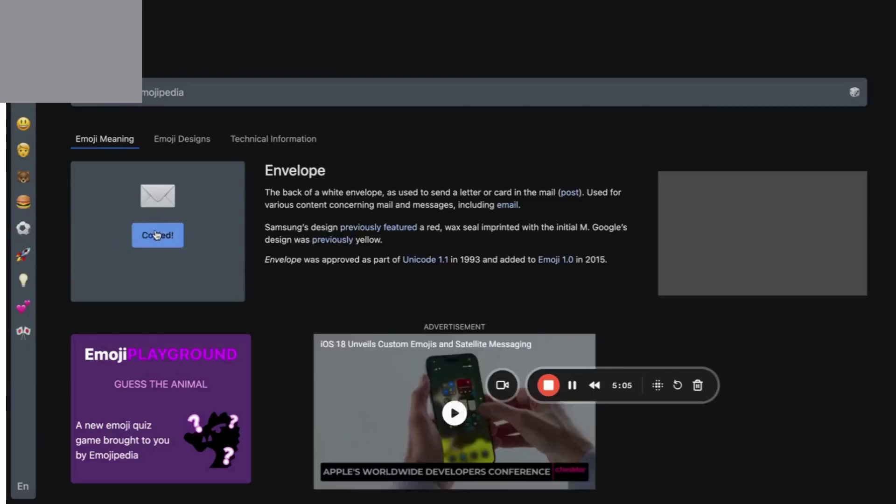
{"action": "key", "text": "ctrl+shift+Tab"}
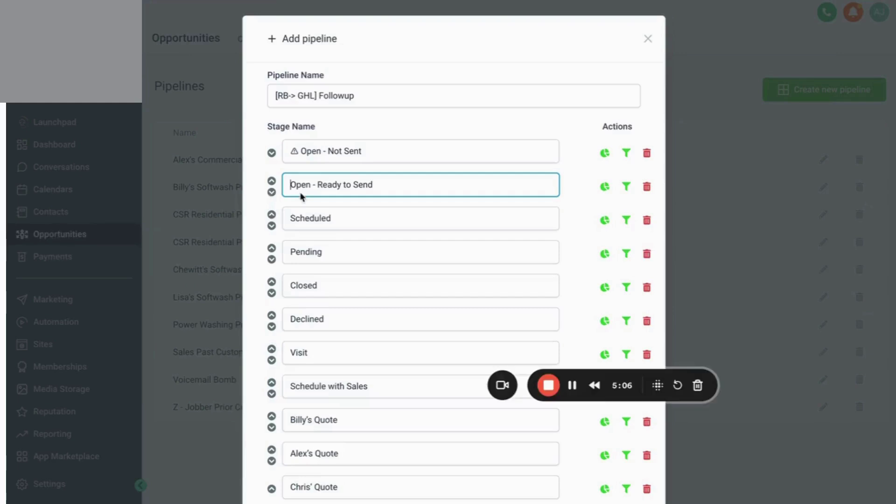
{"action": "key", "text": "ctrl+v"}
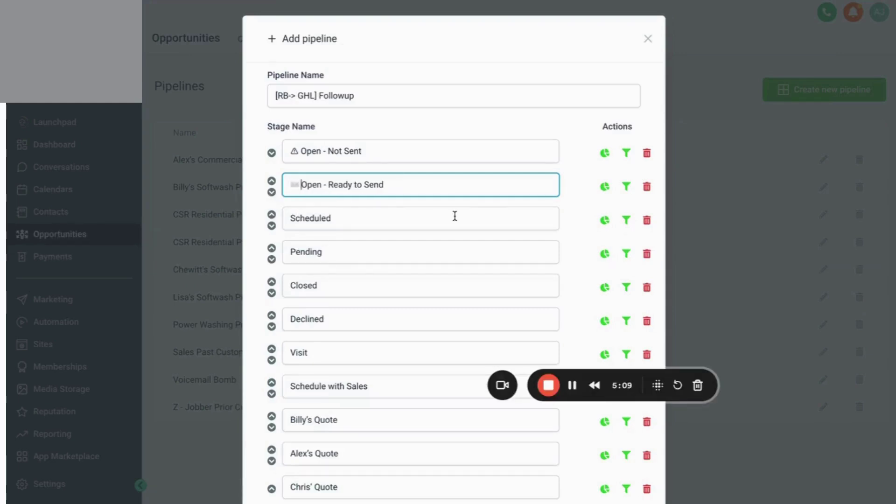
Prefix the Scheduled stage with the Calendar emoji from Emojipedia.
{"action": "scroll", "coordinate": [455, 216], "scroll_direction": "down", "scroll_amount": 2}
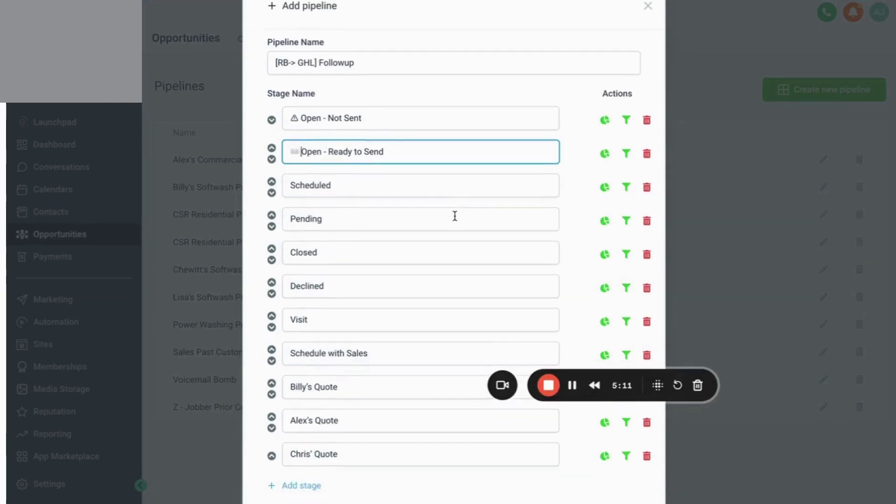
{"action": "left_click", "coordinate": [289, 175]}
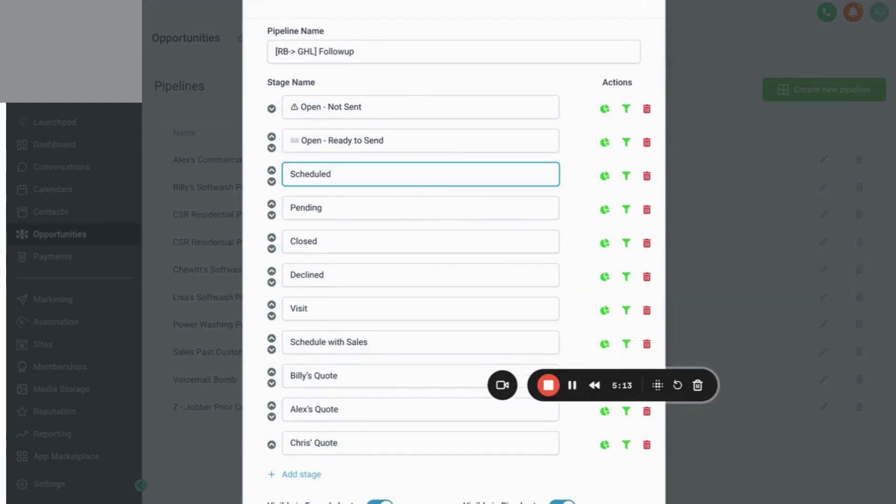
{"action": "key", "text": "ctrl+Tab"}
{"action": "left_click", "coordinate": [336, 88]}
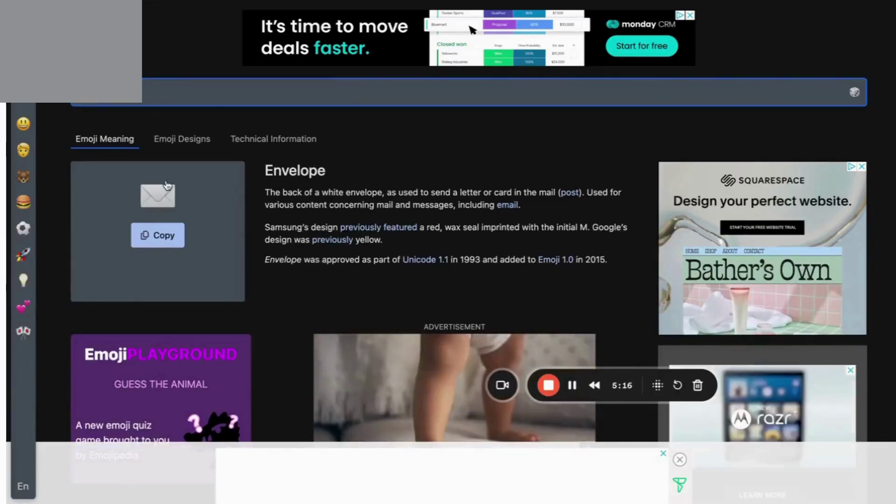
{"action": "key", "text": "Return"}
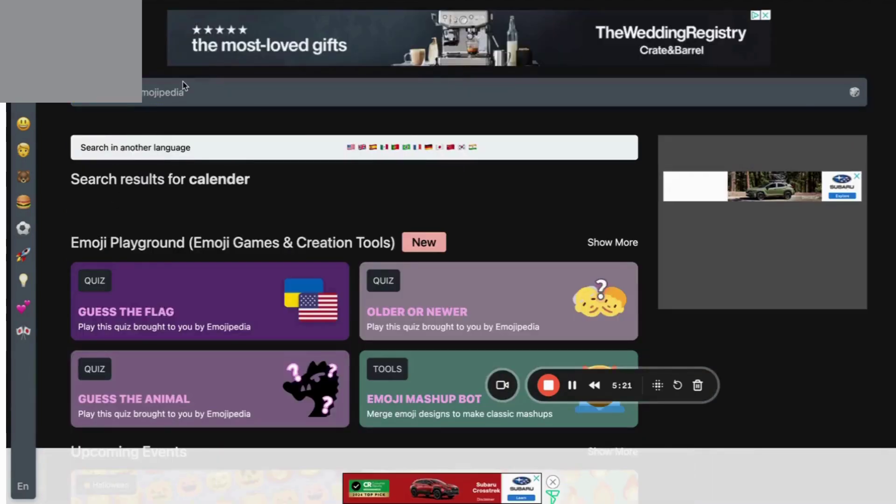
{"action": "left_click", "coordinate": [183, 87]}
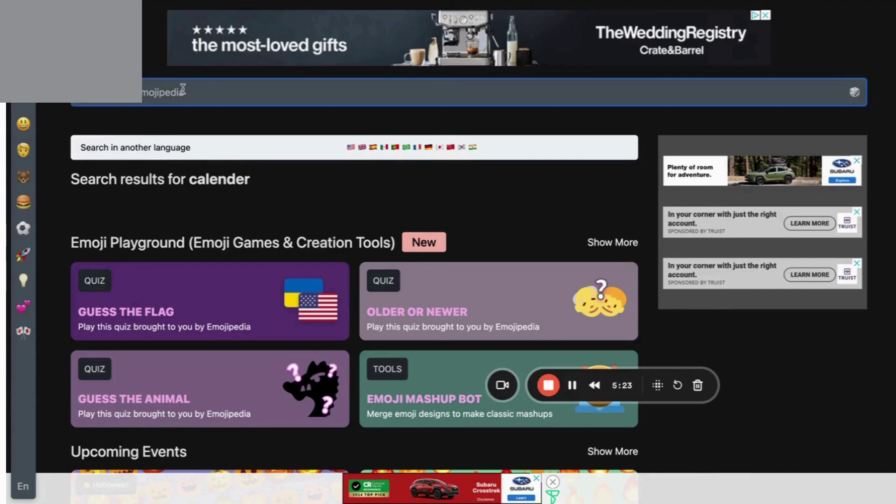
{"action": "type", "text": "schedule"}
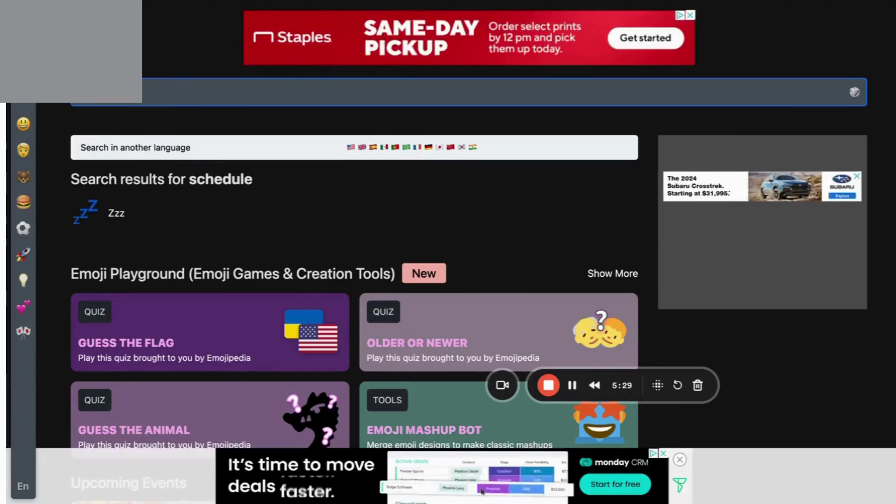
{"action": "type", "text": "calendar"}
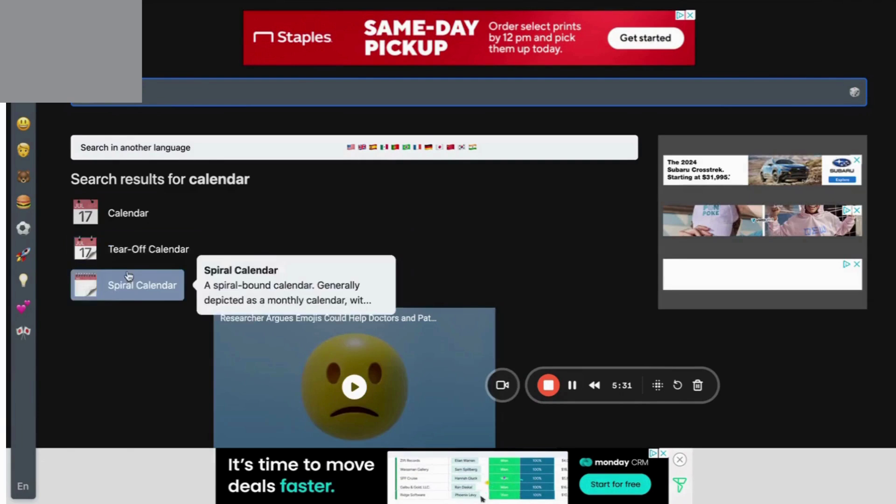
{"action": "left_click", "coordinate": [127, 215]}
{"action": "left_click", "coordinate": [151, 239]}
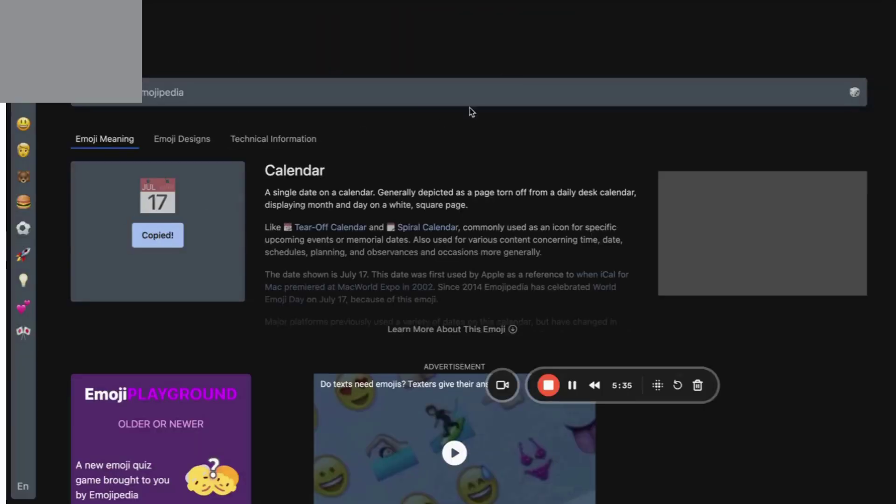
{"action": "key", "text": "alt+Tab"}
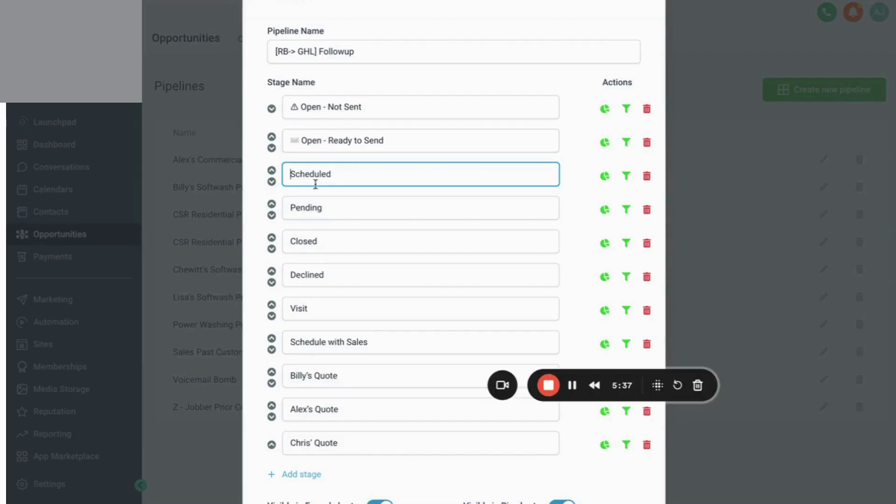
{"action": "key", "text": "ctrl+v"}
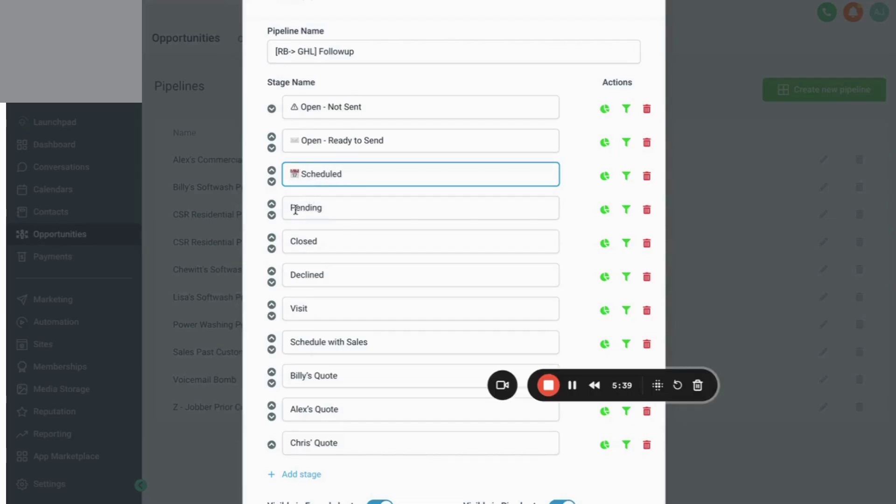
{"action": "left_click", "coordinate": [290, 210]}
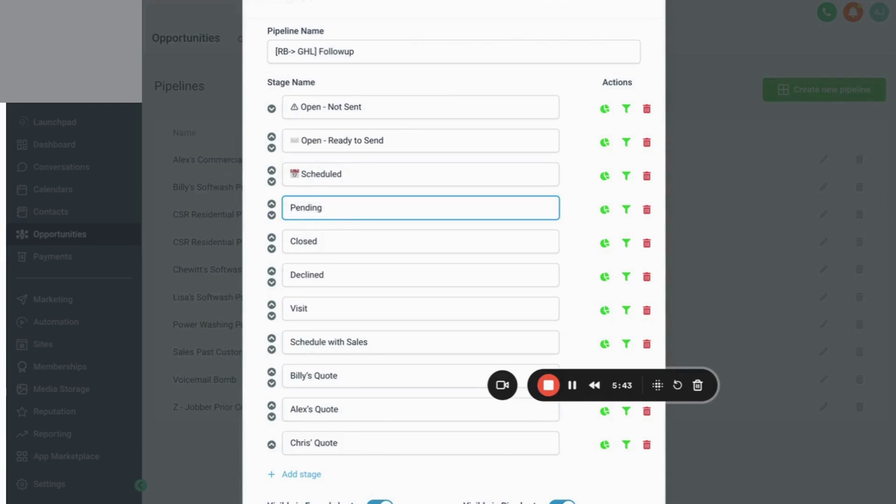
Put the Hourglass Not Done emoji before Pending and save the [RB-> GHL] Followup pipeline.
{"action": "key", "text": "alt+Tab"}
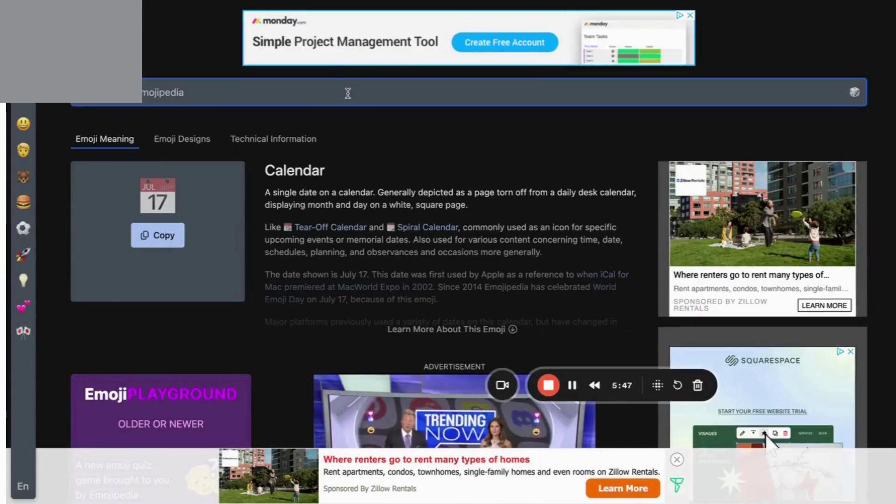
{"action": "type", "text": "hourglass"}
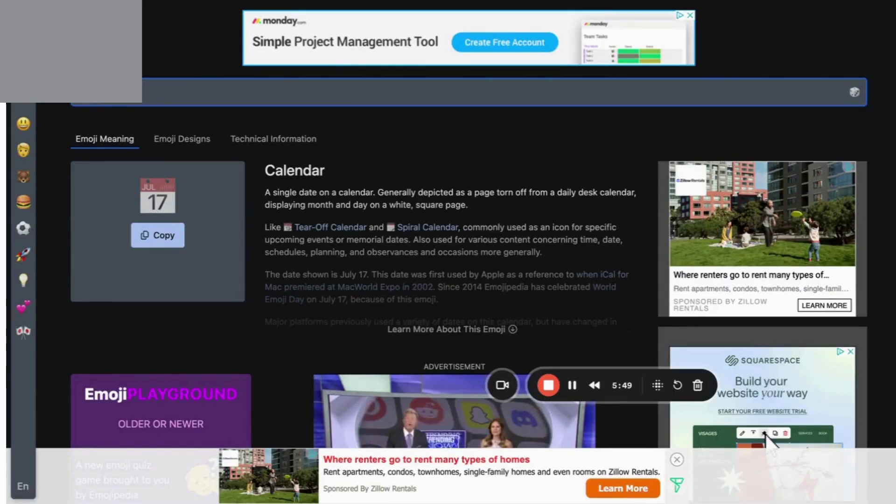
{"action": "type", "text": "s"}
{"action": "key", "text": "Return"}
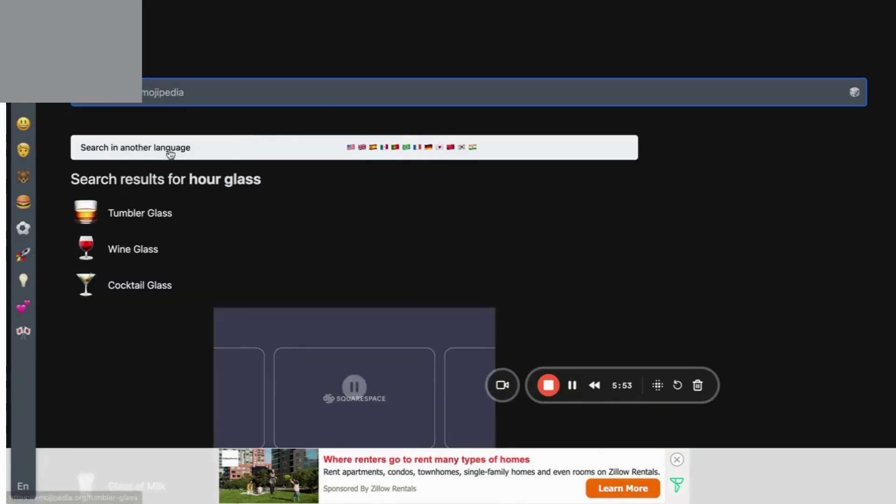
{"action": "left_click", "coordinate": [182, 88]}
{"action": "type", "text": "timer"}
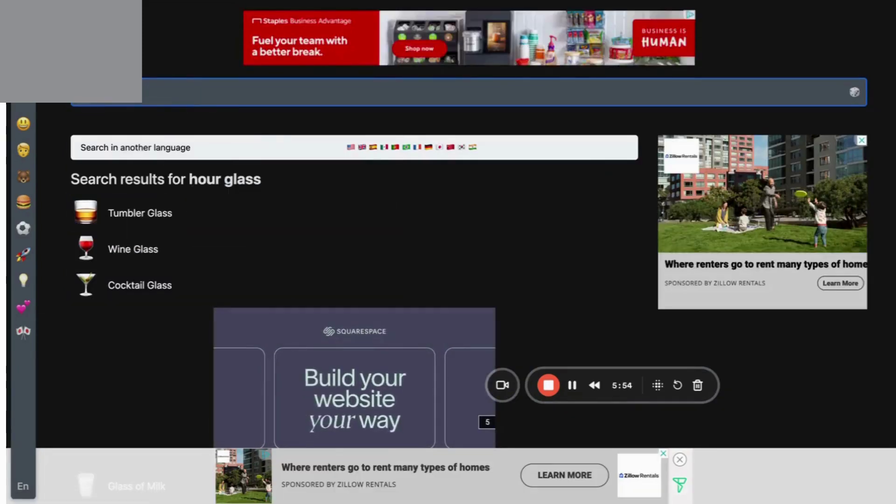
{"action": "key", "text": "Return"}
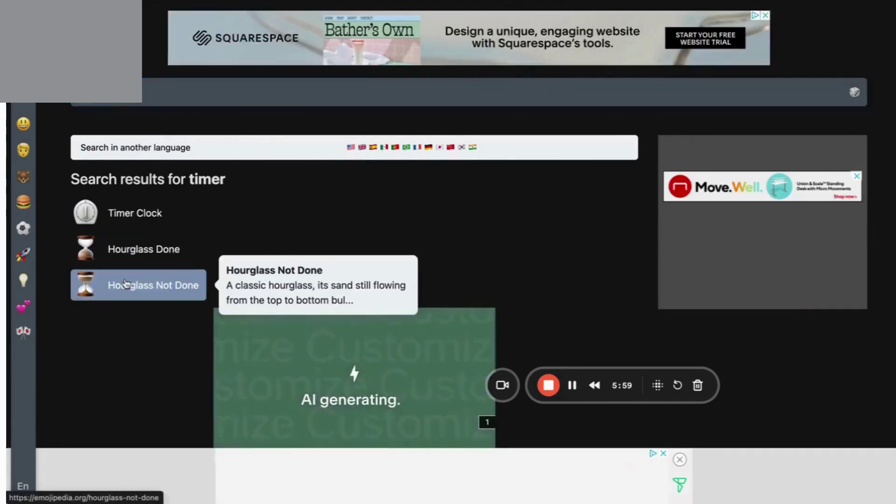
{"action": "left_click", "coordinate": [125, 285]}
{"action": "left_click", "coordinate": [157, 236]}
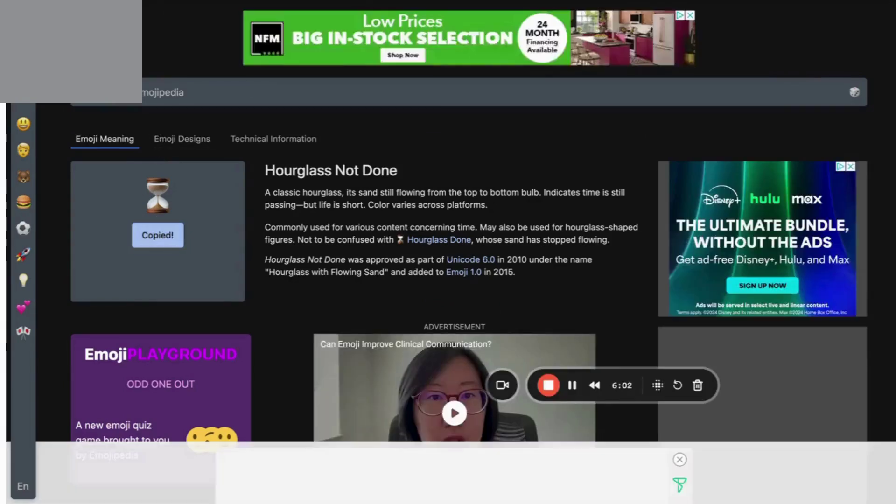
{"action": "key", "text": "super+Tab"}
{"action": "key", "text": "super+v"}
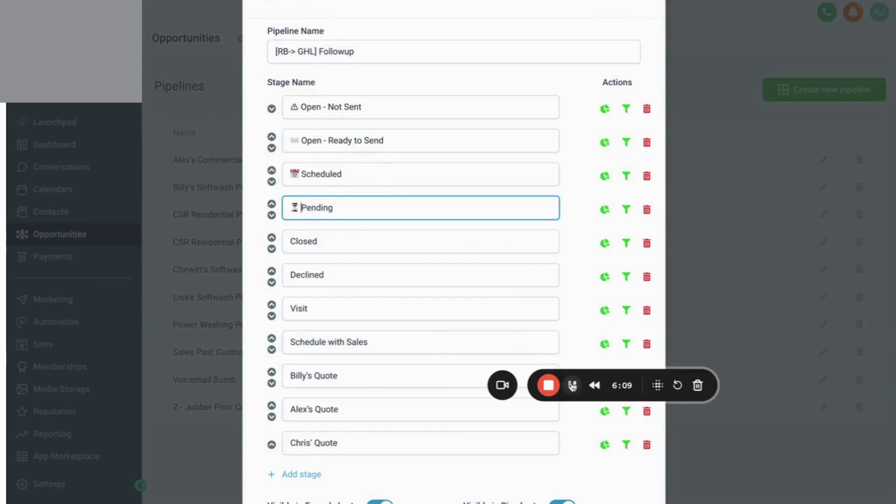
{"action": "left_click", "coordinate": [573, 385]}
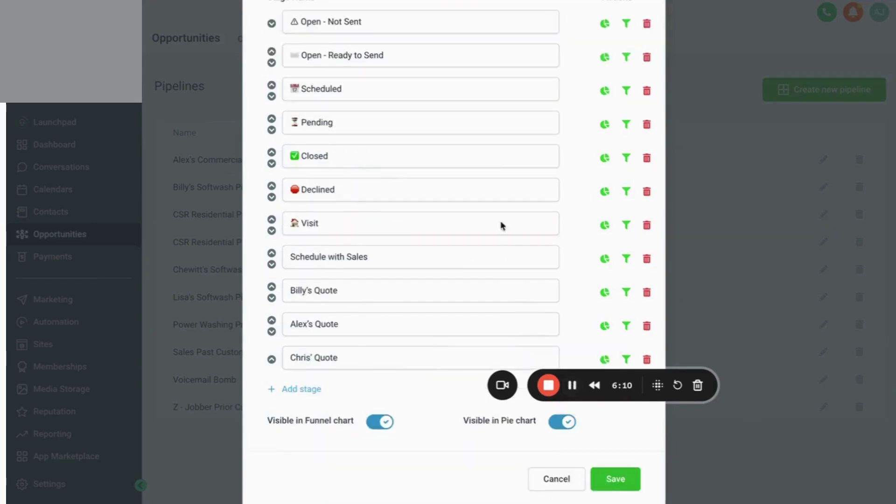
{"action": "left_click", "coordinate": [614, 483]}
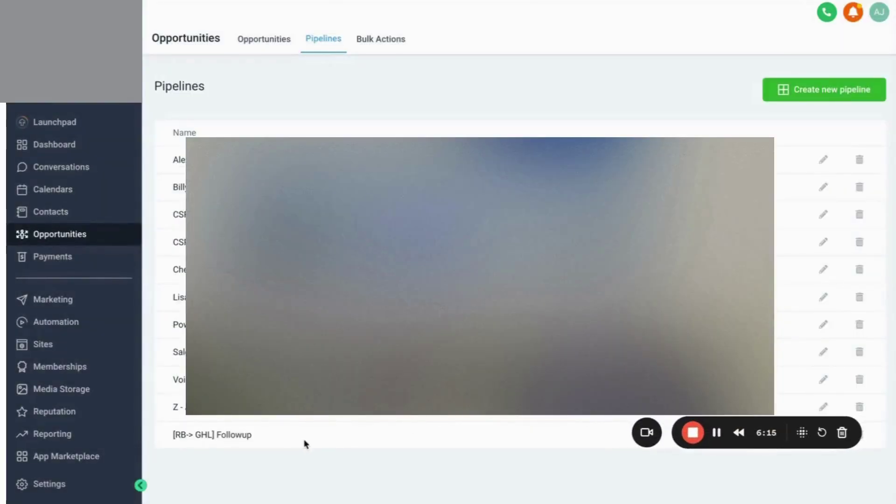
{"action": "left_click", "coordinate": [254, 41]}
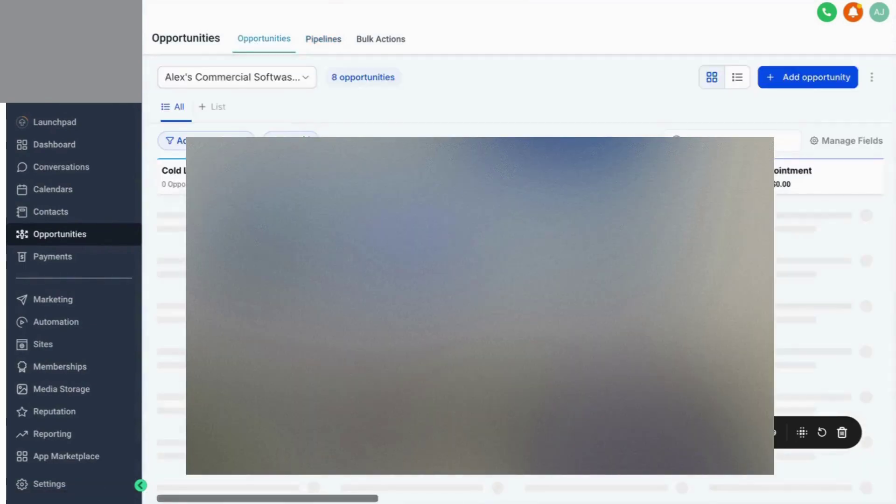
{"action": "left_click", "coordinate": [306, 78]}
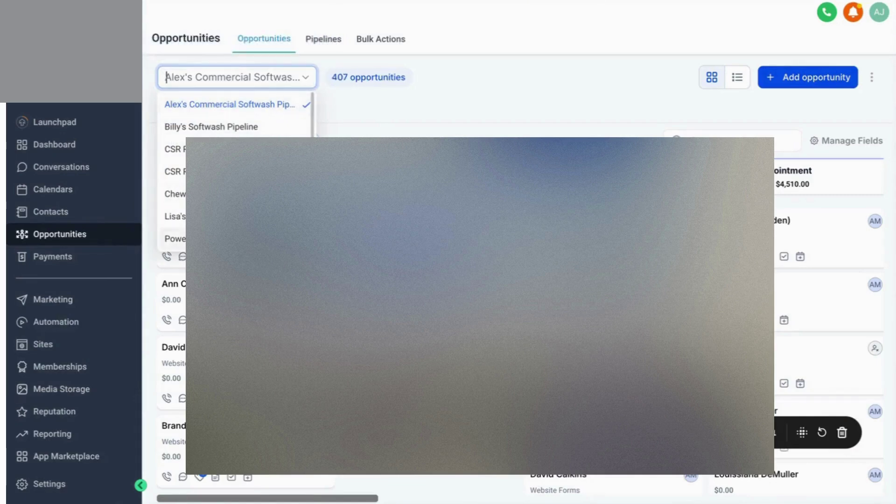
{"action": "scroll", "coordinate": [237, 172], "scroll_direction": "down", "scroll_amount": 2}
{"action": "left_click", "coordinate": [174, 238]}
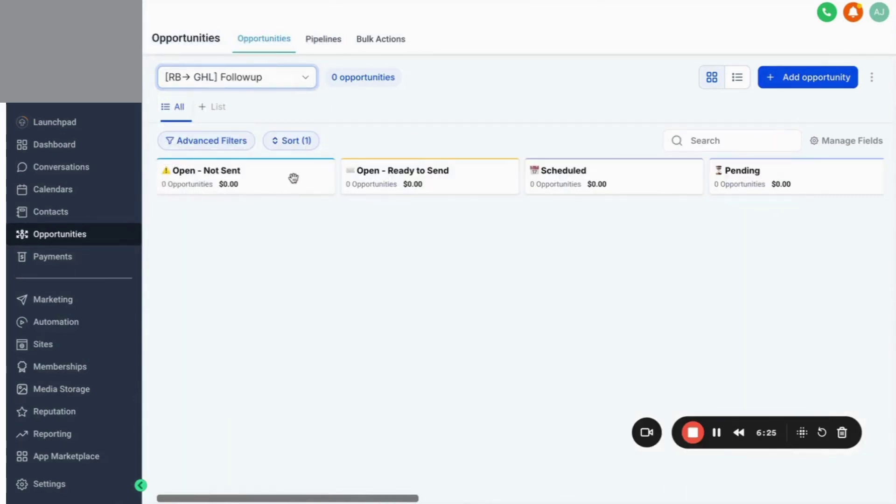
{"action": "scroll", "coordinate": [493, 188], "scroll_direction": "right", "scroll_amount": 3}
{"action": "scroll", "coordinate": [493, 188], "scroll_direction": "right", "scroll_amount": 12}
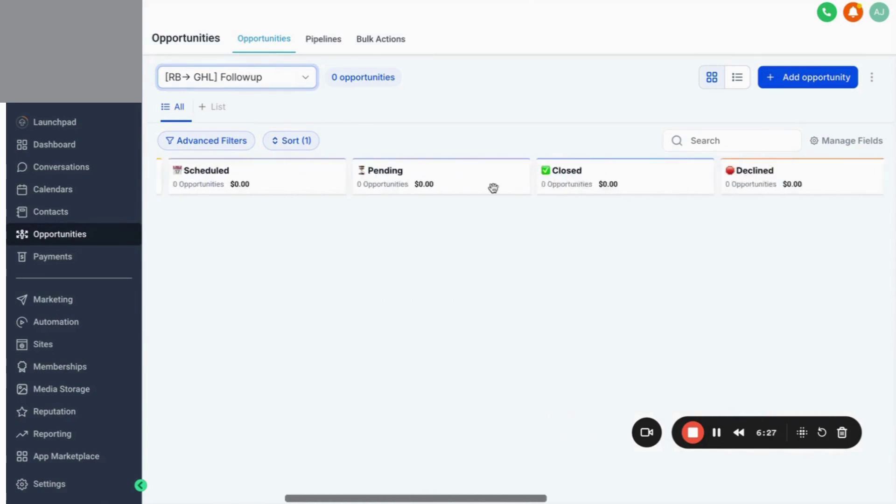
{"action": "scroll", "coordinate": [493, 188], "scroll_direction": "right", "scroll_amount": 5}
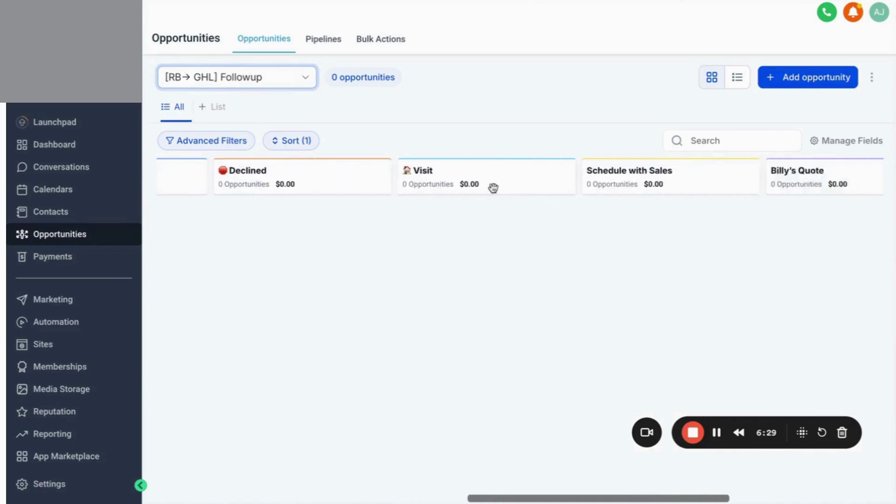
{"action": "scroll", "coordinate": [494, 188], "scroll_direction": "left", "scroll_amount": 15}
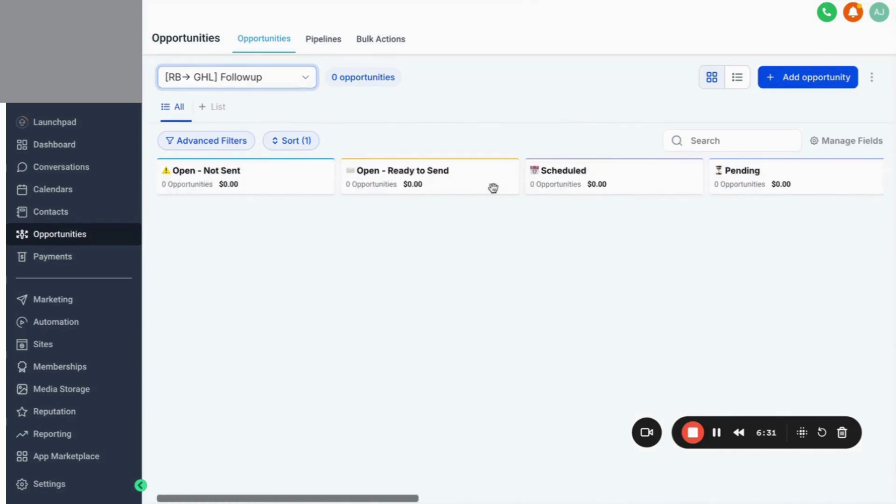
{"action": "key", "text": "ctrl+Tab"}
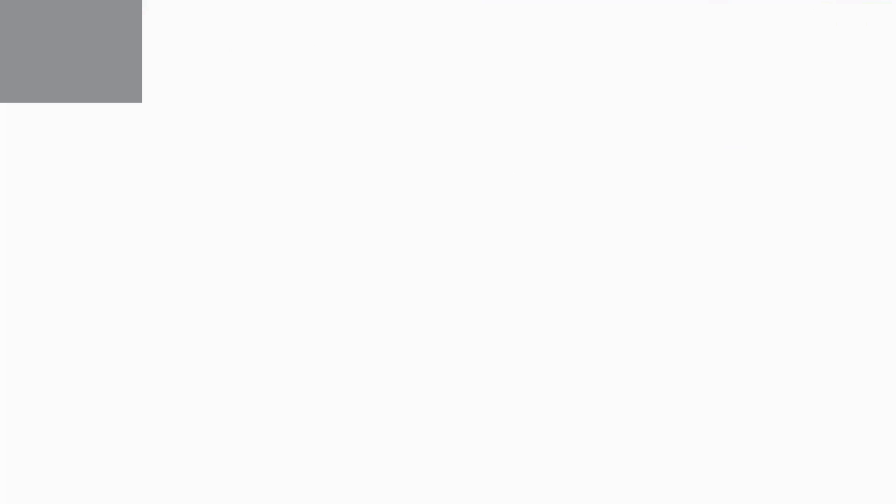
{"action": "scroll", "coordinate": [226, 342], "scroll_direction": "down", "scroll_amount": 3}
{"action": "scroll", "coordinate": [226, 342], "scroll_direction": "down", "scroll_amount": 3}
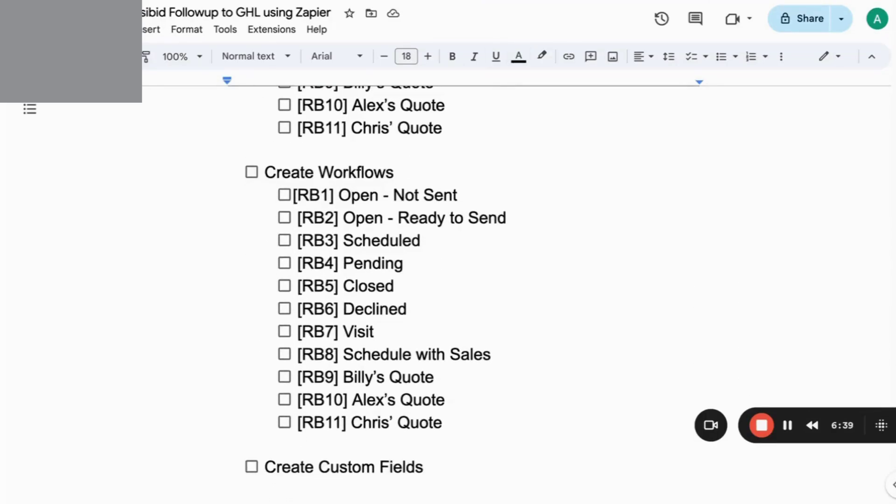
{"action": "left_click", "coordinate": [522, 8]}
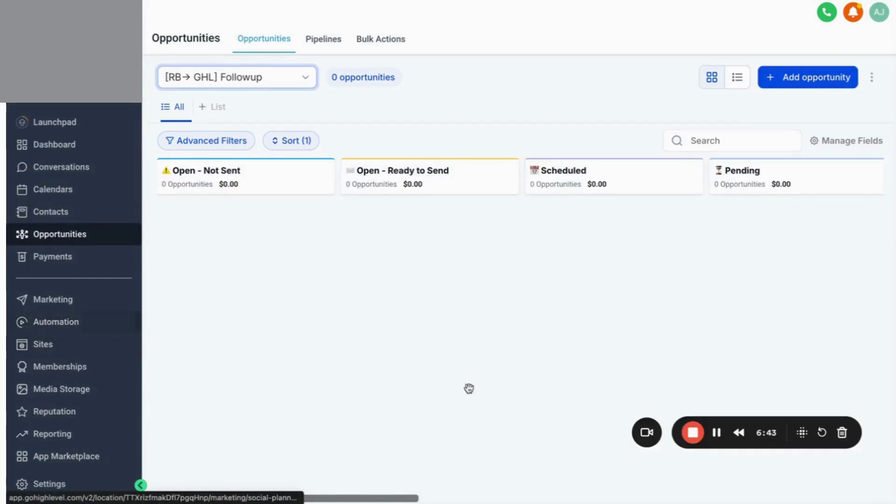
Open the [RB1] Open - Not Sent draft workflow in the RB -> GHL Follow up folder.
{"action": "left_click", "coordinate": [717, 435]}
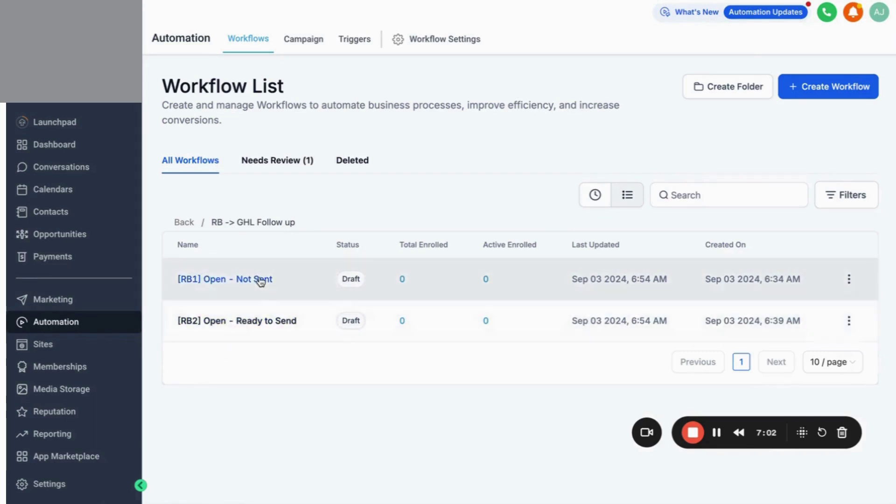
{"action": "left_click", "coordinate": [261, 280]}
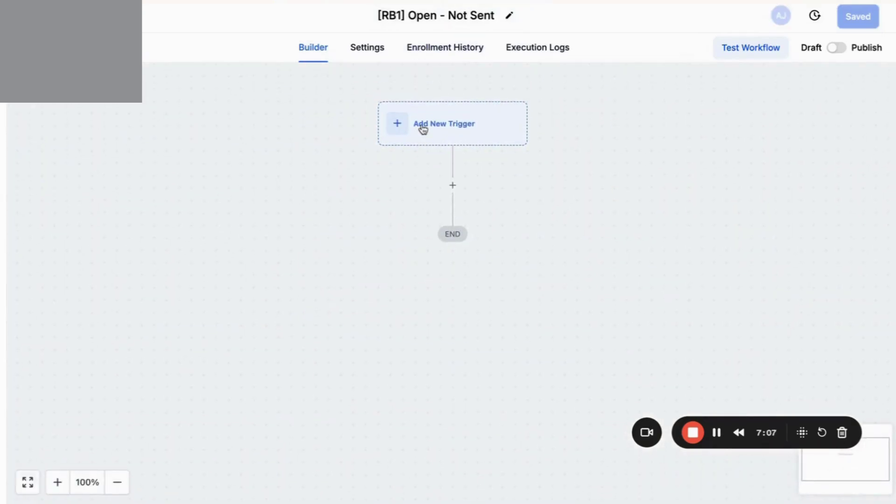
Add a Pipeline Stage Changed trigger to the workflow, found by searching 'pip'.
{"action": "left_click", "coordinate": [422, 126]}
{"action": "left_click", "coordinate": [589, 155]}
{"action": "type", "text": "opp"}
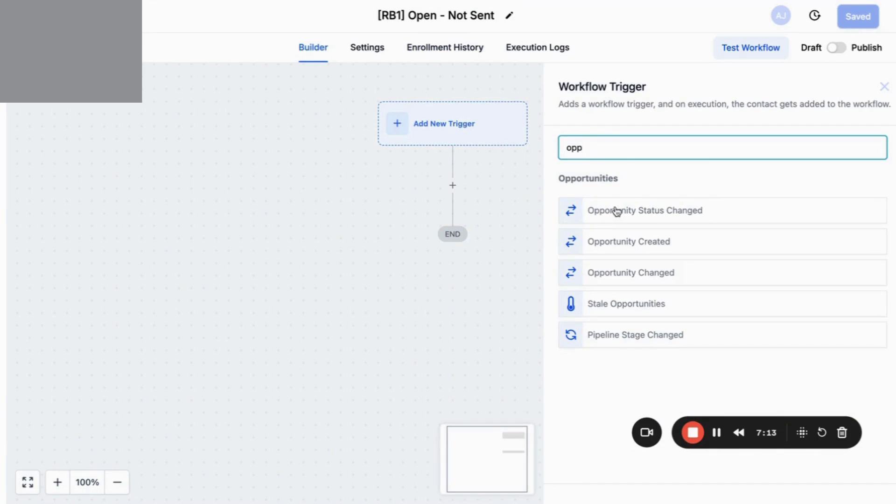
{"action": "type", "text": "]"}
{"action": "key", "text": "BackSpace"}
{"action": "key", "text": "BackSpace"}
{"action": "key", "text": "BackSpace"}
{"action": "key", "text": "BackSpace"}
{"action": "type", "text": "p"}
{"action": "key", "text": "BackSpace"}
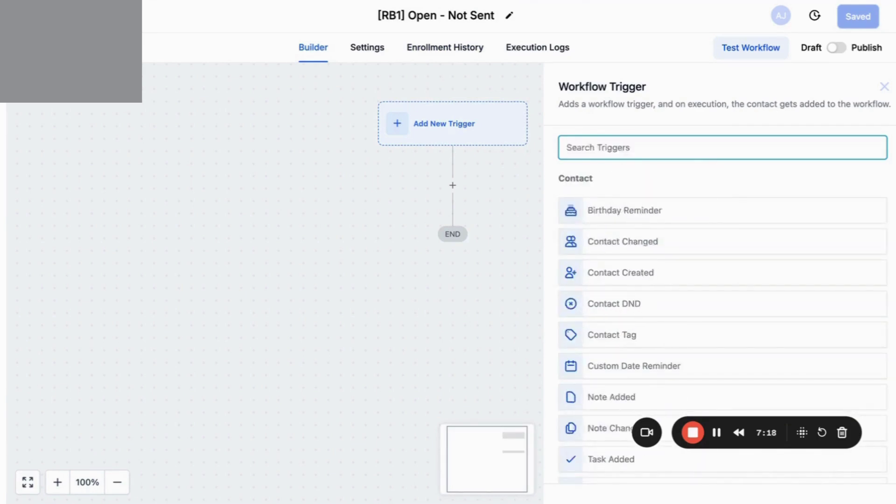
{"action": "type", "text": "stat"}
{"action": "key", "text": "BackSpace"}
{"action": "key", "text": "BackSpace"}
{"action": "key", "text": "BackSpace"}
{"action": "key", "text": "BackSpace"}
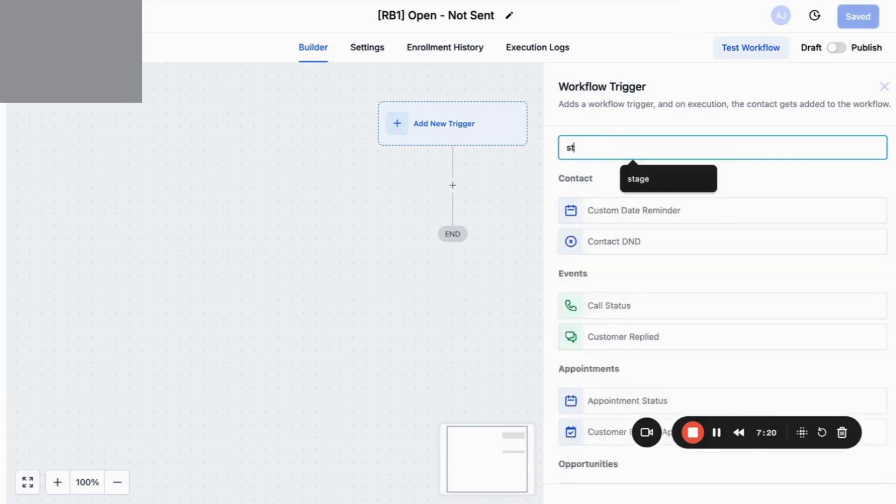
{"action": "type", "text": "pip"}
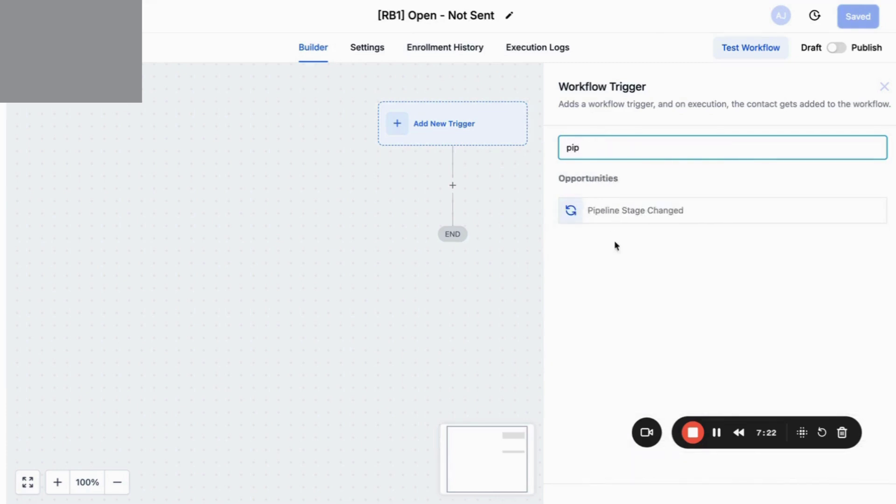
{"action": "left_click", "coordinate": [649, 217]}
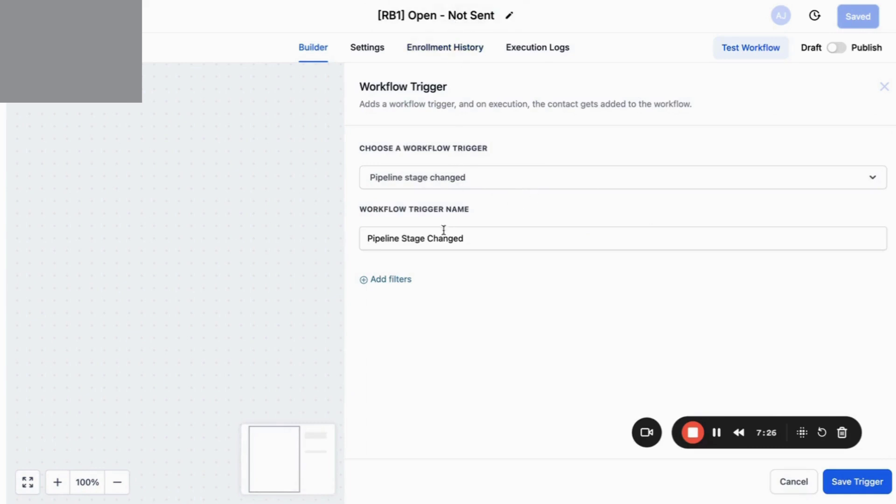
Filter the trigger to In pipeline = [RB-> GHL] Followup.
{"action": "left_click", "coordinate": [395, 282]}
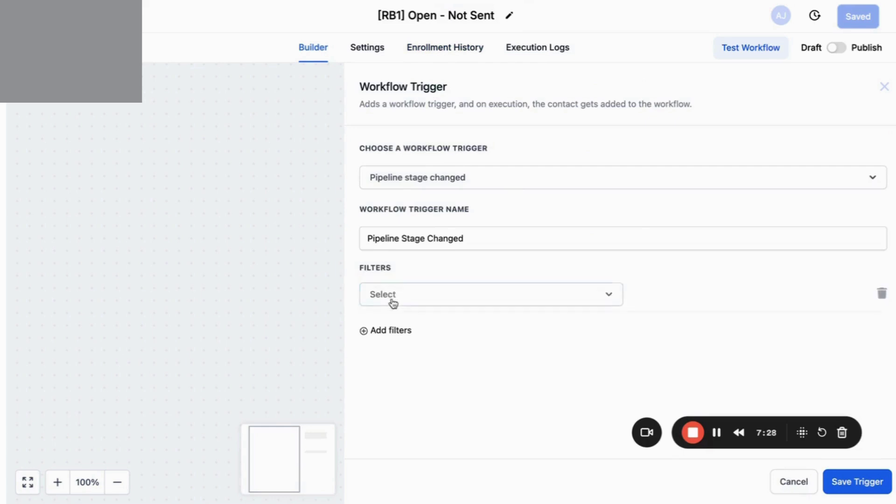
{"action": "left_click", "coordinate": [394, 302]}
{"action": "scroll", "coordinate": [392, 390], "scroll_direction": "down", "scroll_amount": 2}
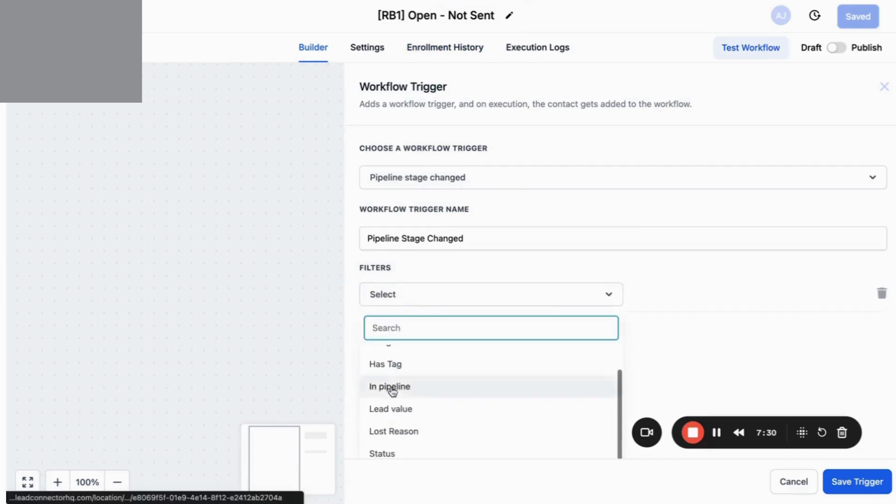
{"action": "left_click", "coordinate": [392, 387]}
{"action": "left_click", "coordinate": [683, 303]}
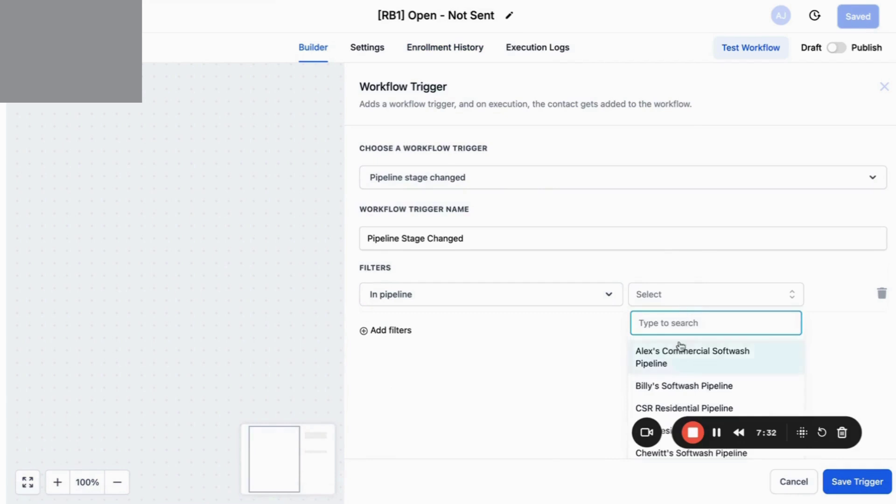
{"action": "scroll", "coordinate": [681, 346], "scroll_direction": "down", "scroll_amount": 3}
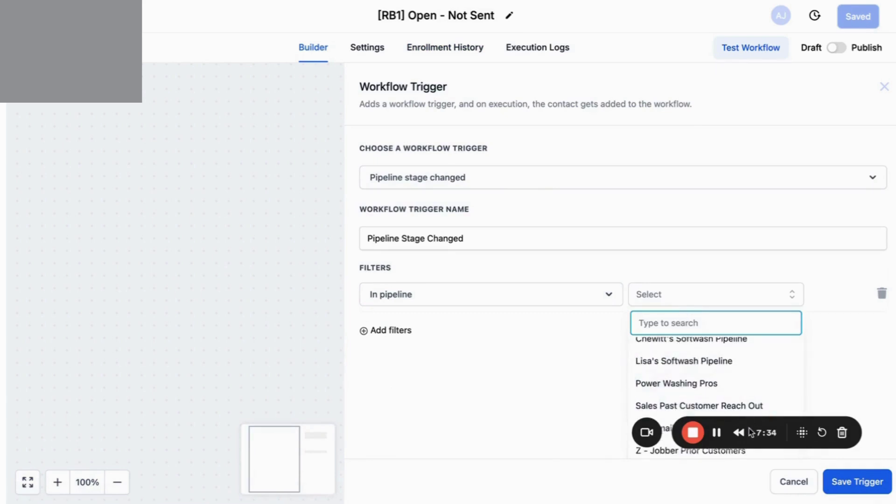
{"action": "left_click_drag", "start_coordinate": [750, 432], "coordinate": [361, 425]}
{"action": "scroll", "coordinate": [719, 430], "scroll_direction": "down", "scroll_amount": 1}
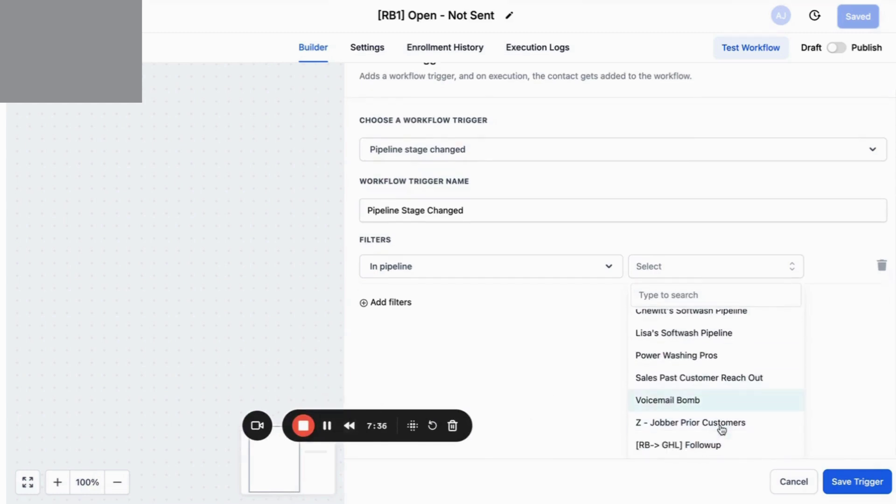
{"action": "left_click", "coordinate": [708, 444]}
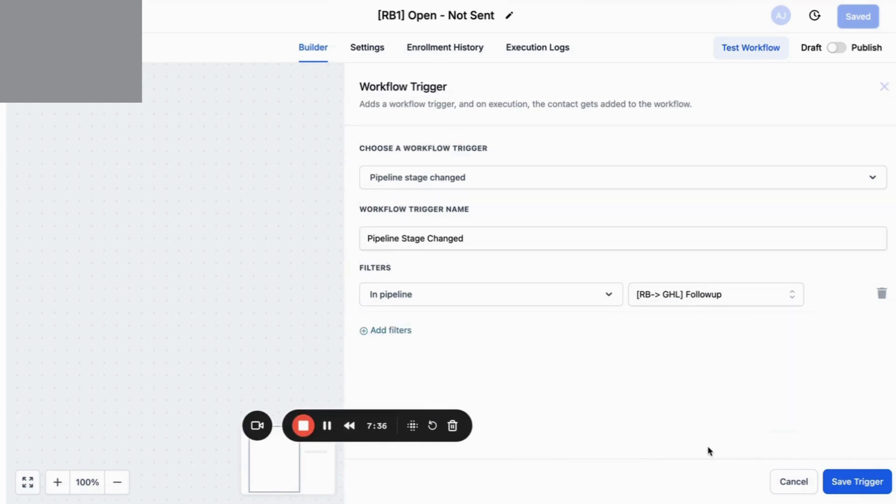
Add a Pipeline stage = Open - Not Sent filter and save the trigger.
{"action": "left_click", "coordinate": [406, 331]}
{"action": "left_click", "coordinate": [491, 331]}
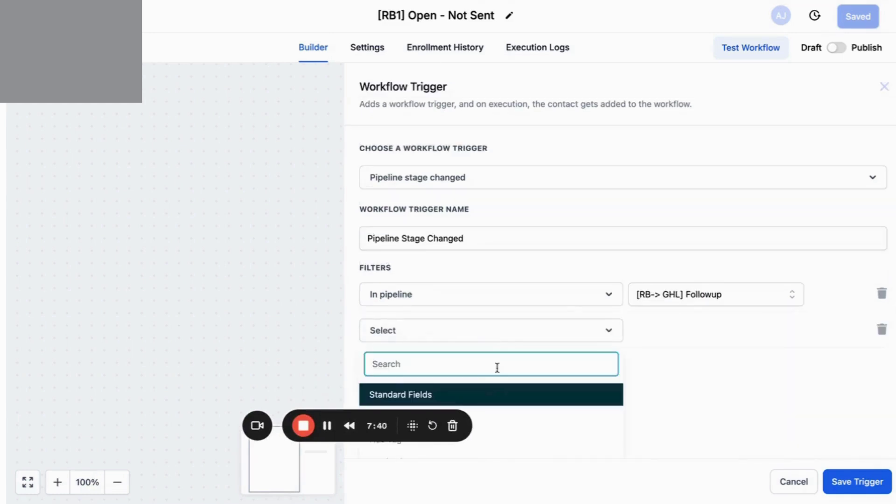
{"action": "left_click_drag", "start_coordinate": [385, 414], "coordinate": [252, 466]}
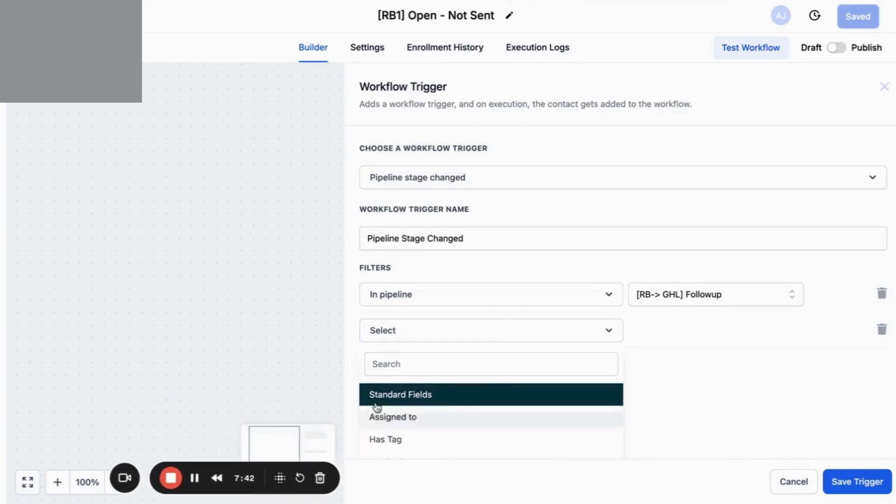
{"action": "scroll", "coordinate": [424, 405], "scroll_direction": "down", "scroll_amount": 3}
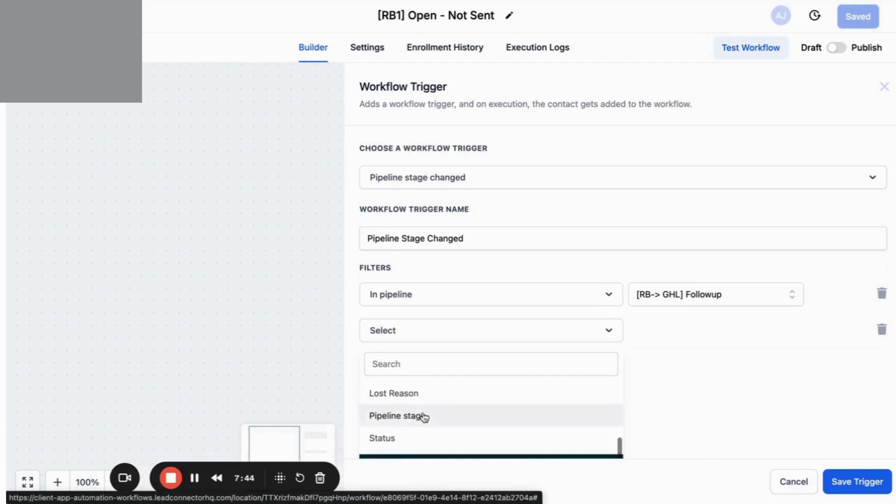
{"action": "left_click", "coordinate": [425, 416]}
{"action": "left_click", "coordinate": [694, 332]}
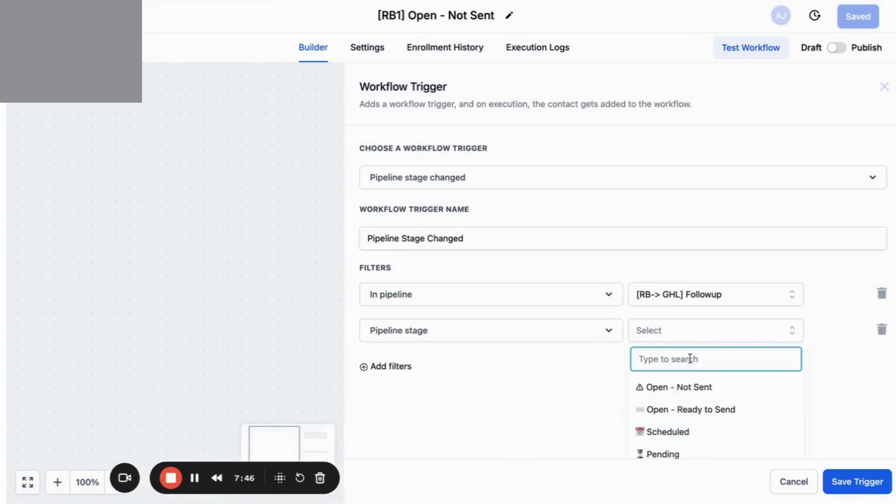
{"action": "left_click", "coordinate": [688, 388]}
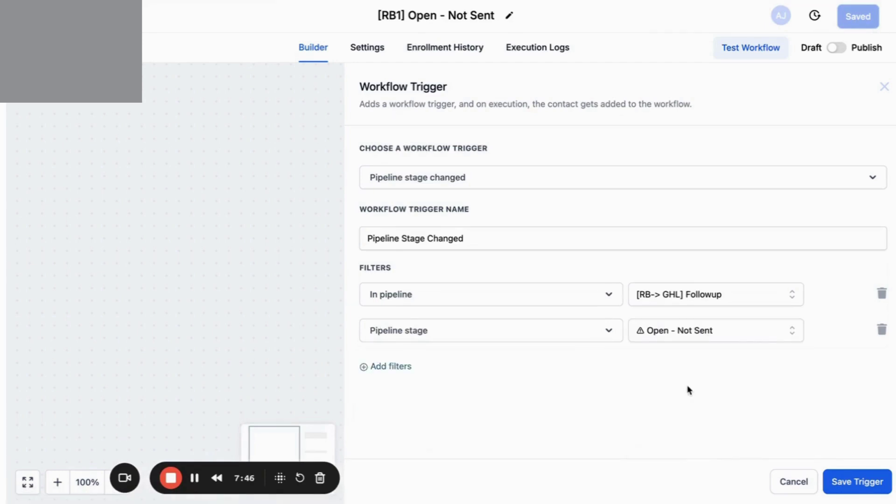
{"action": "left_click", "coordinate": [874, 486]}
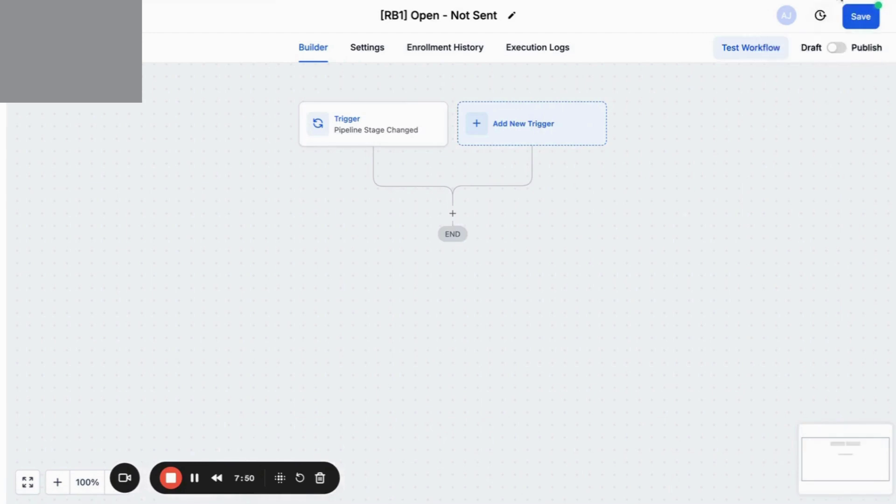
Save the workflow, then delete the existing [RB2] Open - Ready to Send workflow, confirming with CONFIRM.
{"action": "left_click", "coordinate": [858, 16]}
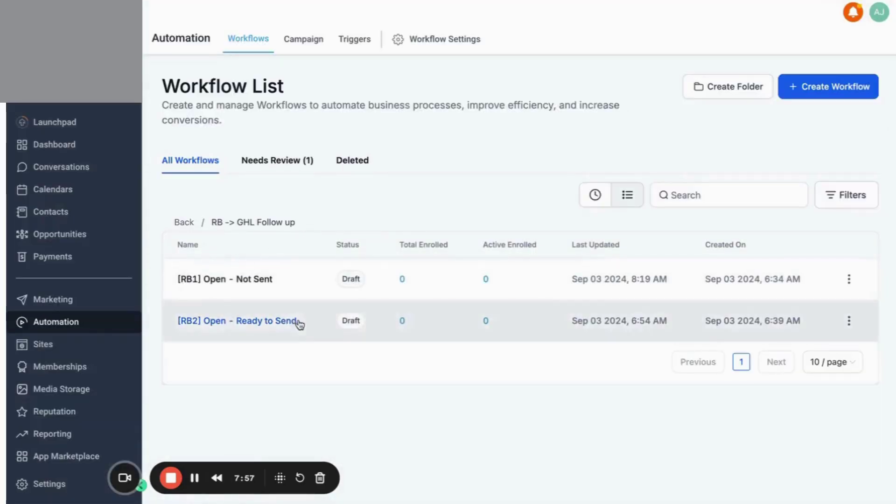
{"action": "left_click", "coordinate": [848, 321]}
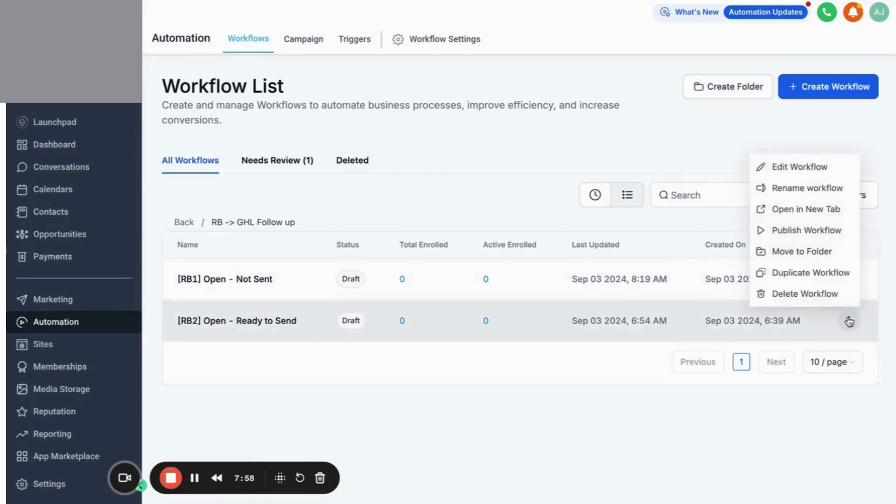
{"action": "left_click", "coordinate": [766, 294]}
{"action": "left_click", "coordinate": [531, 328]}
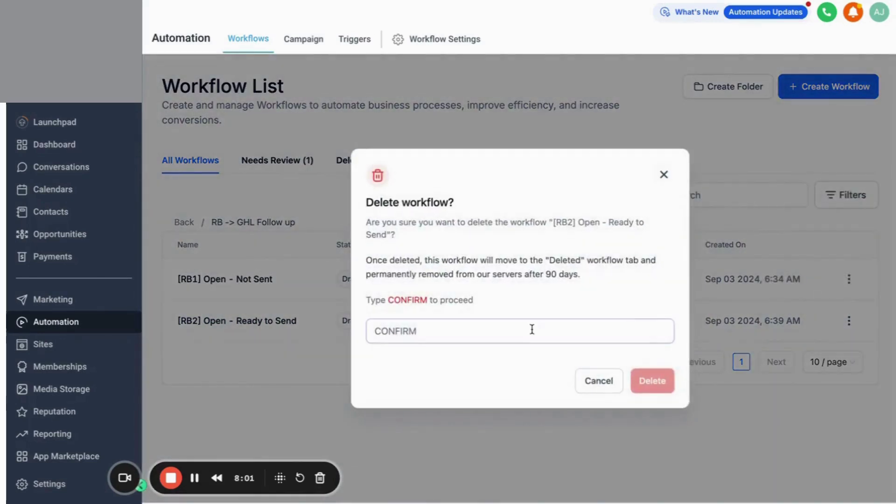
{"action": "type", "text": "CONF"}
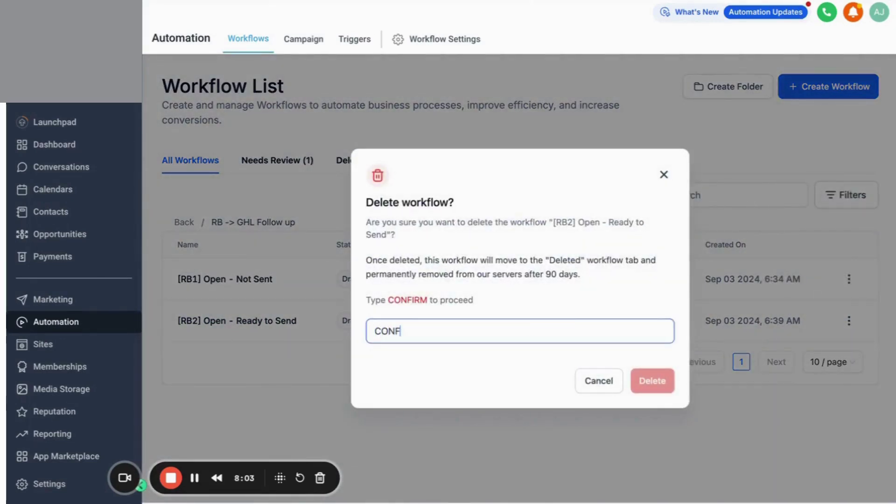
{"action": "type", "text": "IRM"}
{"action": "left_click", "coordinate": [641, 387]}
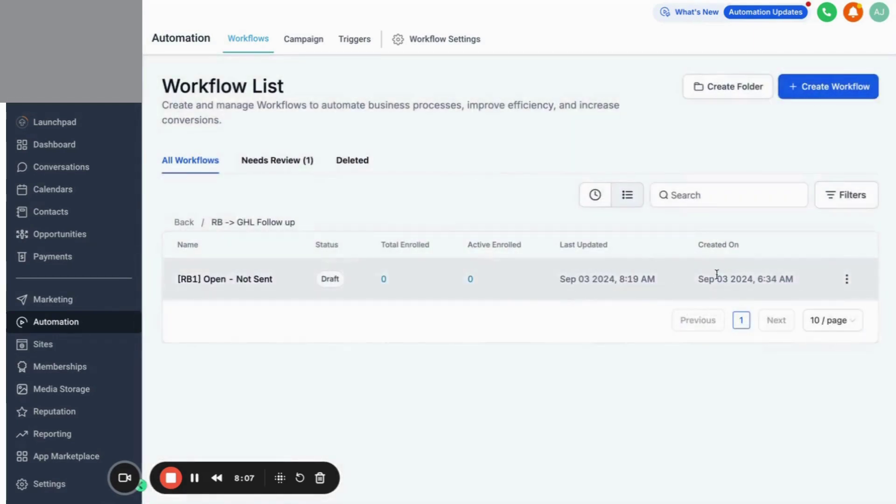
Duplicate [RB1] Open - Not Sent as a new workflow named '[RB2] Open - Ready to Send'.
{"action": "left_click", "coordinate": [846, 282]}
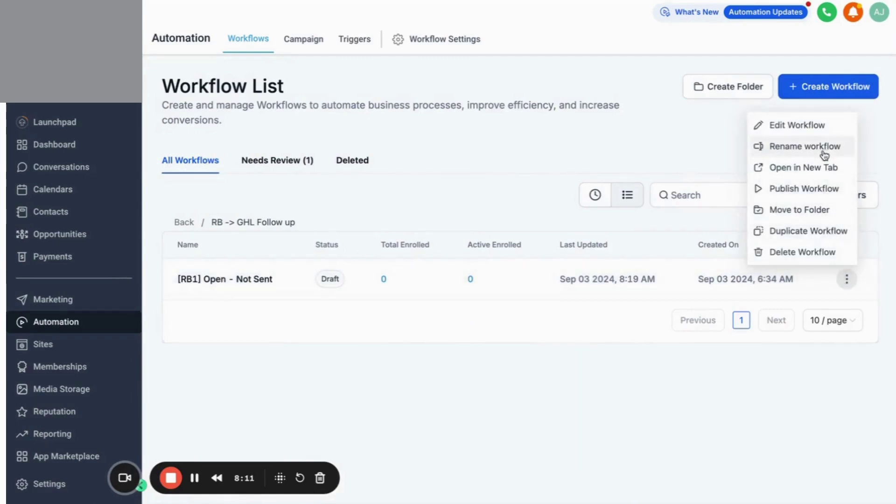
{"action": "left_click", "coordinate": [816, 236]}
{"action": "double_click", "coordinate": [451, 296]}
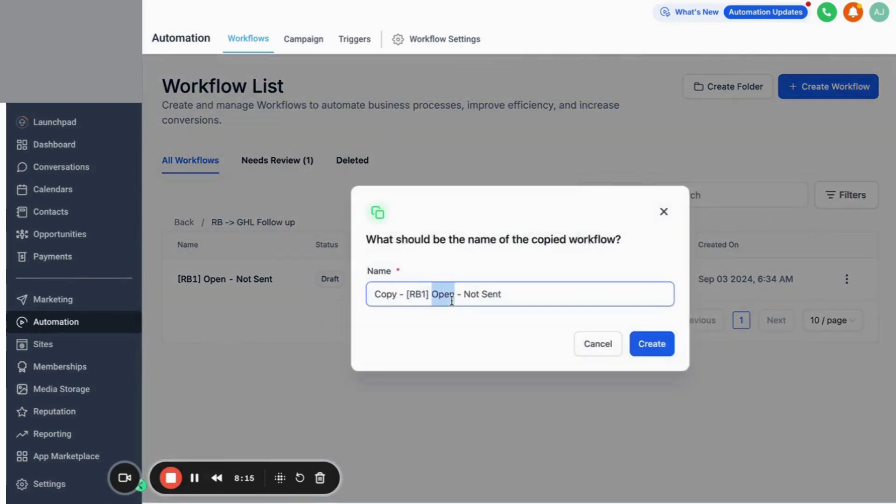
{"action": "triple_click", "coordinate": [452, 296]}
{"action": "left_click", "coordinate": [599, 0]}
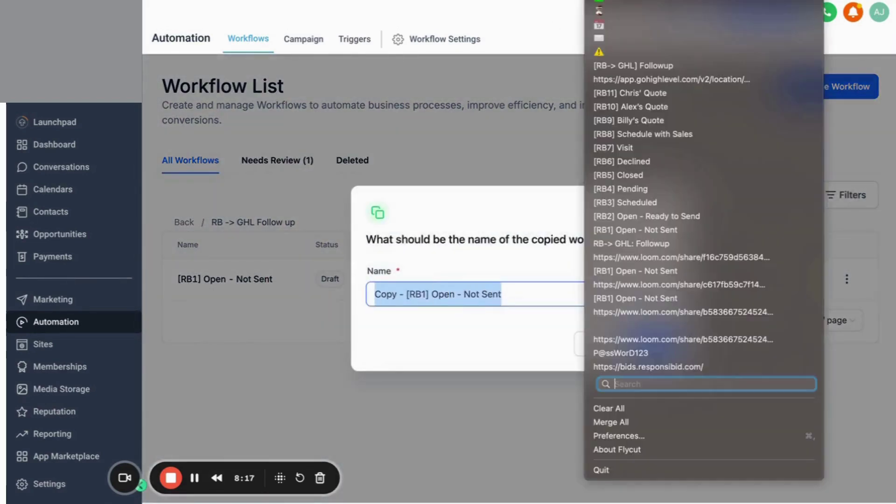
{"action": "left_click", "coordinate": [608, 220]}
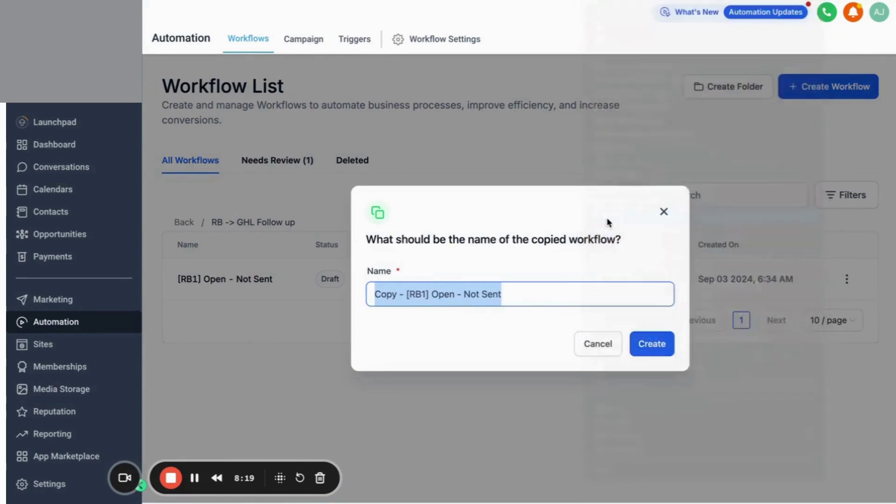
{"action": "left_click", "coordinate": [646, 351]}
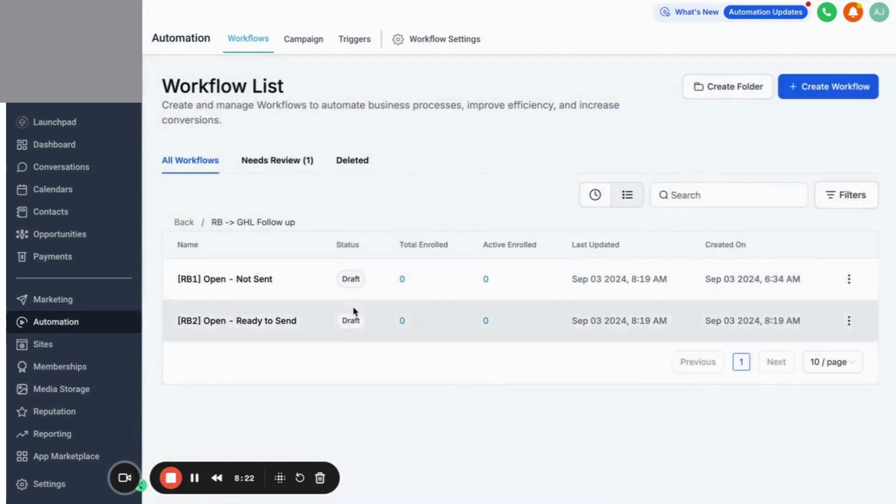
Set the [RB2] Pipeline Stage Changed trigger to Open - Ready to Send, save, and return to the list.
{"action": "left_click", "coordinate": [267, 321]}
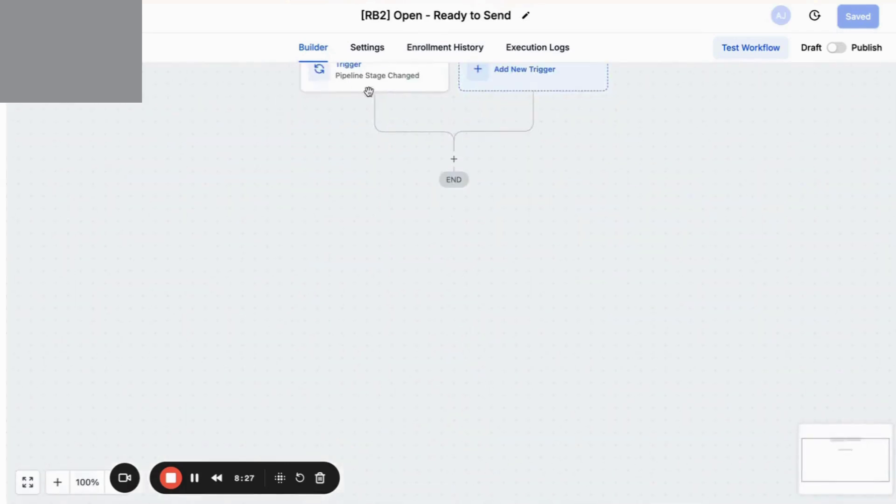
{"action": "left_click", "coordinate": [391, 82]}
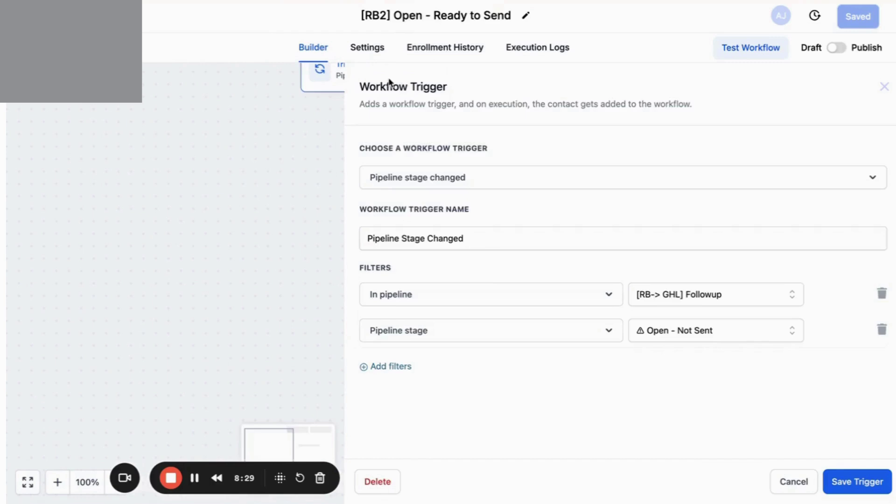
{"action": "left_click", "coordinate": [647, 332]}
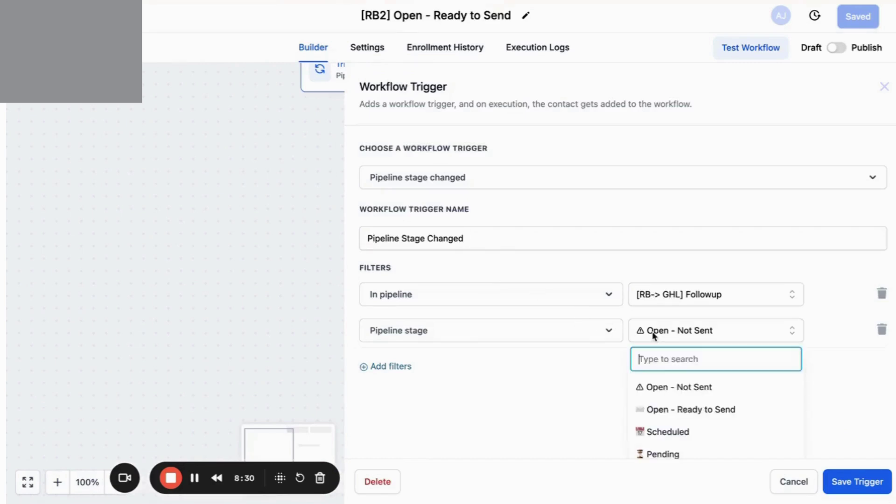
{"action": "left_click", "coordinate": [658, 415]}
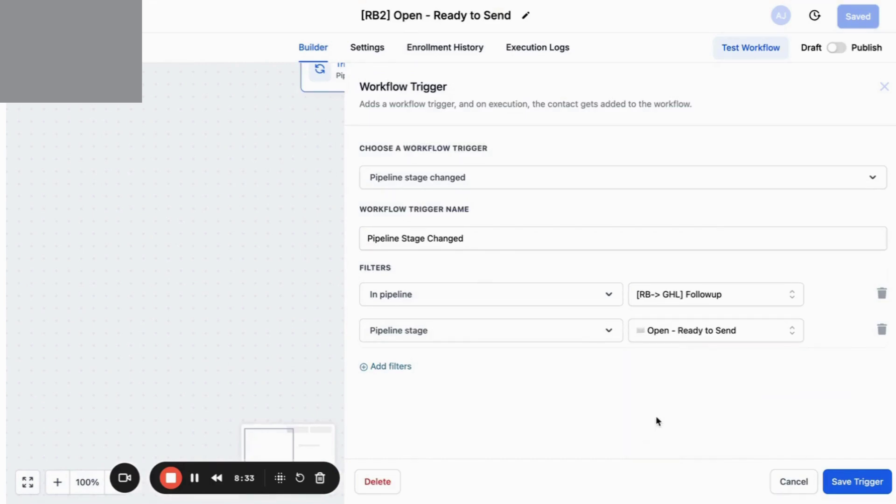
{"action": "left_click", "coordinate": [845, 483]}
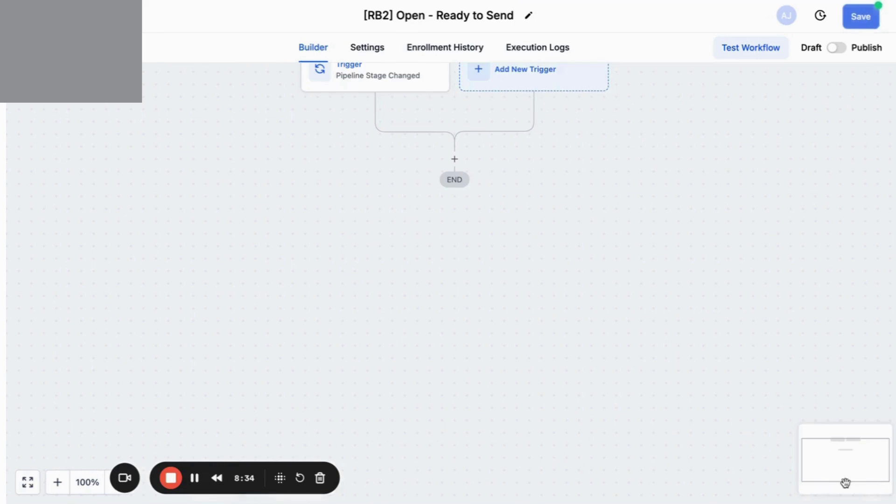
{"action": "left_click", "coordinate": [871, 22]}
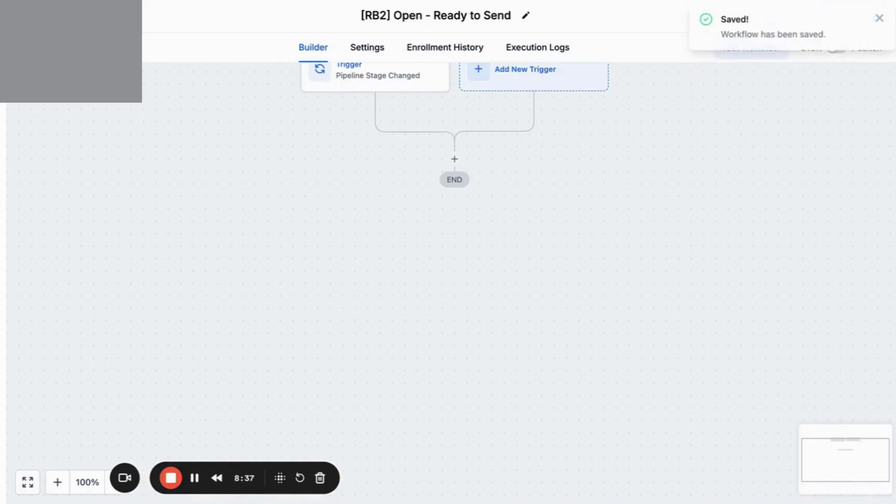
{"action": "left_click", "coordinate": [143, 16]}
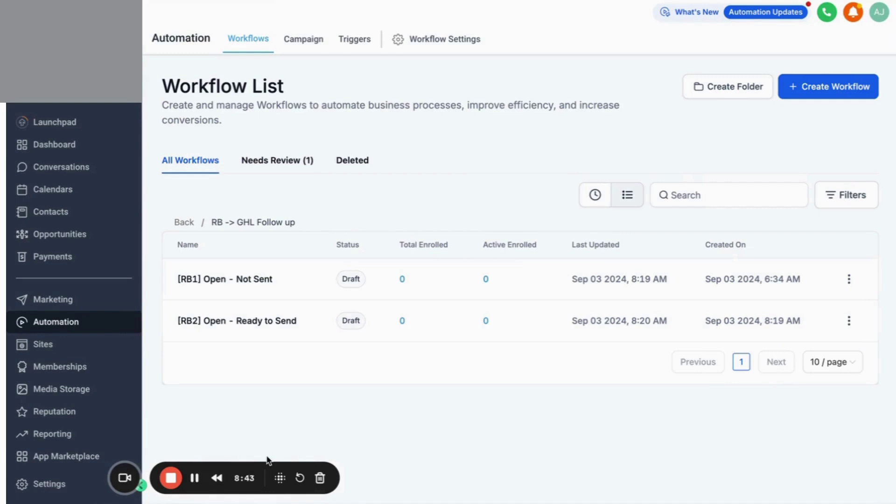
Review the RB1–RB11 workflow drafts in the list, then return to the Zapier guide document.
{"action": "left_click", "coordinate": [196, 486]}
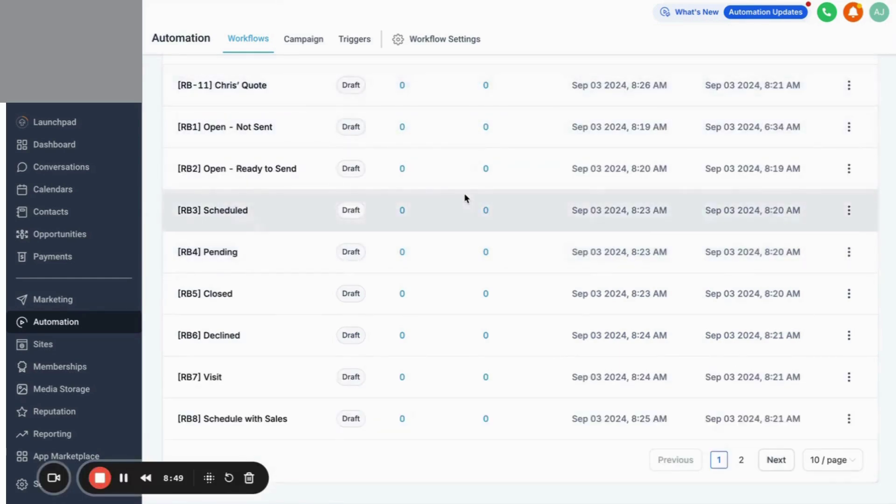
{"action": "scroll", "coordinate": [466, 196], "scroll_direction": "up", "scroll_amount": 6}
{"action": "scroll", "coordinate": [464, 196], "scroll_direction": "down", "scroll_amount": 6}
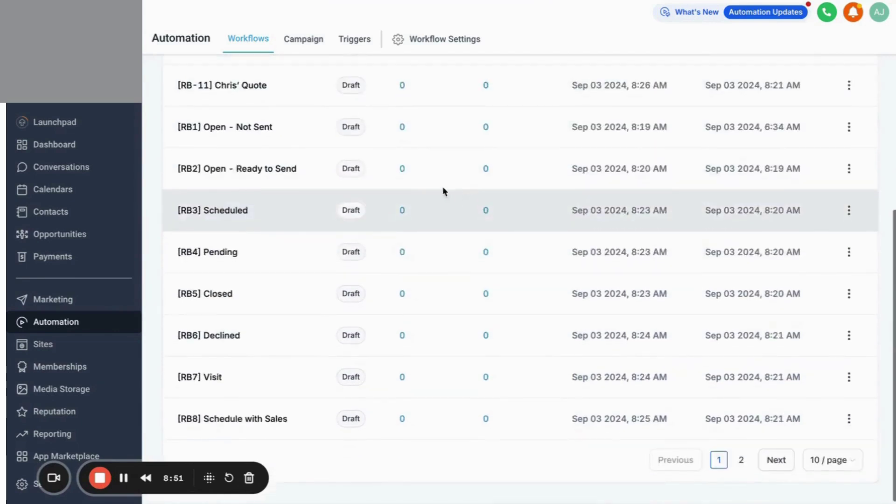
{"action": "scroll", "coordinate": [442, 192], "scroll_direction": "up", "scroll_amount": 5}
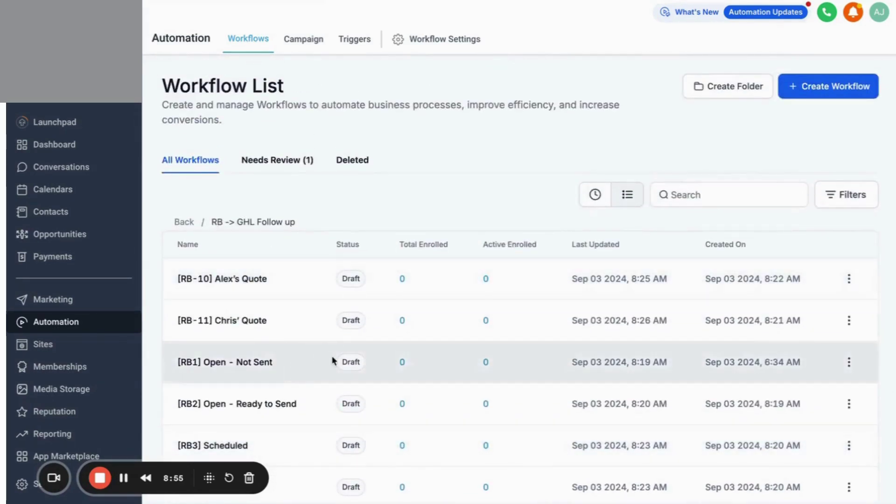
{"action": "scroll", "coordinate": [334, 360], "scroll_direction": "down", "scroll_amount": 2}
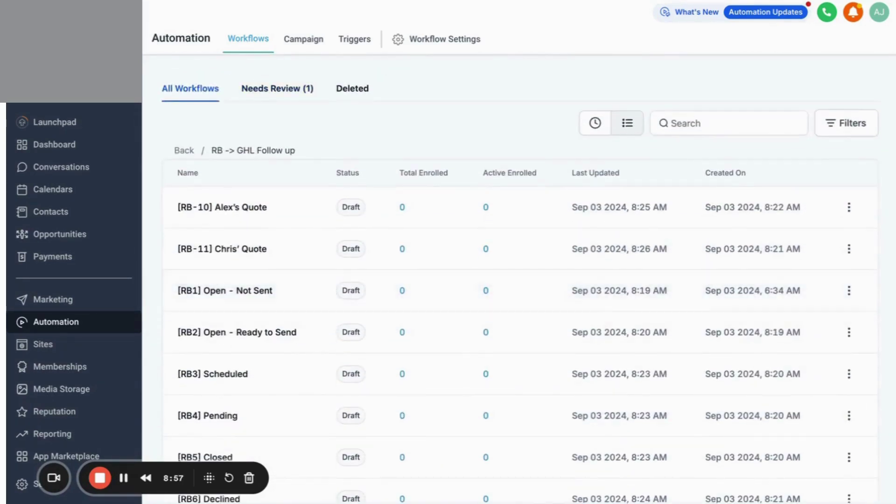
{"action": "left_click", "coordinate": [196, 2]}
Add a nested 'Bid Proposal URL' checklist item under Create Custom Fields, leaving an empty item below it.
{"action": "scroll", "coordinate": [260, 286], "scroll_direction": "down", "scroll_amount": 3}
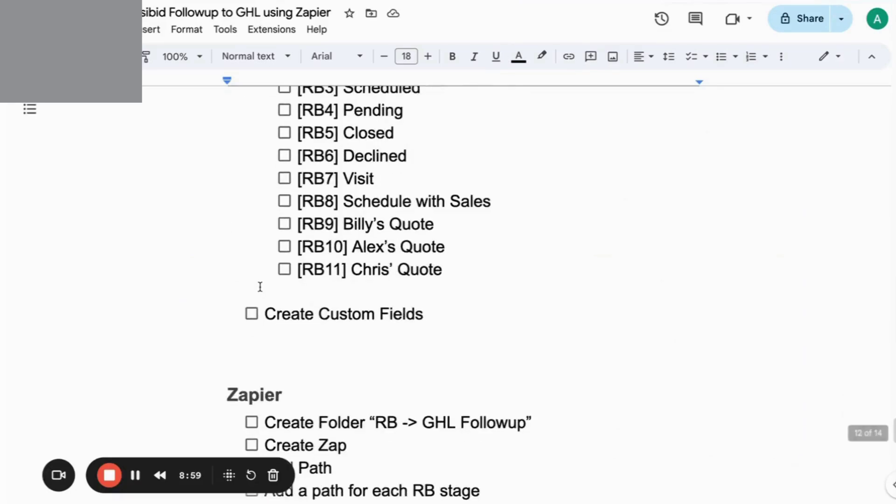
{"action": "left_click", "coordinate": [435, 309]}
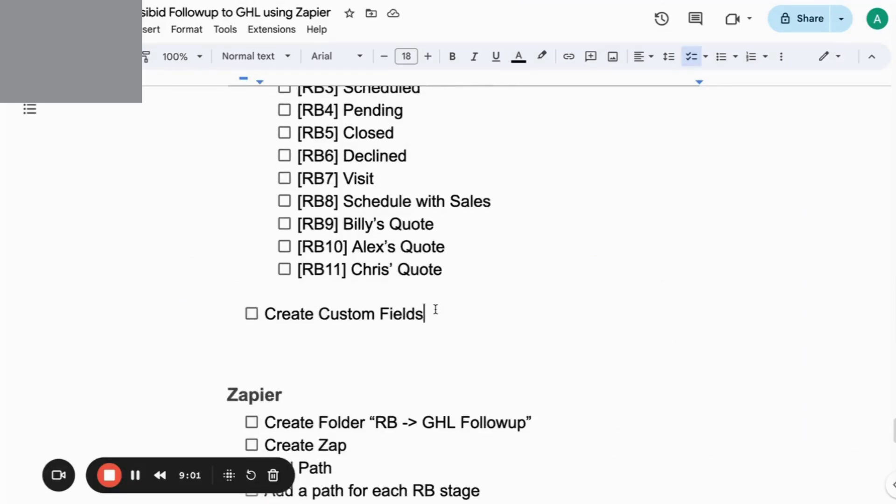
{"action": "key", "text": "Return"}
{"action": "key", "text": "Tab"}
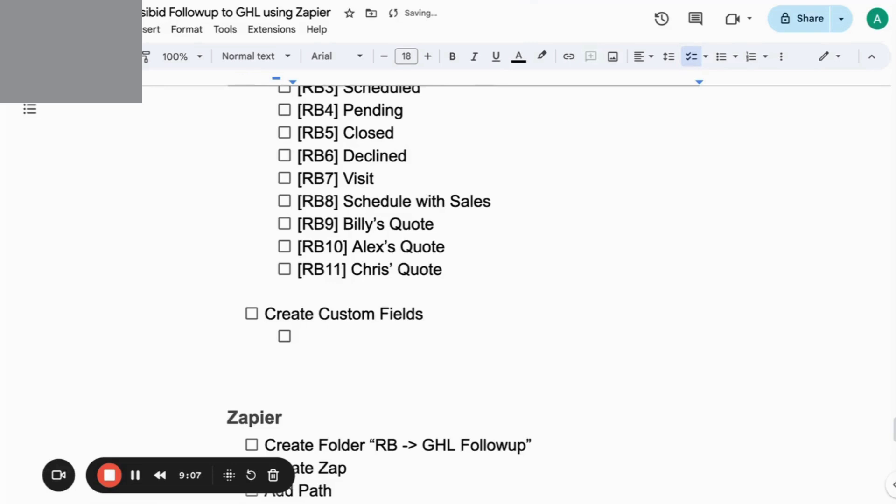
{"action": "type", "text": "Pro"}
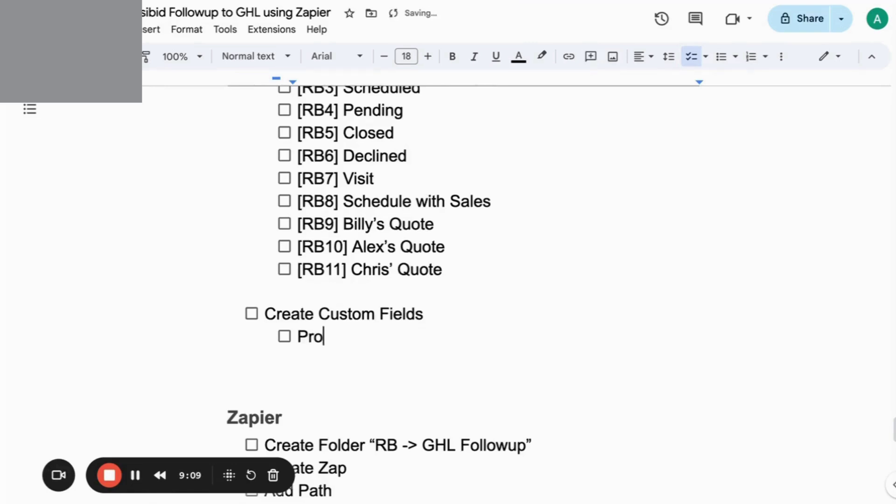
{"action": "type", "text": "psoal"}
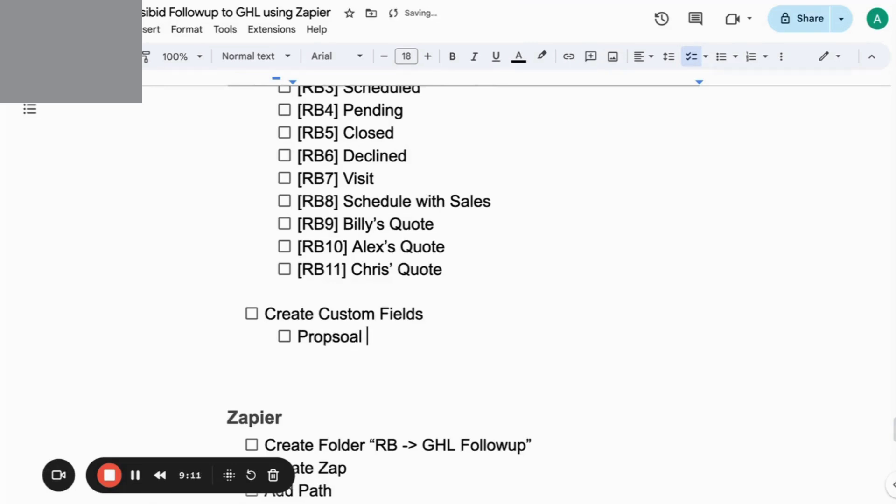
{"action": "key", "text": "BackSpace"}
{"action": "key", "text": "BackSpace"}
{"action": "key", "text": "BackSpace"}
{"action": "key", "text": "BackSpace"}
{"action": "key", "text": "BackSpace"}
{"action": "key", "text": "BackSpace"}
{"action": "key", "text": "BackSpace"}
{"action": "key", "text": "BackSpace"}
{"action": "key", "text": "BackSpace"}
{"action": "type", "text": "B"}
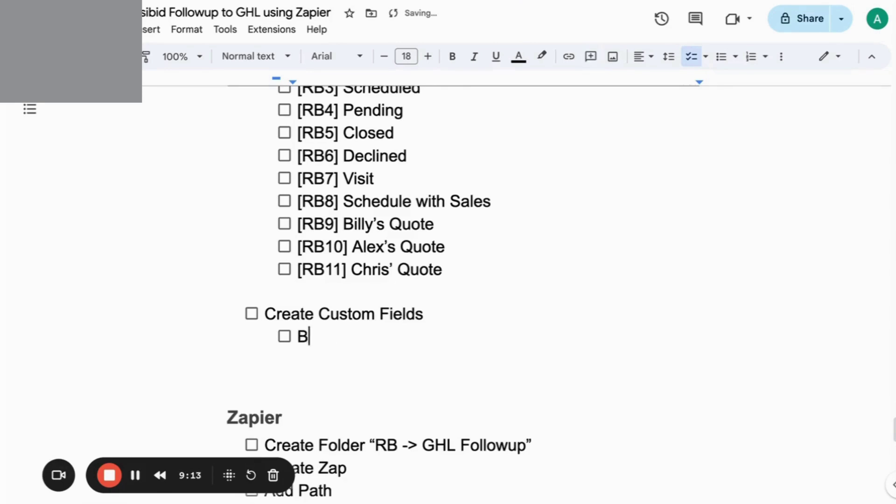
{"action": "type", "text": "id Proposal URL"}
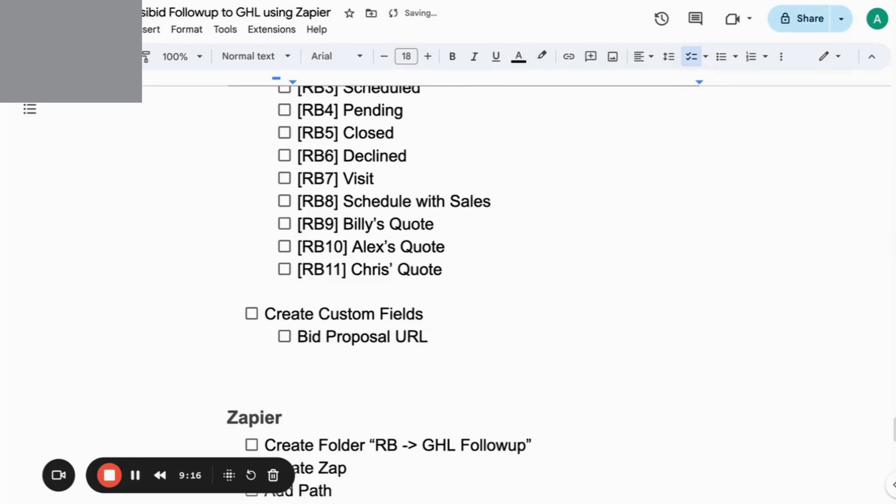
{"action": "key", "text": "Return"}
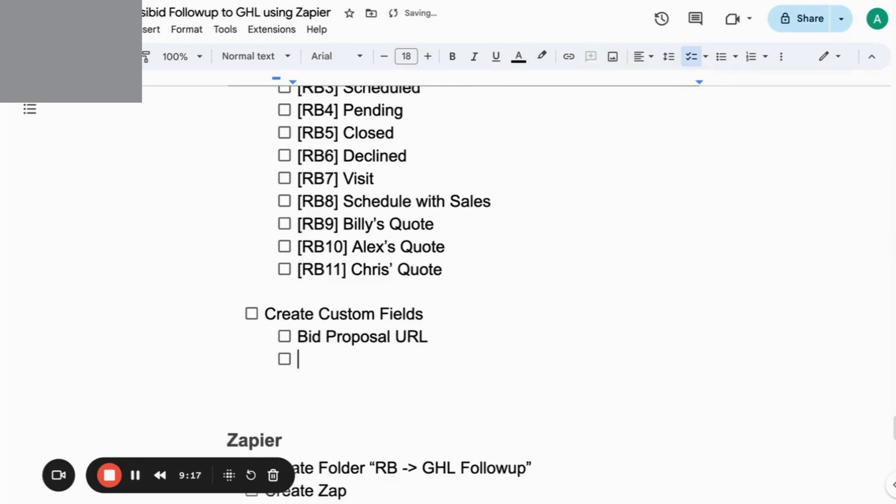
{"action": "scroll", "coordinate": [430, 220], "scroll_direction": "up", "scroll_amount": 2}
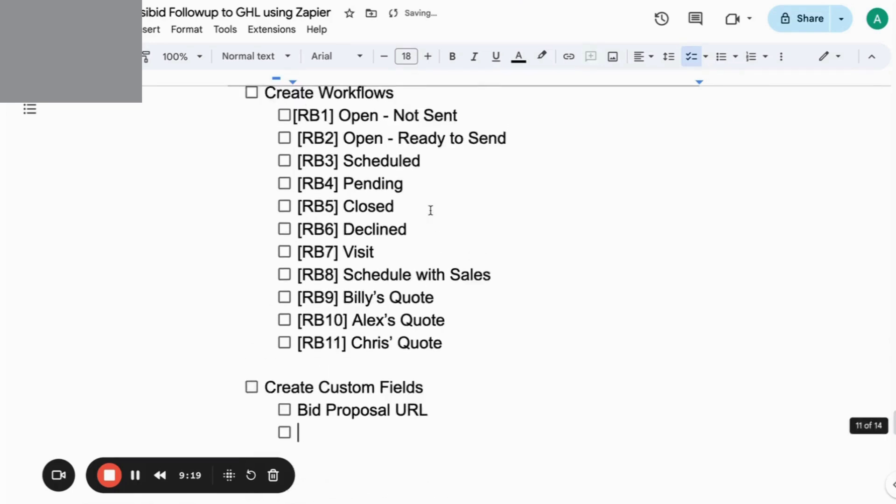
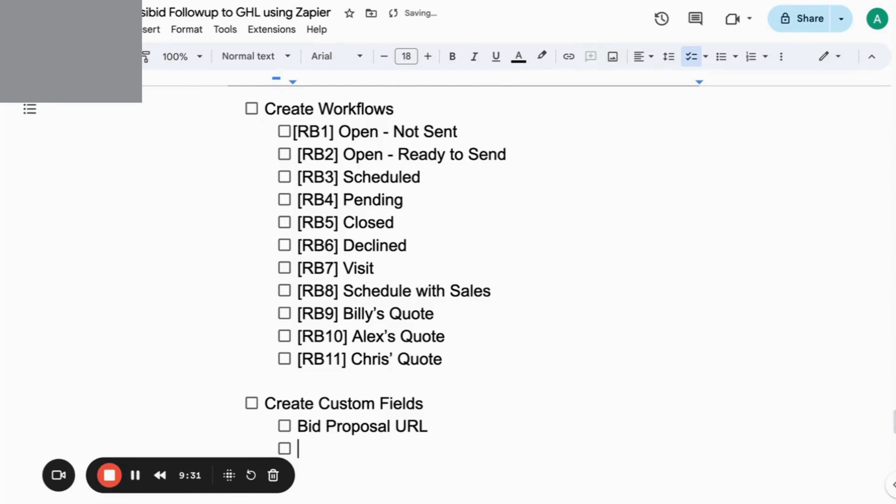
Add checklist items Job Booked Date, Job Booked Start Time and Job Booked End Time.
{"action": "type", "text": "Job "}
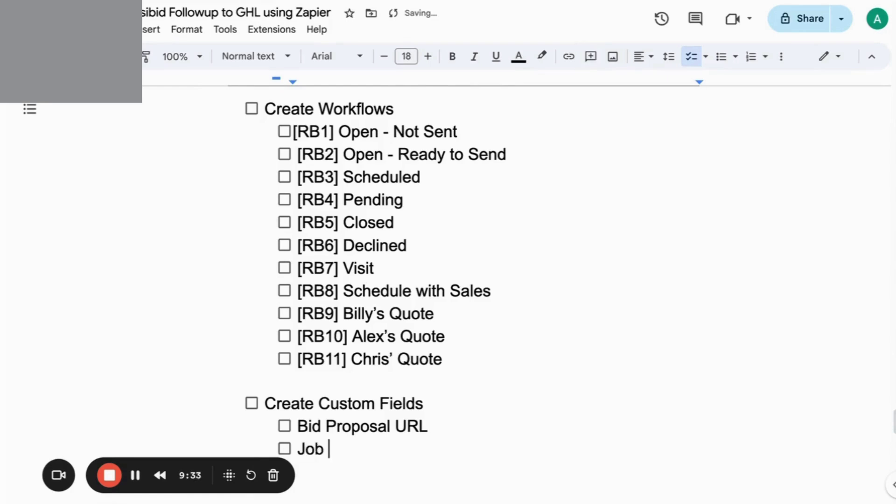
{"action": "type", "text": "Booked Date"}
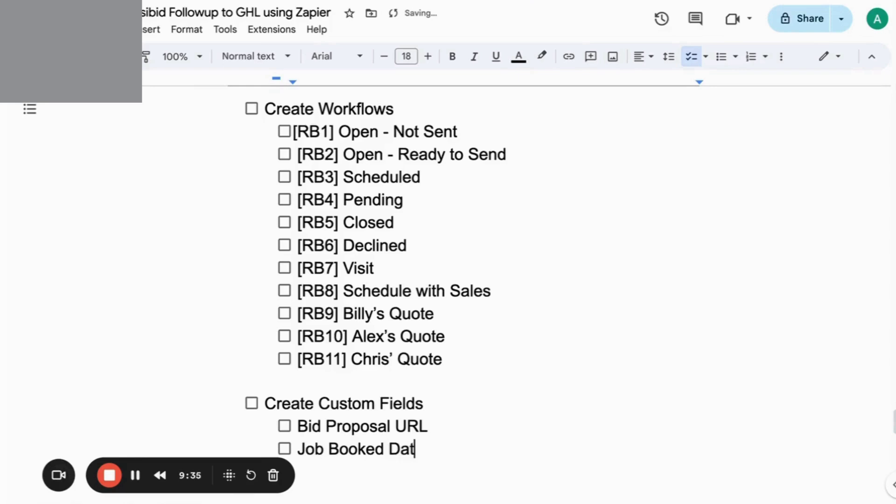
{"action": "key", "text": "Return"}
{"action": "type", "text": "Job Booked Stat"}
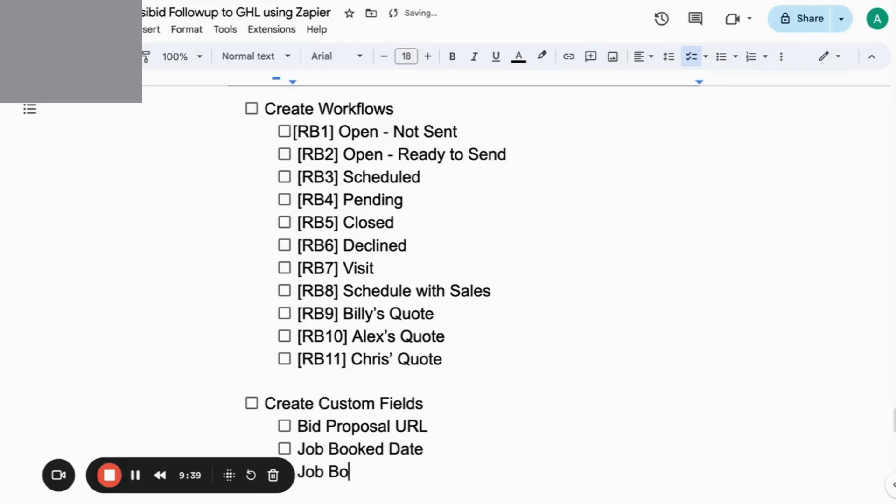
{"action": "key", "text": "BackSpace"}
{"action": "type", "text": "a"}
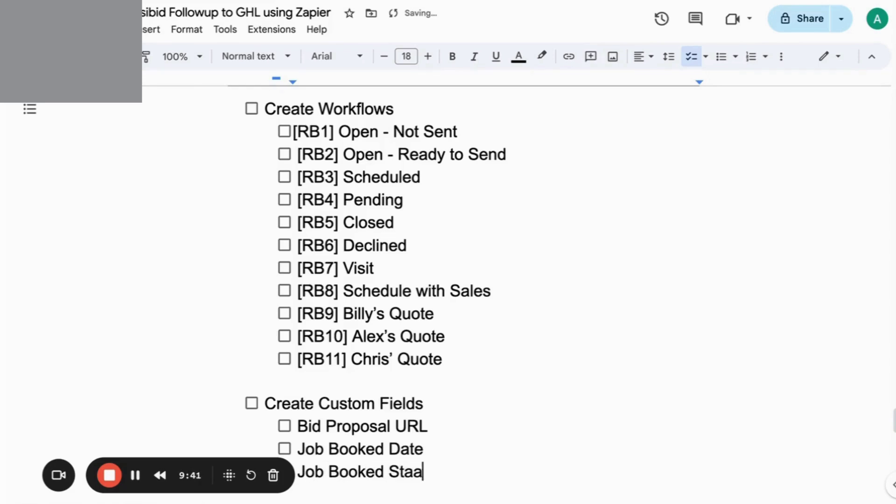
{"action": "type", "text": "rt"}
{"action": "key", "text": "BackSpace"}
{"action": "key", "text": "BackSpace"}
{"action": "key", "text": "BackSpace"}
{"action": "type", "text": "rt Time"}
{"action": "key", "text": "Return"}
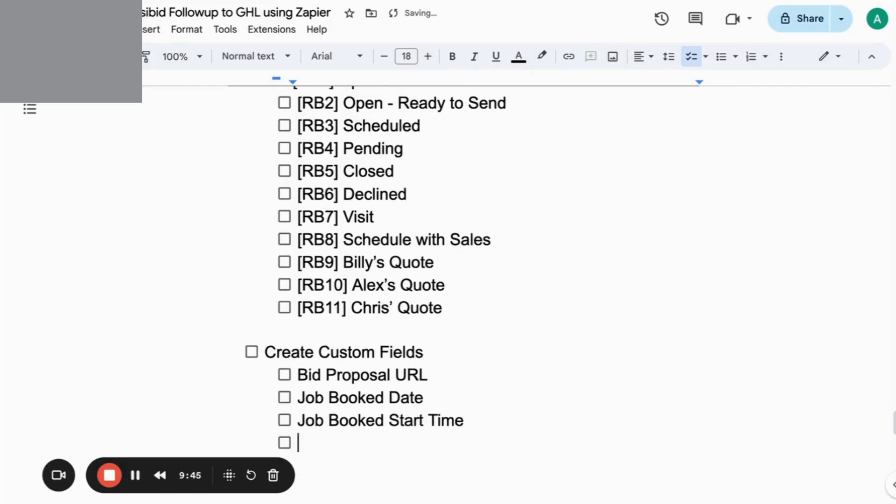
{"action": "type", "text": "Job Booked "}
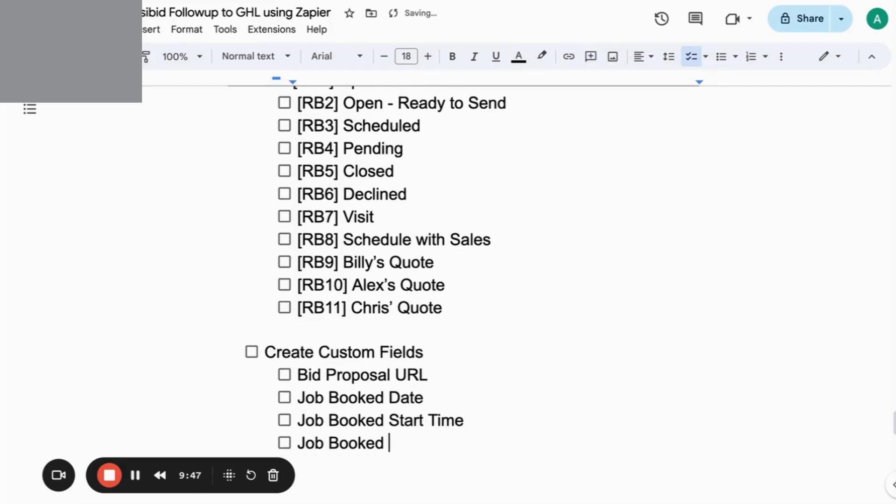
{"action": "type", "text": "End Time"}
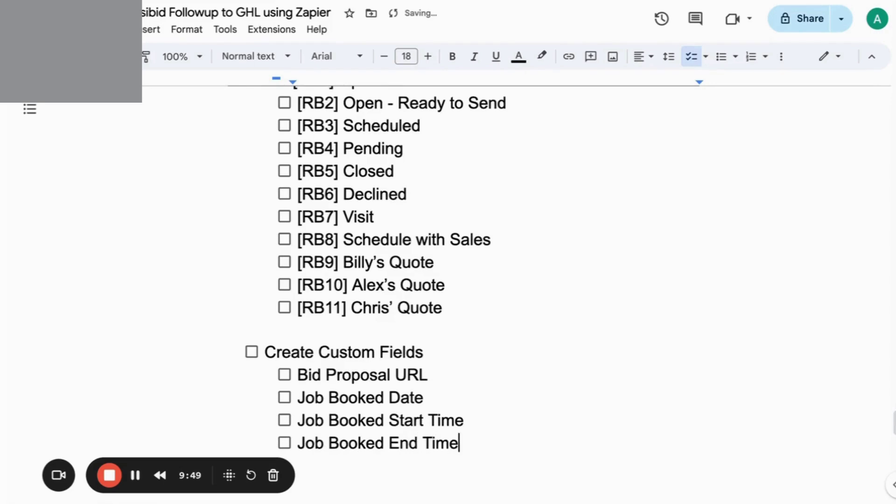
{"action": "key", "text": "Return"}
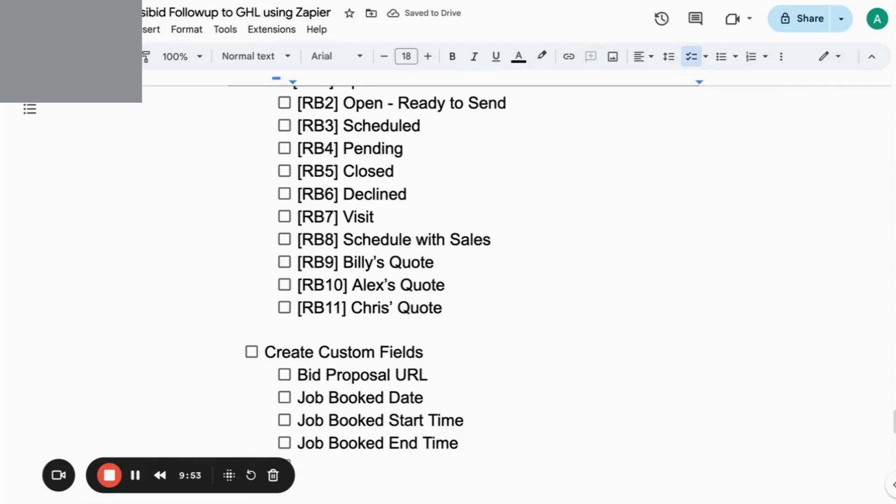
Add Visit Date and Visit Start Time items, correcting 'Vist' to 'Visit'.
{"action": "type", "text": "Vist"}
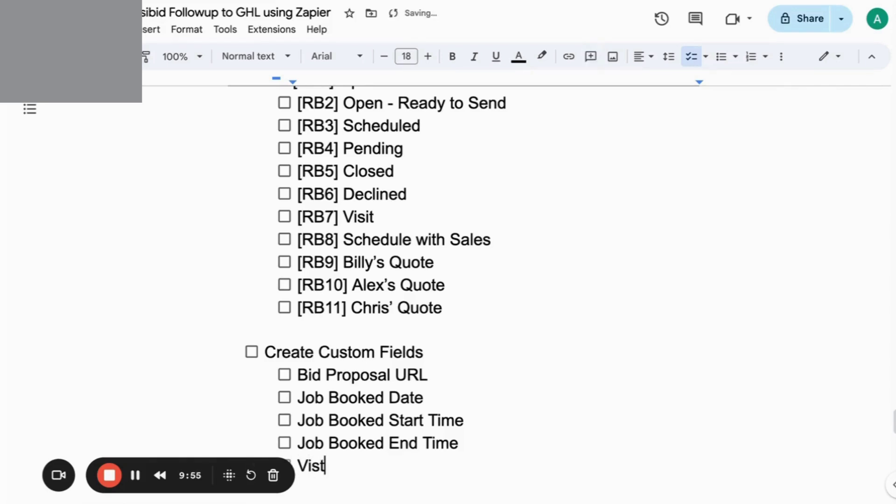
{"action": "type", "text": " Date"}
{"action": "key", "text": "Return"}
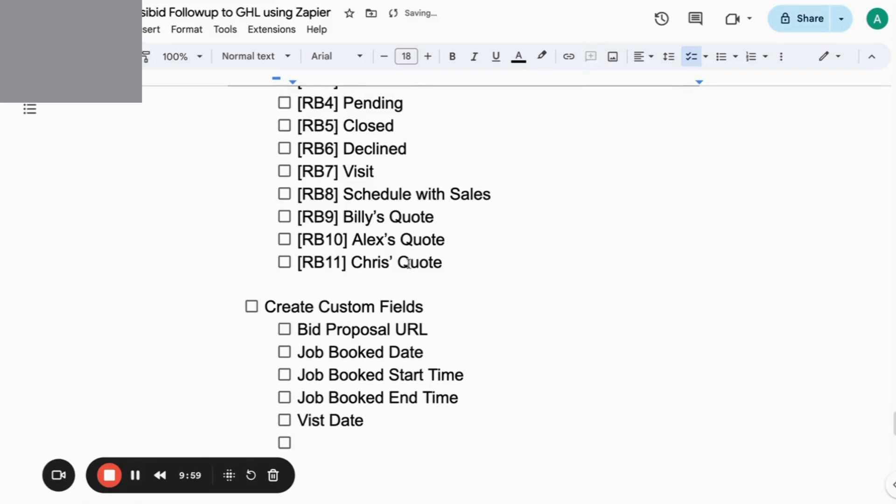
{"action": "left_click", "coordinate": [320, 421]}
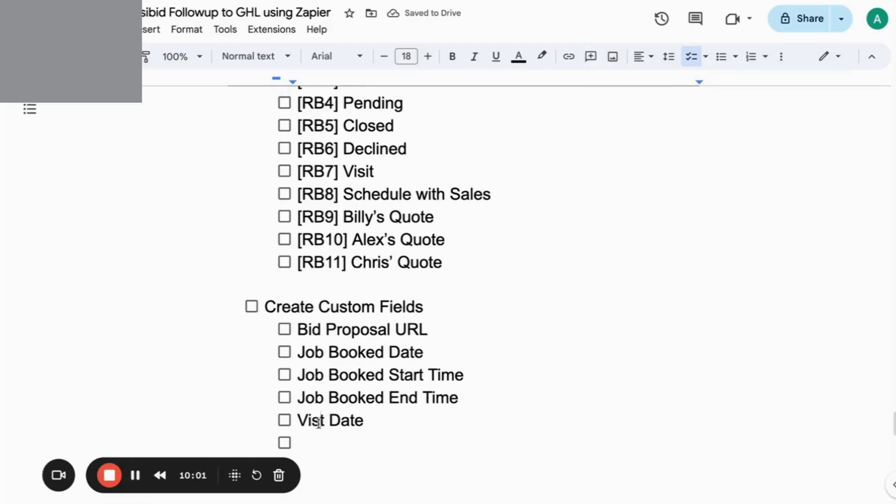
{"action": "type", "text": "i"}
{"action": "double_click", "coordinate": [320, 441]}
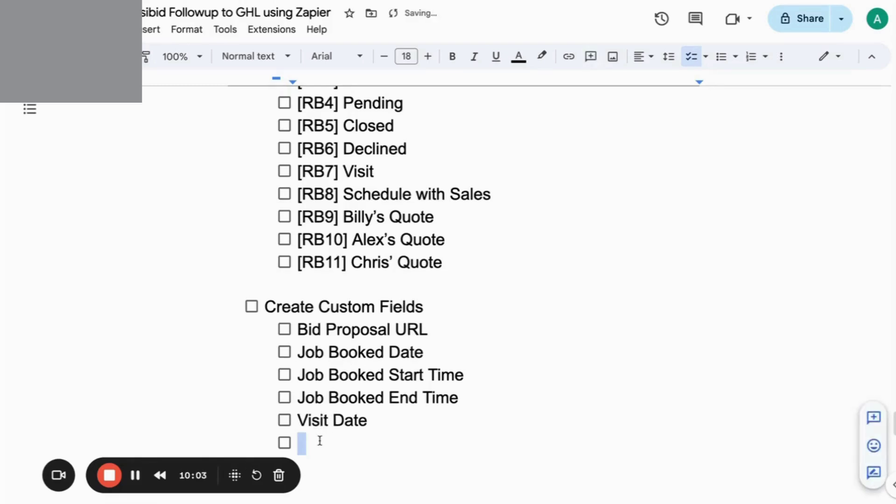
{"action": "type", "text": "Vist"}
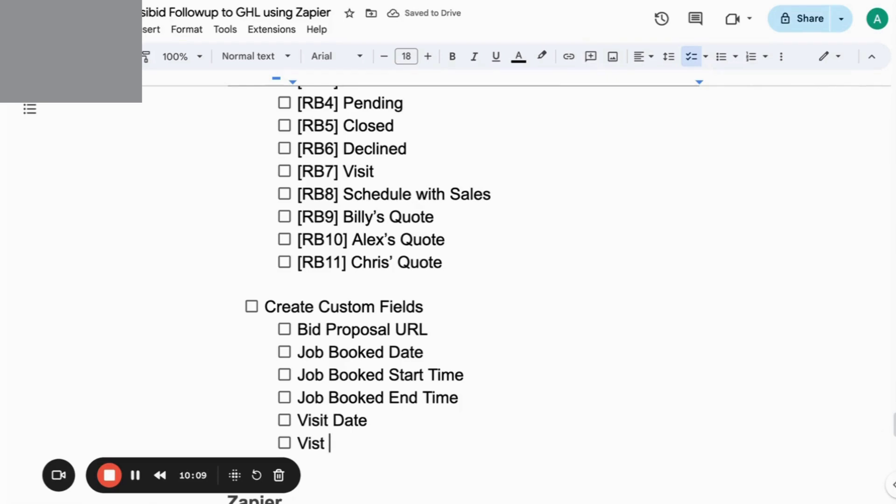
{"action": "type", "text": " Start Time"}
{"action": "key", "text": "Return"}
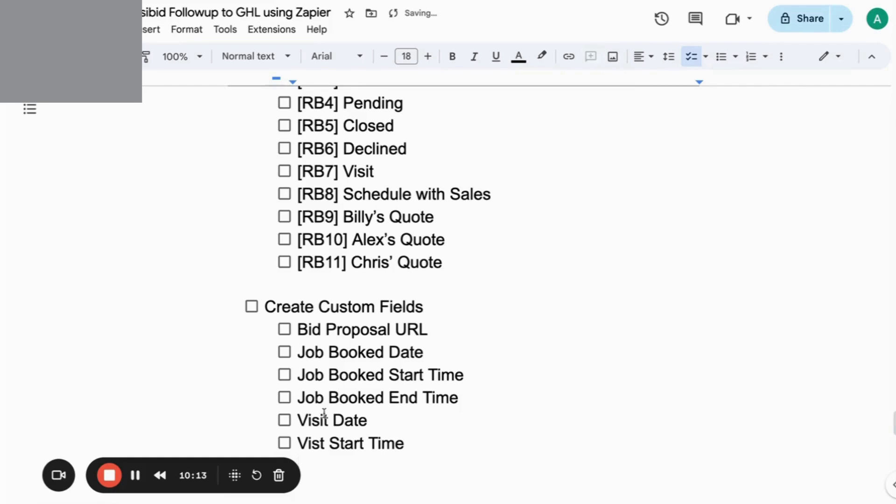
Fix the Visit Start Time spelling and add Visit End Time and Booked Services w/ Price.
{"action": "left_click", "coordinate": [323, 442]}
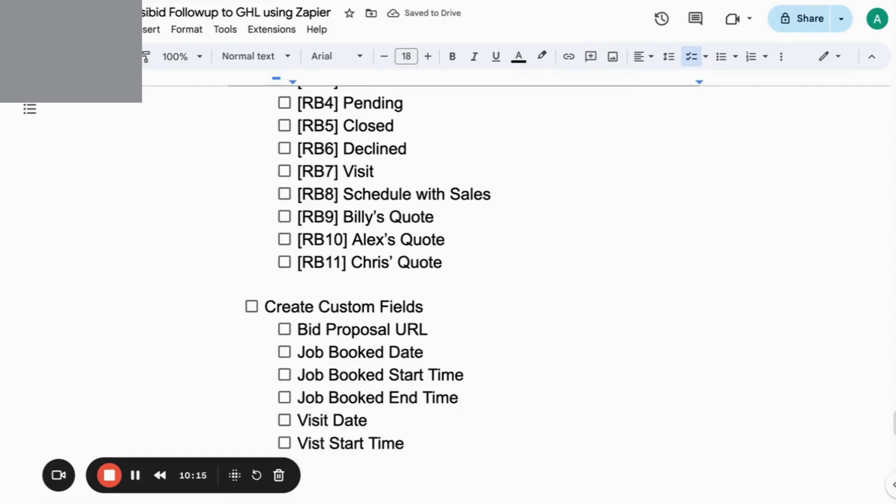
{"action": "type", "text": "i"}
{"action": "left_click", "coordinate": [322, 464]}
{"action": "type", "text": "Vist"}
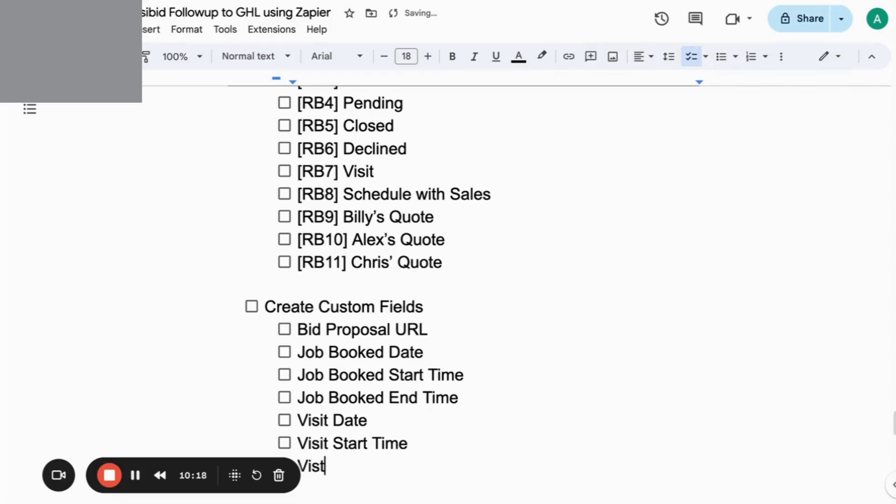
{"action": "key", "text": "BackSpace"}
{"action": "type", "text": "it End Time"}
{"action": "key", "text": "Return"}
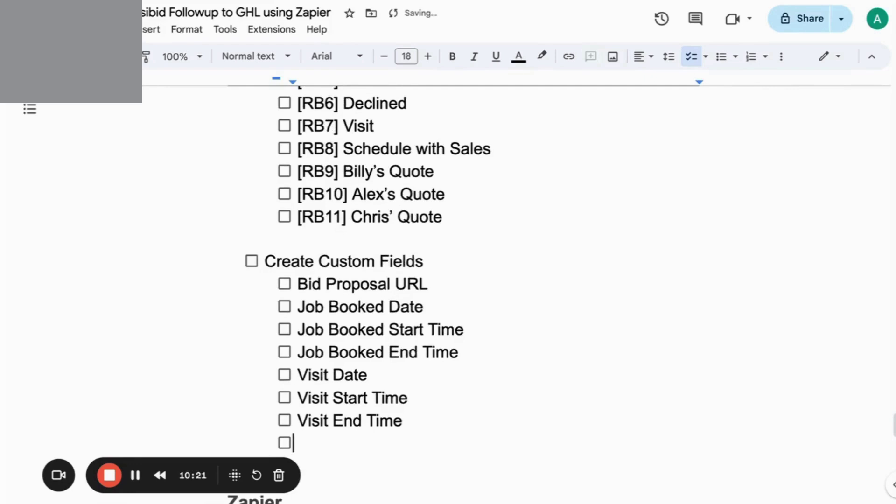
{"action": "type", "text": "Booke"}
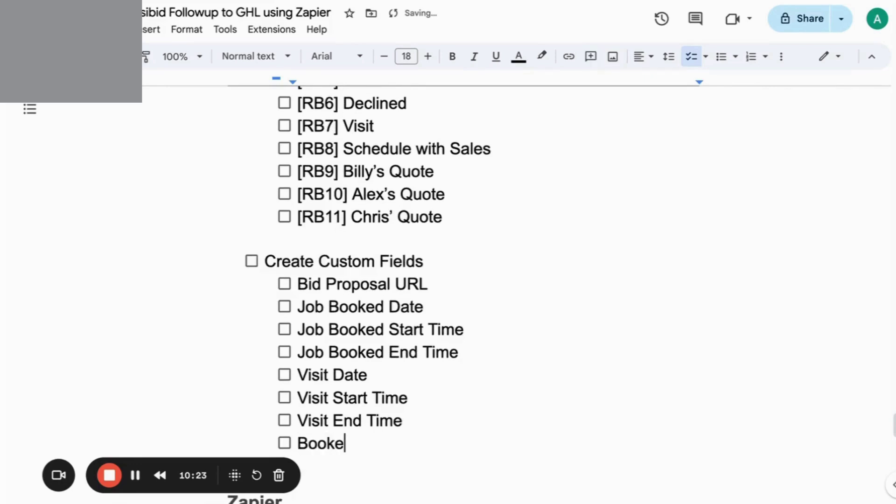
{"action": "type", "text": "d Services w"}
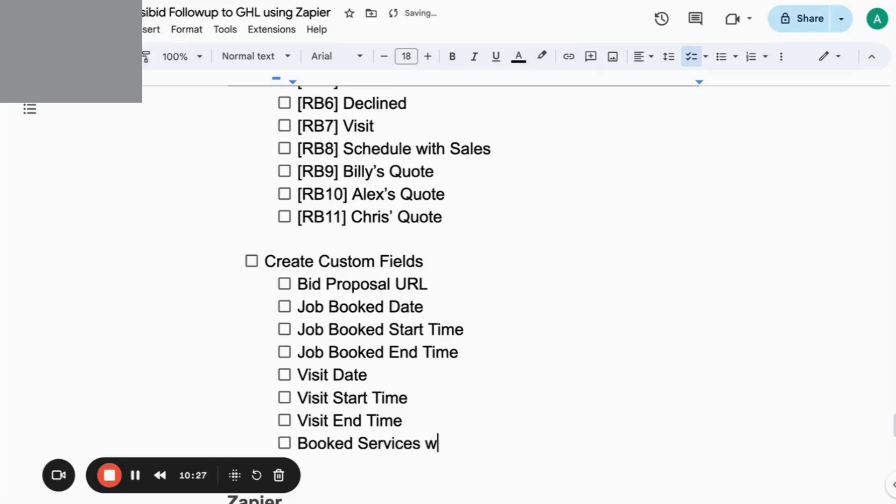
{"action": "type", "text": "/ Price"}
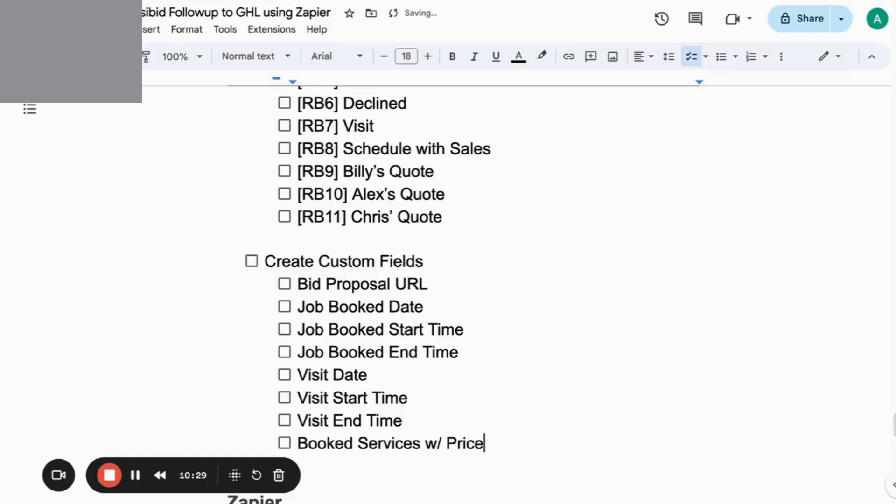
{"action": "key", "text": "Return"}
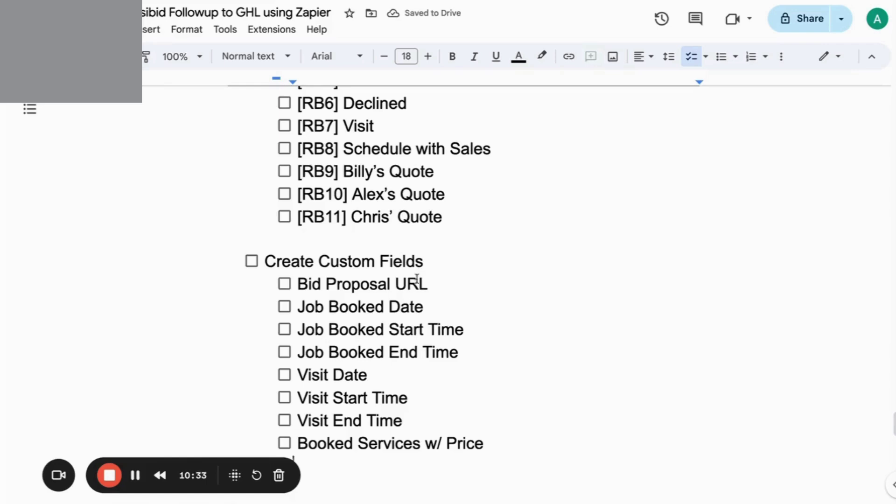
{"action": "scroll", "coordinate": [416, 279], "scroll_direction": "down", "scroll_amount": 1}
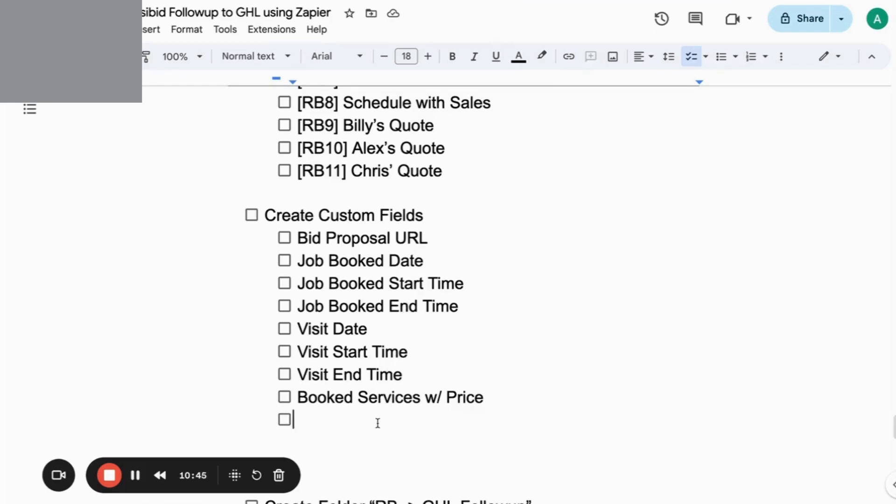
Remove the stray V, then add a checkbox-free empty line after Booked Services w/ Price.
{"action": "type", "text": "V"}
{"action": "key", "text": "BackSpace"}
{"action": "key", "text": "BackSpace"}
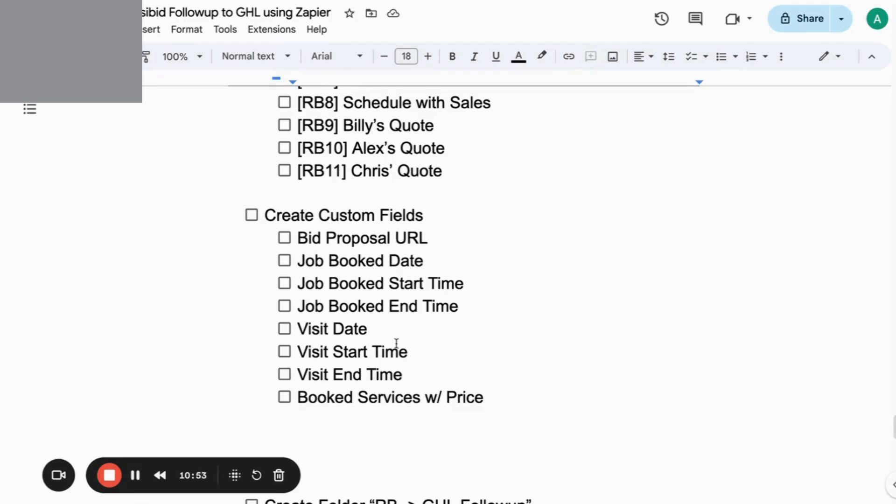
{"action": "scroll", "coordinate": [396, 344], "scroll_direction": "up", "scroll_amount": 5}
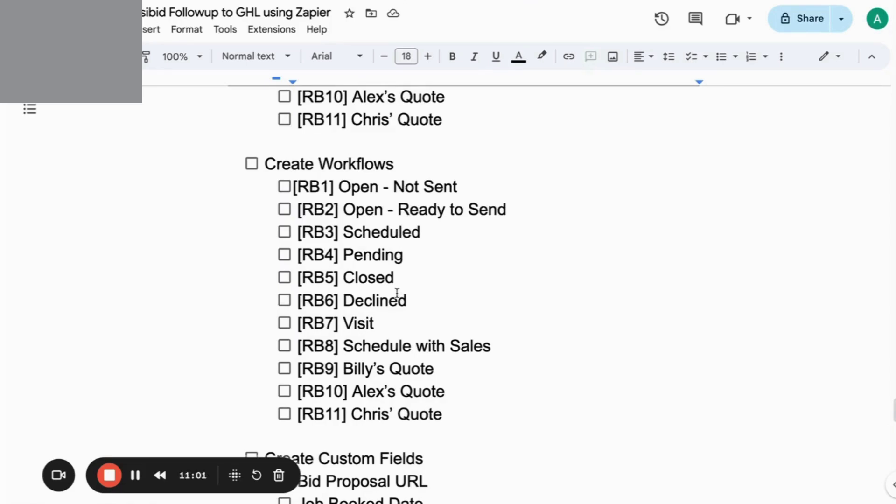
{"action": "scroll", "coordinate": [397, 293], "scroll_direction": "down", "scroll_amount": 2}
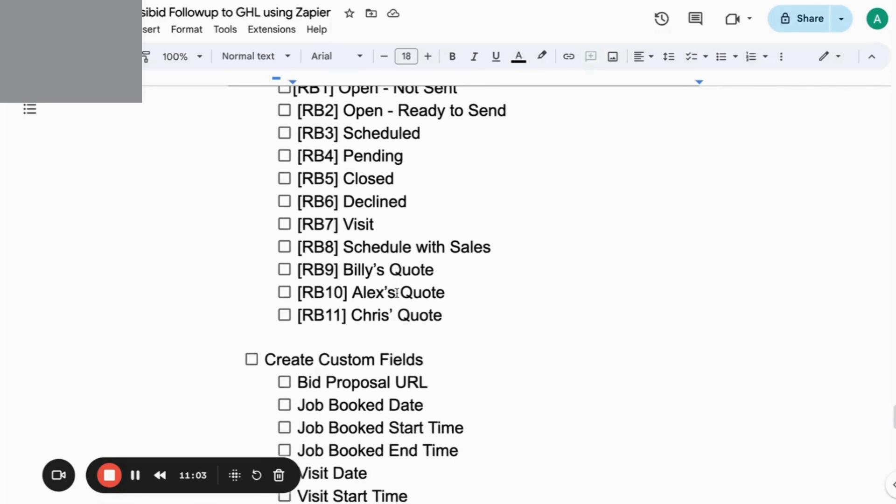
{"action": "scroll", "coordinate": [397, 293], "scroll_direction": "down", "scroll_amount": 3}
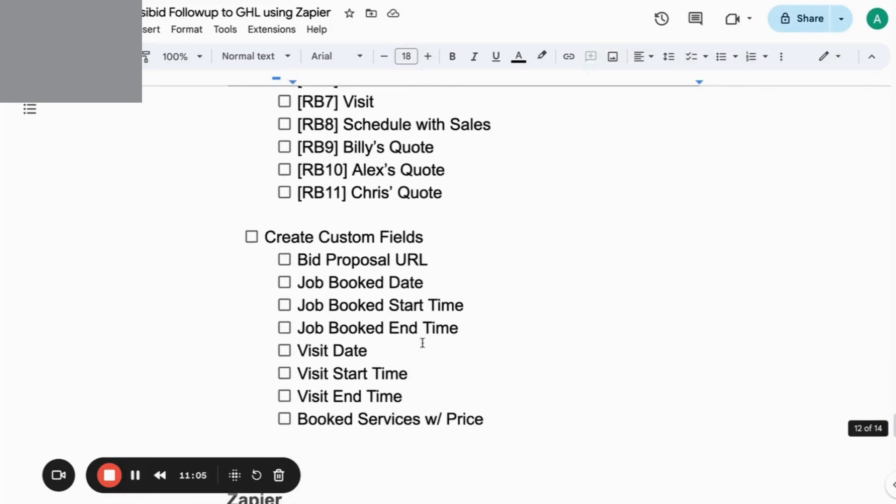
{"action": "double_click", "coordinate": [489, 421]}
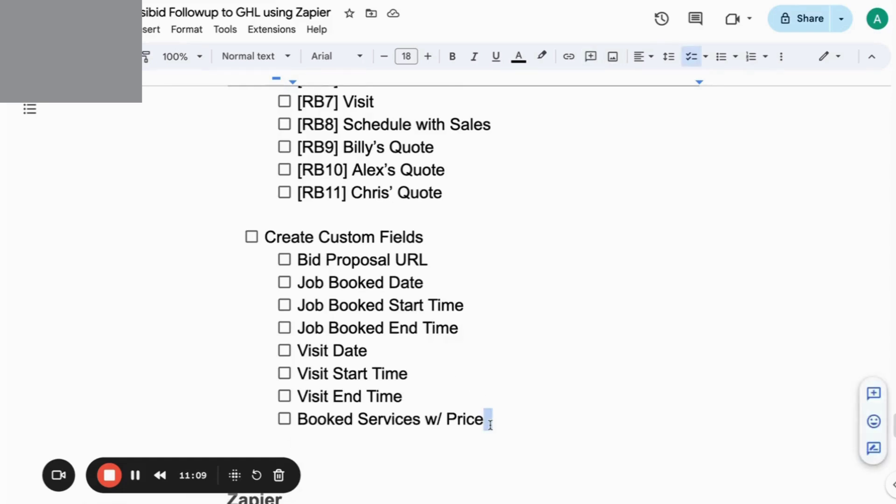
{"action": "key", "text": "Return"}
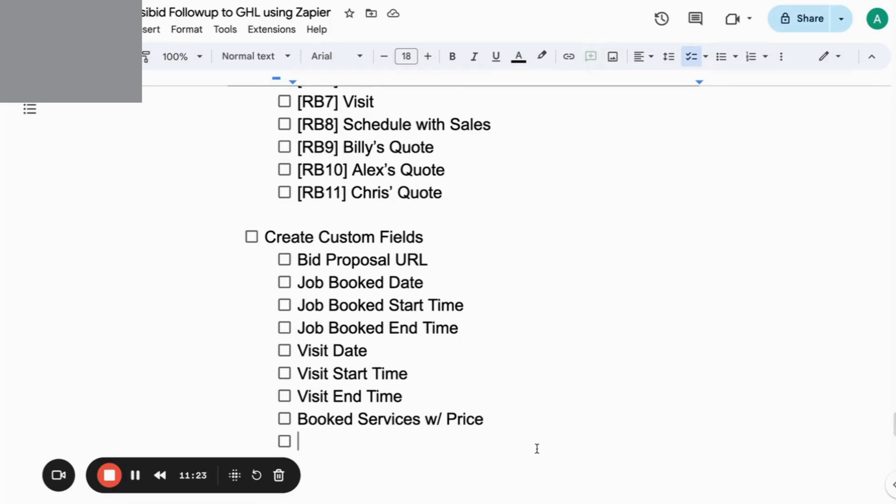
{"action": "key", "text": "BackSpace"}
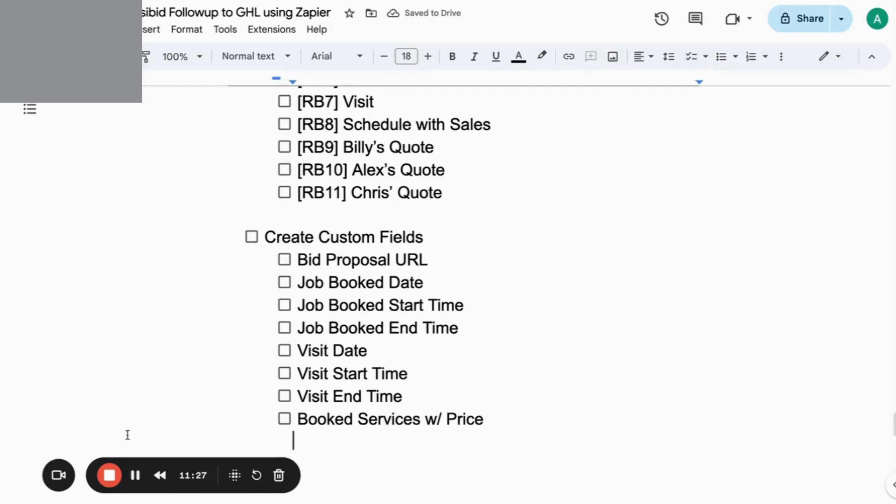
{"action": "left_click", "coordinate": [136, 476]}
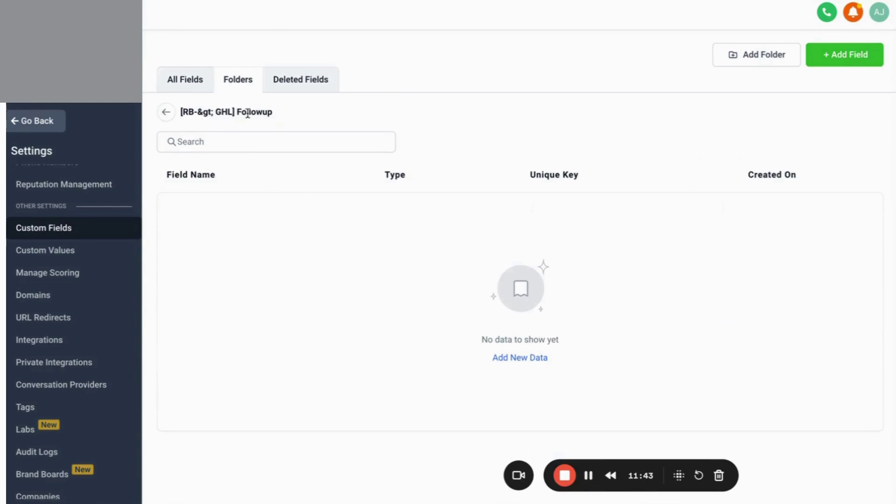
Rename the followup custom field folder to '[RB->GHL] Followup'.
{"action": "left_click", "coordinate": [164, 114]}
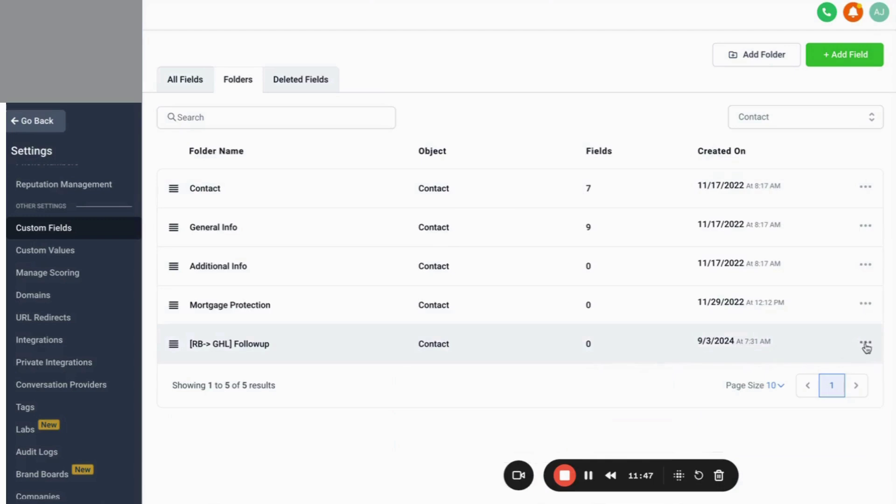
{"action": "left_click", "coordinate": [869, 343]}
{"action": "left_click", "coordinate": [839, 364]}
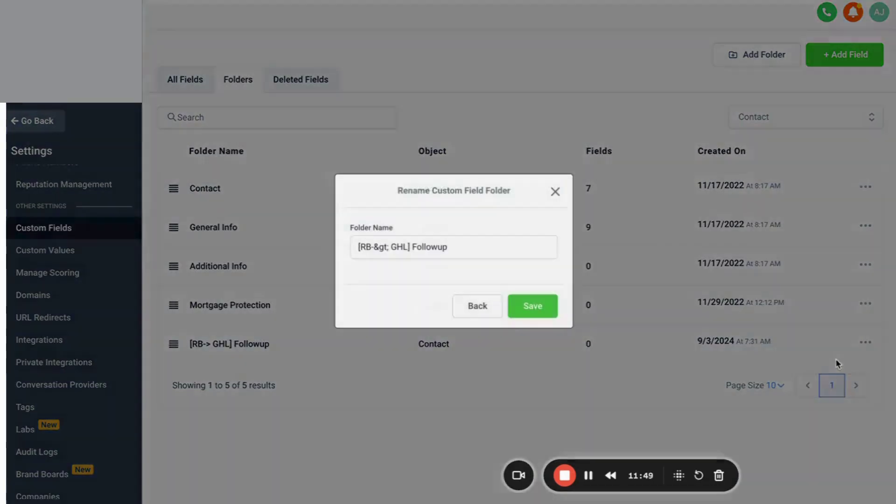
{"action": "left_click", "coordinate": [390, 249]}
{"action": "key", "text": "BackSpace"}
{"action": "key", "text": "BackSpace"}
{"action": "key", "text": "BackSpace"}
{"action": "key", "text": "BackSpace"}
{"action": "key", "text": "BackSpace"}
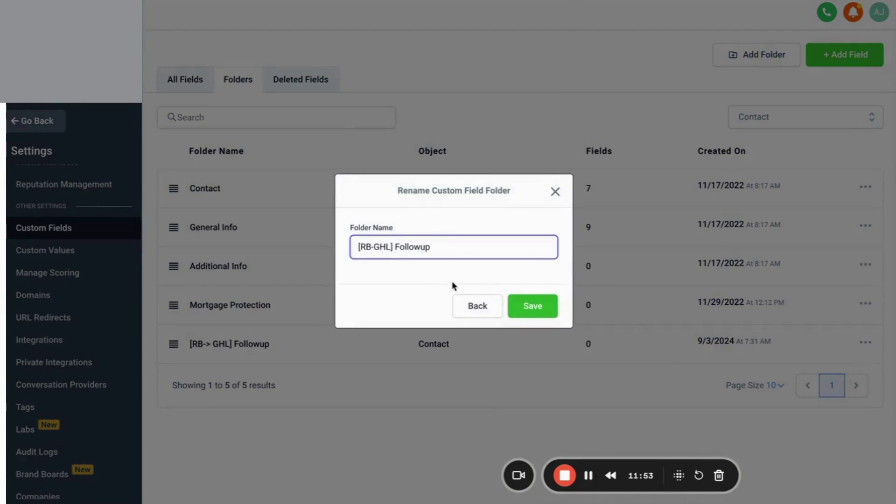
{"action": "type", "text": ">"}
{"action": "left_click", "coordinate": [535, 306]}
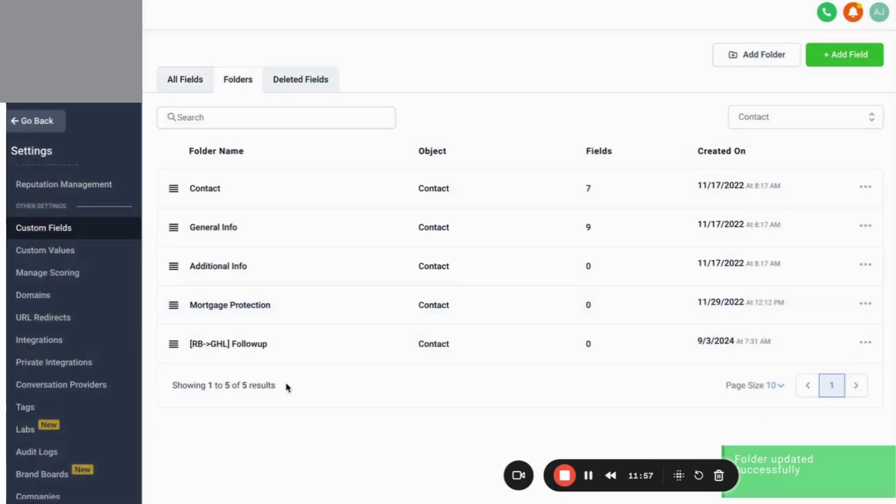
Start a new custom field in the [RB->GHL] Followup folder, then select Bid Proposal URL in Docs.
{"action": "left_click", "coordinate": [235, 350]}
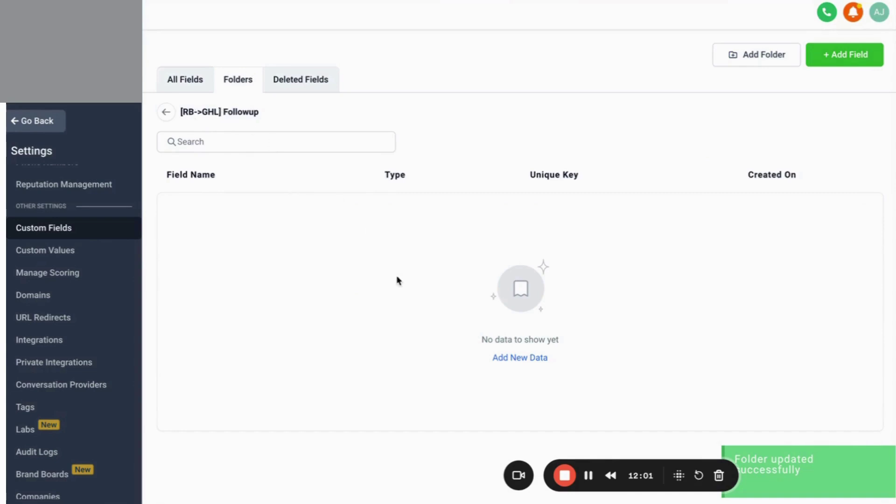
{"action": "left_click", "coordinate": [844, 65]}
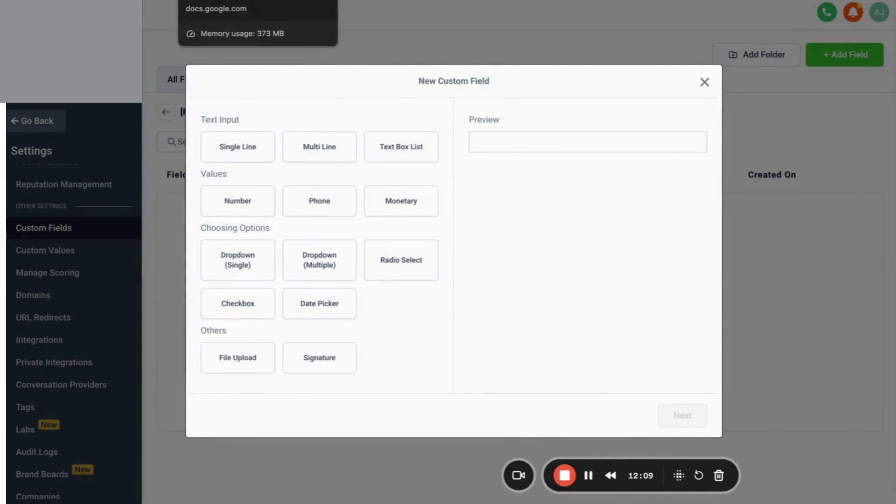
{"action": "left_click", "coordinate": [210, 0]}
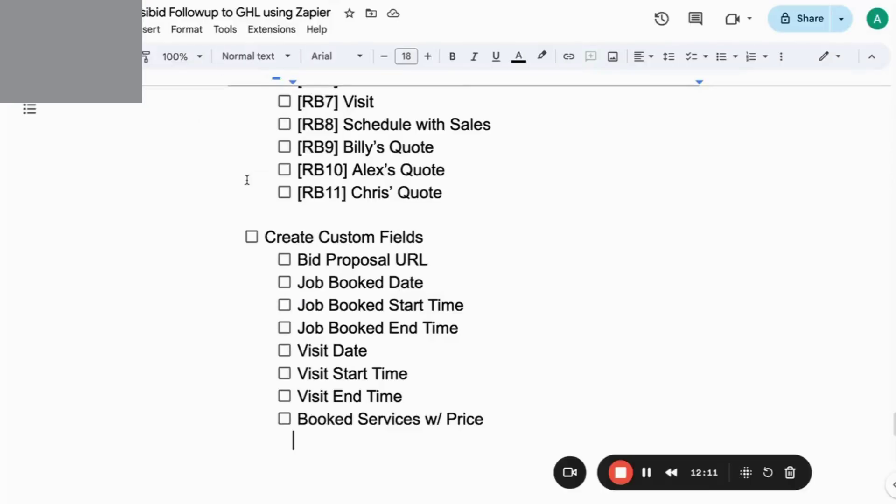
{"action": "triple_click", "coordinate": [328, 263]}
{"action": "key", "text": "super+c"}
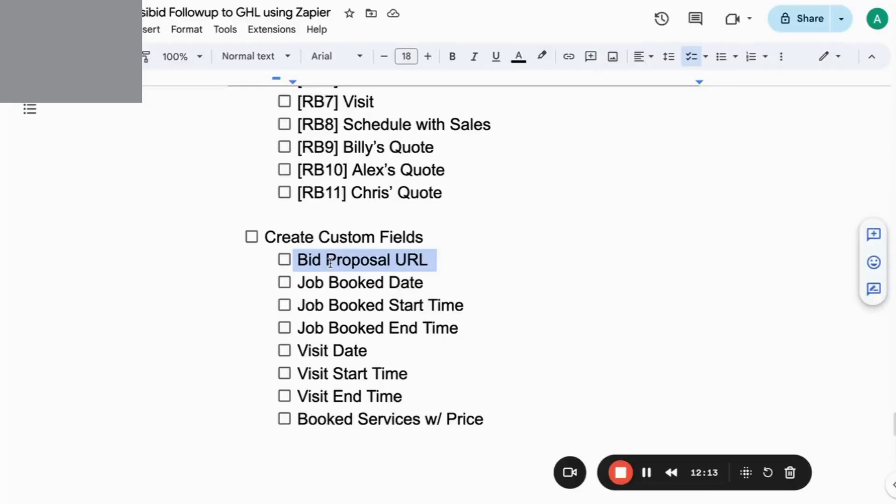
Copy the Job Booked, Visit and Booked Services w/ Price field names one by one.
{"action": "triple_click", "coordinate": [332, 280]}
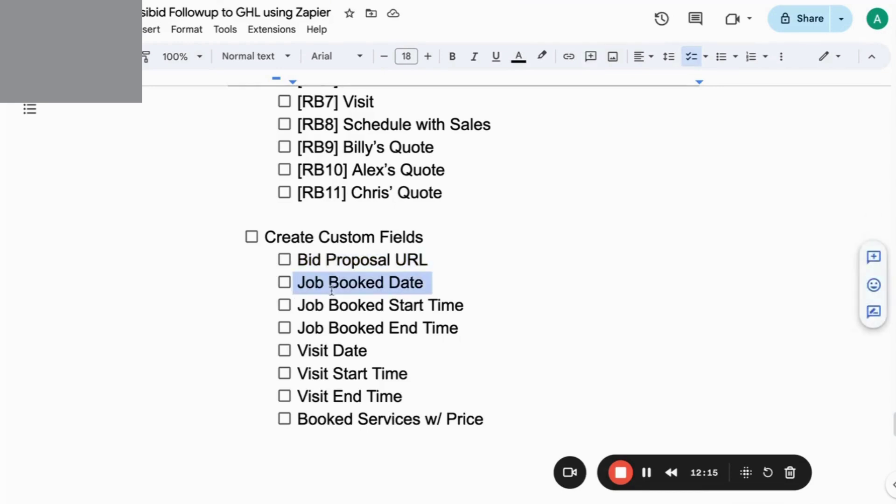
{"action": "triple_click", "coordinate": [332, 305]}
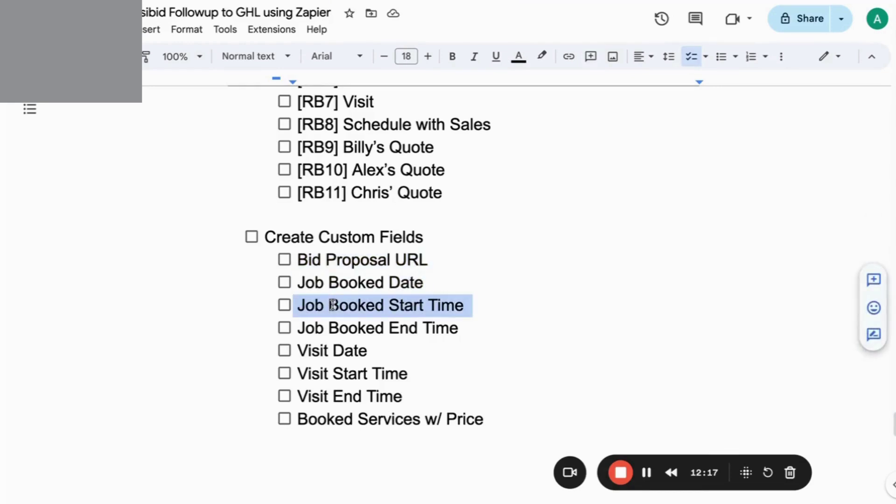
{"action": "triple_click", "coordinate": [341, 328]}
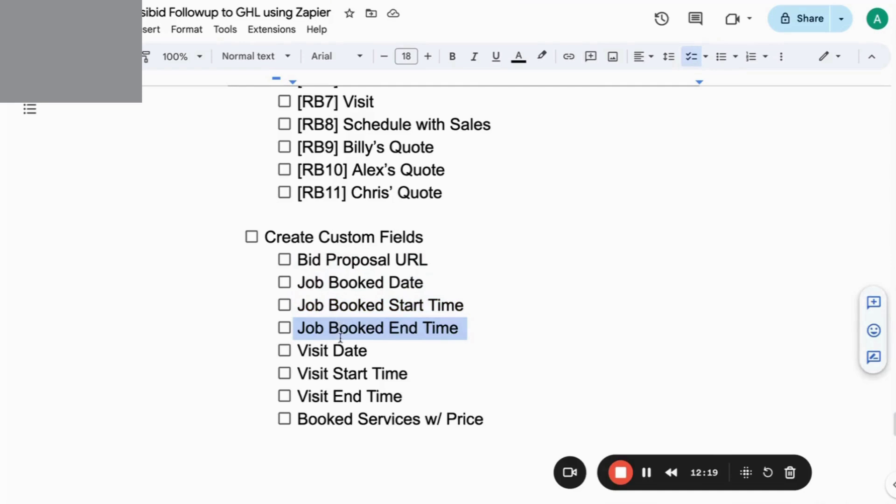
{"action": "double_click", "coordinate": [339, 348]}
{"action": "triple_click", "coordinate": [339, 347]}
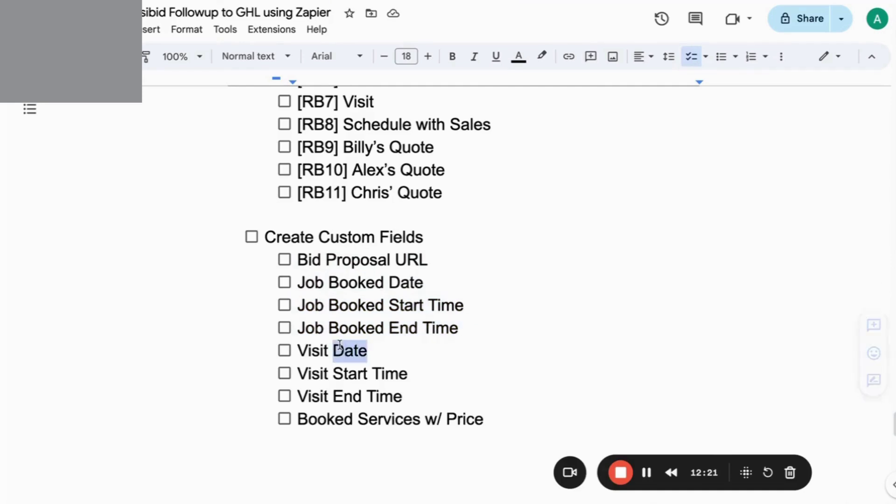
{"action": "triple_click", "coordinate": [340, 375]}
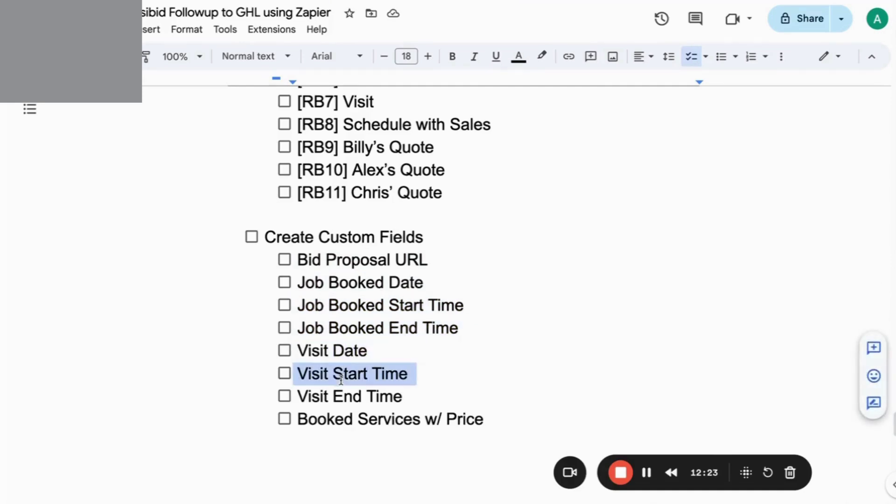
{"action": "triple_click", "coordinate": [342, 396]}
{"action": "triple_click", "coordinate": [346, 418]}
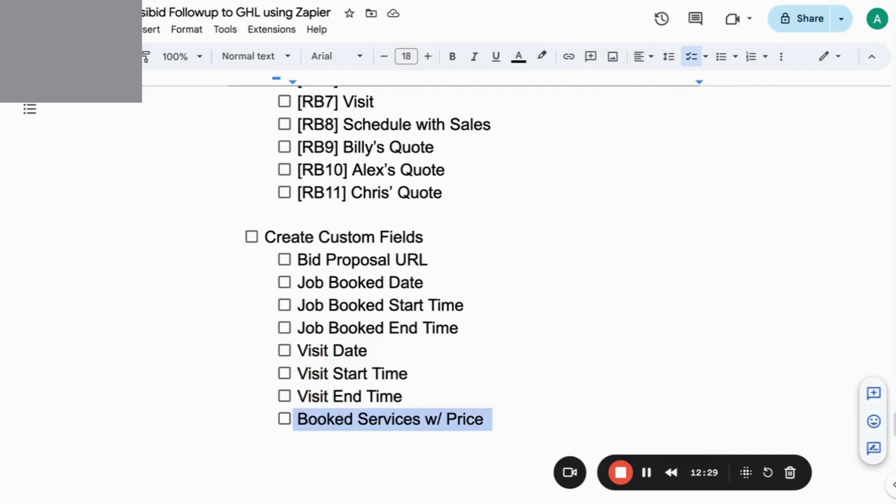
{"action": "key", "text": "alt+Tab"}
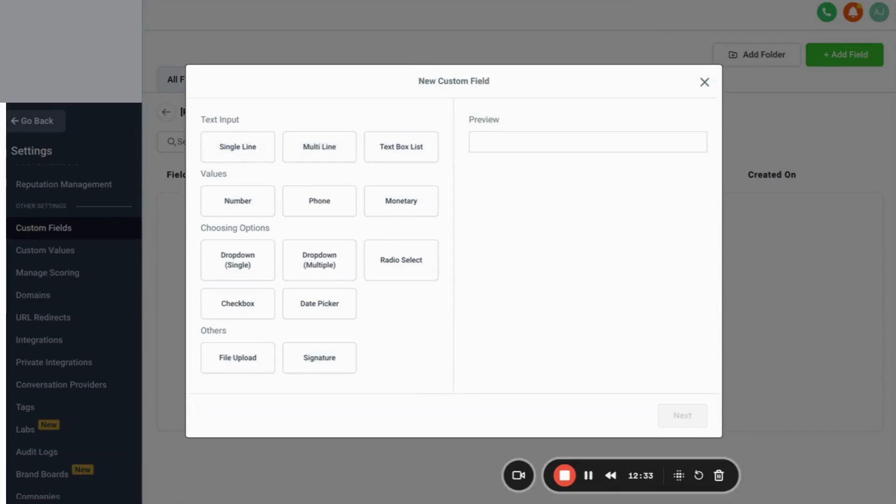
Create a Single Line custom field named 'Bid Proposal URL'.
{"action": "left_click", "coordinate": [244, 148]}
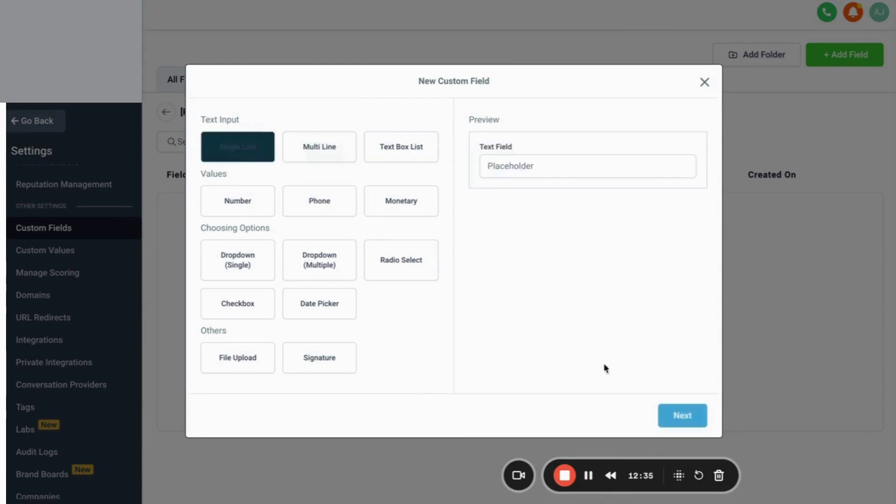
{"action": "left_click", "coordinate": [682, 415]}
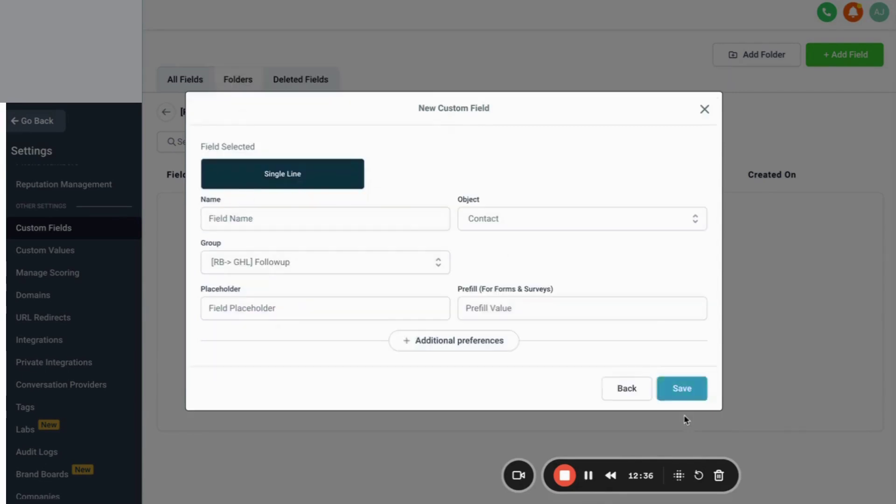
{"action": "left_click", "coordinate": [404, 220]}
{"action": "left_click", "coordinate": [600, 1]}
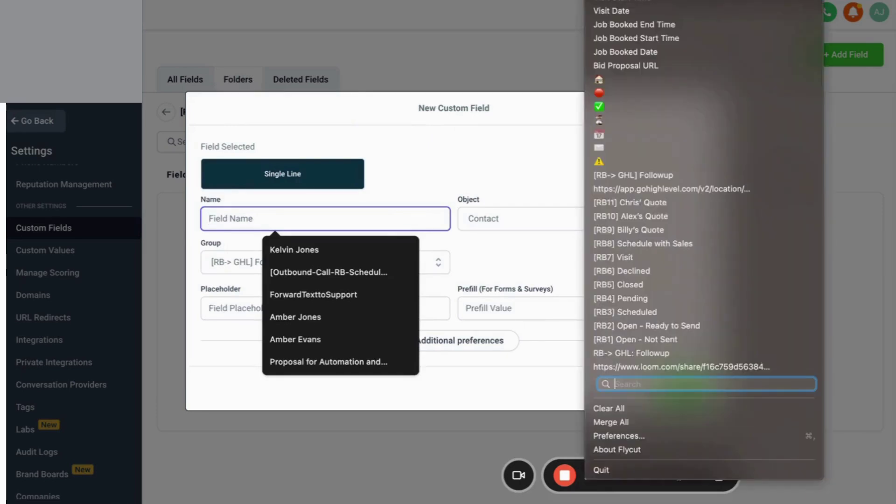
{"action": "left_click", "coordinate": [616, 66]}
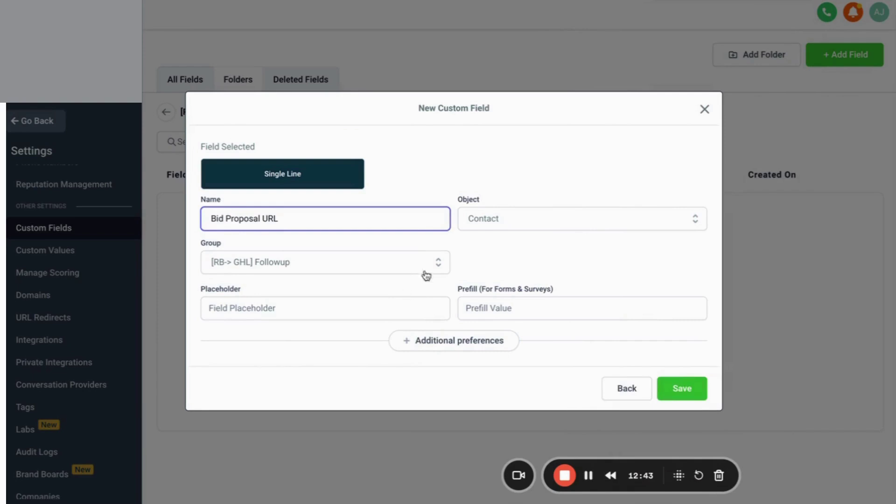
{"action": "left_click", "coordinate": [674, 396]}
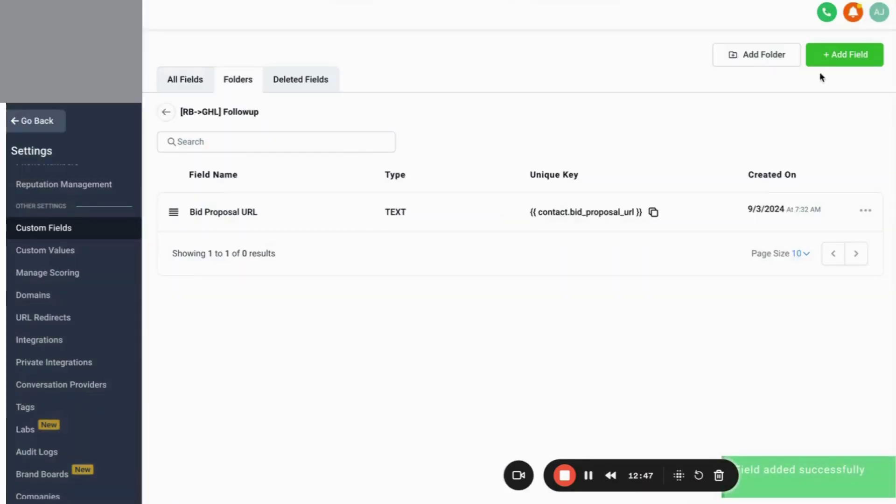
Create a Date Picker custom field named 'Job Booked Date'.
{"action": "left_click", "coordinate": [845, 54]}
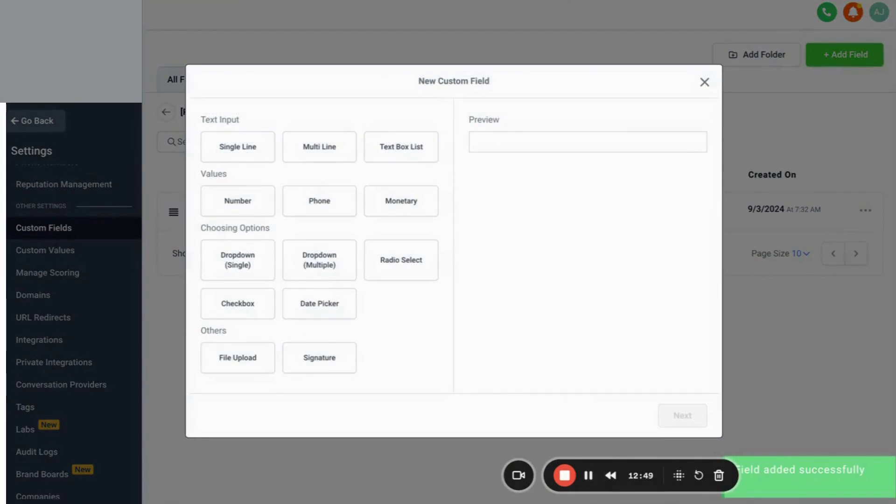
{"action": "key", "text": "super+shift+v"}
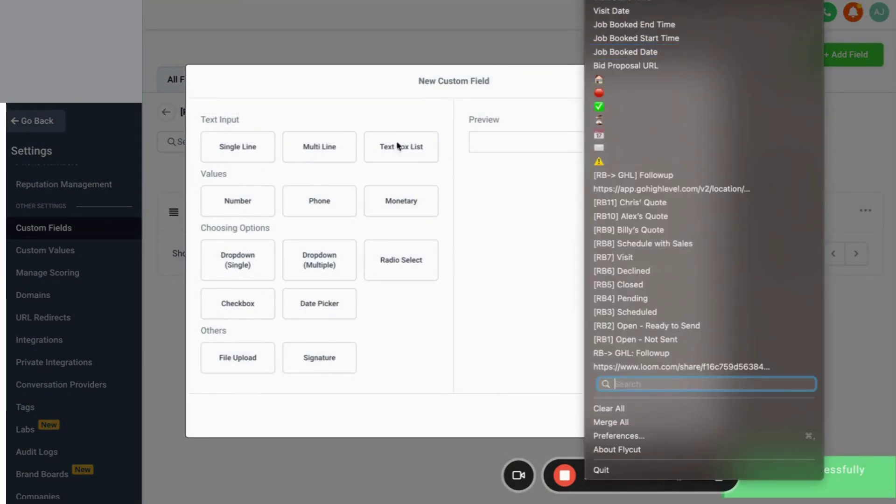
{"action": "left_click", "coordinate": [470, 231]}
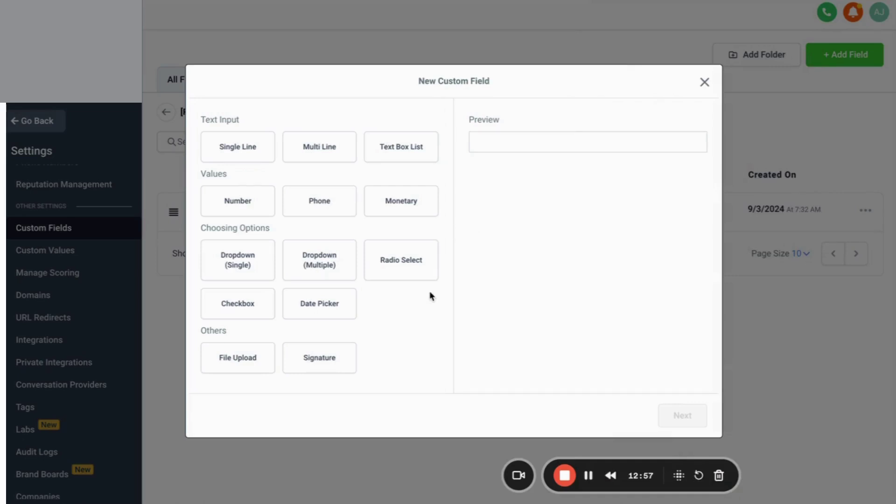
{"action": "left_click", "coordinate": [295, 263]}
{"action": "left_click", "coordinate": [303, 305]}
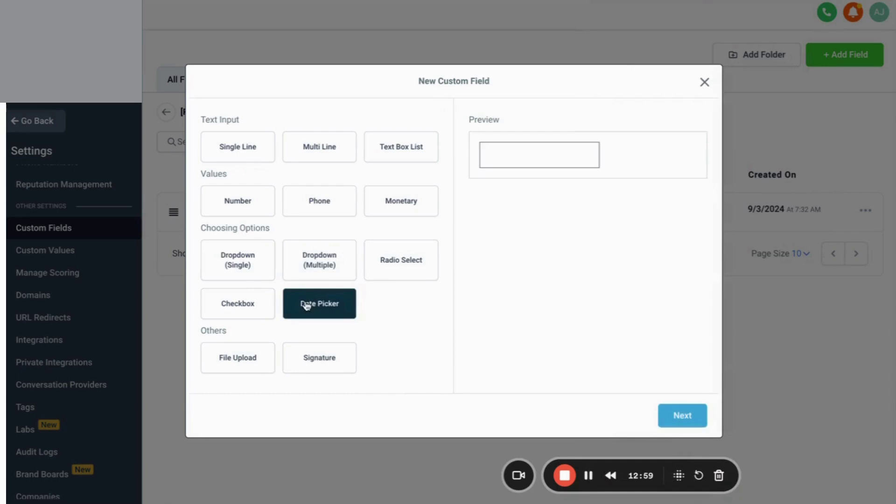
{"action": "left_click", "coordinate": [679, 421]}
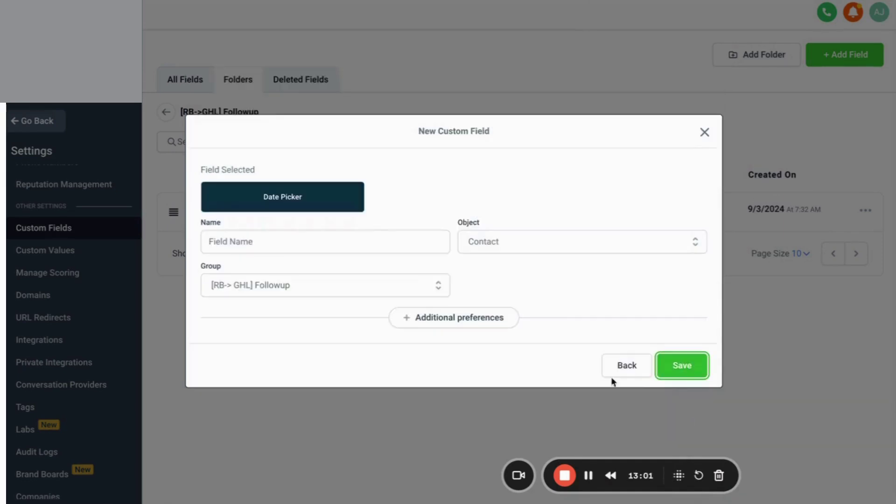
{"action": "left_click", "coordinate": [400, 234]}
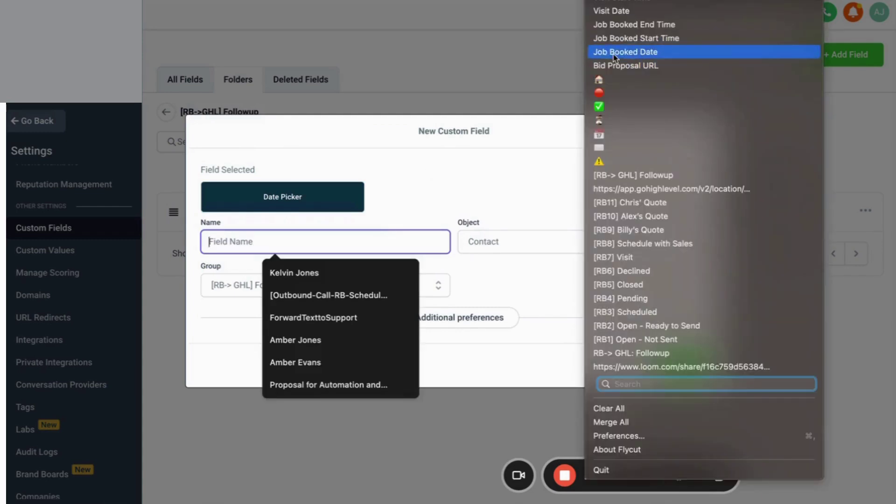
{"action": "left_click", "coordinate": [615, 57]}
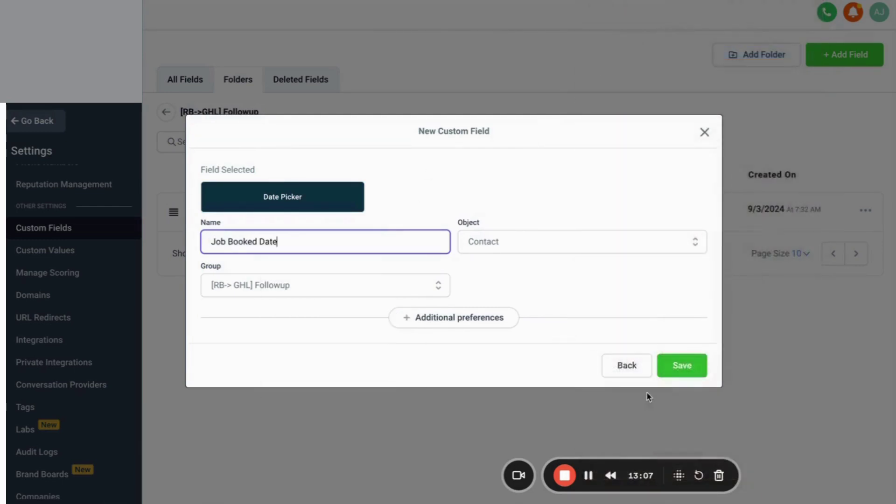
{"action": "left_click", "coordinate": [682, 369]}
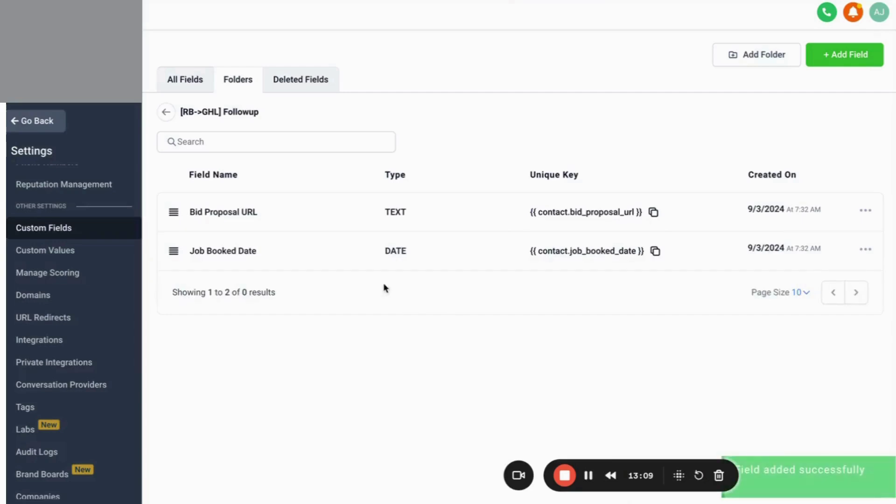
Create a Single Line custom field named 'Job Booked Start Time'.
{"action": "left_click", "coordinate": [848, 61]}
{"action": "left_click", "coordinate": [258, 144]}
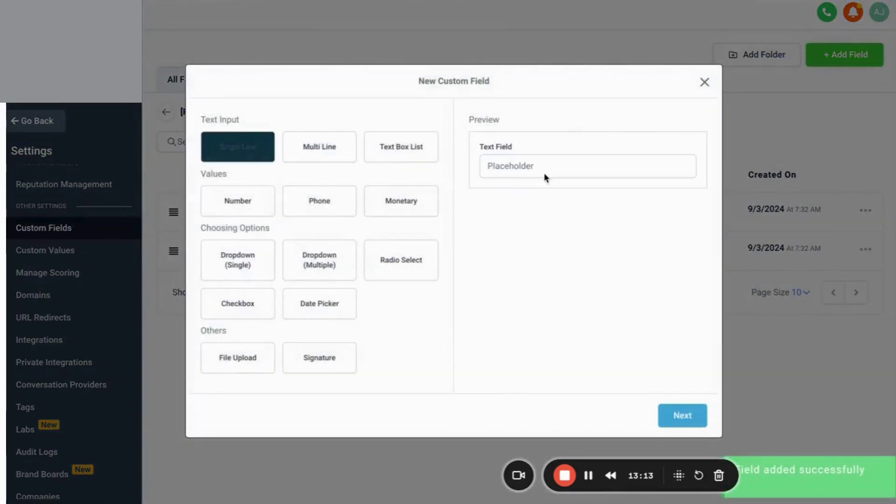
{"action": "left_click", "coordinate": [683, 415]}
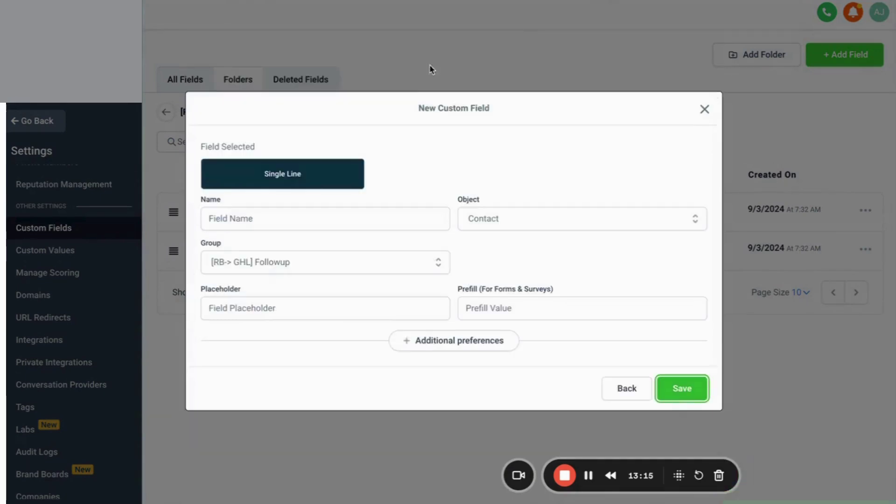
{"action": "left_click", "coordinate": [366, 225]}
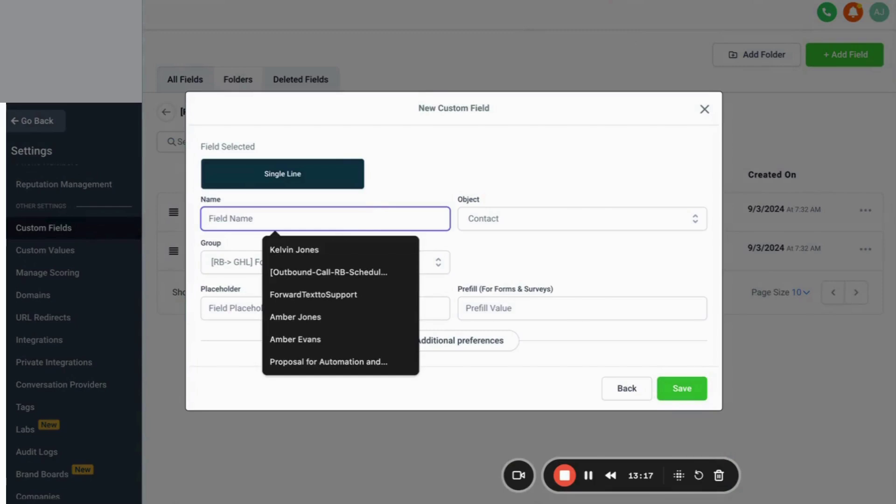
{"action": "key", "text": "super+shift+c"}
{"action": "key", "text": "Down"}
{"action": "key", "text": "Down"}
{"action": "key", "text": "Return"}
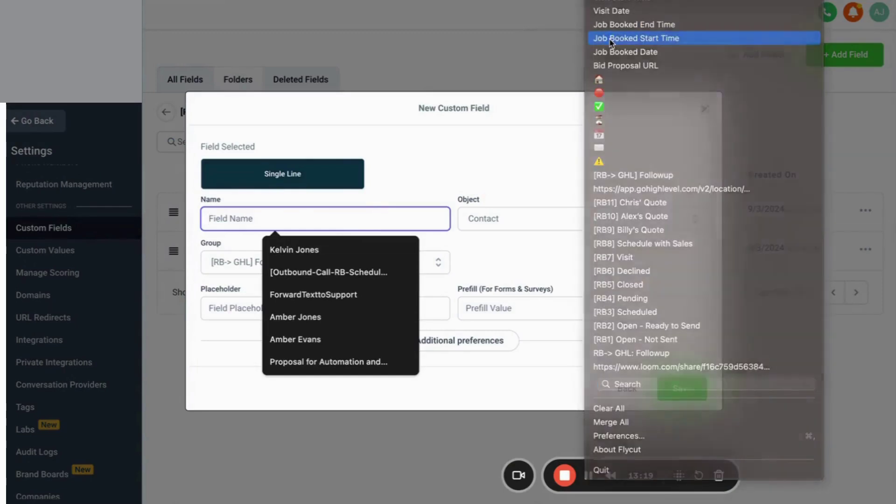
{"action": "left_click", "coordinate": [682, 392]}
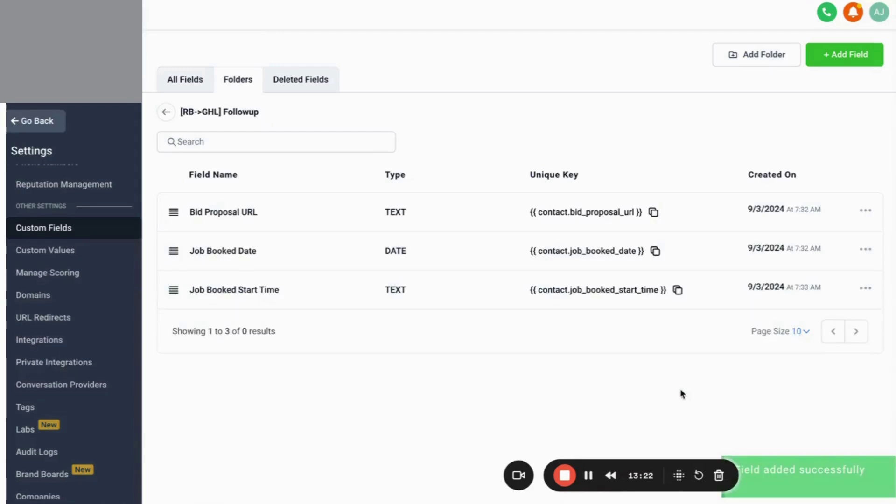
Create a Single Line custom field named 'Job Booked End Time'.
{"action": "left_click", "coordinate": [846, 60]}
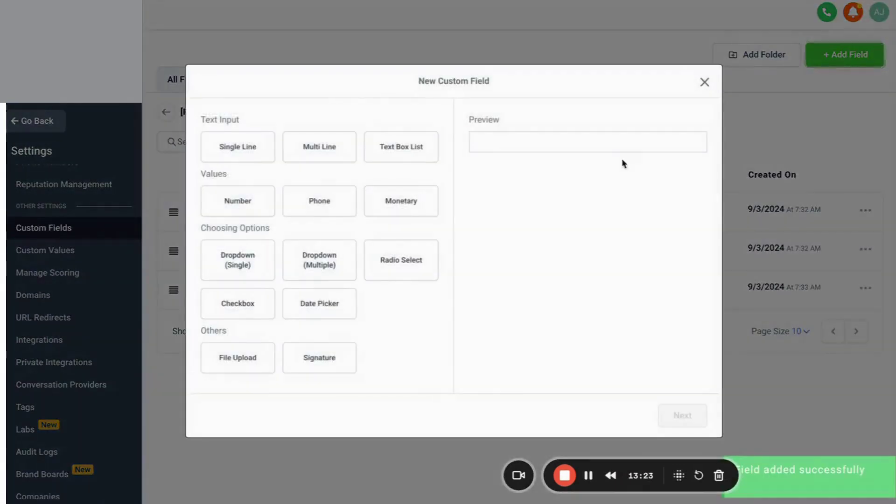
{"action": "left_click", "coordinate": [238, 149]}
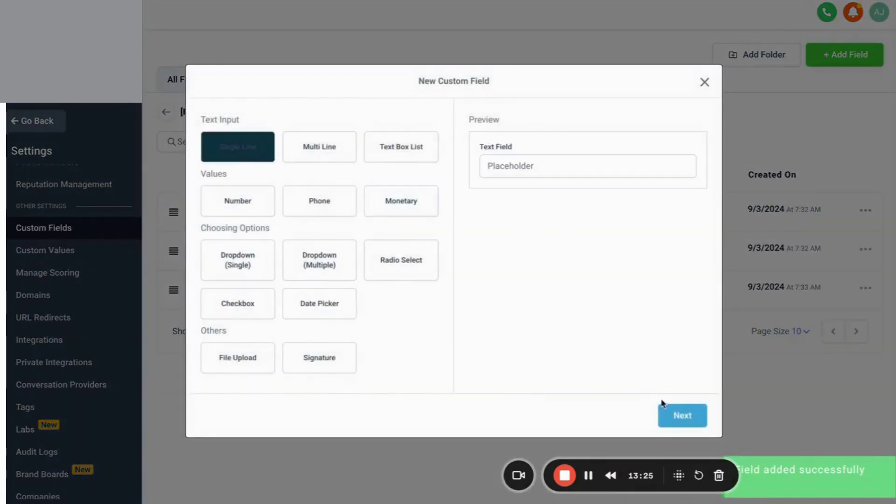
{"action": "left_click", "coordinate": [664, 405]}
{"action": "left_click", "coordinate": [443, 214]}
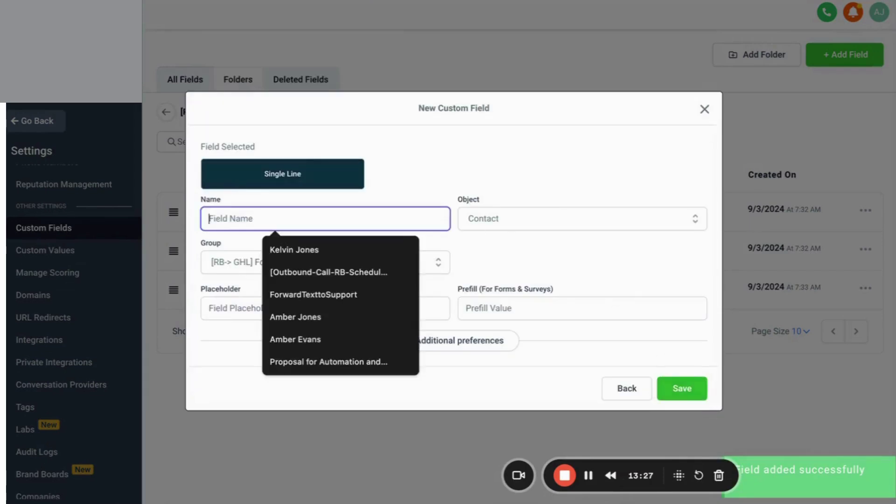
{"action": "left_click", "coordinate": [595, 0]}
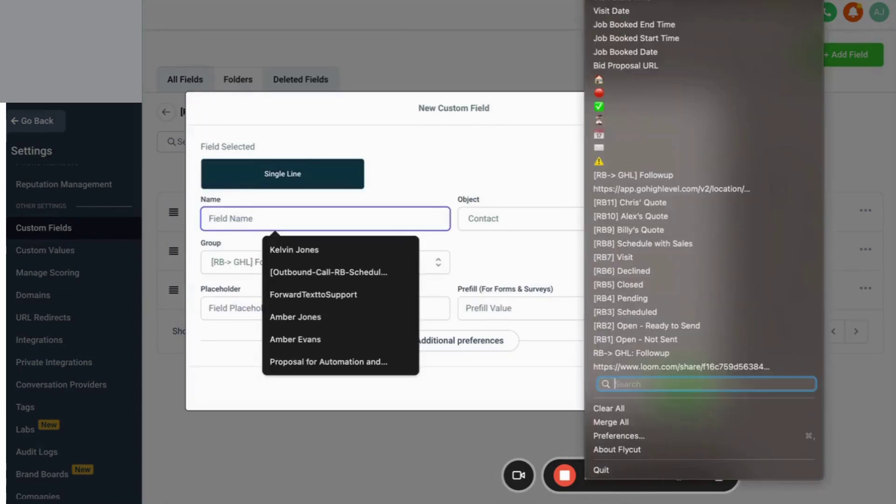
{"action": "left_click", "coordinate": [613, 26]}
{"action": "left_click", "coordinate": [681, 398]}
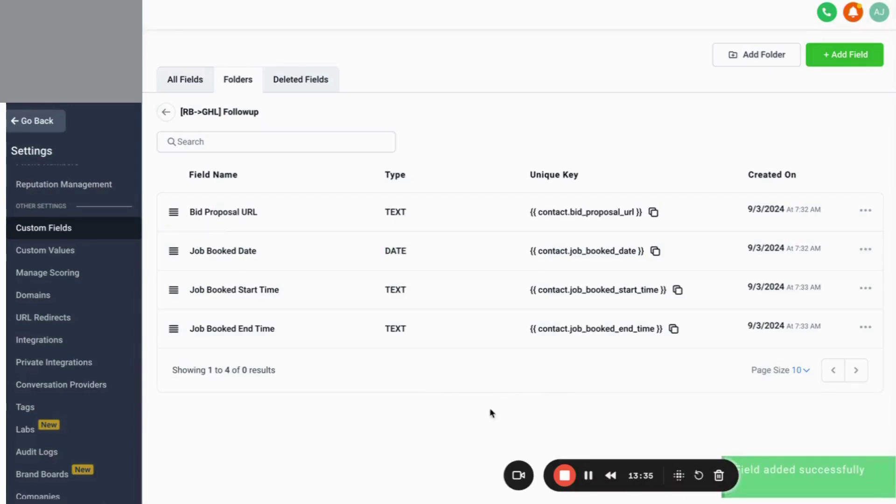
Take a screenshot of the followup folder's custom fields table.
{"action": "left_click", "coordinate": [589, 476]}
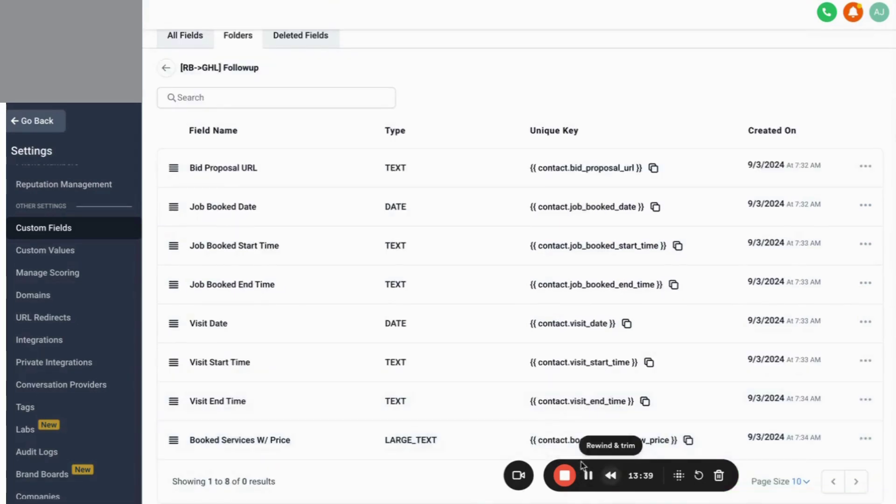
{"action": "left_click_drag", "start_coordinate": [588, 476], "coordinate": [734, 502]}
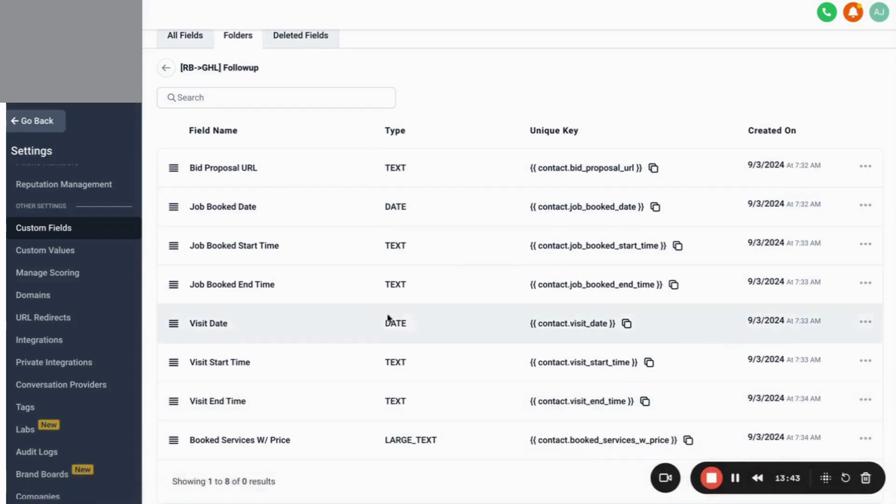
{"action": "key", "text": "super+shift+4"}
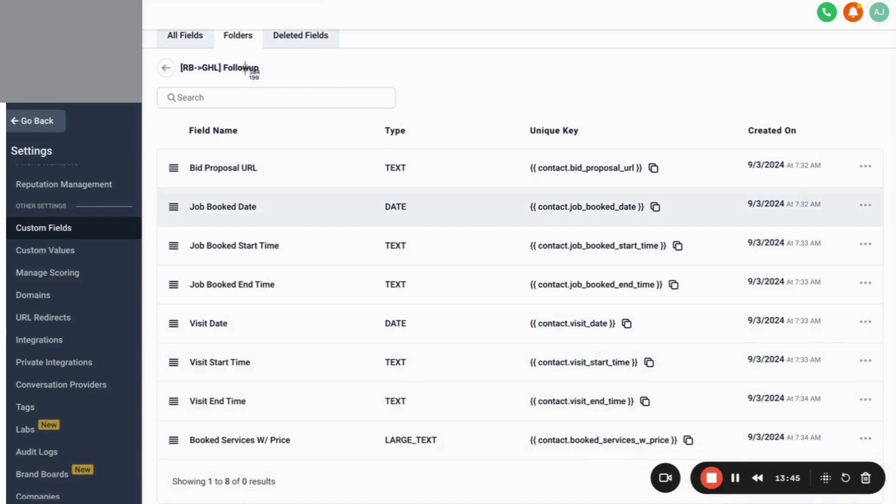
{"action": "left_click_drag", "start_coordinate": [159, 112], "coordinate": [485, 463]}
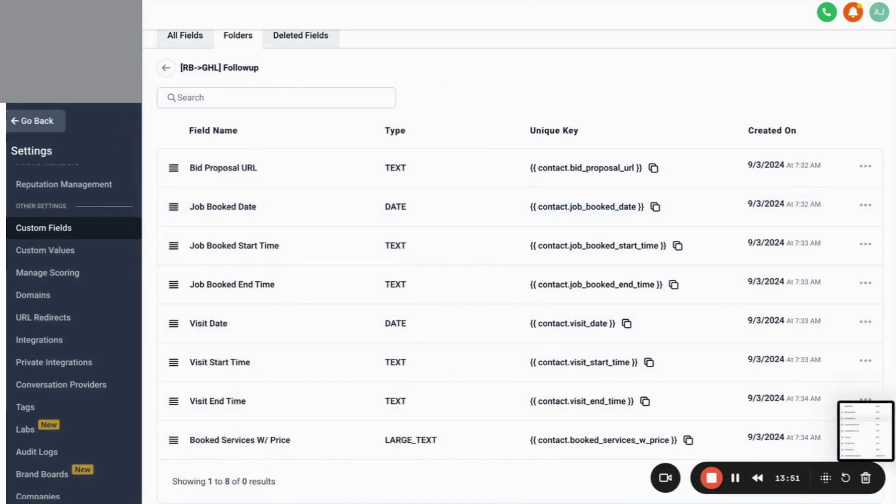
{"action": "key", "text": "ctrl+Tab"}
Add a plain, unindented empty line below the Create Custom Fields checklist.
{"action": "left_click", "coordinate": [523, 418]}
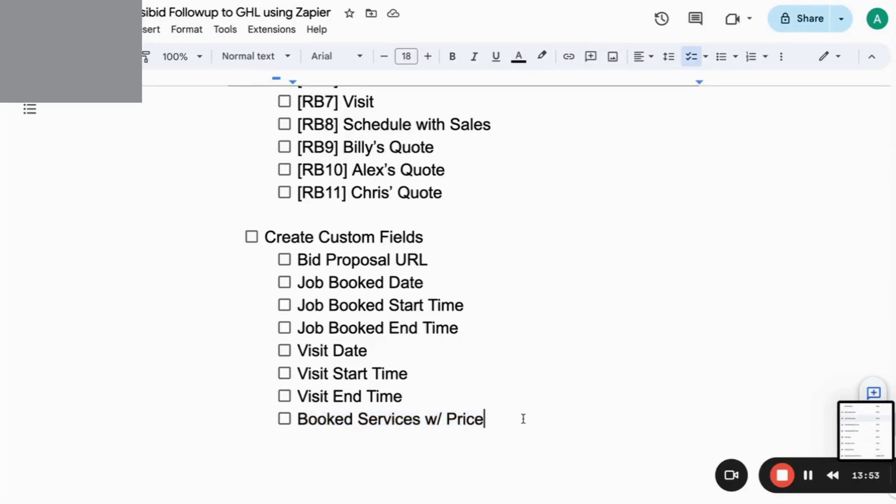
{"action": "key", "text": "Return"}
{"action": "key", "text": "shift+Tab"}
{"action": "key", "text": "Return"}
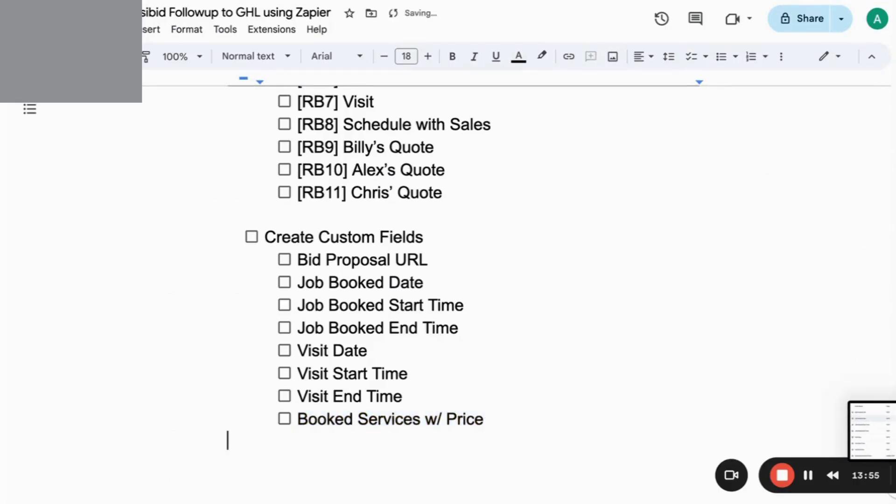
Insert the newest Desktop screenshot of the field table into the document.
{"action": "left_click", "coordinate": [155, 29]}
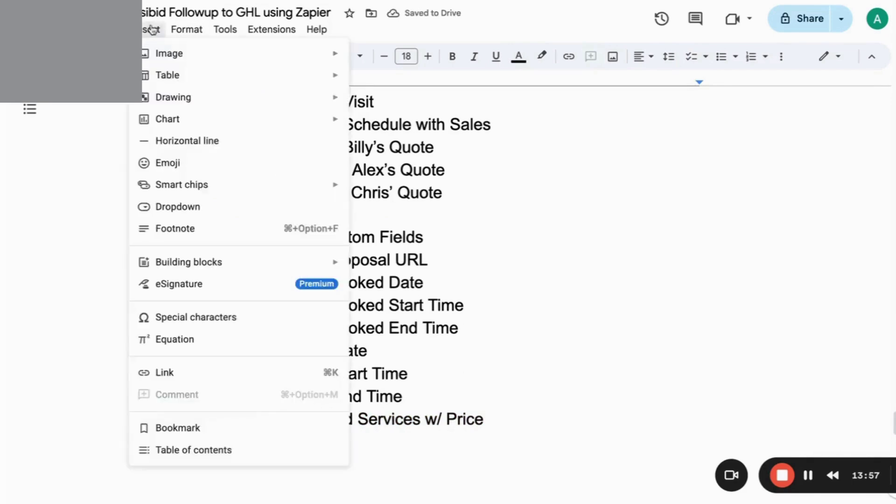
{"action": "left_click", "coordinate": [272, 29]}
{"action": "mouse_move", "coordinate": [406, 49]}
{"action": "left_click", "coordinate": [151, 29]}
{"action": "mouse_move", "coordinate": [276, 50]}
{"action": "left_click", "coordinate": [372, 60]}
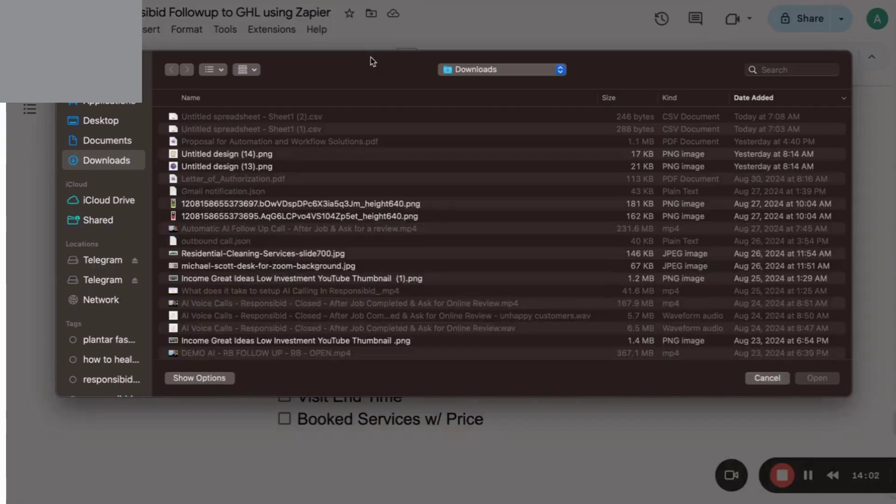
{"action": "left_click", "coordinate": [112, 140]}
{"action": "left_click", "coordinate": [107, 122]}
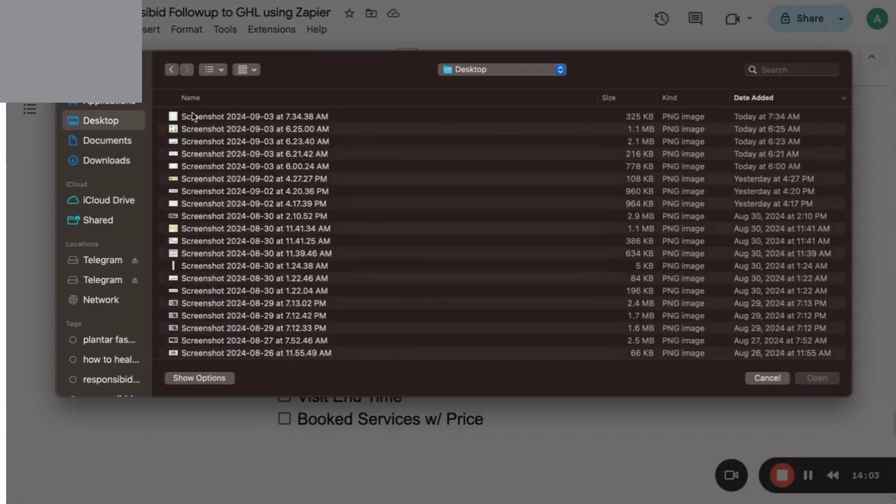
{"action": "double_click", "coordinate": [196, 117]}
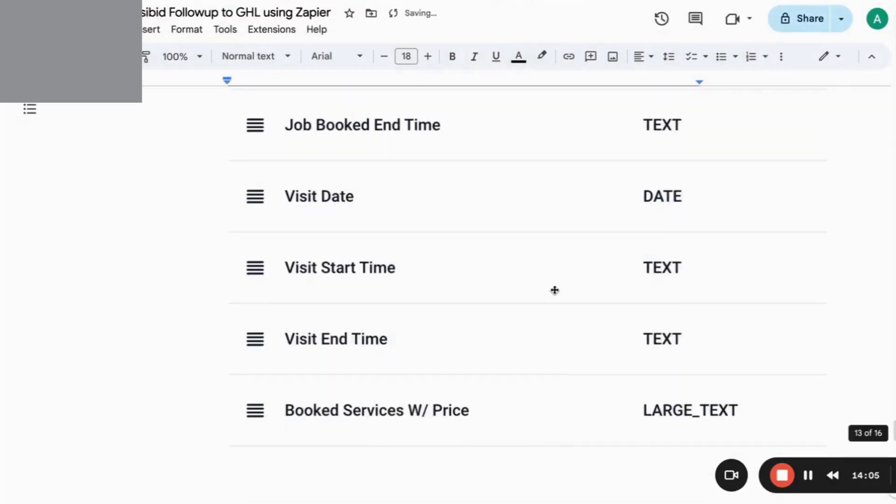
Shrink the inserted screenshot to a smaller size under the checklist.
{"action": "left_click", "coordinate": [554, 290]}
{"action": "left_click_drag", "start_coordinate": [792, 427], "coordinate": [551, 161]}
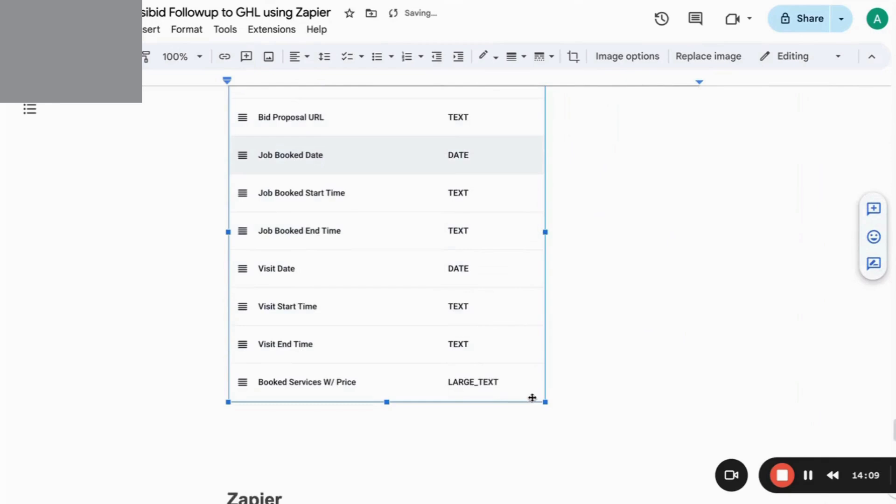
{"action": "left_click_drag", "start_coordinate": [545, 402], "coordinate": [490, 357]}
{"action": "scroll", "coordinate": [598, 259], "scroll_direction": "up", "scroll_amount": 6}
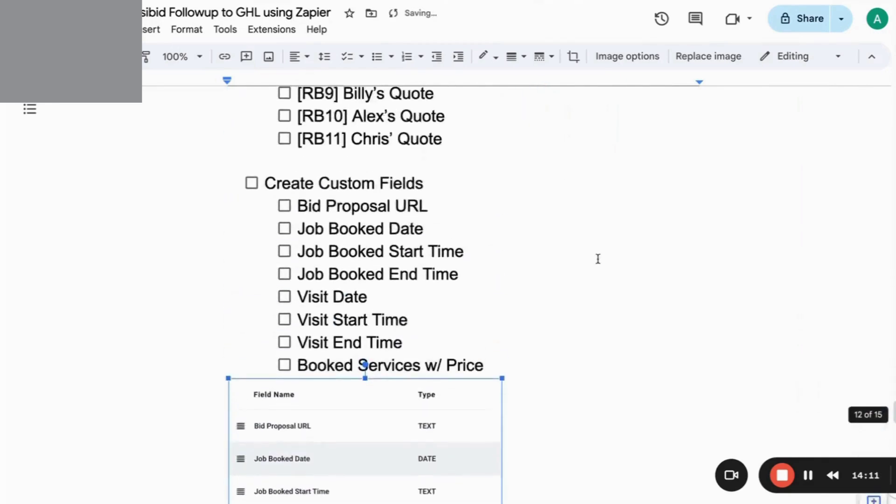
{"action": "scroll", "coordinate": [597, 259], "scroll_direction": "down", "scroll_amount": 1}
{"action": "double_click", "coordinate": [494, 301]}
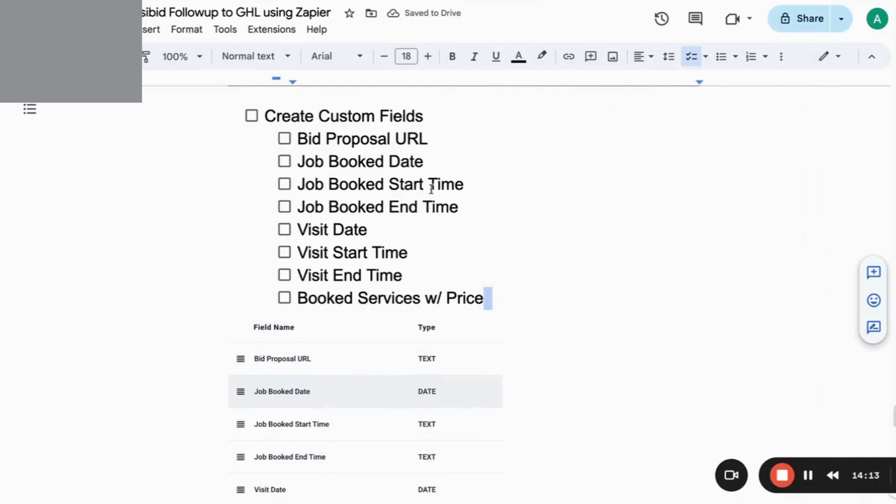
{"action": "scroll", "coordinate": [397, 342], "scroll_direction": "down", "scroll_amount": 5}
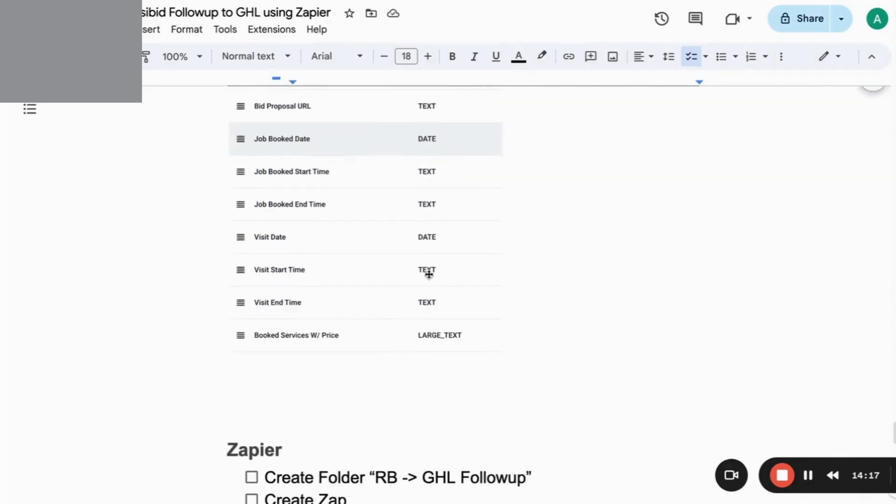
{"action": "scroll", "coordinate": [452, 235], "scroll_direction": "up", "scroll_amount": 5}
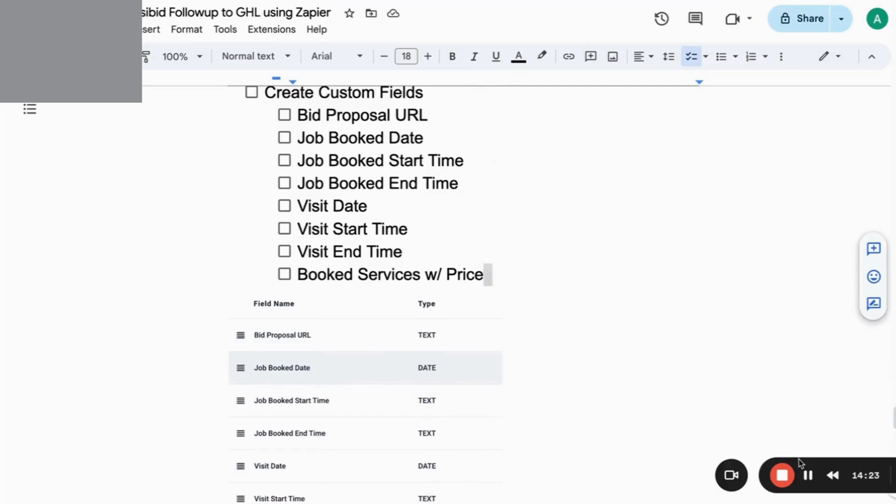
{"action": "left_click_drag", "start_coordinate": [799, 459], "coordinate": [601, 324]}
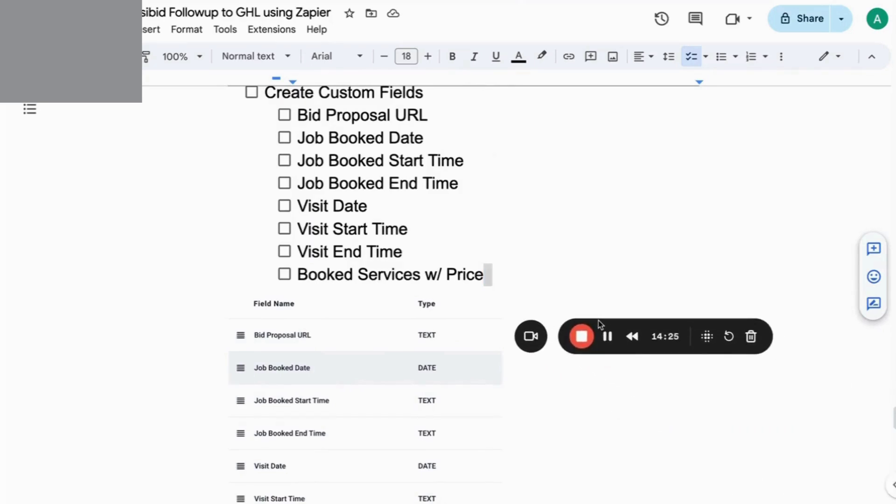
{"action": "left_click", "coordinate": [582, 338]}
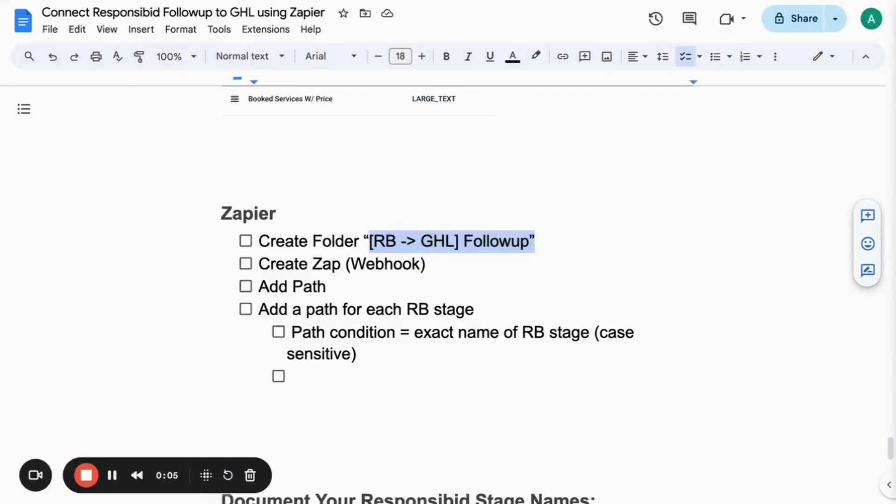
{"action": "key", "text": "ctrl+Tab"}
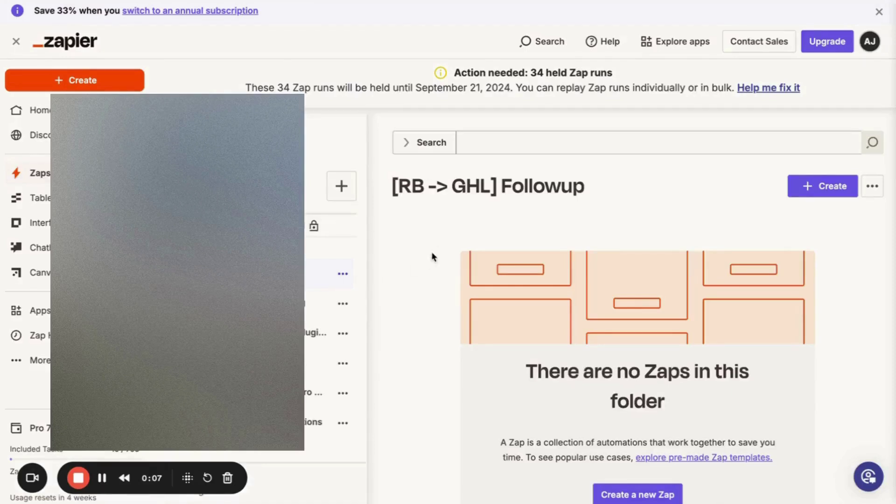
Create a new Zap inside the [RB -> GHL] Followup folder.
{"action": "left_click", "coordinate": [808, 186]}
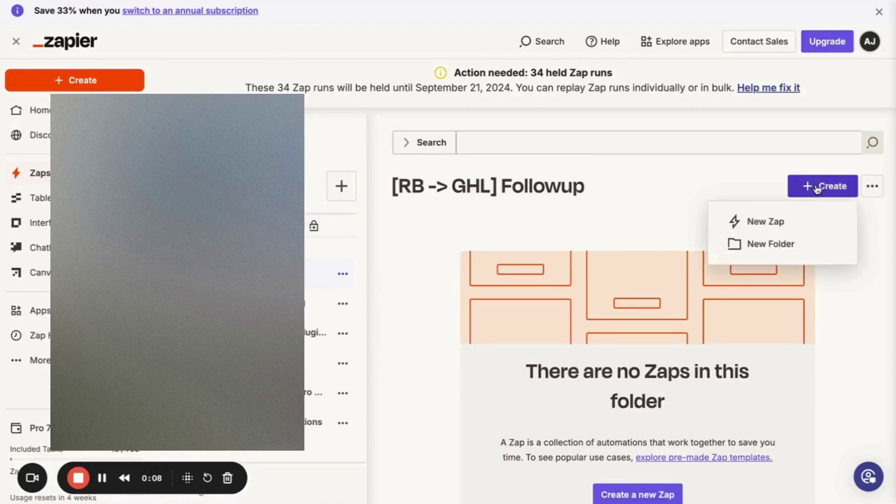
{"action": "left_click", "coordinate": [770, 233]}
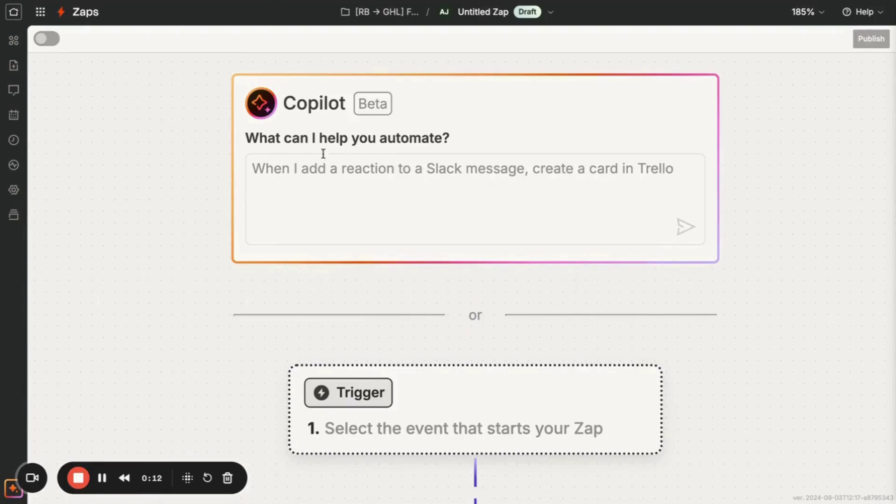
{"action": "scroll", "coordinate": [387, 376], "scroll_direction": "down", "scroll_amount": 1}
{"action": "scroll", "coordinate": [578, 285], "scroll_direction": "down", "scroll_amount": 1}
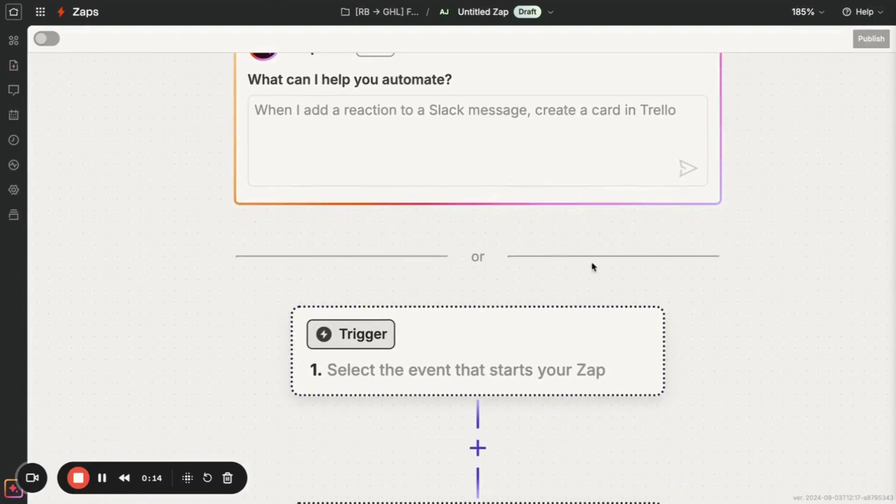
{"action": "left_click", "coordinate": [886, 3]}
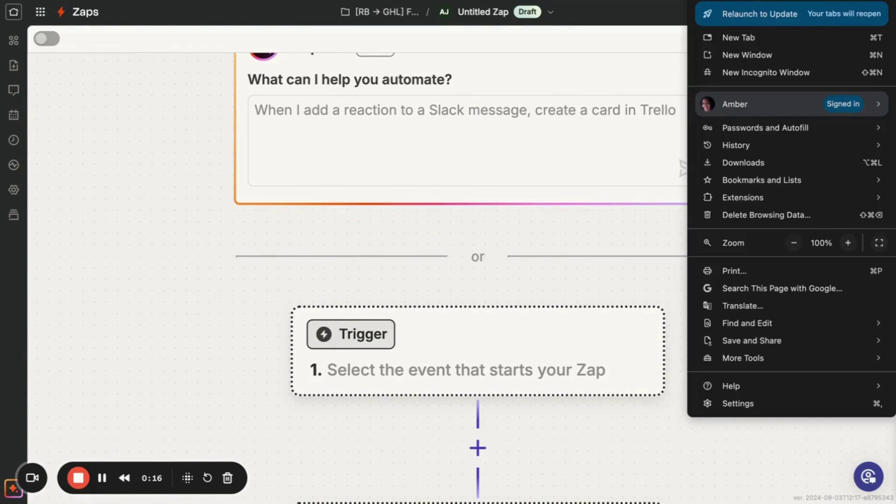
{"action": "left_click", "coordinate": [592, 198]}
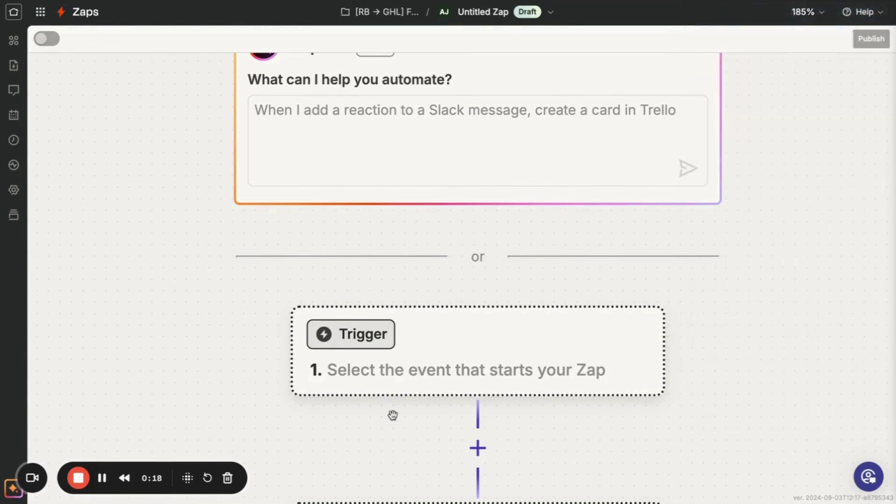
{"action": "scroll", "coordinate": [392, 415], "scroll_direction": "down", "scroll_amount": 3}
{"action": "scroll", "coordinate": [392, 416], "scroll_direction": "up", "scroll_amount": 4}
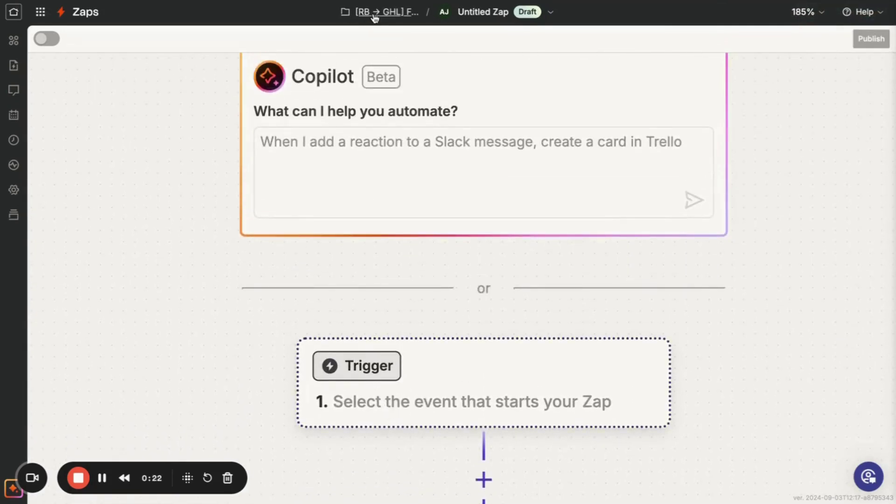
Rename the Zap to '[RB → GHL] Followup'.
{"action": "left_click", "coordinate": [444, 13]}
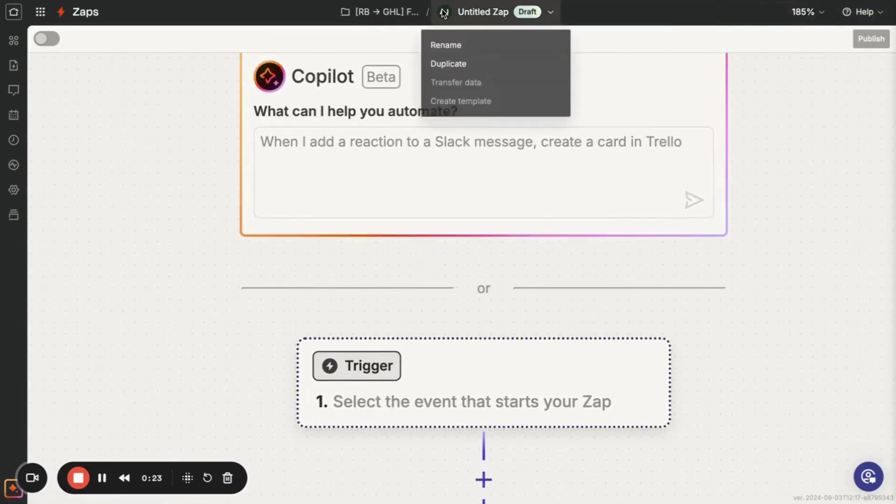
{"action": "left_click", "coordinate": [437, 48]}
{"action": "type", "text": "[RB → GHL] Followup"}
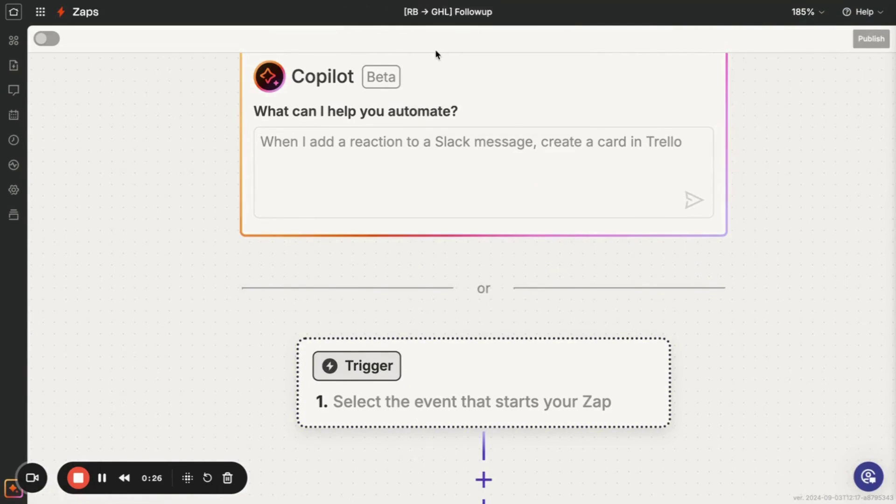
{"action": "key", "text": "Return"}
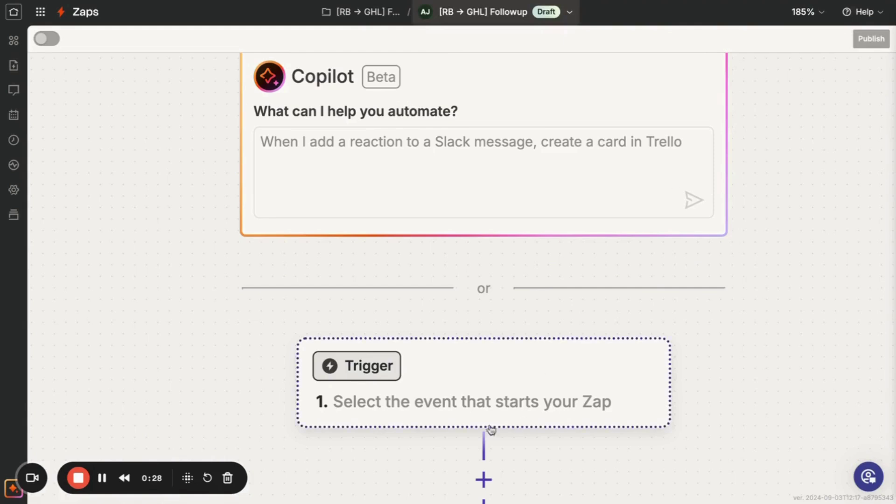
{"action": "scroll", "coordinate": [423, 466], "scroll_direction": "down", "scroll_amount": 2}
{"action": "left_click", "coordinate": [373, 336]}
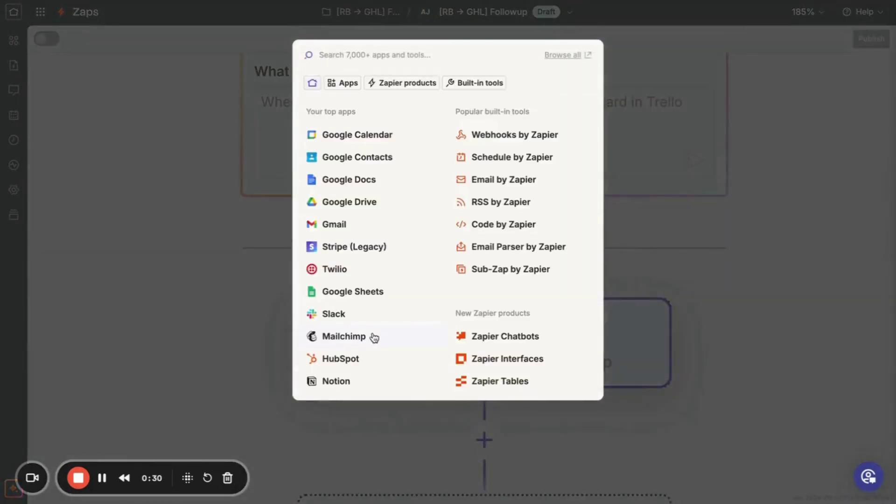
Set Webhooks by Zapier as the Zap's trigger app.
{"action": "key", "text": "Escape"}
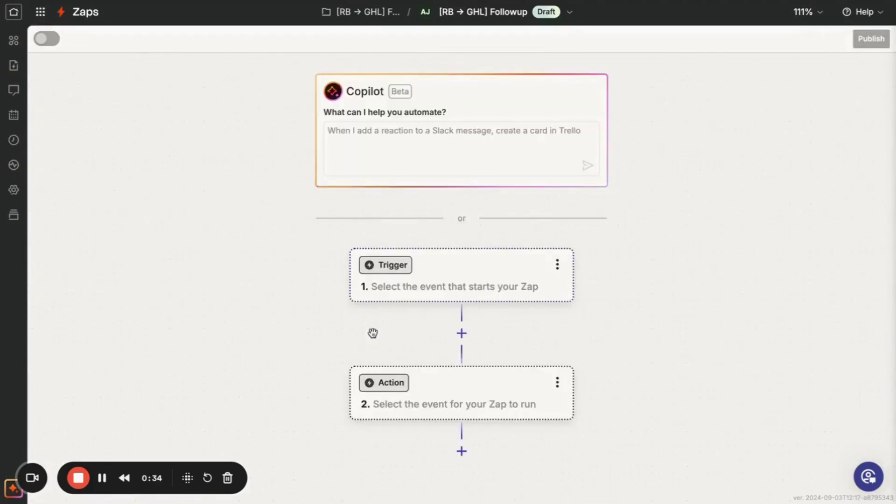
{"action": "left_click", "coordinate": [401, 269]}
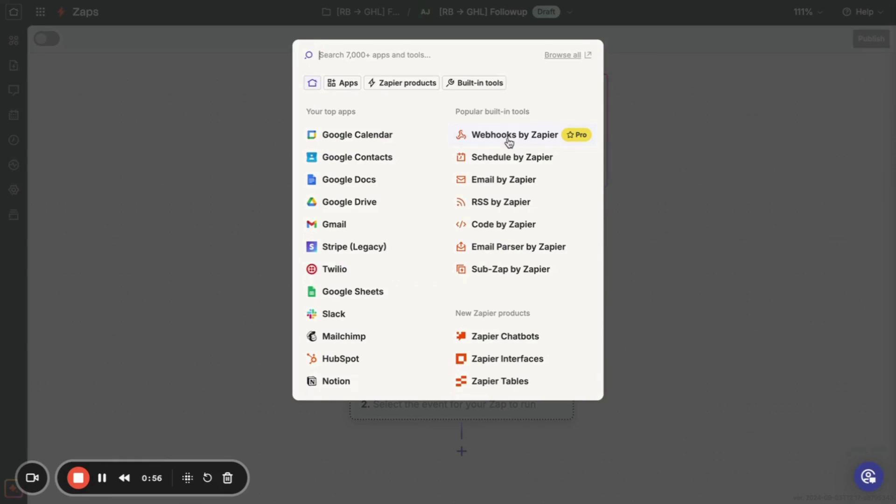
{"action": "left_click", "coordinate": [509, 140]}
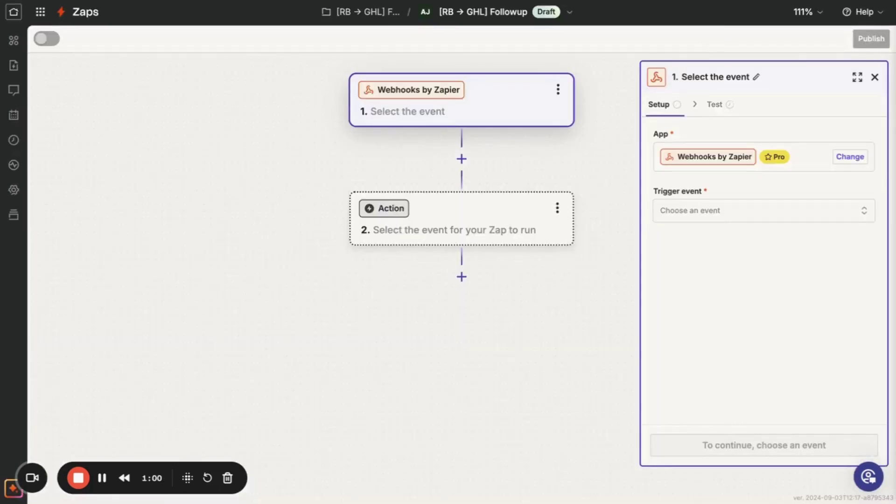
Search Google for 'responsibid zapier' in a new tab.
{"action": "key", "text": "ctrl+t"}
{"action": "type", "text": "respon"}
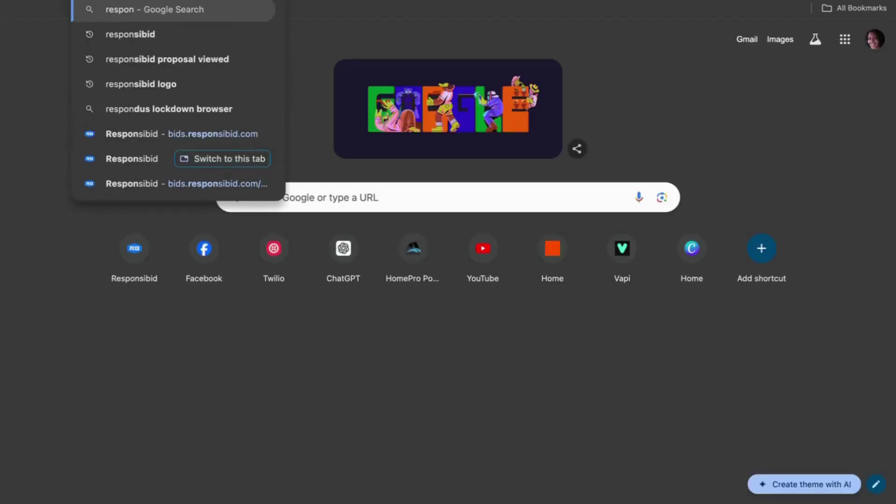
{"action": "type", "text": "sibid zapier"}
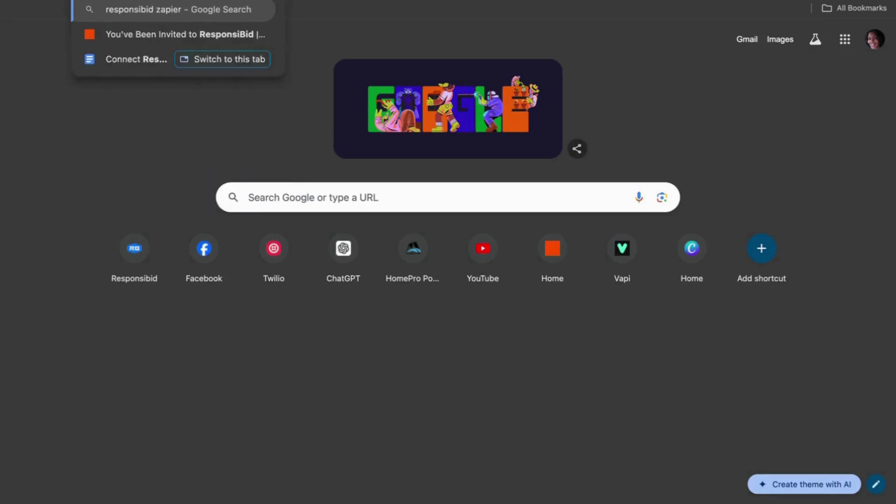
{"action": "key", "text": "Return"}
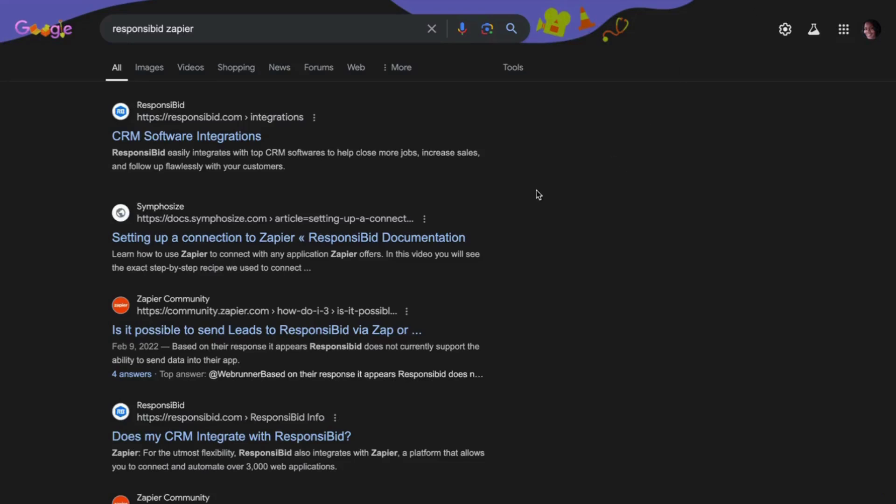
Read ResponsiBid's 'Setting Up A Connection To Zapier' help article.
{"action": "left_click", "coordinate": [226, 138]}
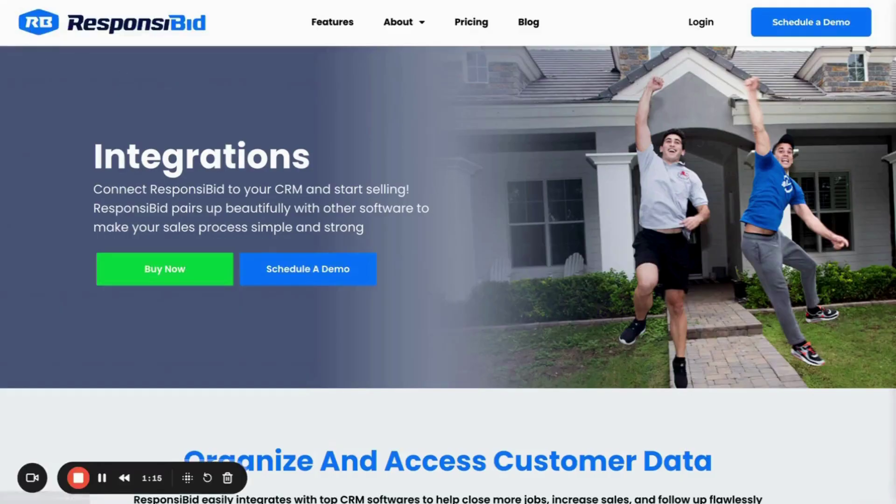
{"action": "key", "text": "alt+Left"}
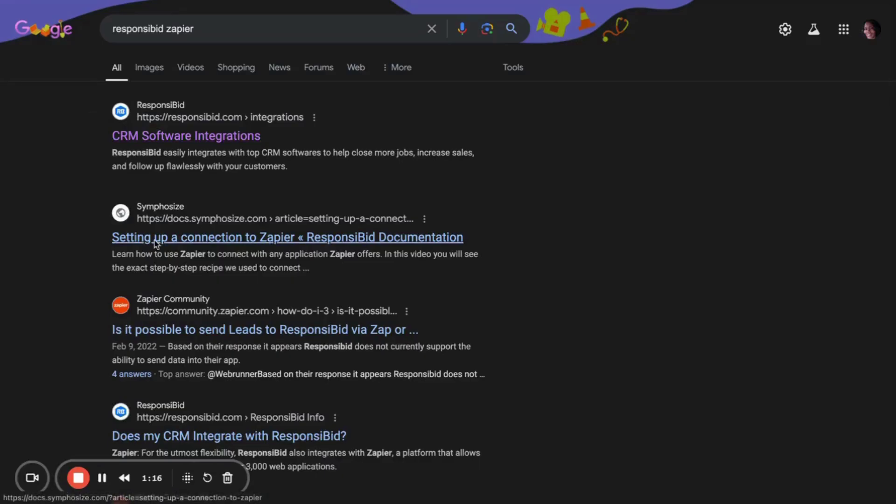
{"action": "left_click", "coordinate": [155, 238]}
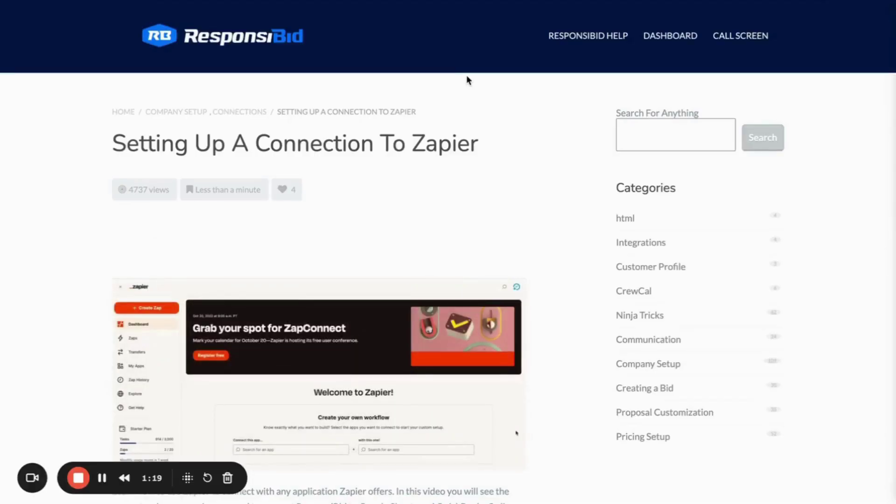
{"action": "scroll", "coordinate": [432, 226], "scroll_direction": "down", "scroll_amount": 7}
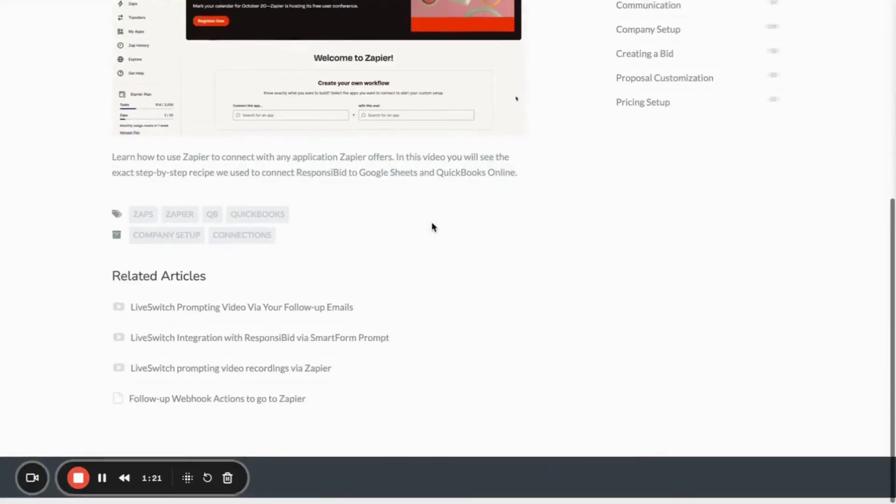
{"action": "scroll", "coordinate": [432, 226], "scroll_direction": "up", "scroll_amount": 6}
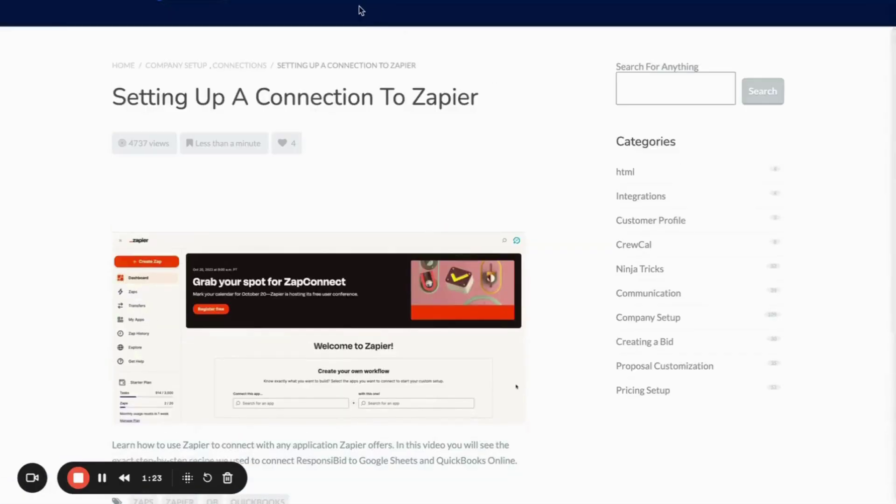
Follow the Zapier invite link in ResponsiBid's Zapier.com connection settings.
{"action": "key", "text": "alt+Tab"}
{"action": "scroll", "coordinate": [364, 334], "scroll_direction": "down", "scroll_amount": 7}
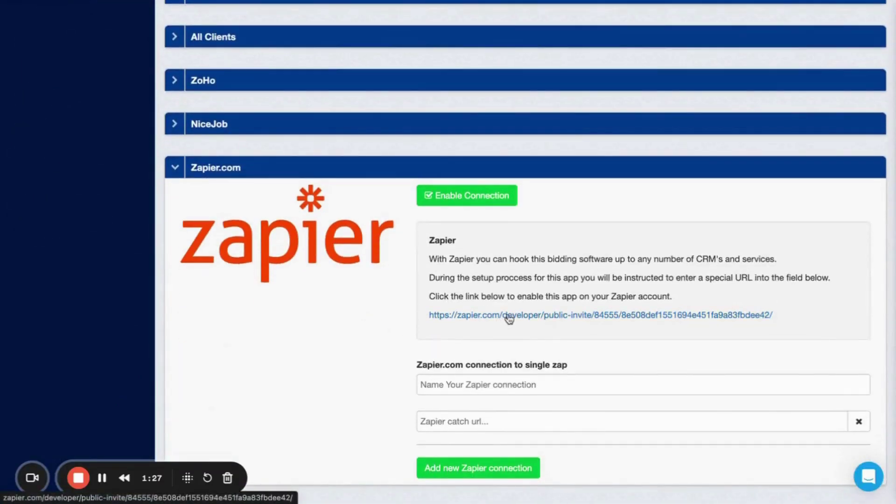
{"action": "left_click", "coordinate": [509, 318]}
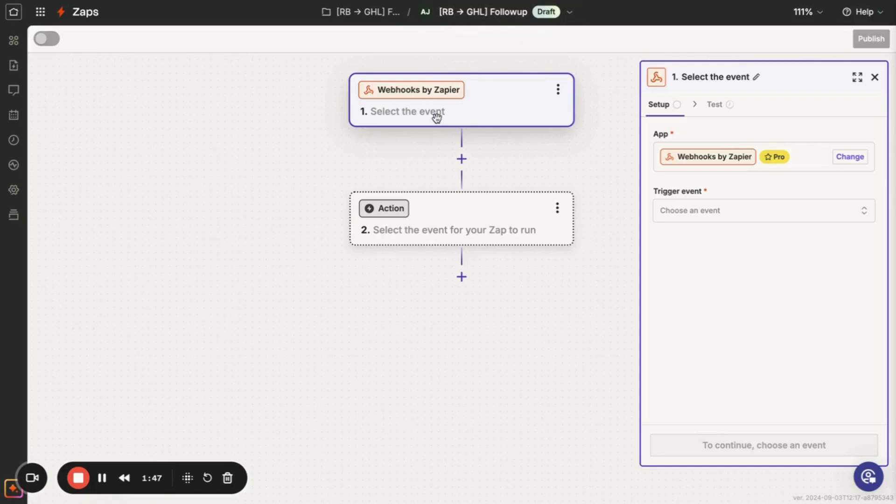
Set the Webhooks trigger event to Catch Hook and copy its generated webhook URL.
{"action": "left_click", "coordinate": [720, 212]}
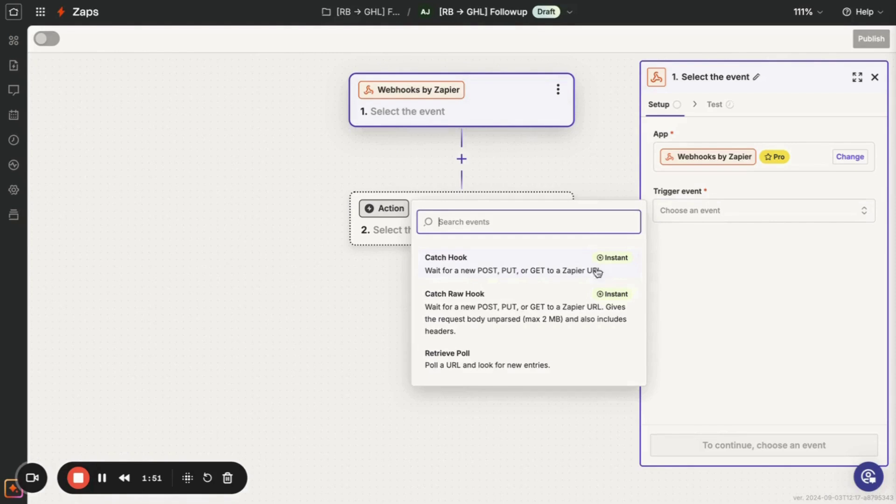
{"action": "left_click", "coordinate": [484, 279]}
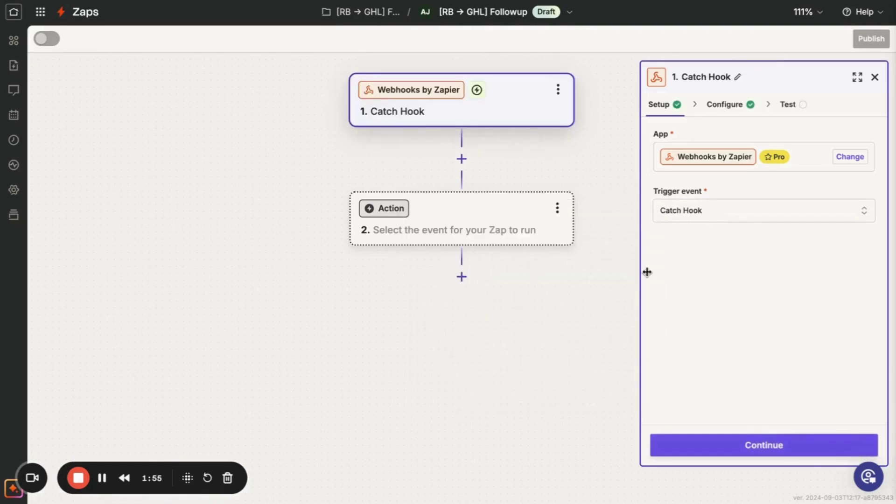
{"action": "left_click", "coordinate": [759, 443]}
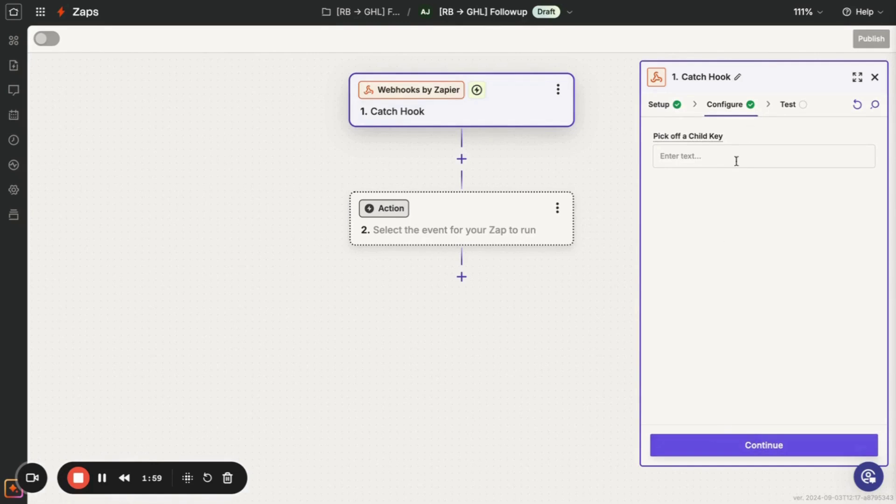
{"action": "left_click", "coordinate": [708, 448]}
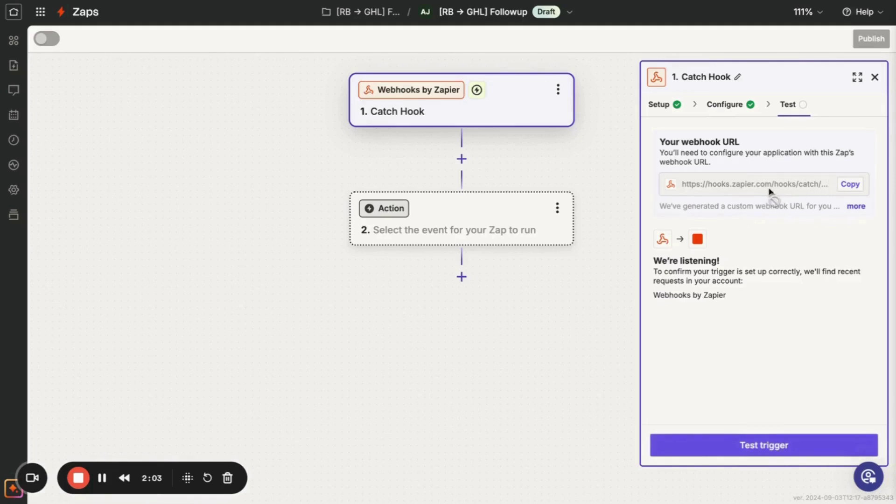
{"action": "left_click", "coordinate": [849, 186]}
{"action": "key", "text": "ctrl+Tab"}
Save a Zapier connection named '[RB -> GHL] Followup' with the copied catch URL.
{"action": "left_click", "coordinate": [430, 387]}
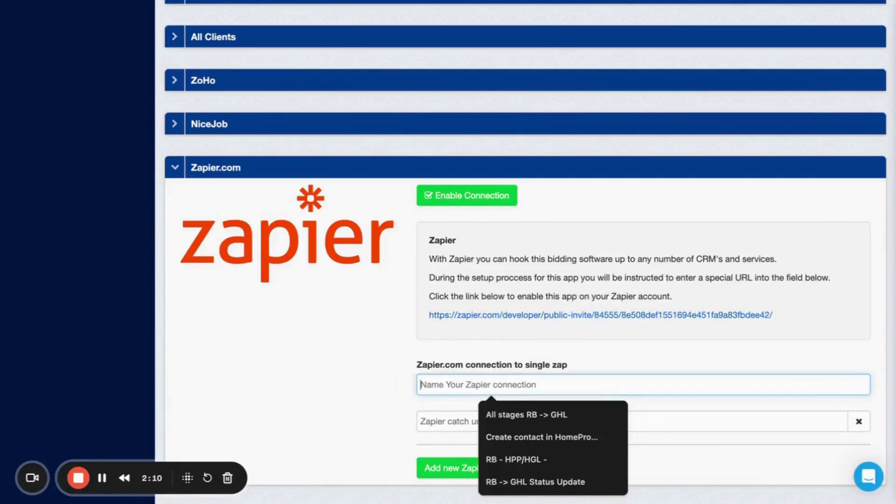
{"action": "key", "text": "super+shift+v"}
{"action": "left_click", "coordinate": [627, 243]}
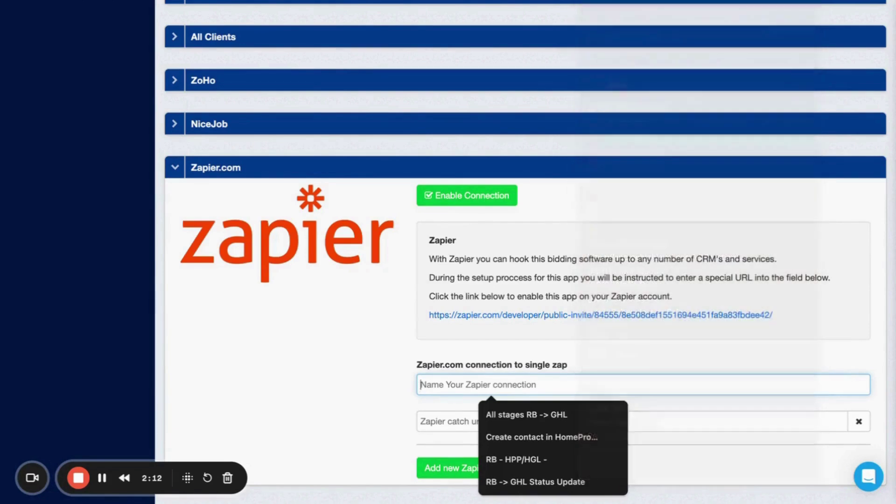
{"action": "left_click", "coordinate": [459, 420]}
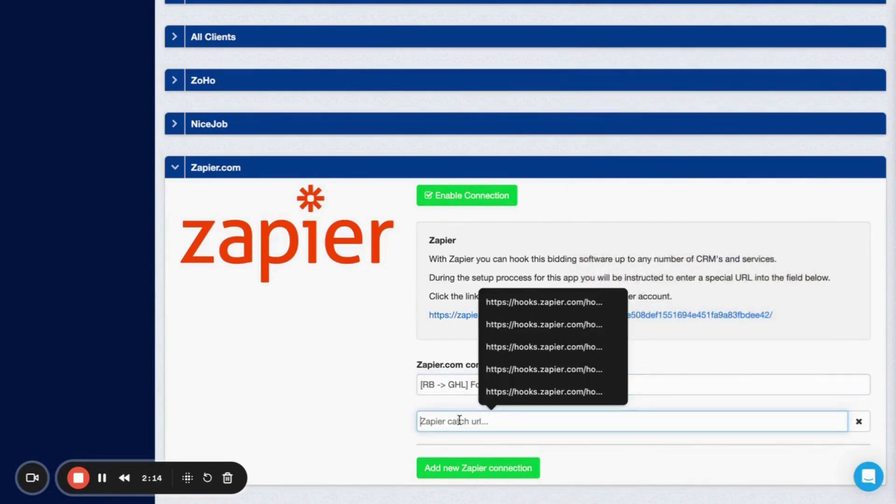
{"action": "key", "text": "super+shift+v"}
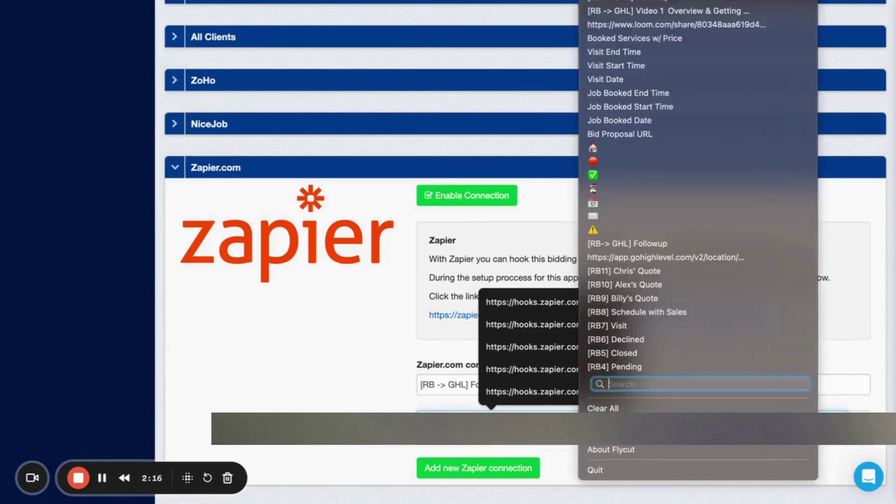
{"action": "key", "text": "Return"}
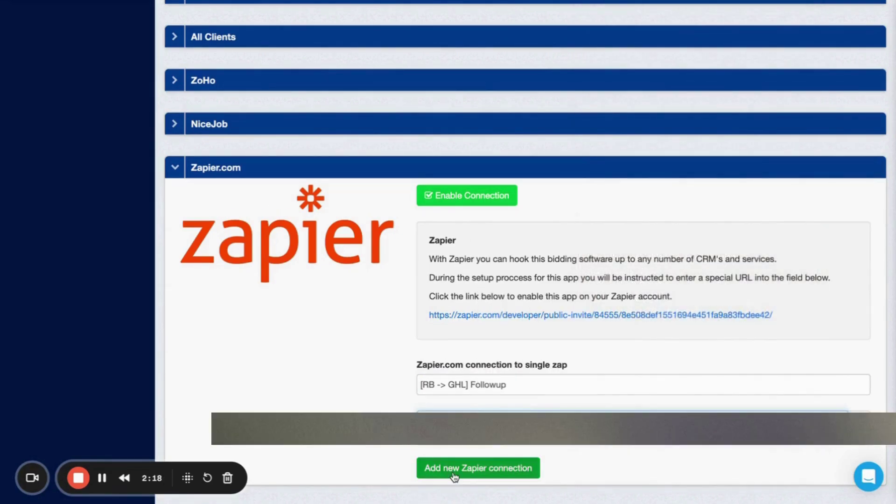
{"action": "scroll", "coordinate": [365, 407], "scroll_direction": "down", "scroll_amount": 10}
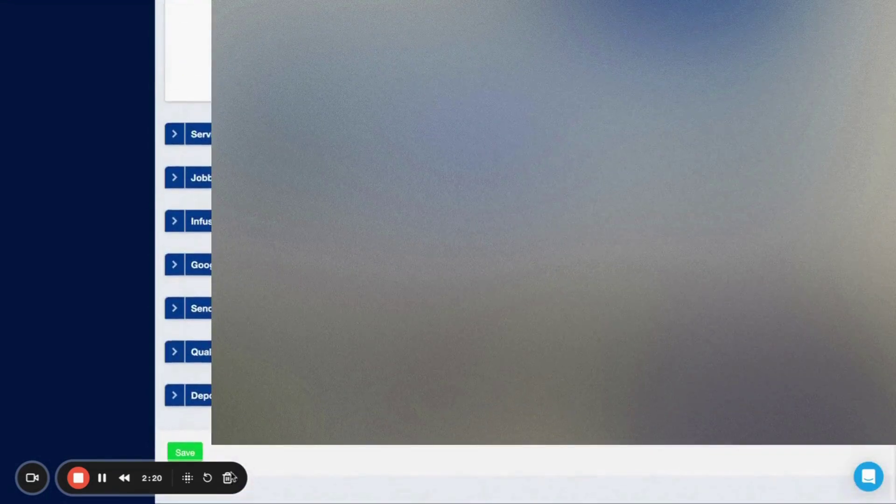
{"action": "left_click", "coordinate": [185, 454]}
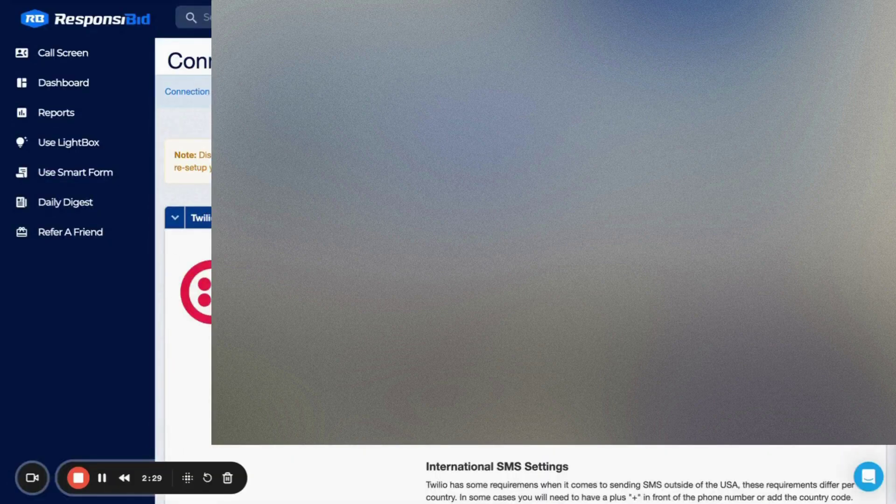
Test the Catch Hook trigger in Zapier, which finds no request yet.
{"action": "key", "text": "ctrl+Tab"}
{"action": "key", "text": "ctrl+Tab"}
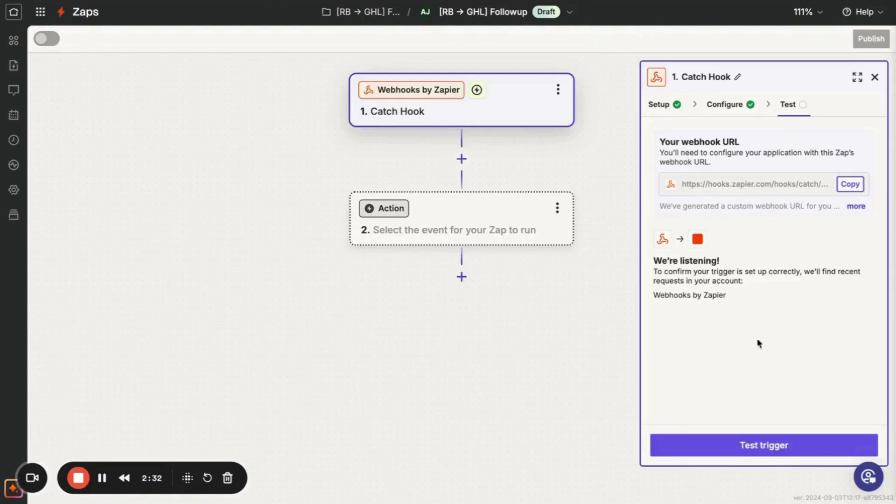
{"action": "left_click", "coordinate": [762, 451]}
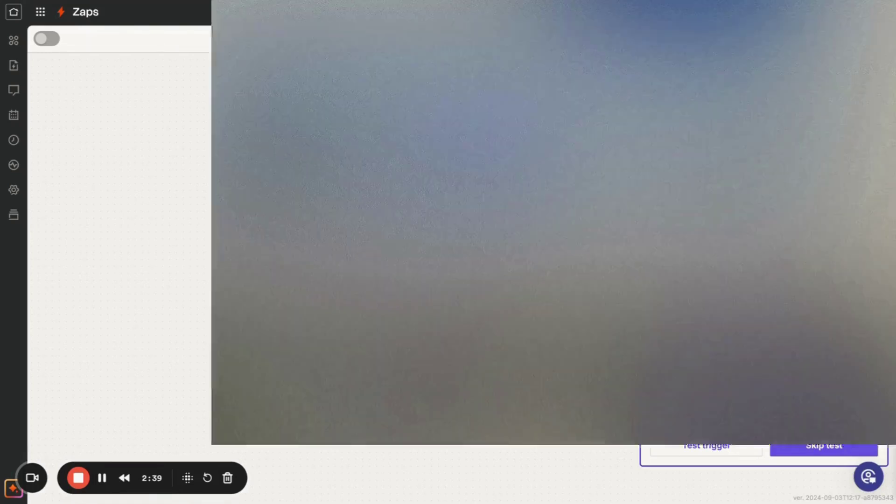
{"action": "left_click", "coordinate": [140, 1]}
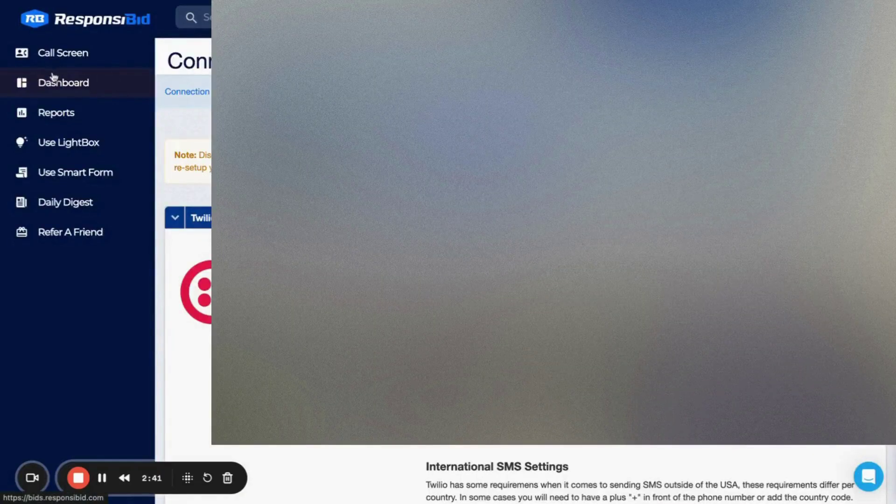
Start a new bid with the test customer's first and last name, phone and e-mail.
{"action": "left_click", "coordinate": [75, 56]}
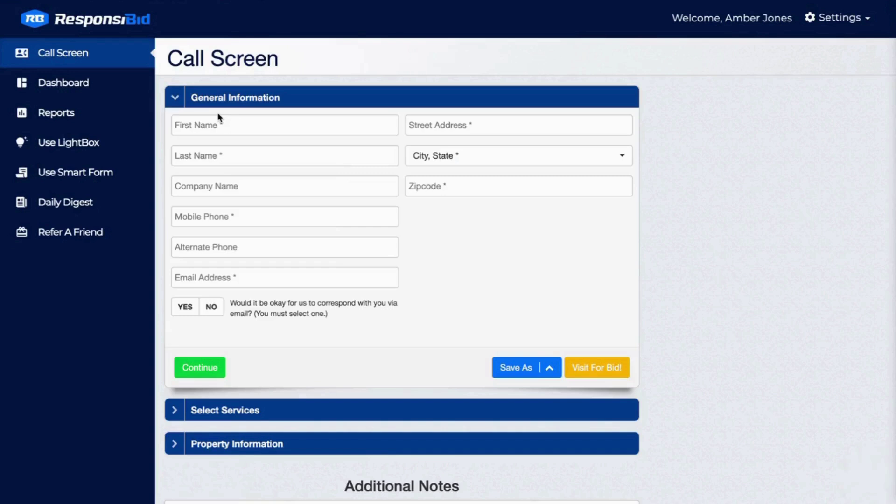
{"action": "left_click", "coordinate": [218, 121]}
{"action": "type", "text": "AMber"}
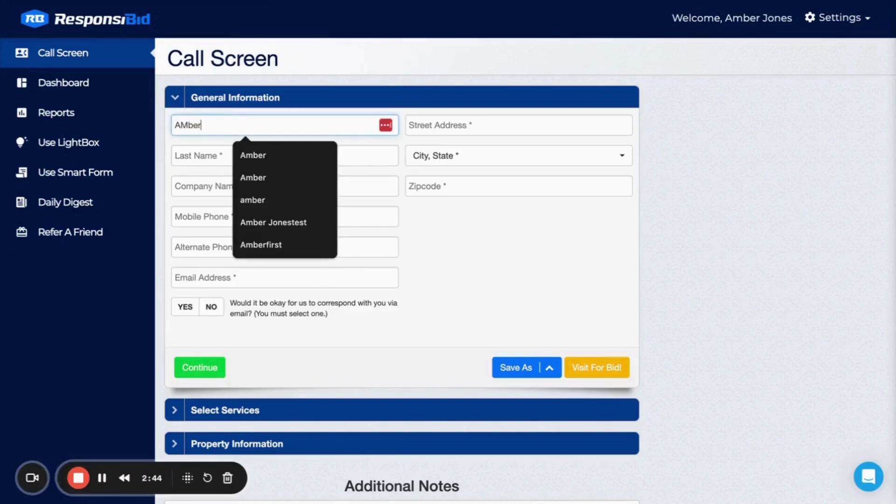
{"action": "key", "text": "Tab"}
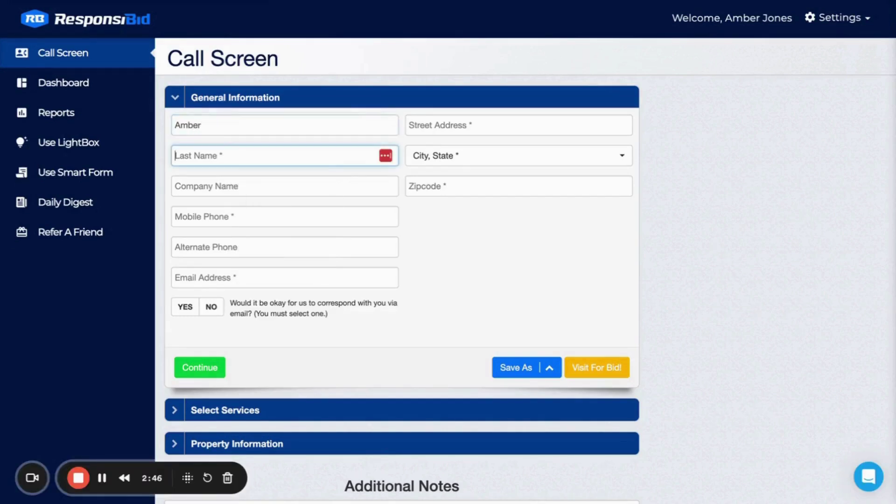
{"action": "type", "text": "Tea"}
{"action": "type", "text": "t"}
{"action": "key", "text": "BackSpace"}
{"action": "key", "text": "BackSpace"}
{"action": "type", "text": "st"}
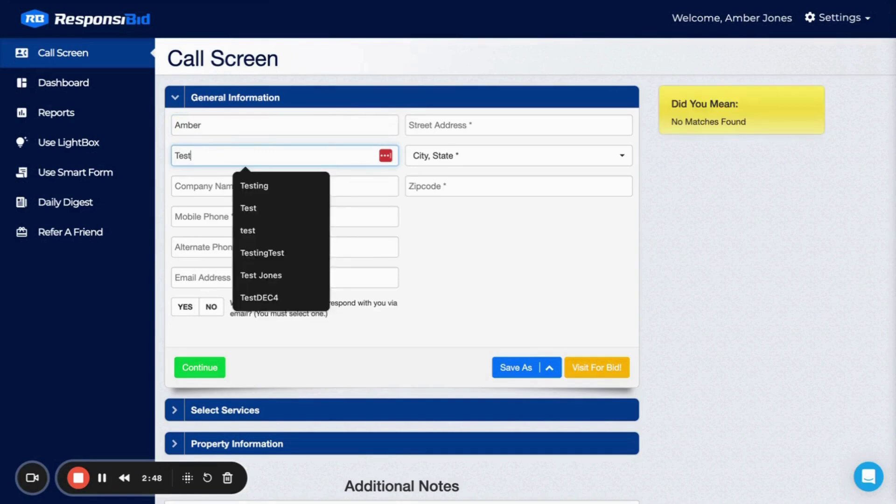
{"action": "type", "text": "ingZapDemo"}
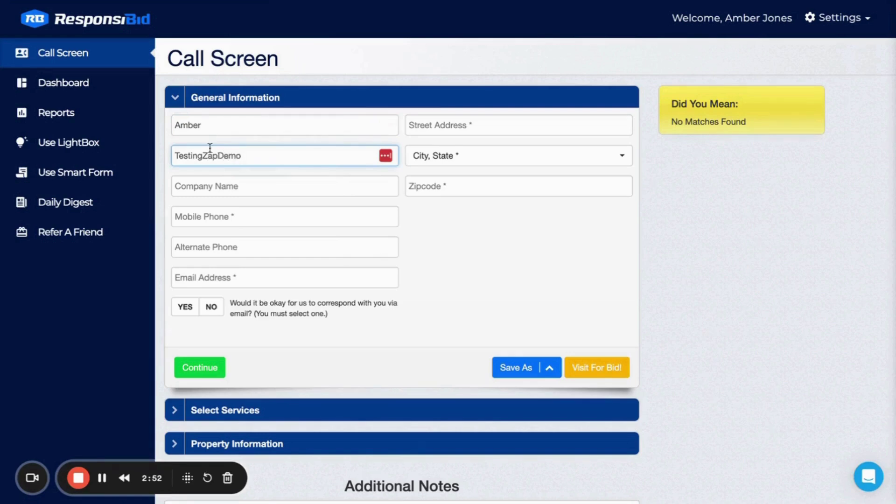
{"action": "left_click", "coordinate": [206, 216]}
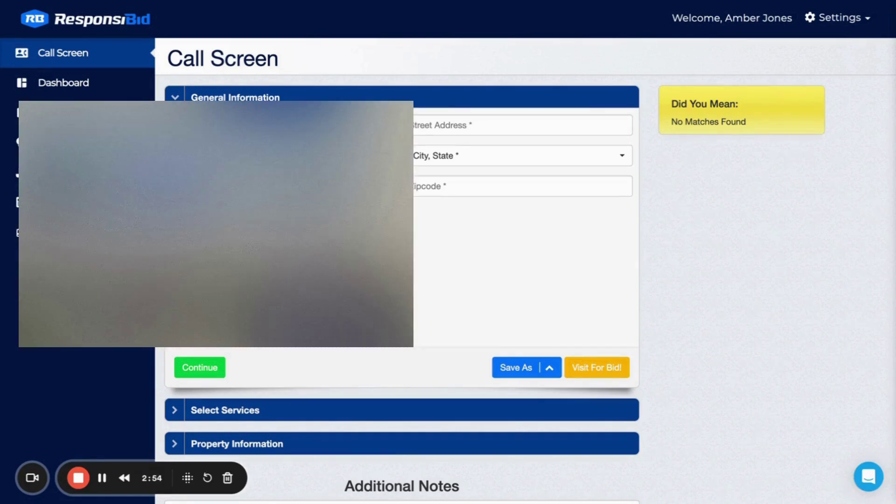
{"action": "left_click", "coordinate": [224, 276]}
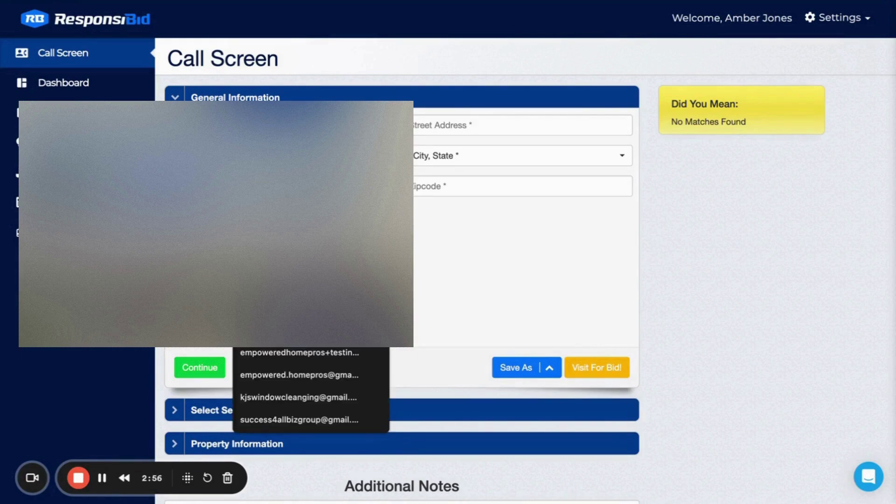
{"action": "type", "text": "t"}
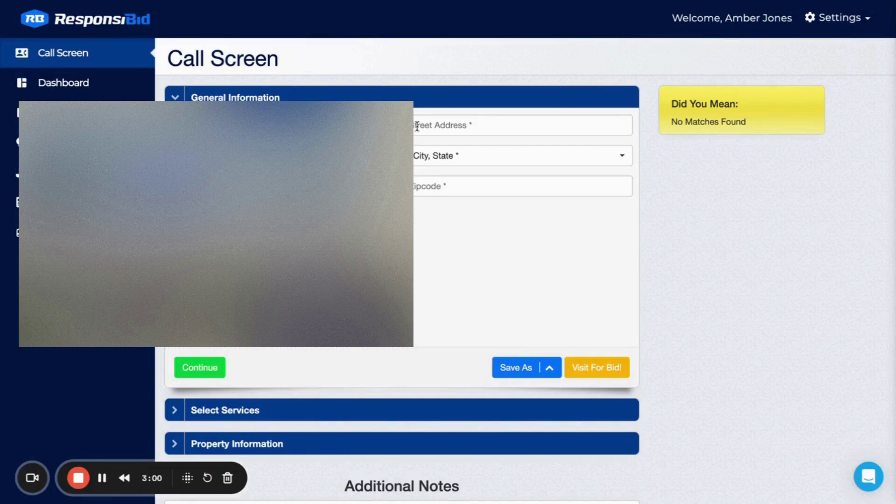
Enter a test street address and choose Ark, VA as the city and state.
{"action": "left_click", "coordinate": [507, 126]}
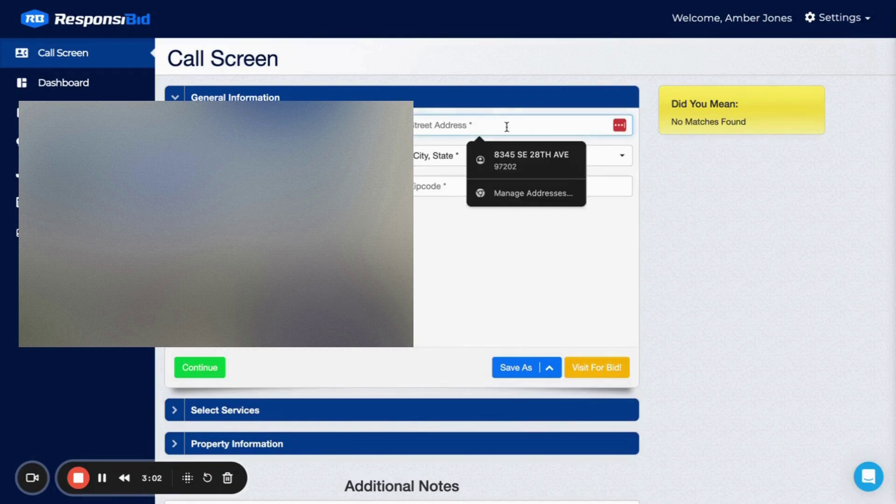
{"action": "type", "text": "123 main s"}
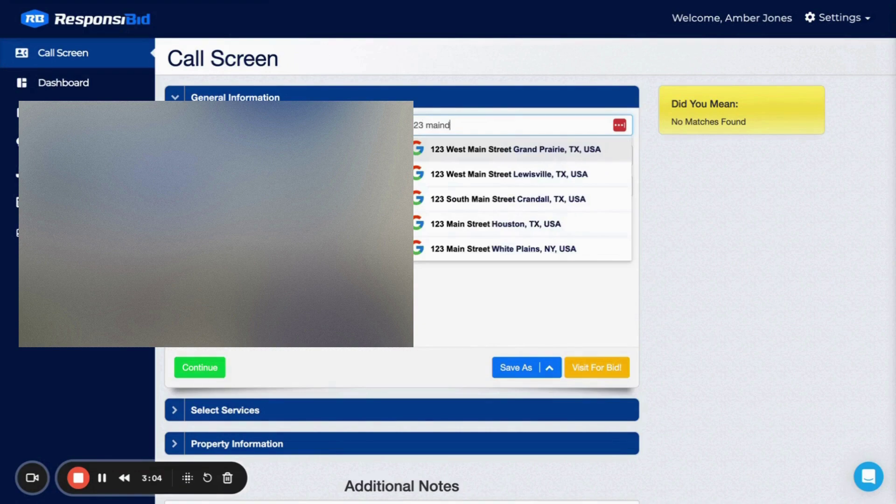
{"action": "key", "text": "BackSpace"}
{"action": "key", "text": "BackSpace"}
{"action": "key", "text": "BackSpace"}
{"action": "key", "text": "BackSpace"}
{"action": "key", "text": "BackSpace"}
{"action": "key", "text": "BackSpace"}
{"action": "key", "text": "BackSpace"}
{"action": "type", "text": "Main St"}
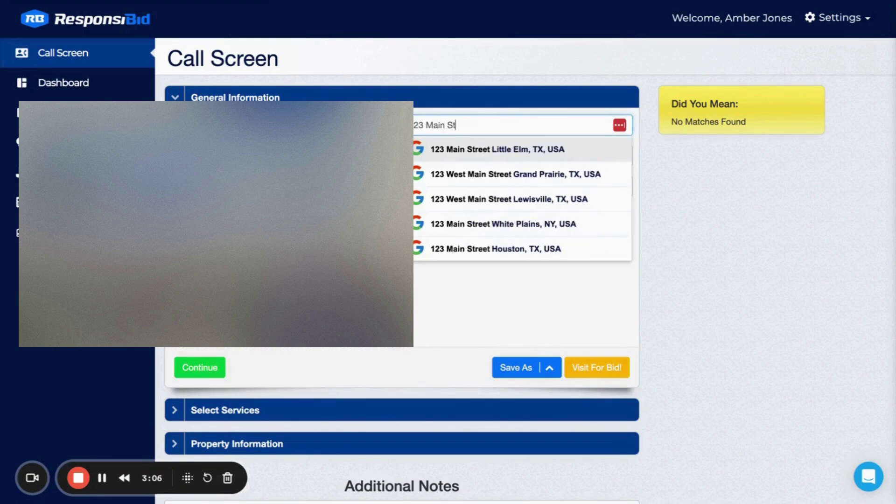
{"action": "left_click", "coordinate": [507, 299]}
{"action": "left_click", "coordinate": [514, 157]}
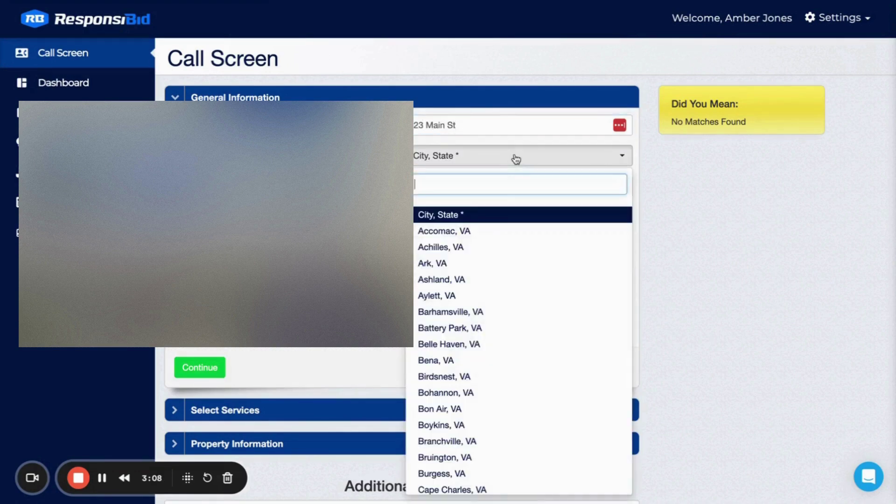
{"action": "left_click", "coordinate": [485, 269]}
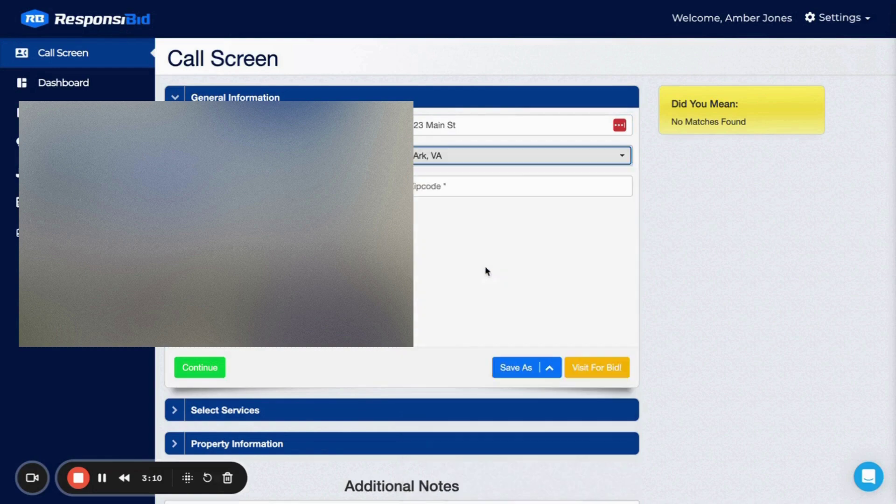
{"action": "left_click", "coordinate": [510, 179]}
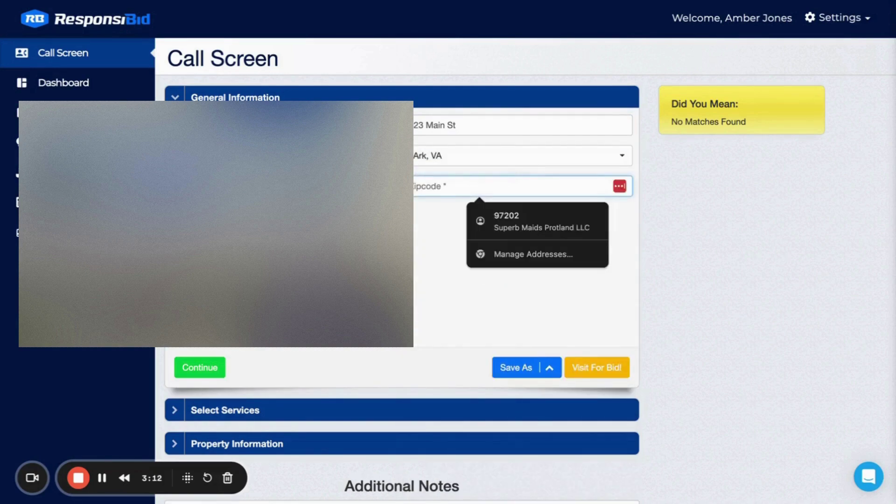
{"action": "key", "text": "ctrl+t"}
Search Google for 'ark va zip' to find the zip code 23003.
{"action": "type", "text": "ark"}
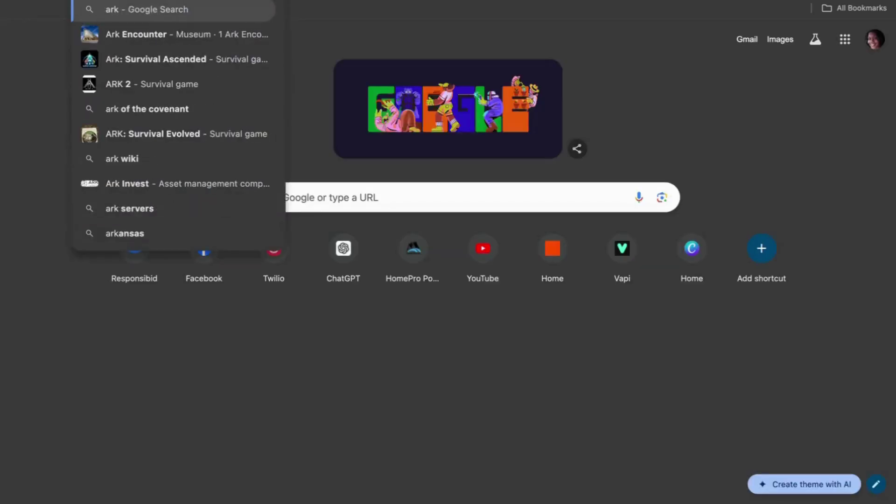
{"action": "type", "text": " va zip"}
{"action": "key", "text": "Return"}
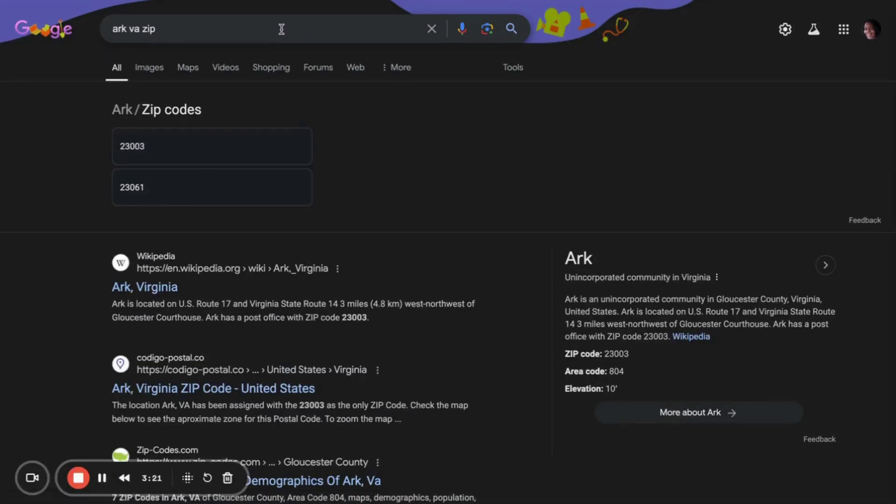
{"action": "key", "text": "alt+Tab"}
Enter zip code 23003 and add Window Cleaning to the bid.
{"action": "type", "text": "230"}
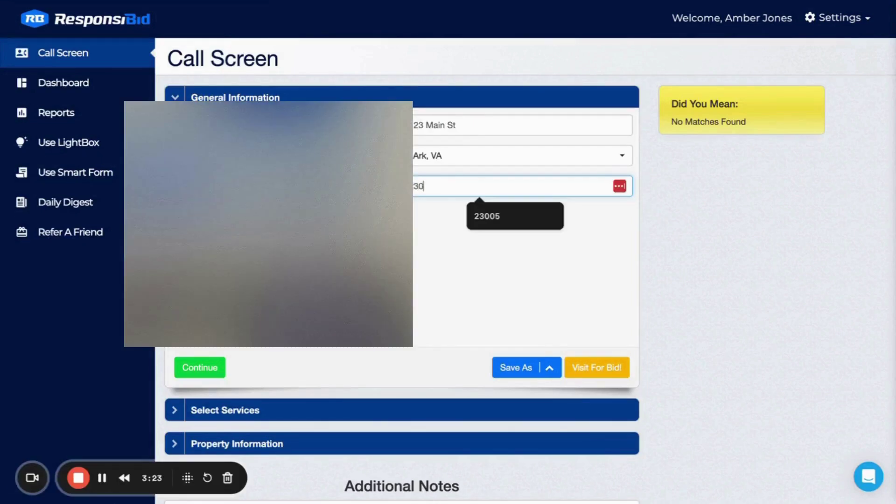
{"action": "type", "text": "03"}
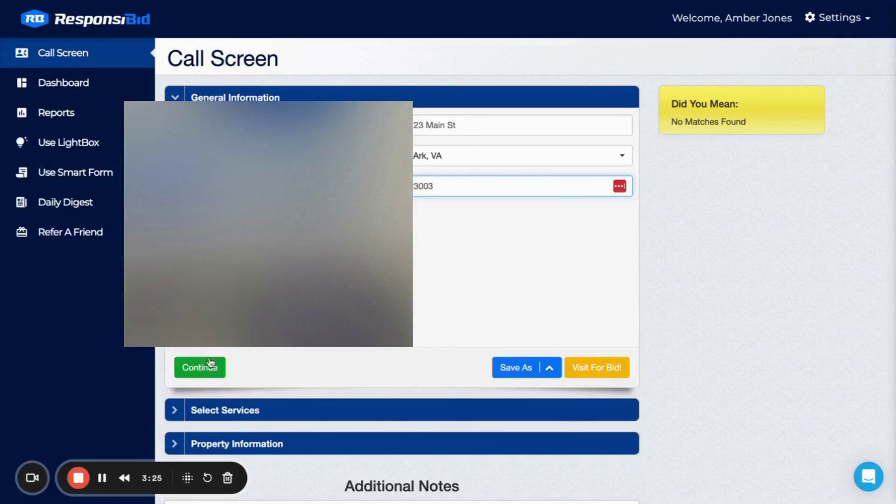
{"action": "left_click", "coordinate": [207, 369]}
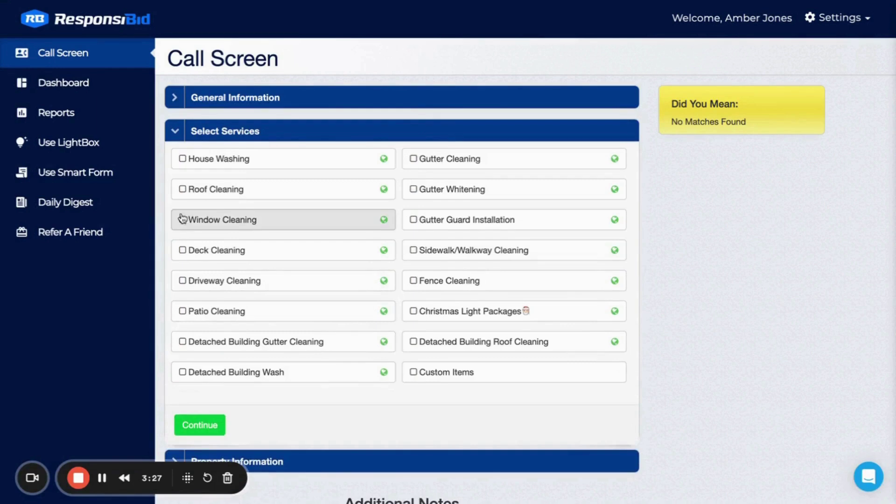
{"action": "left_click", "coordinate": [182, 219]}
{"action": "left_click", "coordinate": [202, 425]}
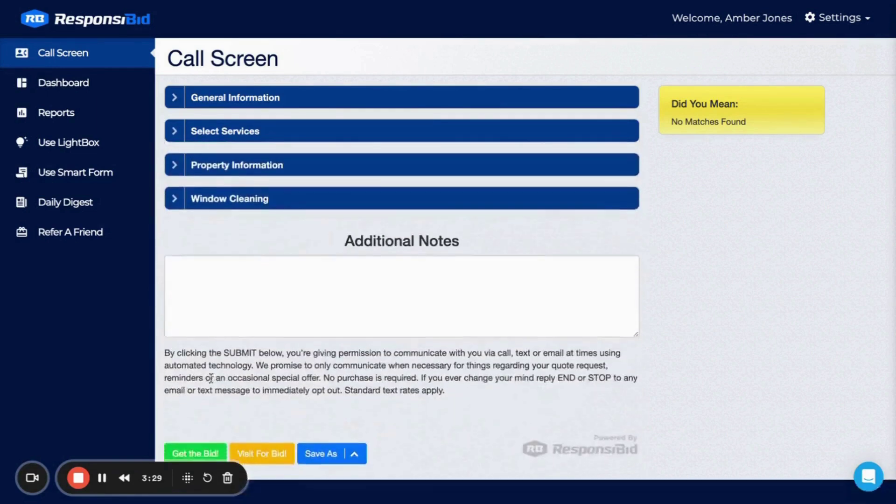
Set the referral source to Google and enter 30 one-story windows.
{"action": "left_click", "coordinate": [224, 205]}
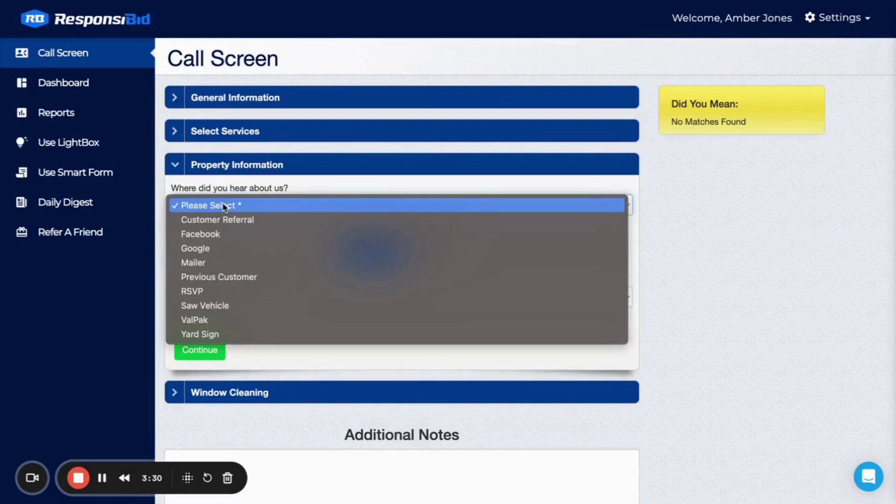
{"action": "left_click", "coordinate": [218, 251]}
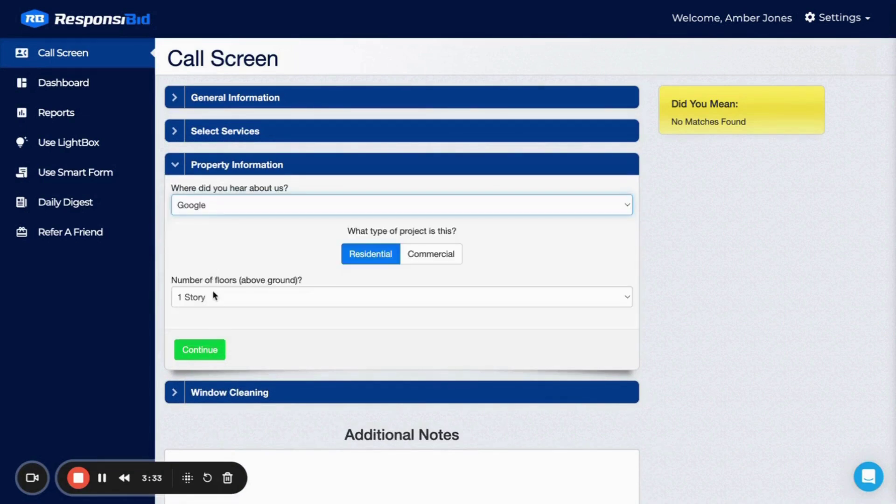
{"action": "left_click", "coordinate": [201, 350]}
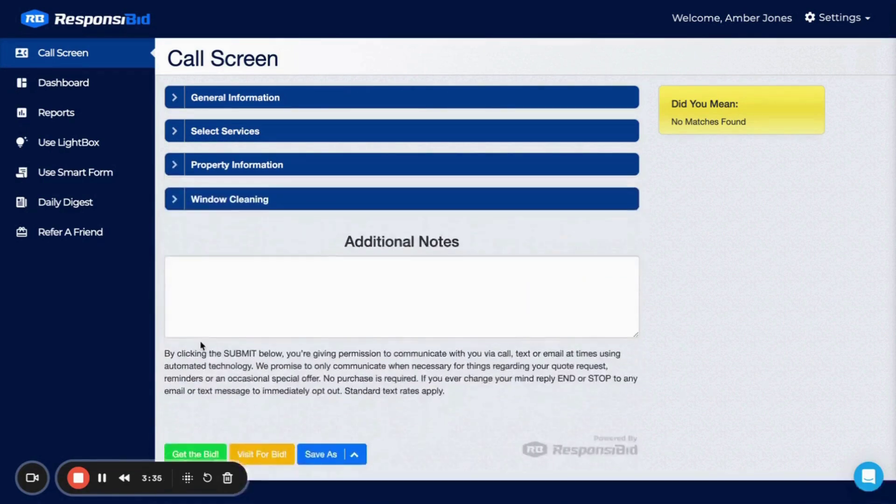
{"action": "scroll", "coordinate": [321, 284], "scroll_direction": "down", "scroll_amount": 4}
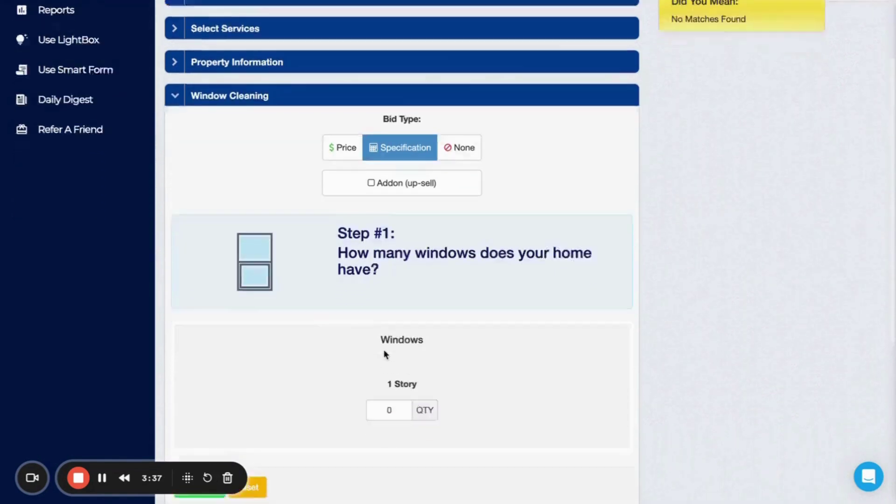
{"action": "left_click", "coordinate": [398, 347]}
{"action": "key", "text": "BackSpace"}
{"action": "type", "text": "30"}
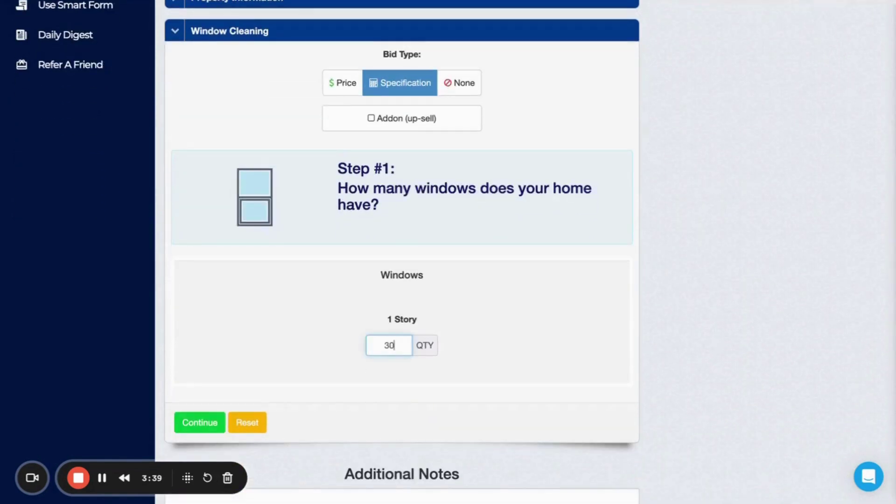
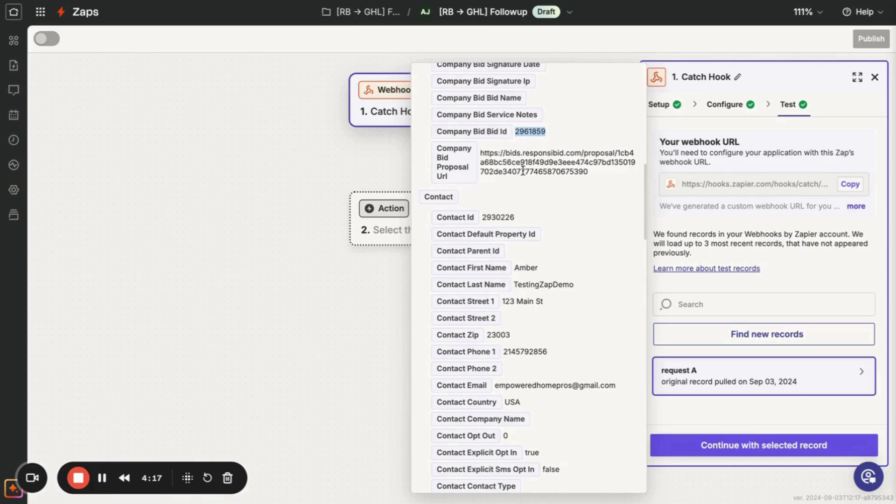
Scroll through request A's bid, contact and service fields, then back up to the overview.
{"action": "scroll", "coordinate": [522, 170], "scroll_direction": "down", "scroll_amount": 5}
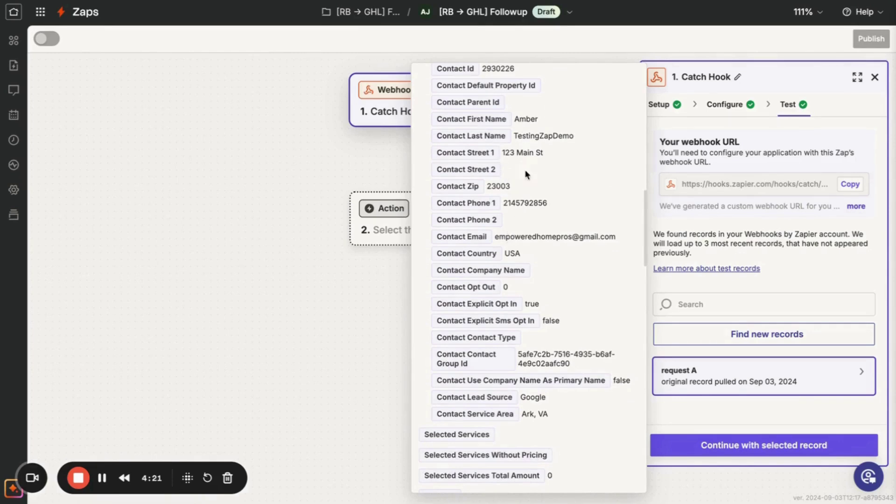
{"action": "scroll", "coordinate": [514, 345], "scroll_direction": "down", "scroll_amount": 8}
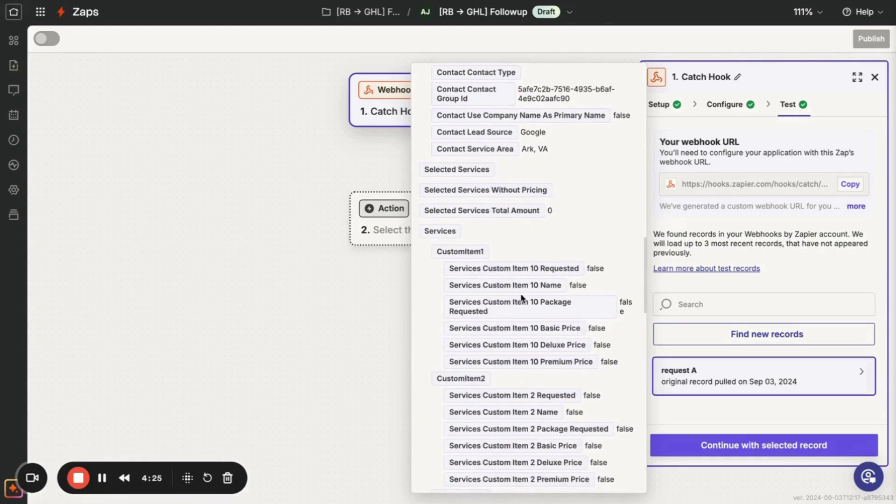
{"action": "scroll", "coordinate": [522, 298], "scroll_direction": "down", "scroll_amount": 19}
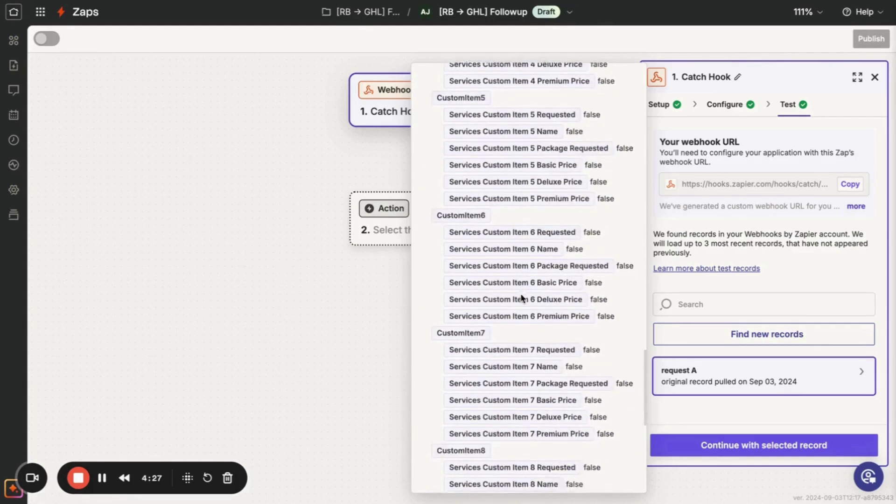
{"action": "scroll", "coordinate": [521, 297], "scroll_direction": "down", "scroll_amount": 14}
{"action": "scroll", "coordinate": [521, 297], "scroll_direction": "up", "scroll_amount": 20}
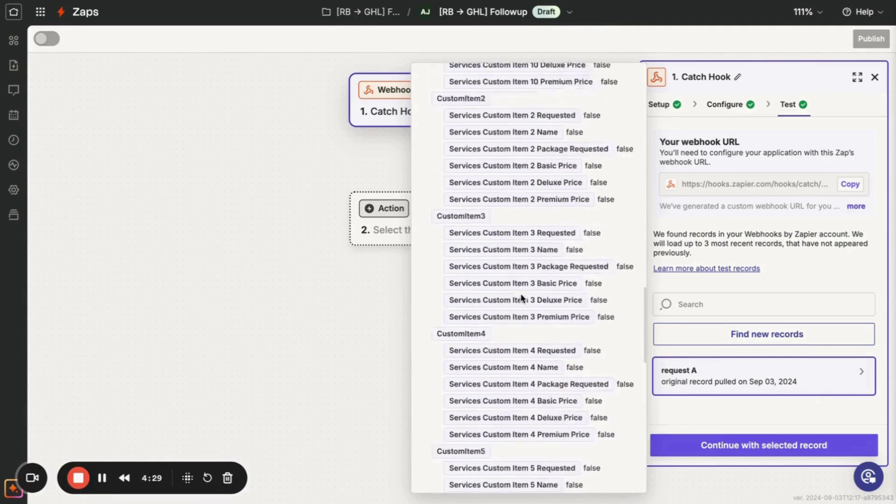
{"action": "scroll", "coordinate": [521, 297], "scroll_direction": "up", "scroll_amount": 15}
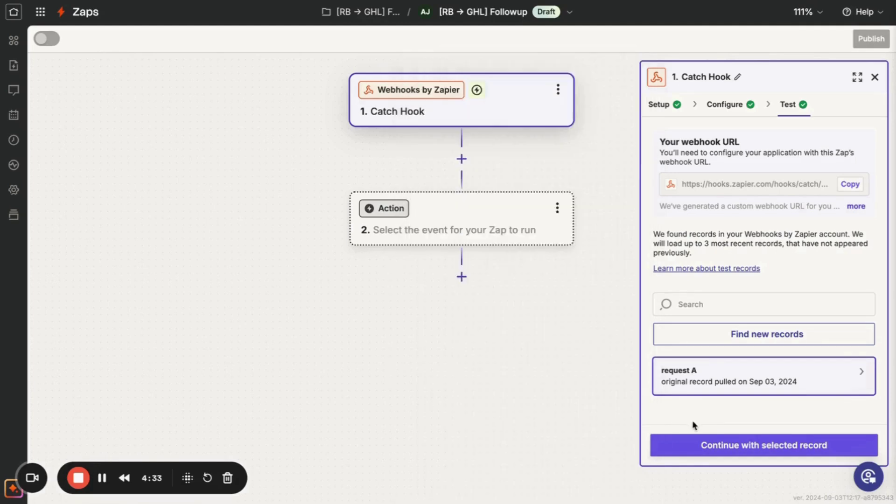
Continue with request A, add a Paths by Zapier step, and bring up the Canva diagram.
{"action": "left_click", "coordinate": [701, 454]}
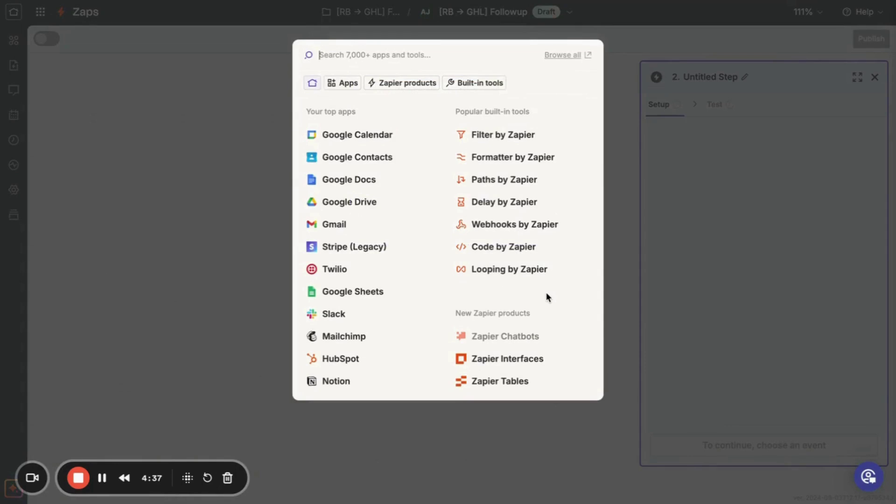
{"action": "left_click", "coordinate": [504, 180]}
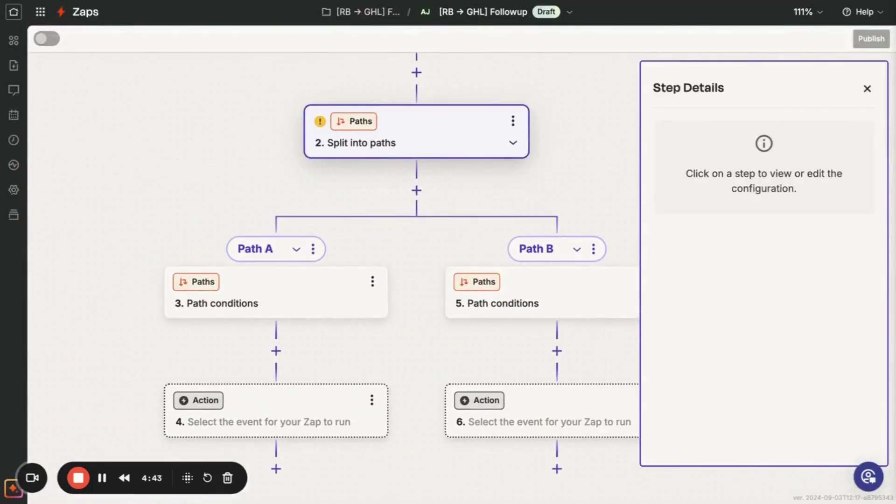
{"action": "left_click", "coordinate": [411, 1]}
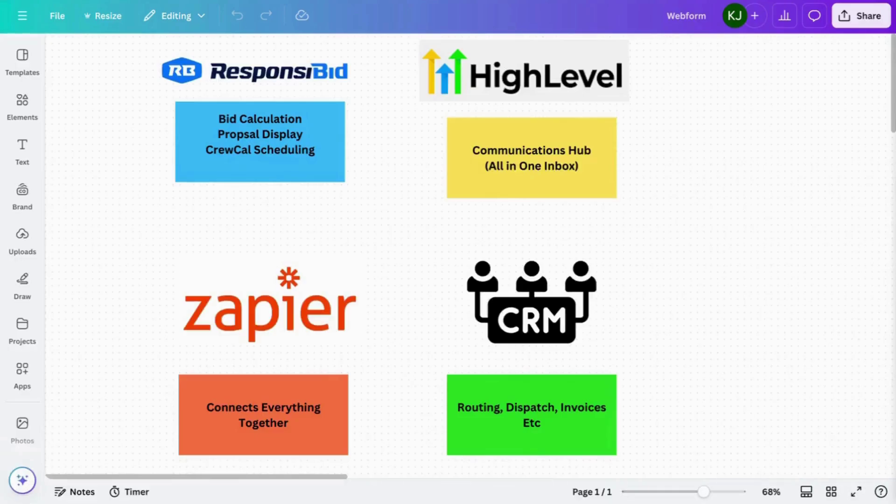
Scroll the Canva diagram to review the Zap (Webhook) and Path boxes.
{"action": "scroll", "coordinate": [531, 170], "scroll_direction": "right", "scroll_amount": 15}
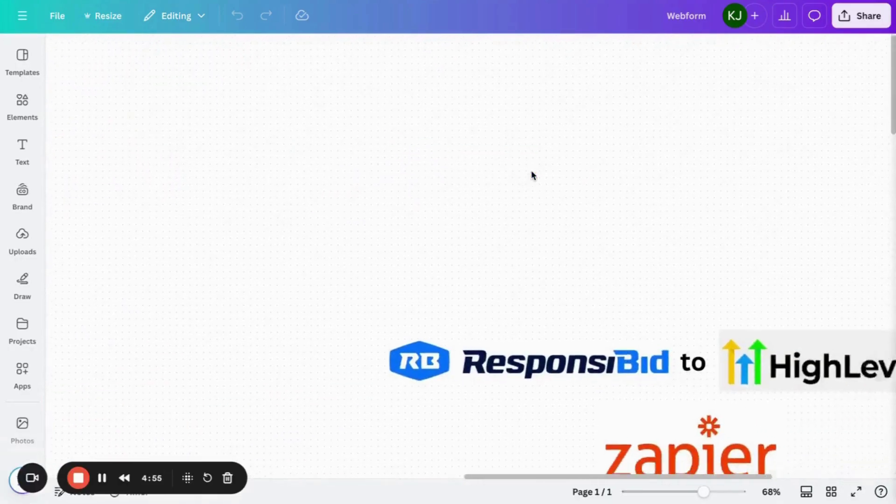
{"action": "scroll", "coordinate": [531, 176], "scroll_direction": "down", "scroll_amount": 20}
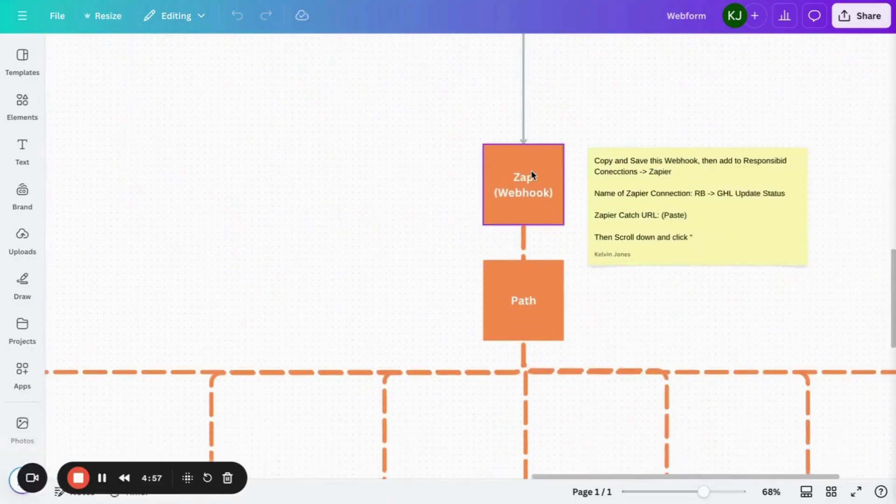
{"action": "scroll", "coordinate": [532, 172], "scroll_direction": "right", "scroll_amount": 2}
{"action": "scroll", "coordinate": [532, 171], "scroll_direction": "up", "scroll_amount": 1}
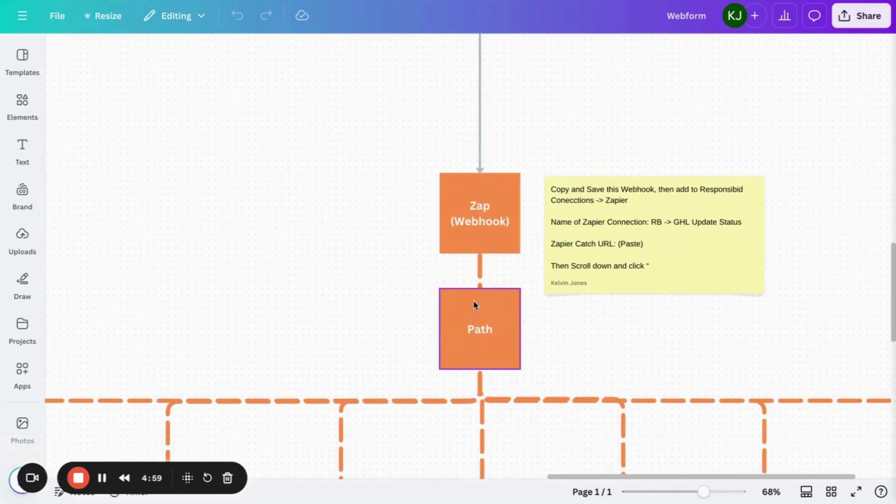
{"action": "scroll", "coordinate": [415, 166], "scroll_direction": "left", "scroll_amount": 7}
{"action": "scroll", "coordinate": [415, 166], "scroll_direction": "down", "scroll_amount": 6}
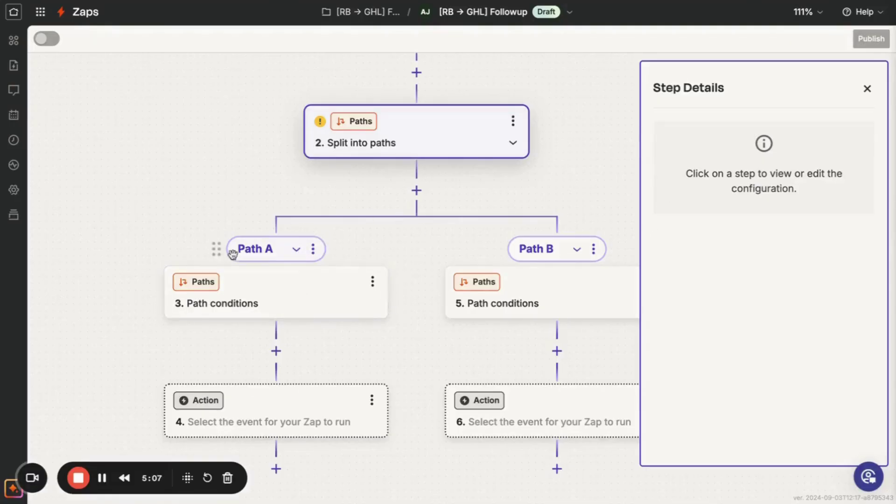
Begin renaming Path A, then consult the Google Docs Zapier setup checklist.
{"action": "left_click", "coordinate": [312, 249]}
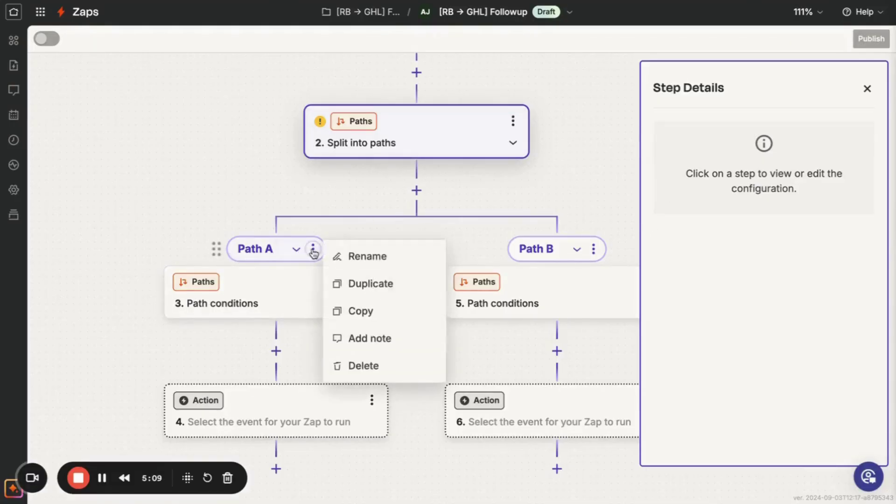
{"action": "left_click", "coordinate": [350, 258]}
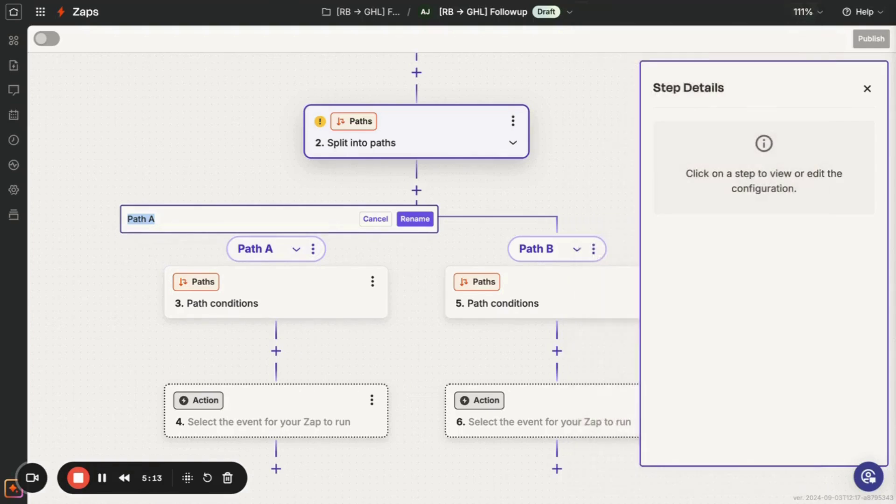
{"action": "left_click", "coordinate": [255, 73]}
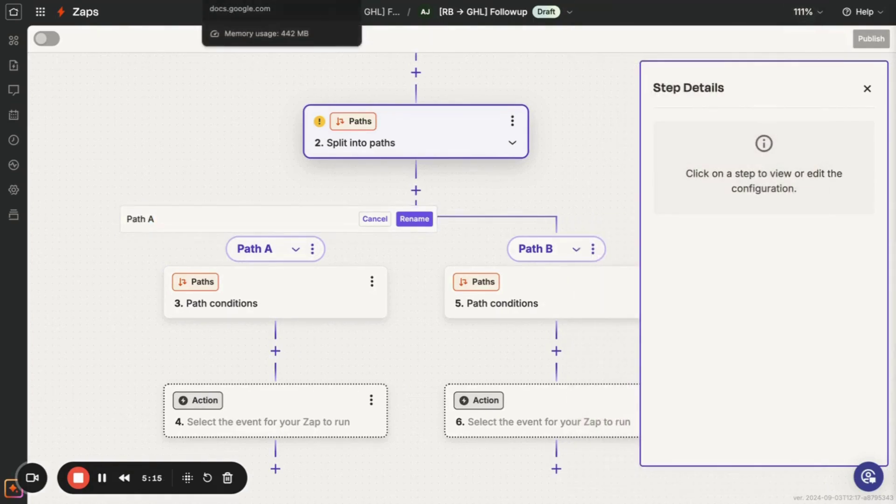
{"action": "left_click", "coordinate": [233, 1]}
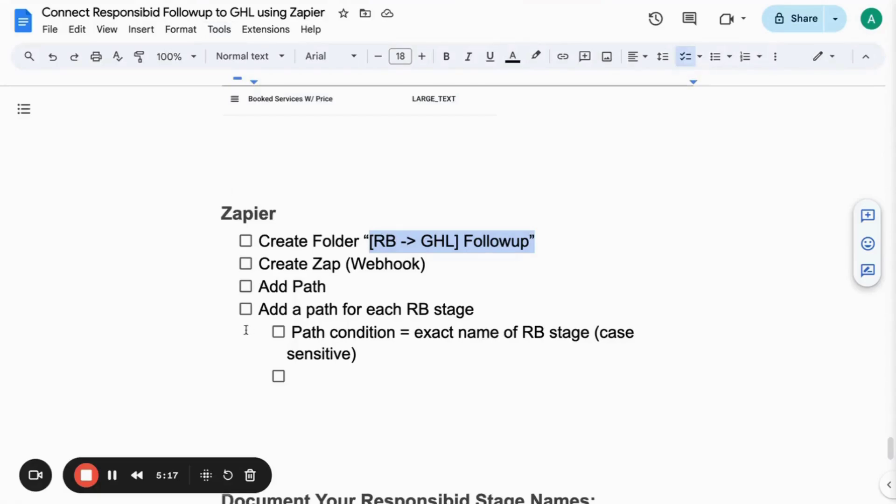
Copy the stage name '[RB1] Open - Not Sent' from Create Pipeline and return to Zapier.
{"action": "scroll", "coordinate": [246, 331], "scroll_direction": "up", "scroll_amount": 7}
{"action": "scroll", "coordinate": [246, 331], "scroll_direction": "up", "scroll_amount": 15}
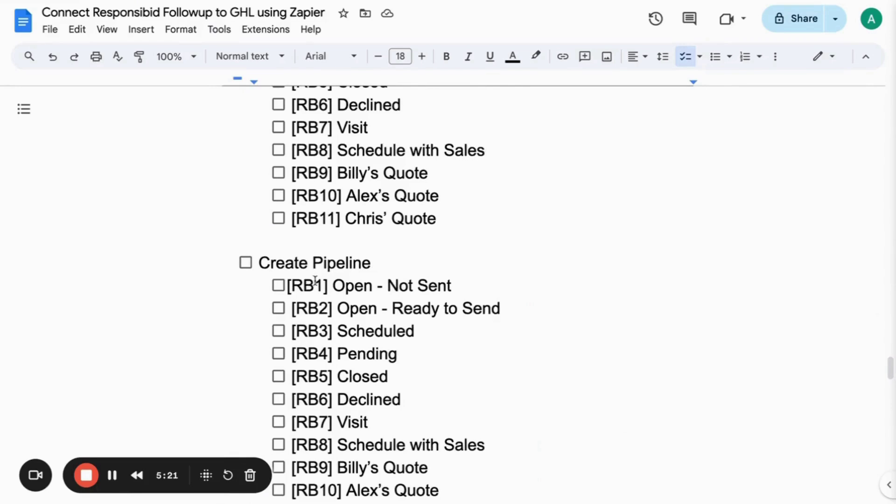
{"action": "left_click_drag", "start_coordinate": [451, 286], "coordinate": [287, 285]}
{"action": "key", "text": "ctrl+c"}
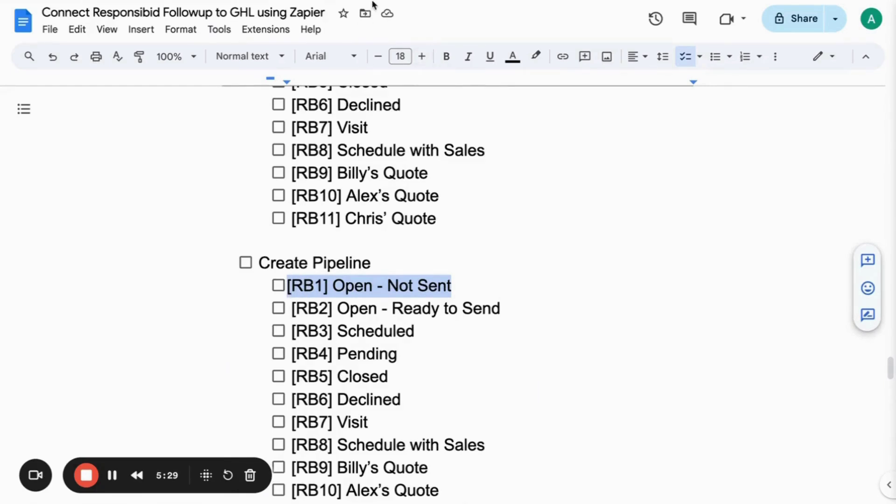
{"action": "key", "text": "alt+Tab"}
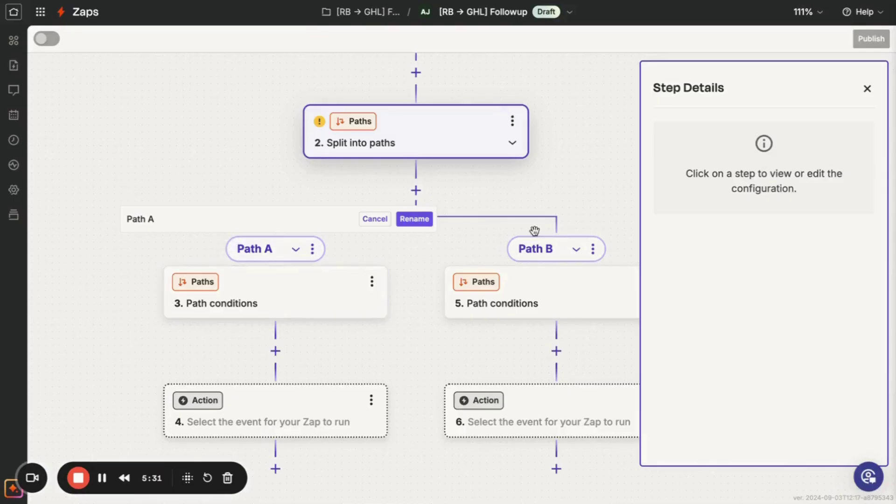
Open the path conditions settings for step 3.
{"action": "left_click", "coordinate": [312, 252]}
{"action": "left_click", "coordinate": [350, 252]}
{"action": "left_click", "coordinate": [312, 250]}
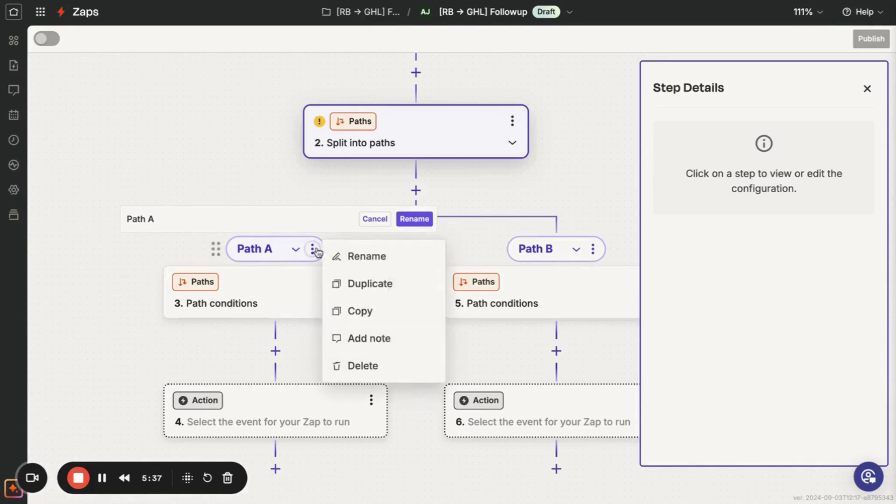
{"action": "left_click", "coordinate": [348, 255]}
{"action": "left_click", "coordinate": [306, 313]}
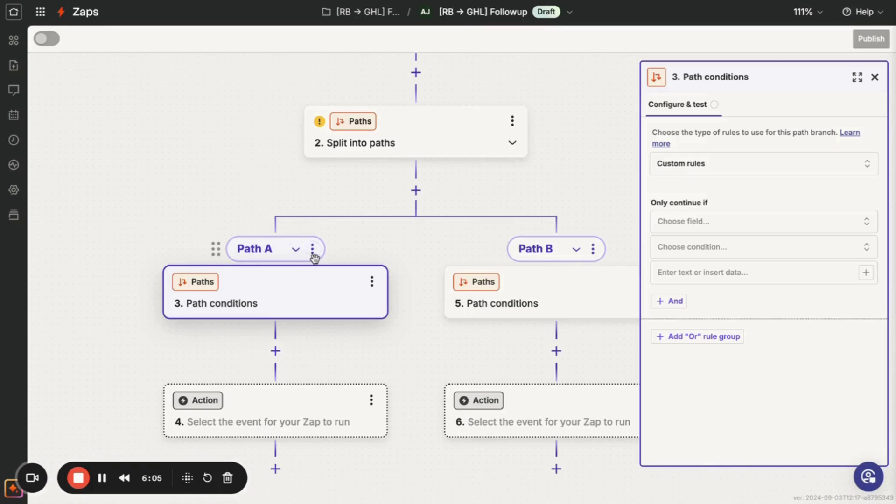
Rename Path A to '[RB1] Open - Not Sent' using the copied stage name.
{"action": "left_click", "coordinate": [312, 248]}
{"action": "left_click", "coordinate": [365, 256]}
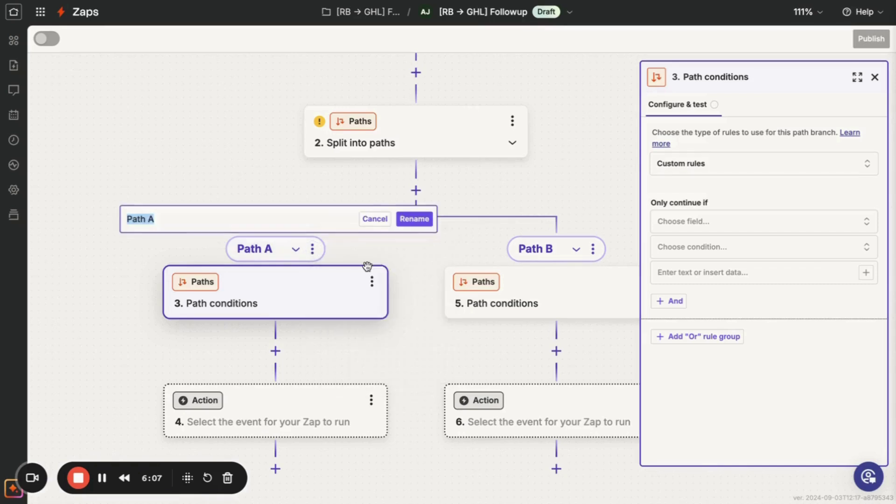
{"action": "key", "text": "ctrl+v"}
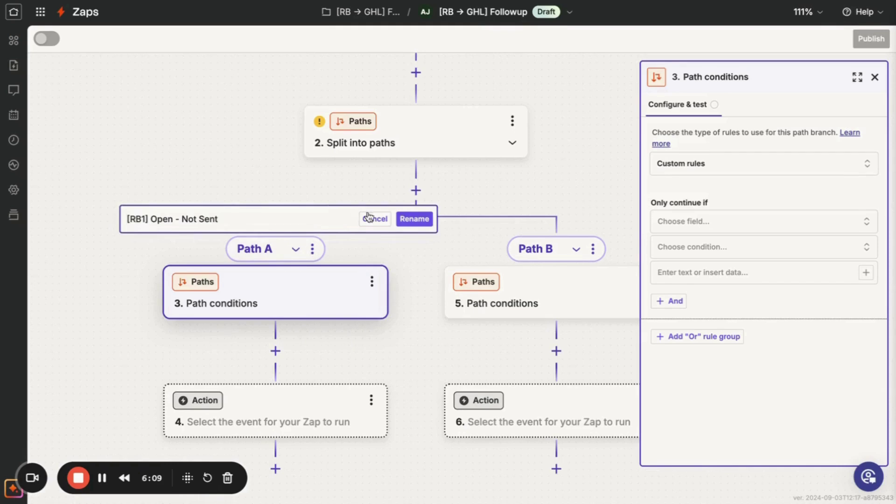
{"action": "left_click", "coordinate": [412, 220]}
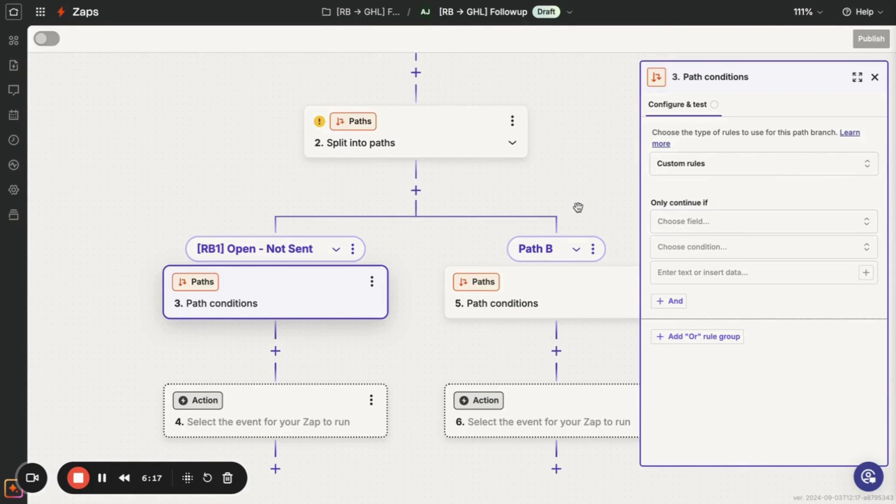
Make the rule check Company Bid Status with a (Text) Exactly matches condition.
{"action": "left_click", "coordinate": [703, 225]}
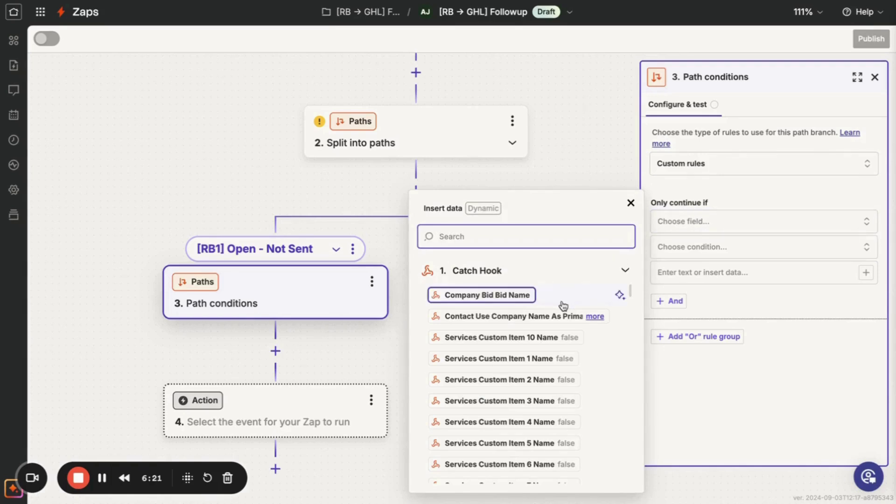
{"action": "type", "text": "sta"}
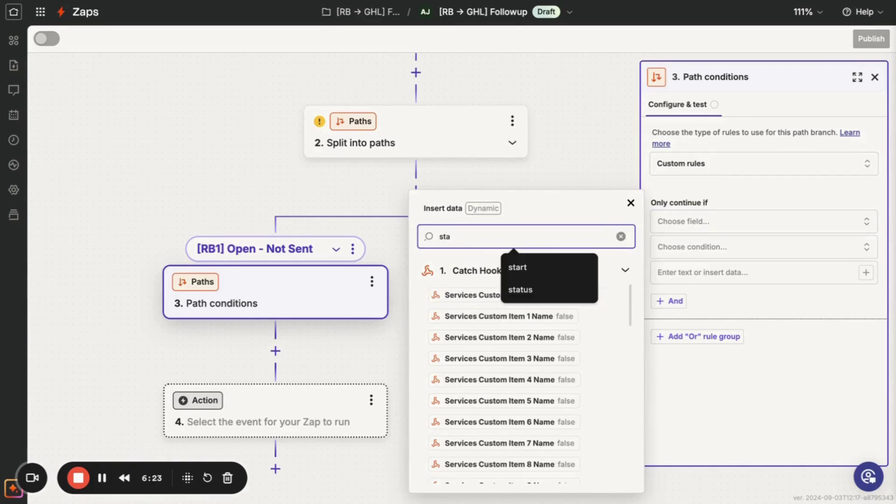
{"action": "type", "text": "tus"}
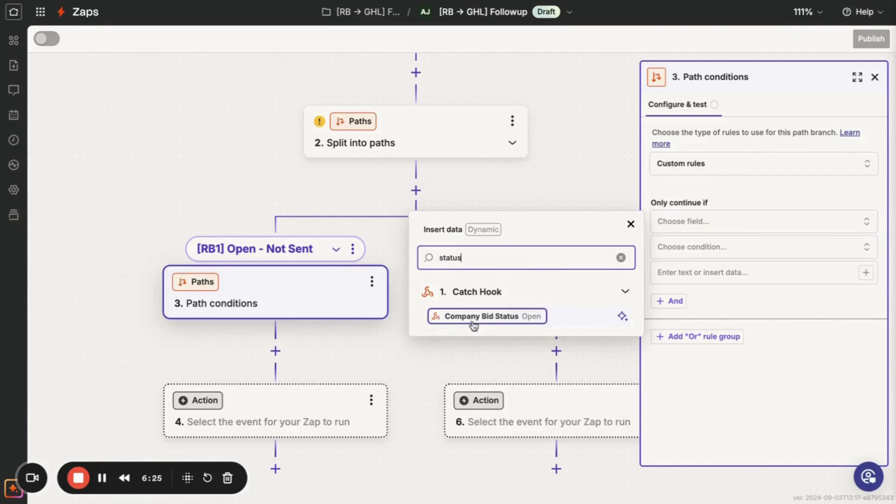
{"action": "left_click", "coordinate": [503, 321]}
{"action": "left_click", "coordinate": [678, 253]}
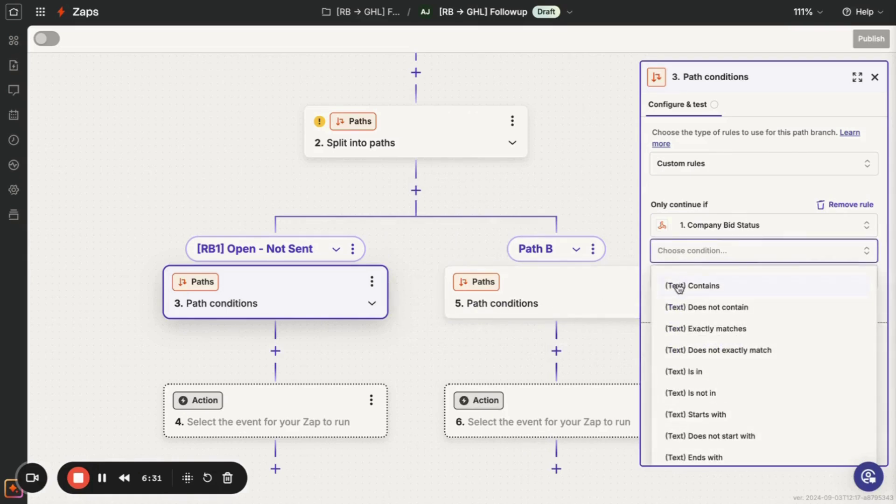
{"action": "left_click", "coordinate": [676, 329]}
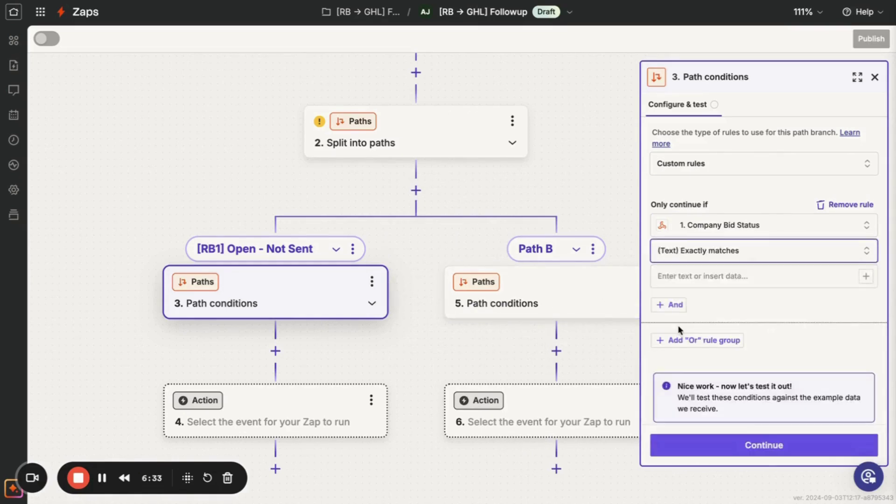
{"action": "left_click", "coordinate": [711, 279]}
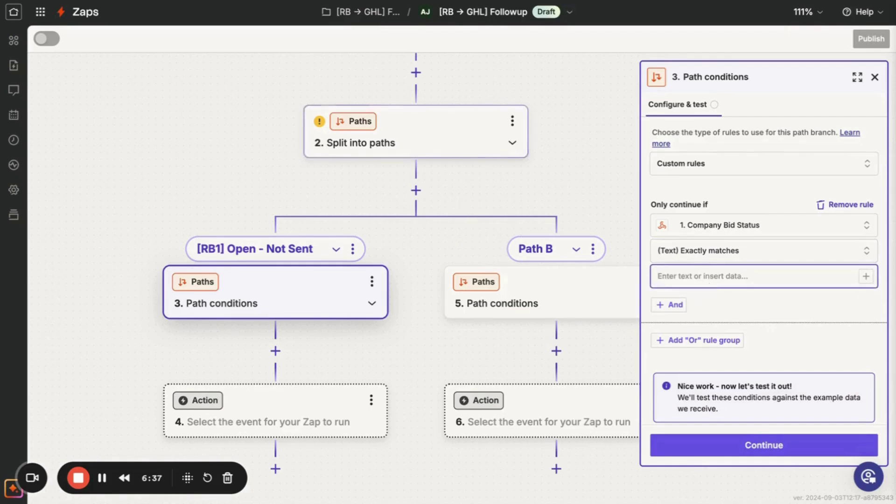
{"action": "key", "text": "ctrl+Tab"}
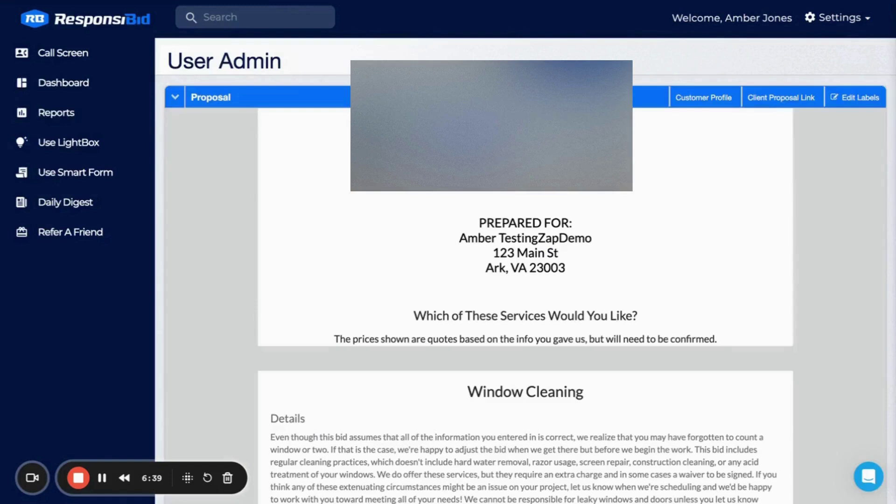
Review the status tabs in ResponsiBid's Follow-up Builder, then return to Zapier.
{"action": "left_click", "coordinate": [818, 21]}
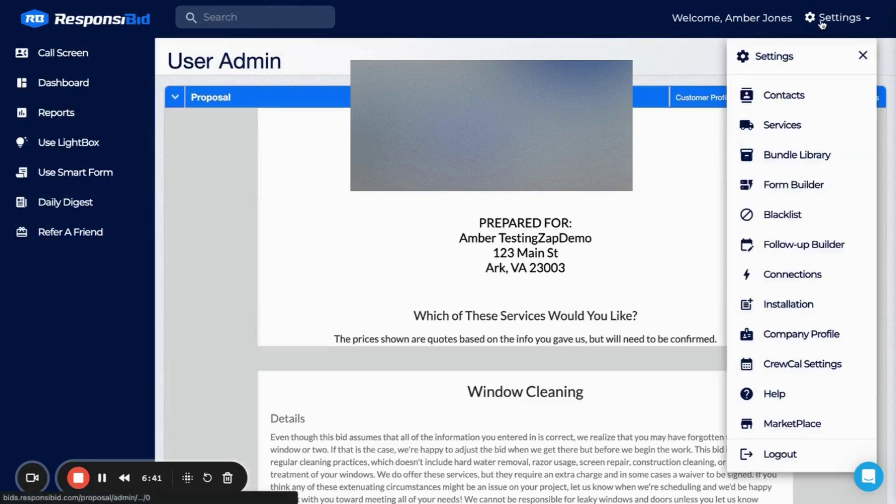
{"action": "left_click", "coordinate": [774, 245]}
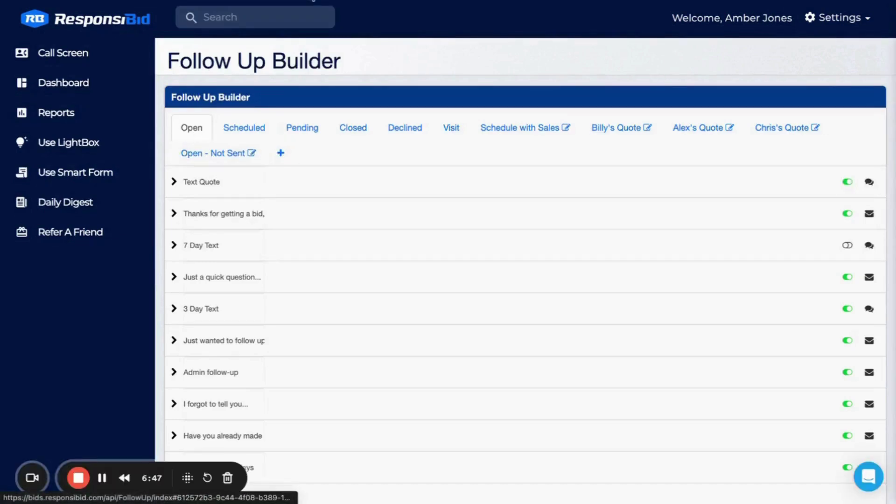
{"action": "left_click", "coordinate": [313, 1]}
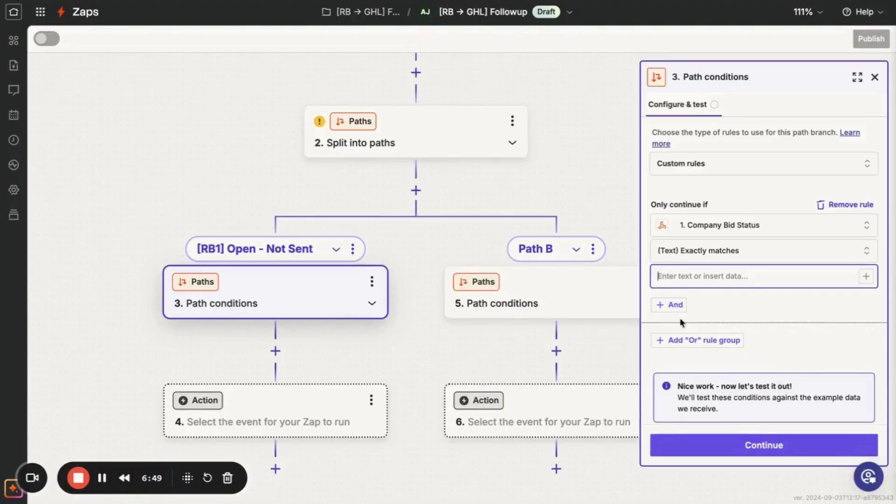
Enter 'Open' as the match value, test the condition successfully, and continue to step 4.
{"action": "type", "text": "Open"}
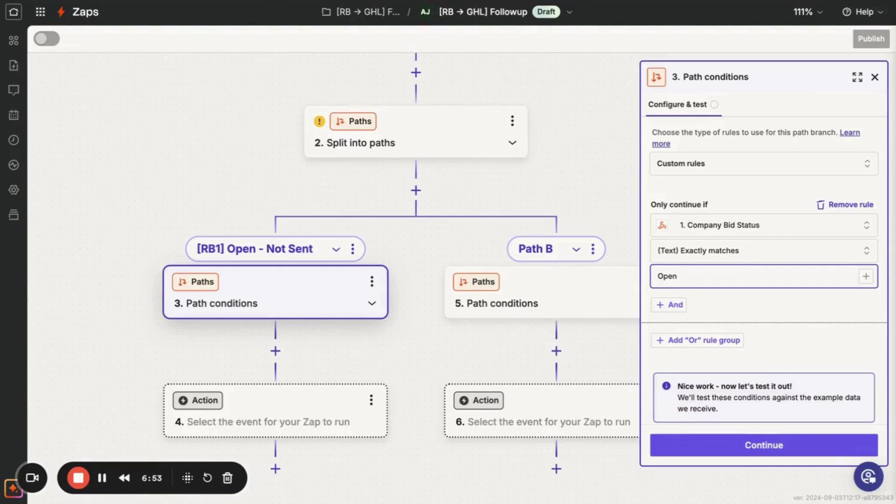
{"action": "left_click", "coordinate": [752, 448]}
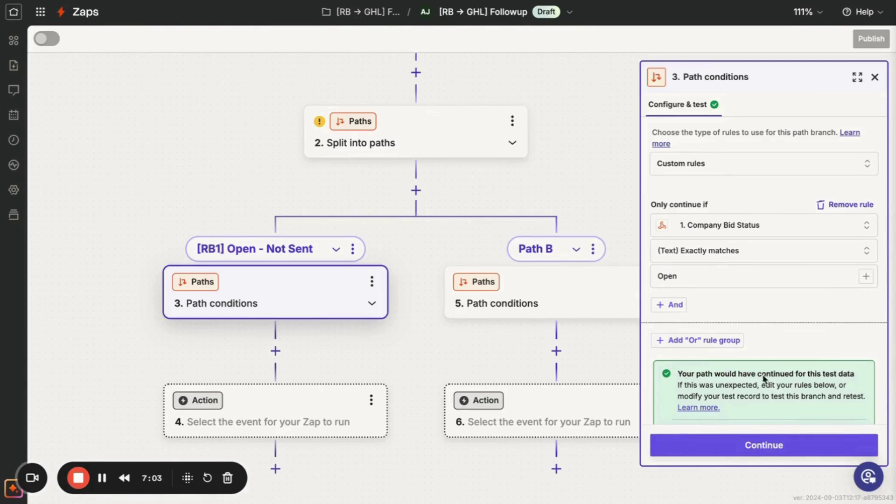
{"action": "left_click", "coordinate": [729, 457]}
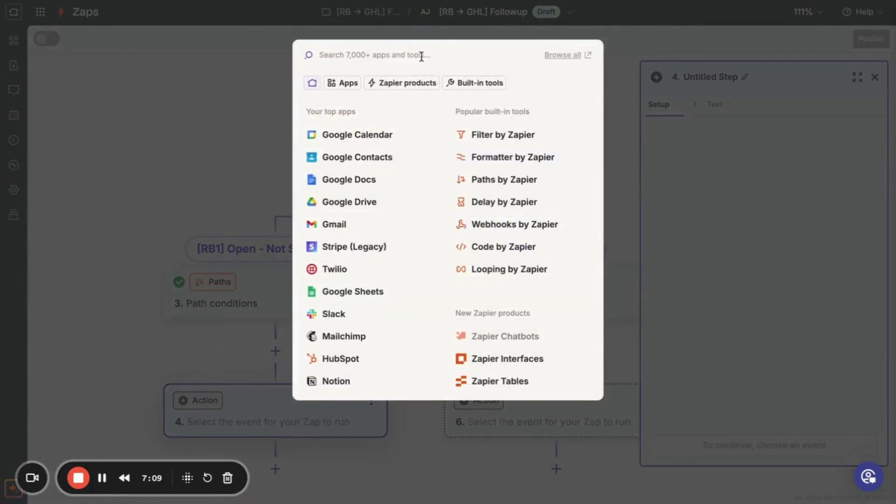
Set step 4 to LeadConnector's Add/Update Contact and begin connecting a new account.
{"action": "type", "text": "lead"}
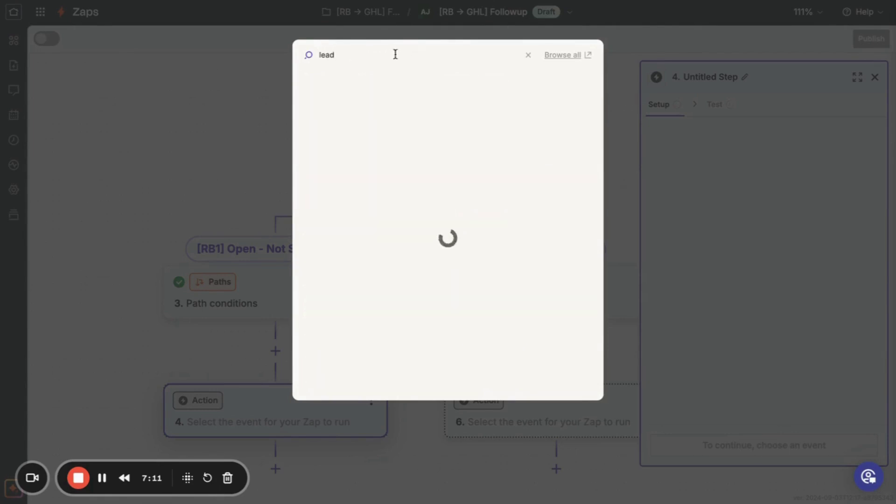
{"action": "left_click", "coordinate": [325, 208]}
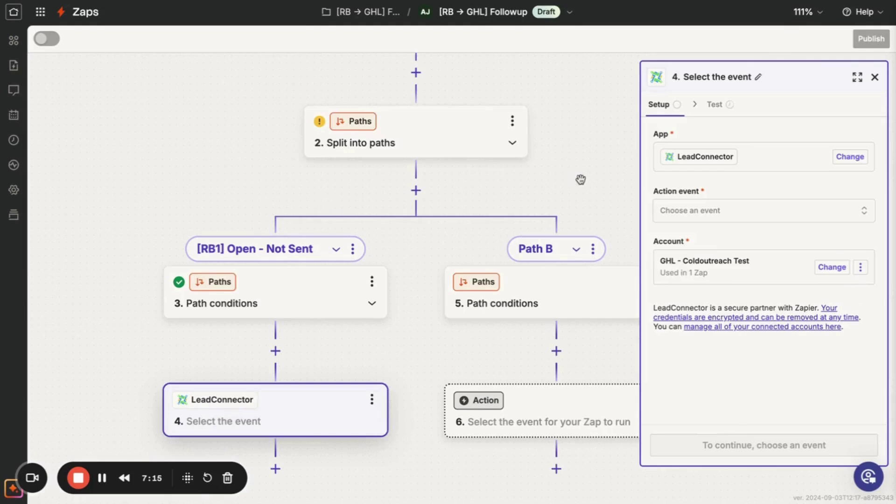
{"action": "left_click", "coordinate": [711, 212]}
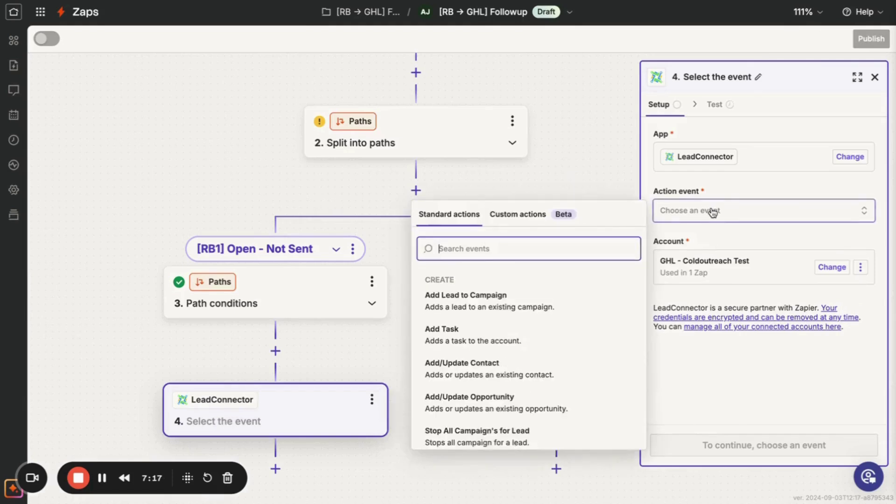
{"action": "left_click", "coordinate": [486, 378]}
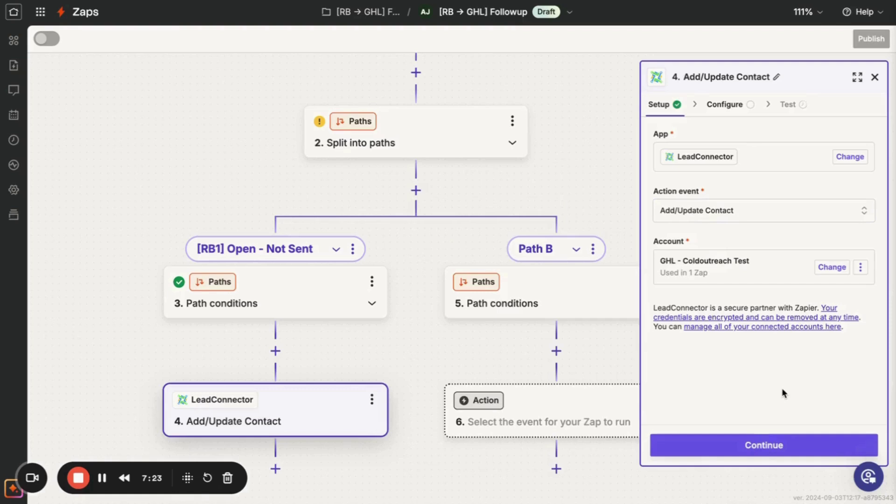
{"action": "left_click", "coordinate": [829, 269]}
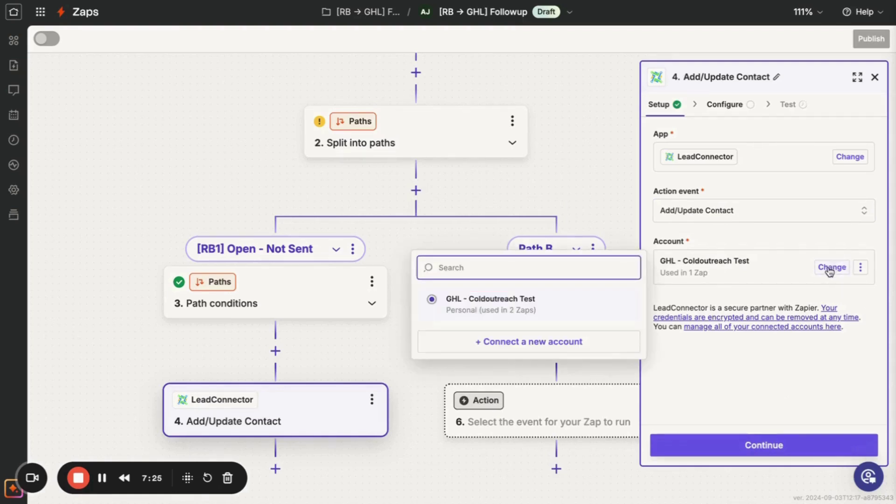
{"action": "left_click", "coordinate": [592, 340]}
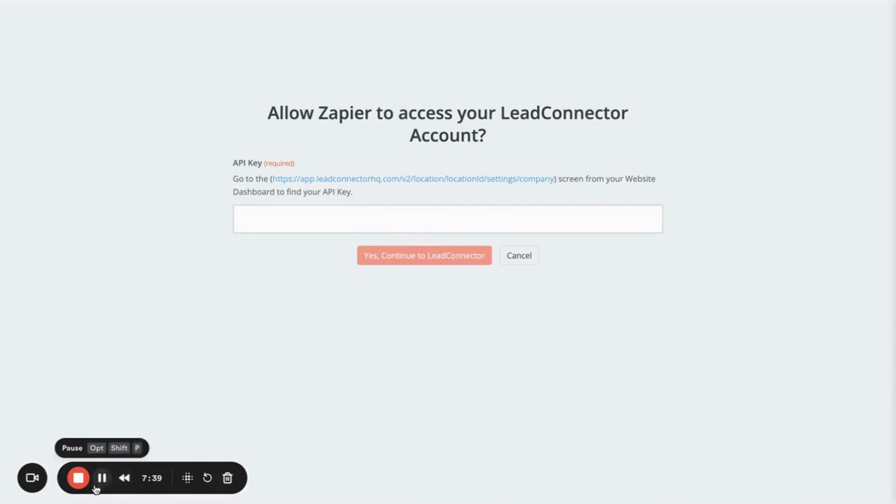
Connect step 4 to the LeadConnector account and rename the connection to identify the Softwash company.
{"action": "left_click", "coordinate": [102, 478]}
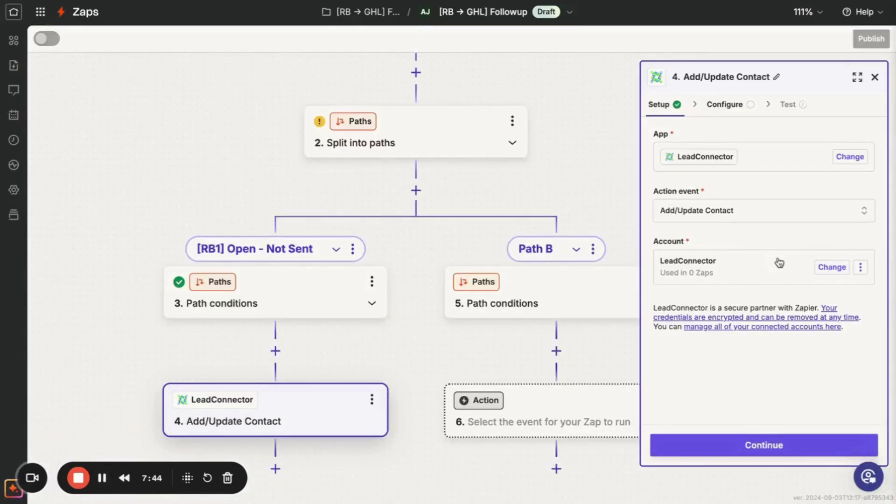
{"action": "left_click", "coordinate": [861, 267]}
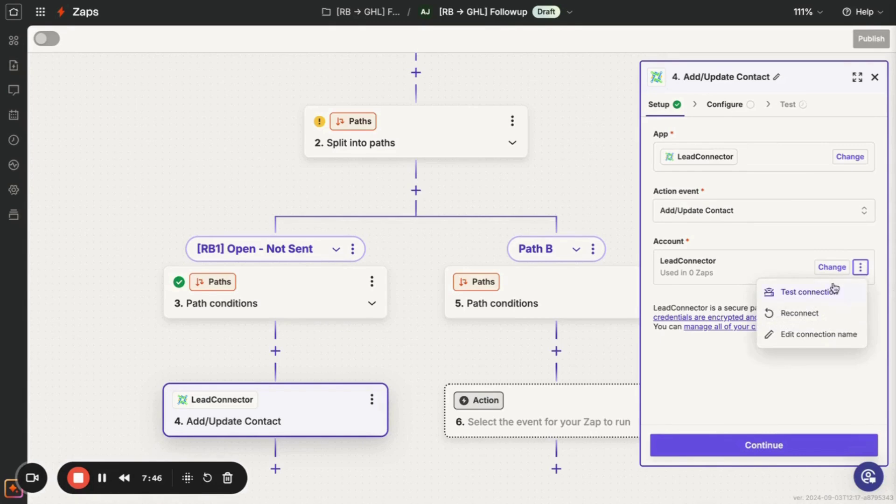
{"action": "left_click", "coordinate": [813, 343]}
{"action": "type", "text": "- "}
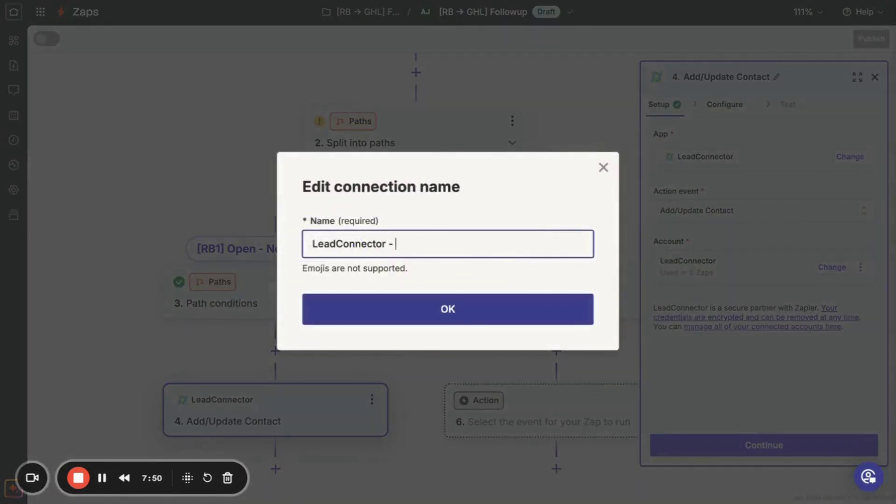
{"action": "type", "text": "Zap"}
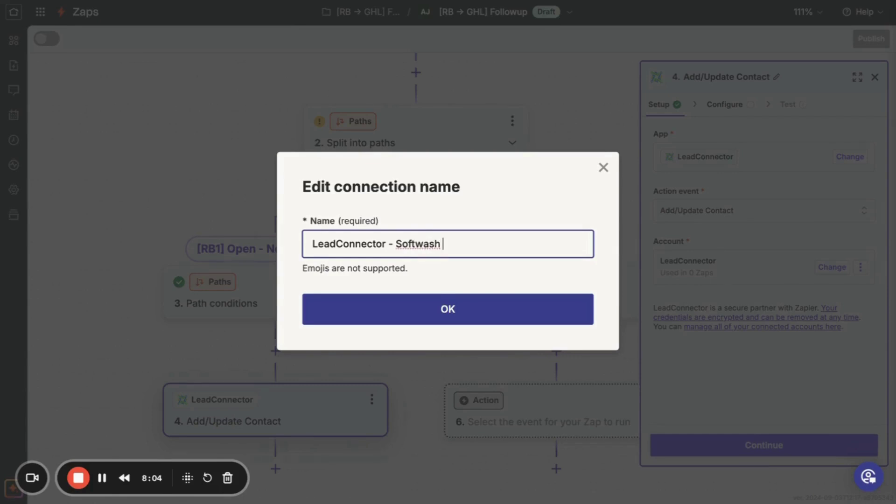
{"action": "key", "text": "BackSpace"}
{"action": "type", "text": "Company"}
{"action": "left_click", "coordinate": [441, 322]}
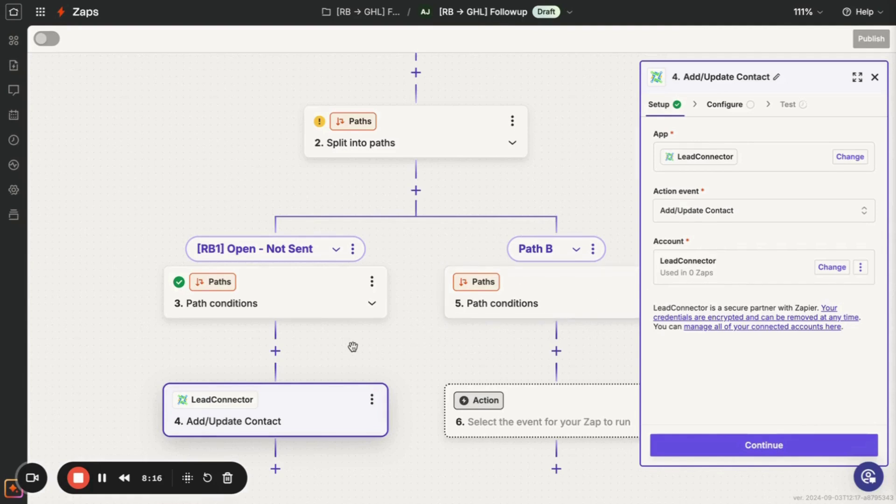
{"action": "scroll", "coordinate": [353, 347], "scroll_direction": "down", "scroll_amount": 1}
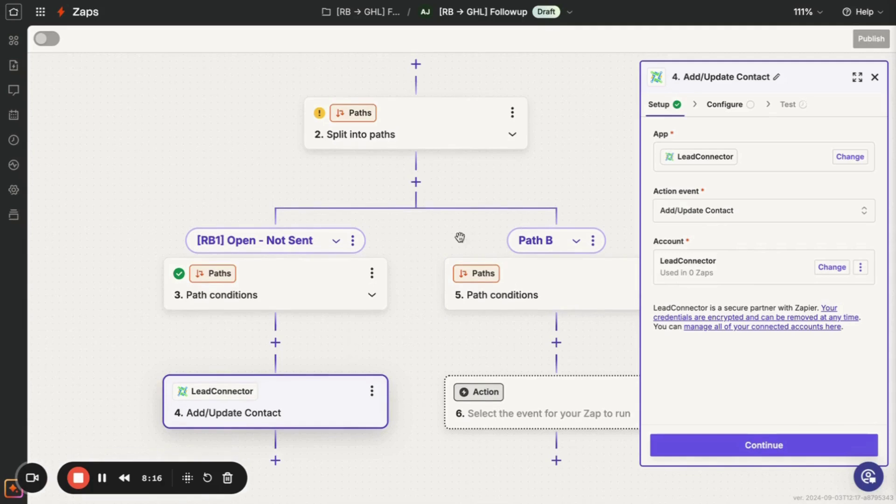
Advance step 4 to the Configure stage and select its First Name field.
{"action": "left_click", "coordinate": [730, 443]}
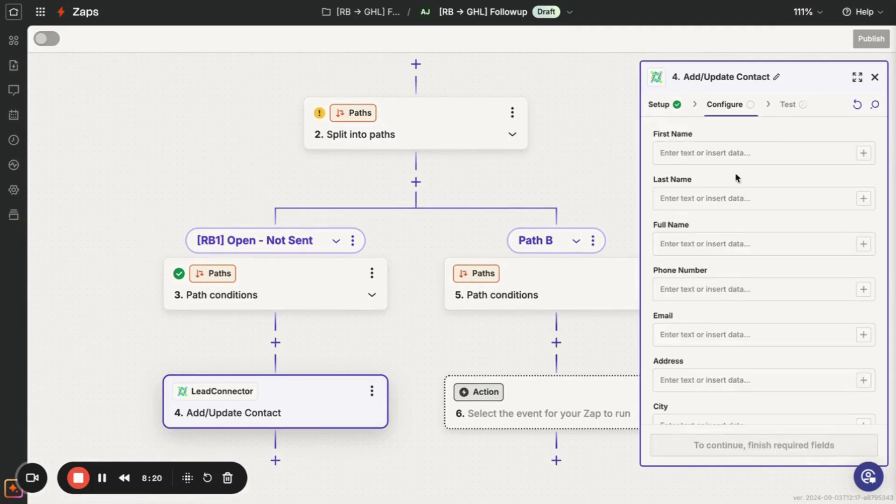
{"action": "left_click", "coordinate": [681, 153]}
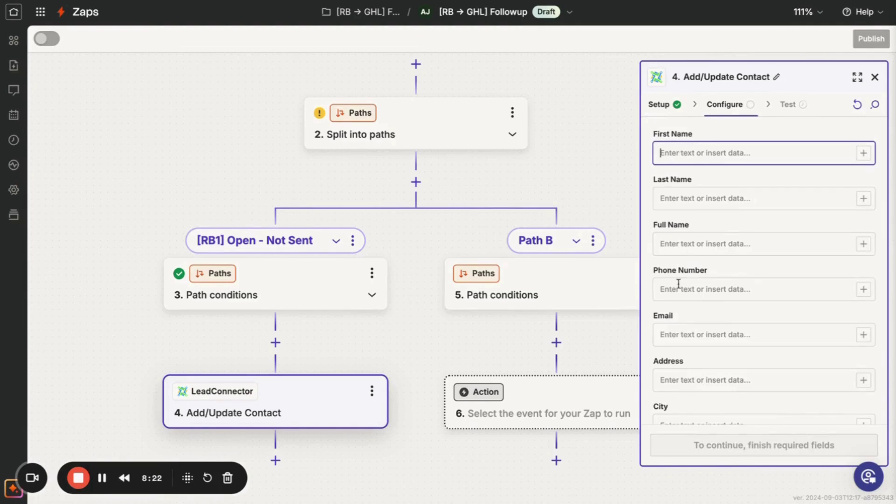
{"action": "scroll", "coordinate": [703, 323], "scroll_direction": "down", "scroll_amount": 15}
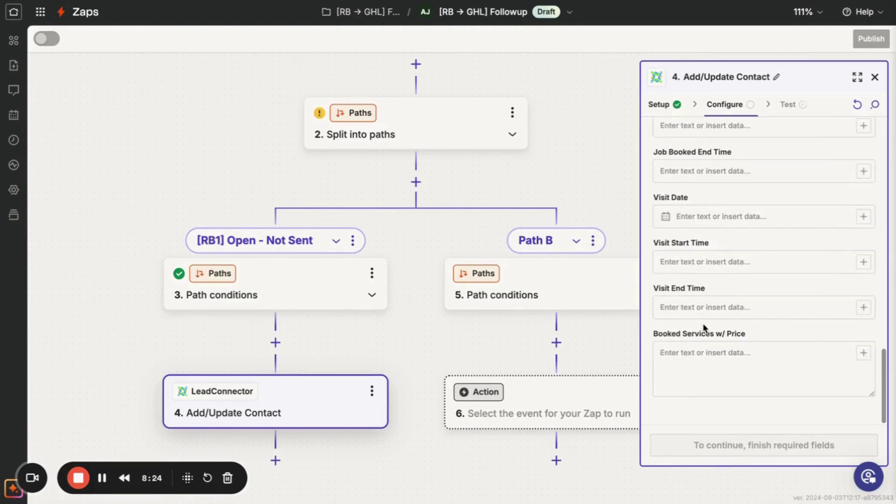
{"action": "scroll", "coordinate": [703, 323], "scroll_direction": "up", "scroll_amount": 15}
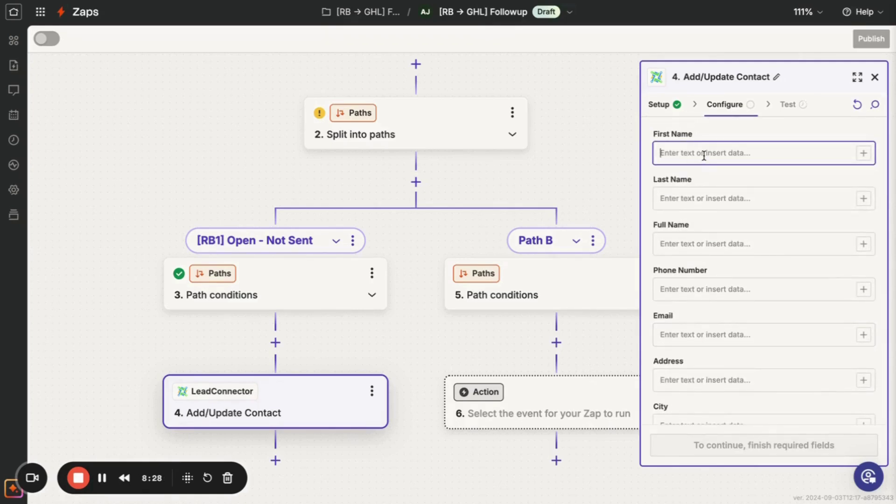
{"action": "left_click", "coordinate": [713, 141]}
Map First Name to the Catch Hook's Contact First Name value.
{"action": "left_click", "coordinate": [860, 155]}
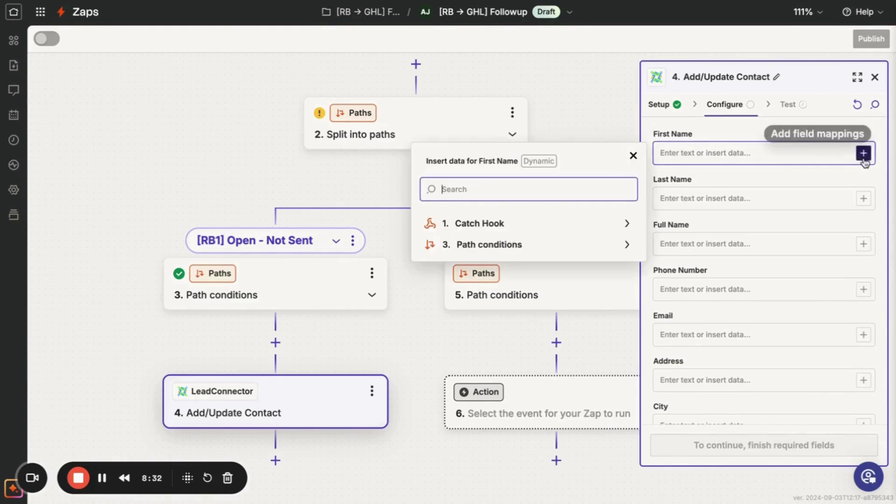
{"action": "left_click", "coordinate": [483, 226]}
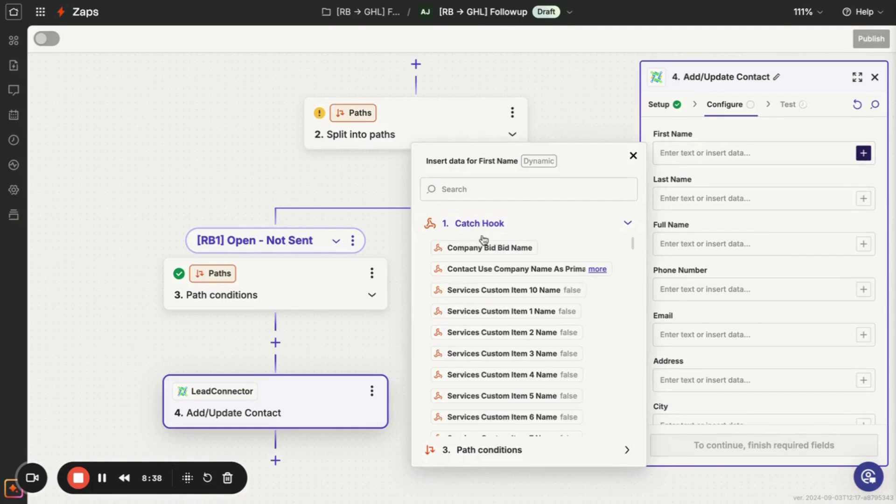
{"action": "left_click", "coordinate": [488, 190]}
{"action": "type", "text": "name"}
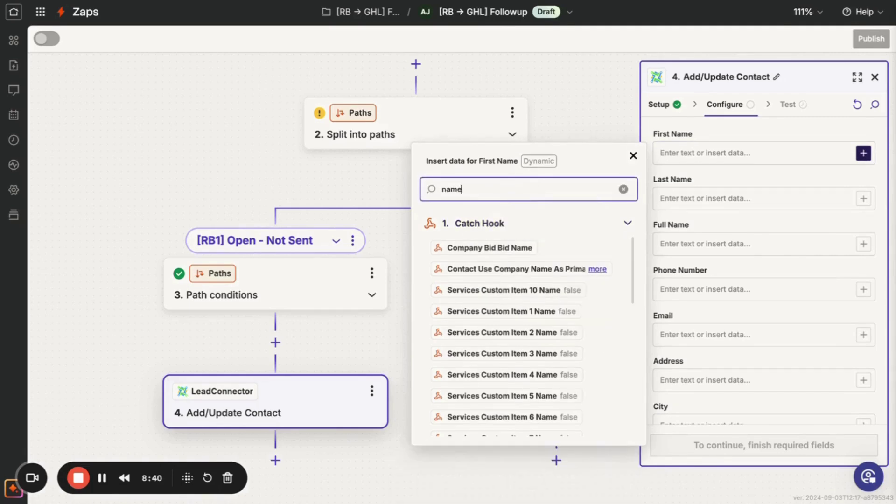
{"action": "key", "text": "BackSpace"}
{"action": "key", "text": "BackSpace"}
{"action": "key", "text": "BackSpace"}
{"action": "key", "text": "BackSpace"}
{"action": "type", "text": "first"}
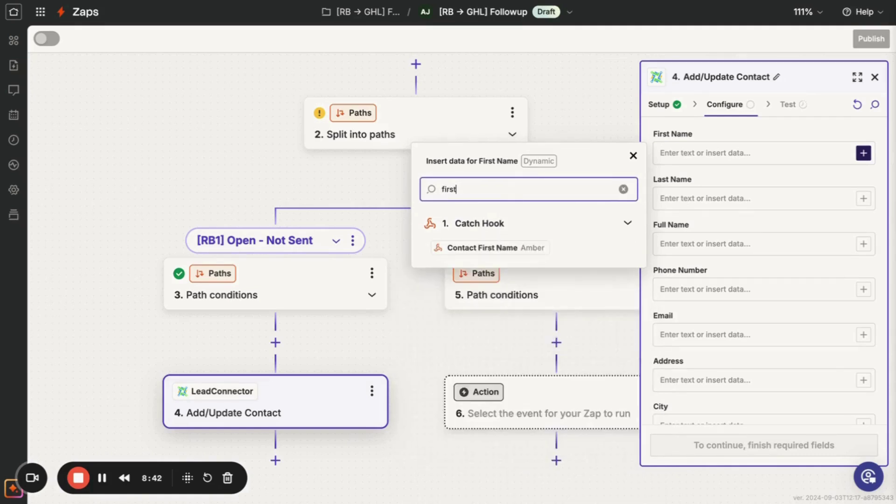
{"action": "left_click", "coordinate": [480, 226]}
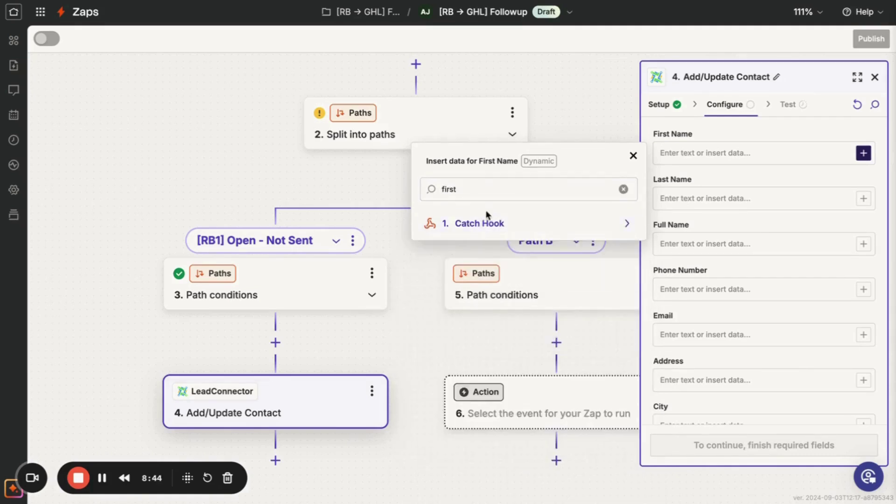
{"action": "left_click", "coordinate": [626, 224]}
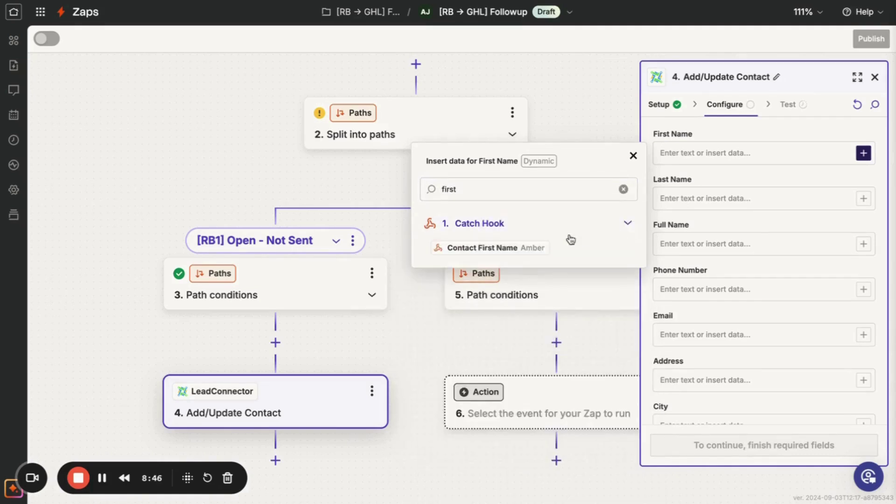
{"action": "left_click", "coordinate": [503, 255]}
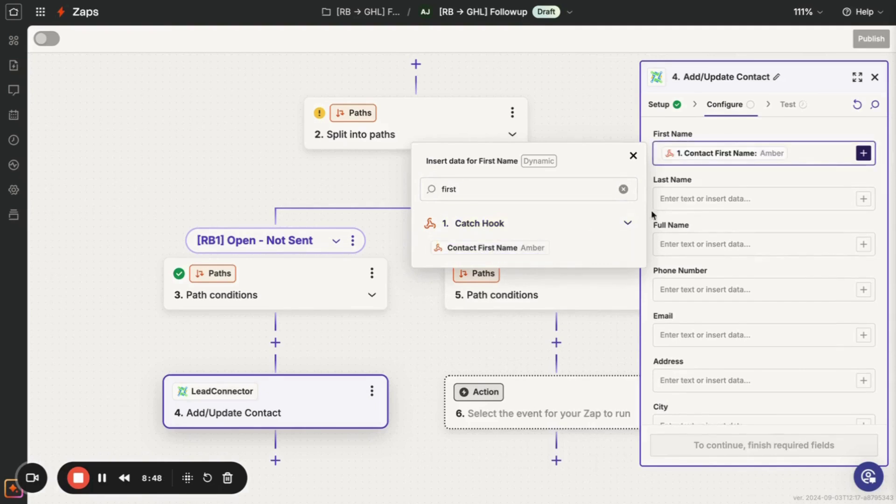
{"action": "left_click", "coordinate": [744, 198]}
{"action": "left_click", "coordinate": [863, 199]}
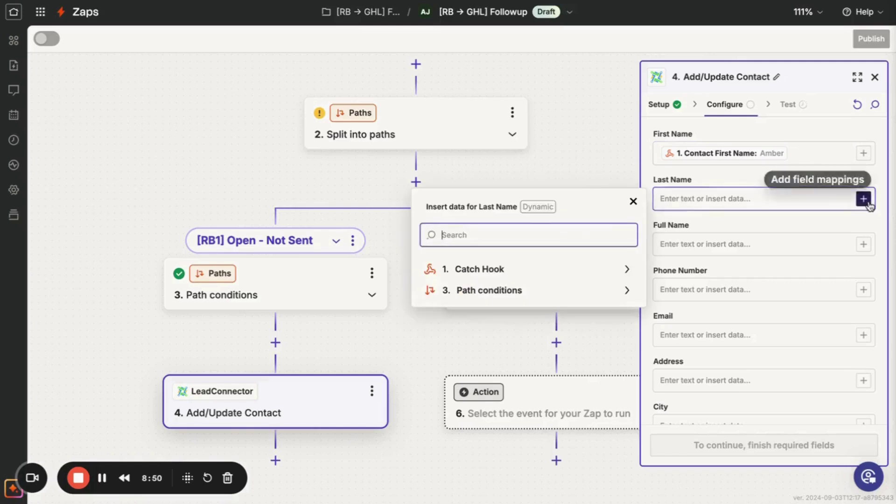
Map Last Name to the Catch Hook's Contact Last Name value.
{"action": "left_click", "coordinate": [568, 273]}
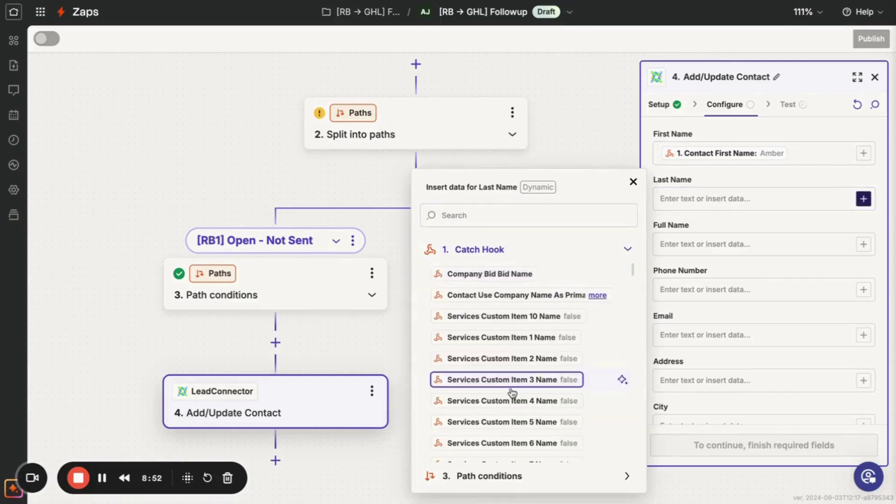
{"action": "scroll", "coordinate": [513, 382], "scroll_direction": "down", "scroll_amount": 5}
{"action": "scroll", "coordinate": [513, 382], "scroll_direction": "down", "scroll_amount": 12}
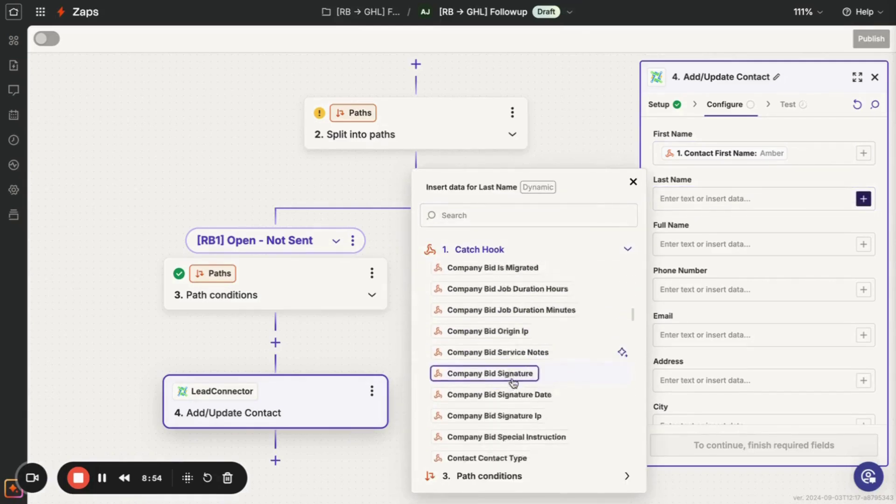
{"action": "scroll", "coordinate": [523, 395], "scroll_direction": "down", "scroll_amount": 8}
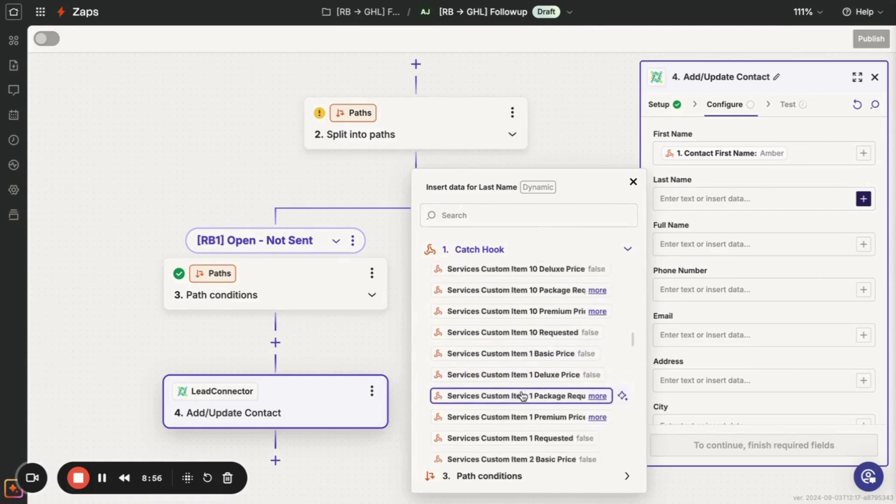
{"action": "left_click", "coordinate": [536, 215]}
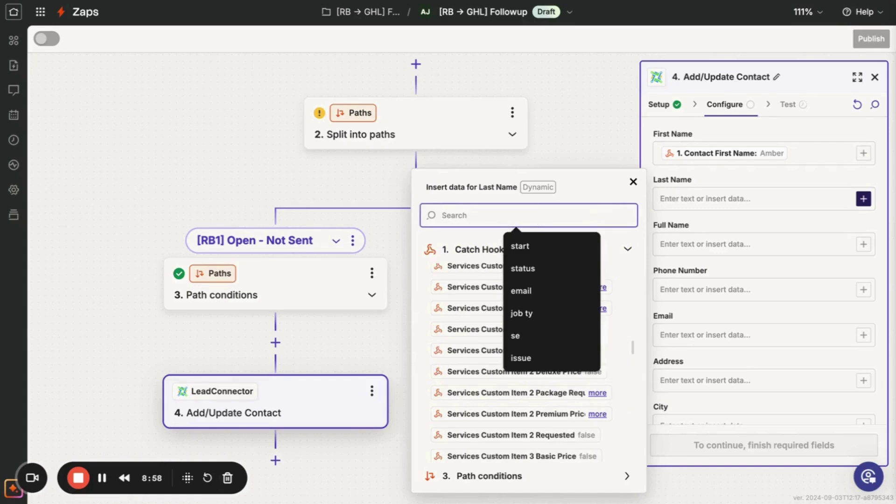
{"action": "type", "text": "last"}
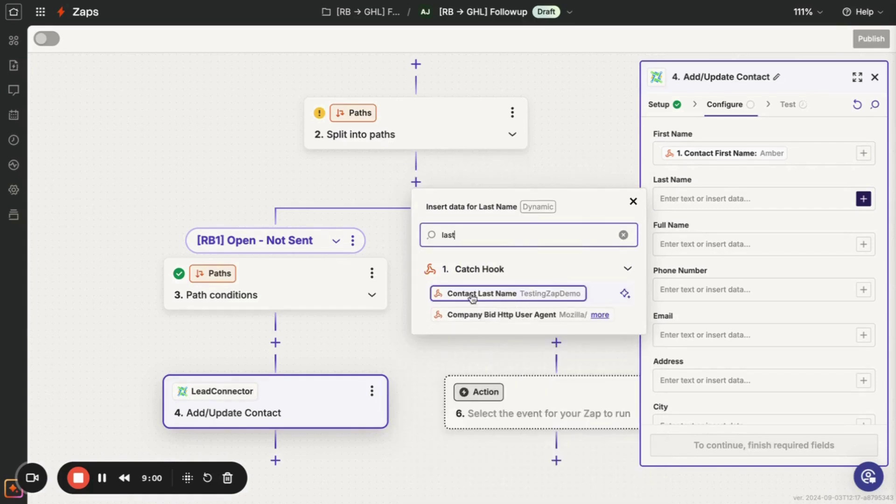
{"action": "left_click", "coordinate": [480, 294]}
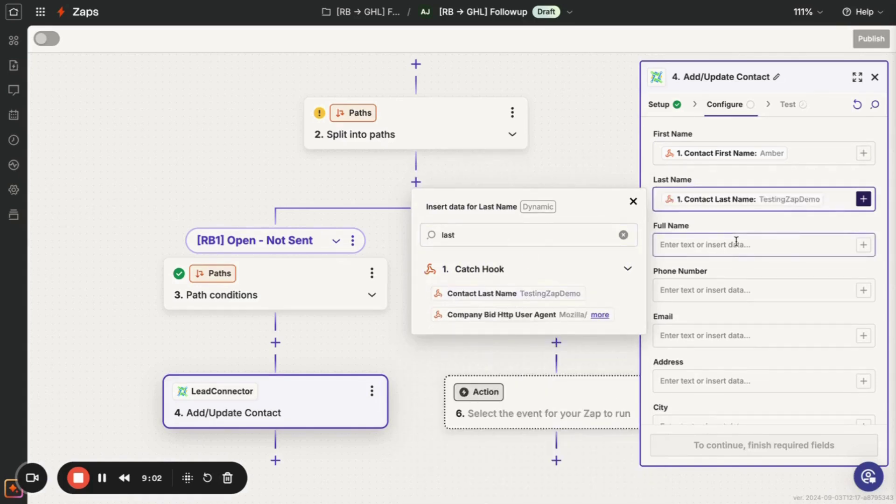
Map Phone Number to the Catch Hook's Contact Phone 1 value.
{"action": "left_click", "coordinate": [809, 290]}
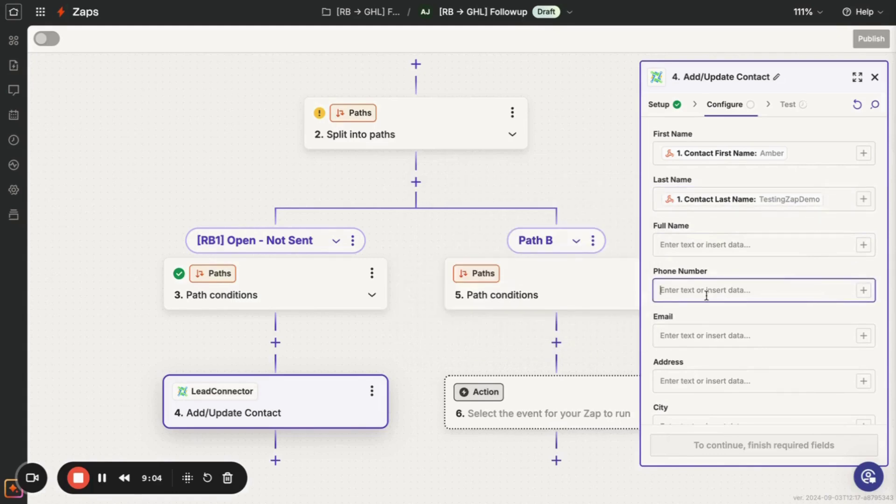
{"action": "left_click", "coordinate": [863, 290]}
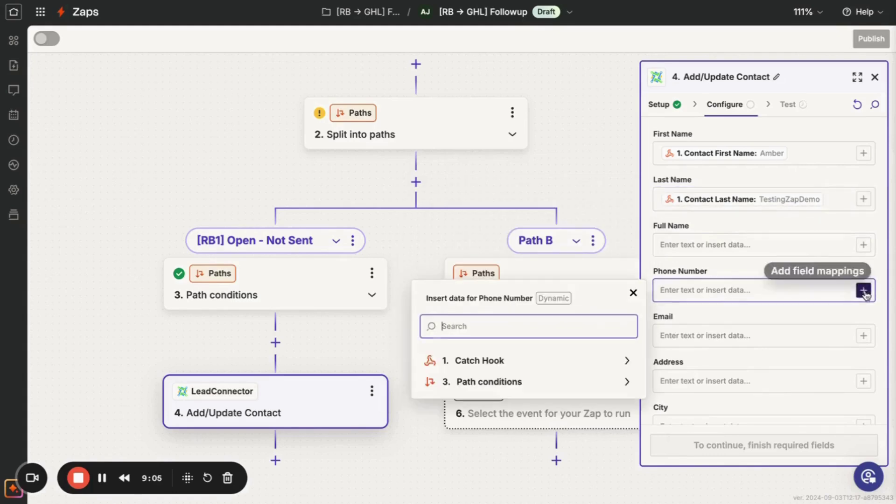
{"action": "left_click", "coordinate": [573, 363]}
{"action": "scroll", "coordinate": [536, 345], "scroll_direction": "down", "scroll_amount": 10}
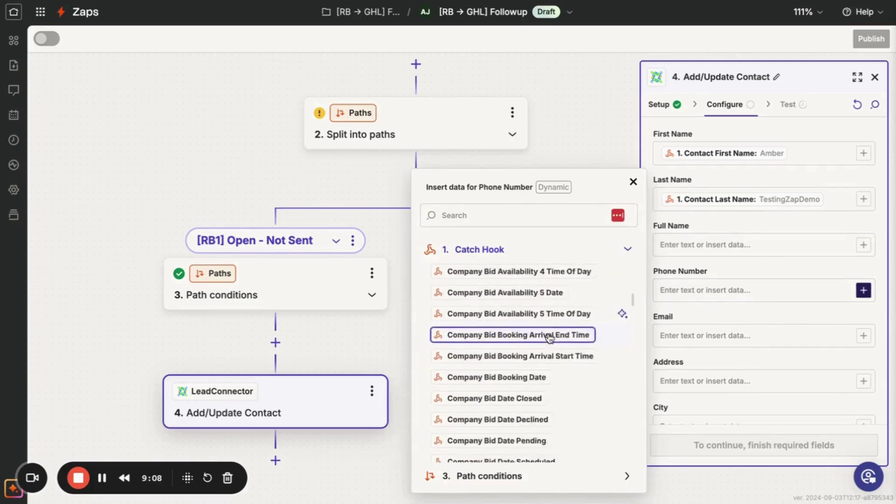
{"action": "left_click", "coordinate": [519, 215]}
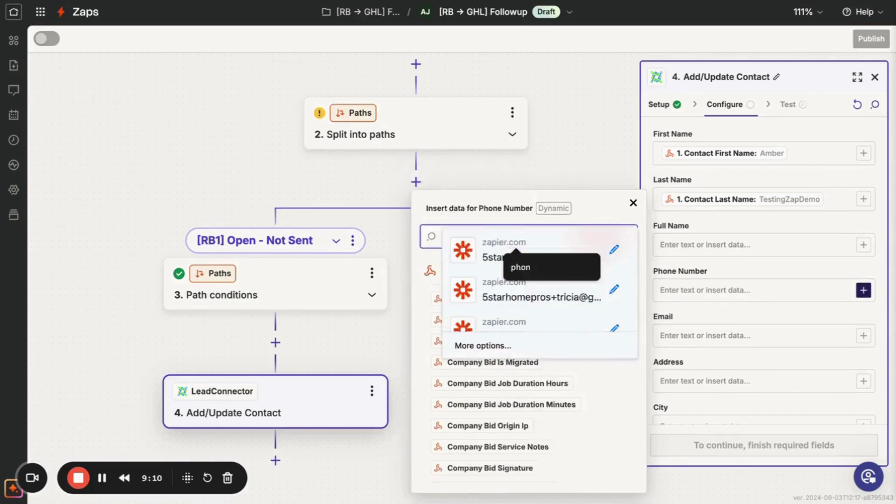
{"action": "type", "text": "phone"}
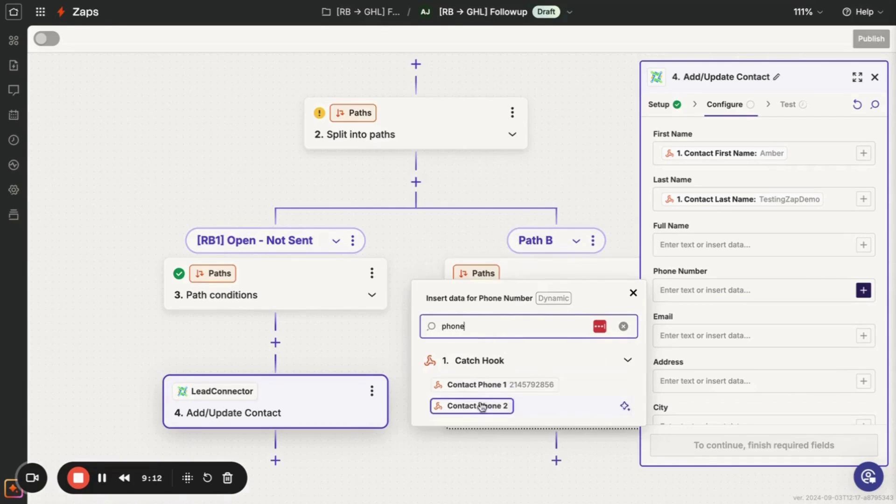
{"action": "left_click", "coordinate": [483, 385]}
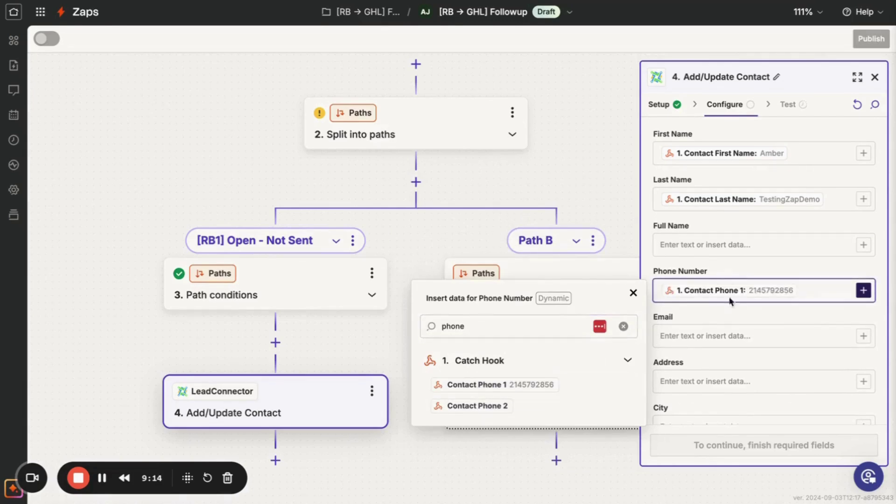
{"action": "left_click", "coordinate": [731, 332]}
{"action": "left_click", "coordinate": [863, 334]}
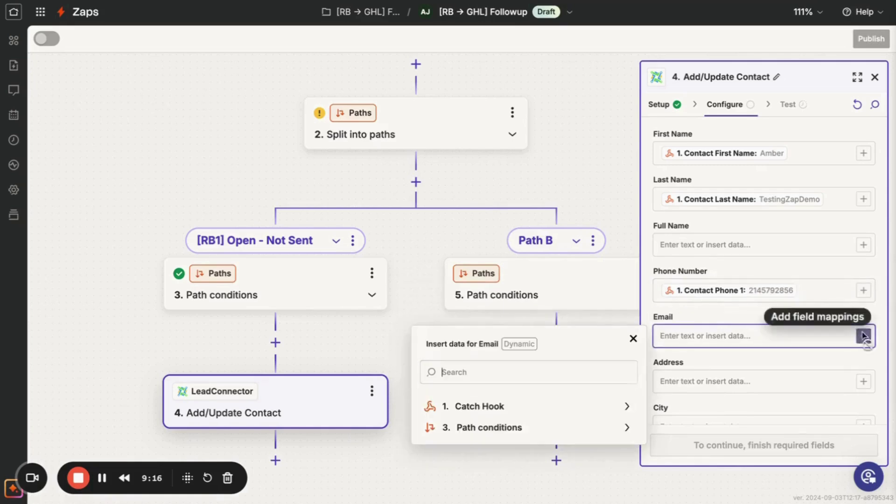
Map Email to the Catch Hook's Contact Email value.
{"action": "left_click", "coordinate": [540, 409]}
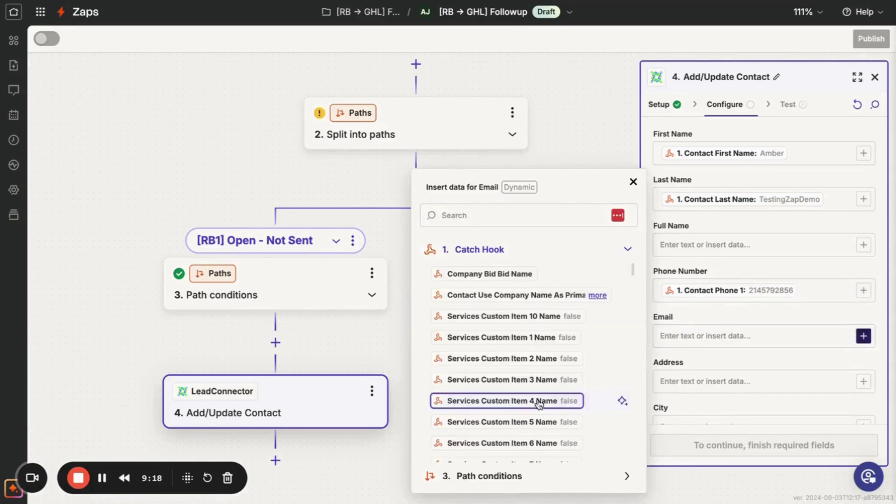
{"action": "left_click", "coordinate": [552, 214]}
{"action": "type", "text": "email"}
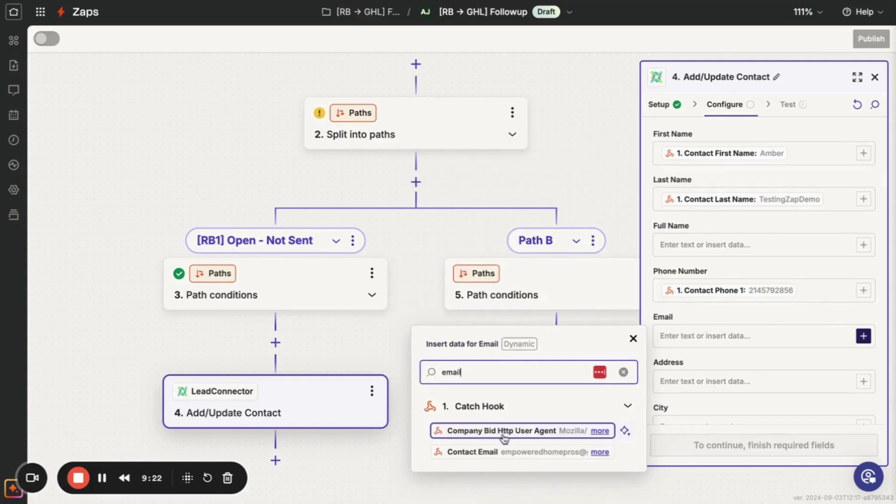
{"action": "left_click", "coordinate": [526, 453]}
{"action": "scroll", "coordinate": [752, 310], "scroll_direction": "down", "scroll_amount": 4}
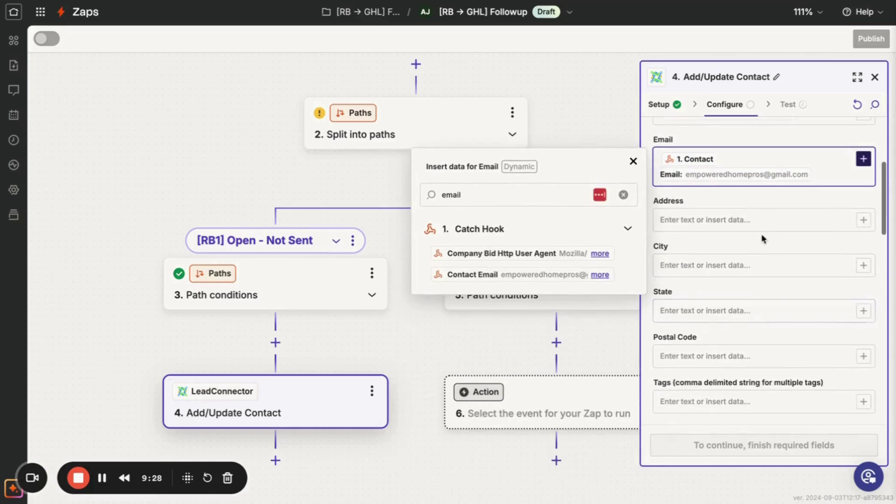
Map Address to the Catch Hook's Contact Street 1 value.
{"action": "left_click", "coordinate": [763, 220]}
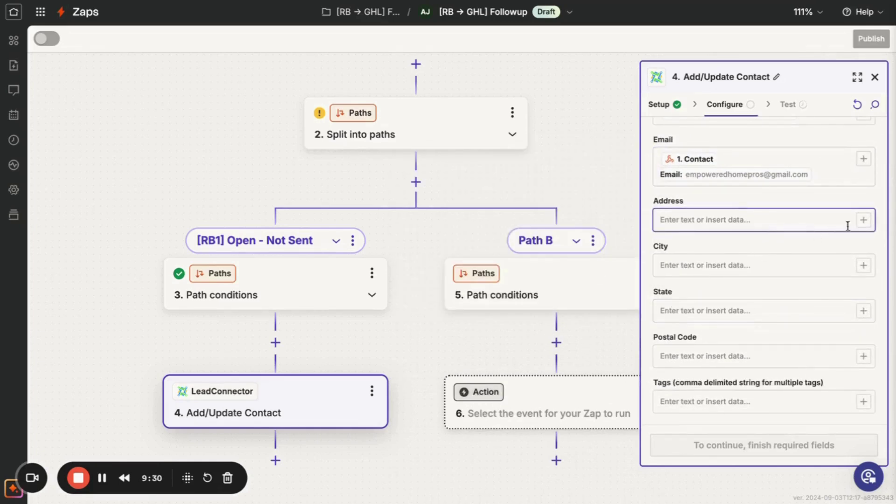
{"action": "left_click", "coordinate": [863, 220]}
{"action": "left_click", "coordinate": [528, 290]}
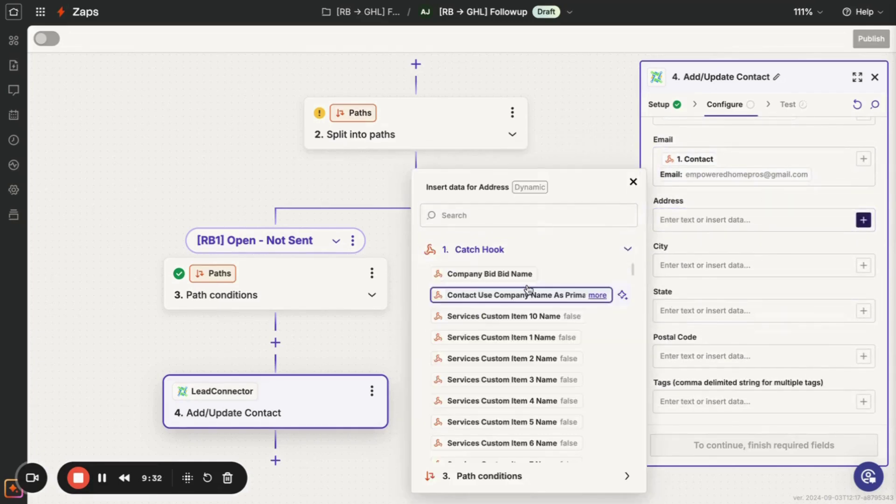
{"action": "left_click", "coordinate": [539, 216]}
{"action": "type", "text": "add"}
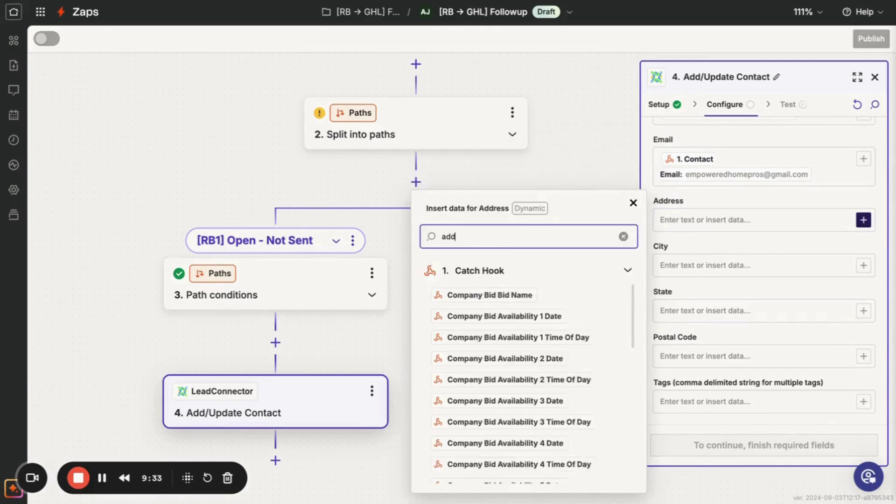
{"action": "type", "text": "ress"}
{"action": "key", "text": "BackSpace"}
{"action": "key", "text": "BackSpace"}
{"action": "key", "text": "BackSpace"}
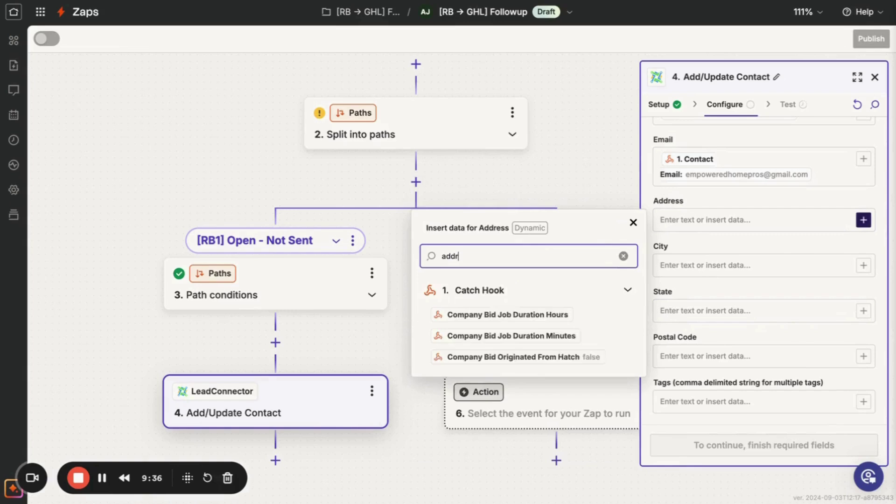
{"action": "key", "text": "BackSpace"}
{"action": "key", "text": "BackSpace"}
{"action": "key", "text": "BackSpace"}
{"action": "key", "text": "BackSpace"}
{"action": "left_click", "coordinate": [510, 290]}
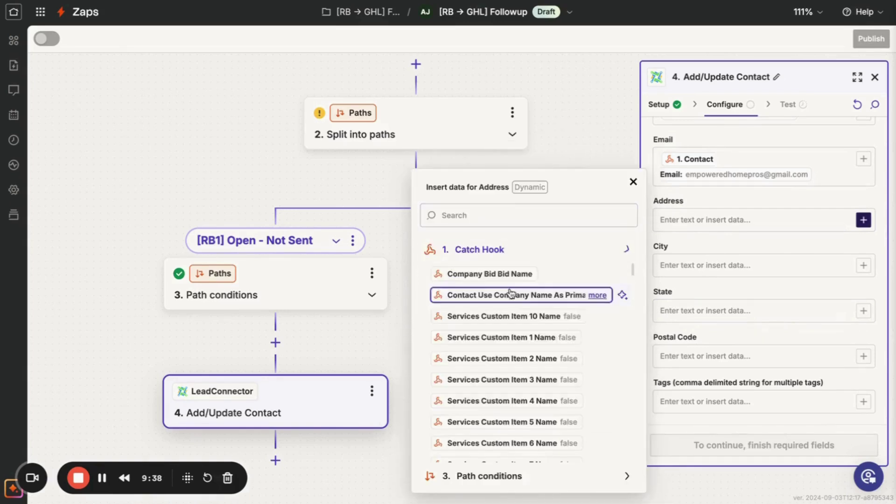
{"action": "scroll", "coordinate": [517, 359], "scroll_direction": "down", "scroll_amount": 1}
{"action": "scroll", "coordinate": [516, 362], "scroll_direction": "down", "scroll_amount": 2}
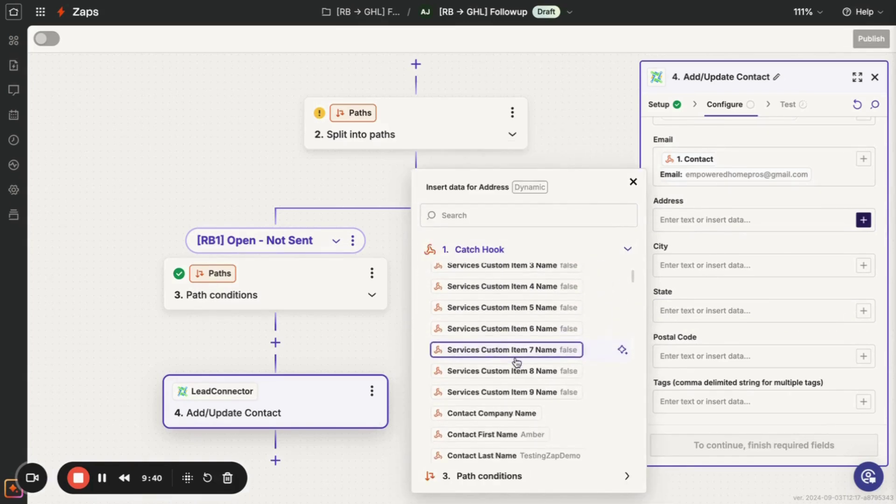
{"action": "scroll", "coordinate": [517, 363], "scroll_direction": "down", "scroll_amount": 4}
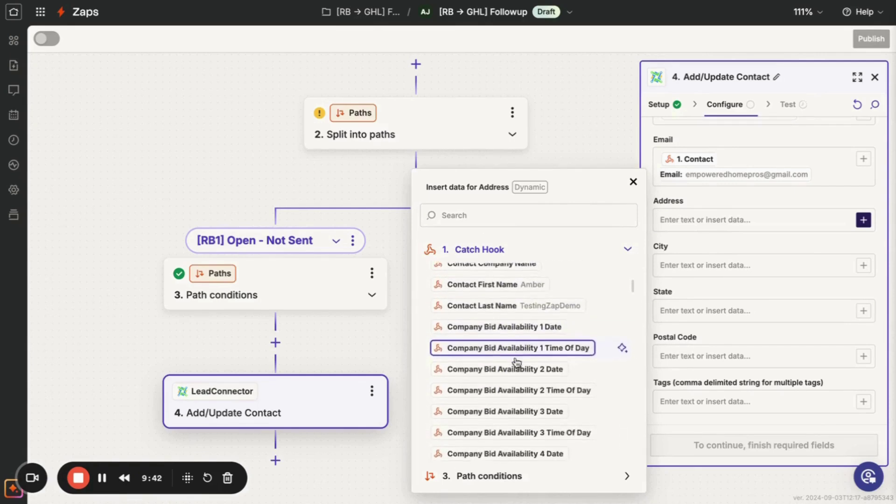
{"action": "scroll", "coordinate": [517, 362], "scroll_direction": "down", "scroll_amount": 4}
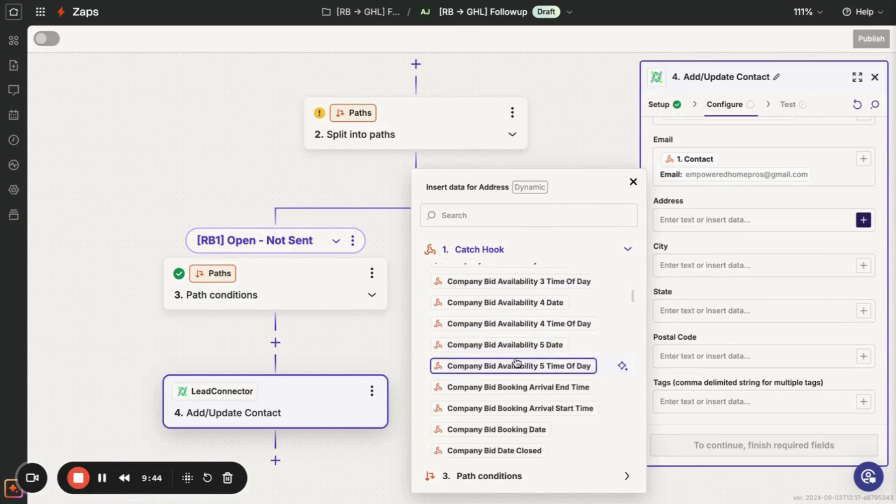
{"action": "scroll", "coordinate": [517, 363], "scroll_direction": "down", "scroll_amount": 5}
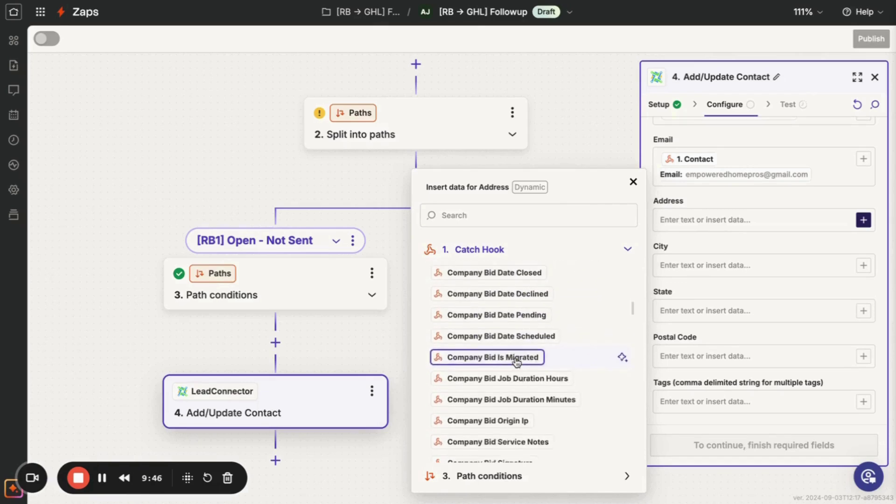
{"action": "scroll", "coordinate": [517, 363], "scroll_direction": "down", "scroll_amount": 6}
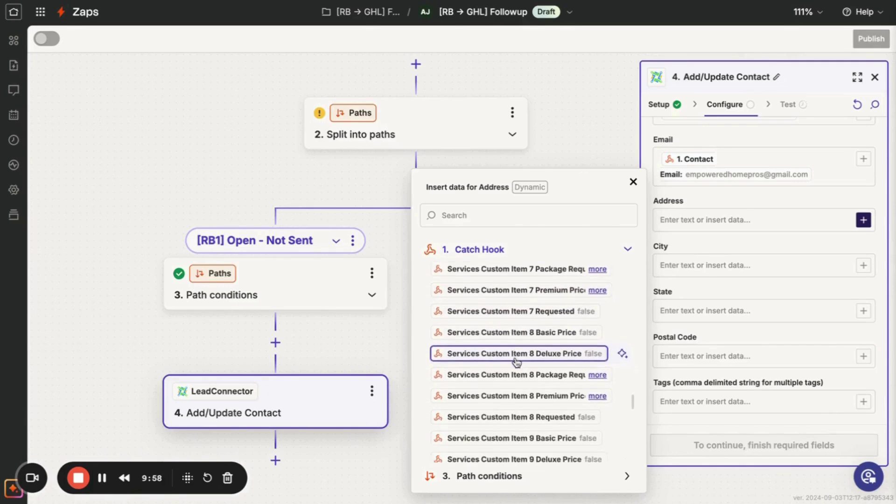
{"action": "scroll", "coordinate": [516, 361], "scroll_direction": "down", "scroll_amount": 5}
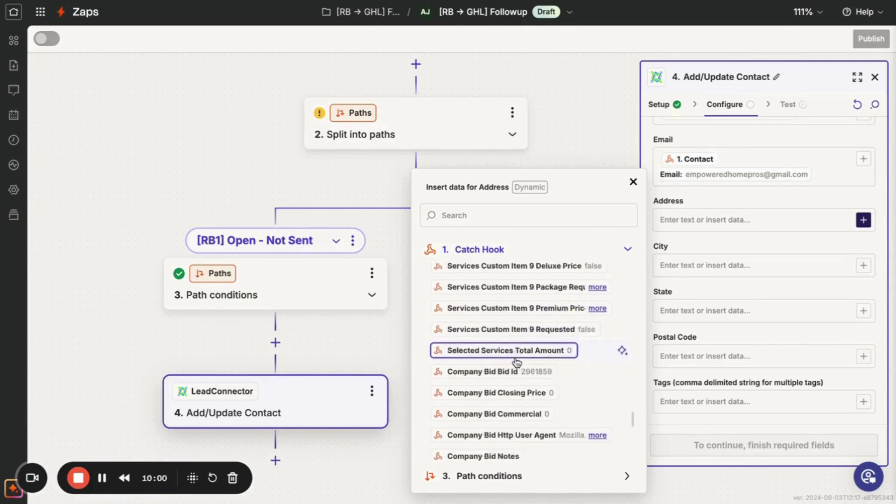
{"action": "scroll", "coordinate": [517, 362], "scroll_direction": "down", "scroll_amount": 3}
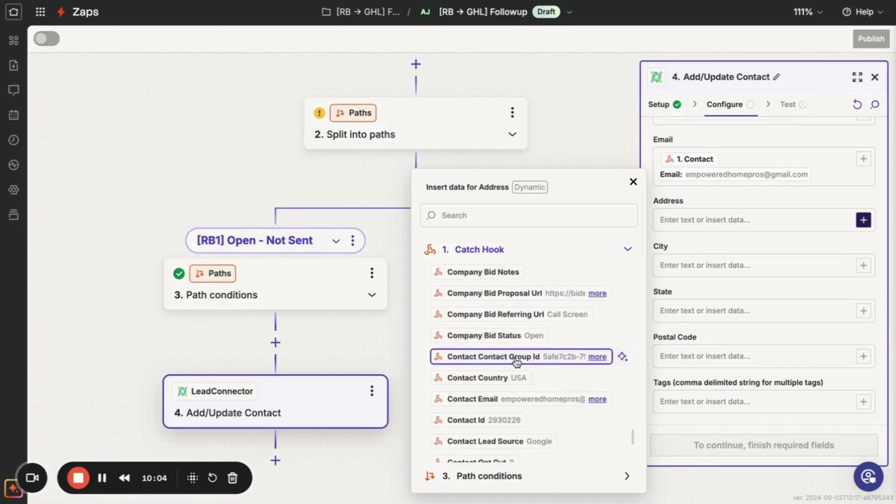
{"action": "scroll", "coordinate": [516, 361], "scroll_direction": "down", "scroll_amount": 3}
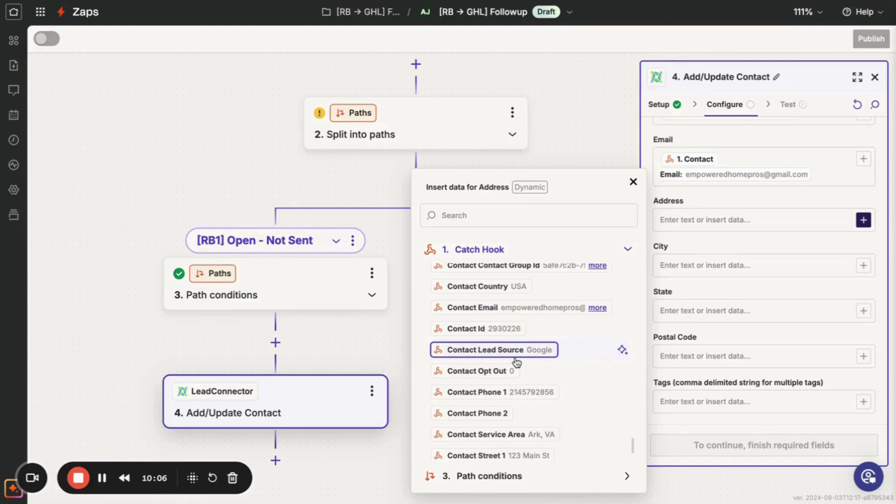
{"action": "scroll", "coordinate": [516, 361], "scroll_direction": "down", "scroll_amount": 2}
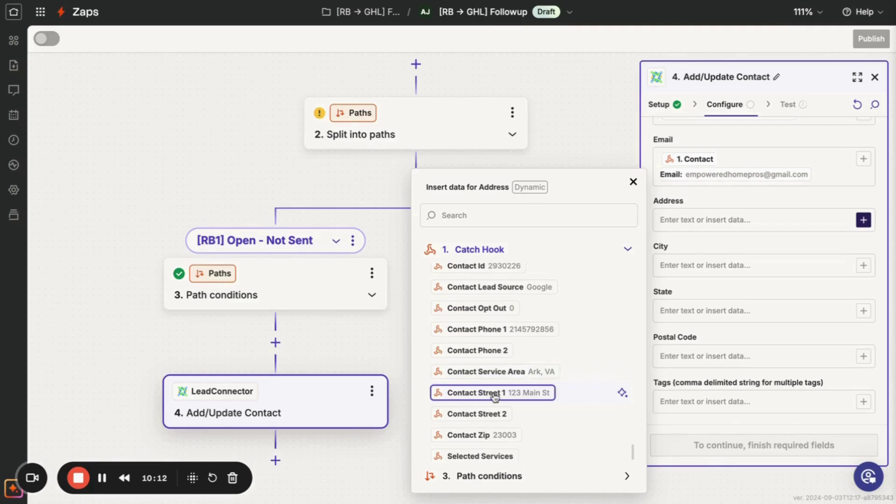
{"action": "left_click", "coordinate": [494, 393]}
Map City to the Catch Hook's Contact Service Area value.
{"action": "left_click", "coordinate": [697, 259]}
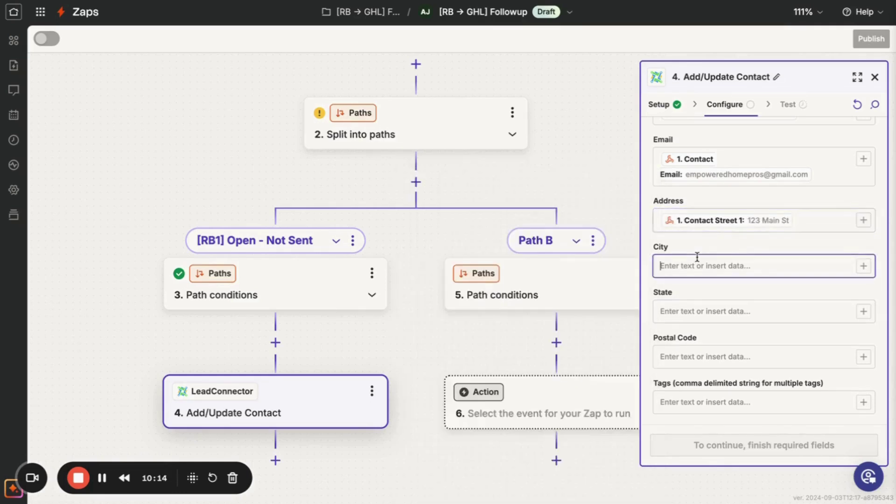
{"action": "left_click", "coordinate": [863, 266]}
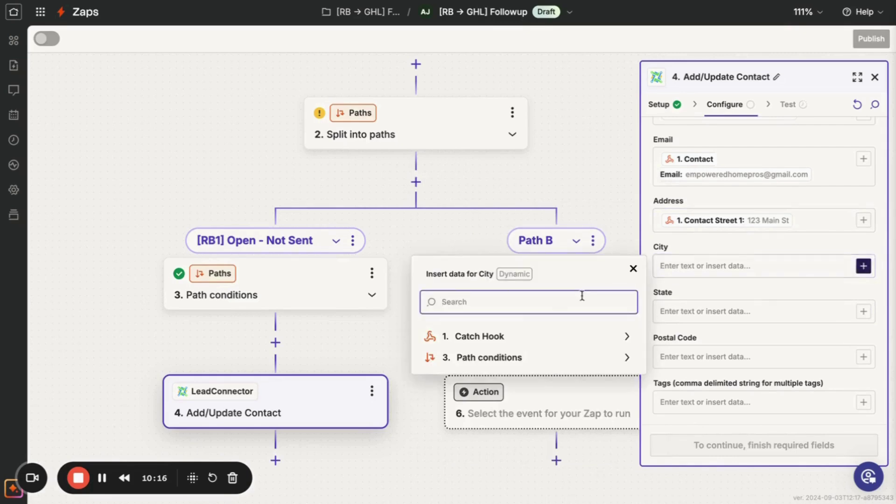
{"action": "left_click", "coordinate": [528, 340]}
{"action": "scroll", "coordinate": [524, 395], "scroll_direction": "down", "scroll_amount": 5}
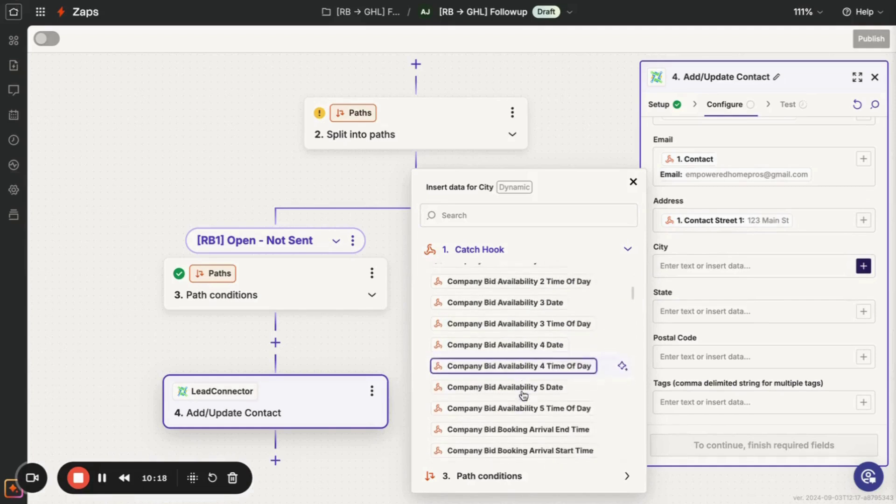
{"action": "scroll", "coordinate": [523, 392], "scroll_direction": "down", "scroll_amount": 3}
{"action": "left_click", "coordinate": [528, 216]}
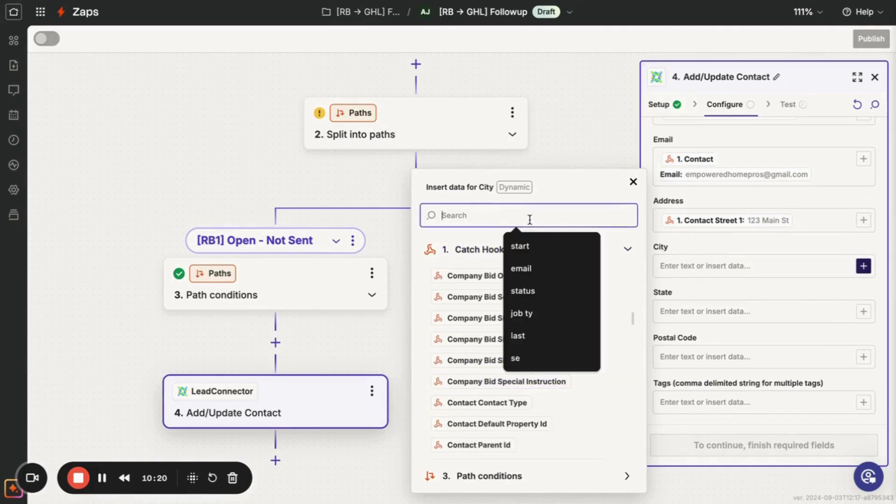
{"action": "type", "text": "serv"}
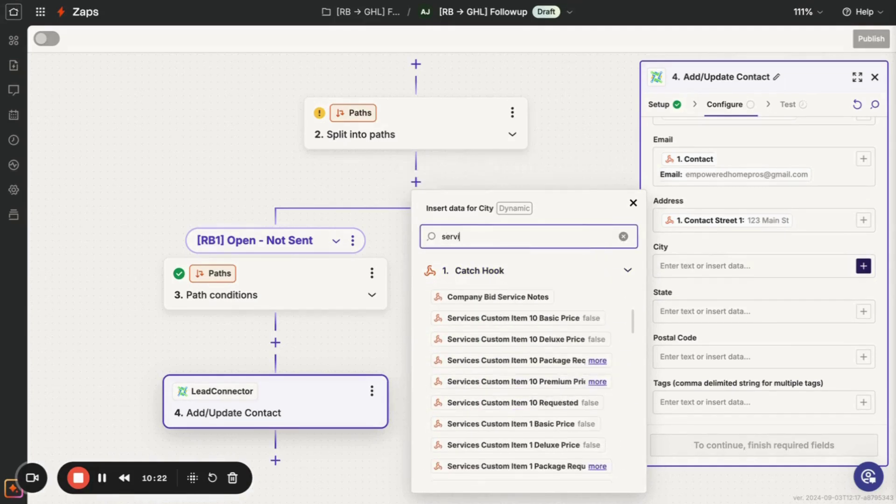
{"action": "type", "text": "i"}
{"action": "key", "text": "BackSpace"}
{"action": "key", "text": "BackSpace"}
{"action": "key", "text": "BackSpace"}
{"action": "key", "text": "BackSpace"}
{"action": "key", "text": "BackSpace"}
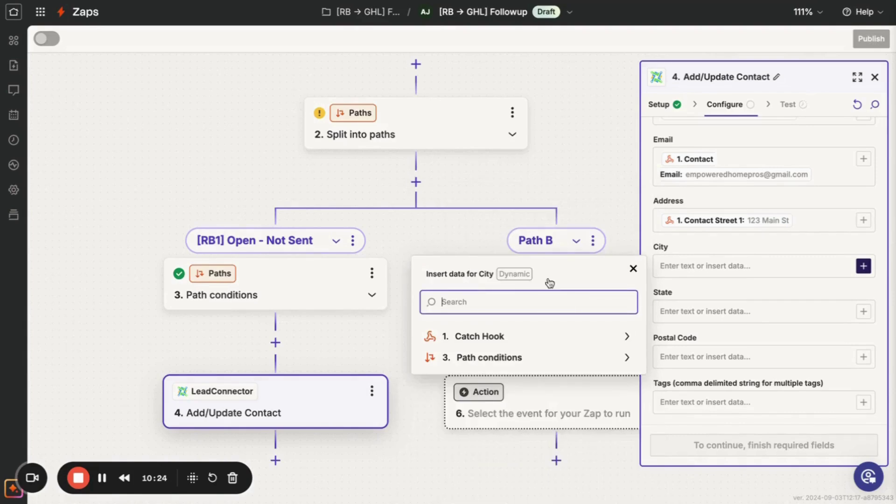
{"action": "left_click", "coordinate": [546, 341]}
{"action": "left_click", "coordinate": [556, 224]}
{"action": "type", "text": "city"}
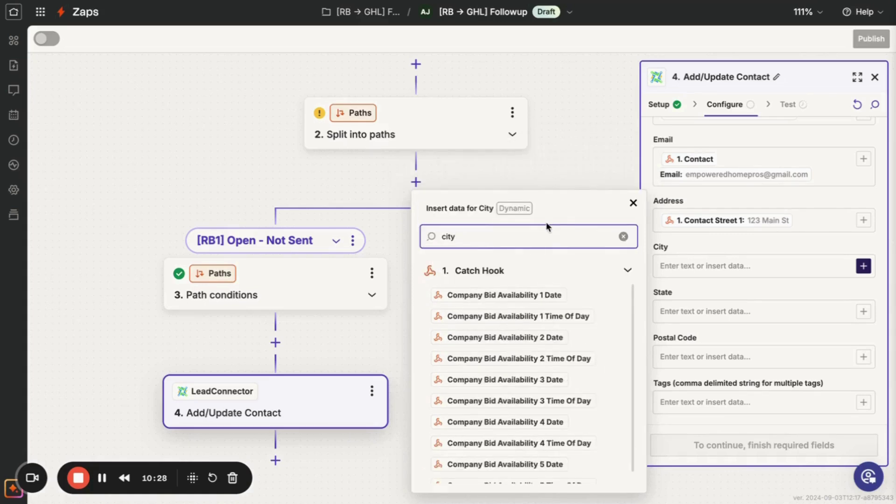
{"action": "scroll", "coordinate": [520, 404], "scroll_direction": "down", "scroll_amount": 1}
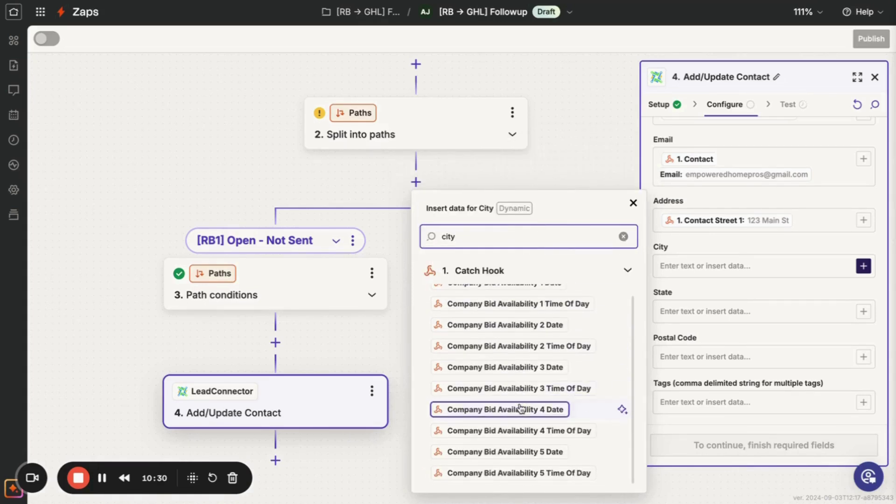
{"action": "scroll", "coordinate": [520, 409], "scroll_direction": "up", "scroll_amount": 1}
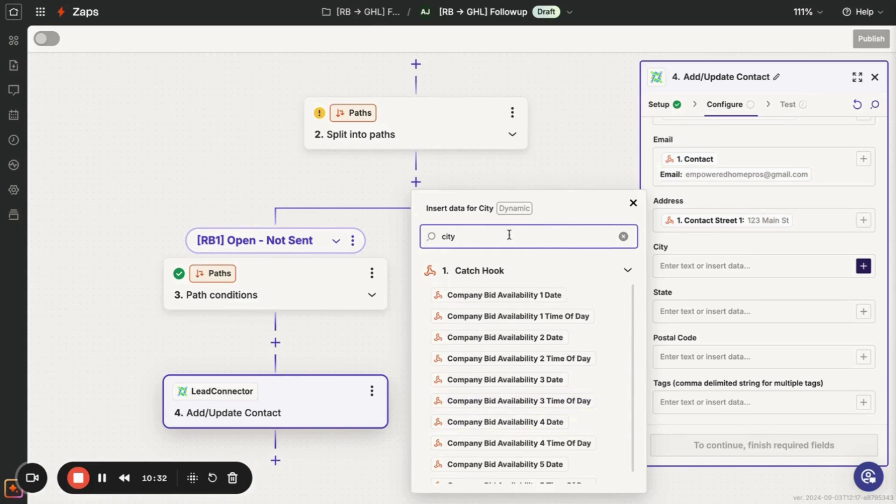
{"action": "key", "text": "BackSpace"}
{"action": "type", "text": "ser"}
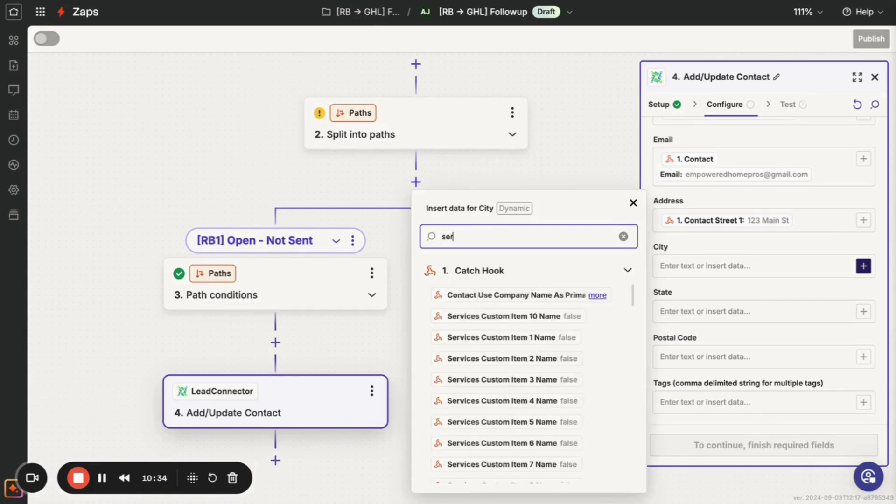
{"action": "type", "text": "vice a"}
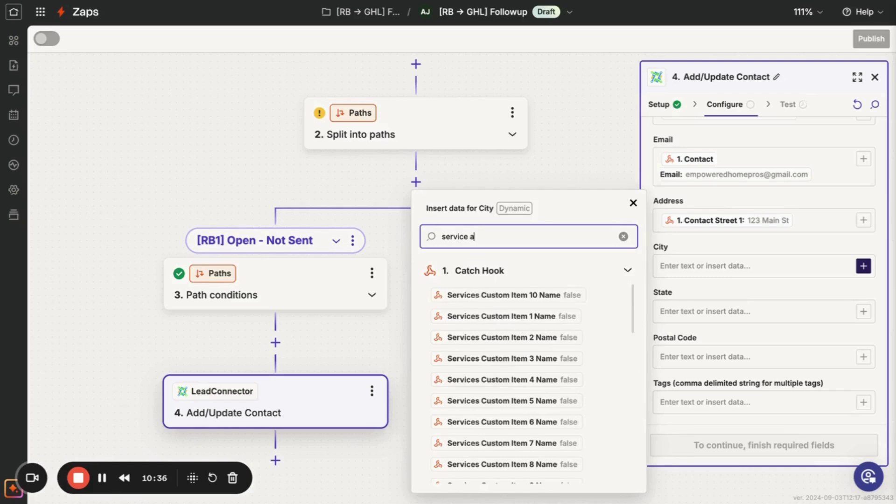
{"action": "type", "text": "rea"}
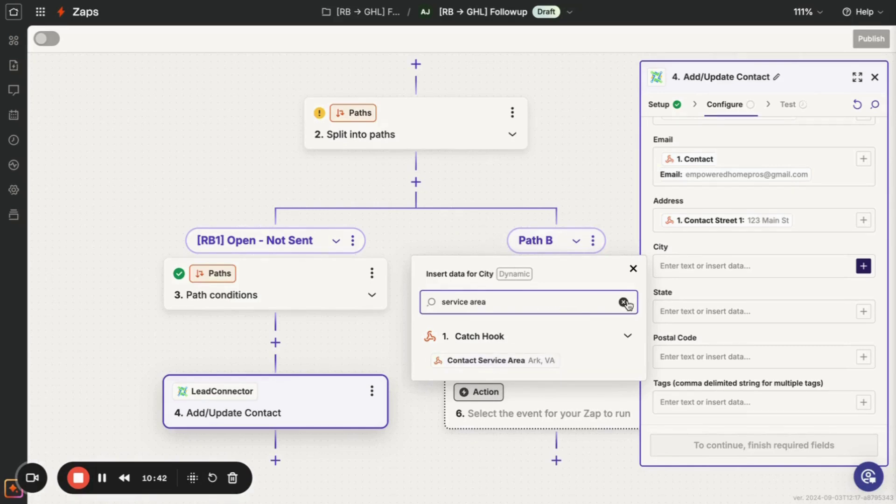
{"action": "left_click", "coordinate": [551, 367]}
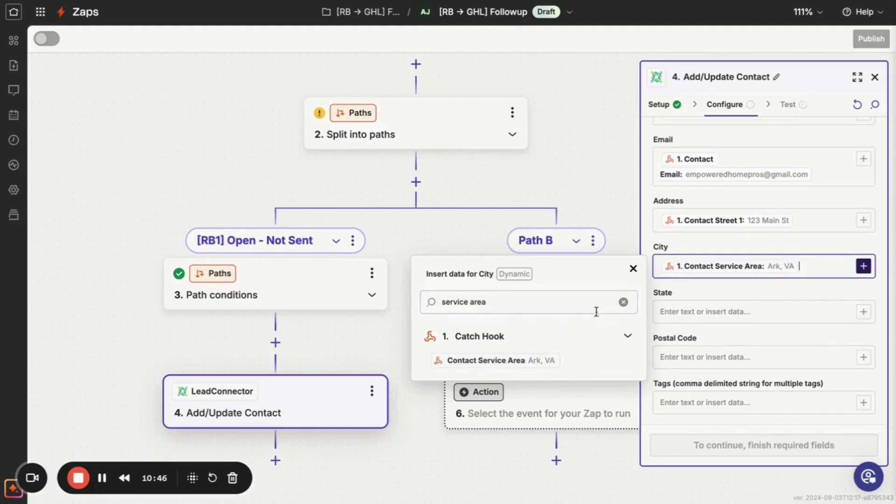
Search the Catch Hook data for the 'Ark' sample value to check the City mapping.
{"action": "left_click", "coordinate": [623, 302]}
{"action": "left_click", "coordinate": [555, 337]}
{"action": "scroll", "coordinate": [558, 397], "scroll_direction": "down", "scroll_amount": 3}
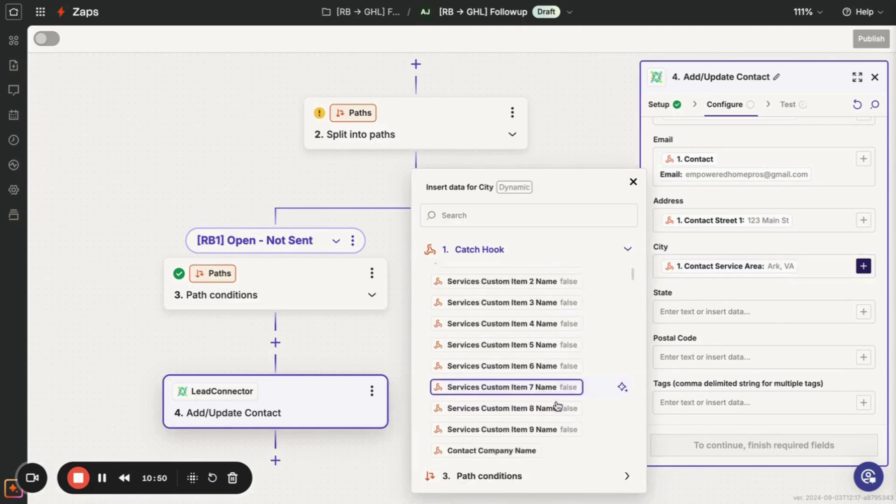
{"action": "left_click", "coordinate": [550, 216]}
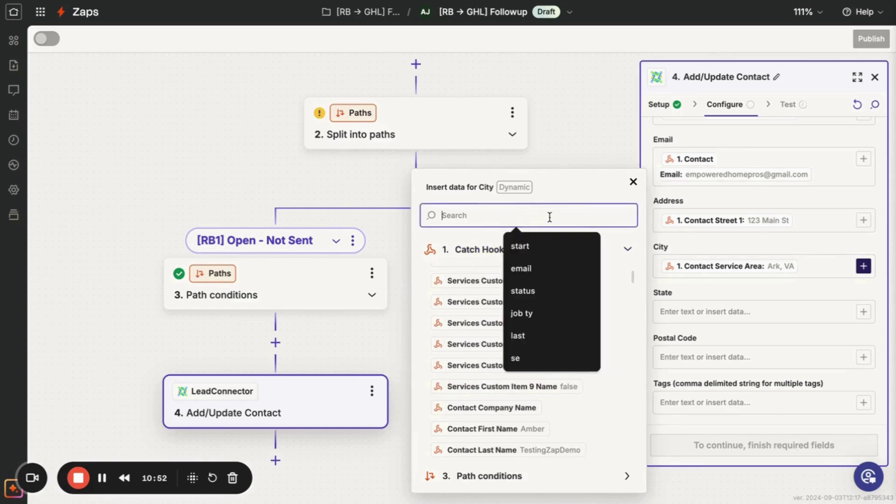
{"action": "type", "text": "ark"}
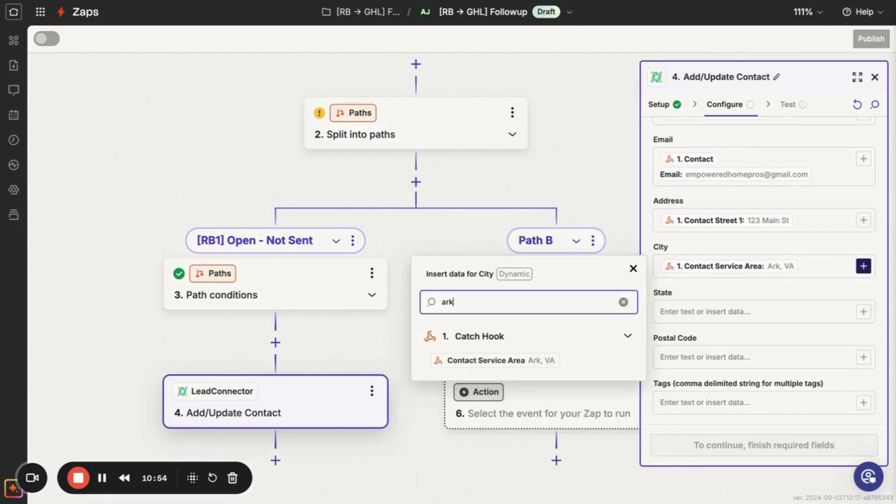
{"action": "key", "text": "BackSpace"}
{"action": "key", "text": "BackSpace"}
{"action": "key", "text": "BackSpace"}
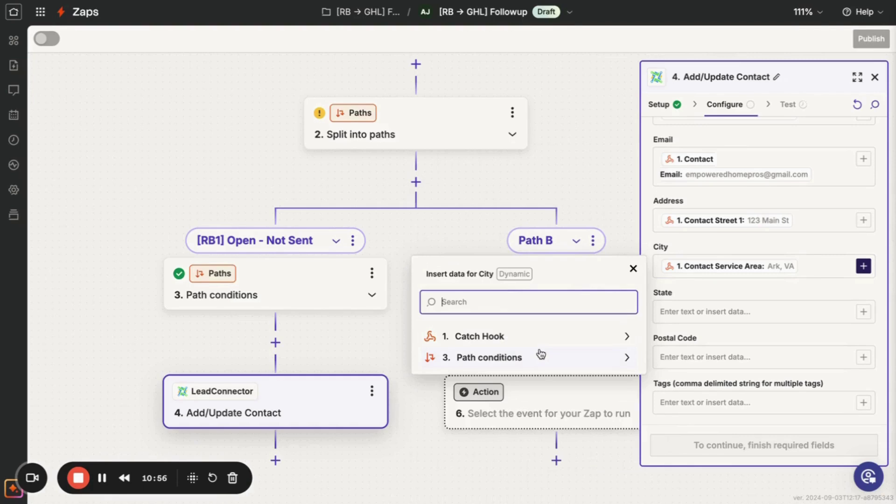
{"action": "left_click", "coordinate": [537, 355]}
{"action": "left_click", "coordinate": [548, 337]}
{"action": "scroll", "coordinate": [565, 348], "scroll_direction": "down", "scroll_amount": 5}
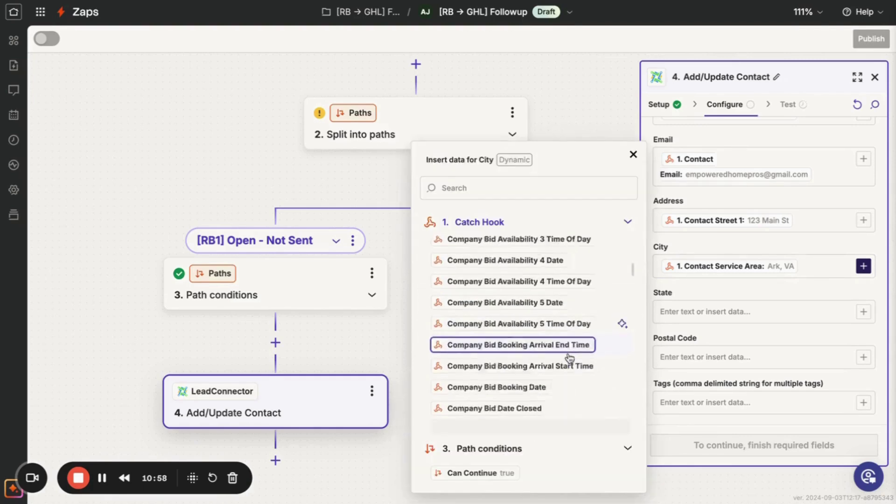
{"action": "scroll", "coordinate": [569, 357], "scroll_direction": "down", "scroll_amount": 15}
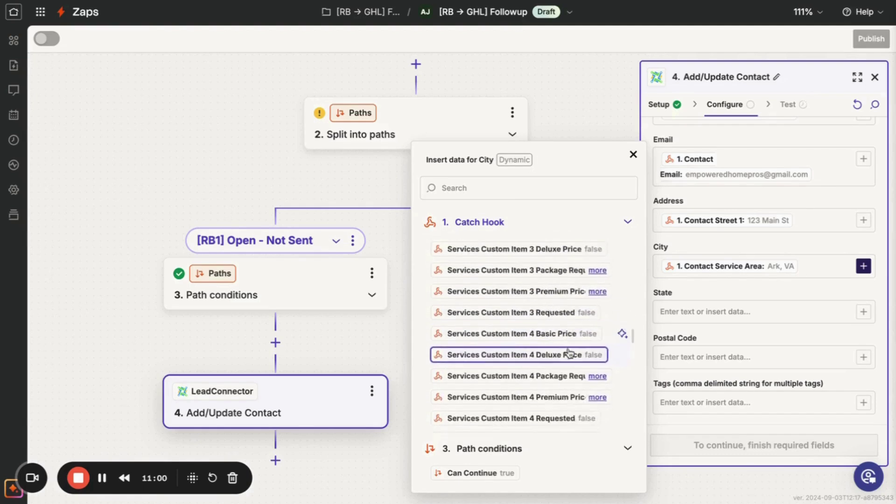
{"action": "scroll", "coordinate": [569, 353], "scroll_direction": "down", "scroll_amount": 5}
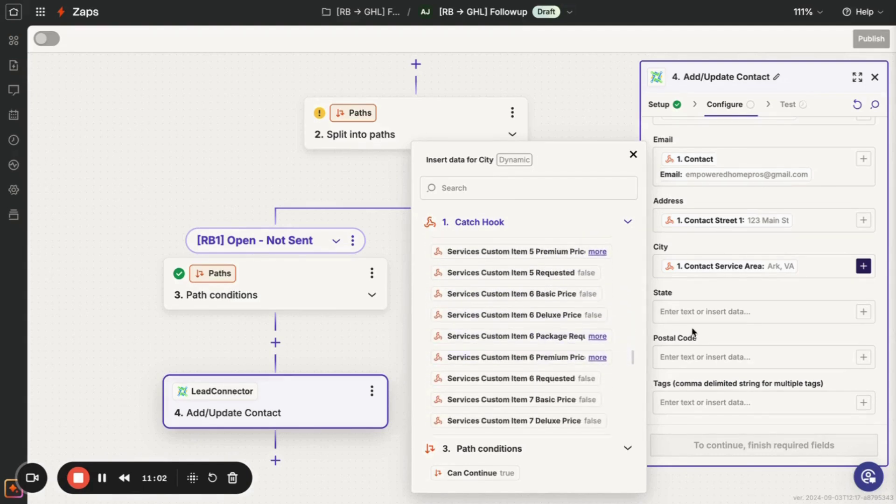
{"action": "left_click", "coordinate": [714, 329]}
{"action": "left_click", "coordinate": [704, 357]}
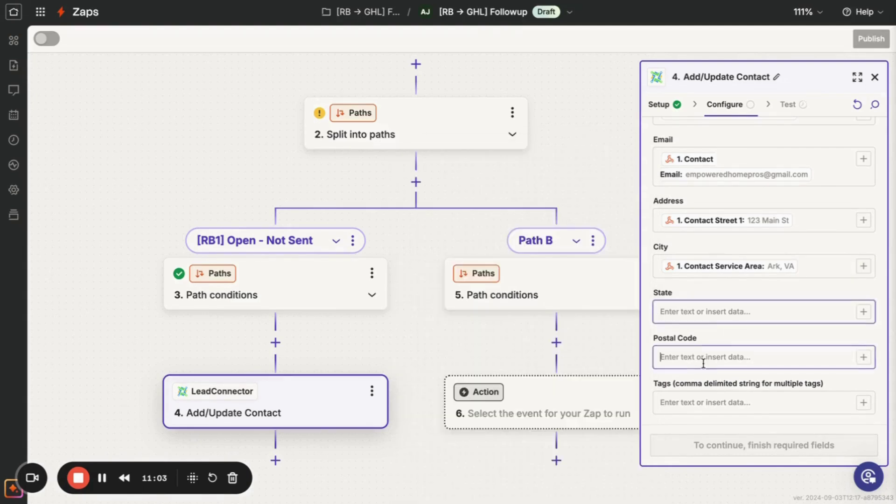
Map Postal Code to the Catch Hook's Contact Zip value (23003).
{"action": "left_click", "coordinate": [863, 357]}
{"action": "left_click", "coordinate": [536, 430]}
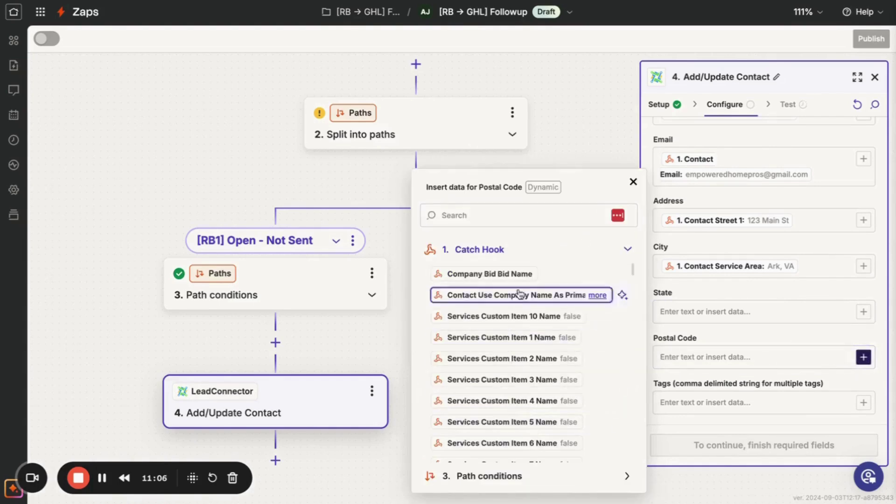
{"action": "left_click", "coordinate": [524, 221]}
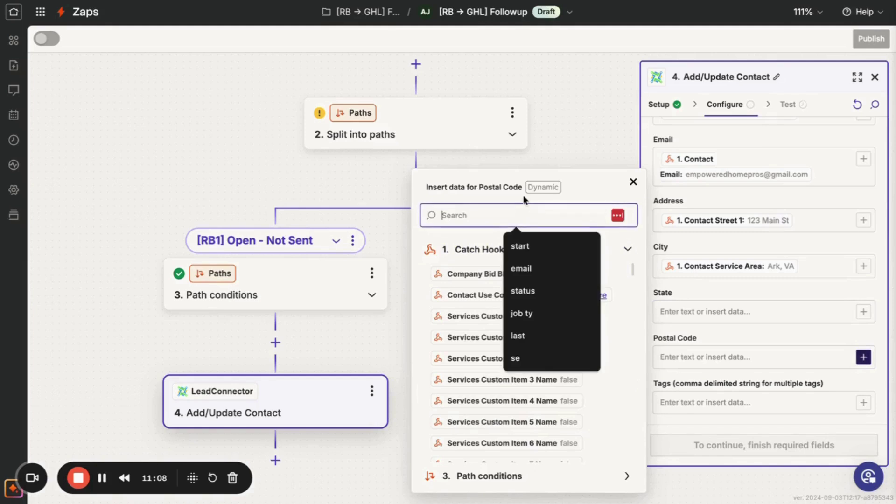
{"action": "type", "text": "zip"}
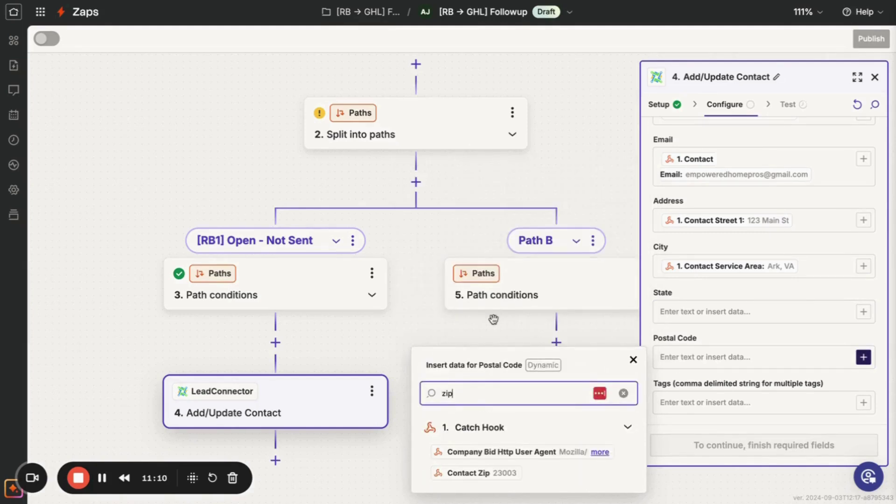
{"action": "left_click", "coordinate": [466, 474]}
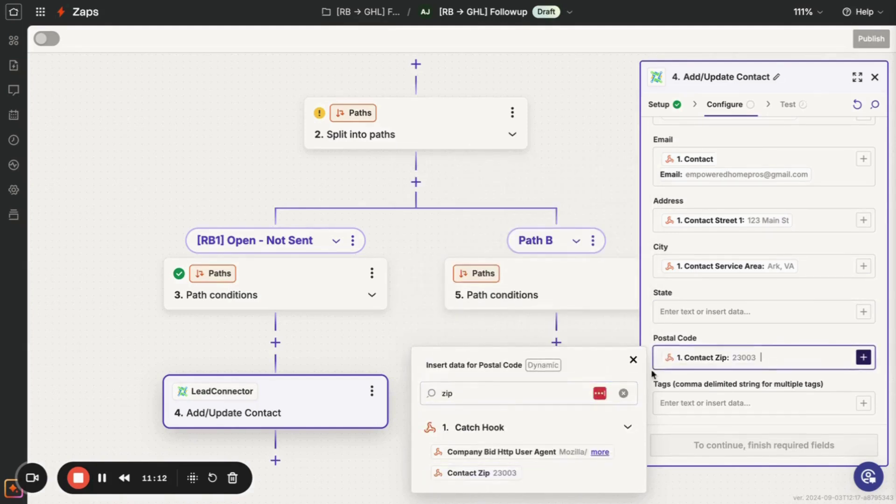
{"action": "scroll", "coordinate": [777, 299], "scroll_direction": "down", "scroll_amount": 2}
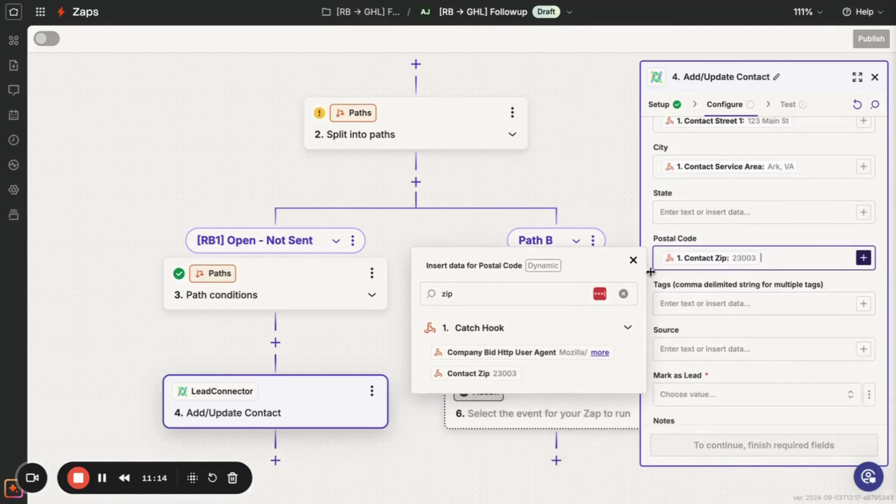
{"action": "left_click", "coordinate": [634, 261]}
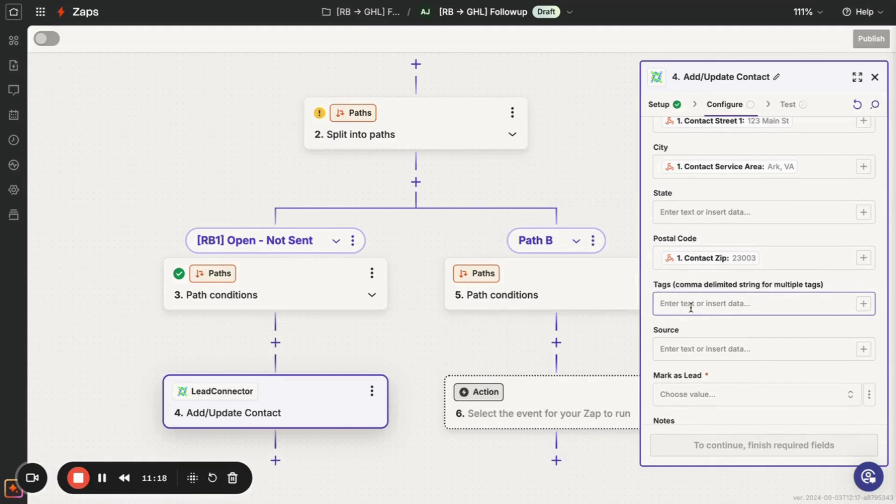
Erase a partial Tags entry so Tags stays empty.
{"action": "left_click", "coordinate": [691, 309]}
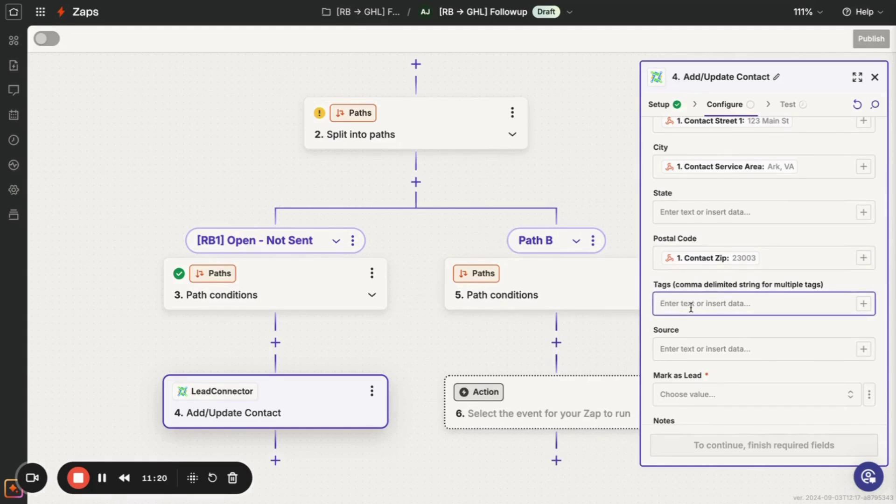
{"action": "type", "text": "Op"}
{"action": "key", "text": "BackSpace"}
{"action": "key", "text": "BackSpace"}
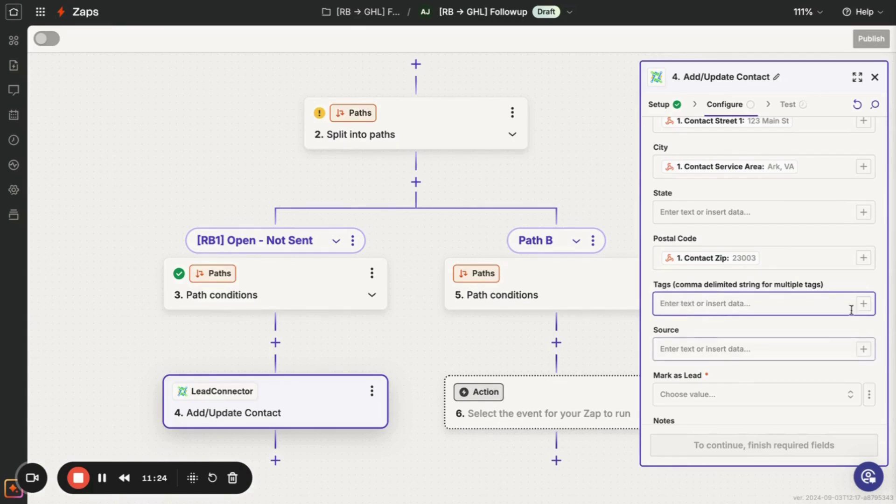
{"action": "left_click", "coordinate": [863, 304]}
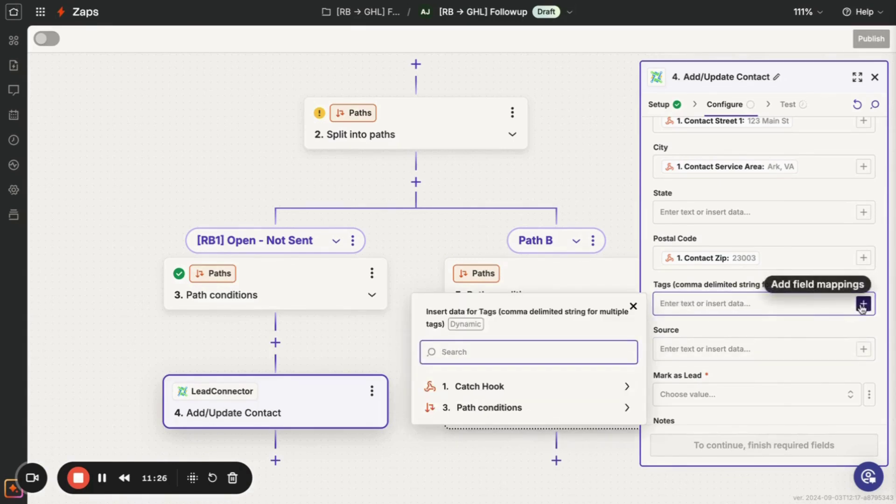
Map Source to the Catch Hook's Contact Lead Source value (Google).
{"action": "left_click", "coordinate": [633, 307]}
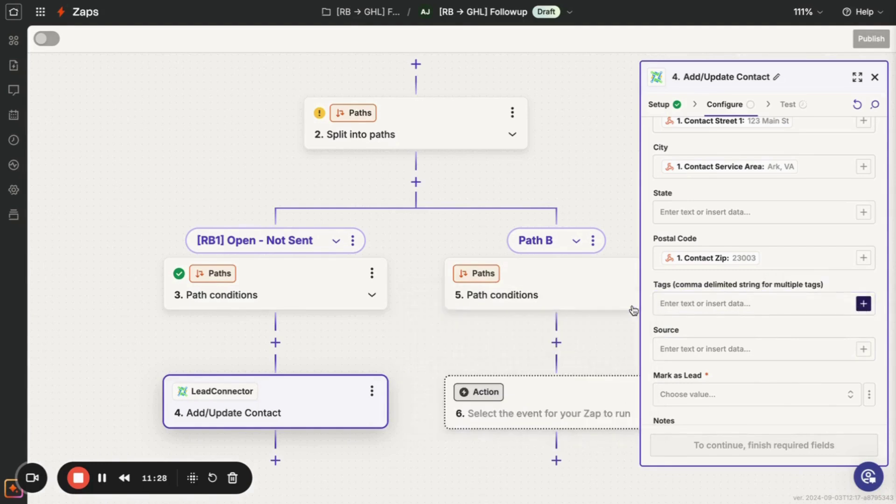
{"action": "scroll", "coordinate": [764, 333], "scroll_direction": "down", "scroll_amount": 4}
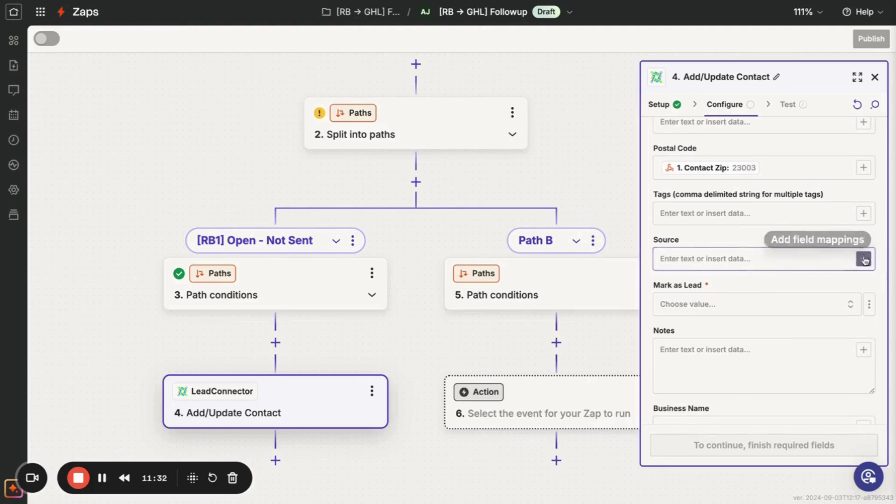
{"action": "left_click", "coordinate": [863, 259]}
{"action": "left_click", "coordinate": [544, 330]}
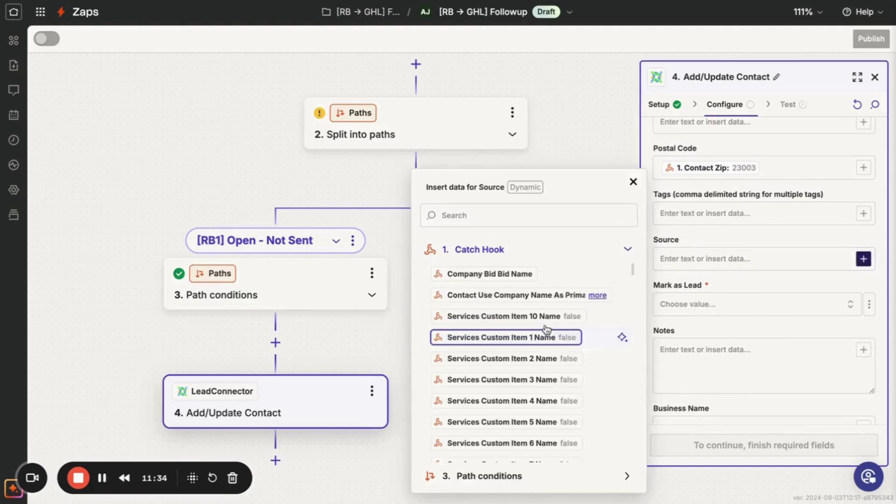
{"action": "left_click", "coordinate": [552, 218]}
{"action": "type", "text": "source"}
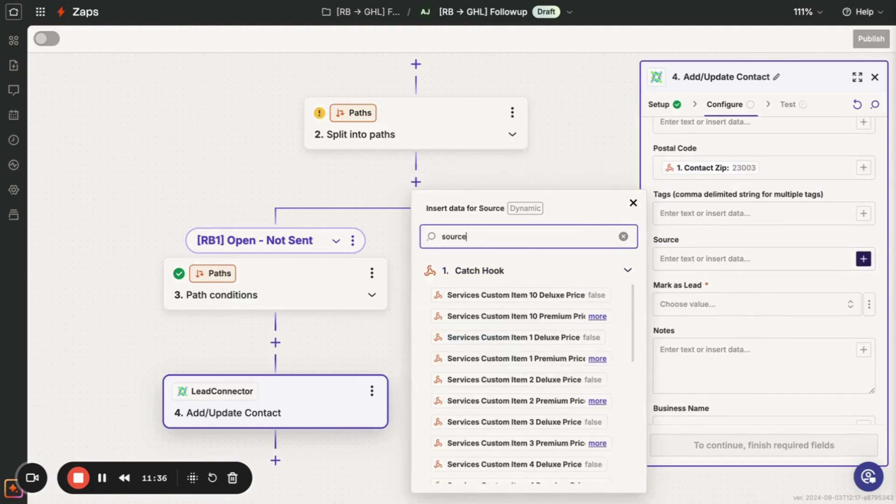
{"action": "key", "text": "BackSpace"}
{"action": "key", "text": "BackSpace"}
{"action": "key", "text": "BackSpace"}
{"action": "key", "text": "BackSpace"}
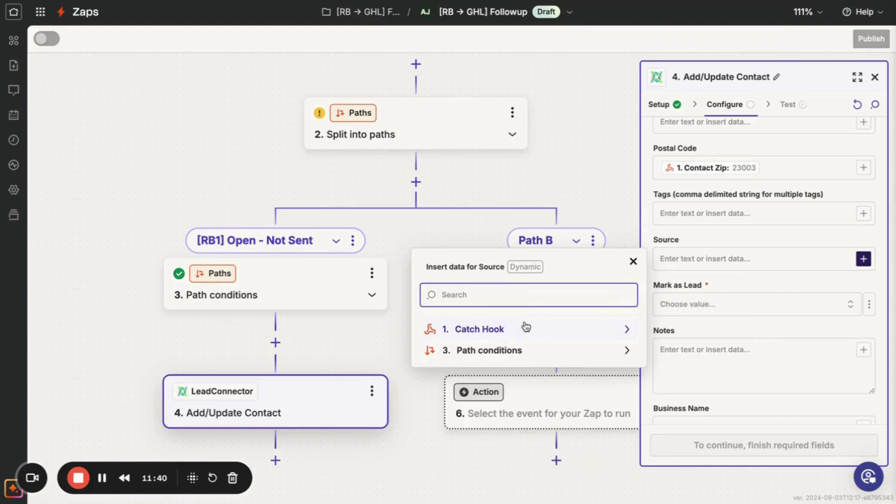
{"action": "left_click", "coordinate": [527, 327]}
{"action": "scroll", "coordinate": [534, 322], "scroll_direction": "down", "scroll_amount": 6}
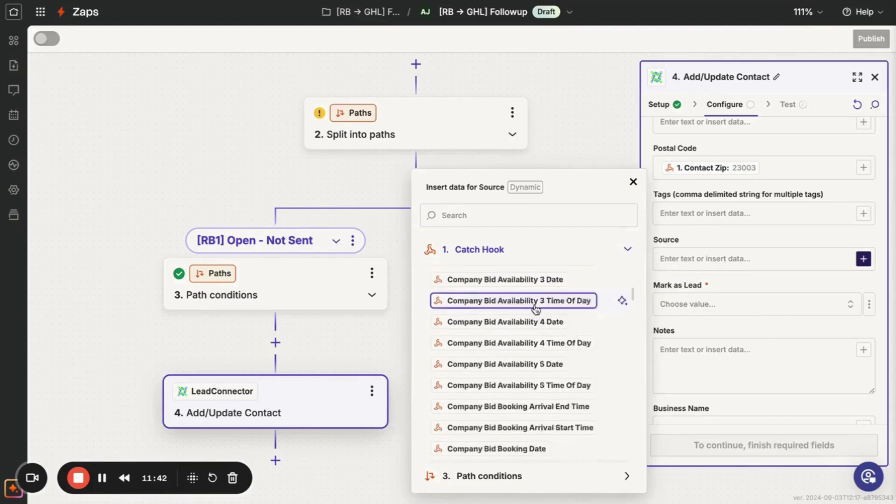
{"action": "scroll", "coordinate": [536, 309], "scroll_direction": "down", "scroll_amount": 15}
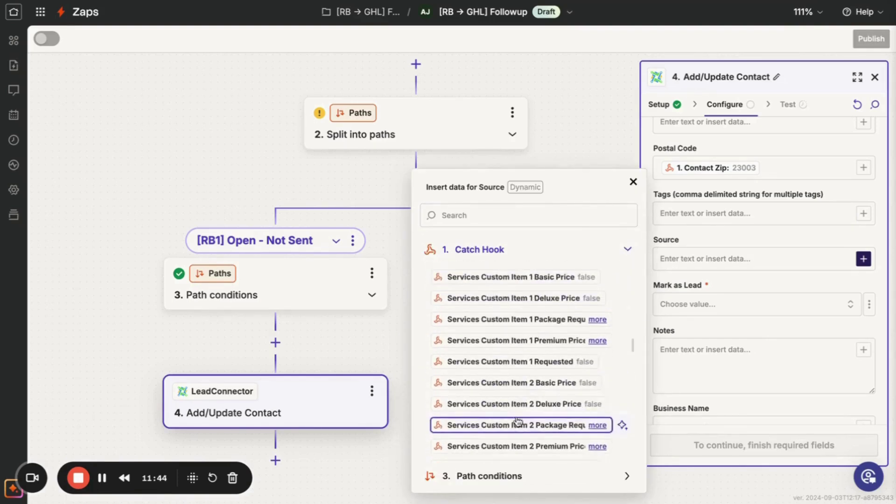
{"action": "scroll", "coordinate": [517, 421], "scroll_direction": "down", "scroll_amount": 10}
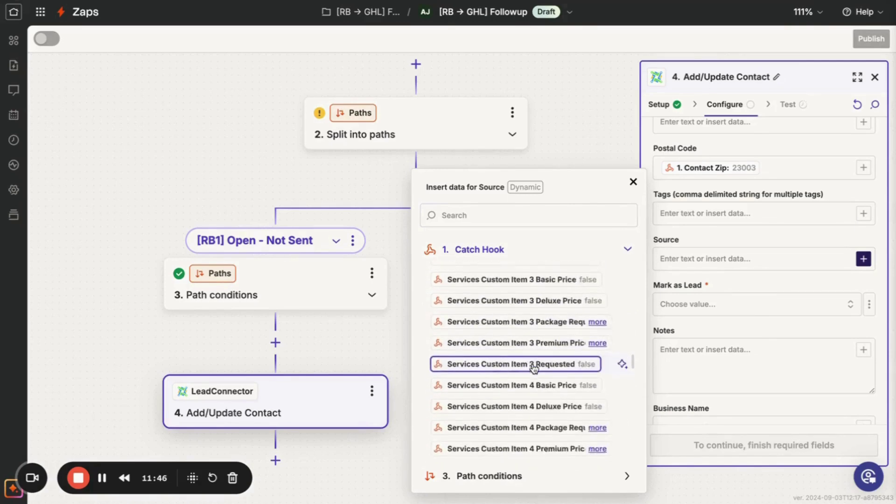
{"action": "scroll", "coordinate": [534, 368], "scroll_direction": "down", "scroll_amount": 8}
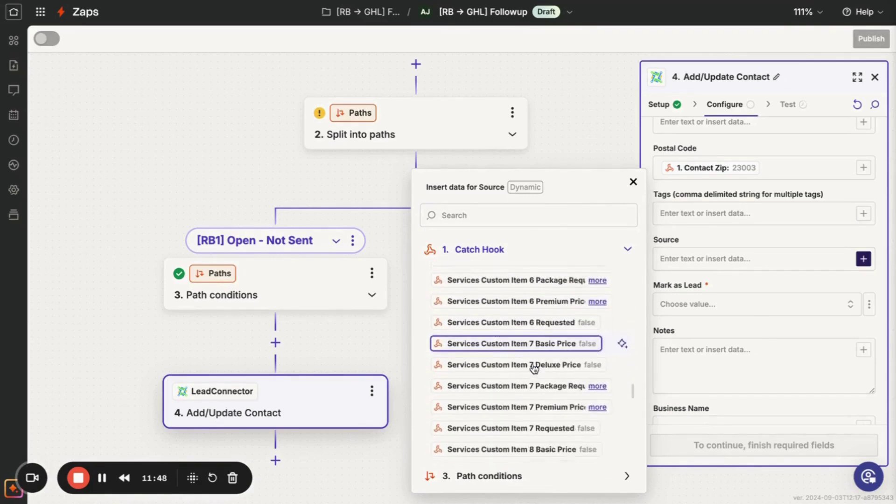
{"action": "scroll", "coordinate": [534, 368], "scroll_direction": "down", "scroll_amount": 8}
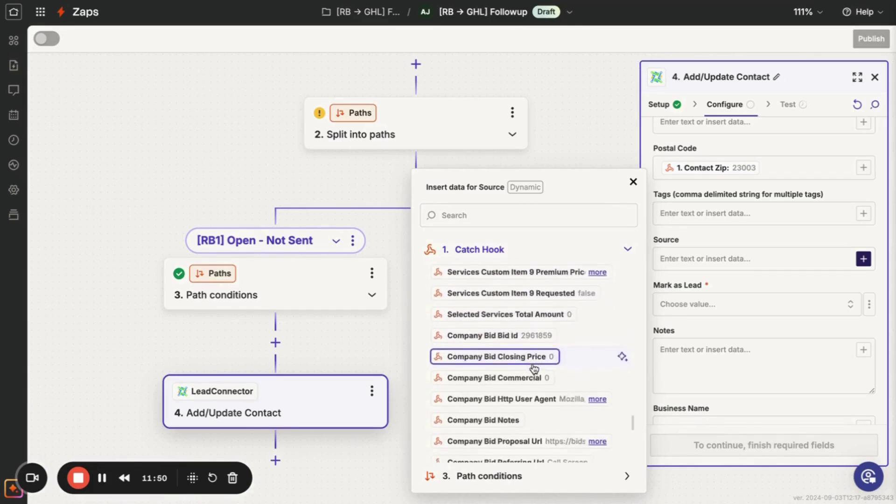
{"action": "scroll", "coordinate": [534, 368], "scroll_direction": "down", "scroll_amount": 8}
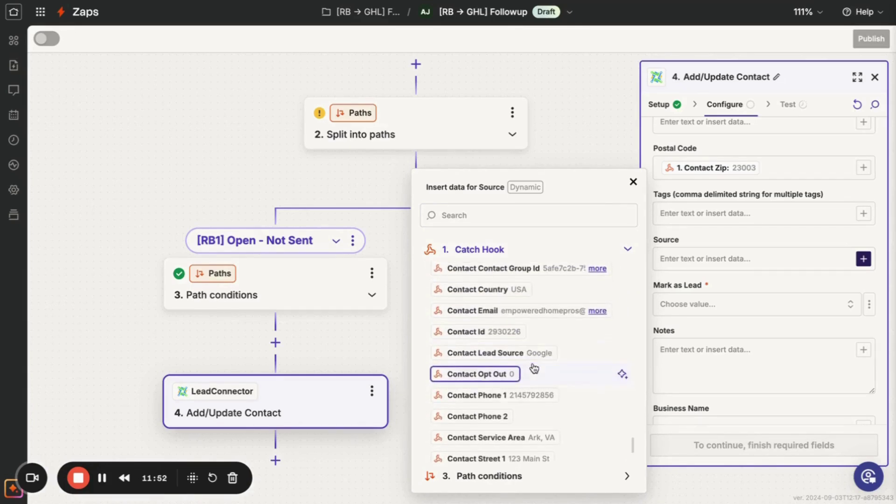
{"action": "left_click", "coordinate": [543, 353]}
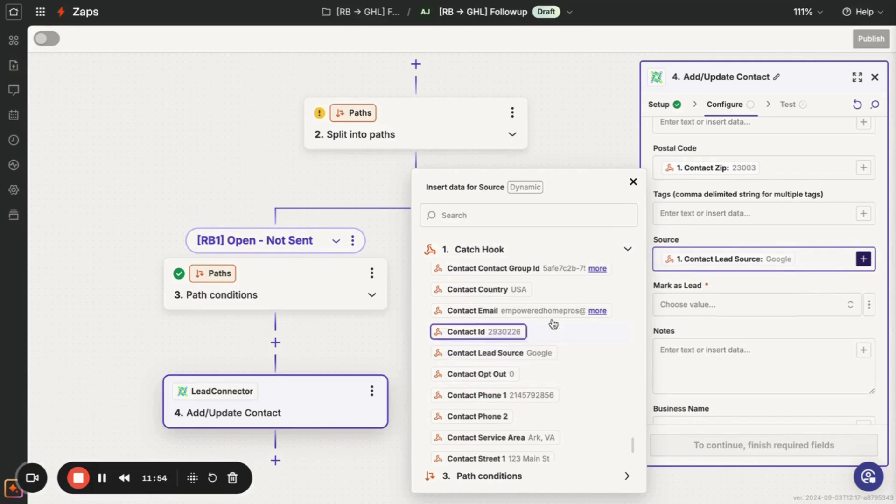
{"action": "left_click", "coordinate": [735, 238]}
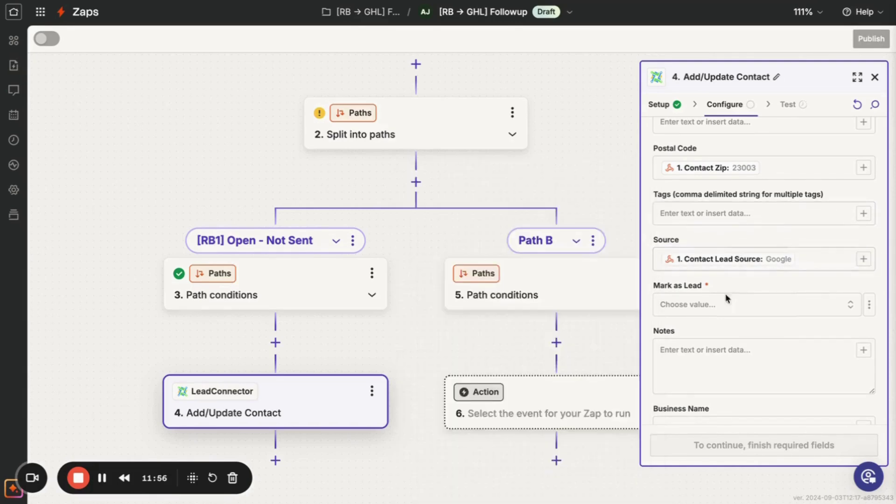
Set Mark as Lead to True.
{"action": "left_click", "coordinate": [726, 304]}
{"action": "left_click", "coordinate": [551, 366]}
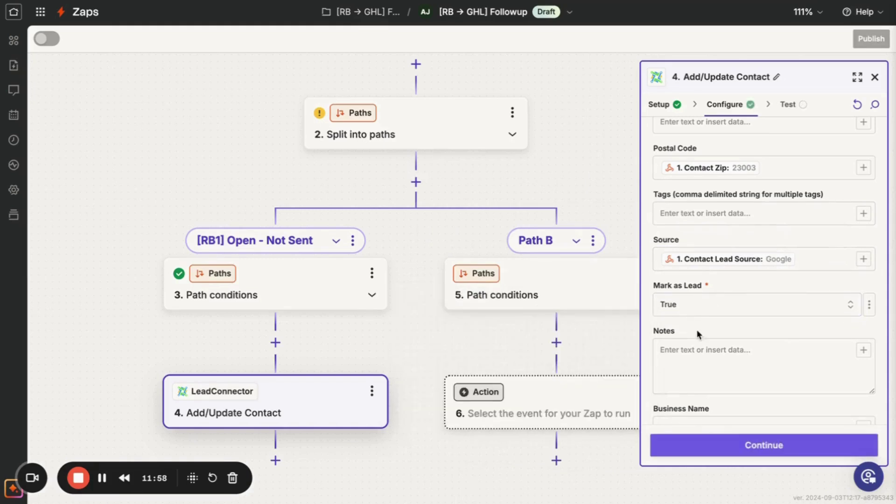
{"action": "scroll", "coordinate": [704, 345], "scroll_direction": "down", "scroll_amount": 5}
Map Bid Proposal URL to the Catch Hook's Company Bid Proposal Url value.
{"action": "scroll", "coordinate": [706, 348], "scroll_direction": "down", "scroll_amount": 4}
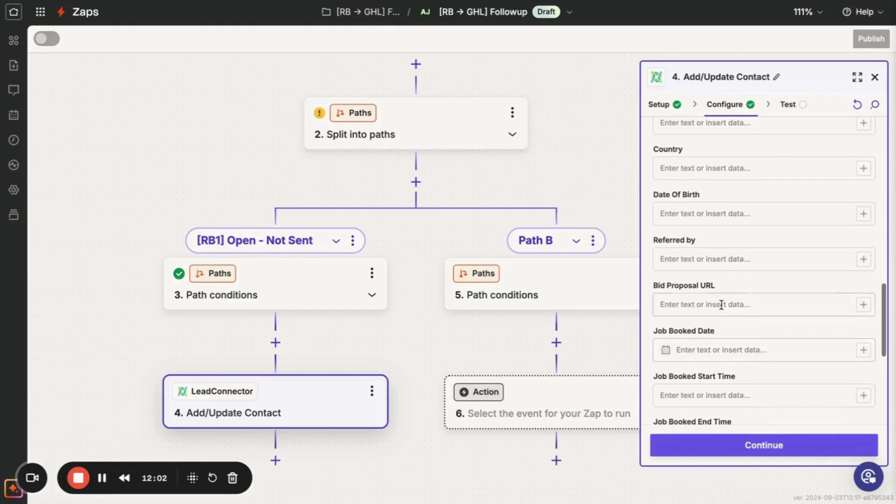
{"action": "left_click", "coordinate": [722, 302]}
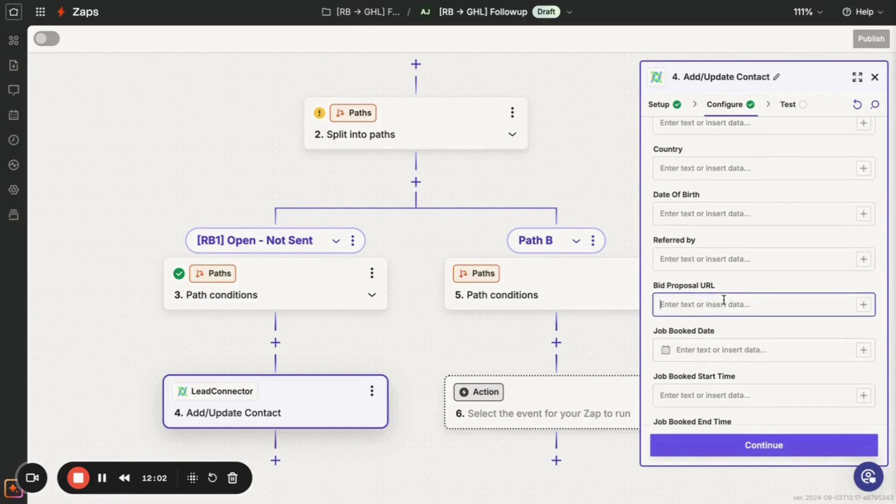
{"action": "left_click", "coordinate": [861, 305]}
{"action": "left_click", "coordinate": [549, 374]}
{"action": "scroll", "coordinate": [550, 376], "scroll_direction": "down", "scroll_amount": 7}
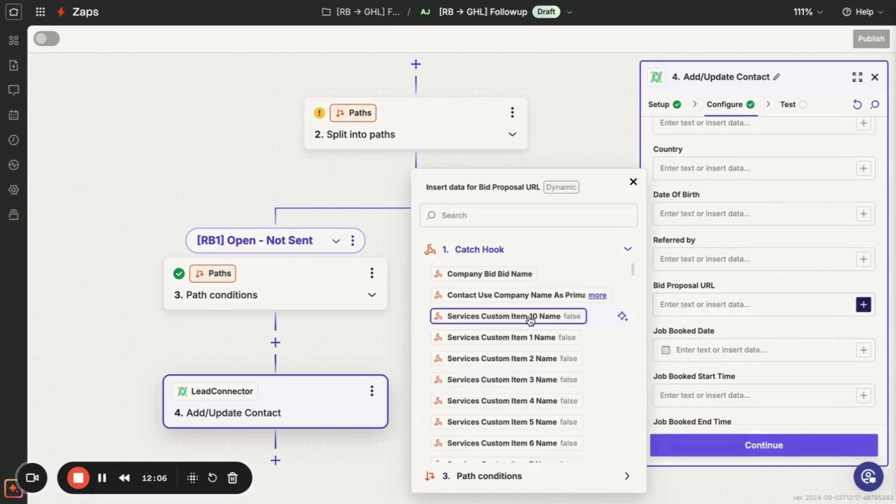
{"action": "scroll", "coordinate": [530, 317], "scroll_direction": "down", "scroll_amount": 9}
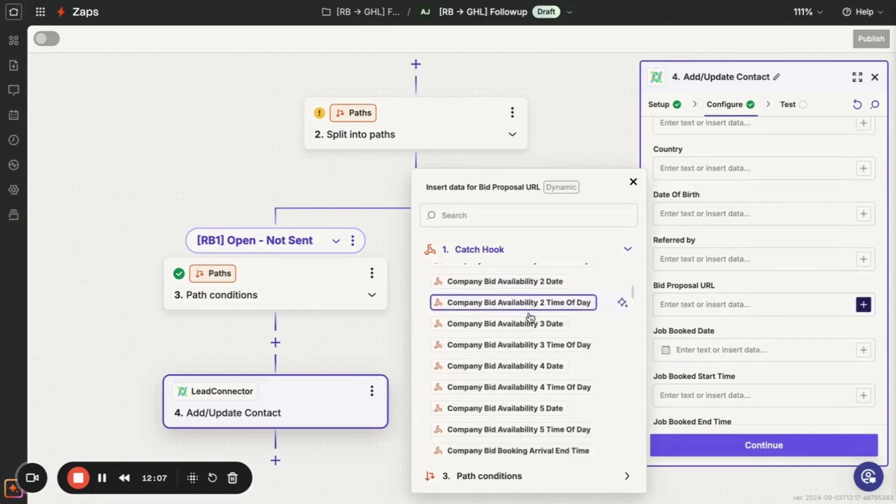
{"action": "scroll", "coordinate": [530, 310], "scroll_direction": "down", "scroll_amount": 5}
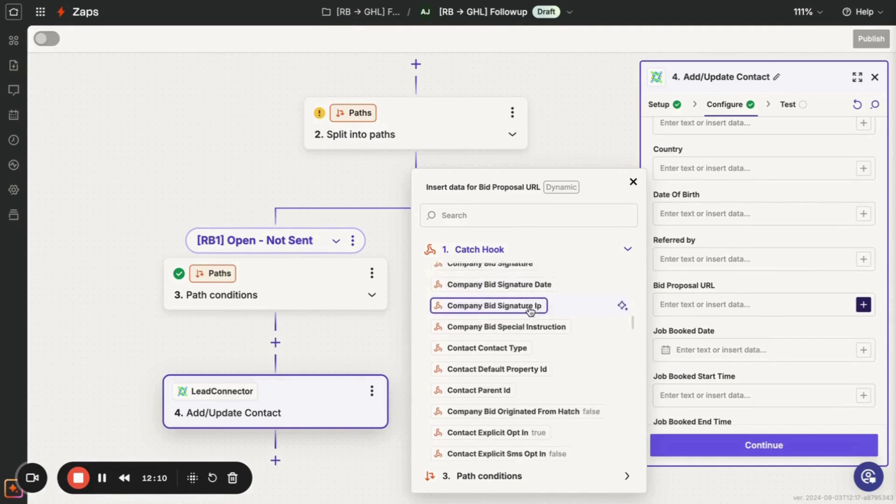
{"action": "left_click", "coordinate": [536, 217]}
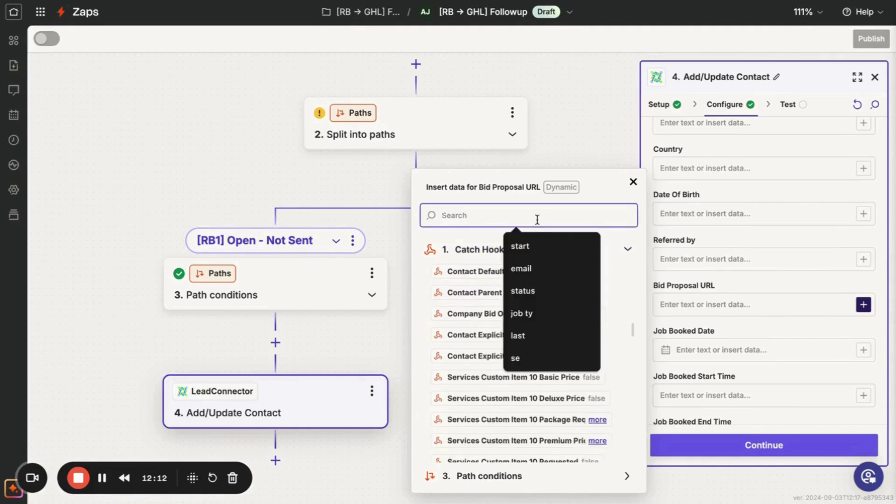
{"action": "type", "text": "url"}
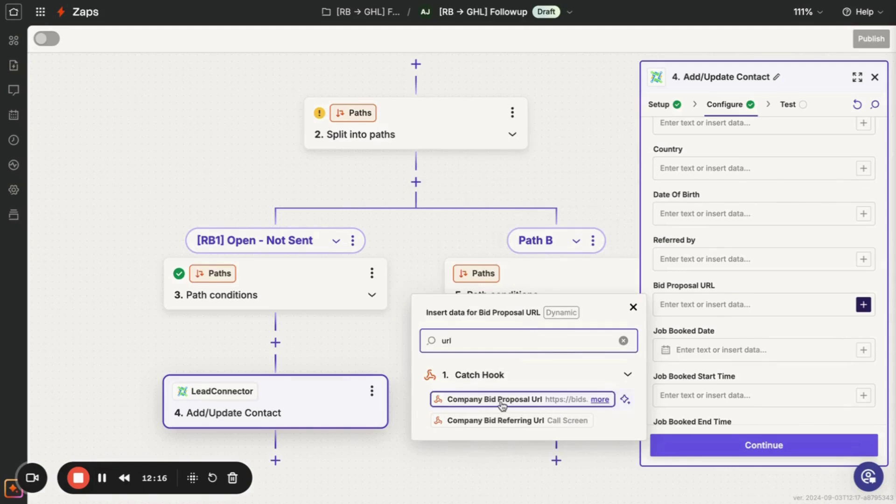
{"action": "left_click", "coordinate": [502, 404]}
{"action": "scroll", "coordinate": [784, 355], "scroll_direction": "down", "scroll_amount": 4}
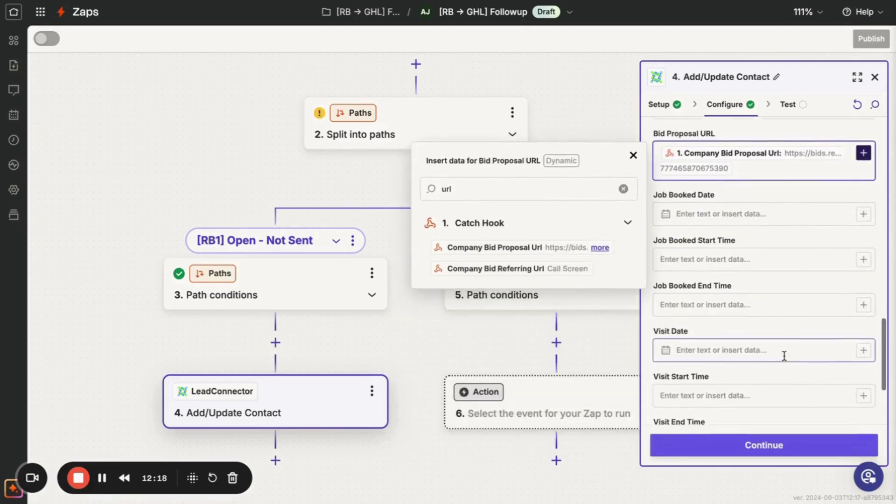
{"action": "left_click", "coordinate": [788, 212]}
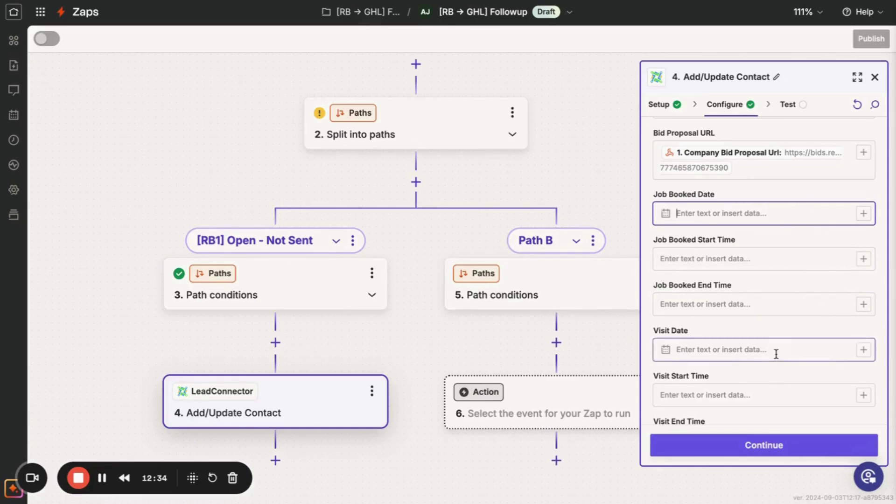
{"action": "scroll", "coordinate": [776, 354], "scroll_direction": "down", "scroll_amount": 2}
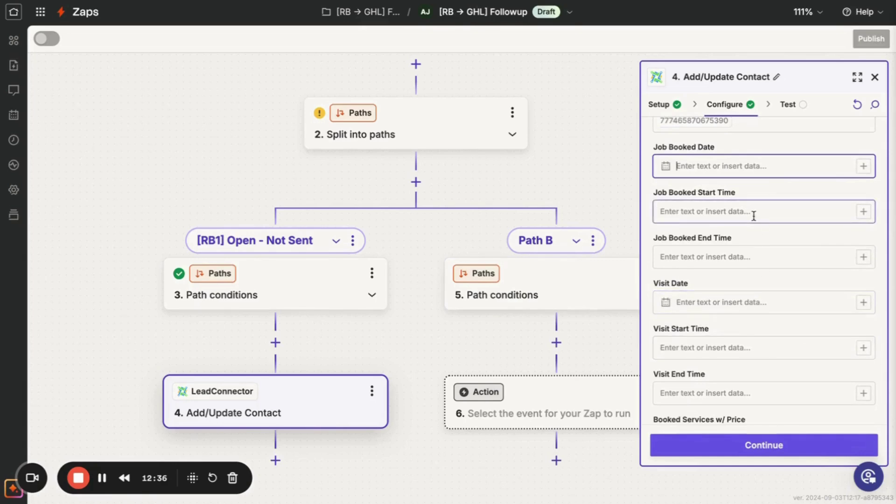
{"action": "scroll", "coordinate": [740, 347], "scroll_direction": "down", "scroll_amount": 3}
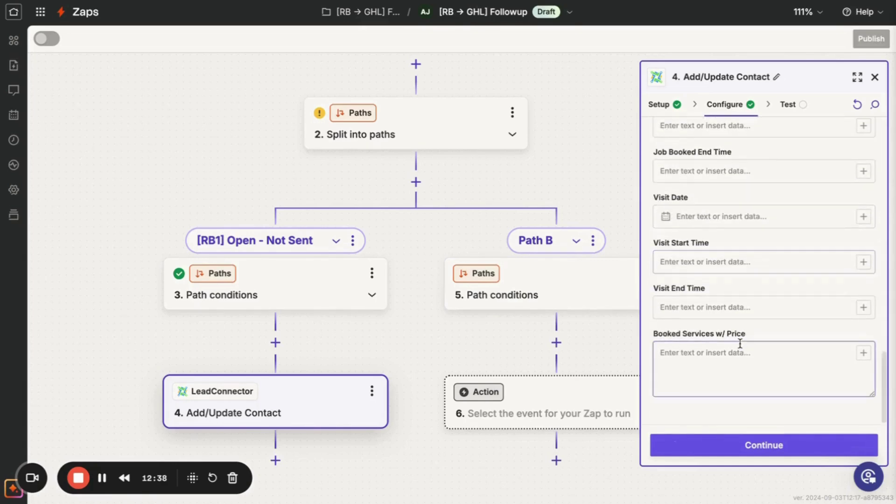
{"action": "left_click", "coordinate": [730, 378]}
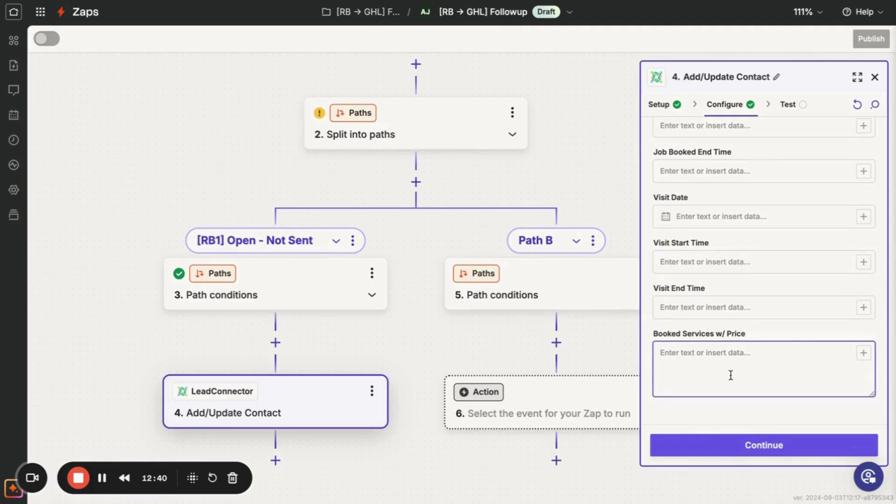
{"action": "left_click", "coordinate": [863, 353]}
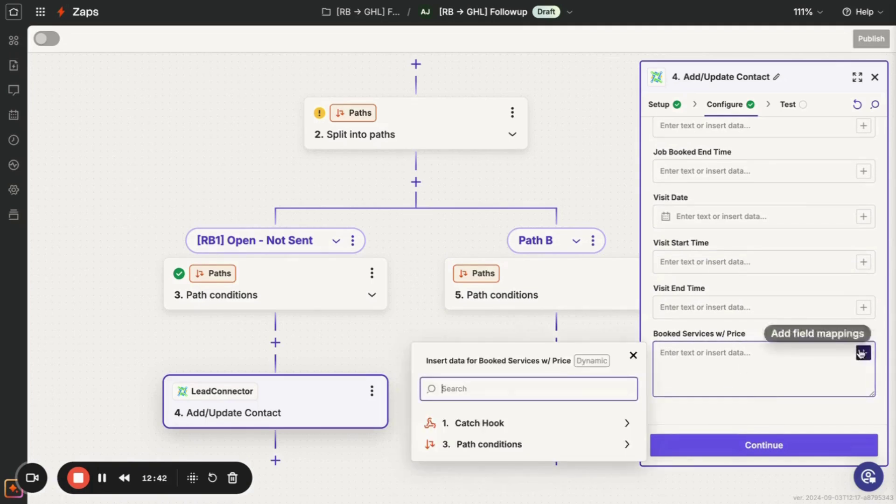
{"action": "left_click", "coordinate": [538, 427]}
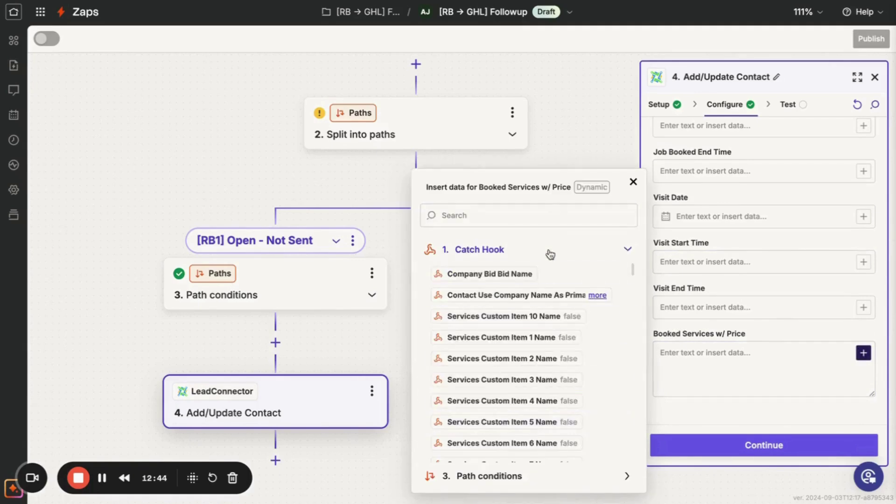
{"action": "left_click", "coordinate": [551, 215]}
{"action": "type", "text": "services"}
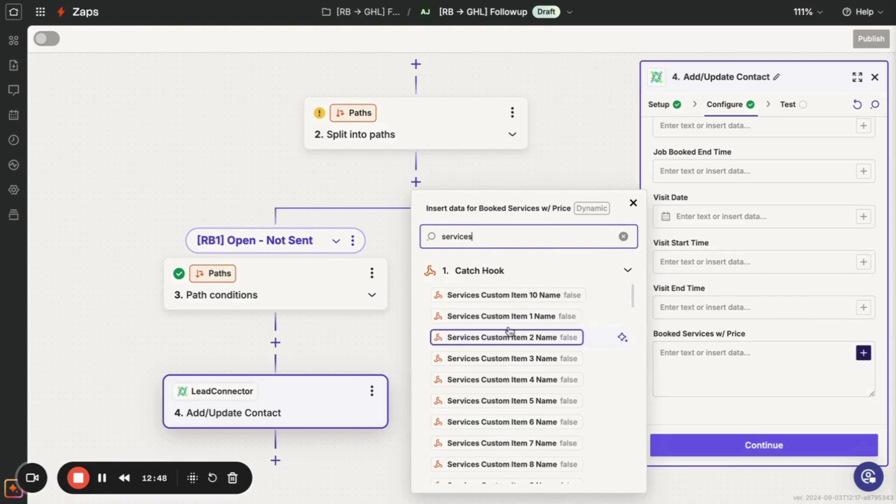
{"action": "scroll", "coordinate": [512, 325], "scroll_direction": "down", "scroll_amount": 2}
{"action": "scroll", "coordinate": [511, 325], "scroll_direction": "down", "scroll_amount": 2}
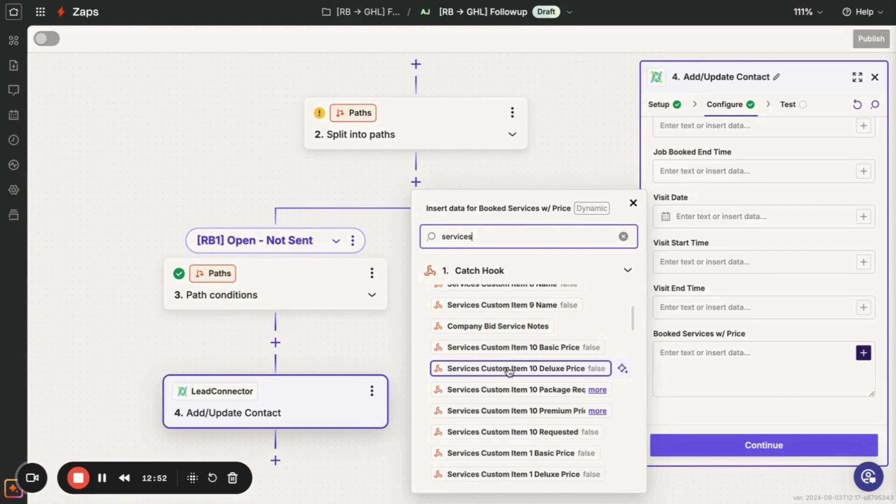
{"action": "scroll", "coordinate": [509, 371], "scroll_direction": "down", "scroll_amount": 3}
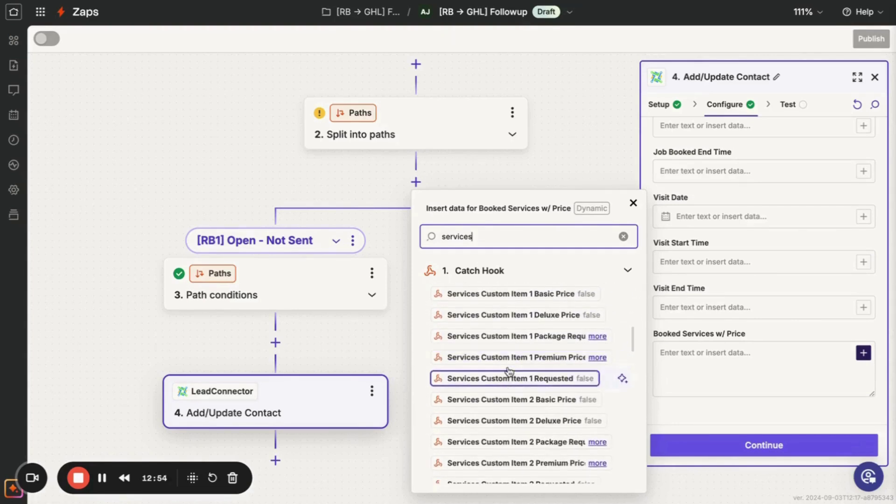
{"action": "scroll", "coordinate": [592, 446], "scroll_direction": "down", "scroll_amount": 4}
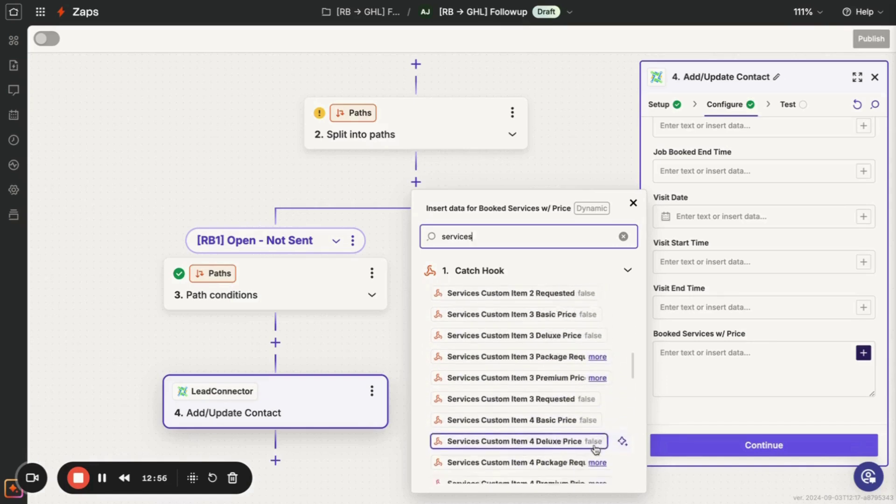
{"action": "scroll", "coordinate": [595, 448], "scroll_direction": "down", "scroll_amount": 6}
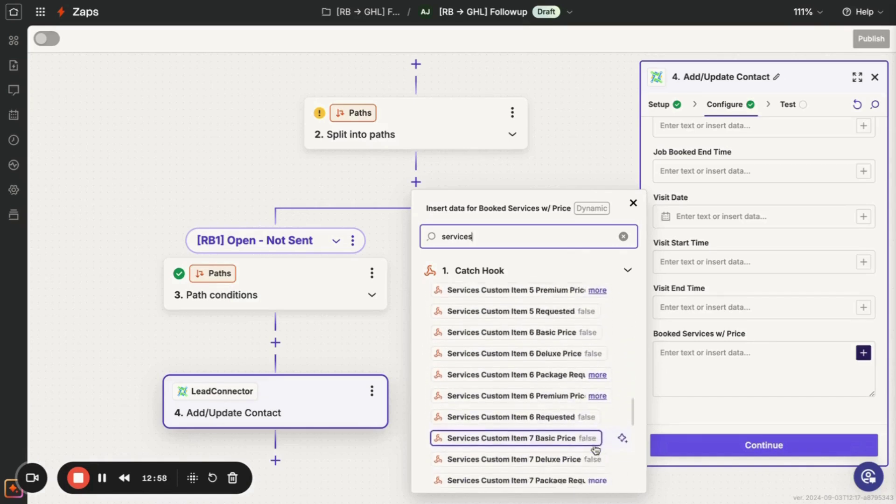
{"action": "scroll", "coordinate": [596, 450], "scroll_direction": "down", "scroll_amount": 4}
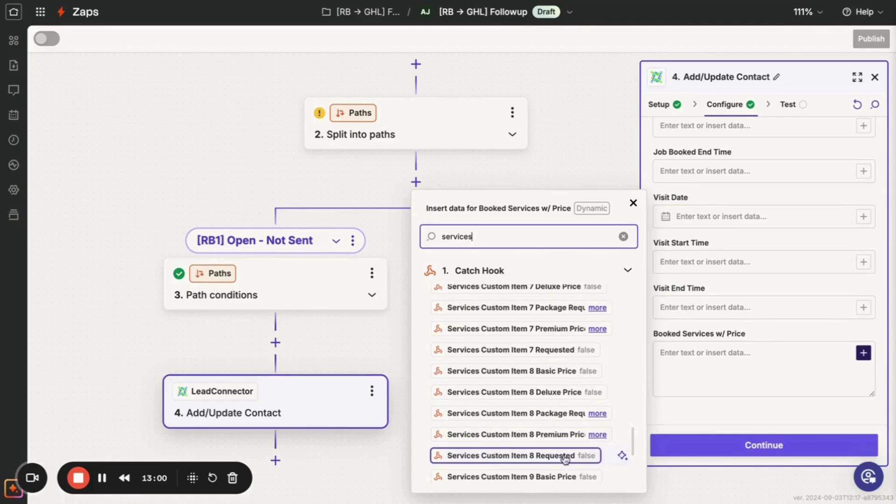
{"action": "scroll", "coordinate": [559, 451], "scroll_direction": "down", "scroll_amount": 2}
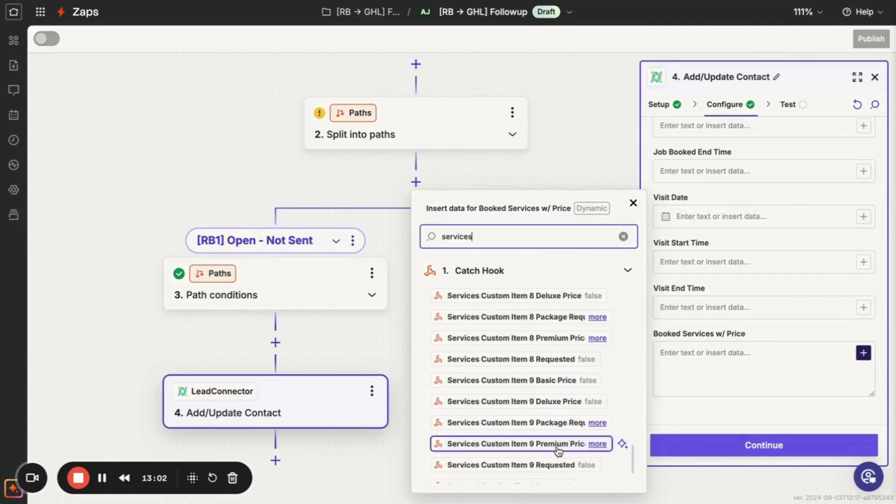
{"action": "scroll", "coordinate": [560, 444], "scroll_direction": "down", "scroll_amount": 1}
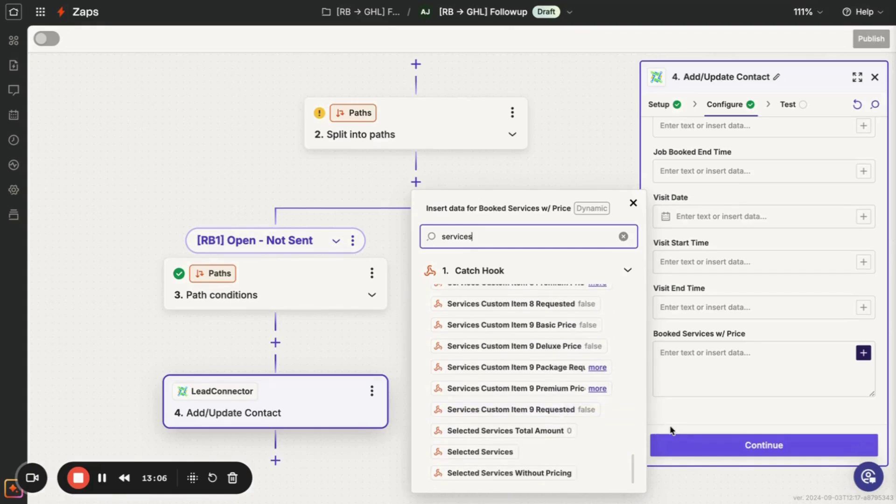
{"action": "left_click", "coordinate": [535, 455]}
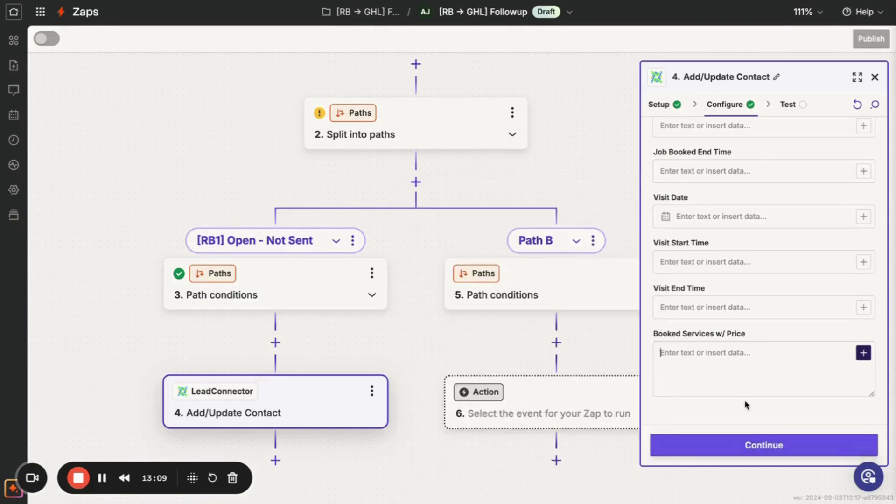
{"action": "left_click", "coordinate": [751, 446]}
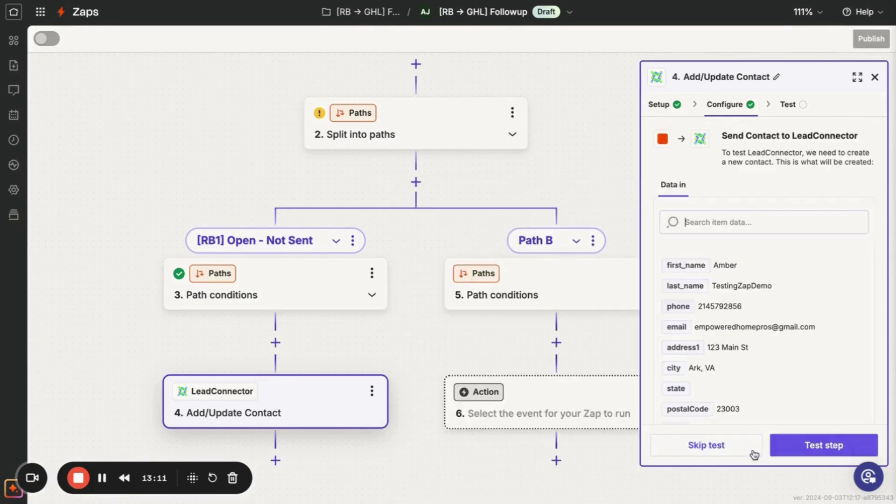
Retest step 4 to send a contact to LeadConnector, then switch to the GoHighLevel tab.
{"action": "left_click", "coordinate": [792, 451]}
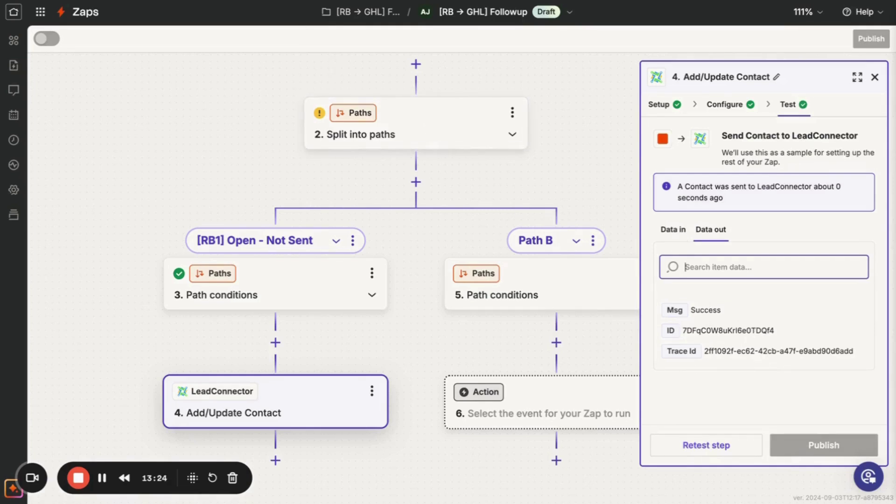
{"action": "key", "text": "ctrl+Tab"}
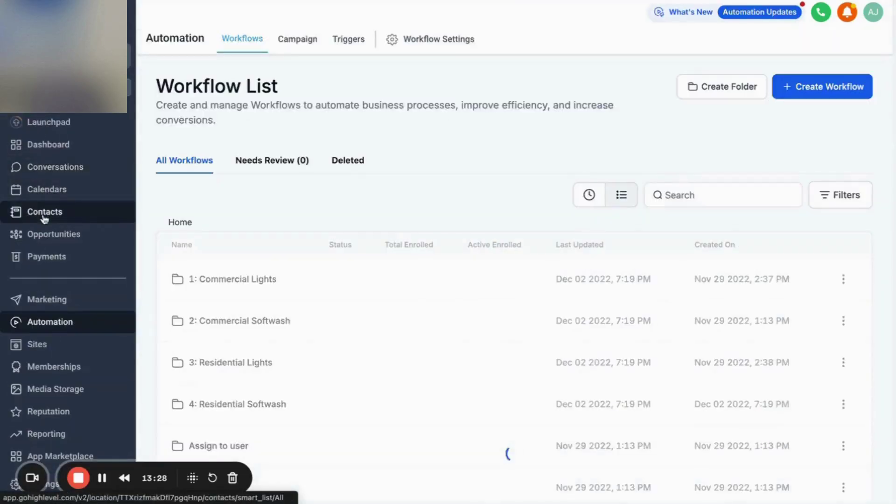
Search GoHighLevel Contacts for the zap's test contact by name and open its record.
{"action": "left_click", "coordinate": [45, 216]}
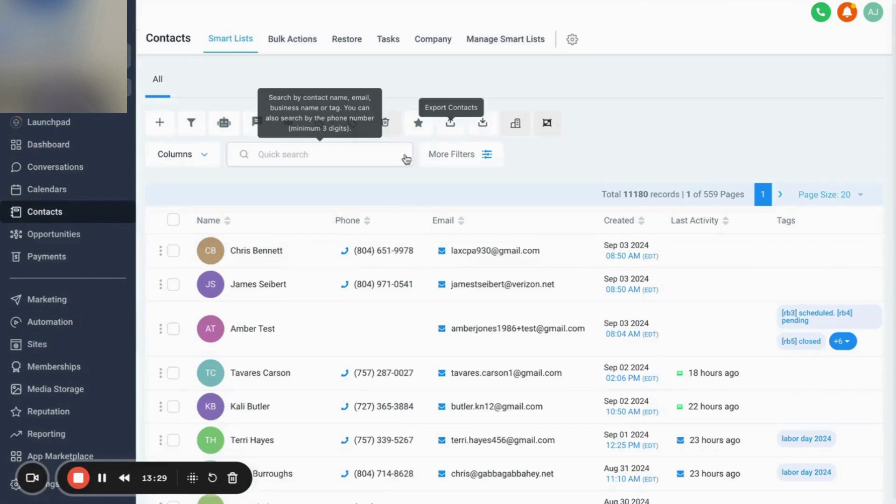
{"action": "left_click", "coordinate": [373, 155]}
{"action": "type", "text": "ab"}
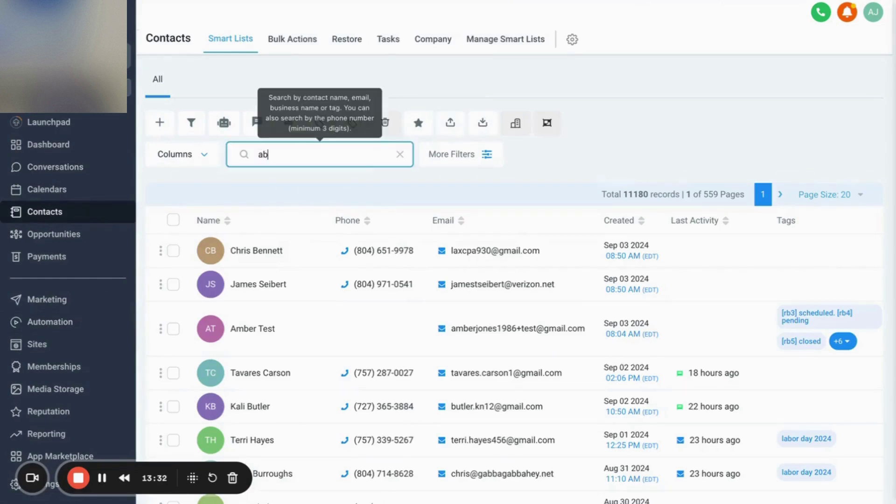
{"action": "key", "text": "BackSpace"}
{"action": "key", "text": "BackSpace"}
{"action": "type", "text": "m"}
{"action": "key", "text": "BackSpace"}
{"action": "type", "text": "amb"}
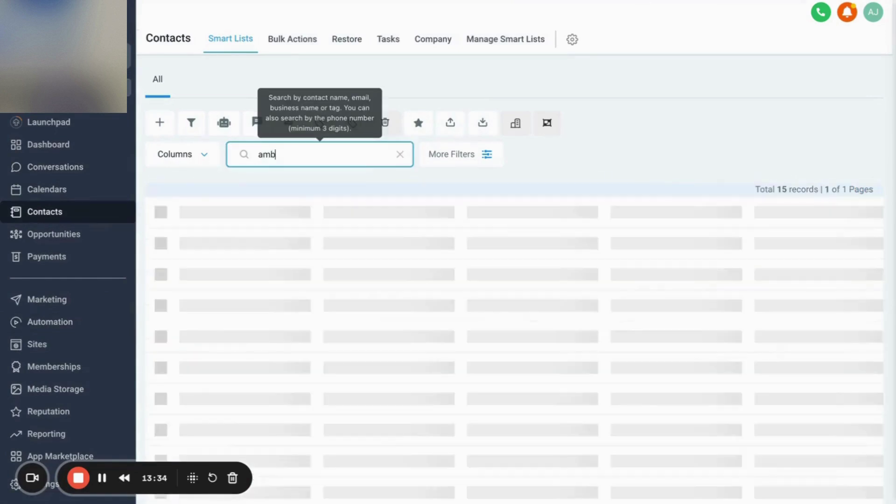
{"action": "type", "text": "er"}
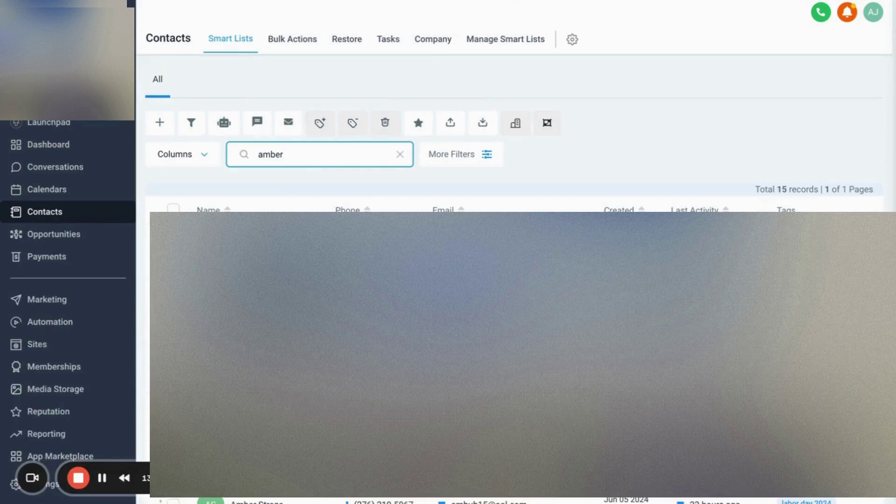
{"action": "left_click", "coordinate": [261, 297]}
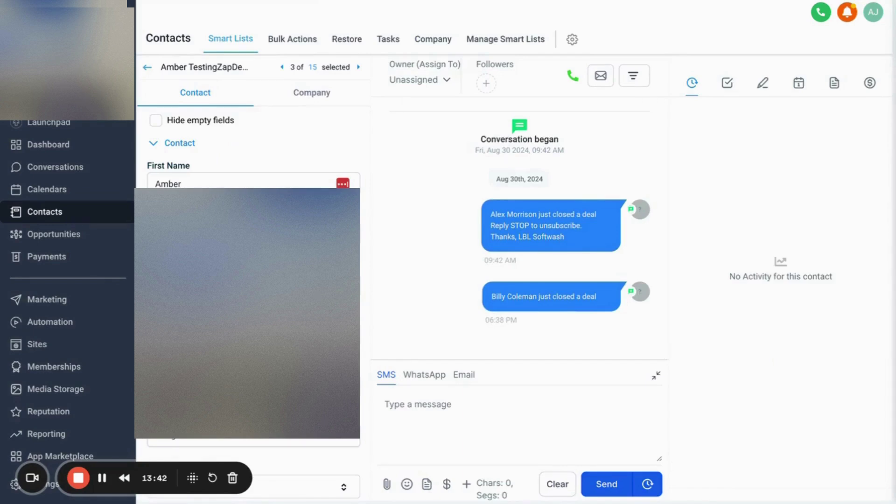
Expand the contact's Opportunities section, then return to the Zapier zap editor.
{"action": "scroll", "coordinate": [253, 280], "scroll_direction": "down", "scroll_amount": 15}
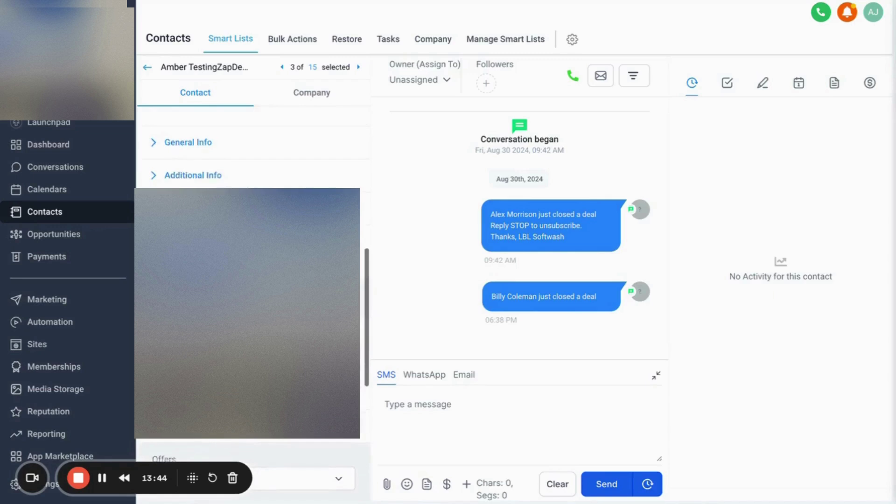
{"action": "scroll", "coordinate": [201, 265], "scroll_direction": "up", "scroll_amount": 5}
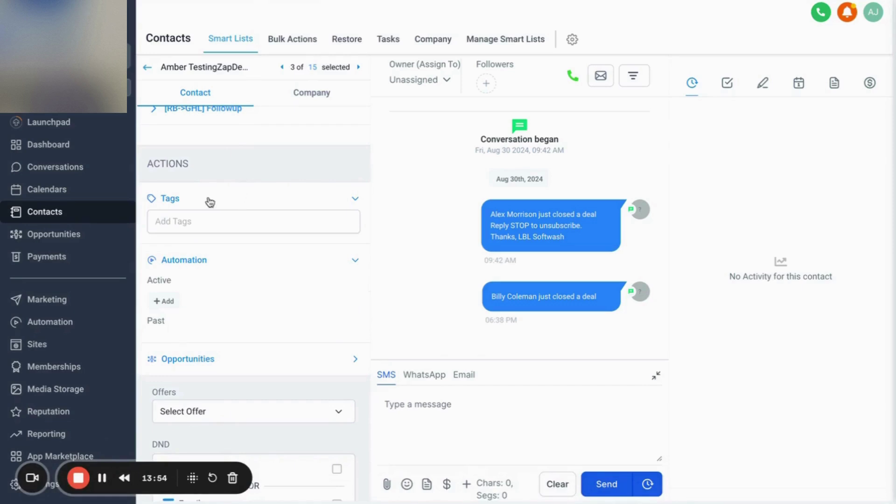
{"action": "left_click", "coordinate": [181, 366]}
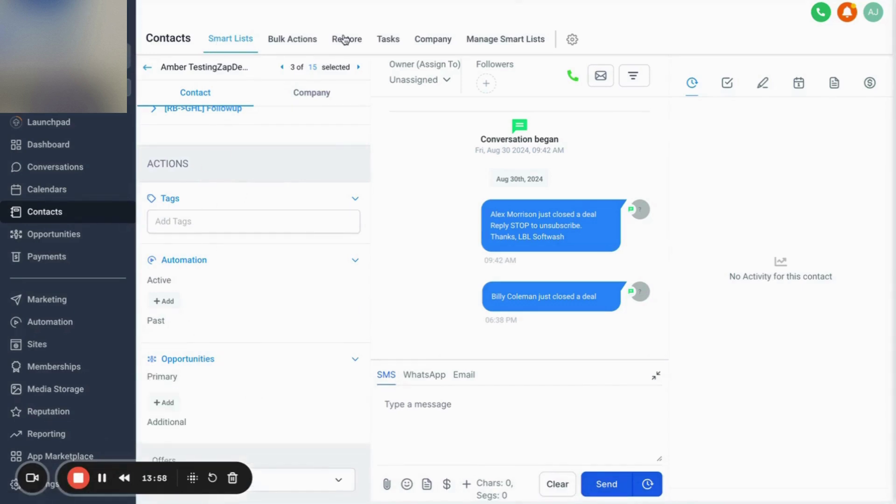
{"action": "key", "text": "ctrl+Tab"}
{"action": "scroll", "coordinate": [284, 408], "scroll_direction": "down", "scroll_amount": 3}
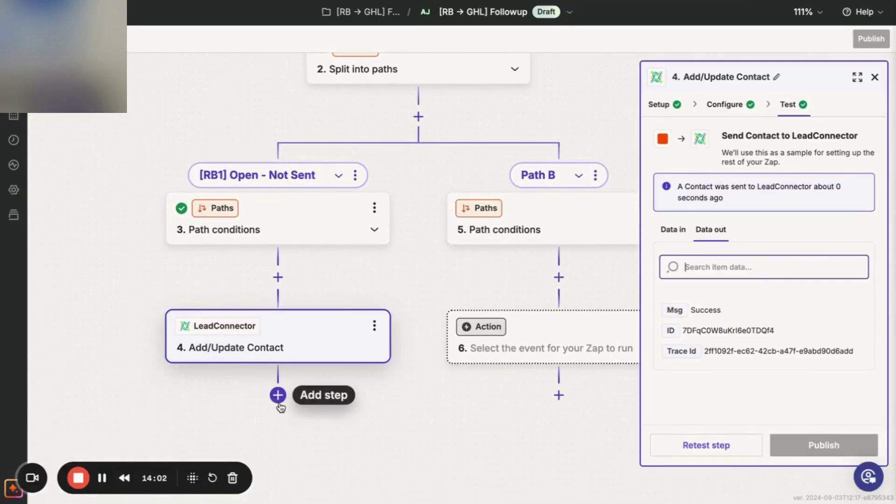
Add a LeadConnector step after step 4 with the Add/Update Opportunity event.
{"action": "left_click", "coordinate": [277, 396]}
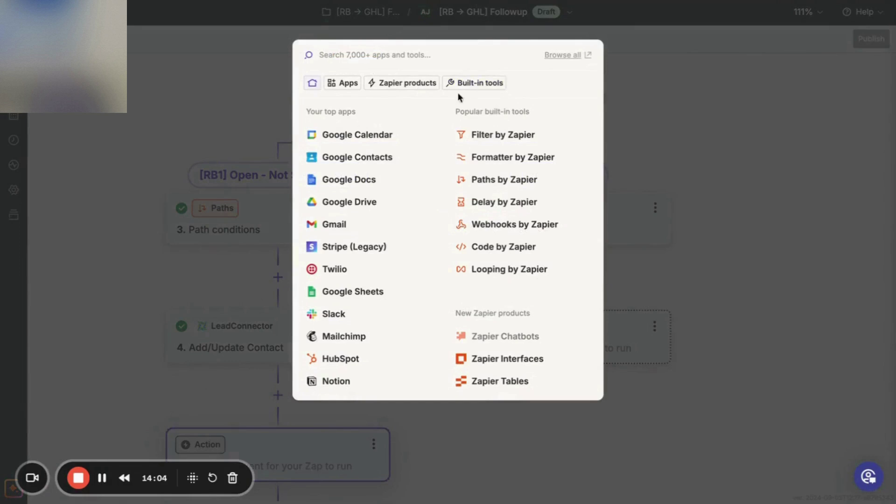
{"action": "type", "text": "l"}
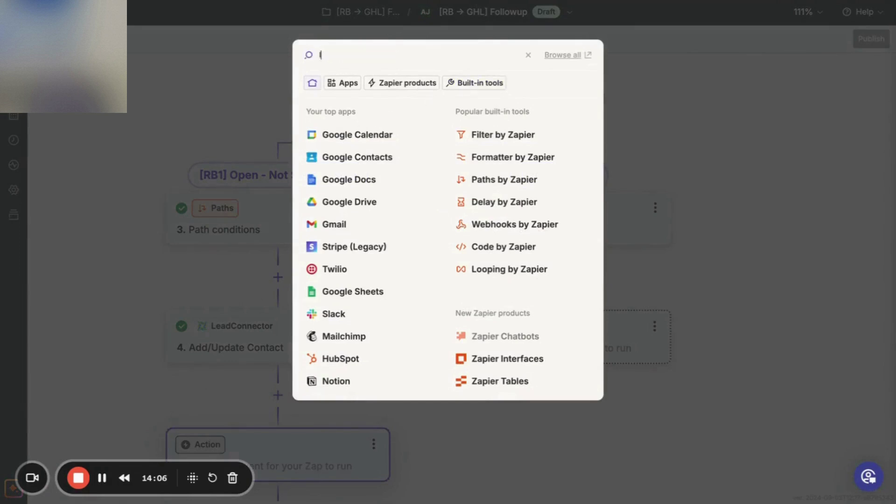
{"action": "type", "text": "eadc"}
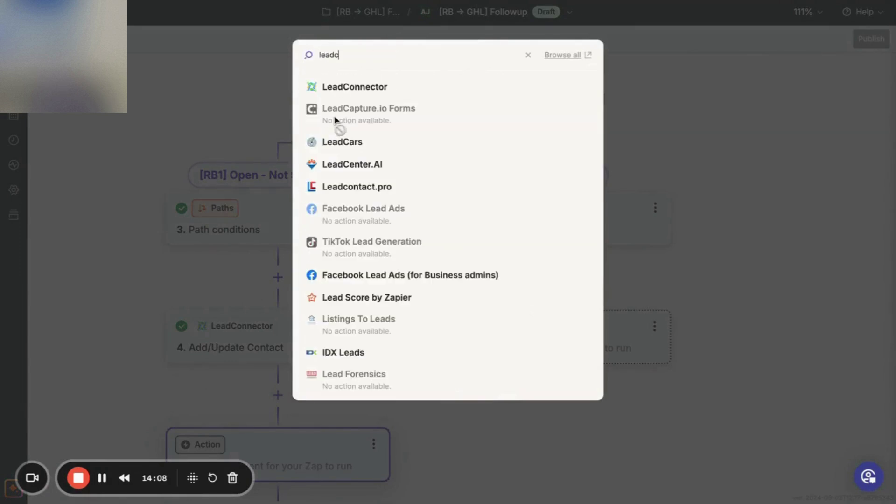
{"action": "left_click", "coordinate": [356, 87]}
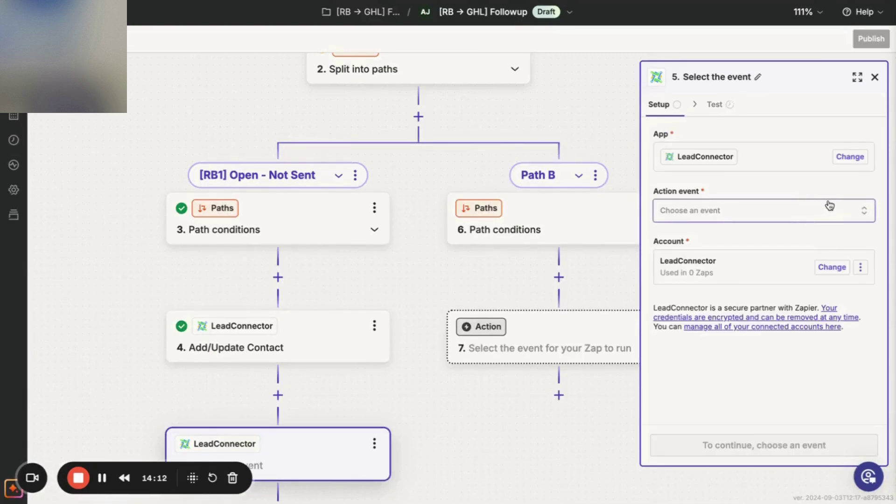
{"action": "left_click", "coordinate": [845, 213]}
{"action": "scroll", "coordinate": [514, 368], "scroll_direction": "down", "scroll_amount": 1}
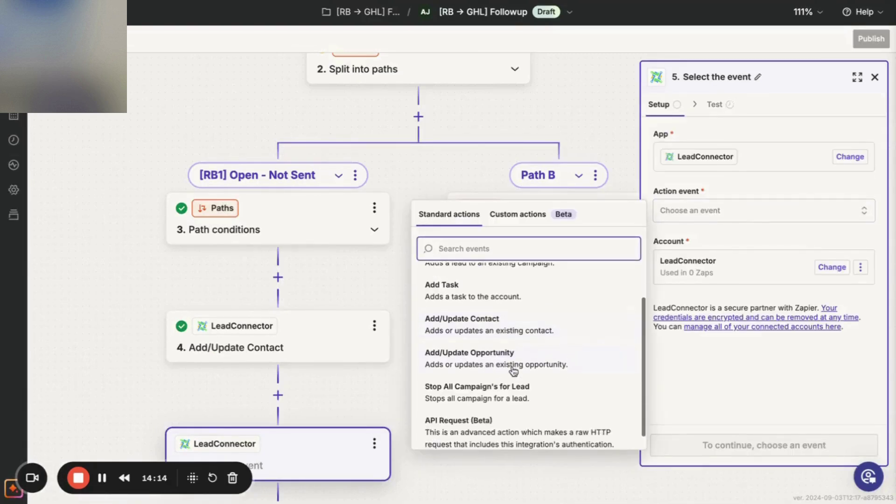
{"action": "left_click", "coordinate": [512, 367]}
Keep the current connected LeadConnector account and continue to the opportunity fields.
{"action": "left_click", "coordinate": [758, 444]}
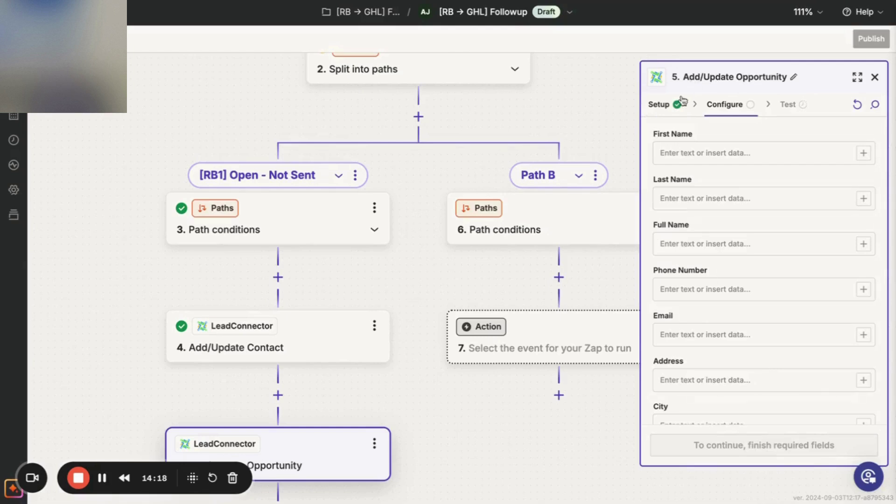
{"action": "left_click", "coordinate": [660, 104]}
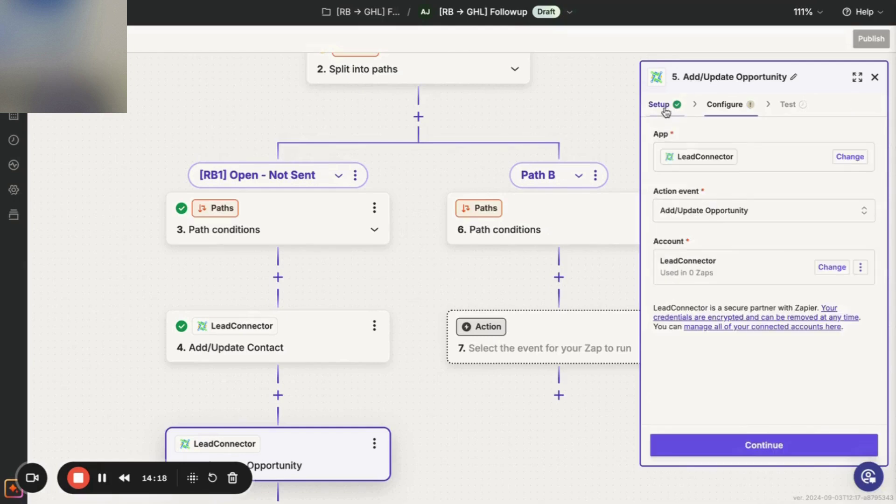
{"action": "left_click", "coordinate": [832, 268]}
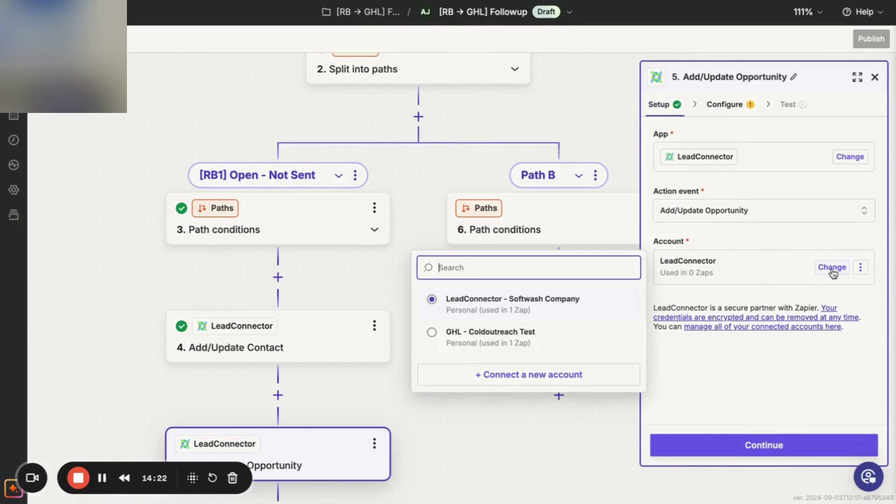
{"action": "left_click", "coordinate": [786, 243]}
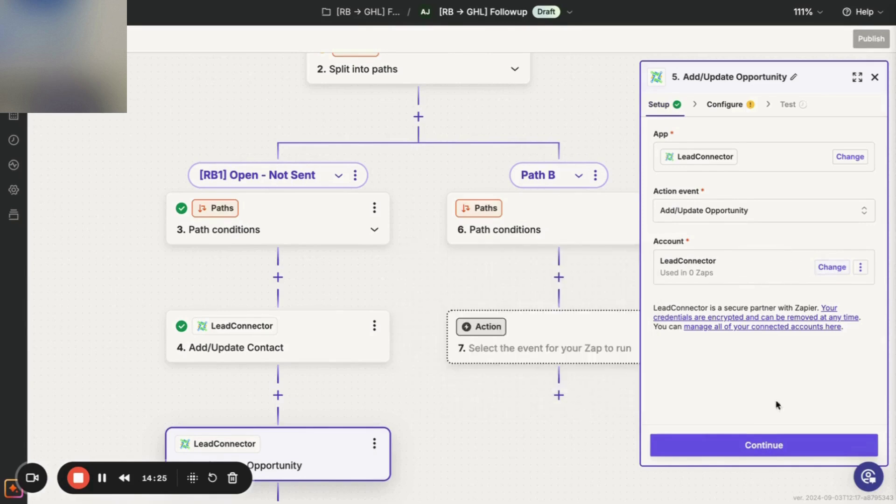
{"action": "left_click", "coordinate": [768, 446]}
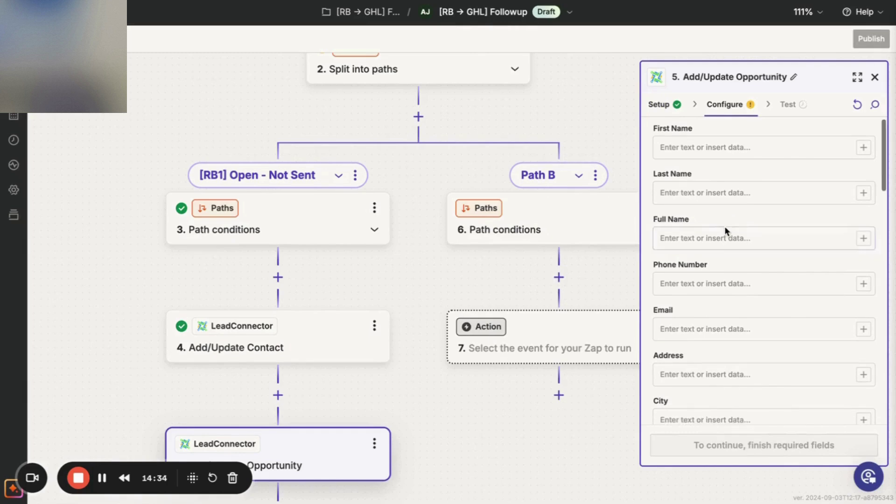
Map the opportunity's First Name to step 4 Add/Update Contact's First Name.
{"action": "scroll", "coordinate": [724, 202], "scroll_direction": "down", "scroll_amount": 2}
{"action": "scroll", "coordinate": [726, 190], "scroll_direction": "up", "scroll_amount": 2}
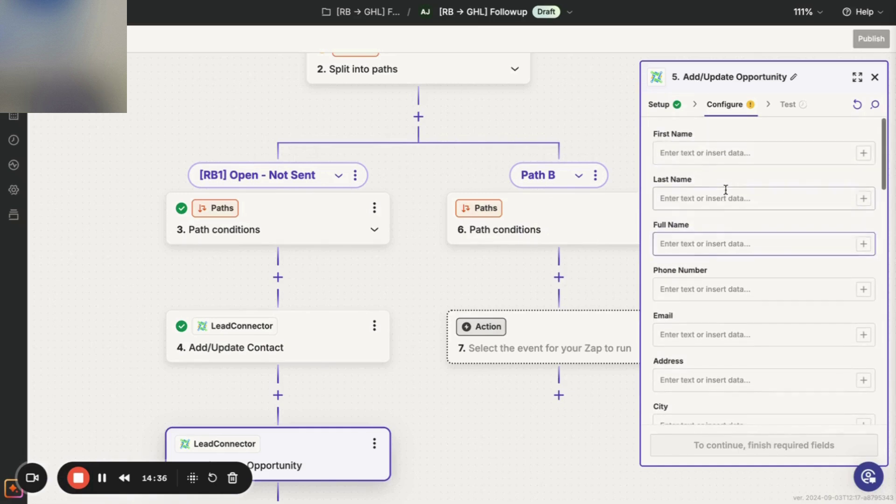
{"action": "left_click", "coordinate": [723, 152]}
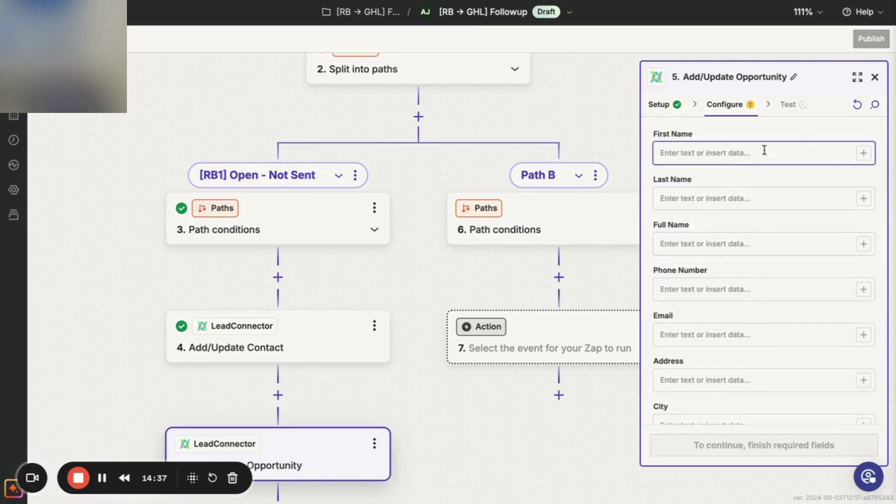
{"action": "left_click", "coordinate": [863, 153]}
{"action": "left_click", "coordinate": [519, 233]}
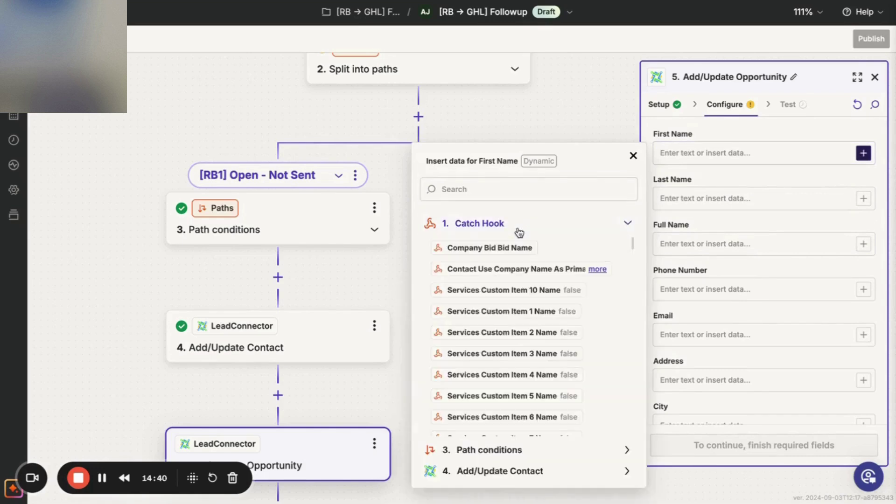
{"action": "left_click", "coordinate": [530, 186]}
{"action": "type", "text": "f"}
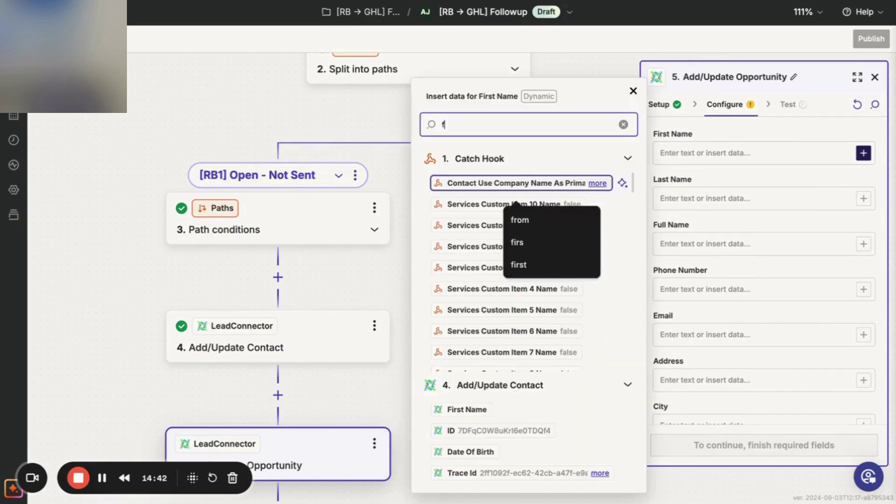
{"action": "key", "text": "BackSpace"}
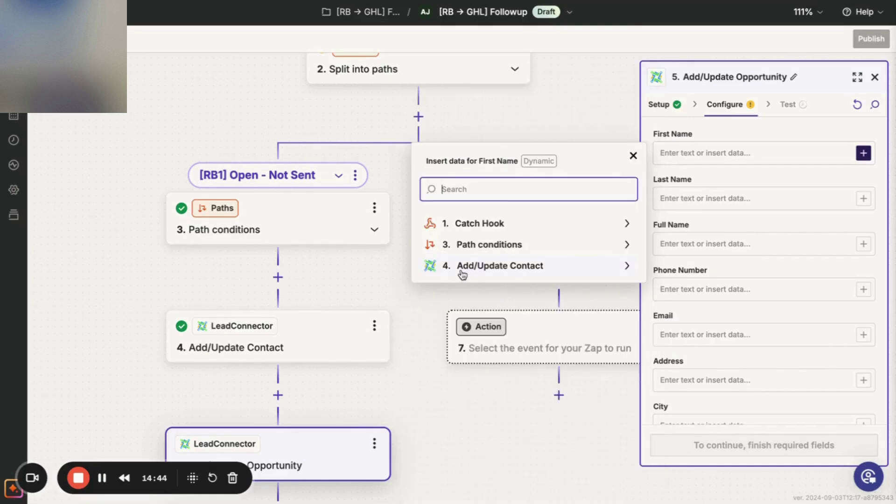
{"action": "left_click", "coordinate": [472, 267]}
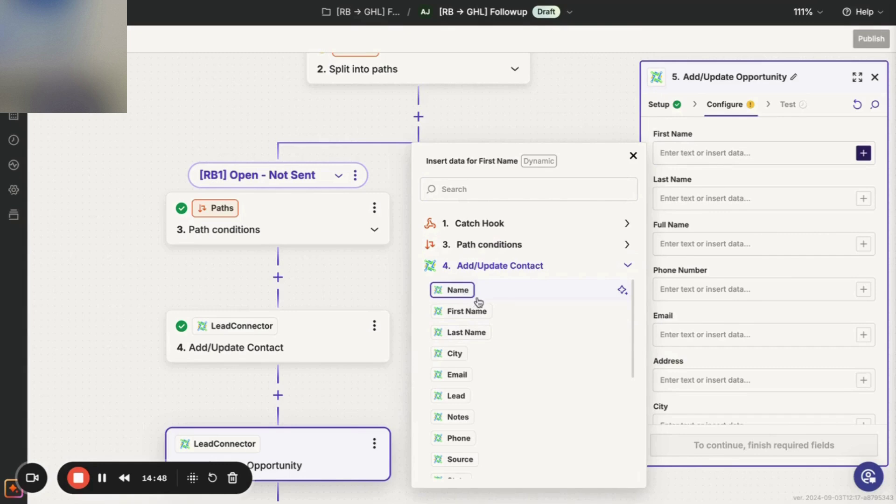
{"action": "left_click", "coordinate": [469, 311]}
Map Last Name and Email to step 4 Add/Update Contact's Last Name and Email.
{"action": "left_click", "coordinate": [679, 198]}
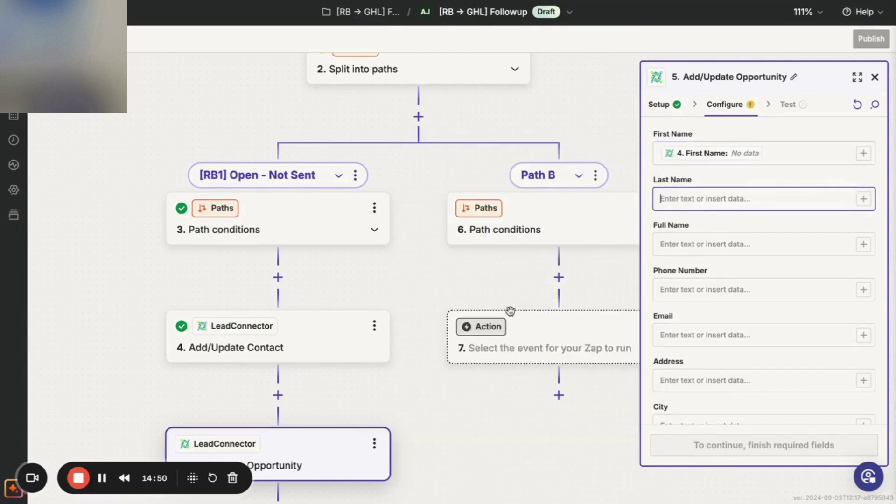
{"action": "left_click", "coordinate": [863, 199]}
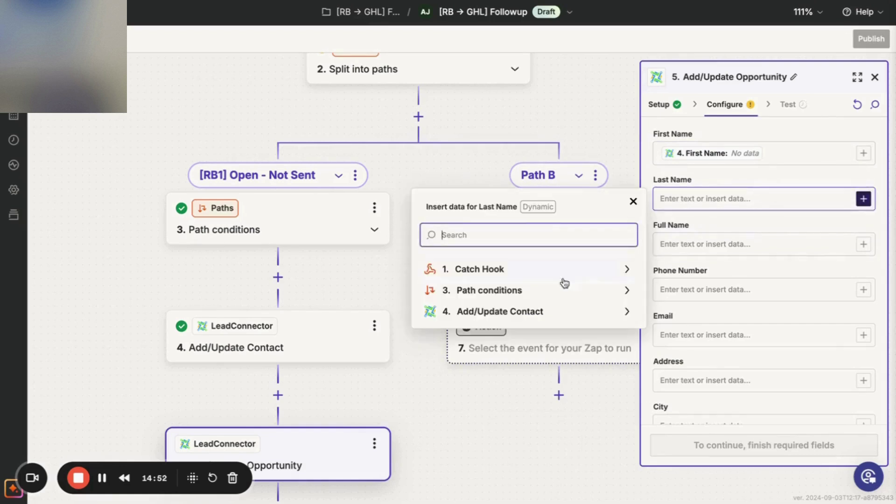
{"action": "left_click", "coordinate": [496, 312]}
{"action": "left_click", "coordinate": [494, 337]}
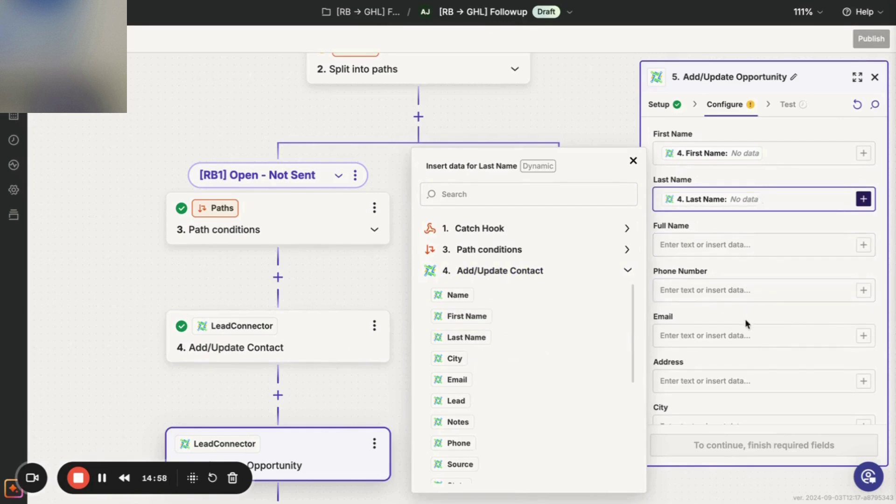
{"action": "left_click", "coordinate": [745, 336]}
{"action": "left_click", "coordinate": [863, 335]}
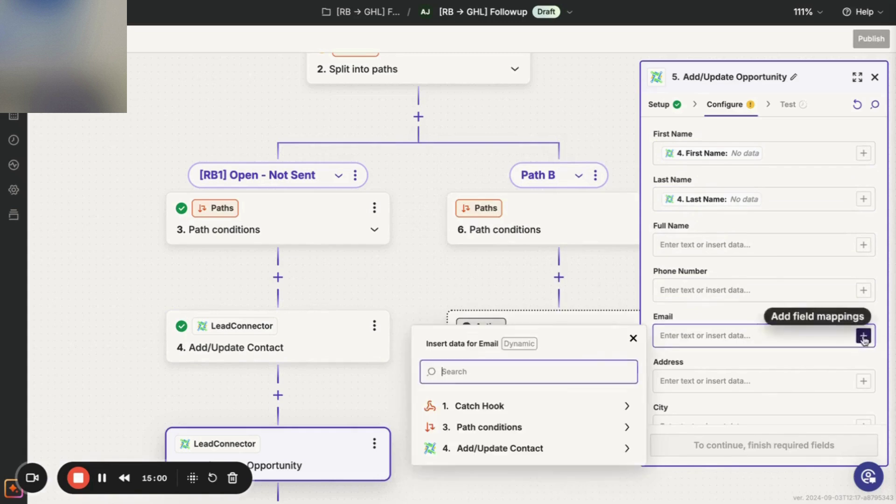
{"action": "left_click", "coordinate": [525, 444]}
{"action": "scroll", "coordinate": [530, 366], "scroll_direction": "down", "scroll_amount": 3}
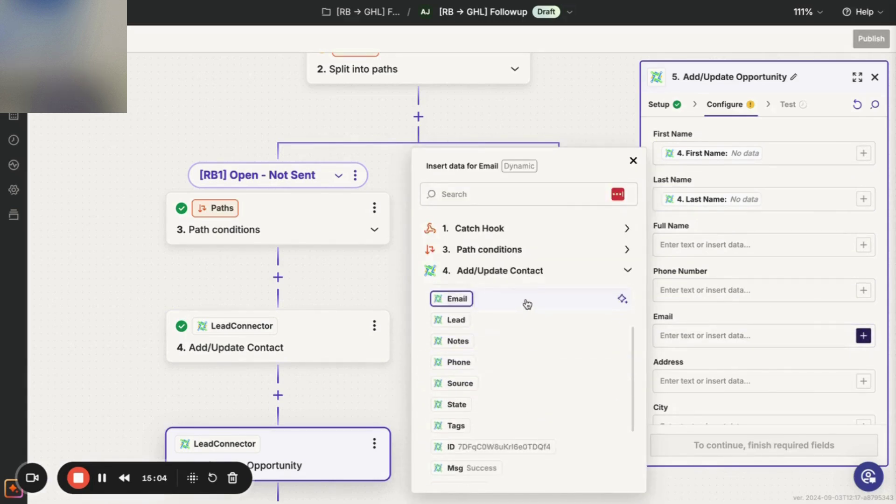
{"action": "left_click", "coordinate": [526, 301]}
{"action": "scroll", "coordinate": [750, 247], "scroll_direction": "down", "scroll_amount": 4}
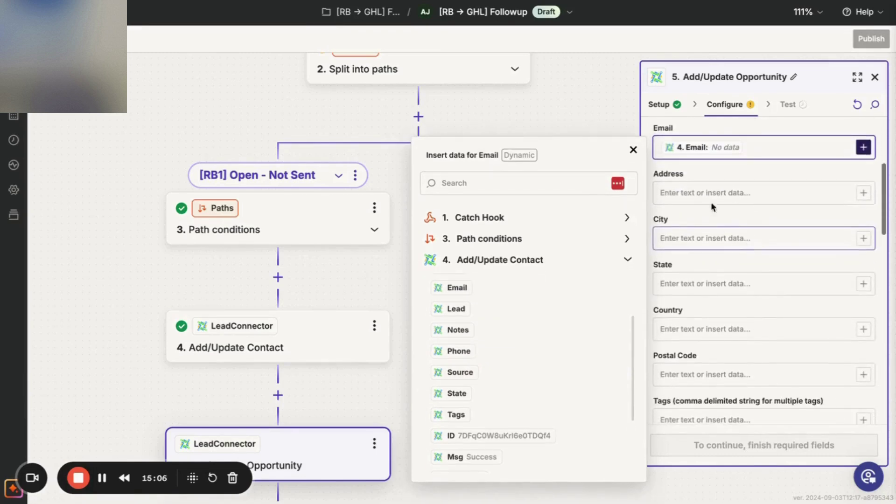
{"action": "left_click", "coordinate": [633, 151]}
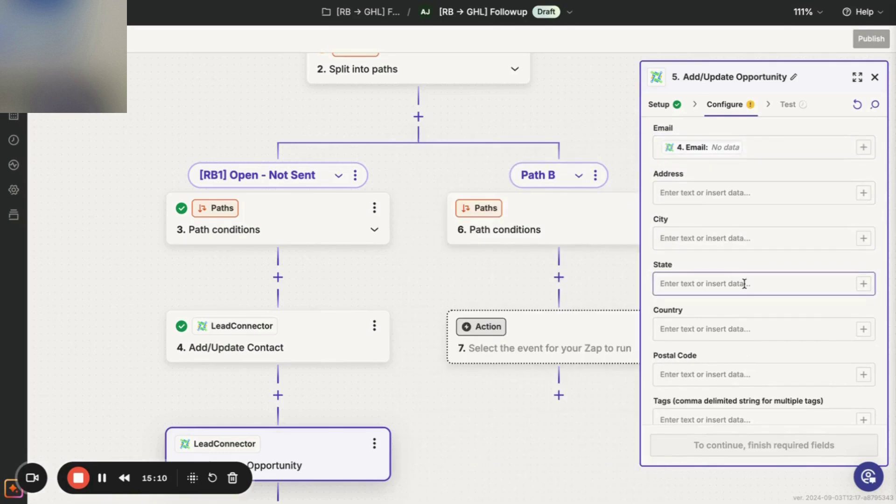
Set Mark as Lead to True, pipeline [RB→ GHL] Followup, stage Open - Not Sent.
{"action": "scroll", "coordinate": [744, 283], "scroll_direction": "down", "scroll_amount": 5}
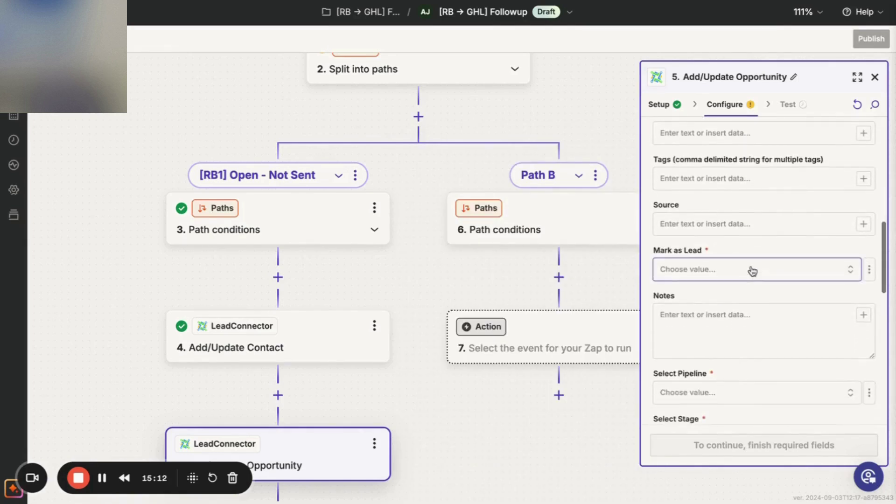
{"action": "left_click", "coordinate": [752, 271]}
{"action": "left_click", "coordinate": [568, 338]}
{"action": "scroll", "coordinate": [769, 324], "scroll_direction": "down", "scroll_amount": 2}
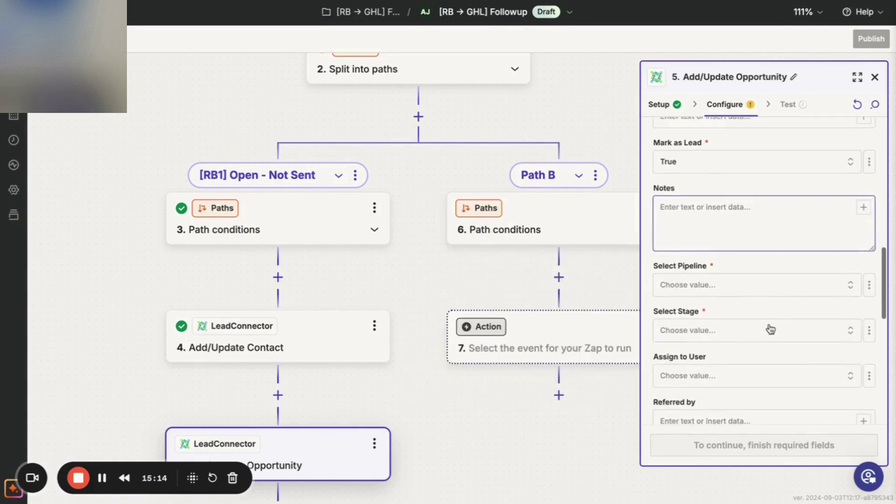
{"action": "left_click", "coordinate": [793, 284]}
{"action": "scroll", "coordinate": [524, 386], "scroll_direction": "down", "scroll_amount": 10}
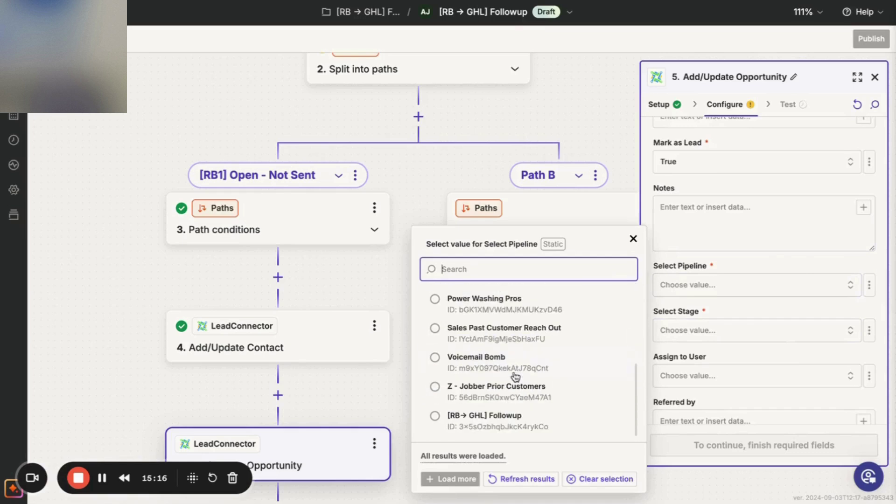
{"action": "left_click", "coordinate": [477, 419]}
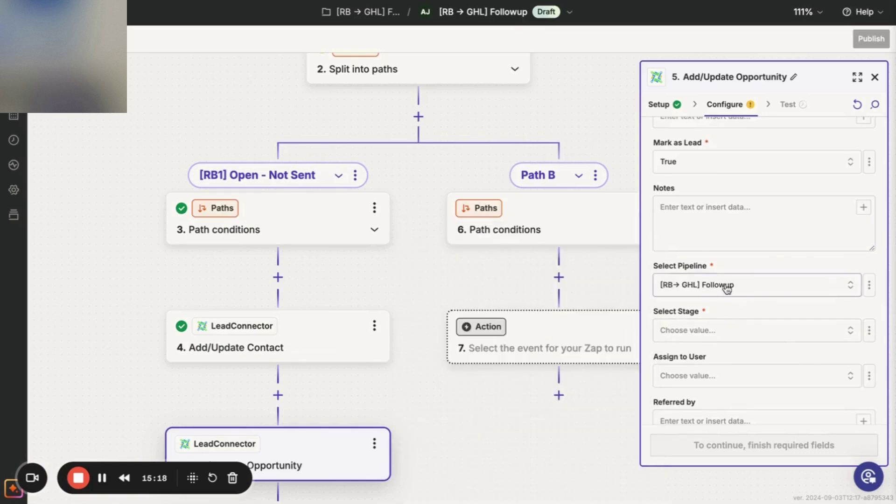
{"action": "left_click", "coordinate": [723, 338]}
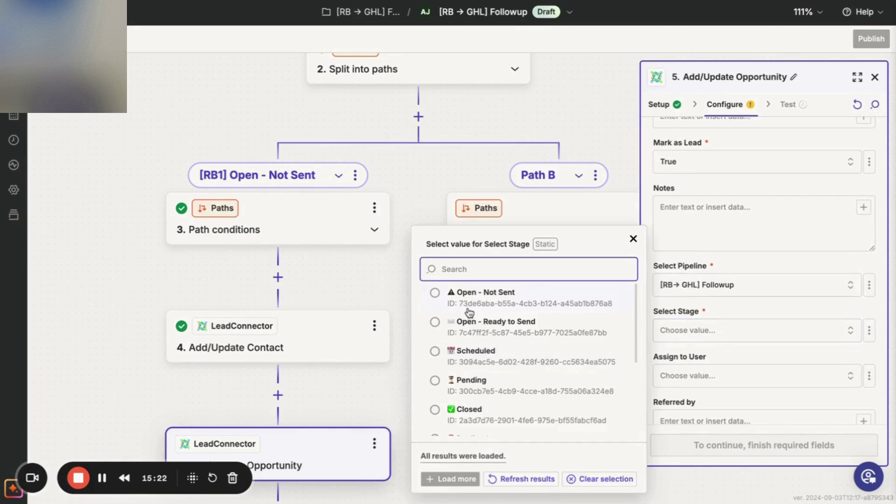
{"action": "left_click", "coordinate": [435, 294]}
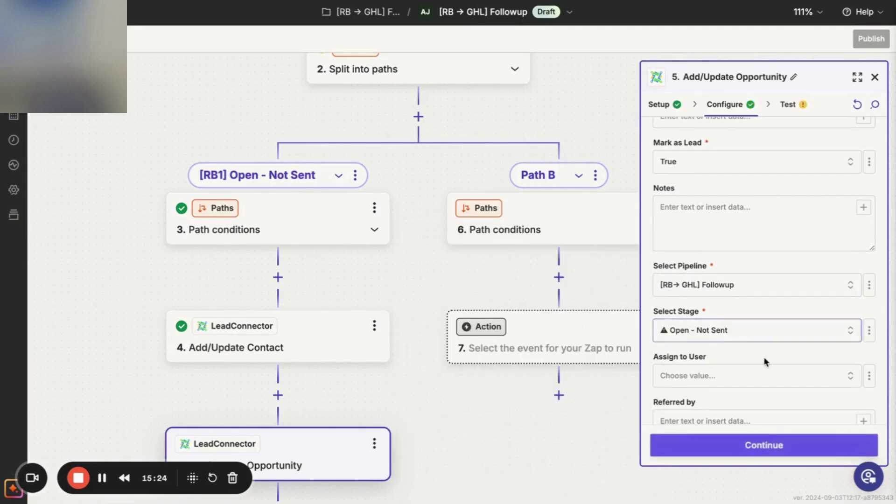
Test the opportunity step successfully, then switch to the GoHighLevel contact page.
{"action": "scroll", "coordinate": [763, 356], "scroll_direction": "down", "scroll_amount": 5}
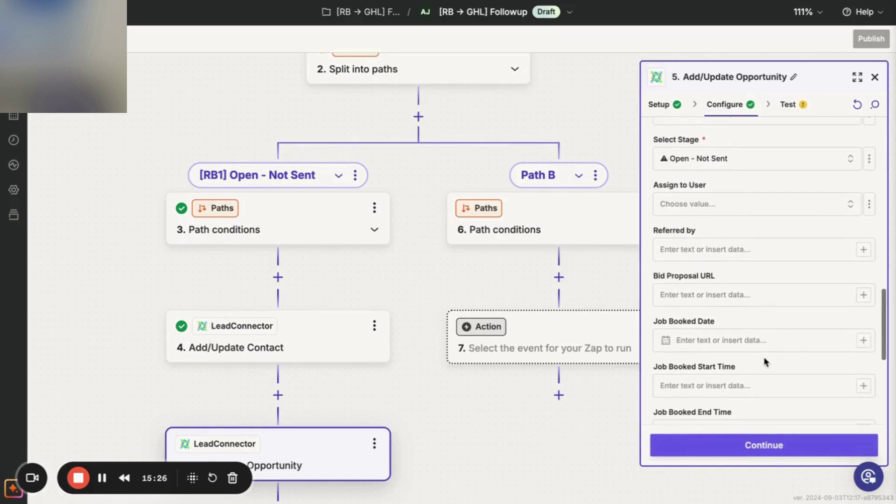
{"action": "left_click", "coordinate": [768, 448]}
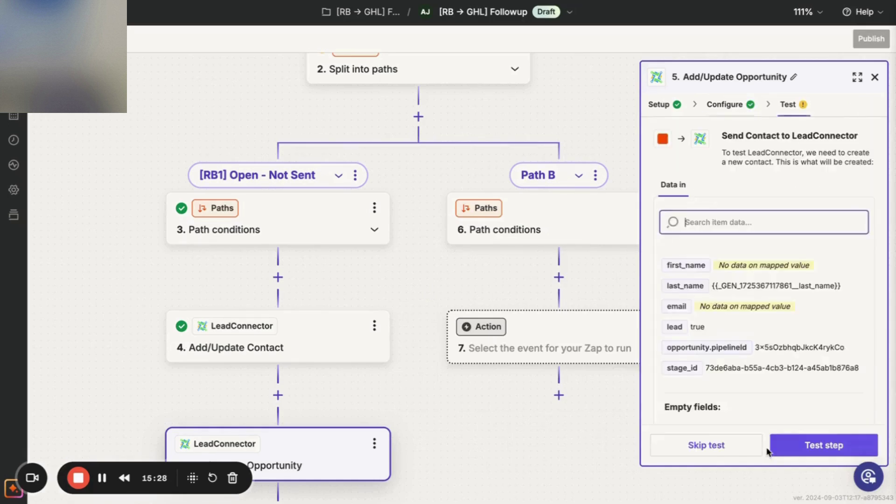
{"action": "left_click", "coordinate": [787, 452]}
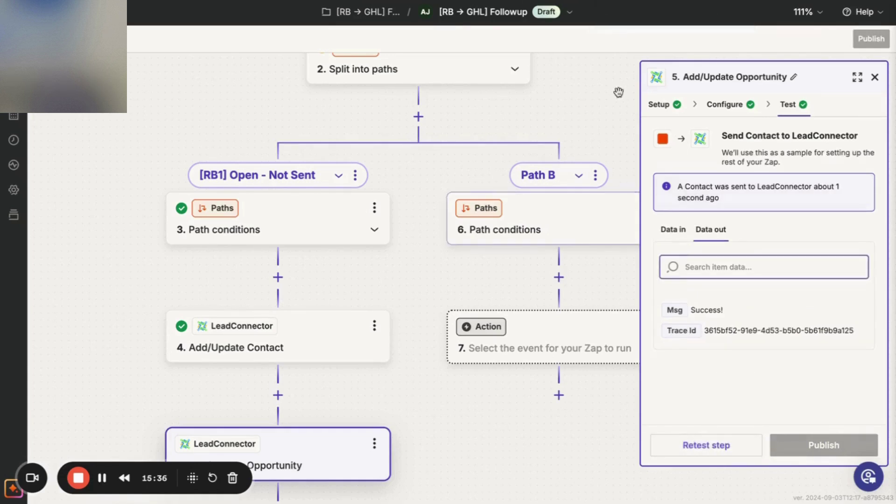
{"action": "key", "text": "ctrl+Tab"}
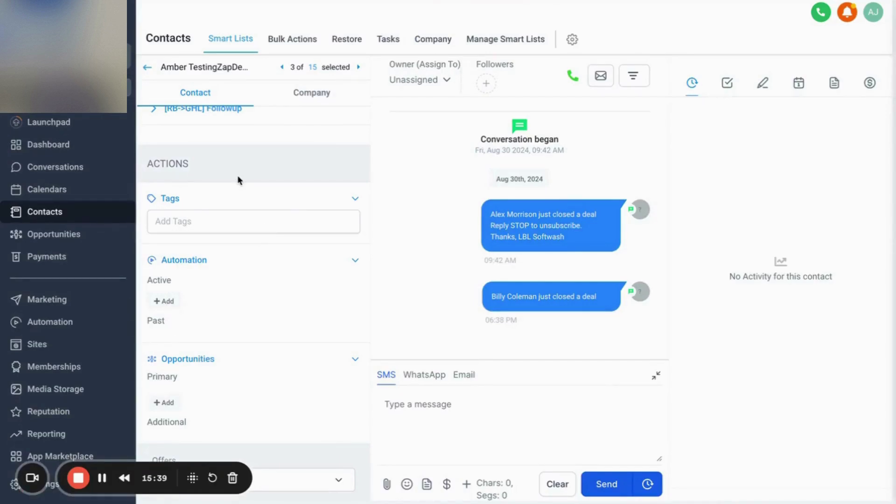
Reload the GoHighLevel contact page to pick up fresh data.
{"action": "key", "text": "F5"}
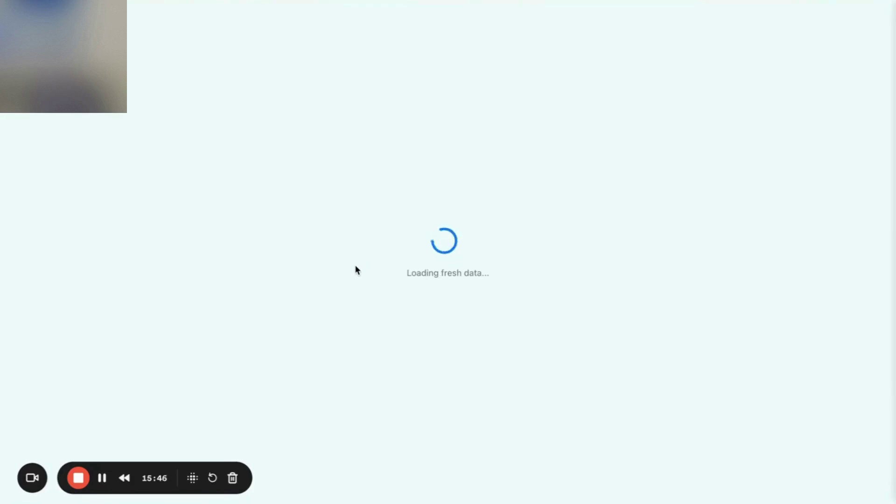
{"action": "left_click", "coordinate": [102, 478]}
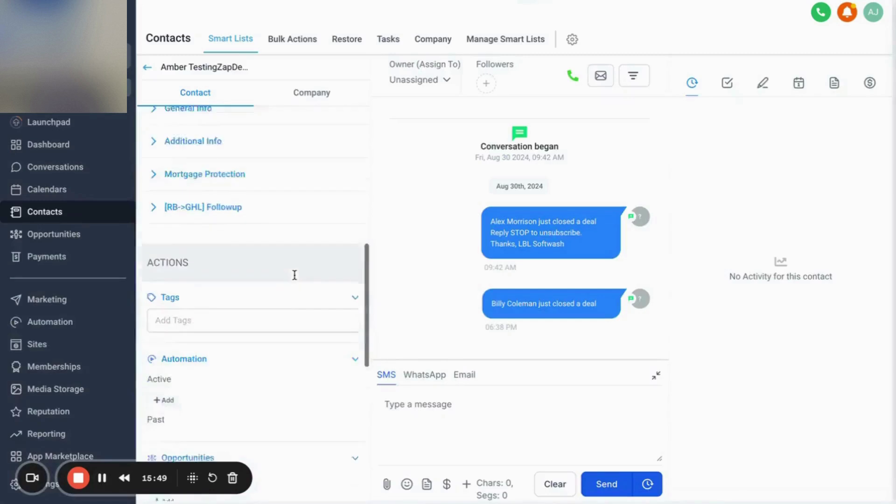
{"action": "scroll", "coordinate": [295, 279], "scroll_direction": "down", "scroll_amount": 2}
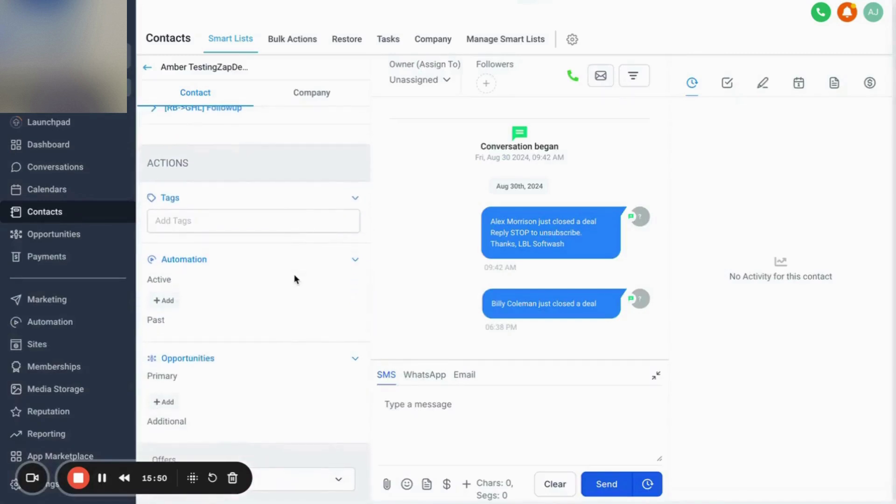
{"action": "scroll", "coordinate": [295, 279], "scroll_direction": "down", "scroll_amount": 5}
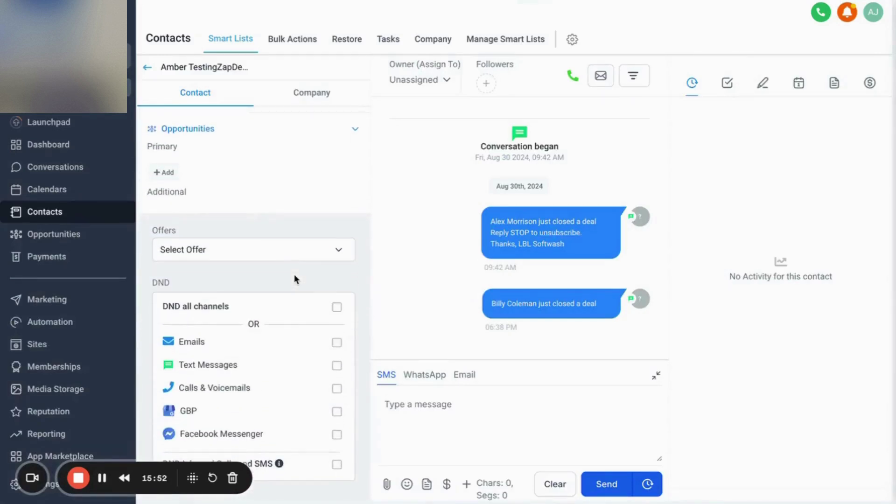
{"action": "scroll", "coordinate": [291, 260], "scroll_direction": "up", "scroll_amount": 1}
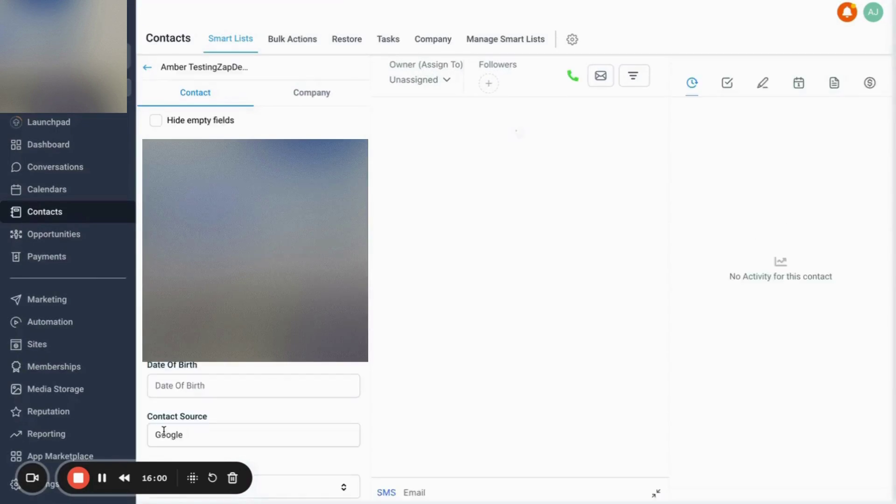
{"action": "scroll", "coordinate": [244, 388], "scroll_direction": "down", "scroll_amount": 10}
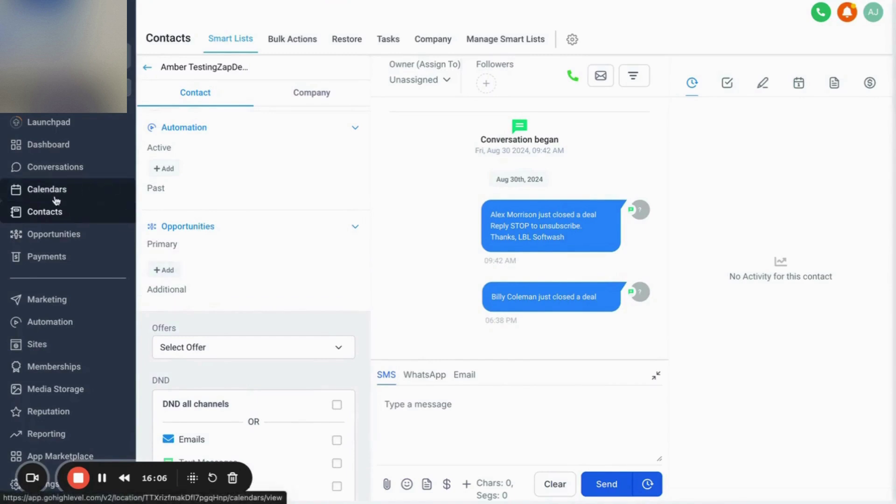
Open the Opportunities board and check the new opportunity's linked primary contact.
{"action": "left_click", "coordinate": [69, 237]}
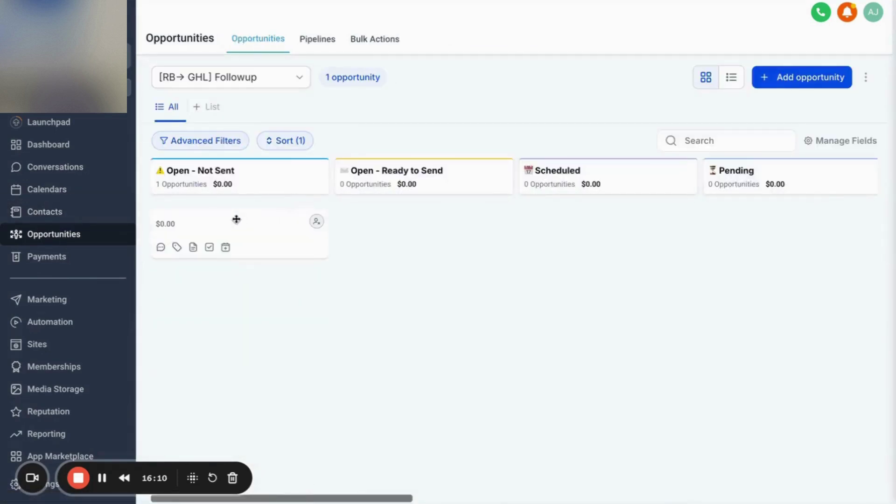
{"action": "left_click", "coordinate": [186, 224]}
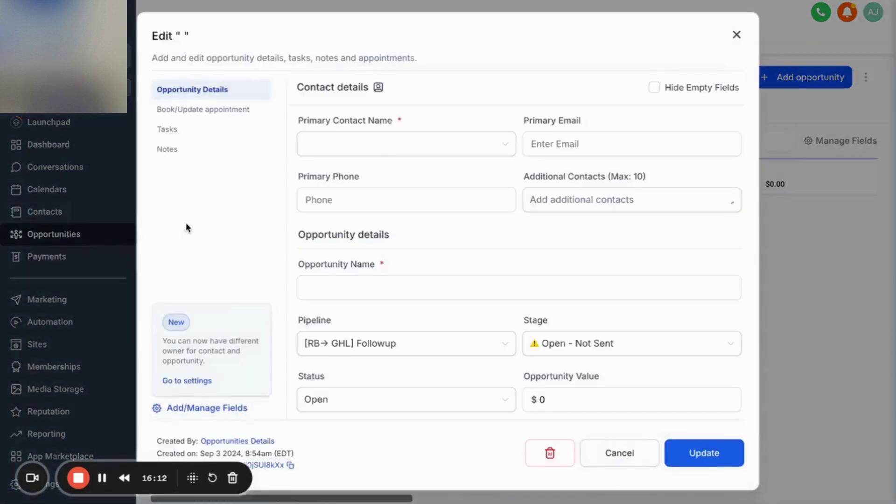
{"action": "left_click", "coordinate": [366, 149]}
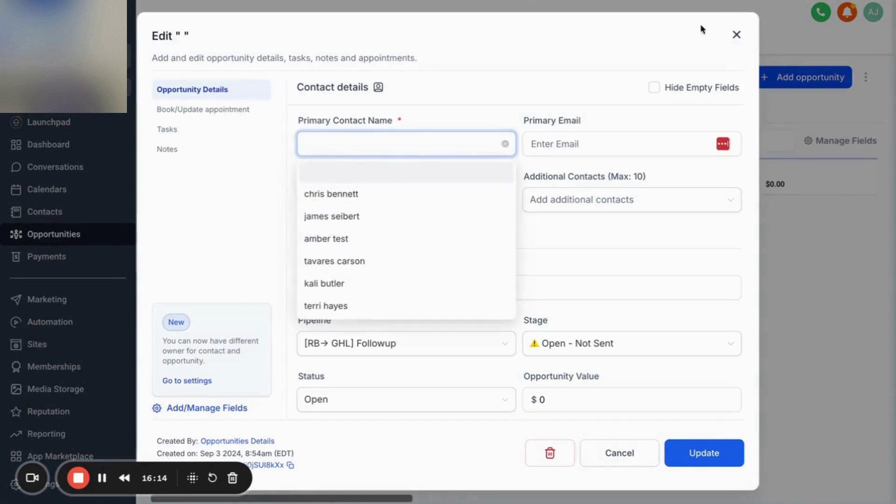
{"action": "left_click", "coordinate": [737, 35]}
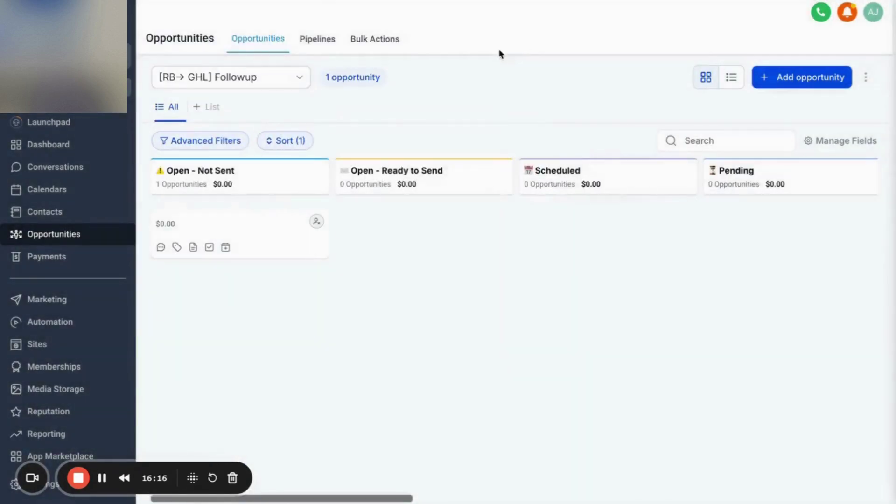
Return to Zapier and review step 5's First Name, Last Name and Email mappings.
{"action": "key", "text": "ctrl+Tab"}
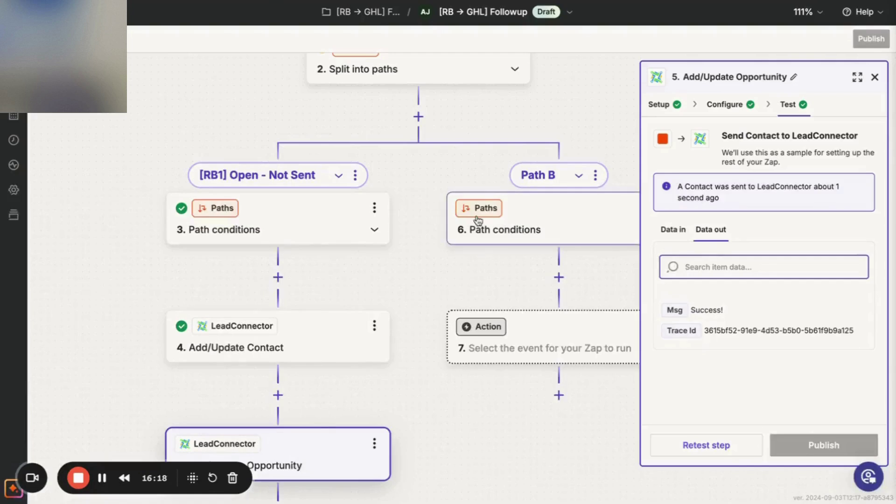
{"action": "left_click", "coordinate": [725, 106]}
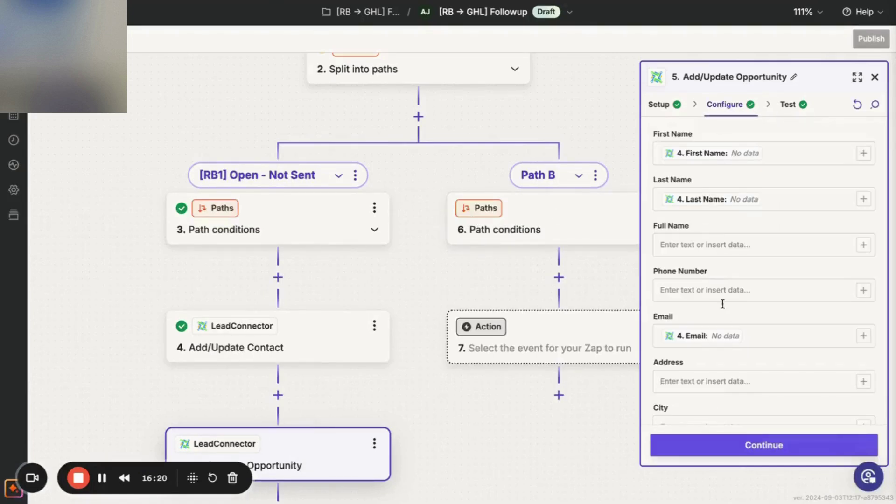
{"action": "scroll", "coordinate": [725, 312], "scroll_direction": "down", "scroll_amount": 15}
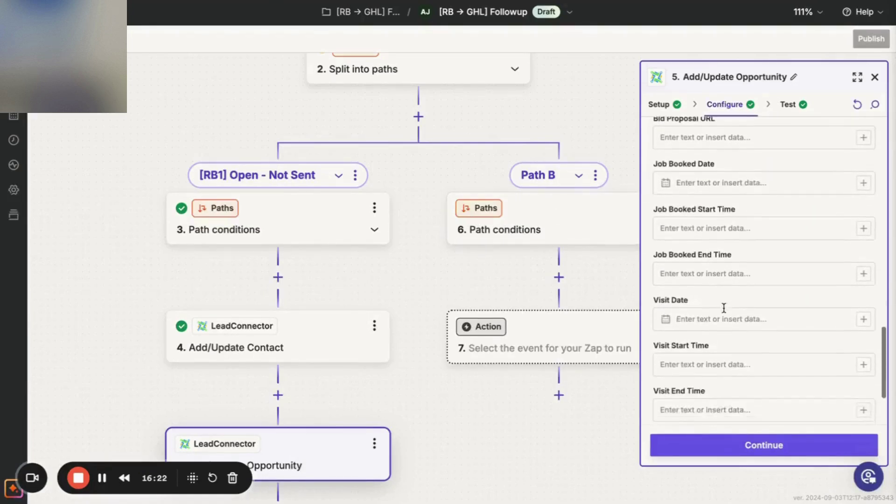
{"action": "scroll", "coordinate": [725, 312], "scroll_direction": "up", "scroll_amount": 5}
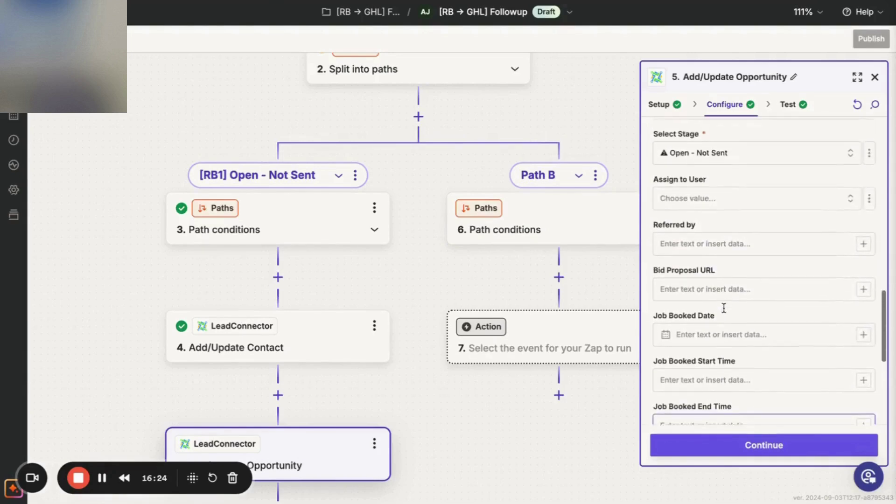
{"action": "scroll", "coordinate": [723, 308], "scroll_direction": "up", "scroll_amount": 2}
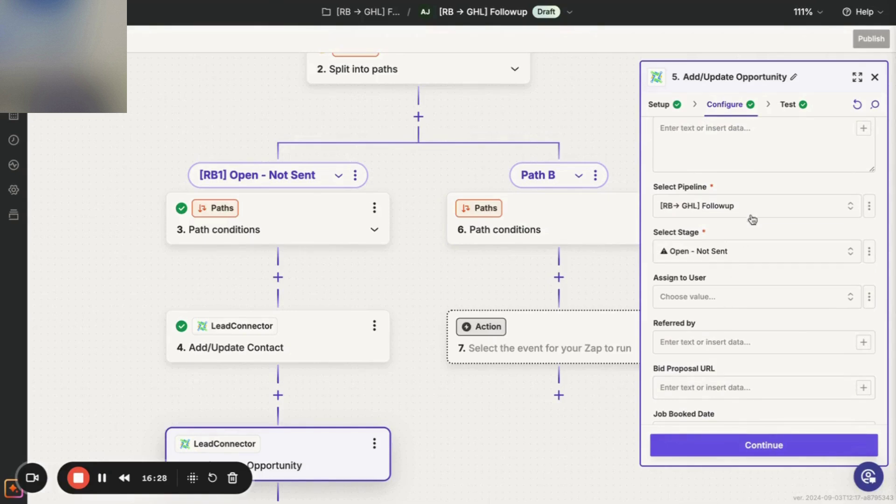
{"action": "scroll", "coordinate": [749, 264], "scroll_direction": "down", "scroll_amount": 1}
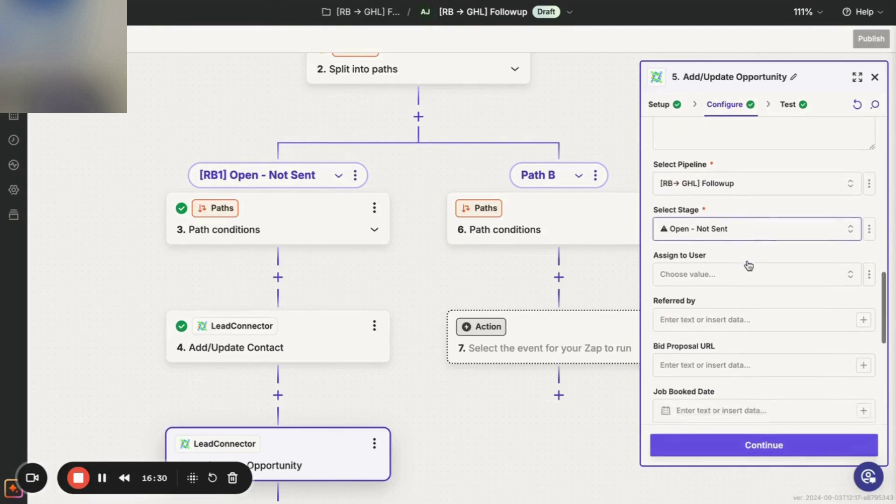
{"action": "scroll", "coordinate": [746, 261], "scroll_direction": "down", "scroll_amount": 4}
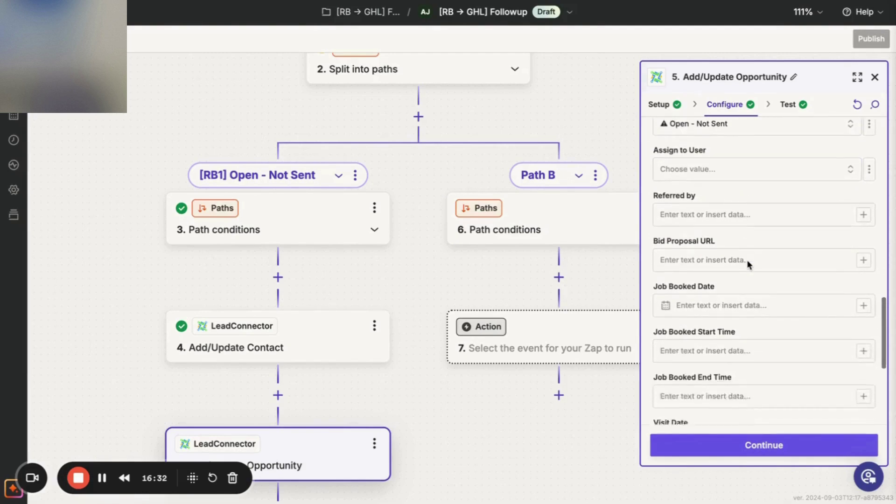
{"action": "scroll", "coordinate": [747, 261], "scroll_direction": "down", "scroll_amount": 2}
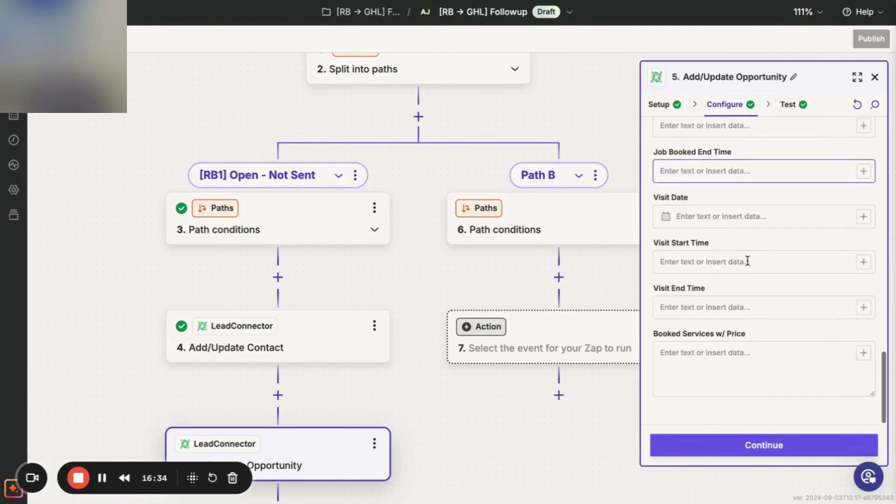
{"action": "scroll", "coordinate": [748, 261], "scroll_direction": "up", "scroll_amount": 6}
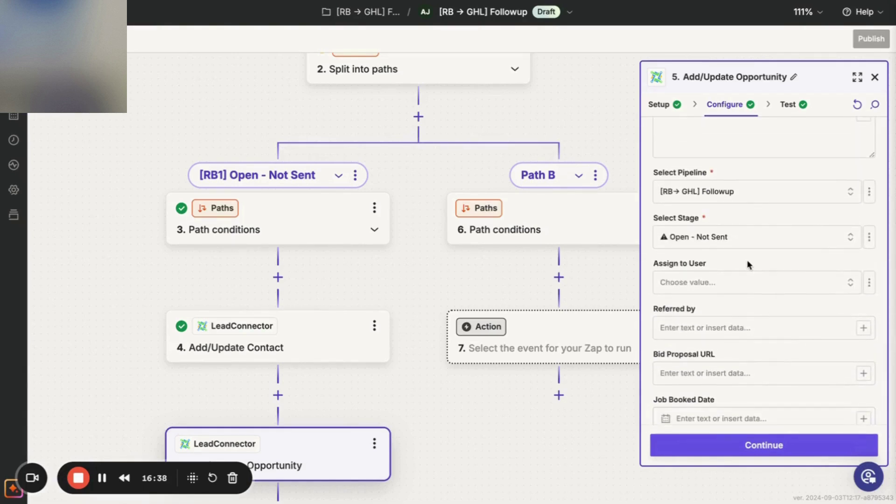
{"action": "scroll", "coordinate": [747, 264], "scroll_direction": "up", "scroll_amount": 3}
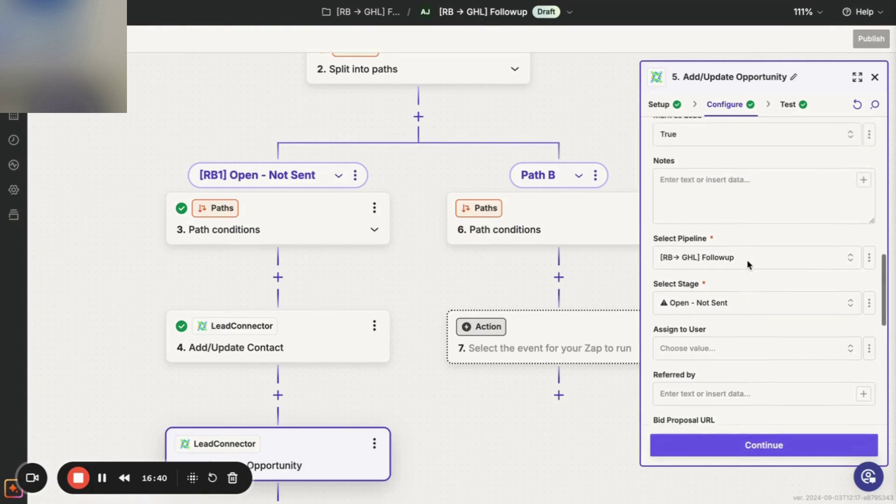
{"action": "scroll", "coordinate": [747, 261], "scroll_direction": "up", "scroll_amount": 4}
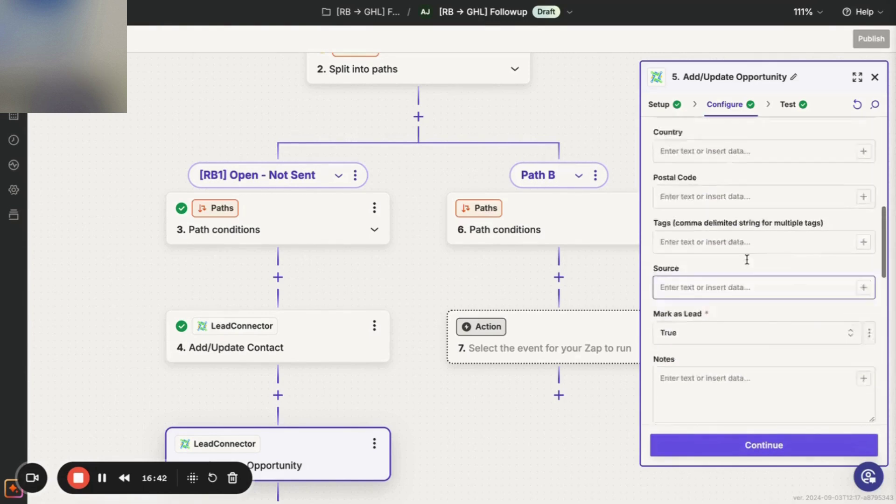
{"action": "scroll", "coordinate": [746, 260], "scroll_direction": "up", "scroll_amount": 5}
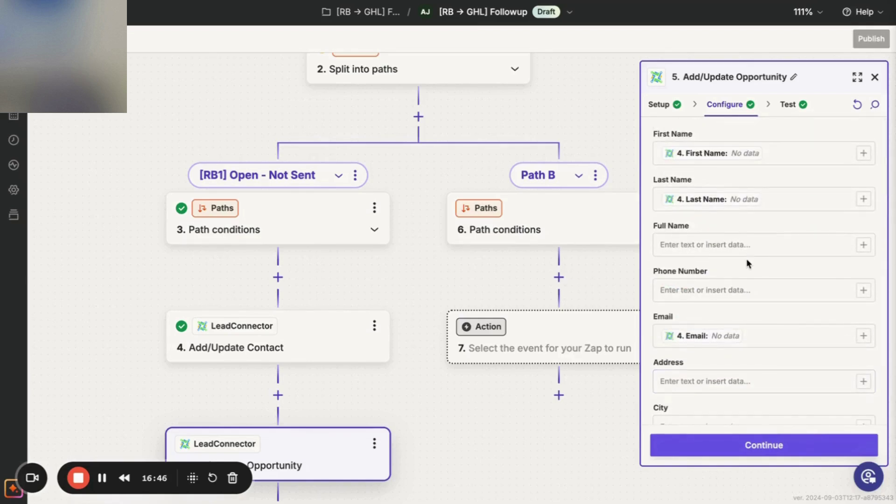
Retest the Add/Update Contact step so it sends a fresh contact.
{"action": "left_click", "coordinate": [864, 244]}
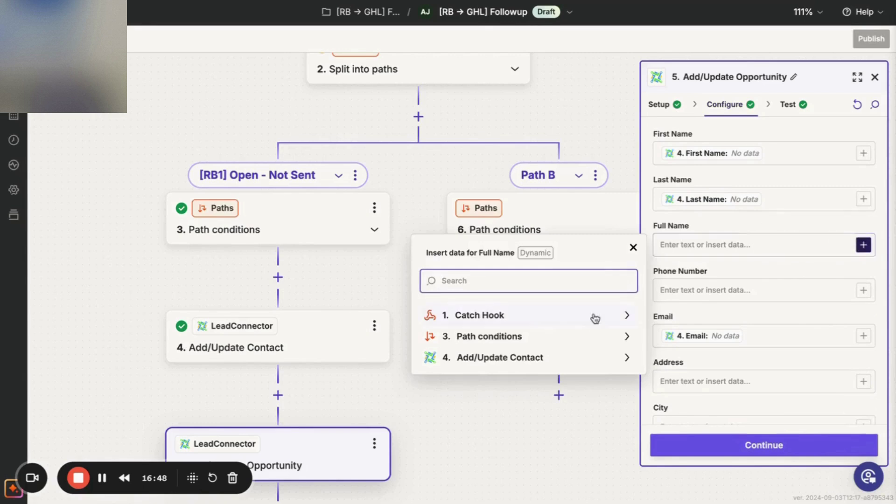
{"action": "left_click", "coordinate": [541, 357]}
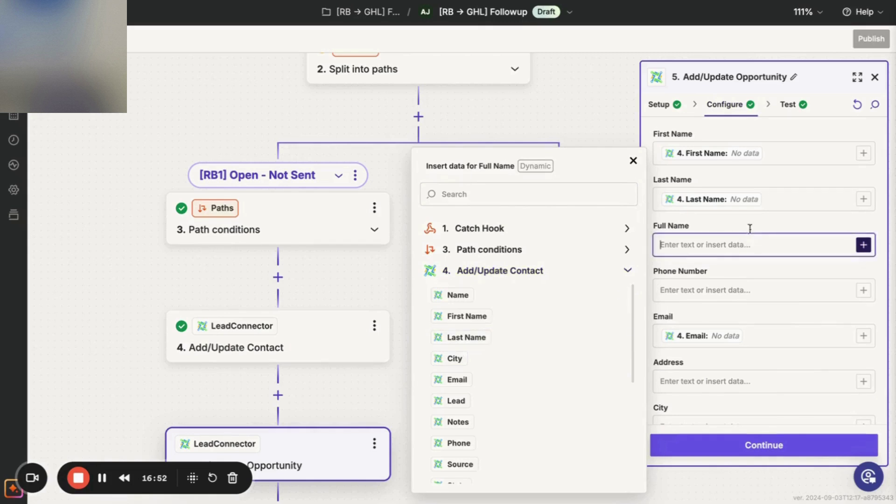
{"action": "left_click", "coordinate": [778, 154]}
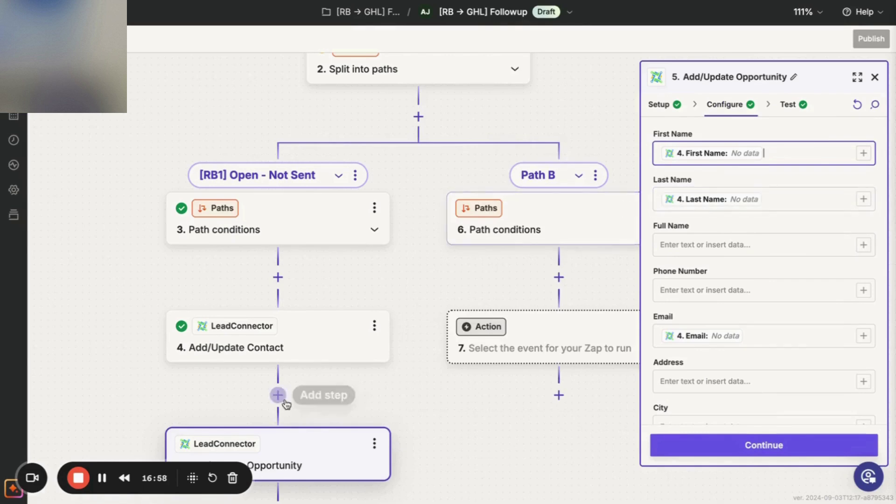
{"action": "left_click", "coordinate": [306, 337]}
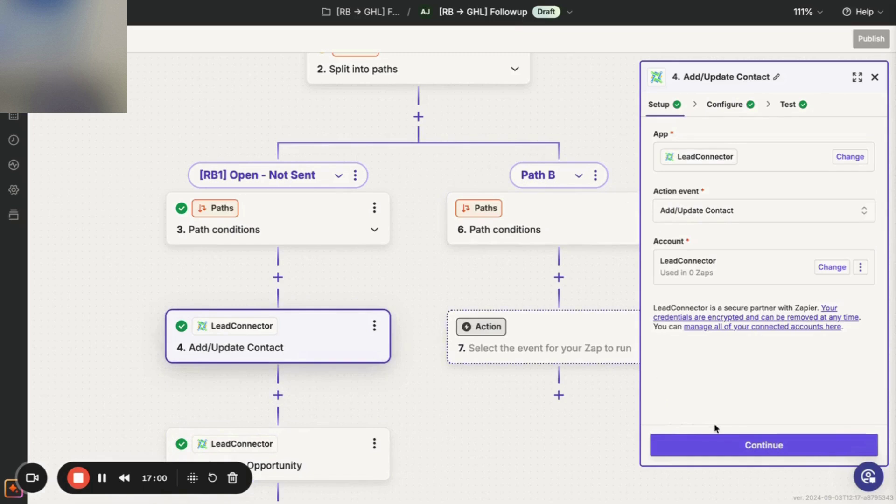
{"action": "left_click", "coordinate": [726, 441]}
{"action": "left_click", "coordinate": [726, 445]}
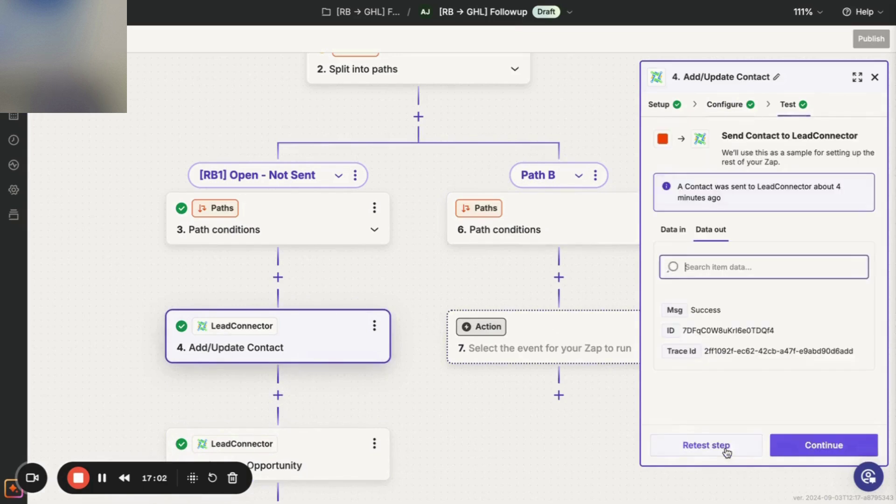
{"action": "left_click", "coordinate": [723, 453]}
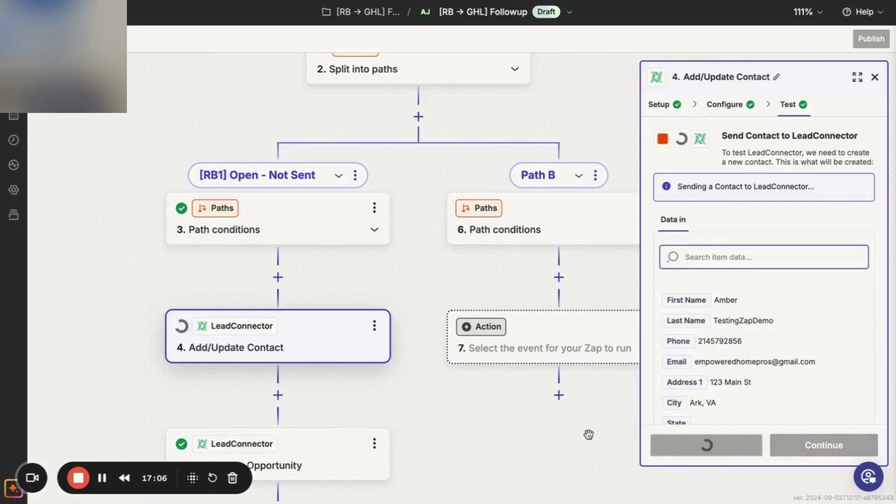
Go back to the Add/Update Opportunity step's field configuration.
{"action": "left_click", "coordinate": [279, 457]}
{"action": "left_click", "coordinate": [312, 346]}
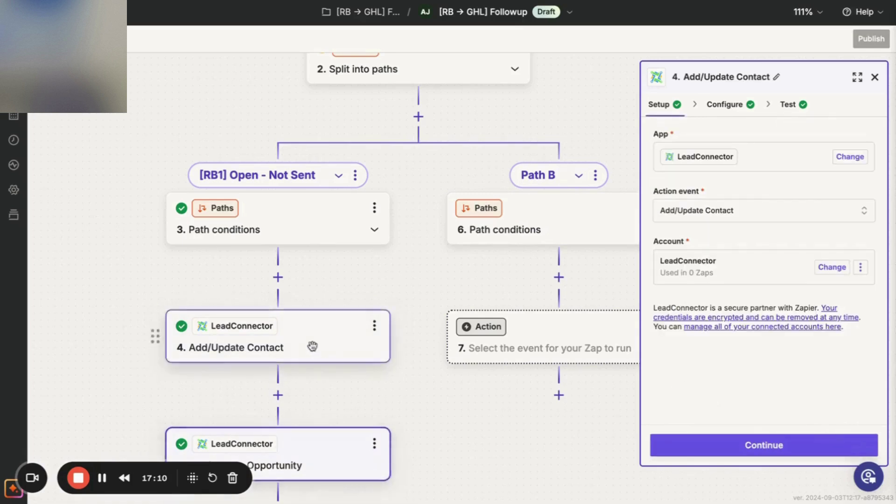
{"action": "left_click", "coordinate": [750, 446]}
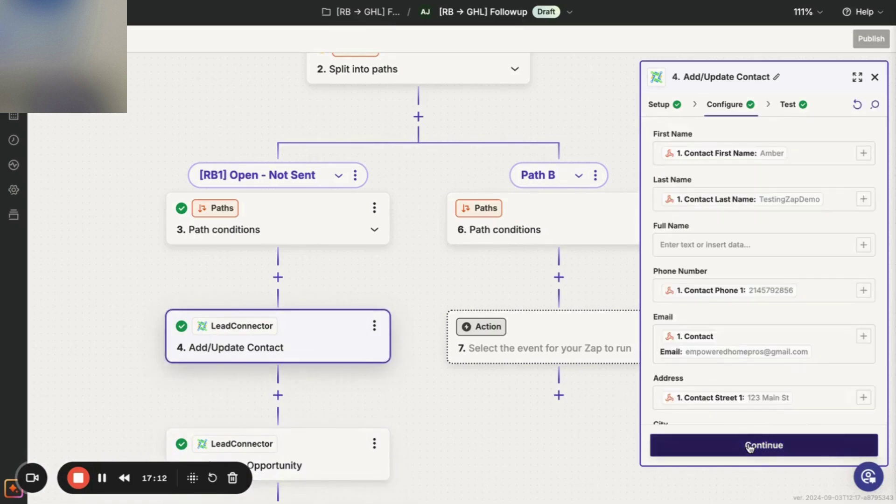
{"action": "left_click", "coordinate": [330, 462]}
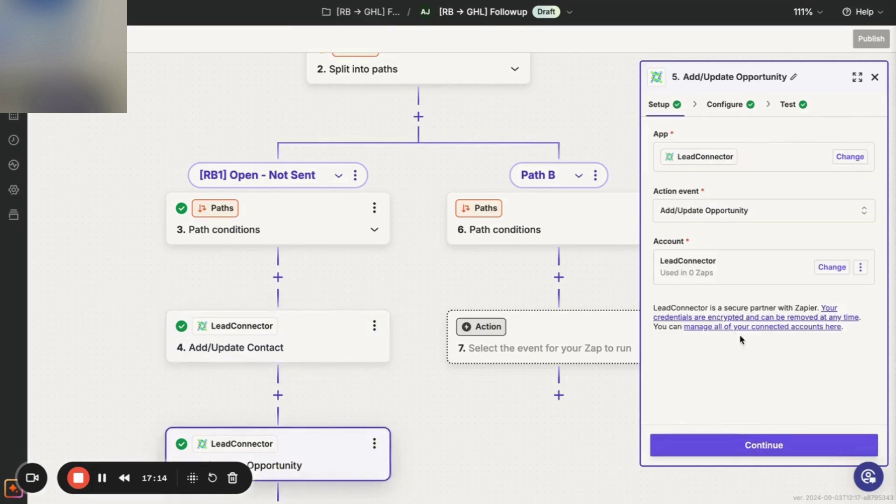
{"action": "left_click", "coordinate": [742, 446]}
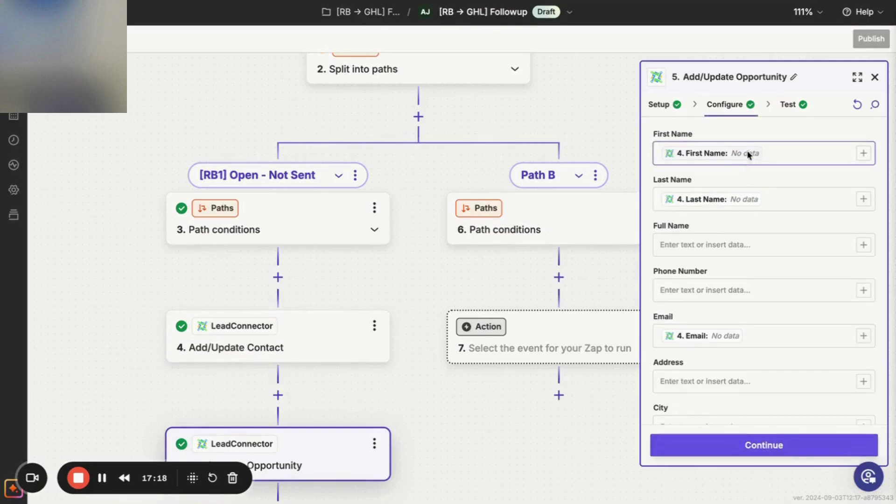
Replace the First Name mapping with the Catch Hook Contact First Name.
{"action": "left_click", "coordinate": [863, 153]}
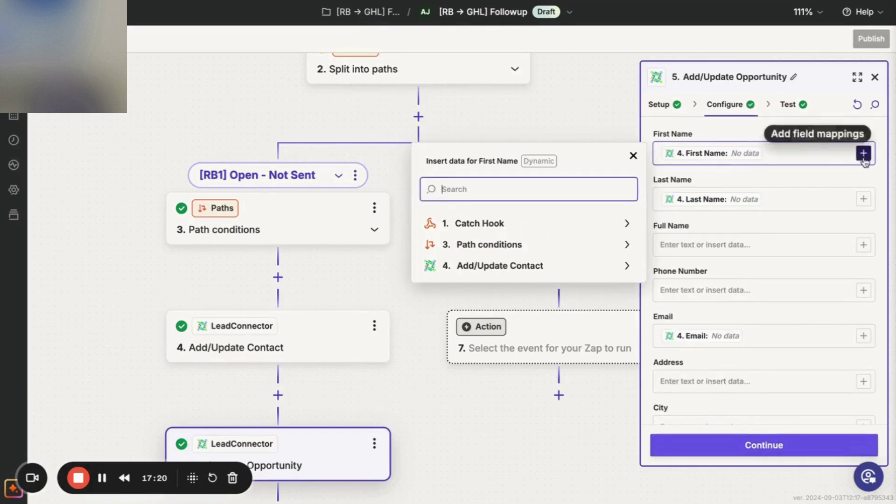
{"action": "left_click", "coordinate": [610, 268]}
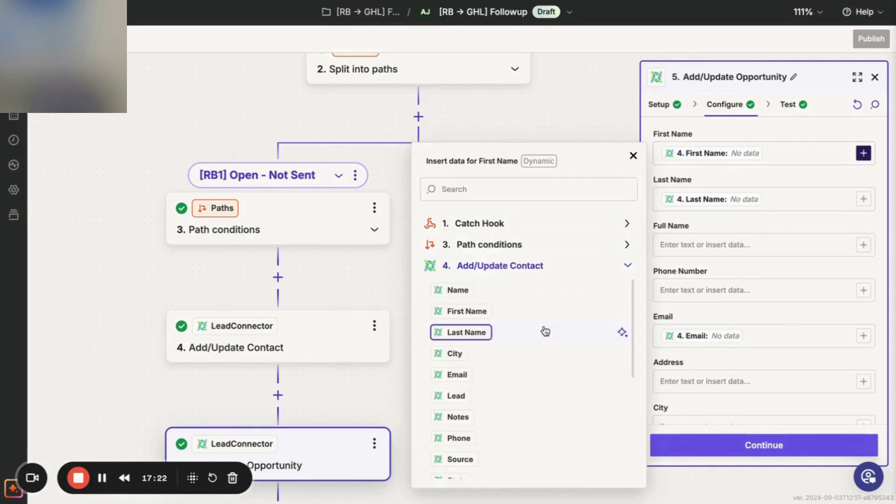
{"action": "left_click", "coordinate": [593, 224]}
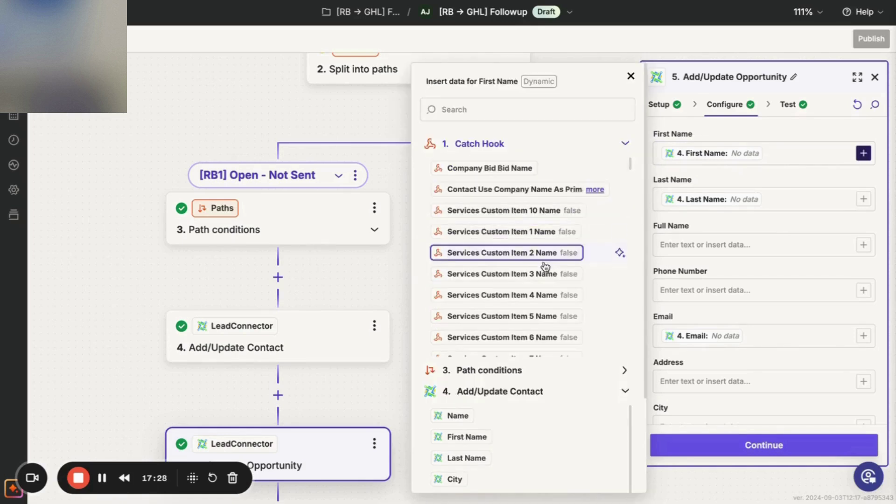
{"action": "left_click", "coordinate": [528, 115]}
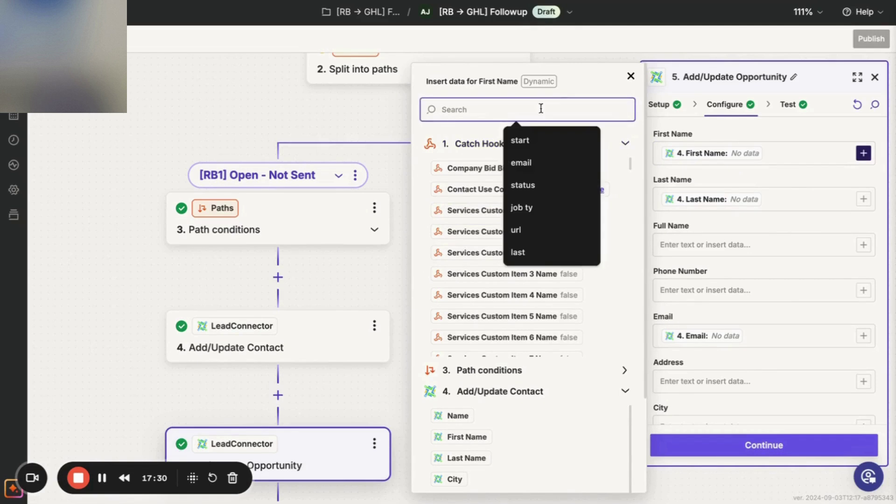
{"action": "left_click", "coordinate": [764, 152]}
{"action": "key", "text": "BackSpace"}
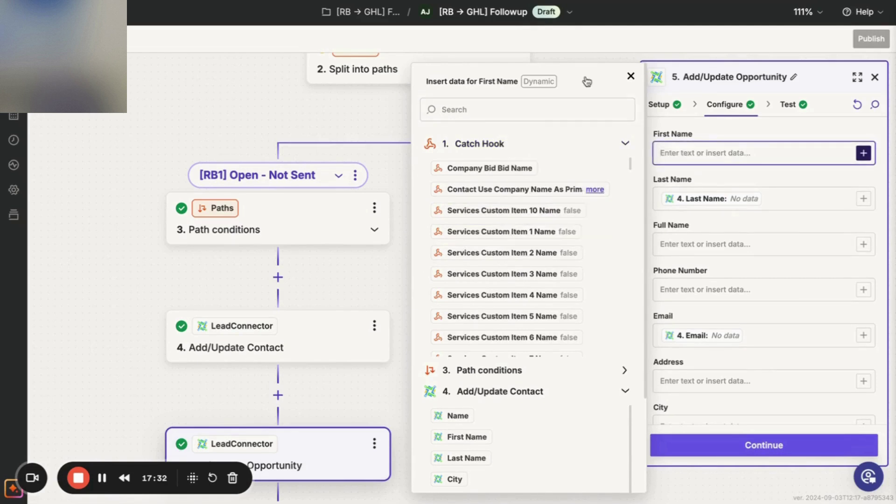
{"action": "left_click", "coordinate": [548, 107]}
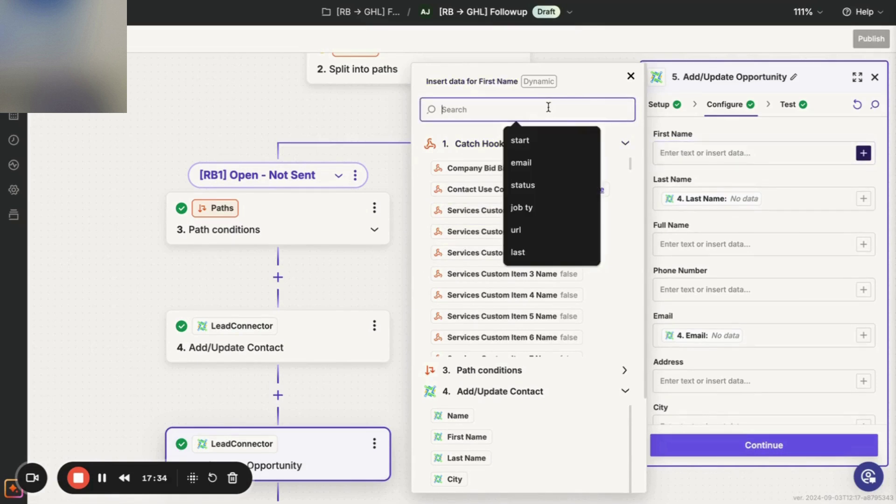
{"action": "type", "text": "fir"}
{"action": "type", "text": "st"}
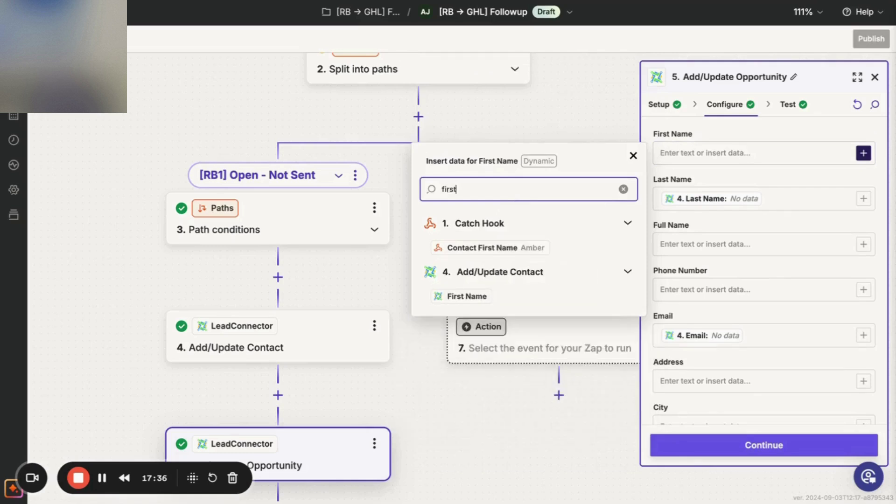
{"action": "left_click", "coordinate": [504, 248]}
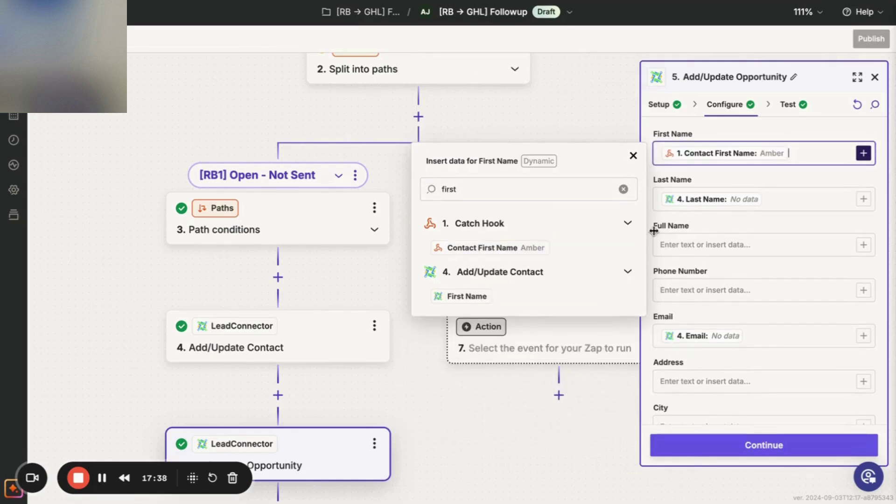
Replace the Last Name mapping with the Catch Hook Contact Last Name.
{"action": "left_click", "coordinate": [789, 199]}
{"action": "key", "text": "BackSpace"}
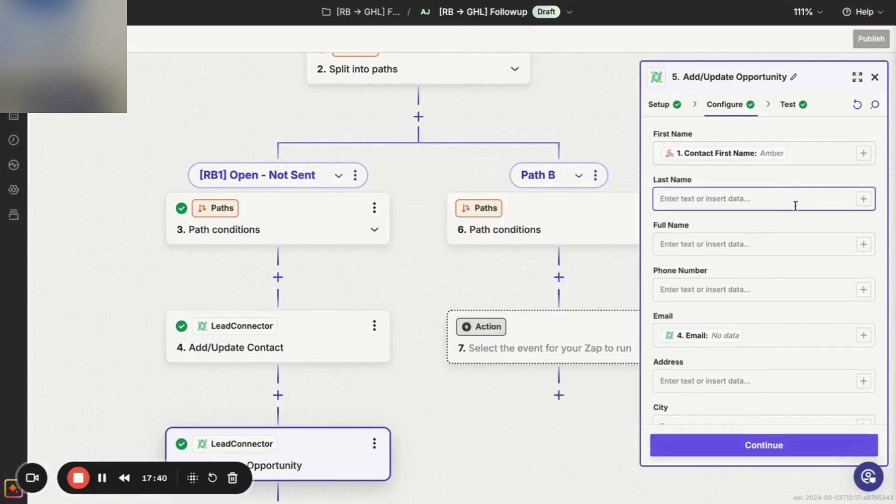
{"action": "left_click", "coordinate": [863, 199]}
{"action": "left_click", "coordinate": [472, 265]}
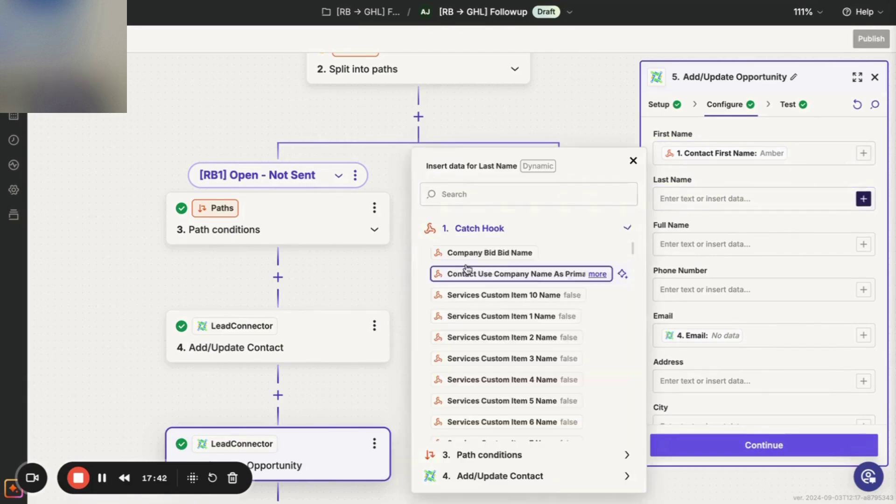
{"action": "left_click", "coordinate": [500, 194]}
{"action": "type", "text": "last"}
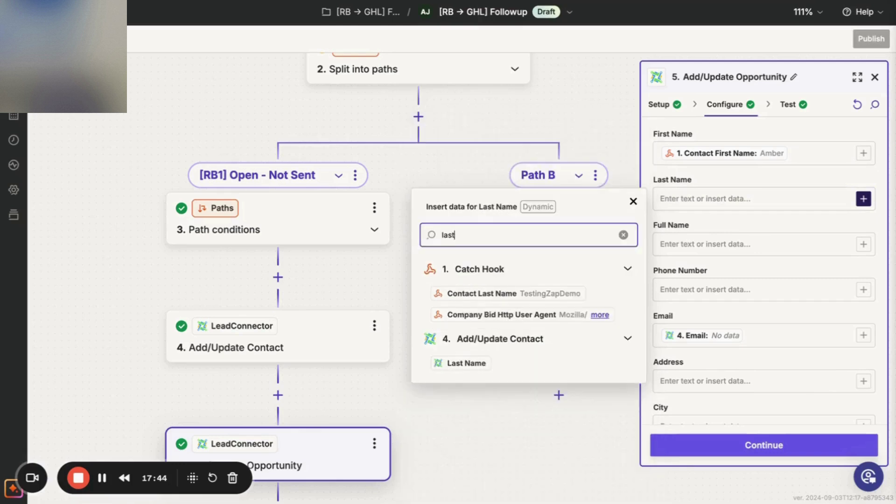
{"action": "left_click", "coordinate": [479, 294]}
Map Email to the Catch Hook Contact Email and retest the opportunity step.
{"action": "left_click", "coordinate": [709, 328]}
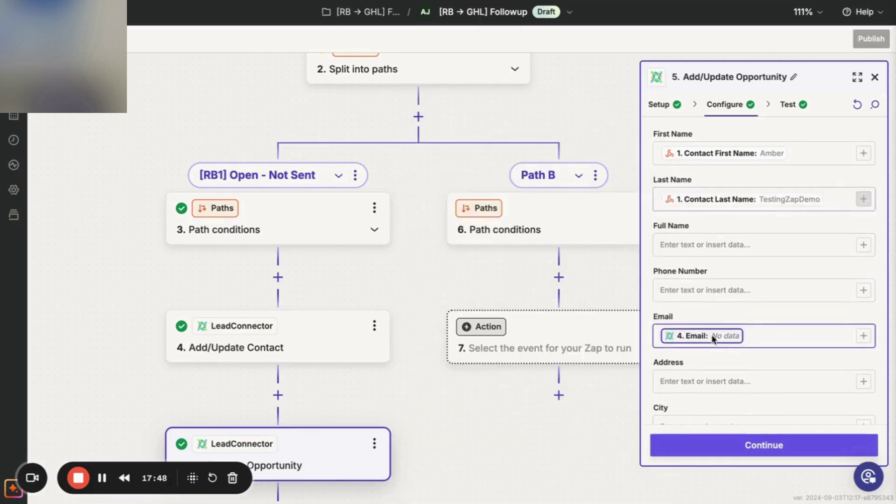
{"action": "key", "text": "BackSpace"}
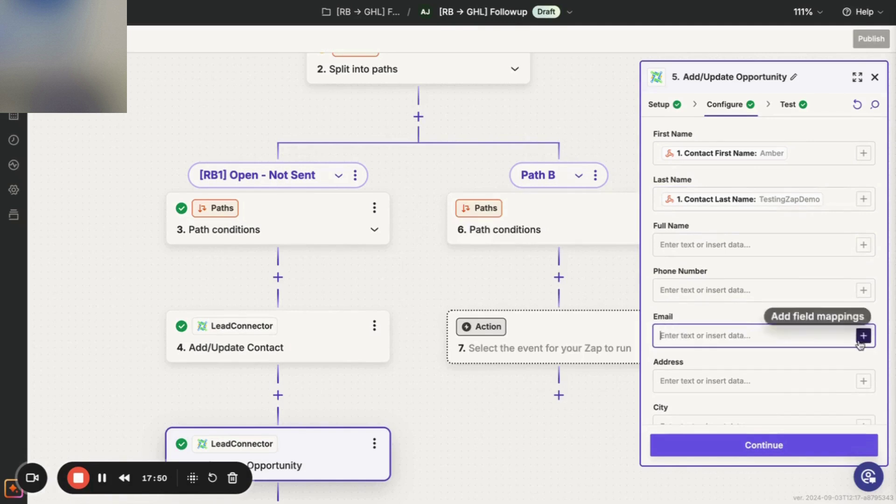
{"action": "left_click", "coordinate": [864, 335]}
{"action": "left_click", "coordinate": [533, 409]}
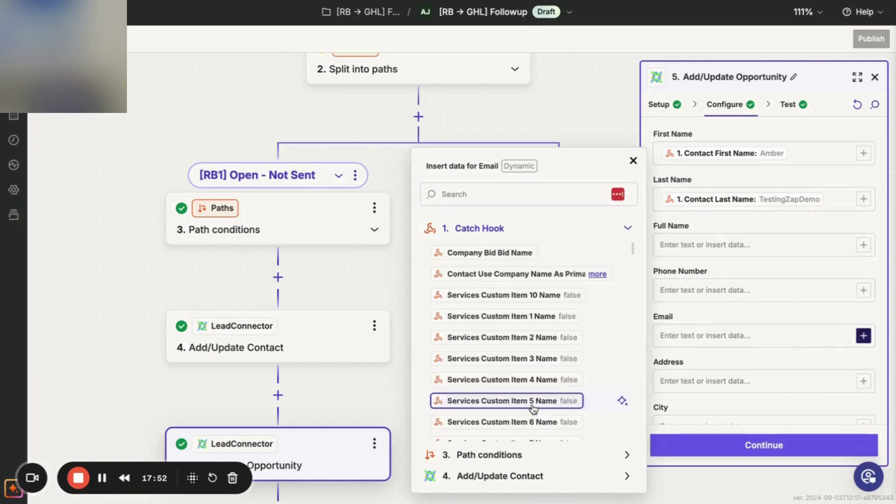
{"action": "left_click", "coordinate": [545, 197]}
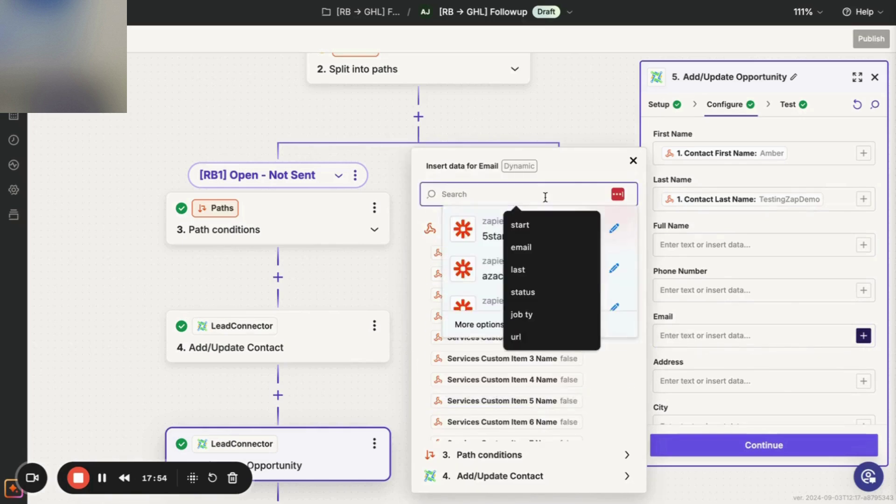
{"action": "type", "text": "email"}
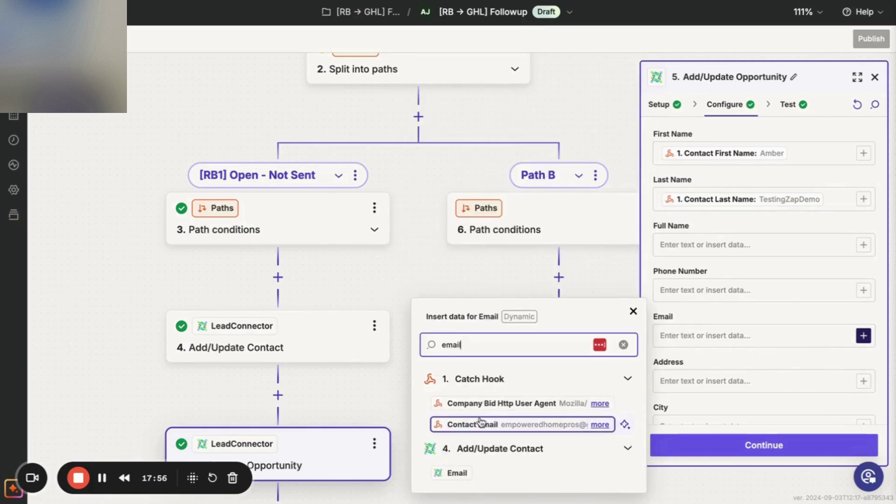
{"action": "left_click", "coordinate": [478, 425]}
{"action": "left_click", "coordinate": [745, 439]}
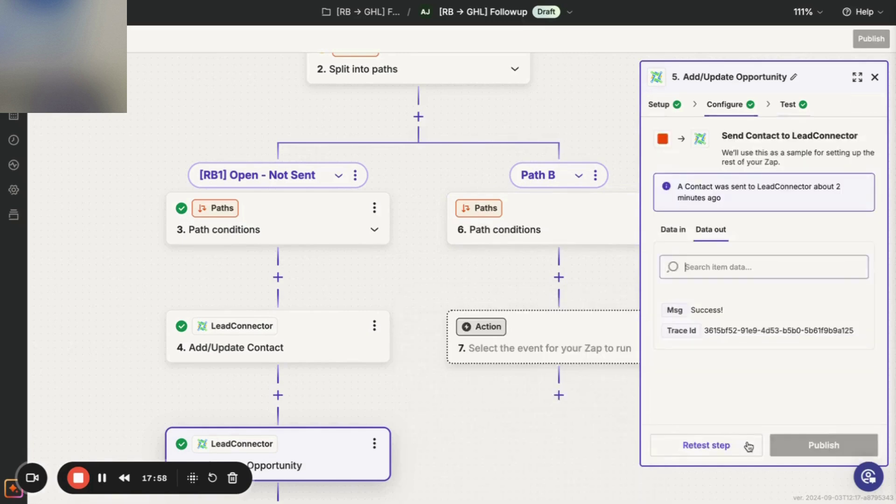
{"action": "left_click", "coordinate": [729, 445]}
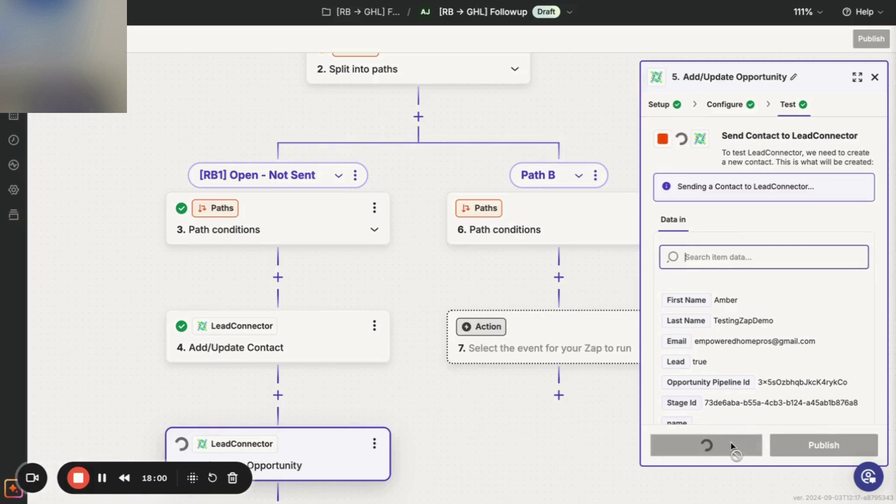
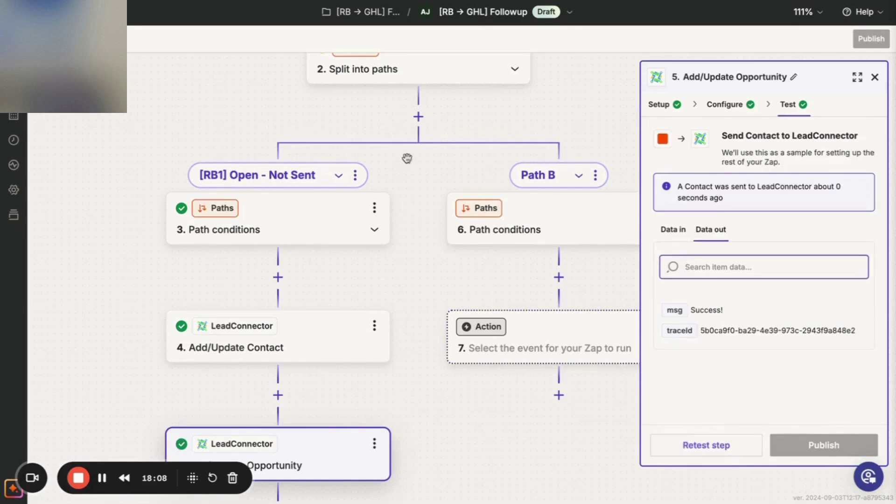
Switch to the GoHighLevel Opportunities board for the [RB→ GHL] Followup pipeline.
{"action": "left_click", "coordinate": [392, 1]}
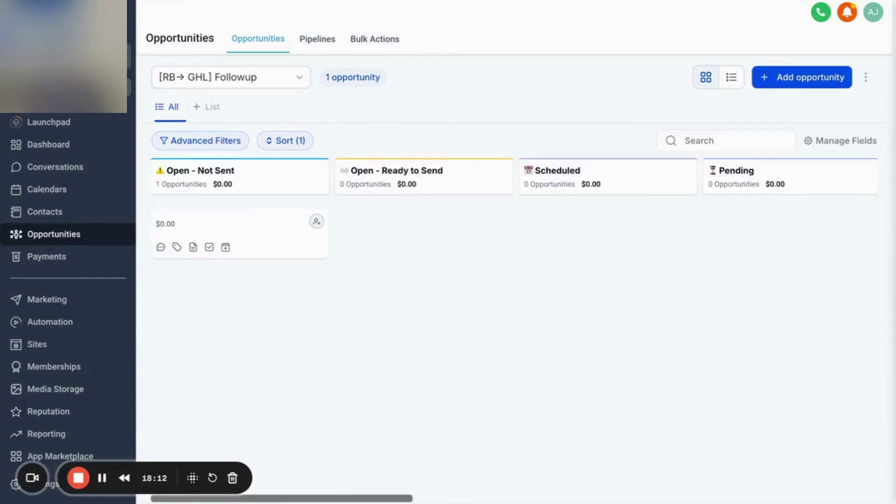
Reload the board and open the new opportunity's contact record to confirm its Open - Not Sent opportunity.
{"action": "key", "text": "ctrl+r"}
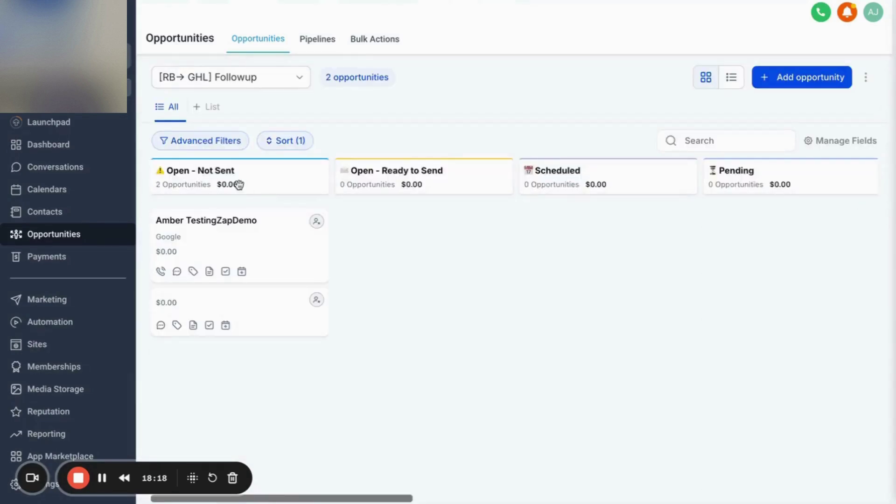
{"action": "left_click", "coordinate": [202, 226]}
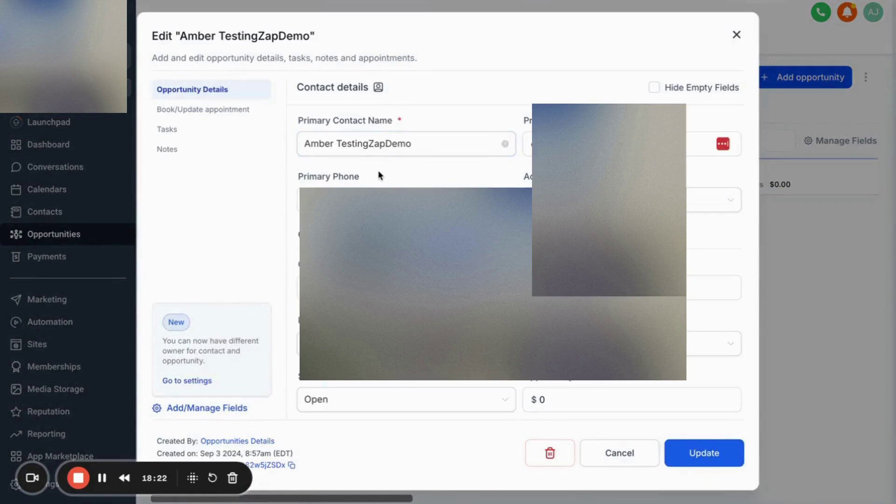
{"action": "left_click", "coordinate": [360, 140]}
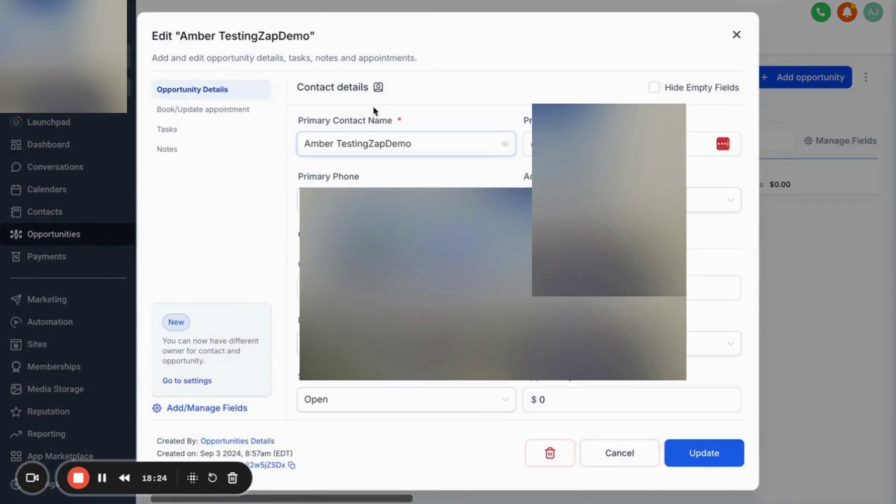
{"action": "left_click", "coordinate": [378, 88]}
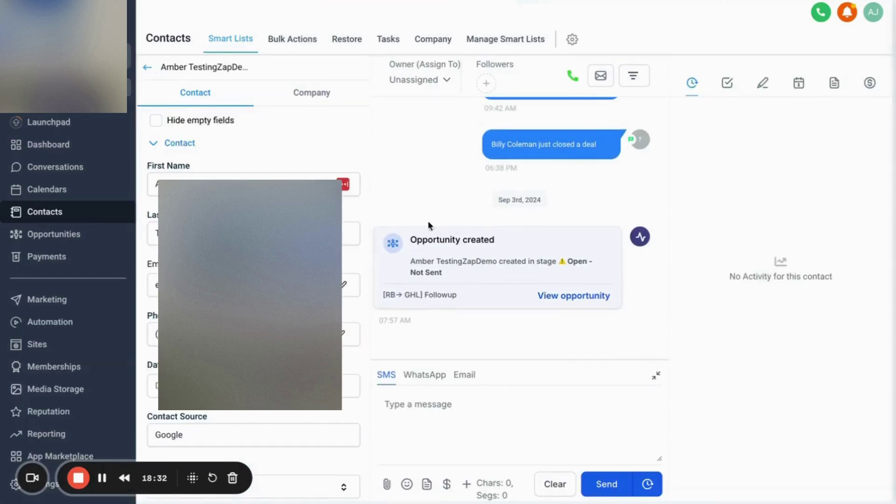
{"action": "scroll", "coordinate": [345, 292], "scroll_direction": "down", "scroll_amount": 15}
{"action": "scroll", "coordinate": [253, 277], "scroll_direction": "up", "scroll_amount": 3}
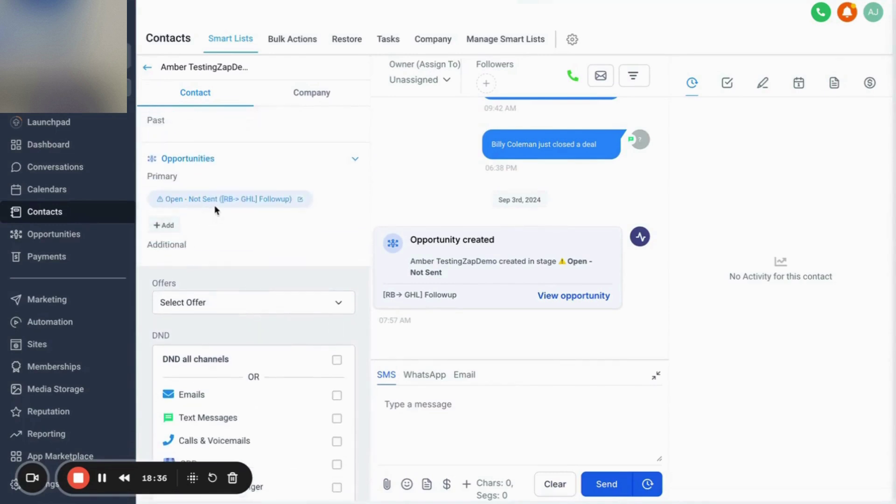
{"action": "scroll", "coordinate": [214, 205], "scroll_direction": "up", "scroll_amount": 2}
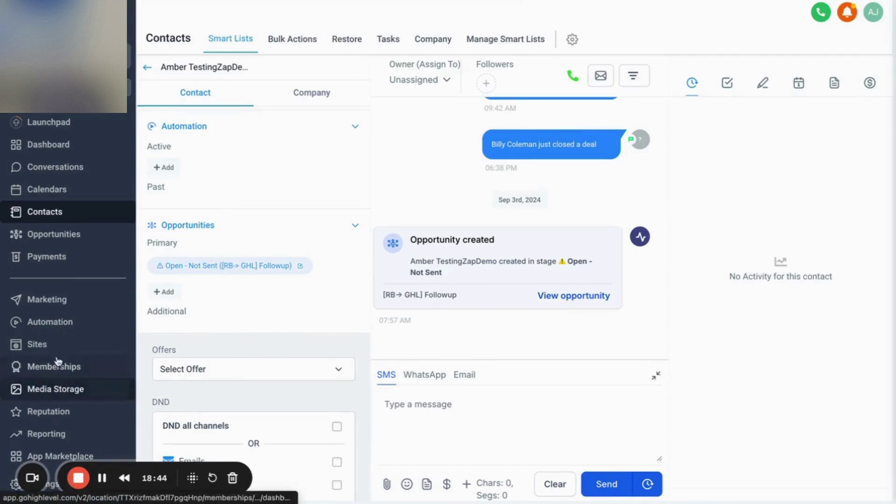
Publish the RB-11, [RB1] Open - Not Sent and [RB2] Open - Ready to Send workflows.
{"action": "left_click", "coordinate": [58, 328]}
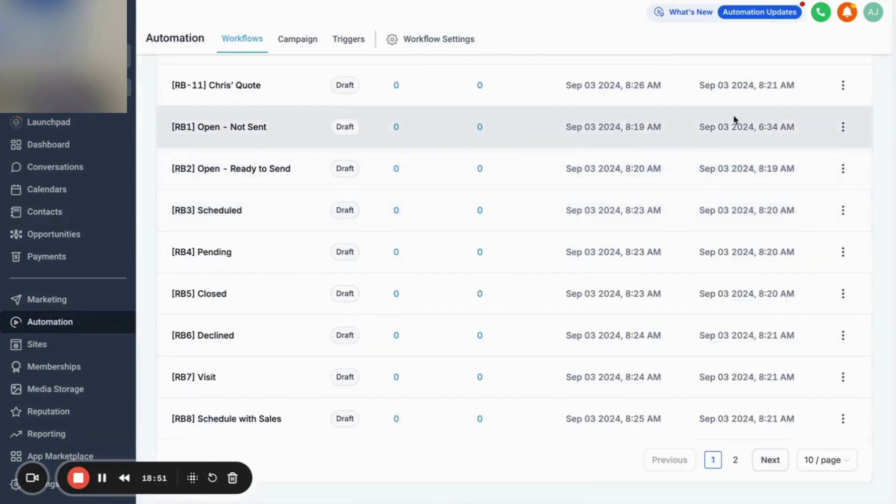
{"action": "left_click", "coordinate": [843, 85]}
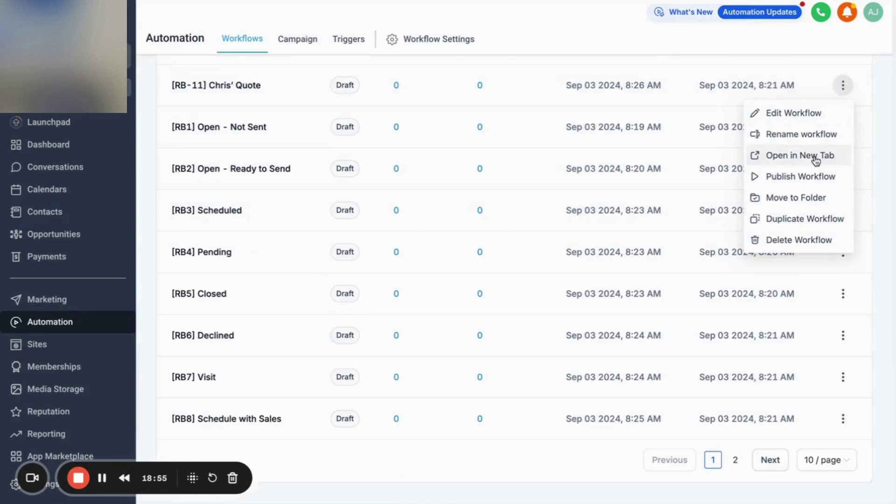
{"action": "left_click", "coordinate": [806, 175]}
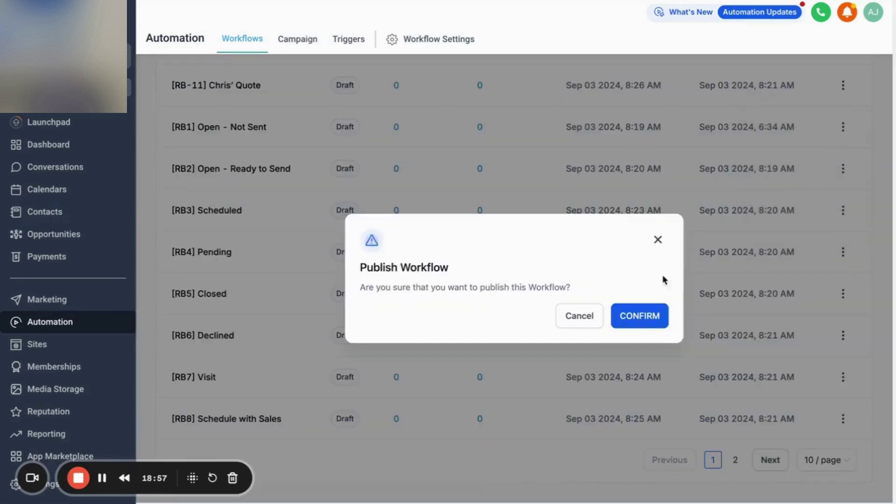
{"action": "left_click", "coordinate": [647, 322]}
{"action": "left_click", "coordinate": [846, 127]}
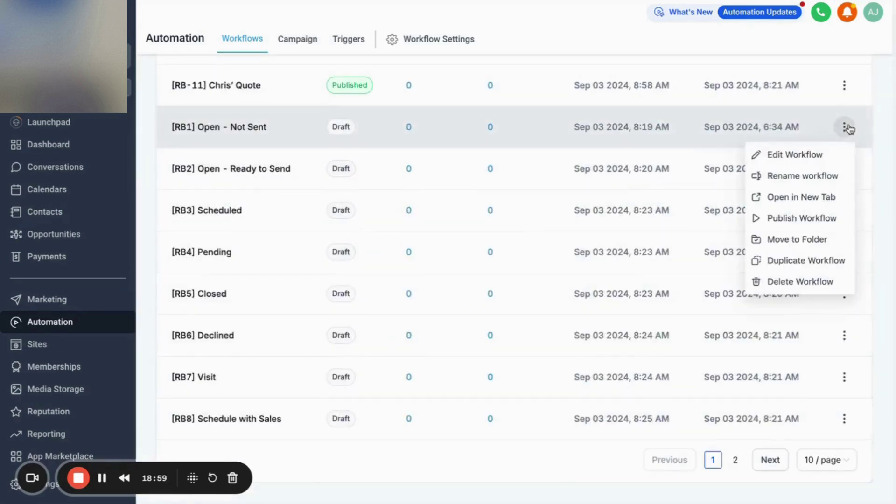
{"action": "left_click", "coordinate": [810, 222]}
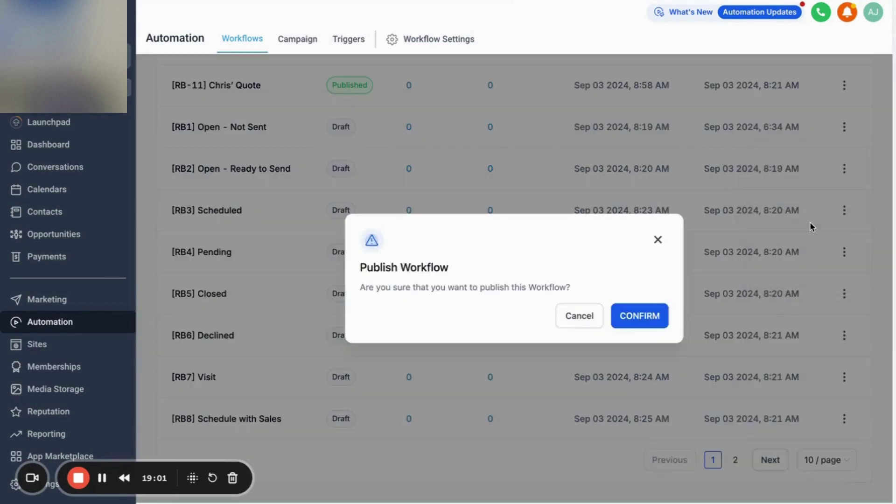
{"action": "left_click", "coordinate": [662, 328]}
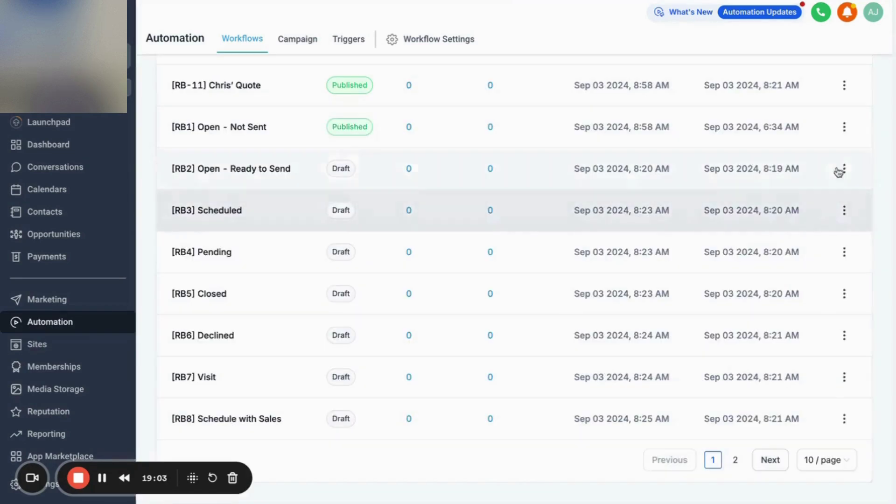
{"action": "left_click", "coordinate": [845, 169]}
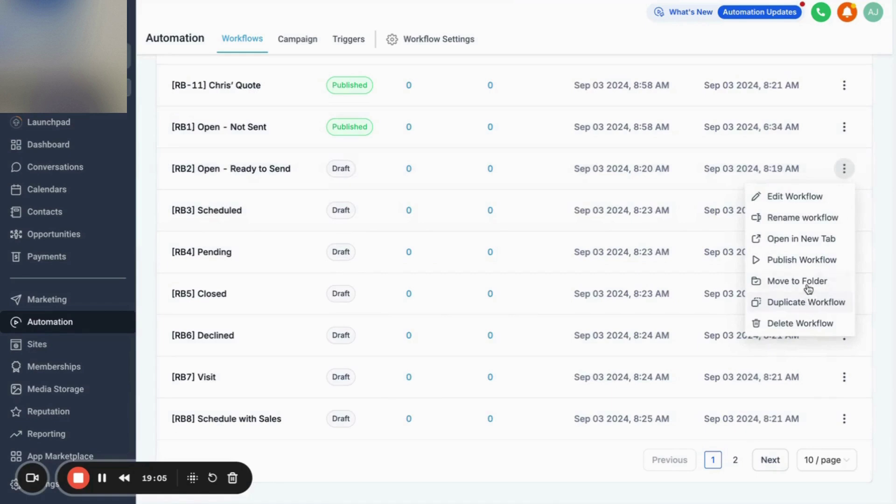
{"action": "left_click", "coordinate": [811, 261]}
{"action": "left_click", "coordinate": [645, 316]}
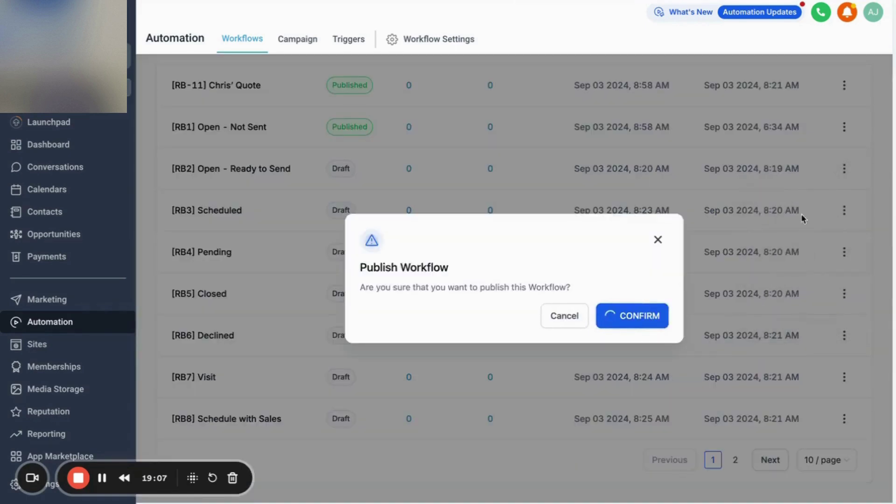
Publish the [RB3] Scheduled, [RB4] Pending, [RB5] Closed and [RB6] Declined workflows.
{"action": "left_click", "coordinate": [844, 211]}
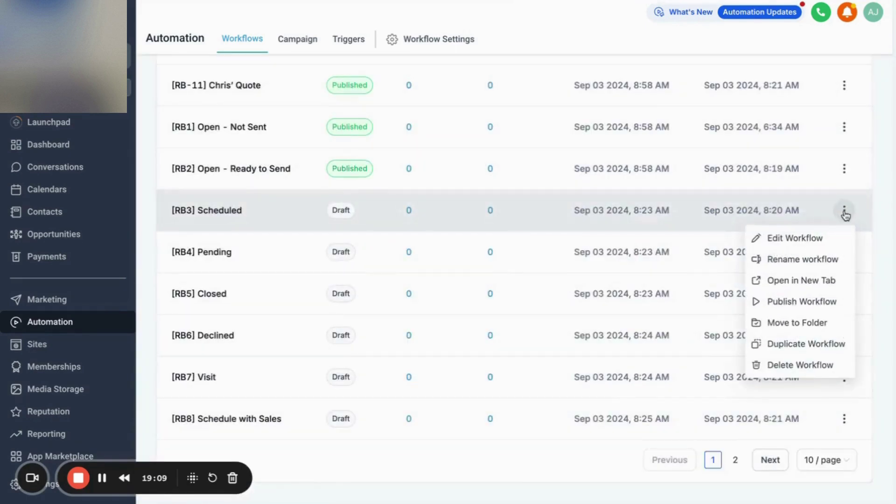
{"action": "left_click", "coordinate": [799, 301]}
{"action": "left_click", "coordinate": [660, 316]}
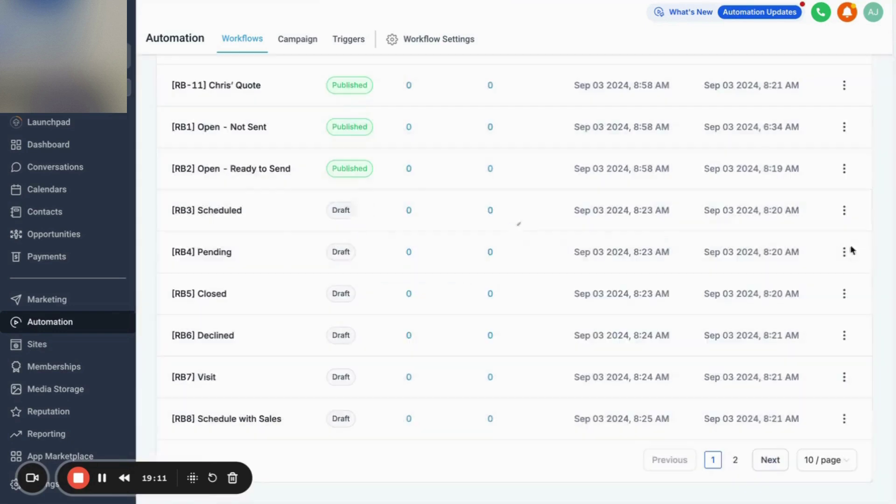
{"action": "left_click", "coordinate": [851, 251]}
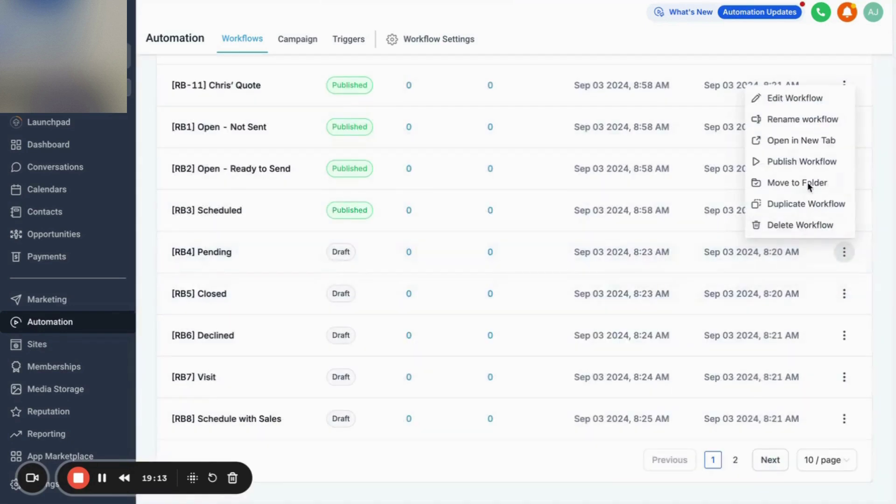
{"action": "left_click", "coordinate": [808, 164]}
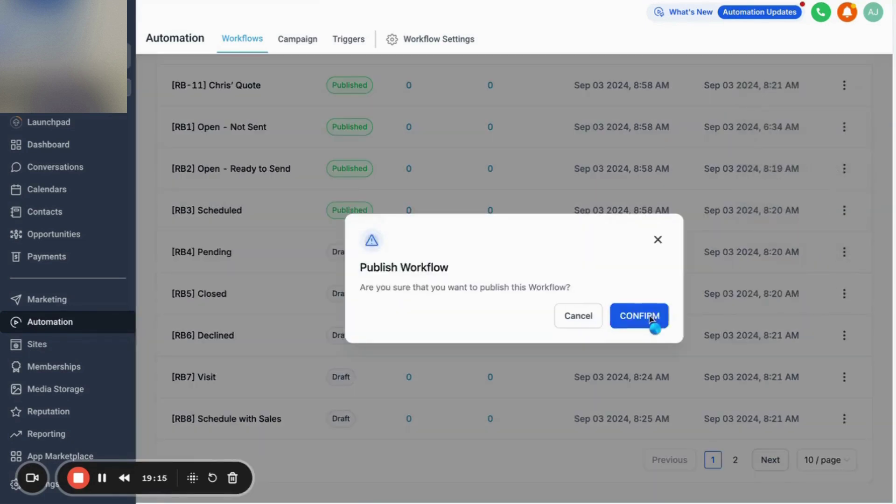
{"action": "left_click", "coordinate": [655, 318]}
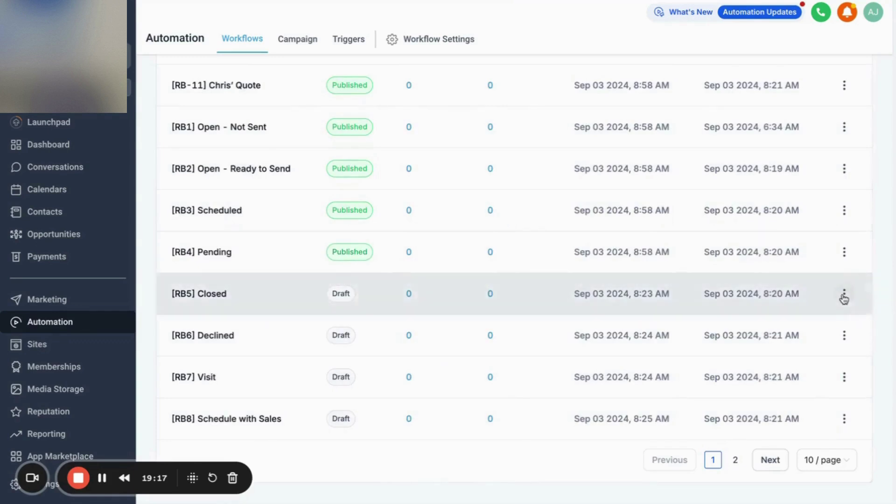
{"action": "left_click", "coordinate": [844, 293]}
{"action": "left_click", "coordinate": [812, 204]}
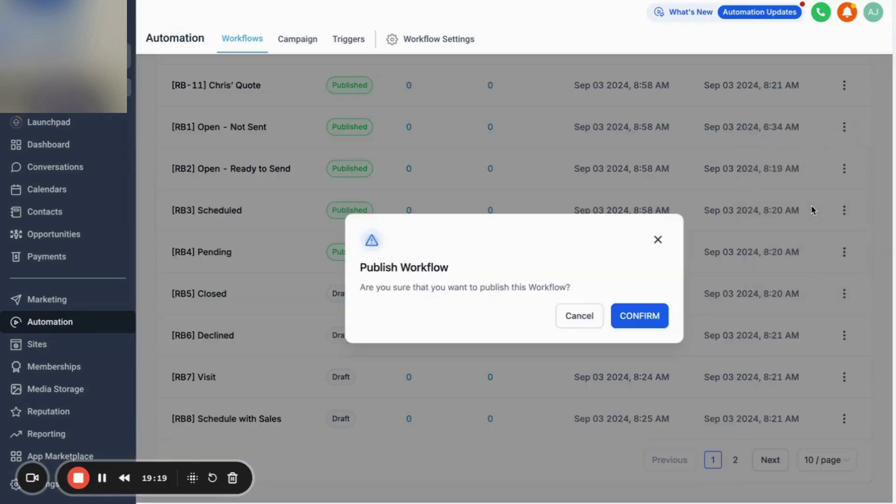
{"action": "left_click", "coordinate": [662, 319]}
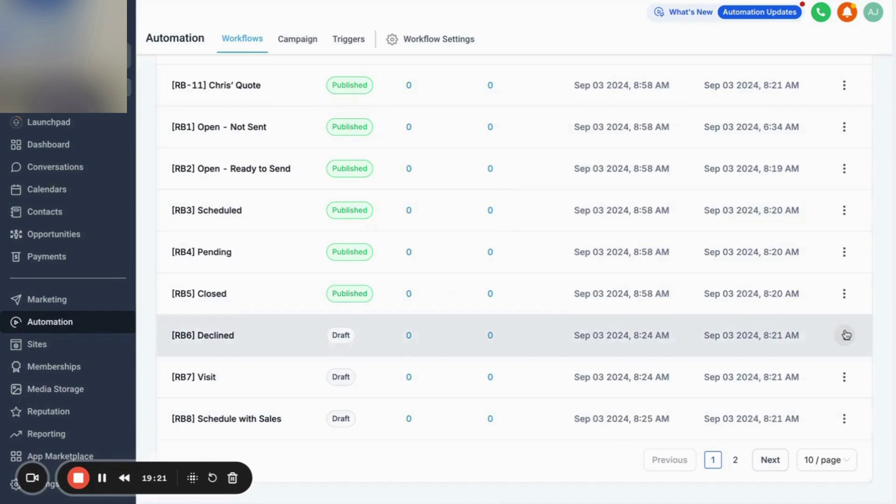
{"action": "left_click", "coordinate": [844, 335]}
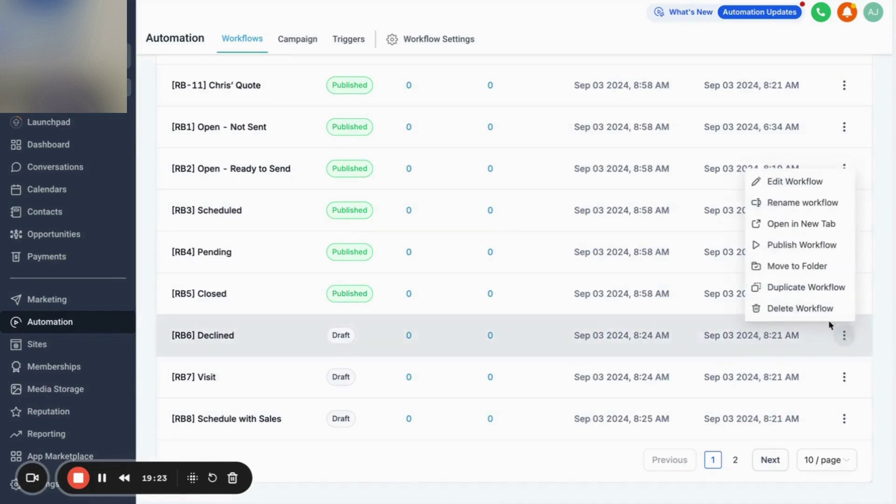
{"action": "left_click", "coordinate": [813, 247]}
{"action": "left_click", "coordinate": [656, 328]}
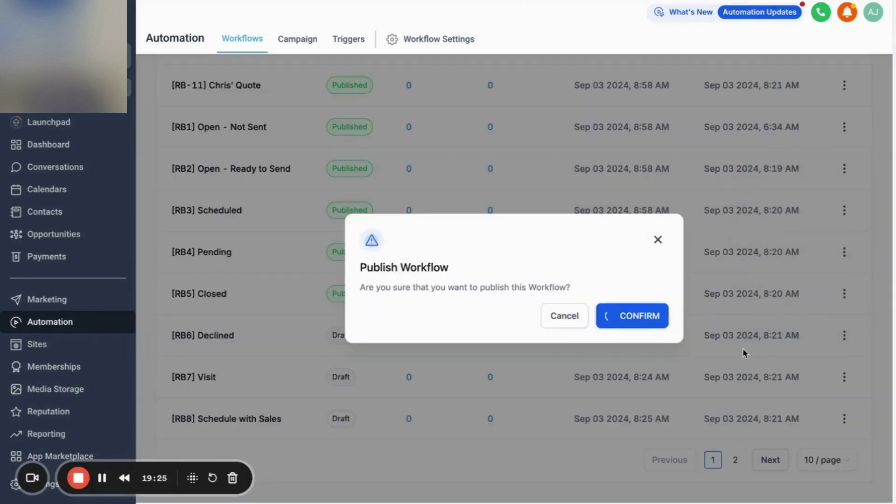
Publish [RB7] Visit, [RB8] Schedule with Sales and [RB9] Billy's Quote, then return to Zapier.
{"action": "left_click", "coordinate": [844, 377]}
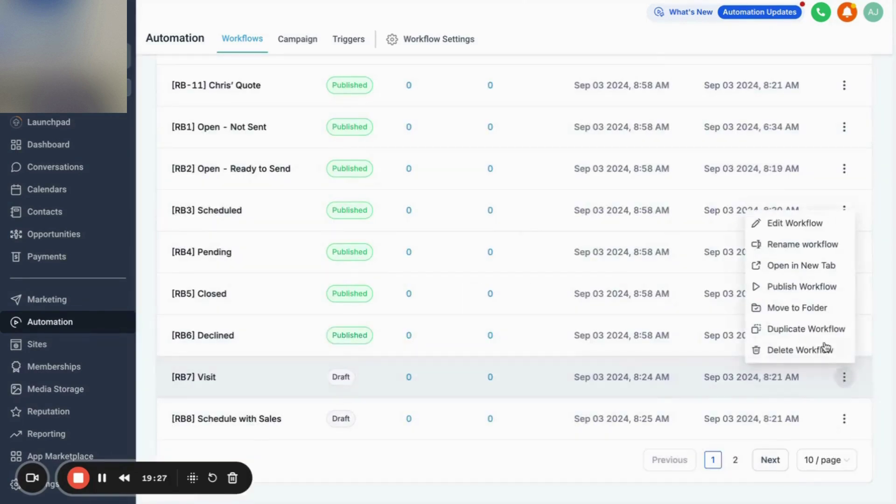
{"action": "left_click", "coordinate": [814, 287]}
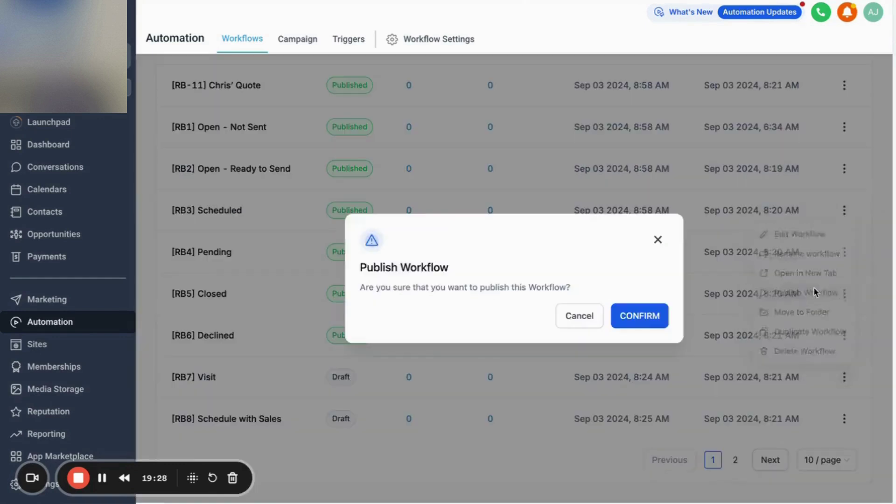
{"action": "left_click", "coordinate": [652, 325]}
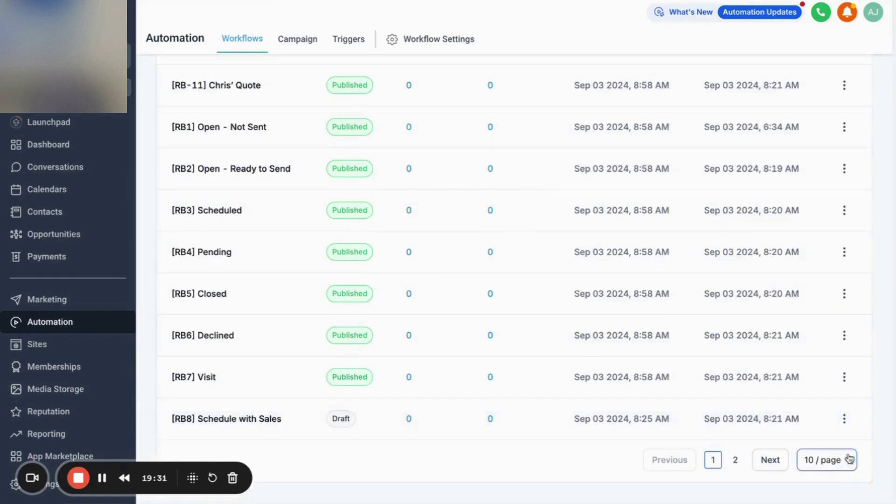
{"action": "left_click", "coordinate": [844, 419]}
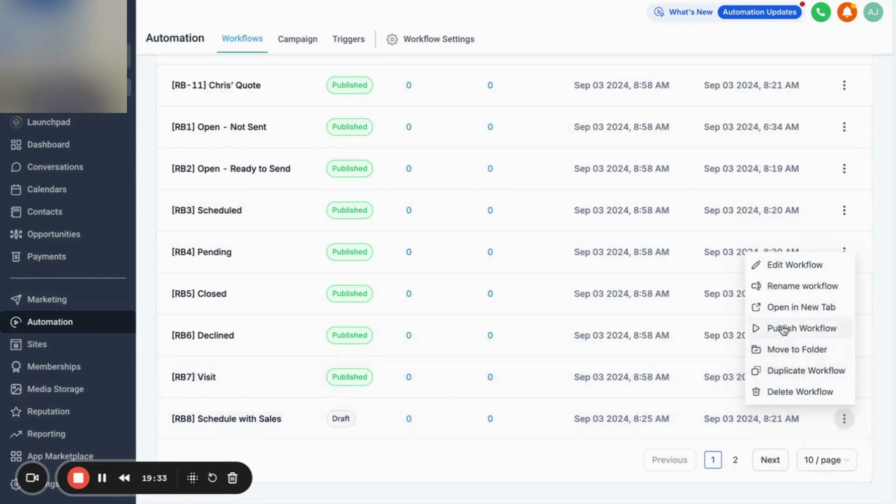
{"action": "left_click", "coordinate": [784, 329]}
{"action": "left_click", "coordinate": [644, 325]}
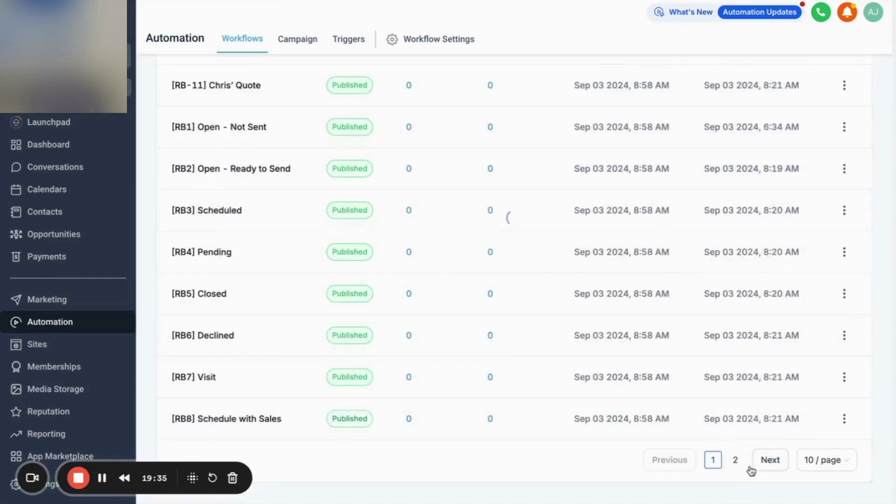
{"action": "left_click", "coordinate": [735, 461]}
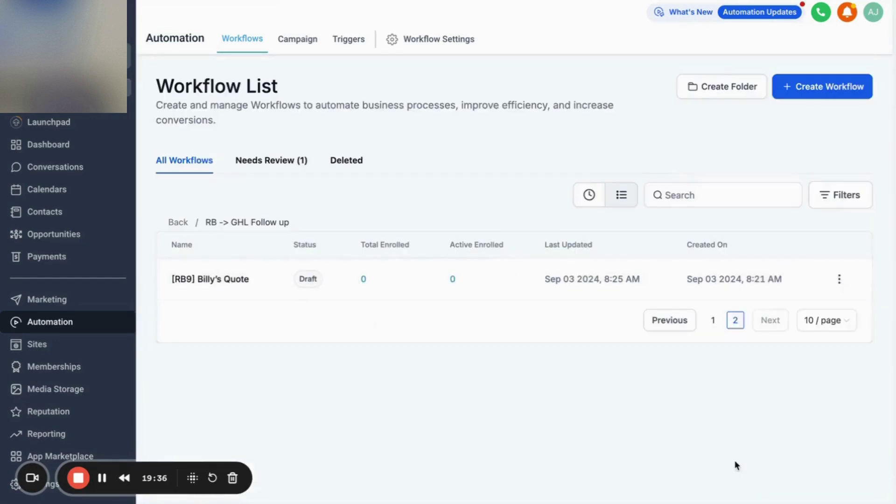
{"action": "left_click", "coordinate": [839, 279]}
{"action": "left_click", "coordinate": [819, 191]}
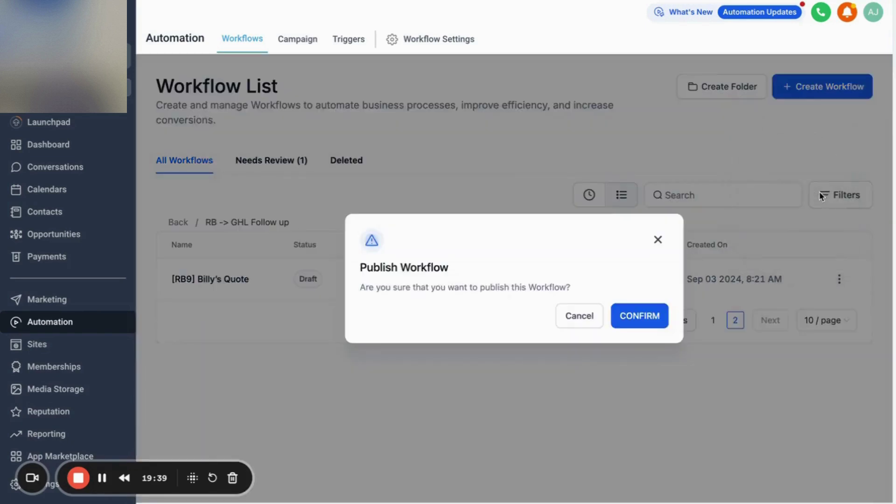
{"action": "left_click", "coordinate": [651, 324]}
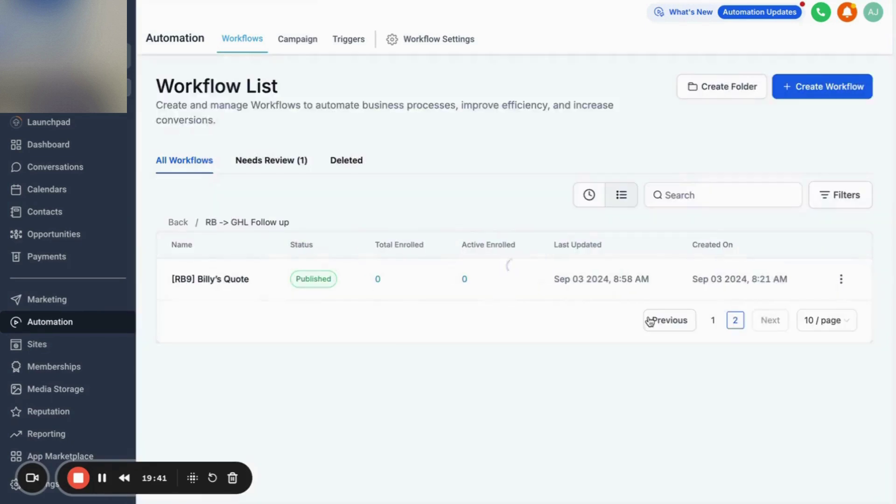
{"action": "key", "text": "ctrl+Tab"}
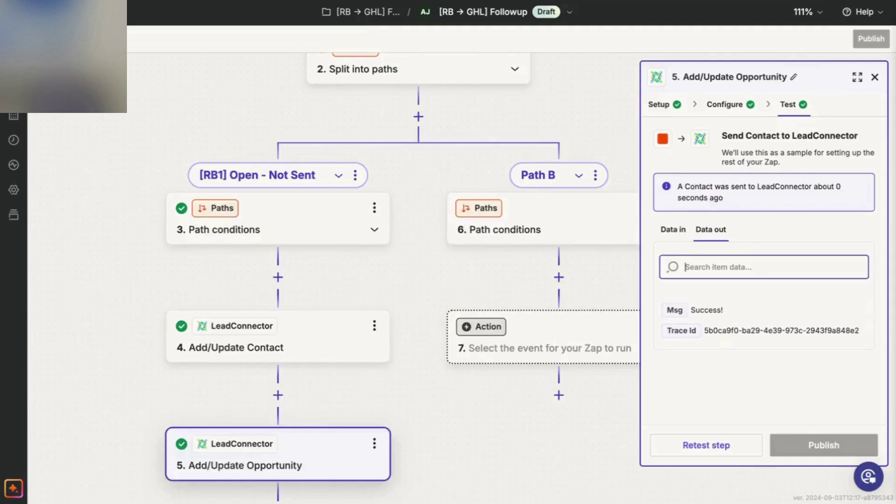
Retest step 5 Add/Update Opportunity and view the resulting opportunity in GoHighLevel.
{"action": "left_click", "coordinate": [730, 459]}
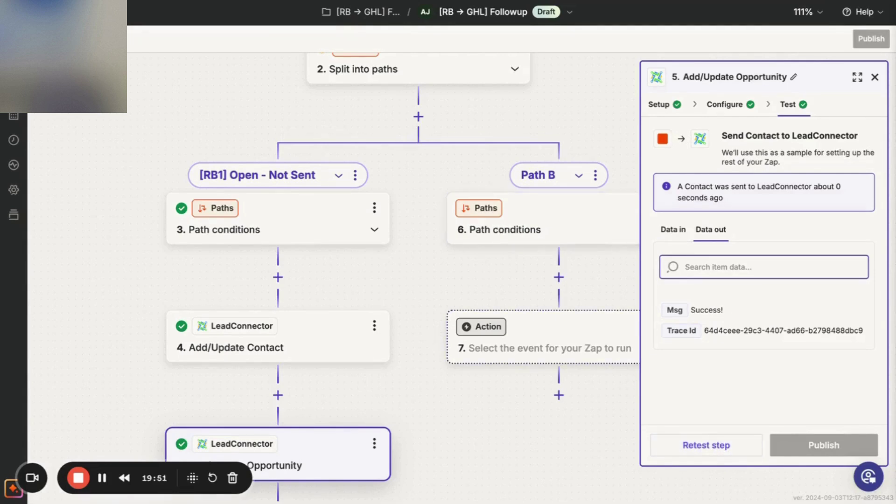
{"action": "key", "text": "ctrl+Tab"}
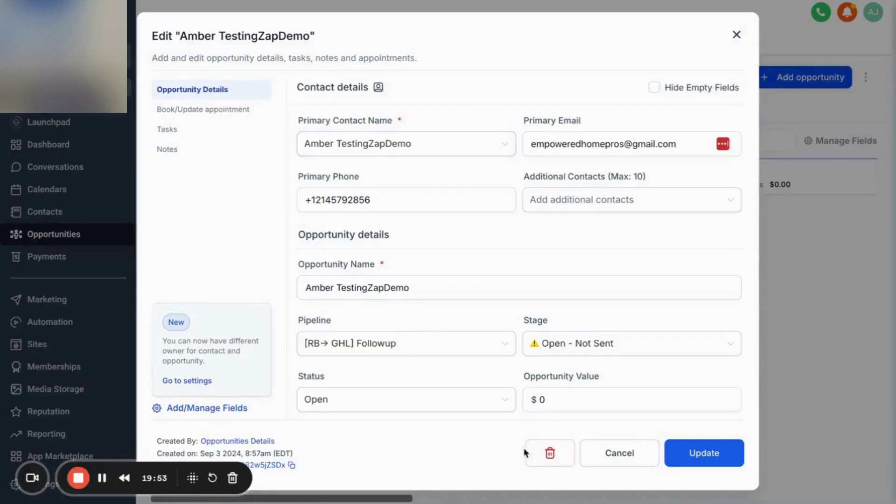
Delete the test contact's opportunity and the unnamed opportunity, then reload the Followup board.
{"action": "left_click", "coordinate": [547, 453]}
{"action": "left_click", "coordinate": [598, 311]}
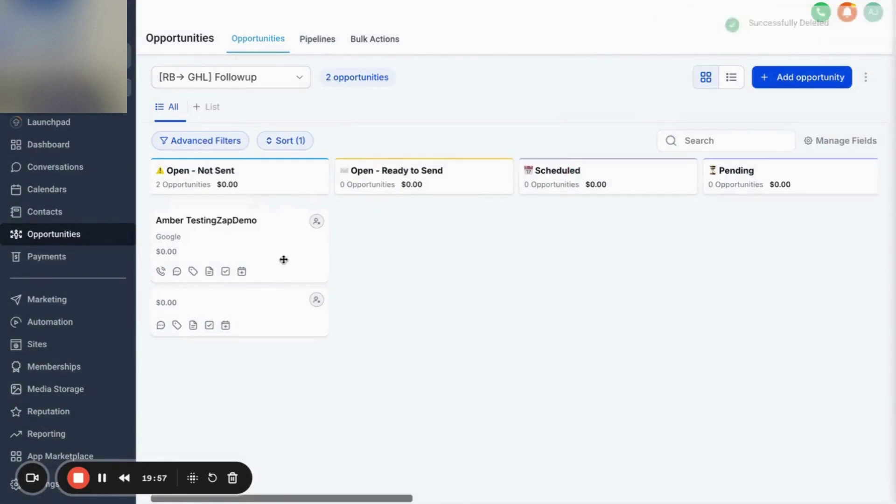
{"action": "left_click", "coordinate": [303, 237]}
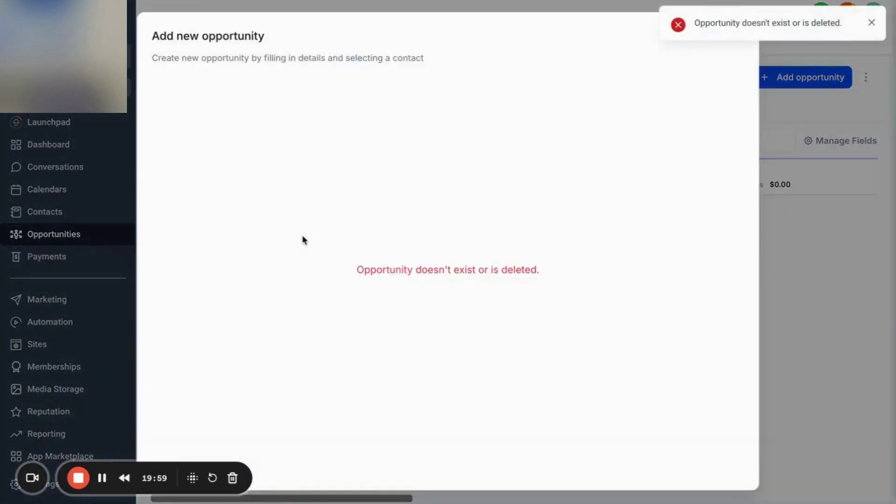
{"action": "left_click", "coordinate": [869, 23]}
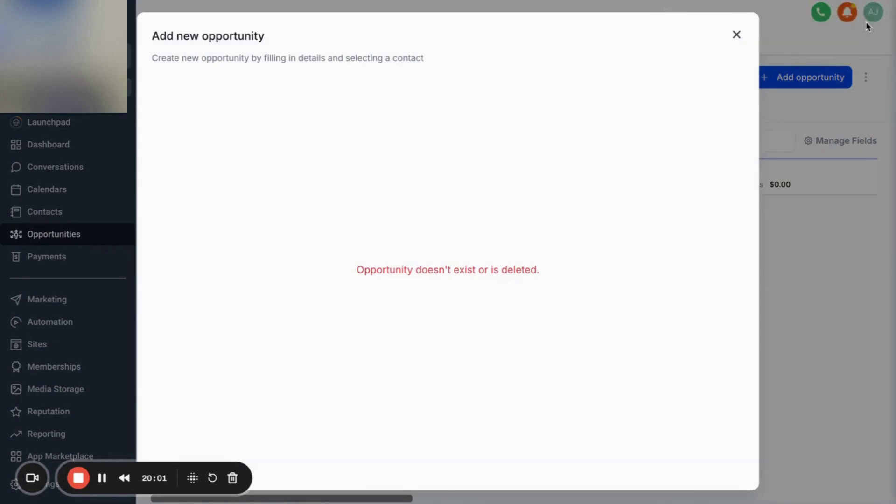
{"action": "left_click", "coordinate": [736, 37]}
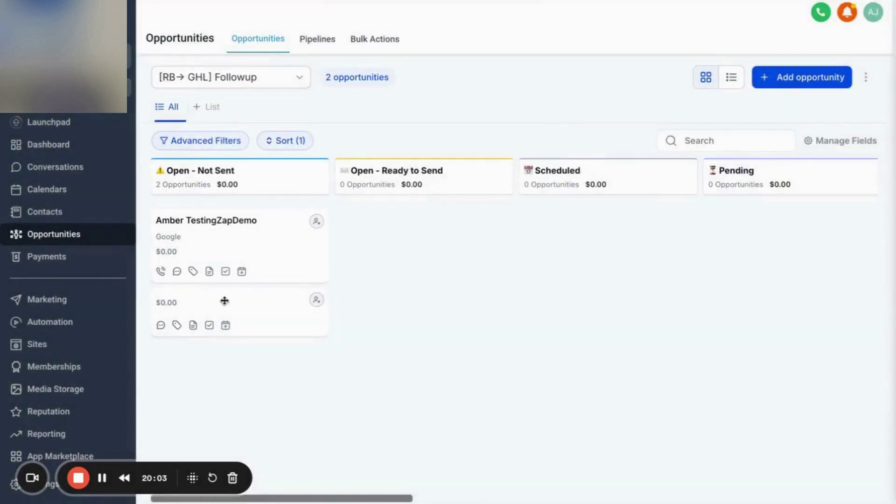
{"action": "left_click", "coordinate": [224, 301]}
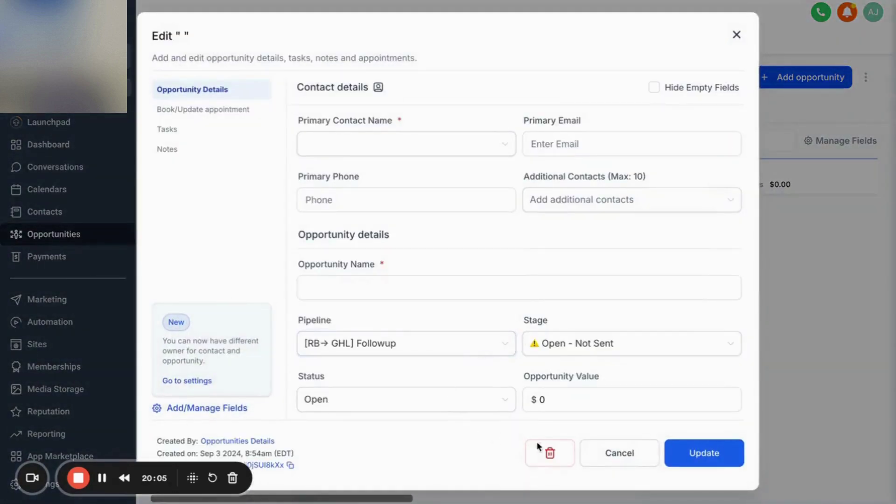
{"action": "left_click", "coordinate": [546, 450]}
{"action": "left_click", "coordinate": [592, 309]}
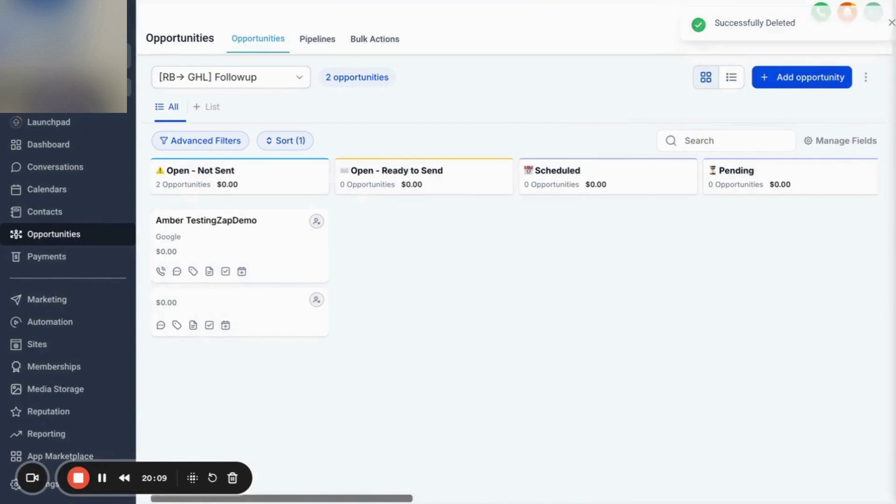
{"action": "key", "text": "super+r"}
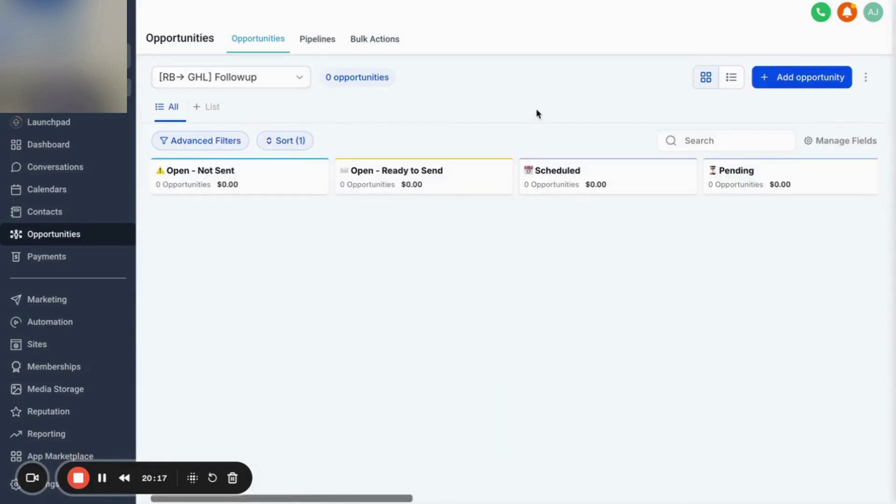
Retest the Zapier Add/Update Opportunity step, then reload GoHighLevel to look for the new opportunity.
{"action": "key", "text": "ctrl+Tab"}
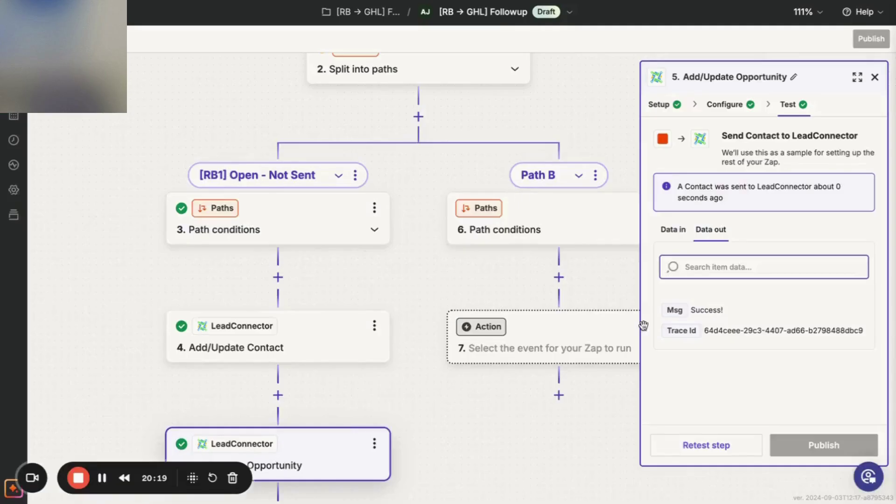
{"action": "left_click", "coordinate": [677, 452]}
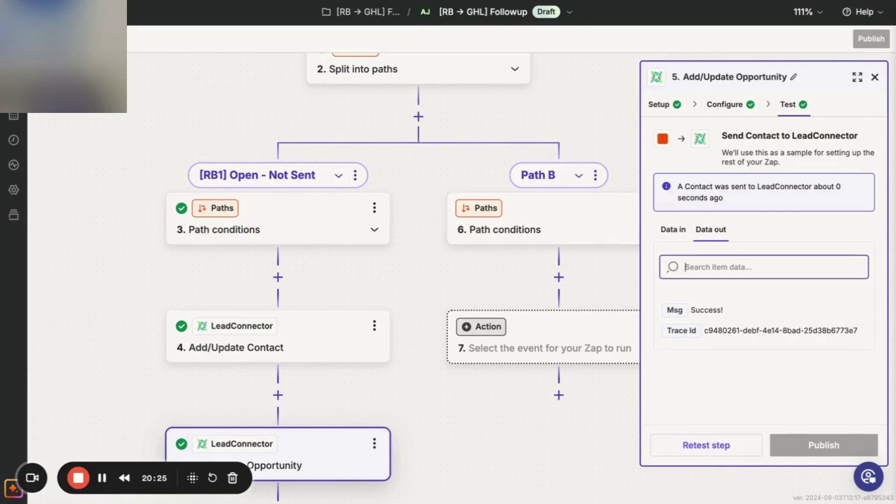
{"action": "key", "text": "ctrl+Tab"}
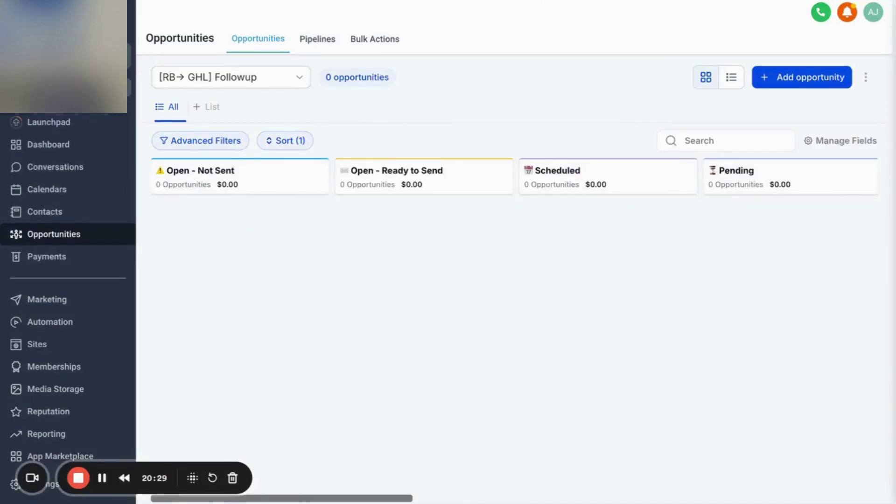
{"action": "key", "text": "ctrl+r"}
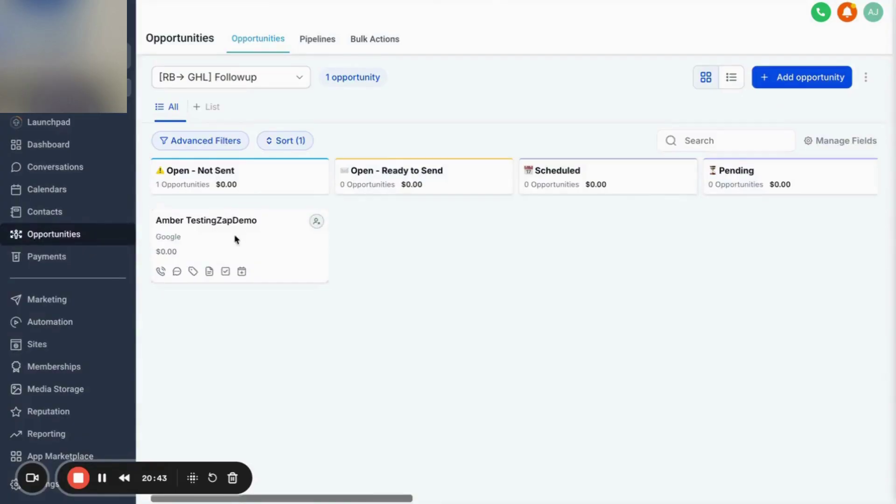
{"action": "left_click", "coordinate": [235, 240]}
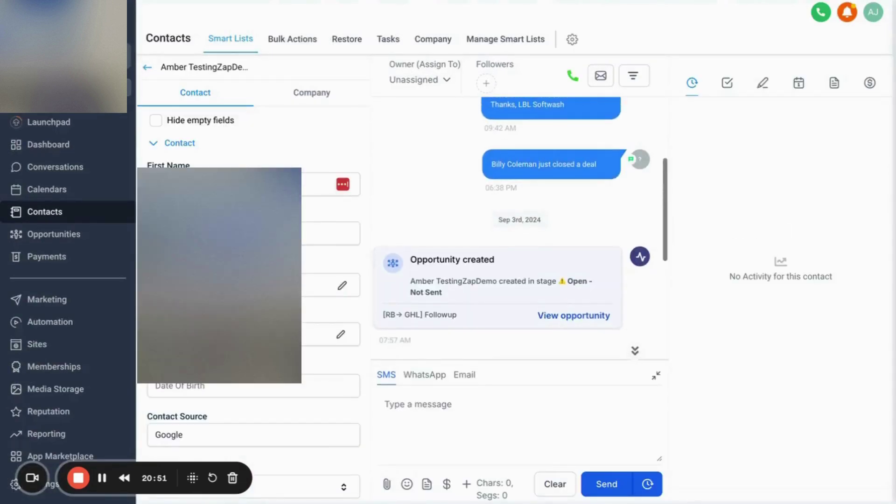
{"action": "scroll", "coordinate": [279, 333], "scroll_direction": "down", "scroll_amount": 10}
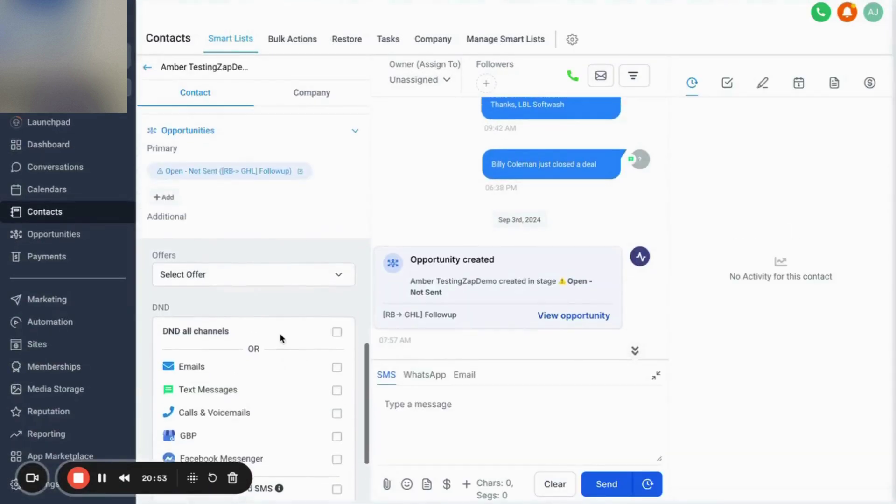
{"action": "scroll", "coordinate": [279, 334], "scroll_direction": "up", "scroll_amount": 5}
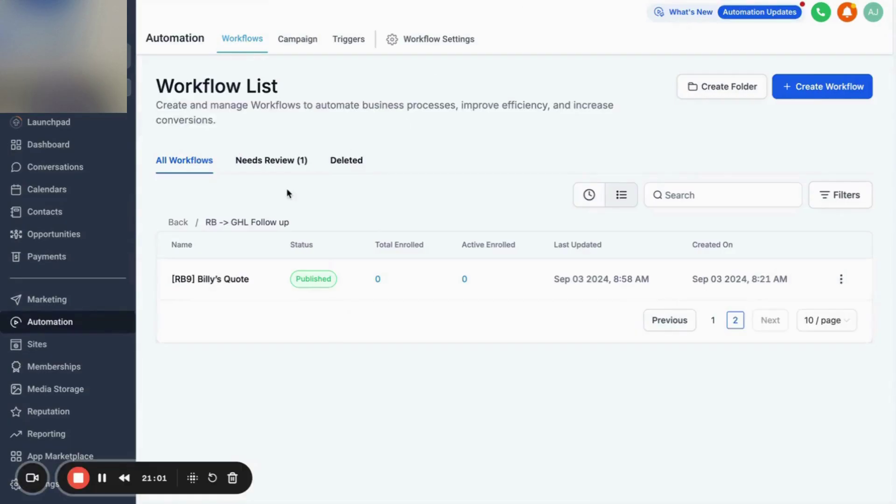
From page 1 of the workflow list, publish [RB1] Open - Not Sent and [RB-10] Alex's Quote, then switch to RoofBid.
{"action": "left_click", "coordinate": [712, 321]}
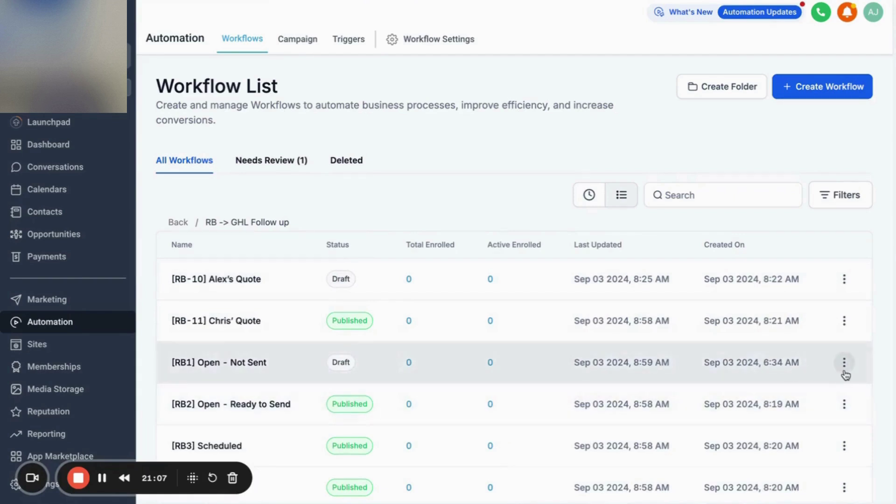
{"action": "left_click", "coordinate": [846, 369]}
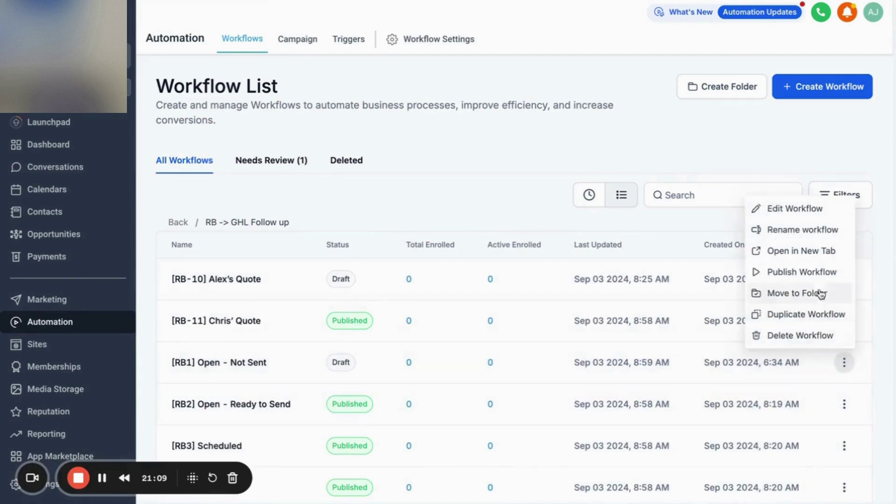
{"action": "left_click", "coordinate": [821, 271]}
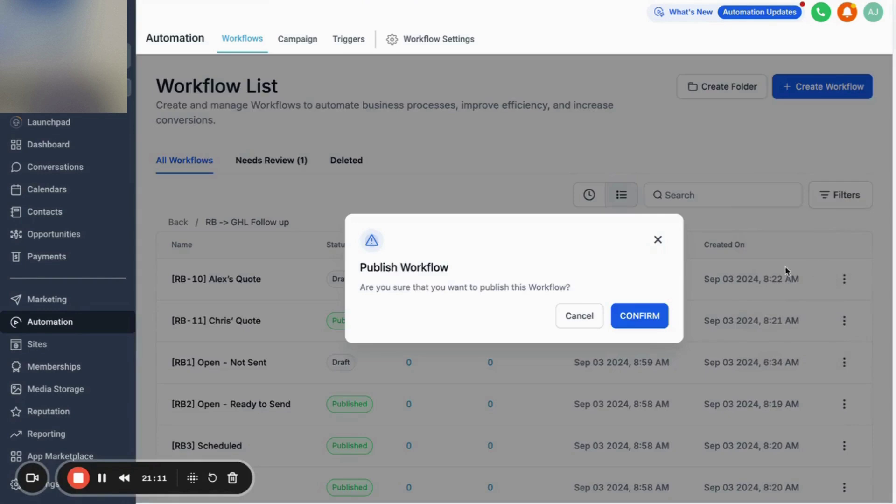
{"action": "left_click", "coordinate": [640, 317]}
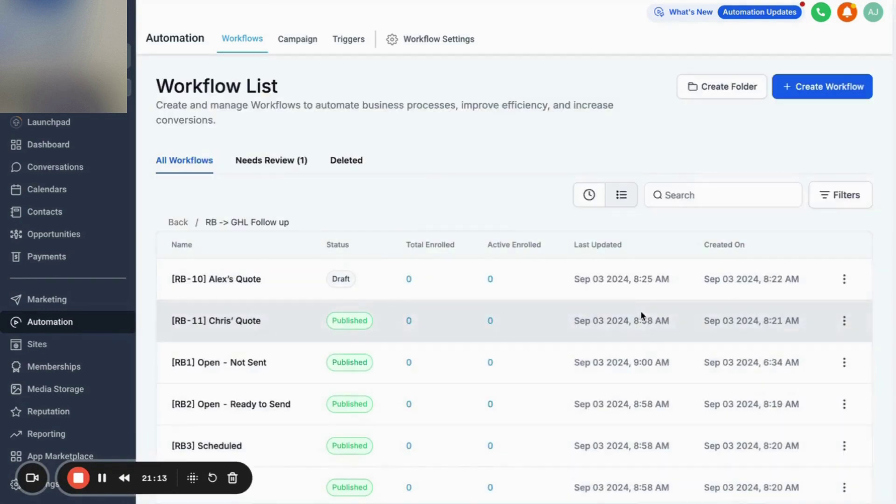
{"action": "left_click", "coordinate": [843, 279]}
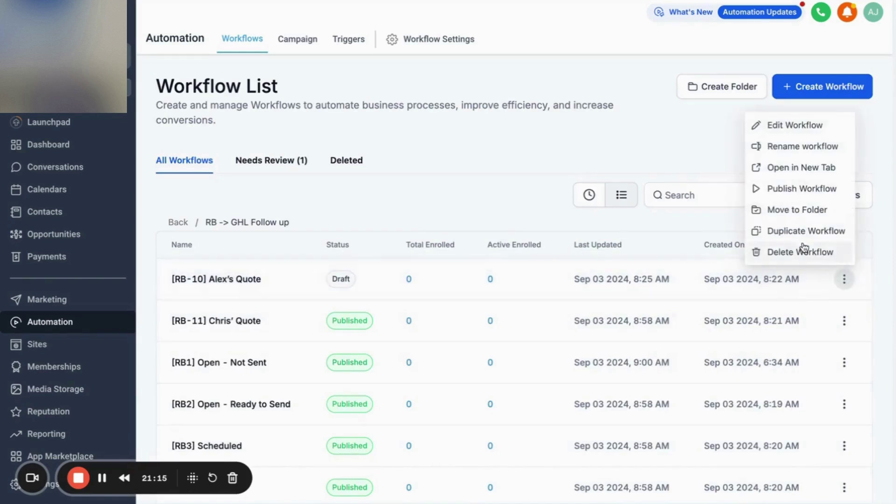
{"action": "left_click", "coordinate": [806, 189]}
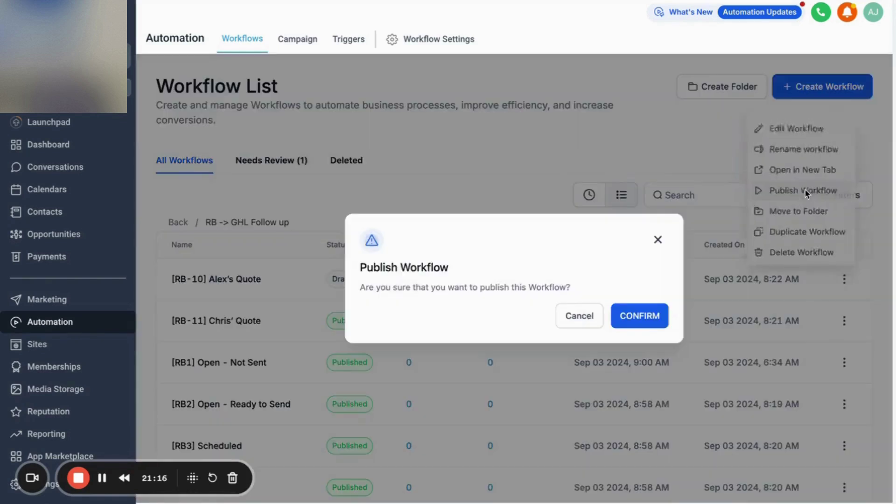
{"action": "left_click", "coordinate": [634, 314]}
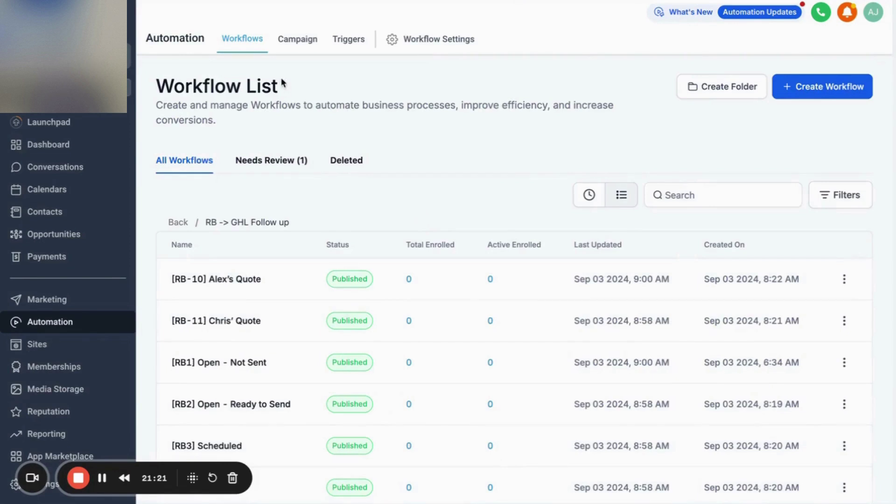
{"action": "key", "text": "ctrl+Tab"}
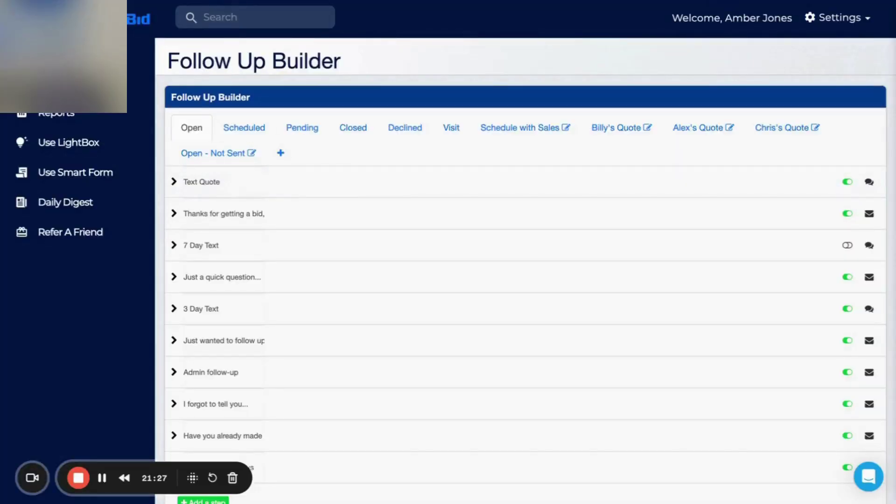
Retest the Zapier opportunity step, delete the resulting GoHighLevel opportunity, and reload the board.
{"action": "left_click", "coordinate": [299, 0]}
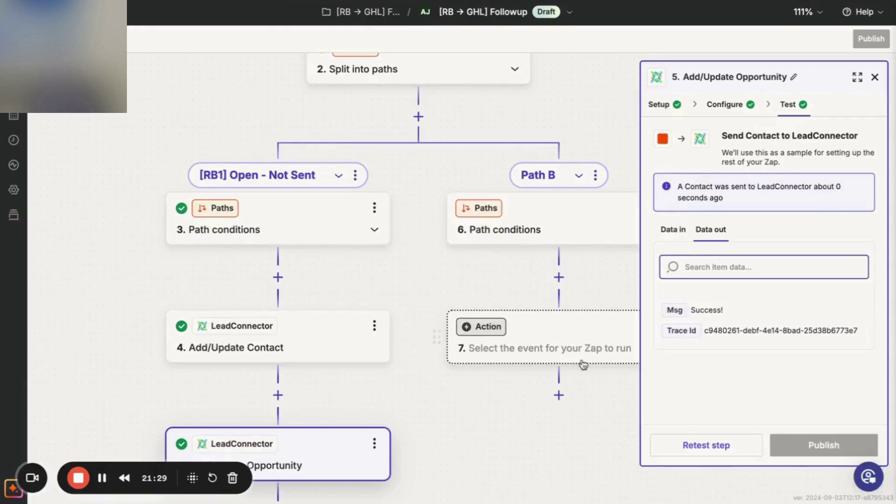
{"action": "left_click", "coordinate": [705, 444]}
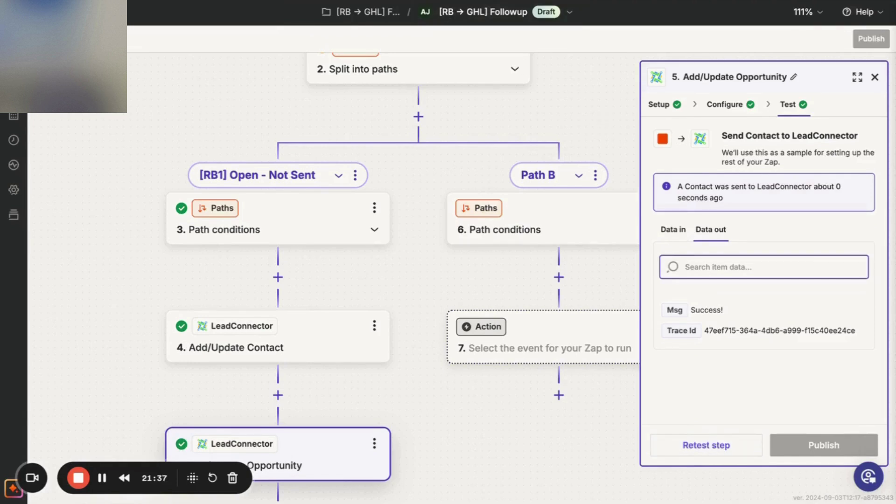
{"action": "key", "text": "ctrl+Tab"}
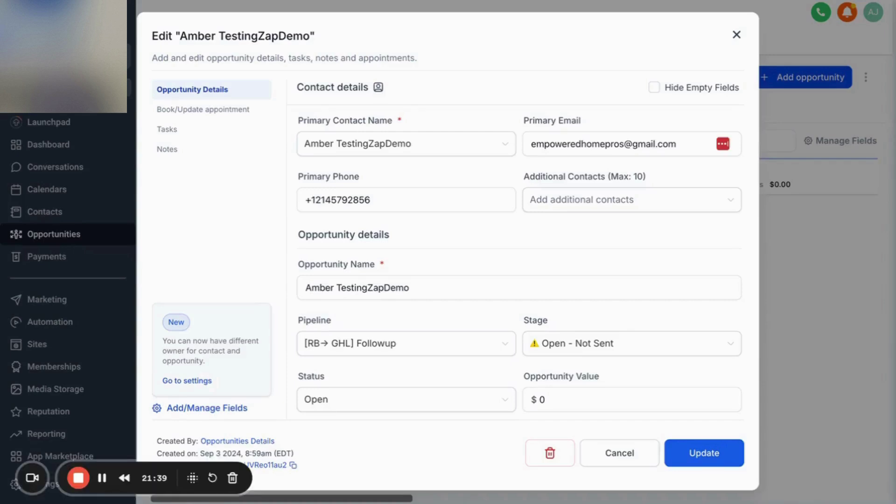
{"action": "left_click", "coordinate": [549, 454]}
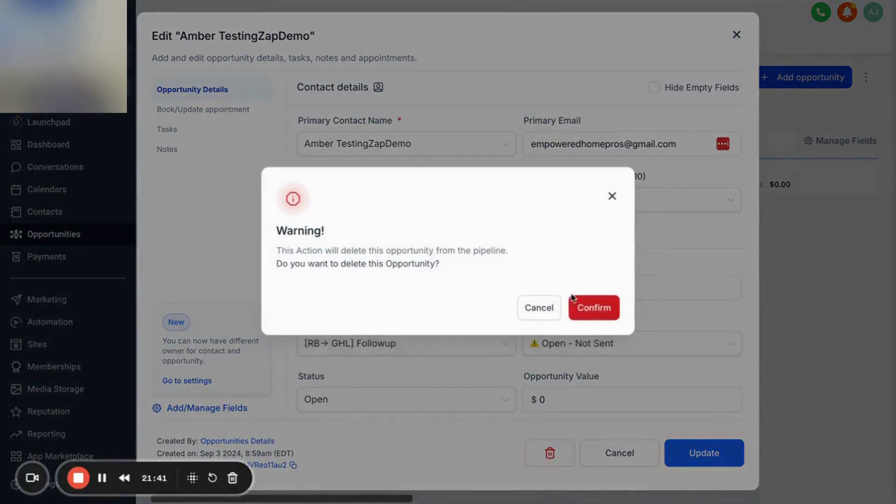
{"action": "left_click", "coordinate": [584, 310]}
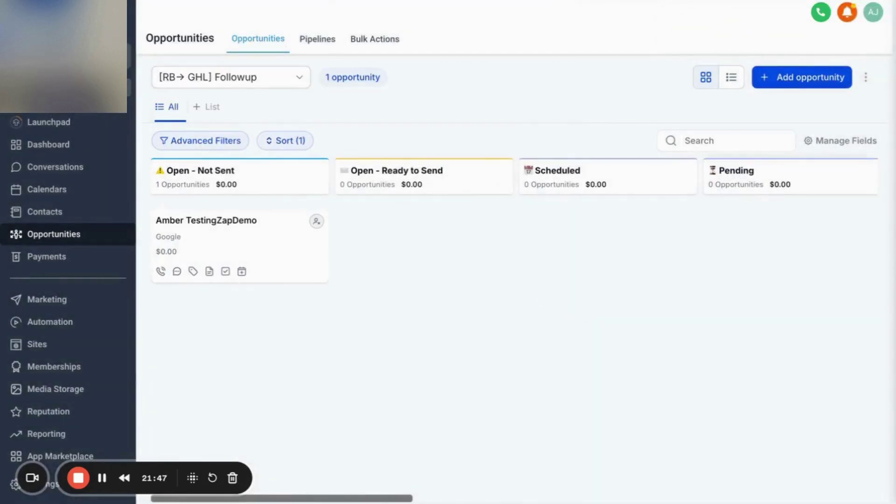
{"action": "key", "text": "super+r"}
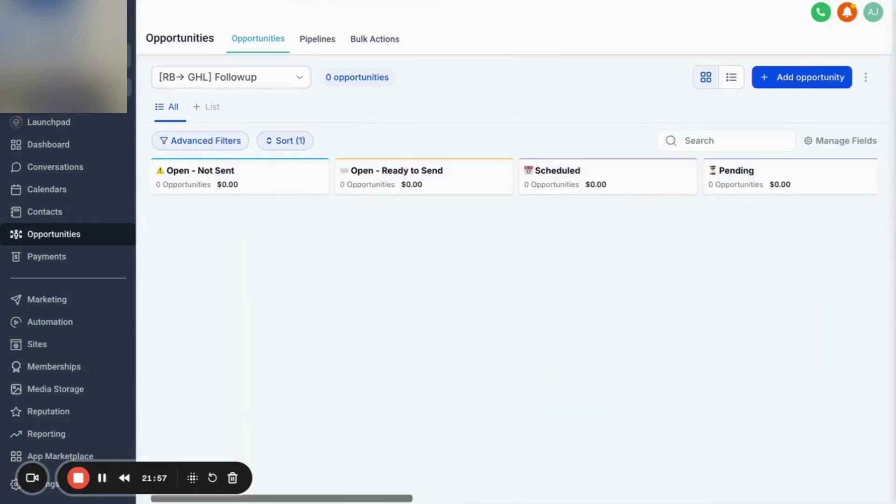
{"action": "key", "text": "alt+Tab"}
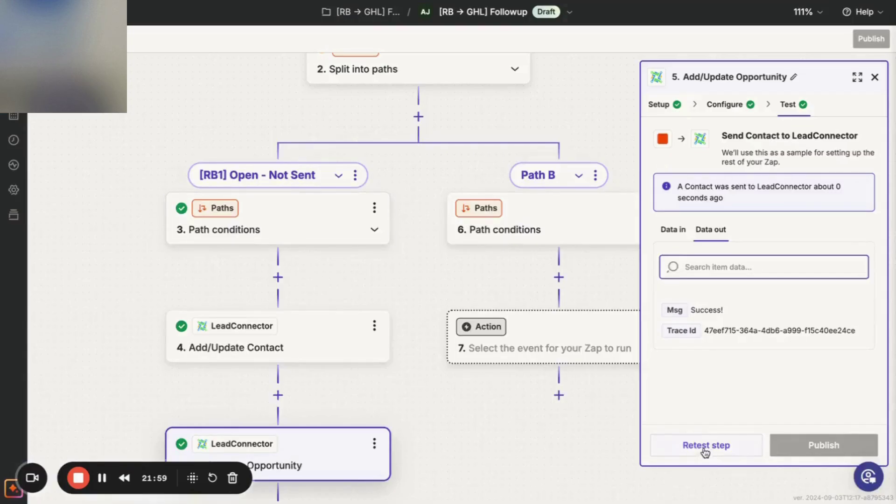
Retest the opportunity step, then open the new opportunity's linked contact record in GoHighLevel.
{"action": "left_click", "coordinate": [706, 445]}
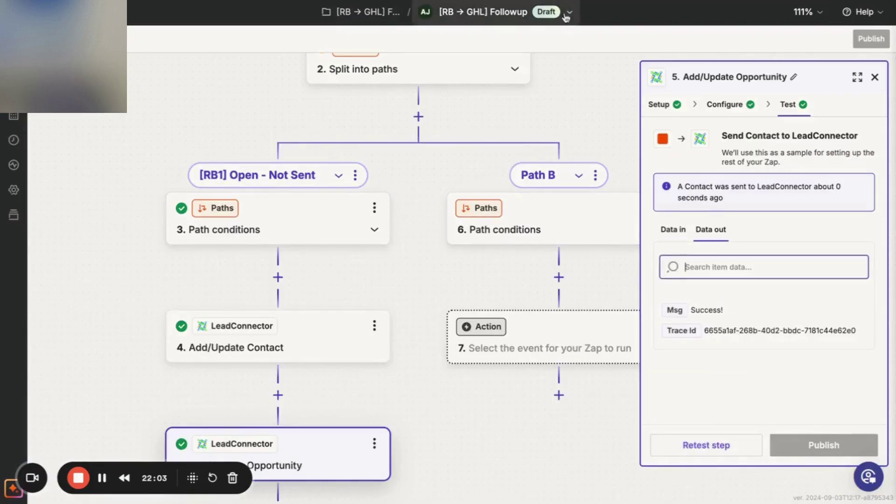
{"action": "key", "text": "alt+Tab"}
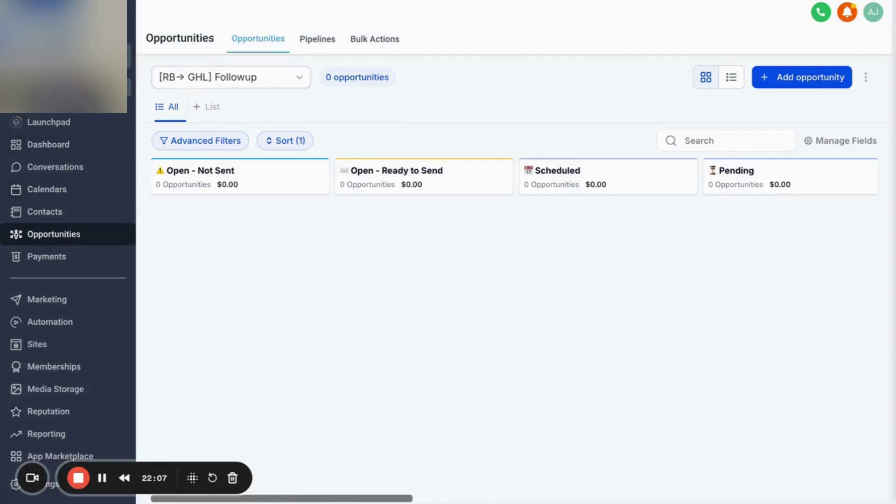
{"action": "key", "text": "alt+Tab"}
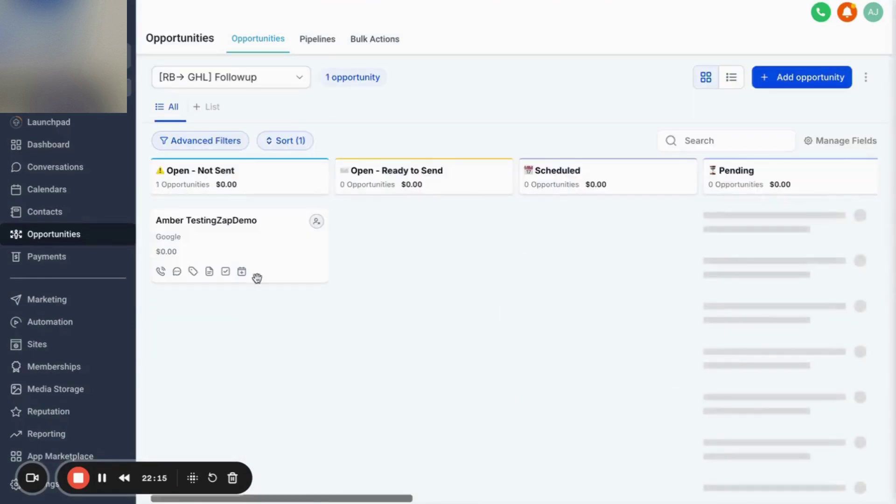
{"action": "left_click", "coordinate": [258, 231]}
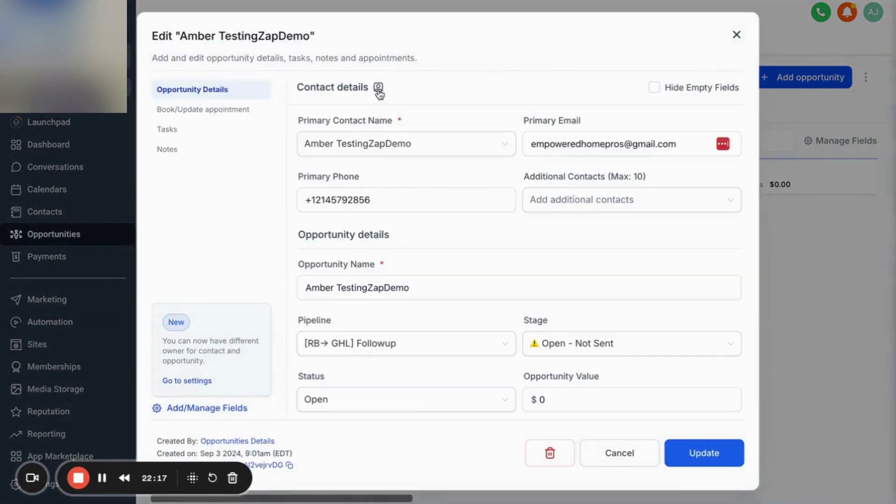
{"action": "left_click", "coordinate": [377, 89]}
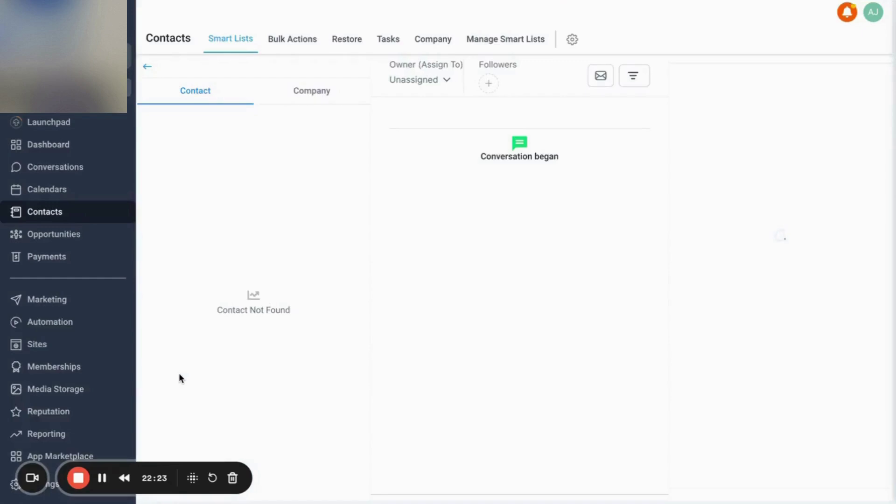
{"action": "scroll", "coordinate": [197, 390], "scroll_direction": "down", "scroll_amount": 10}
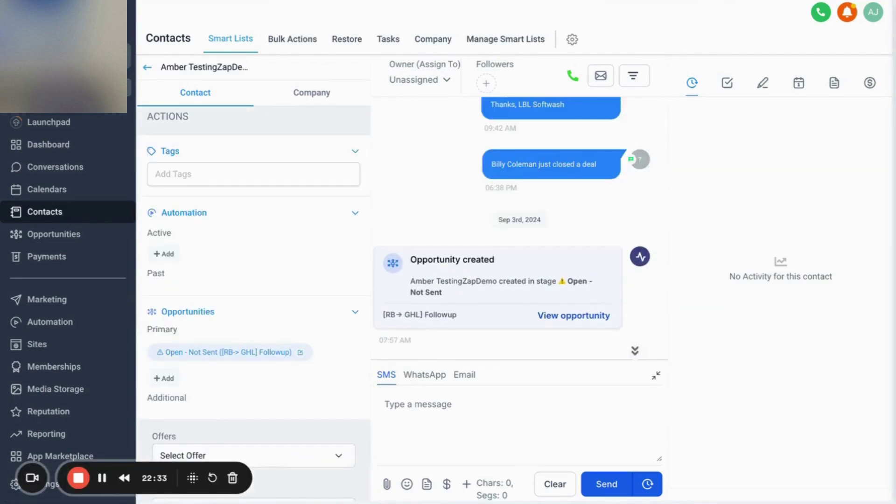
Open the [RB1] Open - Not Sent workflow, publish it, and resave its pipeline stage trigger and workflow.
{"action": "left_click", "coordinate": [50, 321]}
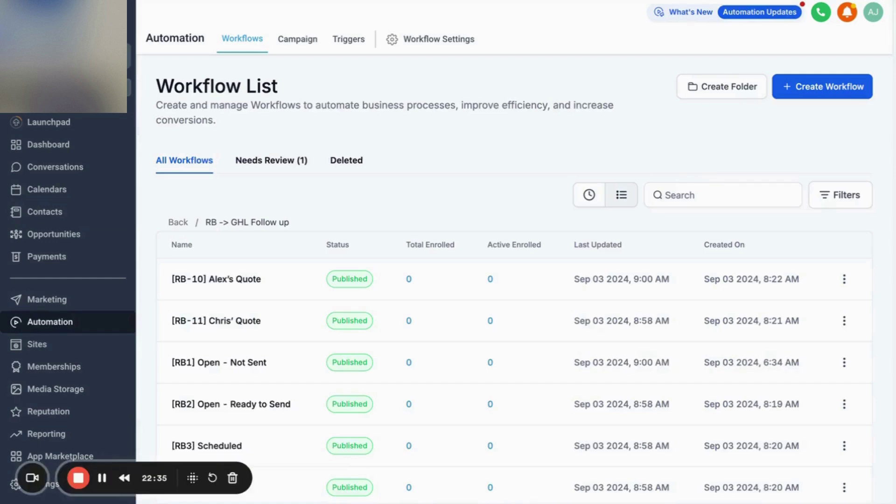
{"action": "left_click", "coordinate": [328, 285]}
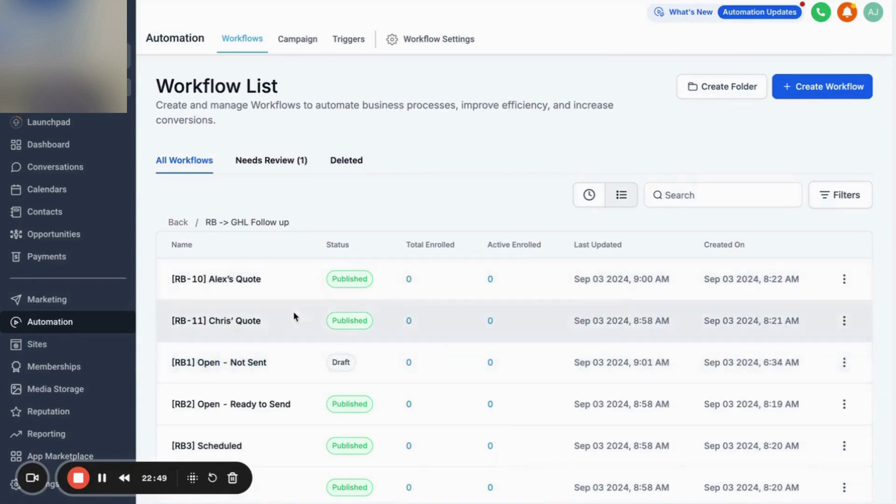
{"action": "left_click", "coordinate": [232, 363]}
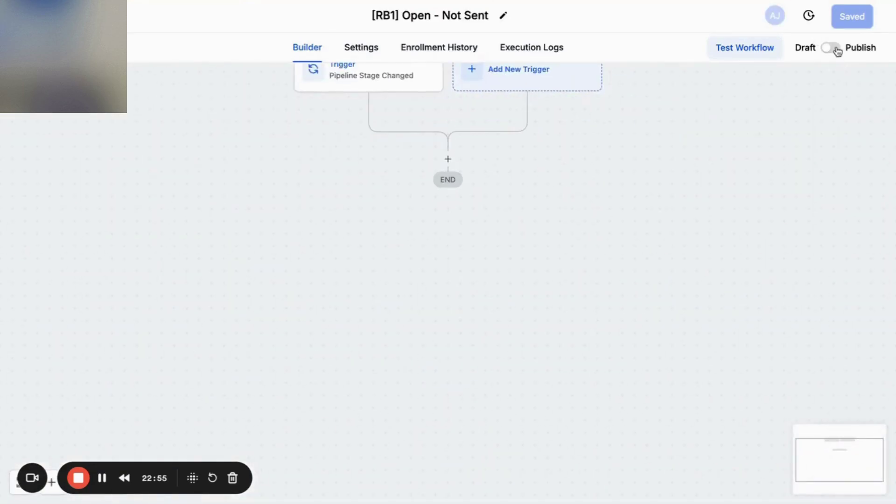
{"action": "left_click", "coordinate": [835, 48]}
{"action": "scroll", "coordinate": [790, 133], "scroll_direction": "up", "scroll_amount": 2}
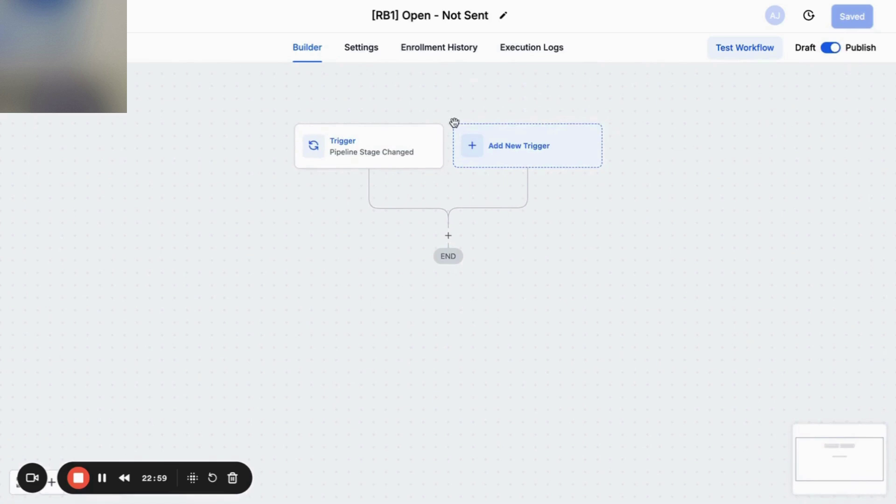
{"action": "left_click", "coordinate": [413, 149]}
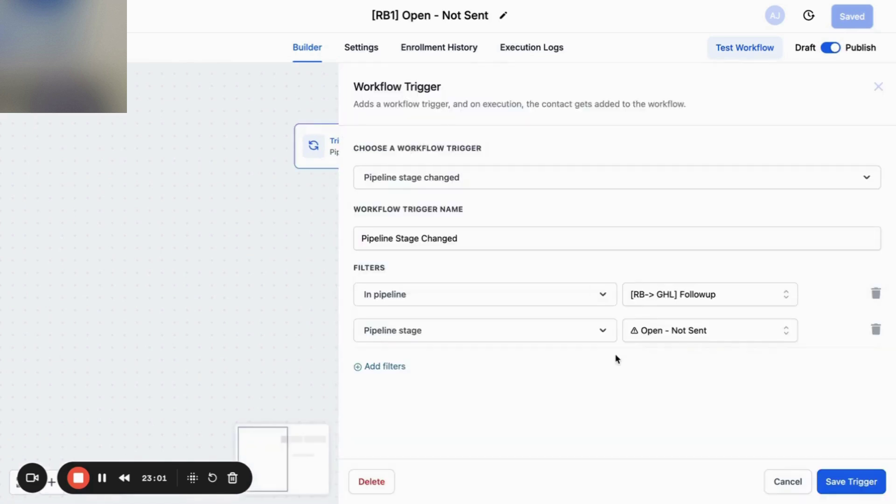
{"action": "left_click", "coordinate": [826, 478]}
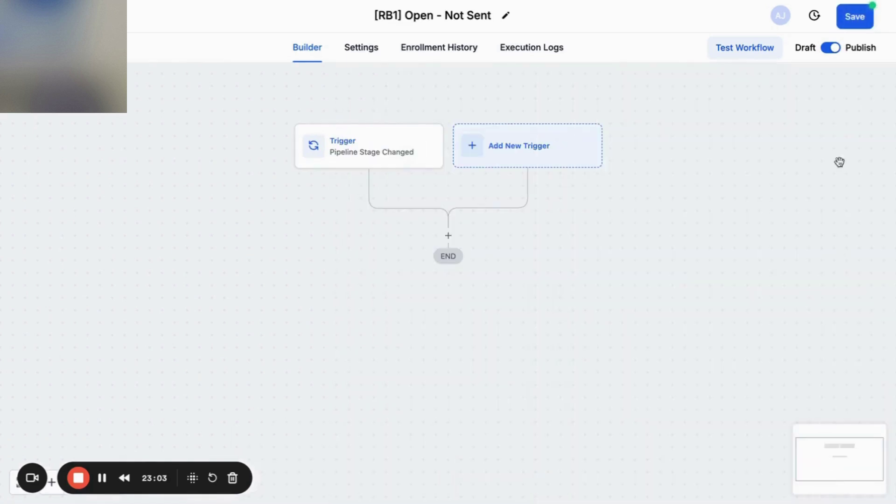
{"action": "left_click", "coordinate": [860, 21]}
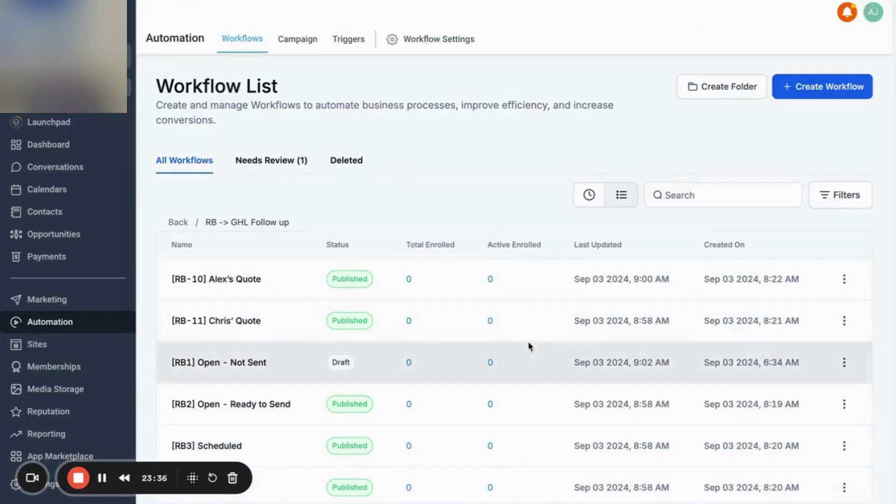
Reopen [RB1] via Edit Workflow and bring up the test contact's activity showing the recreated opportunity.
{"action": "left_click", "coordinate": [844, 363]}
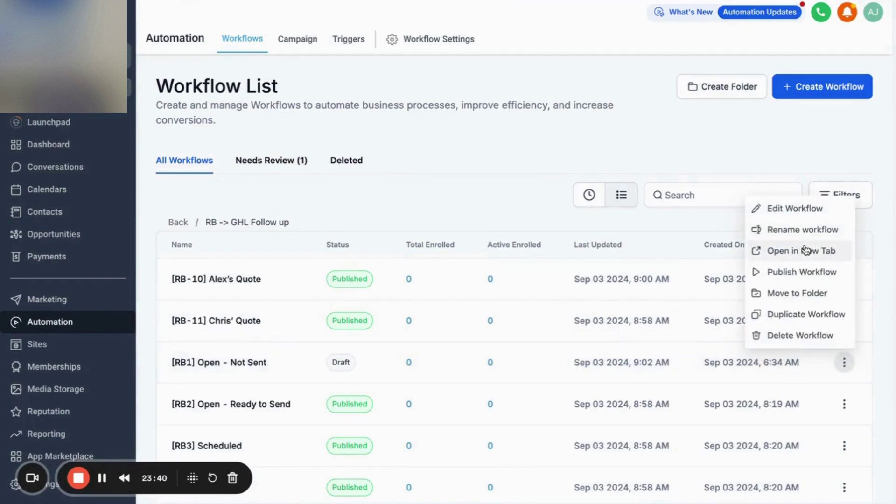
{"action": "left_click", "coordinate": [796, 210]}
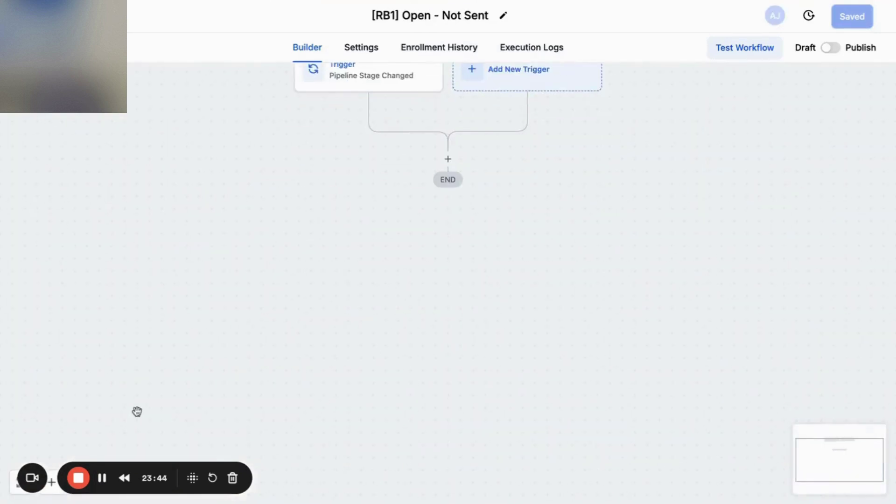
{"action": "left_click", "coordinate": [102, 478]}
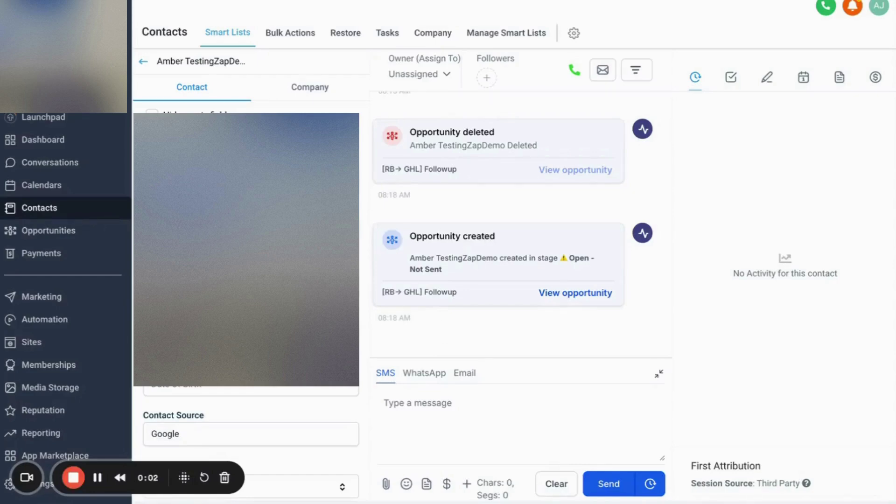
Reload the contact page and return to the workflow list, where [RB1] shows 1 enrolled.
{"action": "scroll", "coordinate": [271, 351], "scroll_direction": "down", "scroll_amount": 10}
{"action": "scroll", "coordinate": [262, 294], "scroll_direction": "up", "scroll_amount": 5}
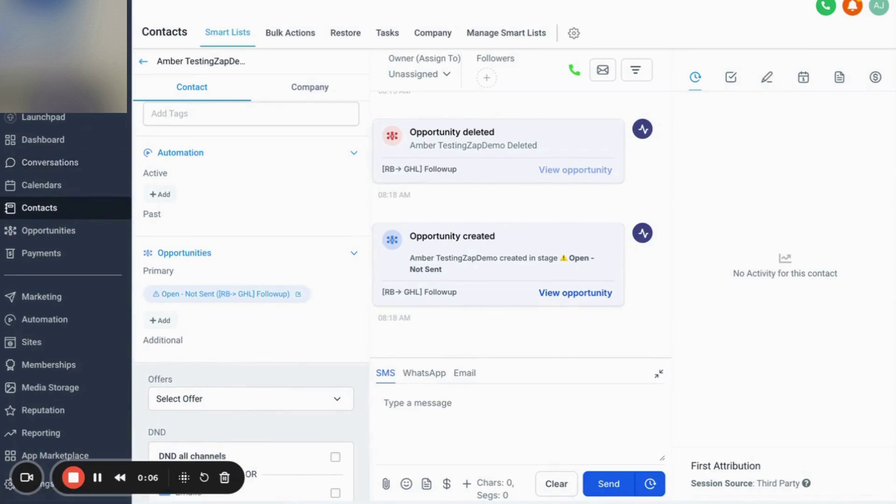
{"action": "key", "text": "super+r"}
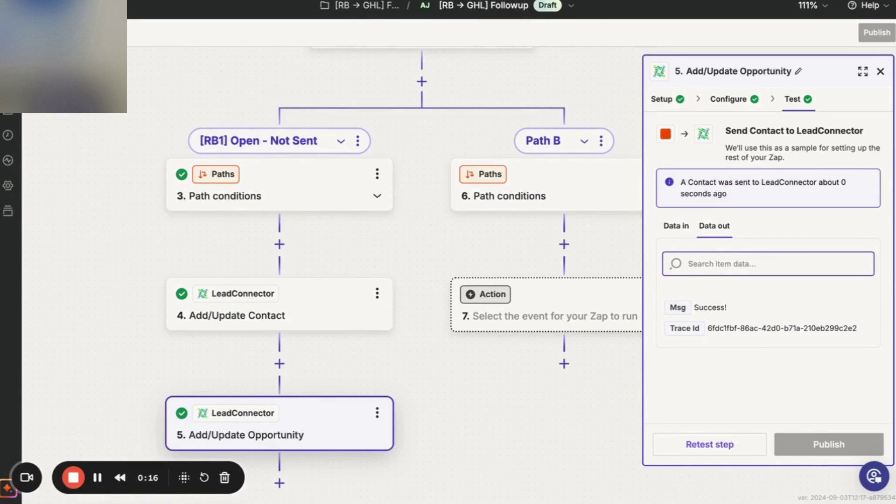
{"action": "left_click", "coordinate": [694, 1]}
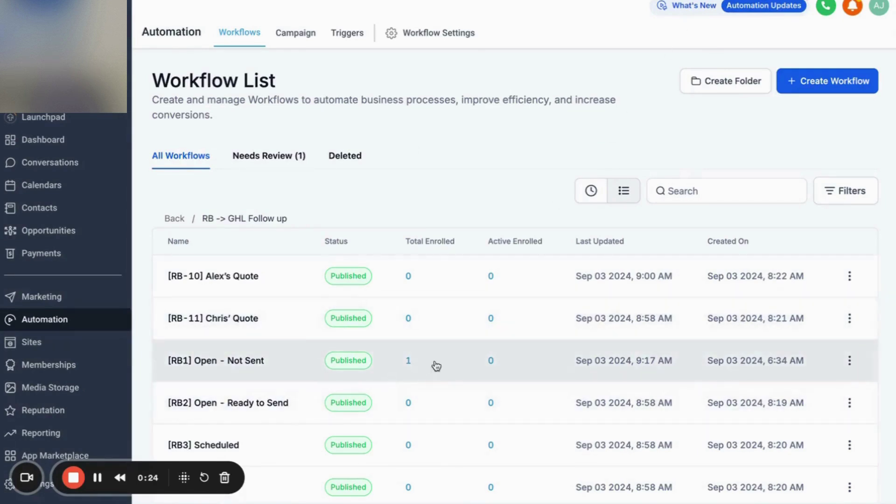
In the [RB2] Open - Ready to Send workflow, add an Add Contact Tag action after the trigger.
{"action": "scroll", "coordinate": [442, 368], "scroll_direction": "down", "scroll_amount": 5}
{"action": "scroll", "coordinate": [443, 368], "scroll_direction": "up", "scroll_amount": 3}
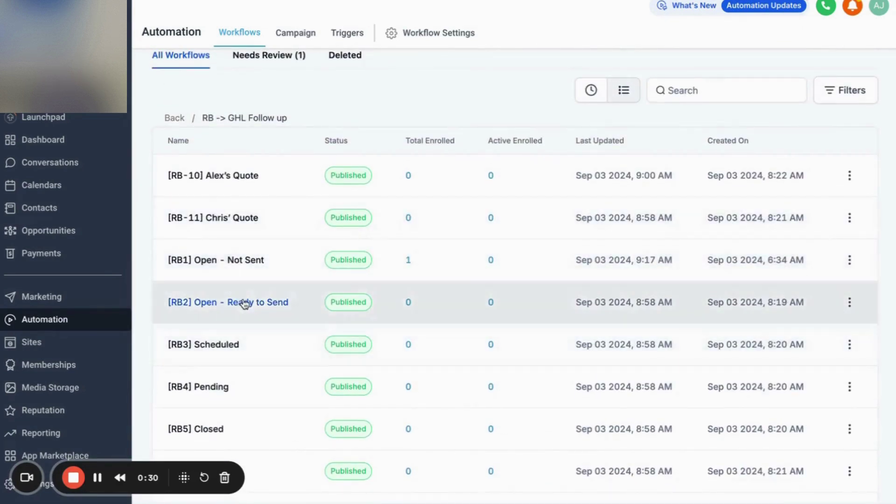
{"action": "left_click", "coordinate": [244, 302]}
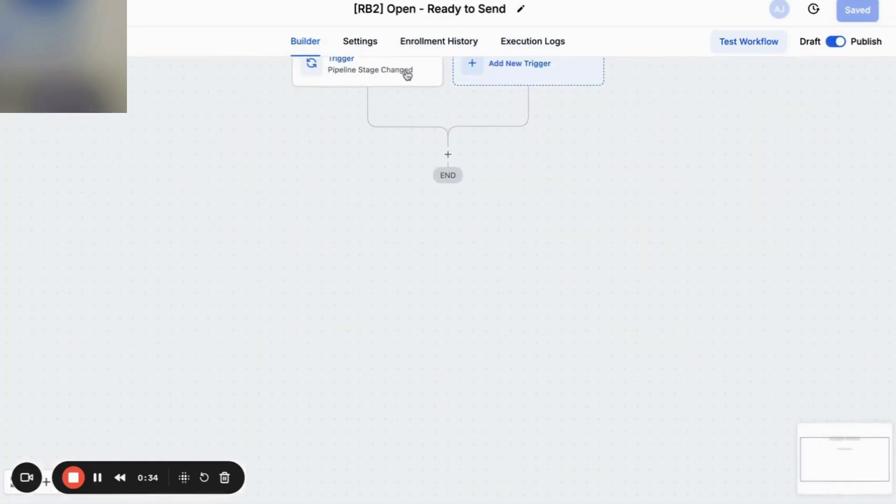
{"action": "left_click", "coordinate": [448, 155]}
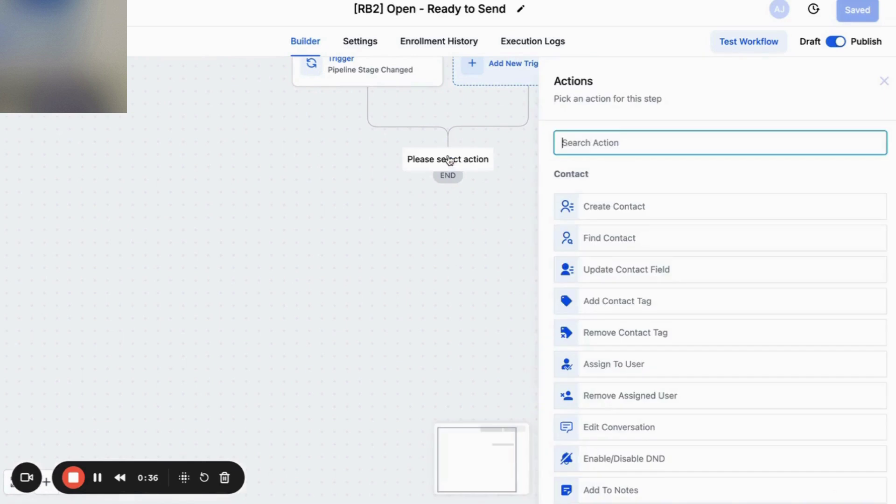
{"action": "type", "text": "tga"}
{"action": "key", "text": "BackSpace"}
{"action": "key", "text": "BackSpace"}
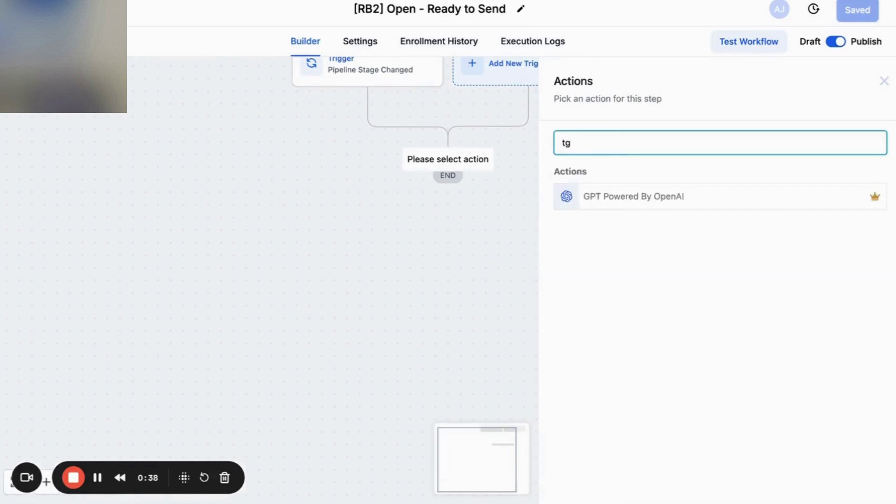
{"action": "type", "text": "ag"}
{"action": "left_click", "coordinate": [608, 201]}
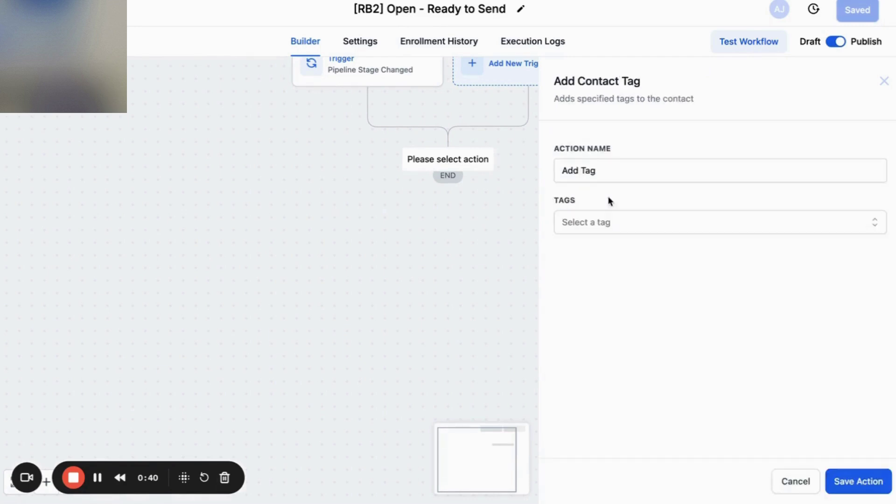
Apply the [rb2] open - ready to send tag, save the action and workflow, and go back.
{"action": "left_click", "coordinate": [615, 222]}
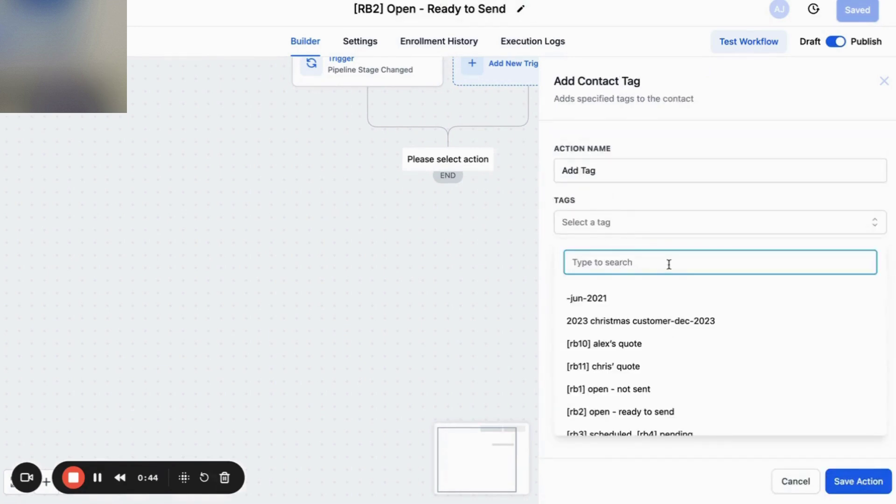
{"action": "type", "text": "rad"}
{"action": "key", "text": "BackSpace"}
{"action": "type", "text": "ead"}
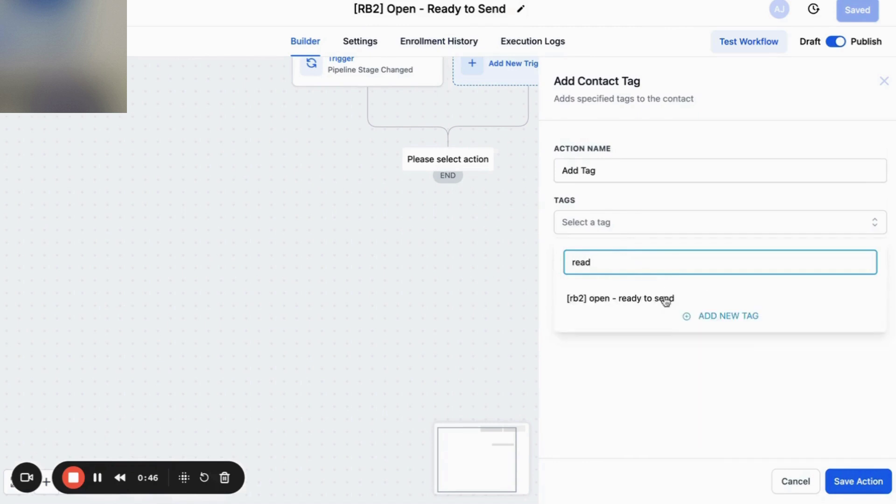
{"action": "left_click", "coordinate": [605, 305]}
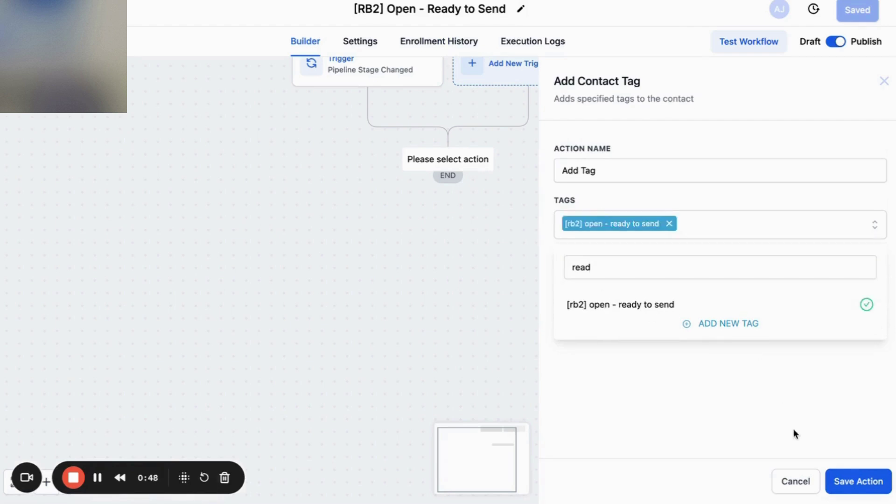
{"action": "left_click", "coordinate": [850, 483]}
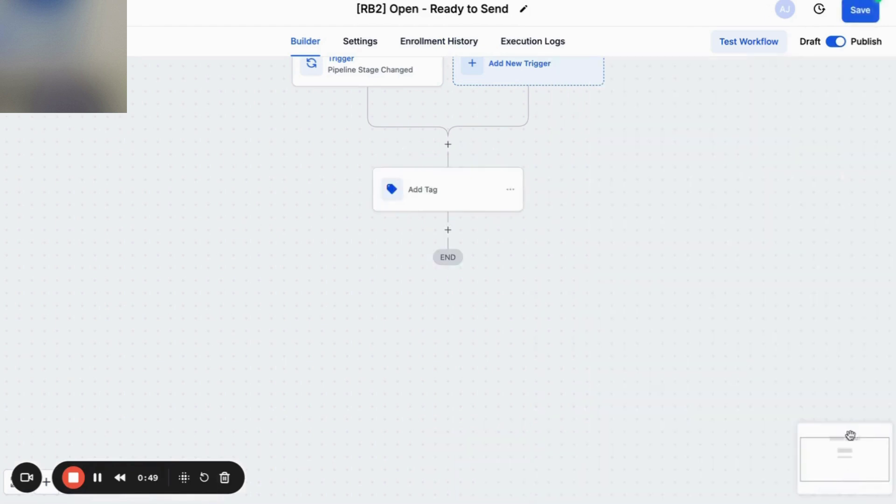
{"action": "left_click", "coordinate": [864, 17]}
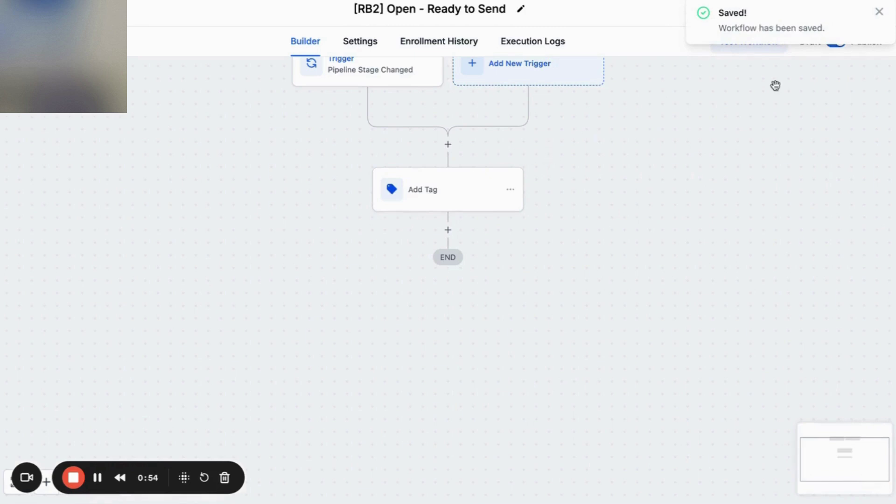
{"action": "left_click", "coordinate": [881, 13]}
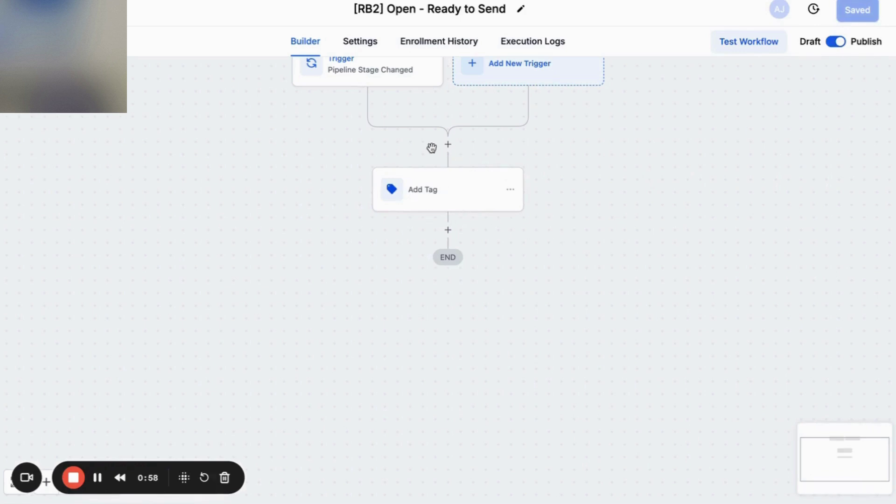
{"action": "left_click", "coordinate": [50, 9]}
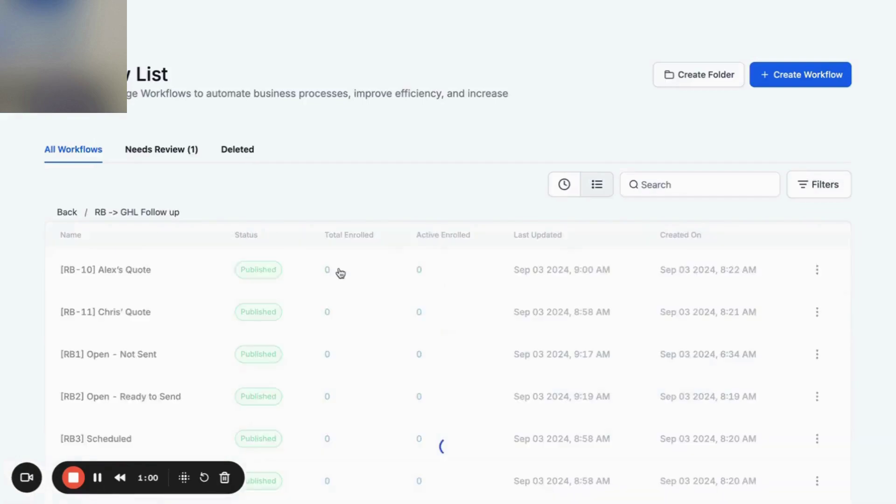
In the [RB3] Scheduled workflow, add an Add Contact Tag action before END.
{"action": "scroll", "coordinate": [290, 337], "scroll_direction": "down", "scroll_amount": 3}
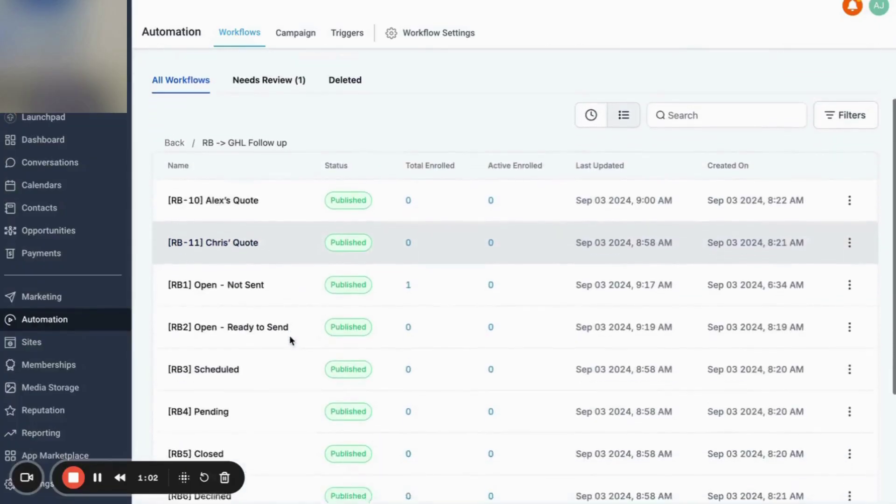
{"action": "left_click", "coordinate": [226, 344]}
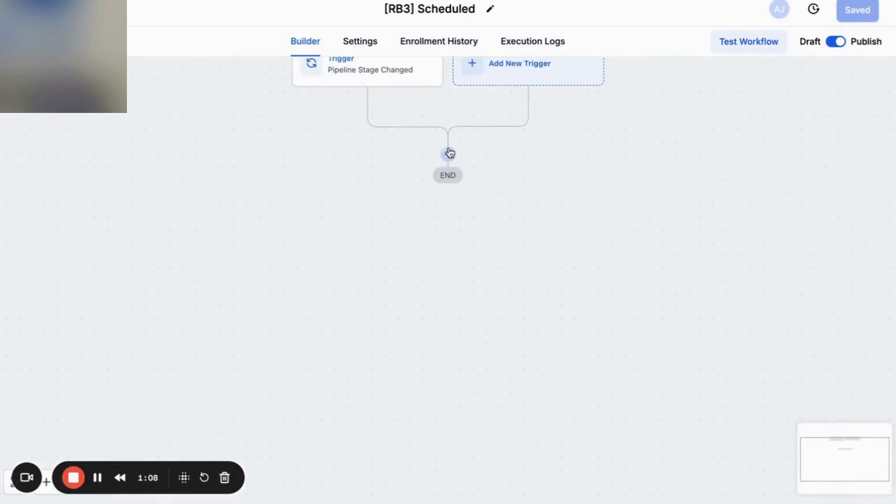
{"action": "left_click", "coordinate": [448, 151]}
{"action": "type", "text": "tag"}
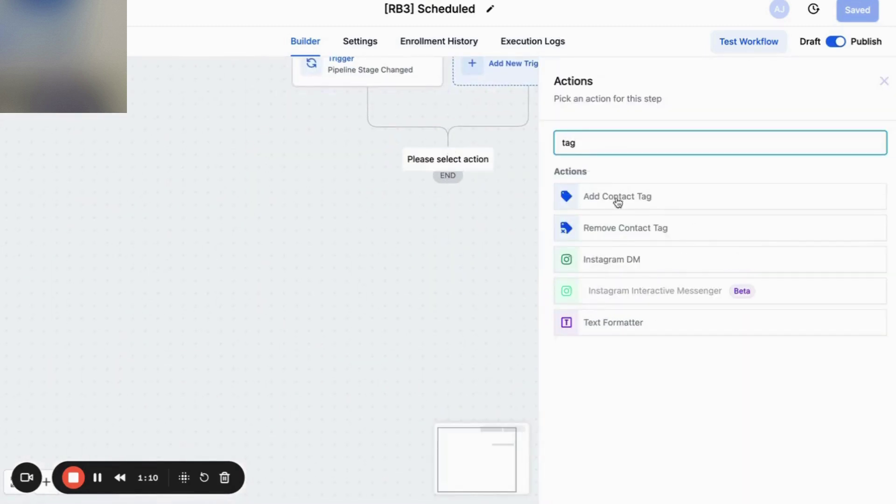
{"action": "left_click", "coordinate": [628, 201]}
Create and apply a new [rb3] scheduled tag, save the action and workflow, and go back.
{"action": "left_click", "coordinate": [621, 224]}
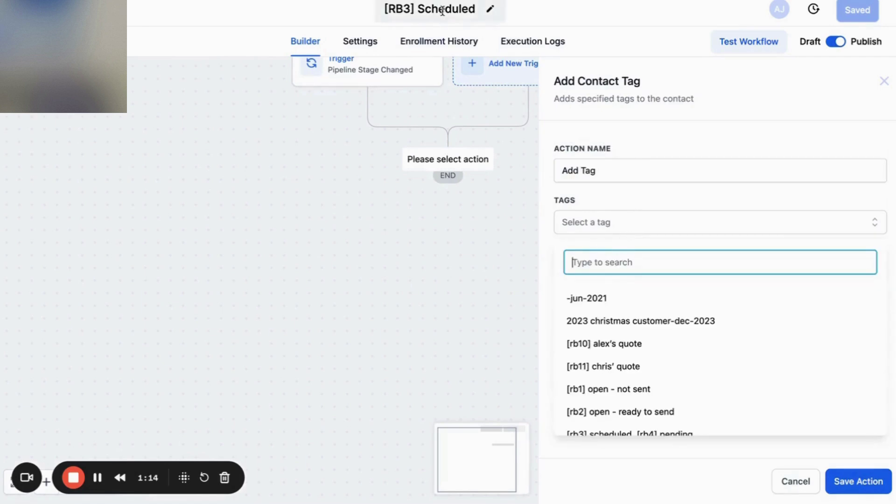
{"action": "type", "text": "sched"}
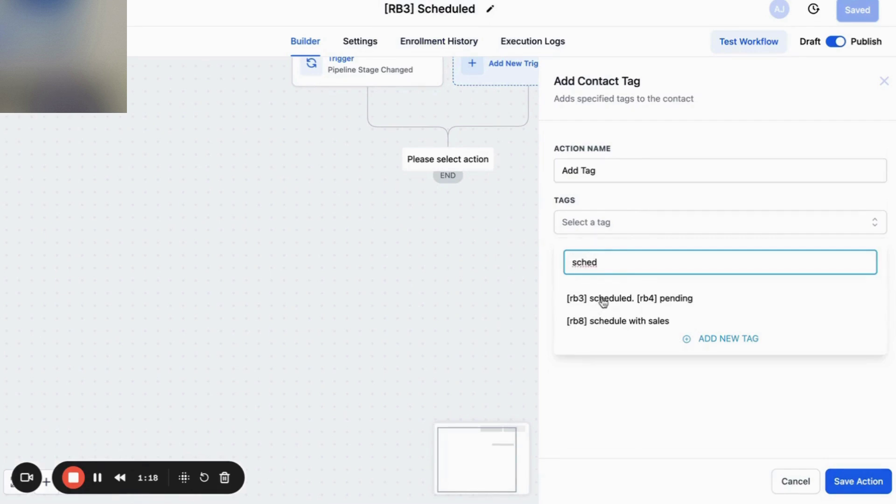
{"action": "double_click", "coordinate": [628, 262]}
{"action": "key", "text": "BackSpace"}
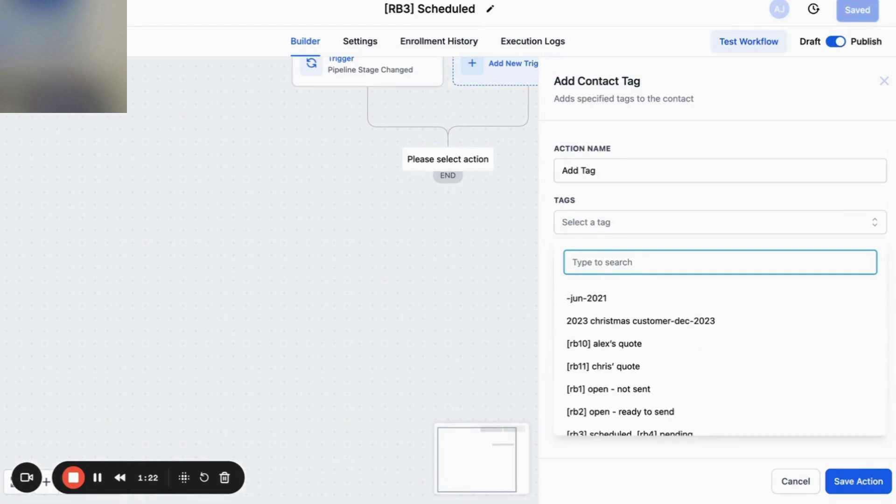
{"action": "type", "text": "[r"}
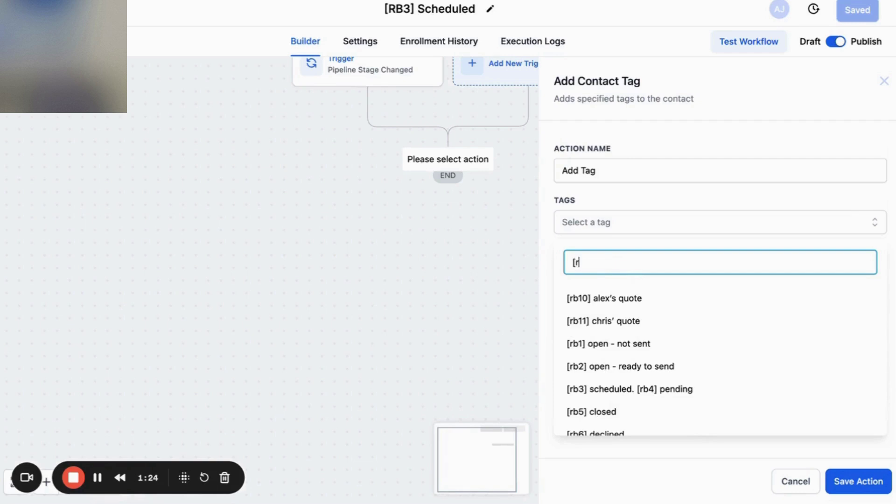
{"action": "type", "text": "eb"}
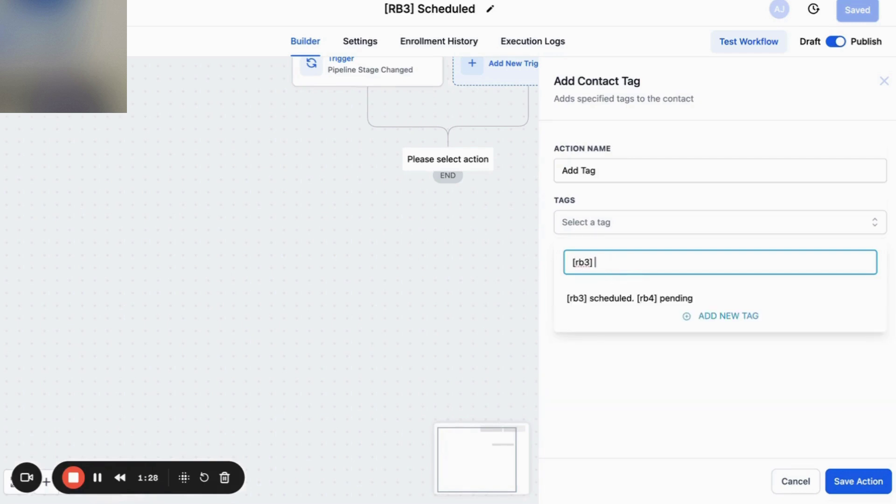
{"action": "type", "text": " scheduled"}
{"action": "left_click", "coordinate": [717, 318]}
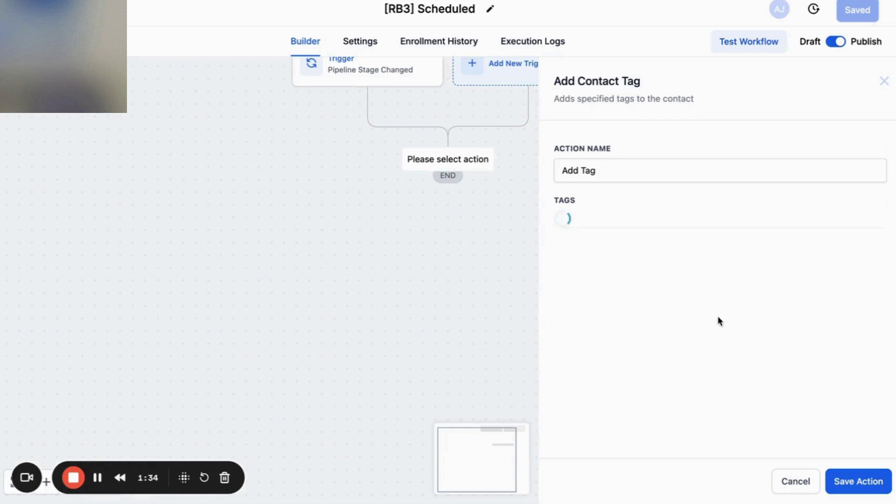
{"action": "left_click", "coordinate": [863, 477]}
{"action": "left_click", "coordinate": [861, 11]}
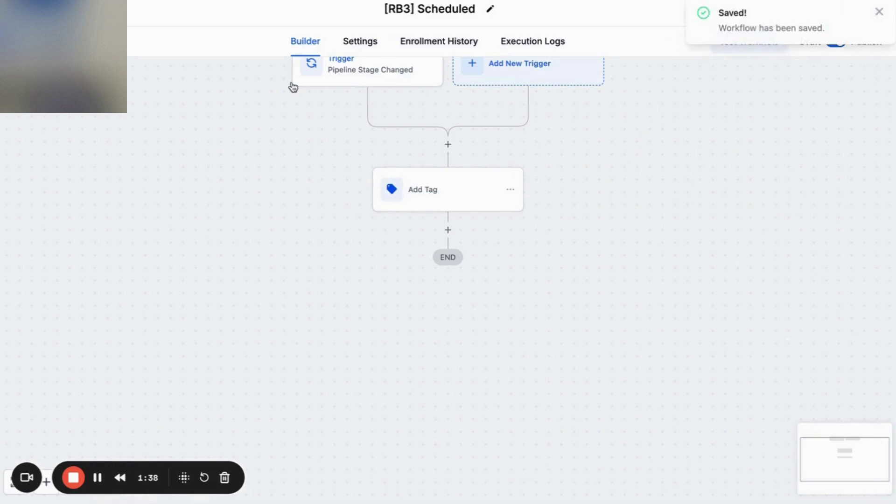
{"action": "left_click", "coordinate": [47, 10]}
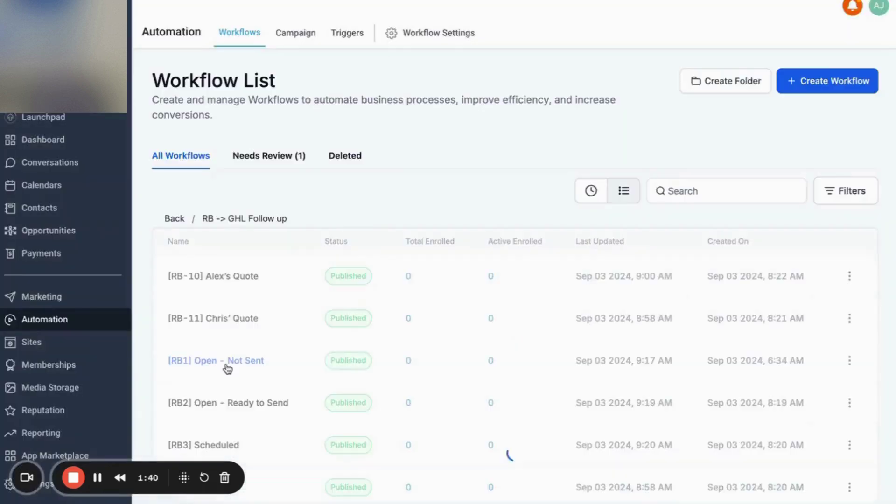
In the [RB4] Pending workflow, add an Add Contact Tag action before END.
{"action": "scroll", "coordinate": [306, 329], "scroll_direction": "down", "scroll_amount": 3}
{"action": "left_click", "coordinate": [246, 365]}
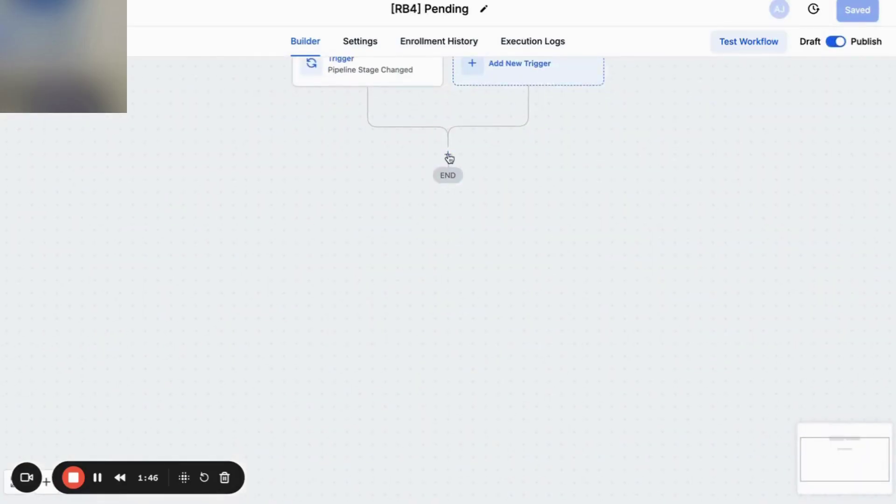
{"action": "left_click", "coordinate": [448, 155]}
{"action": "type", "text": "tag"}
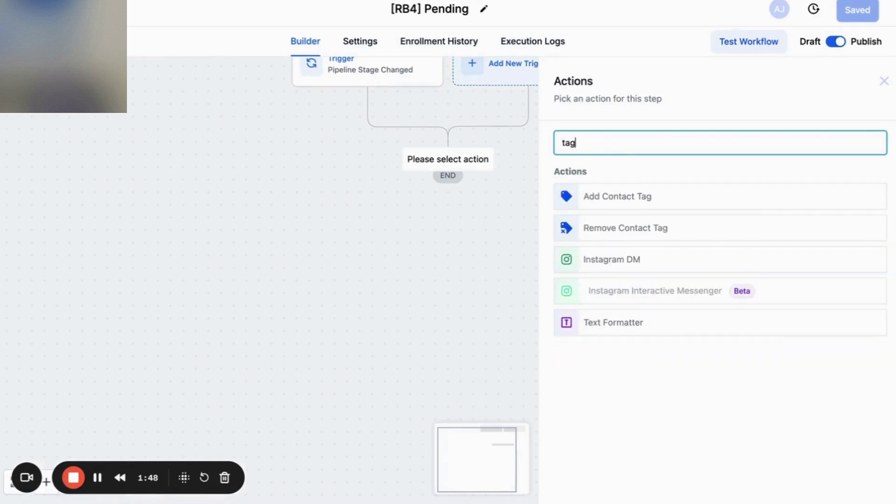
{"action": "left_click", "coordinate": [593, 207]}
Create and apply a new [rb4] pending tag, save the action and workflow, and go back.
{"action": "left_click", "coordinate": [619, 224]}
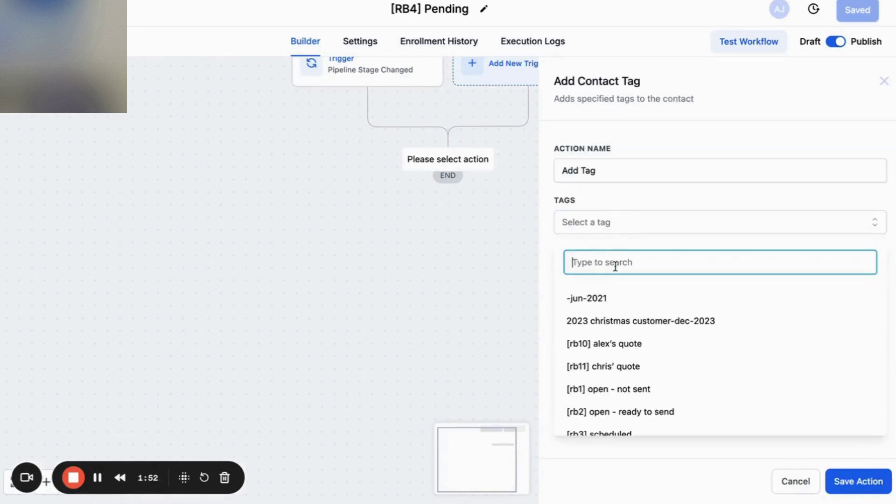
{"action": "type", "text": "[rb"}
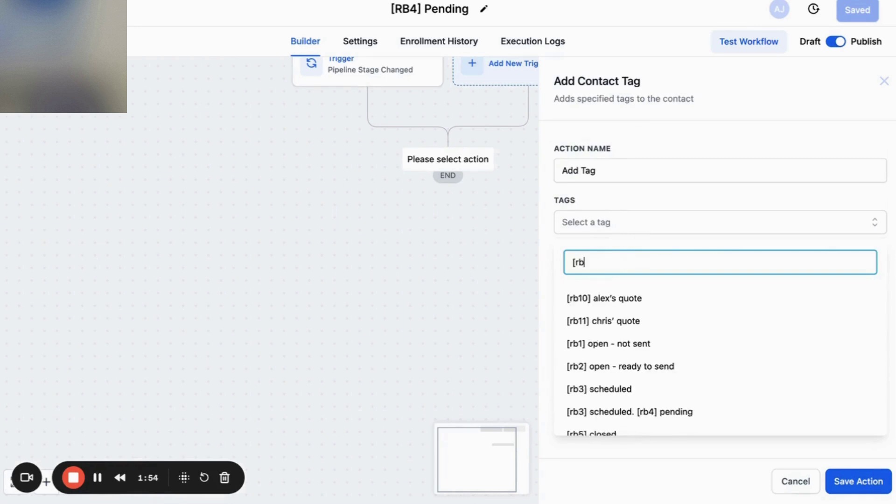
{"action": "type", "text": "4"}
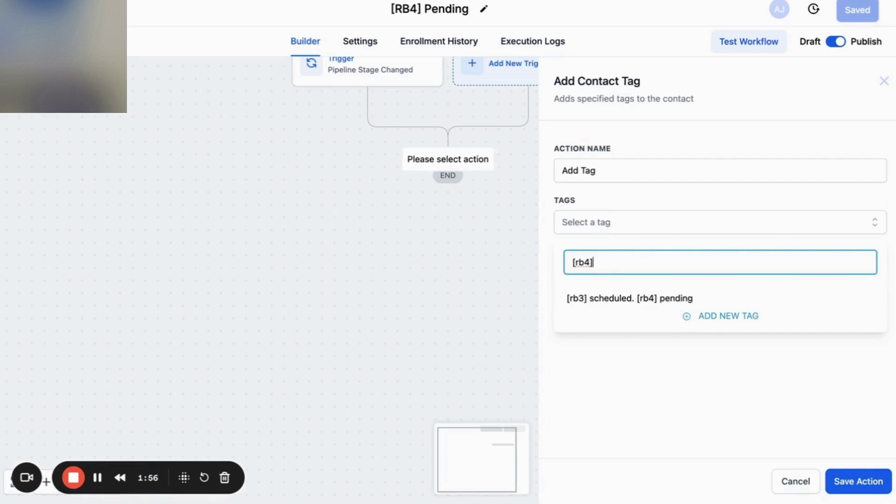
{"action": "type", "text": "] pending"}
{"action": "left_click", "coordinate": [693, 316]}
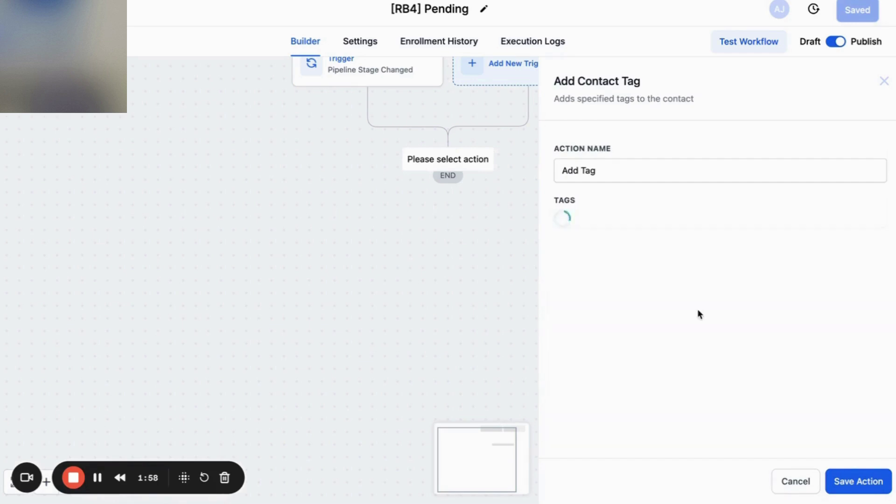
{"action": "left_click", "coordinate": [837, 485]}
{"action": "left_click", "coordinate": [862, 13]}
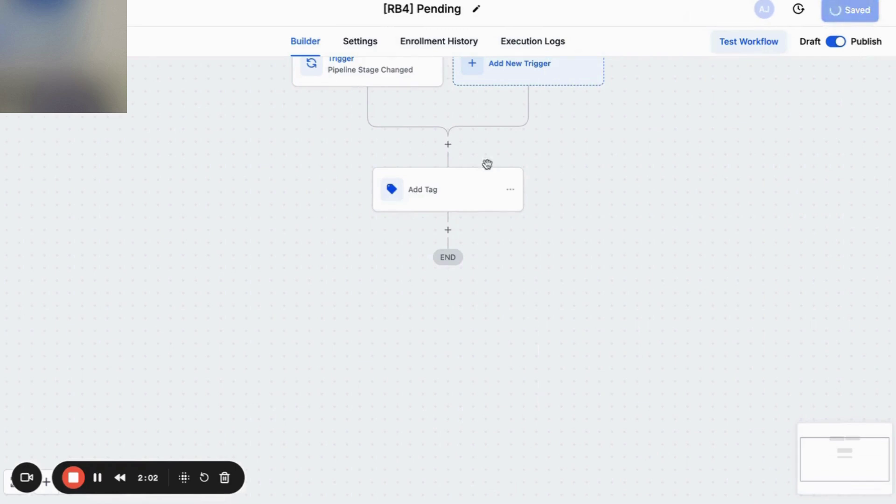
{"action": "left_click", "coordinate": [28, 13]}
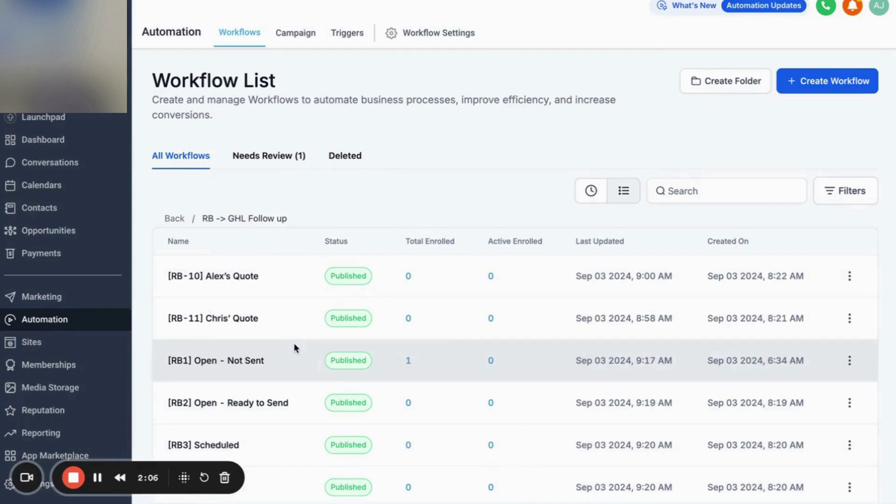
Scroll through the workflow list to review the updated RB workflows.
{"action": "scroll", "coordinate": [213, 387], "scroll_direction": "down", "scroll_amount": 3}
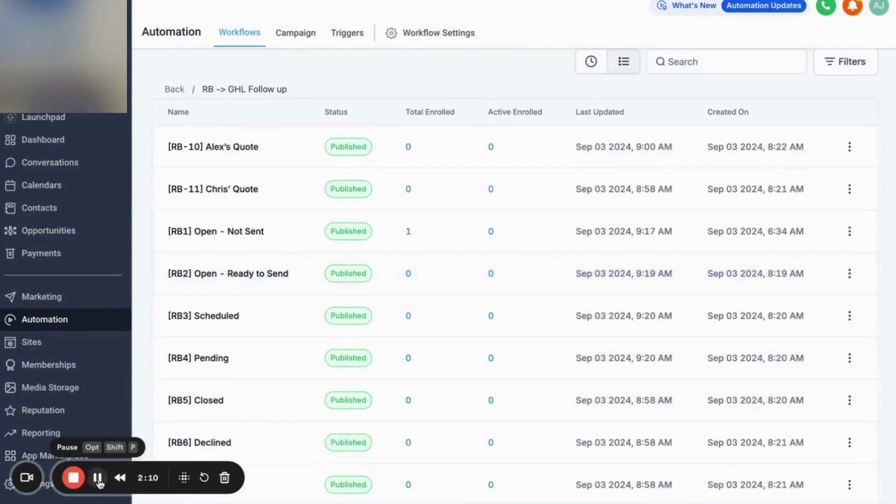
{"action": "scroll", "coordinate": [280, 366], "scroll_direction": "up", "scroll_amount": 3}
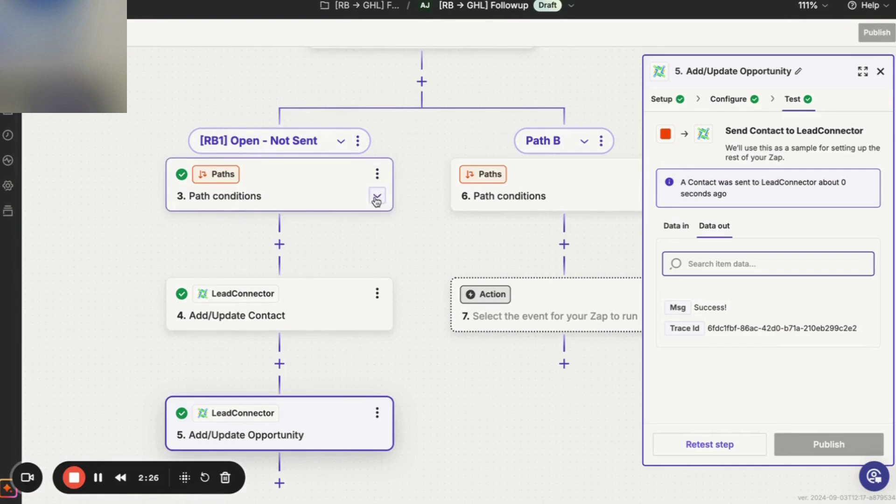
Close the step panel and duplicate the [RB1] Open - Not Sent path.
{"action": "left_click", "coordinate": [880, 72]}
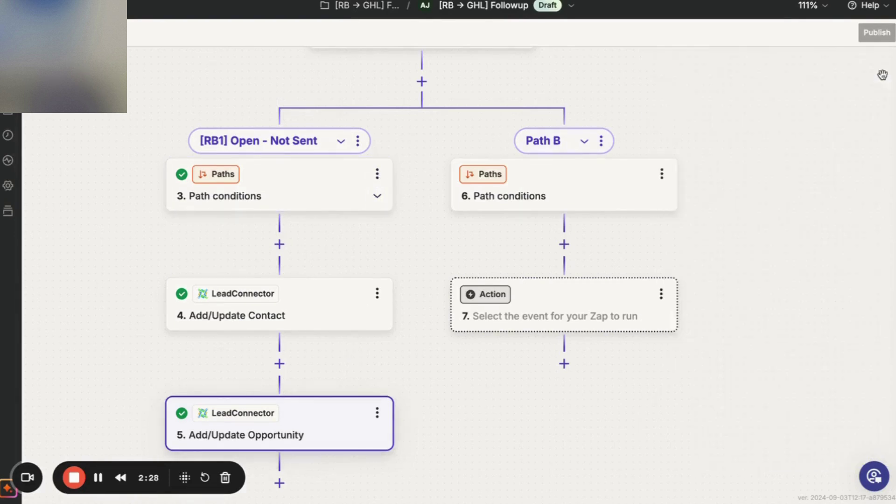
{"action": "scroll", "coordinate": [275, 360], "scroll_direction": "down", "scroll_amount": 3}
{"action": "scroll", "coordinate": [270, 359], "scroll_direction": "down", "scroll_amount": 2}
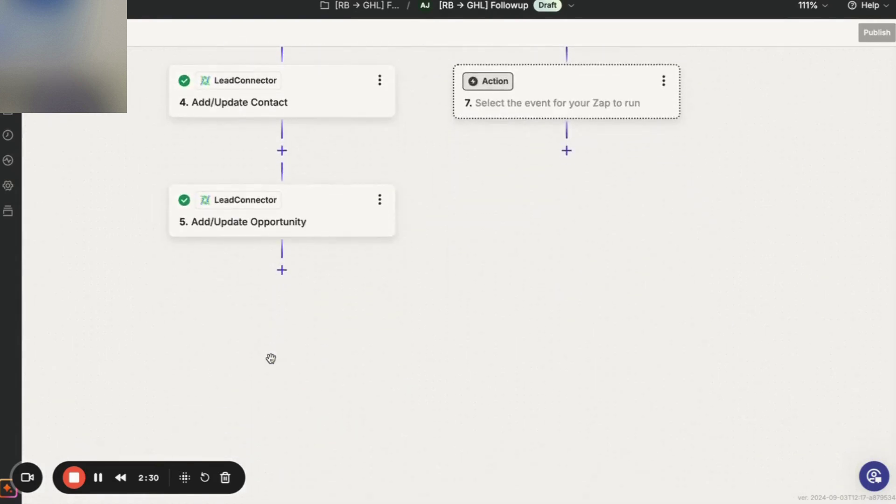
{"action": "scroll", "coordinate": [270, 358], "scroll_direction": "up", "scroll_amount": 5}
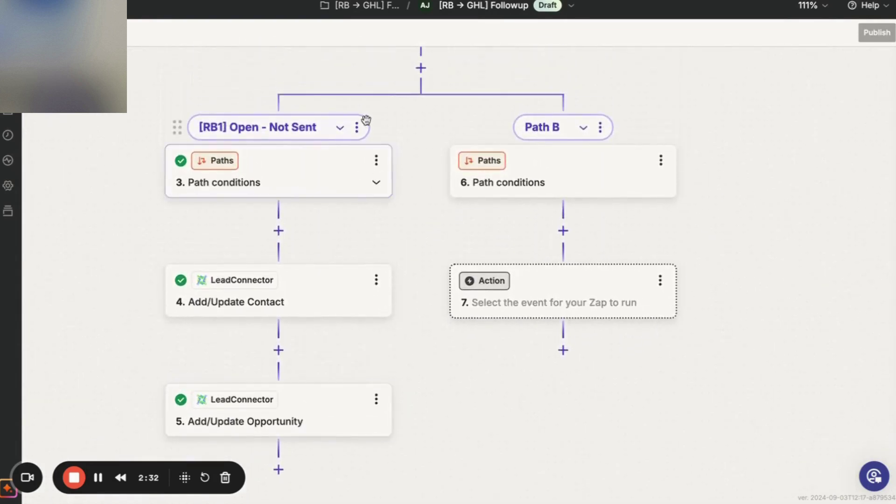
{"action": "left_click", "coordinate": [358, 127]}
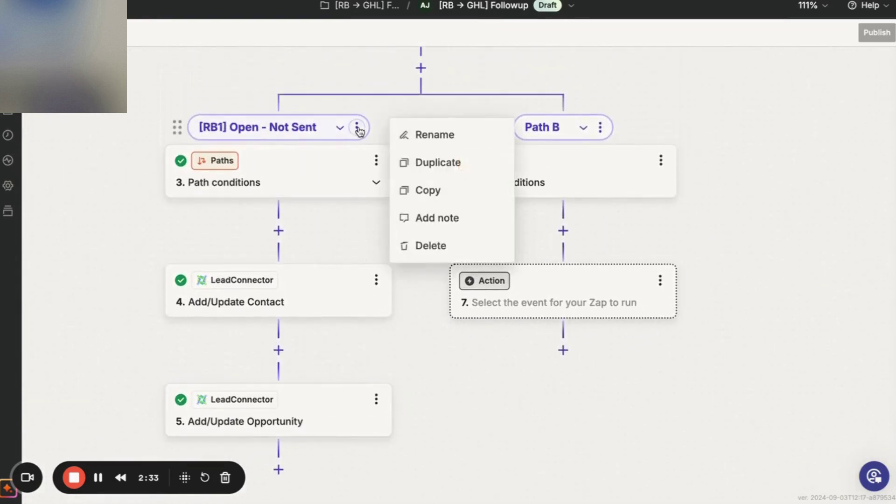
{"action": "left_click", "coordinate": [411, 161]}
Delete the empty Path B, confirming the deletion.
{"action": "left_click", "coordinate": [604, 134]}
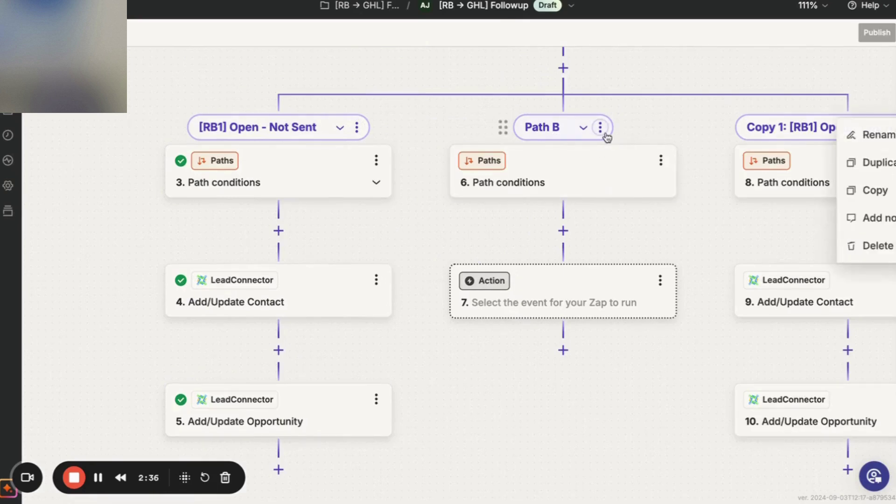
{"action": "left_click", "coordinate": [601, 134]}
{"action": "left_click", "coordinate": [601, 133]}
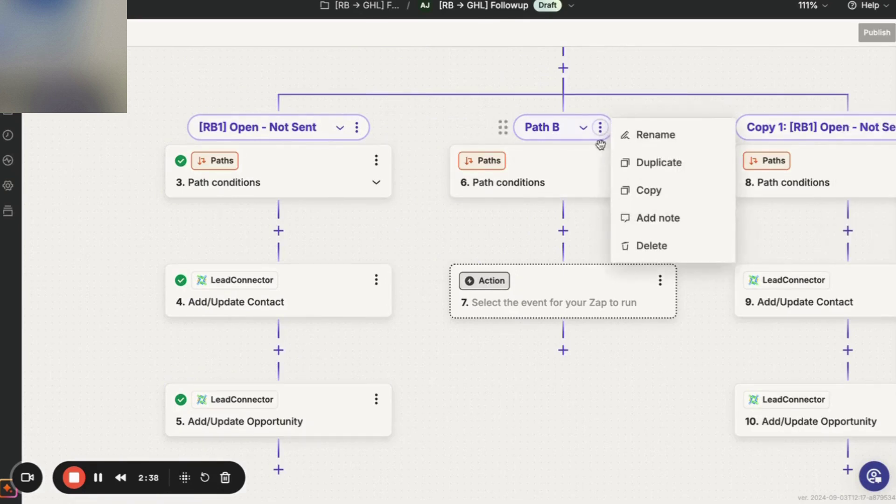
{"action": "left_click", "coordinate": [631, 245]}
{"action": "left_click", "coordinate": [631, 245]}
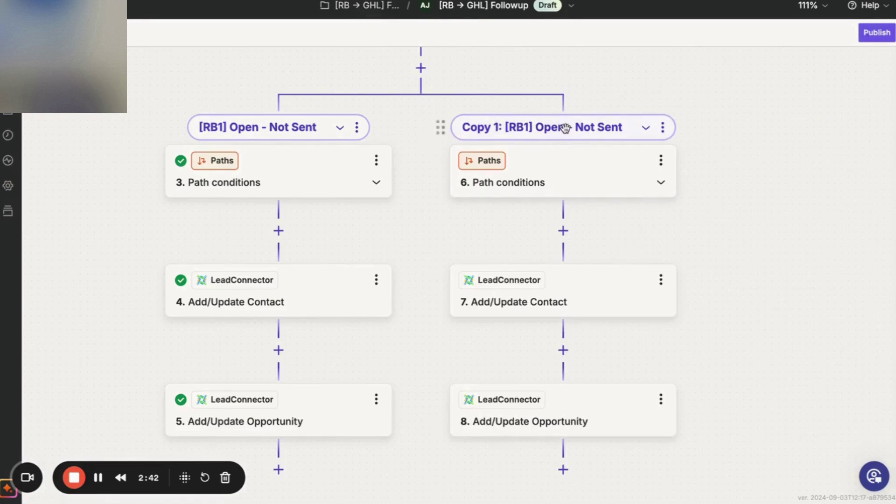
{"action": "left_click", "coordinate": [663, 133]}
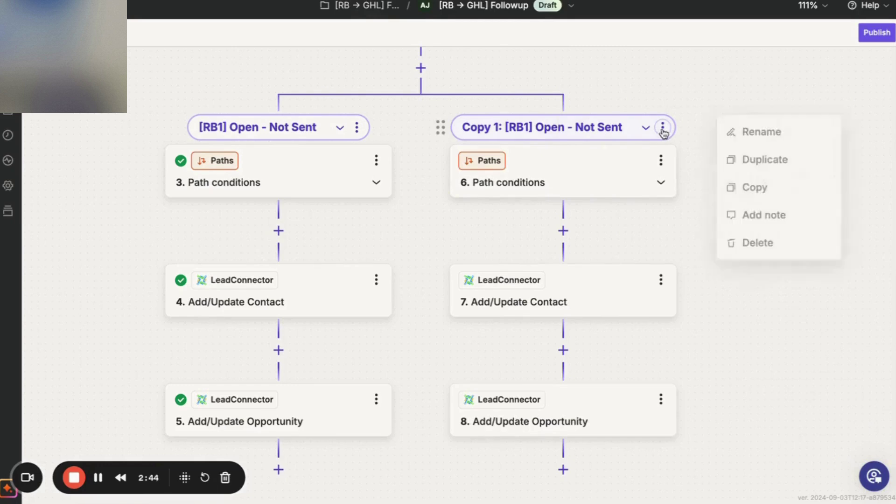
Rename the copied path to '[RB2] Open - Ready to Send', copying the name from the planning doc.
{"action": "left_click", "coordinate": [744, 134]}
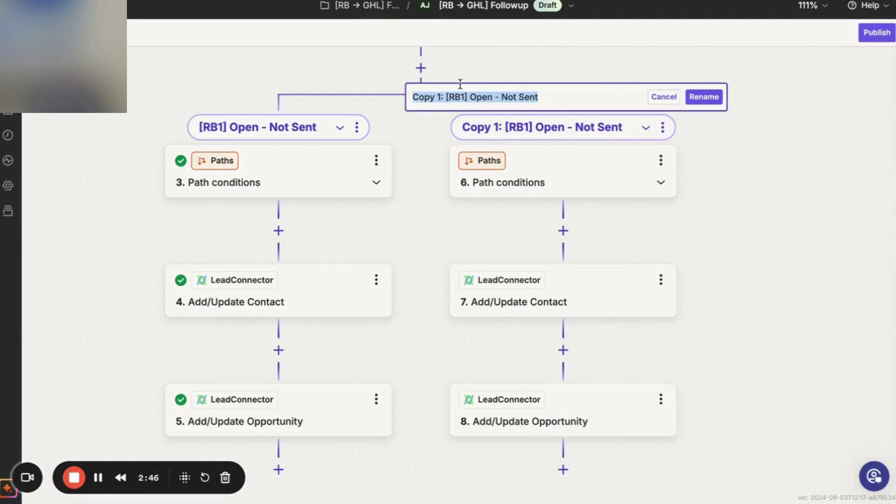
{"action": "key", "text": "ctrl+Tab"}
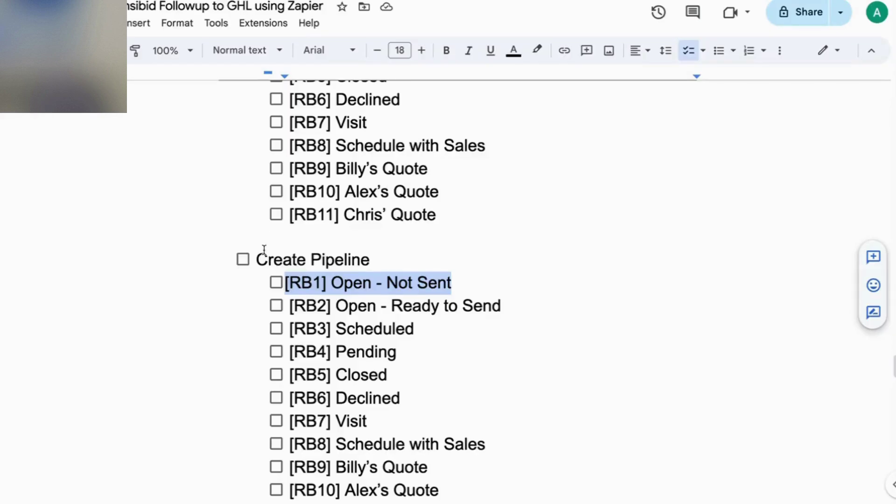
{"action": "left_click_drag", "start_coordinate": [495, 308], "coordinate": [292, 312]}
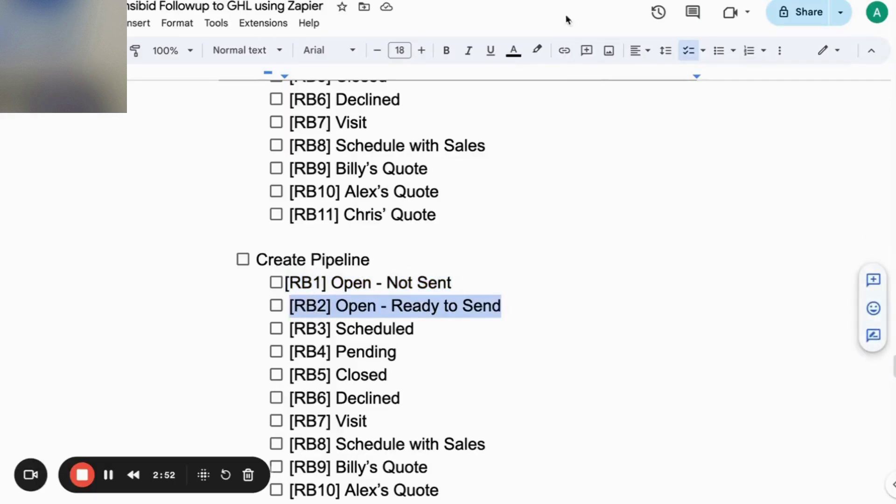
{"action": "key", "text": "ctrl+c"}
{"action": "key", "text": "ctrl+Tab"}
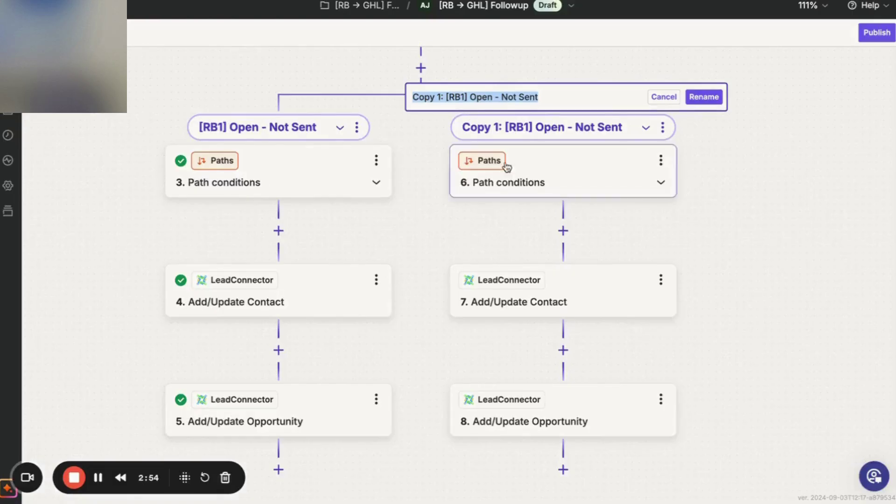
{"action": "key", "text": "ctrl+v"}
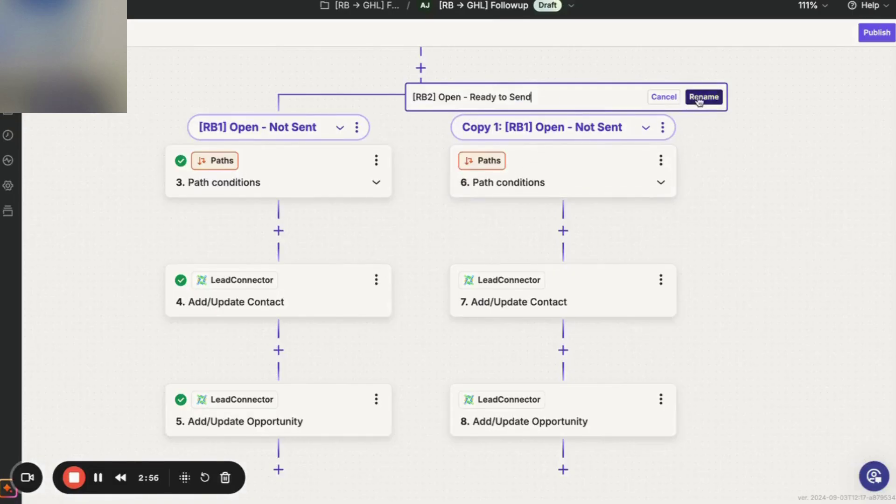
{"action": "left_click", "coordinate": [704, 96]}
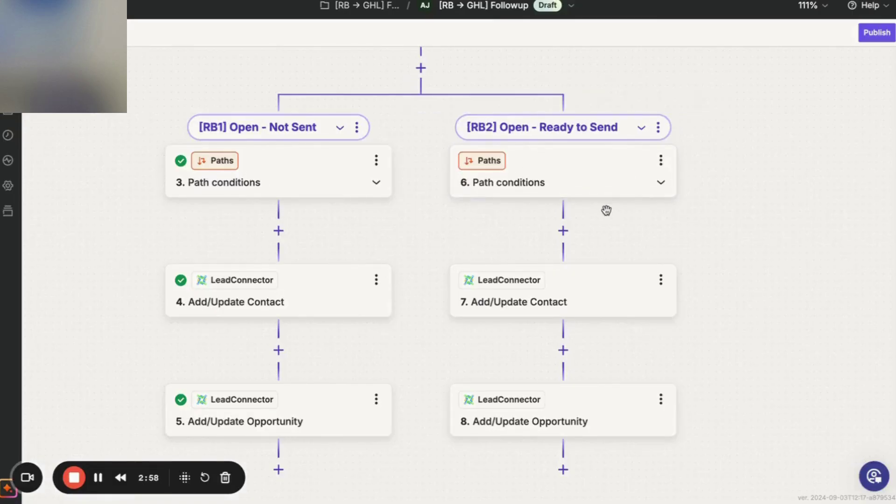
{"action": "left_click", "coordinate": [569, 303]}
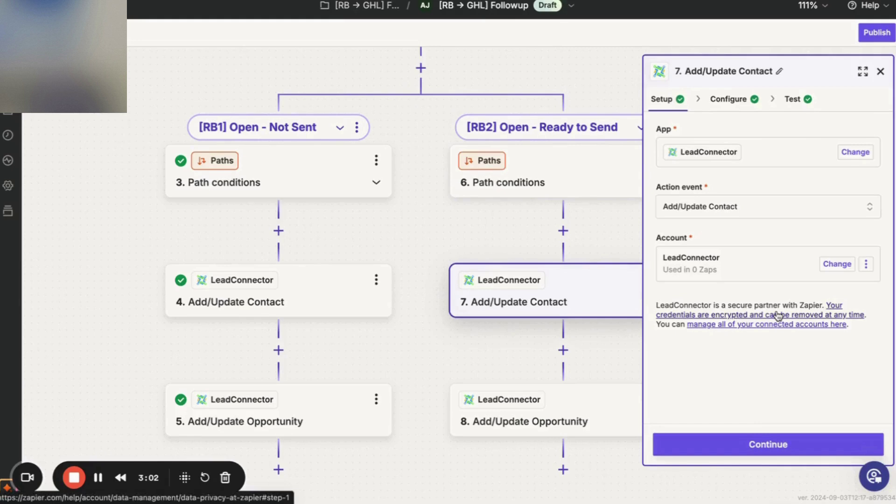
Continue through the RB2 contact step's setup, configuration and test.
{"action": "left_click", "coordinate": [769, 453]}
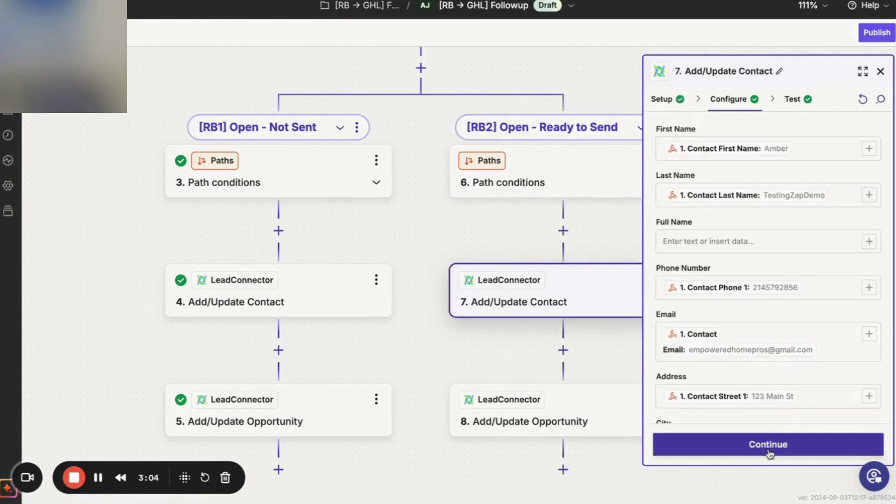
{"action": "left_click", "coordinate": [768, 444]}
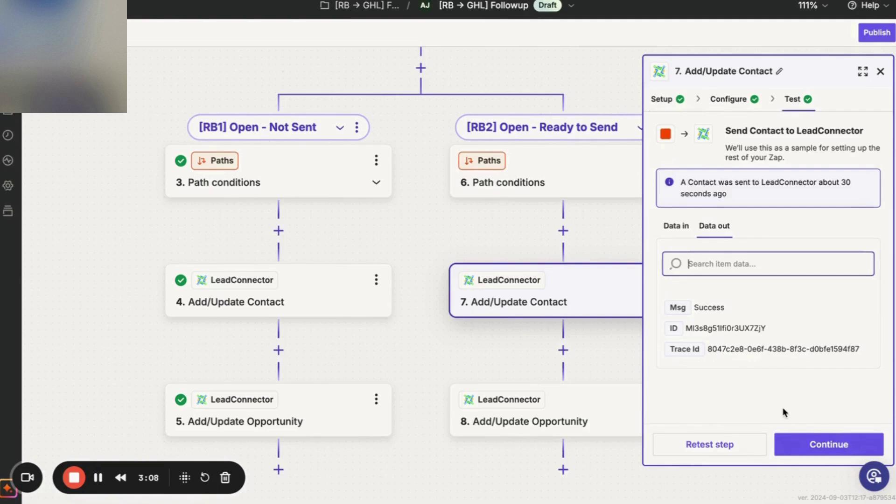
{"action": "left_click", "coordinate": [810, 444]}
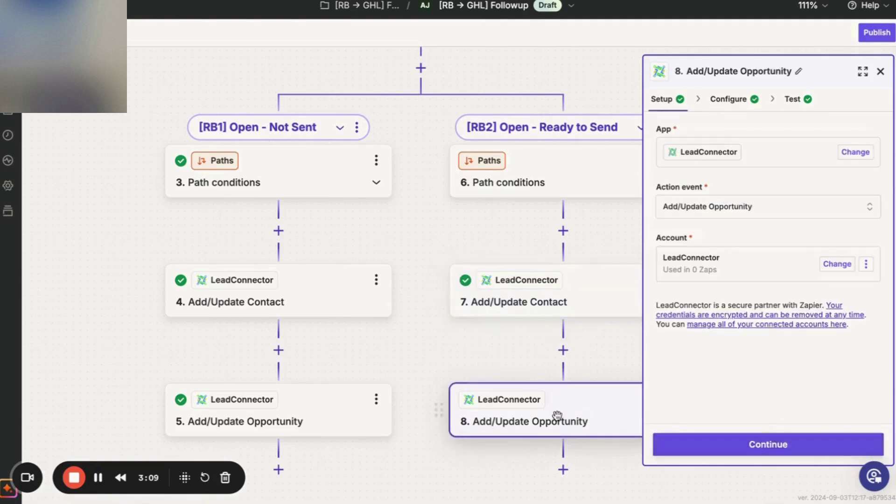
{"action": "left_click", "coordinate": [686, 440]}
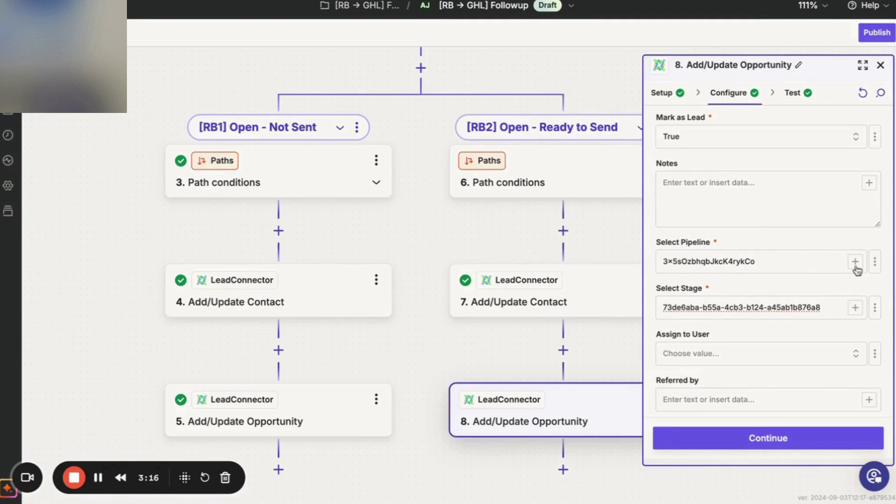
Replace the opportunity step's pipeline ID with [RB→ GHL] Followup and clear the old stage ID.
{"action": "left_click", "coordinate": [856, 265]}
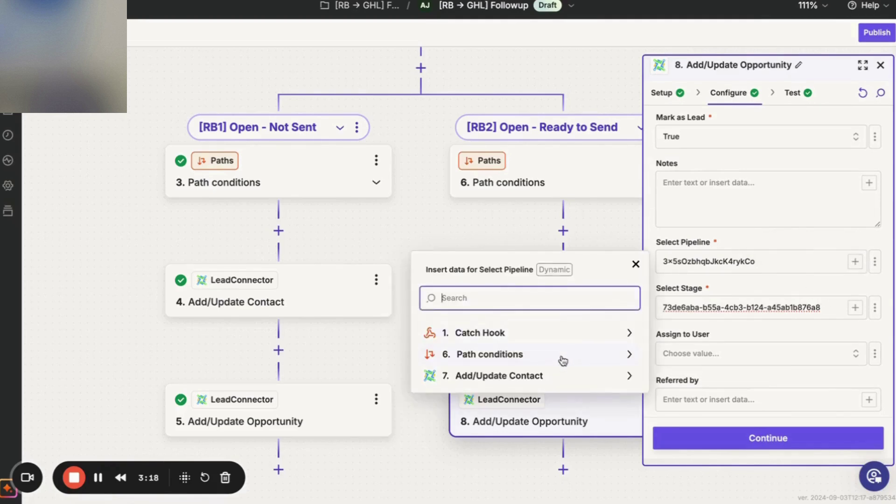
{"action": "left_click", "coordinate": [765, 255]}
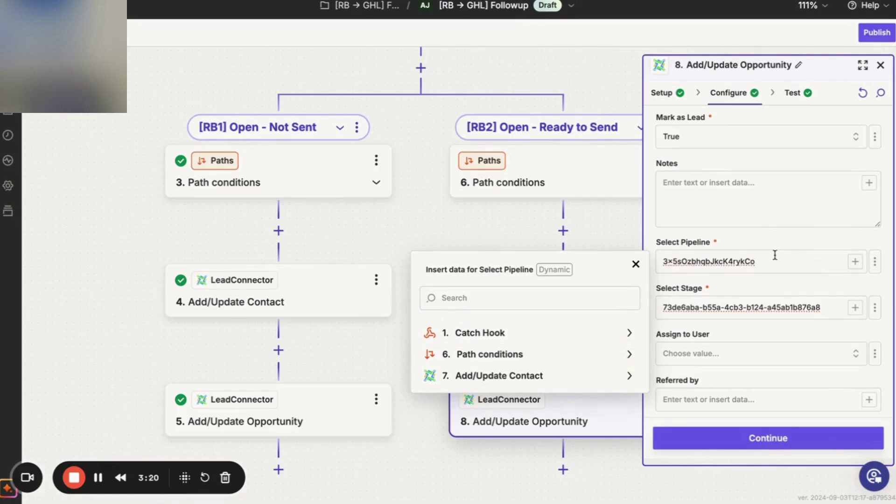
{"action": "key", "text": "BackSpace"}
{"action": "key", "text": "BackSpace"}
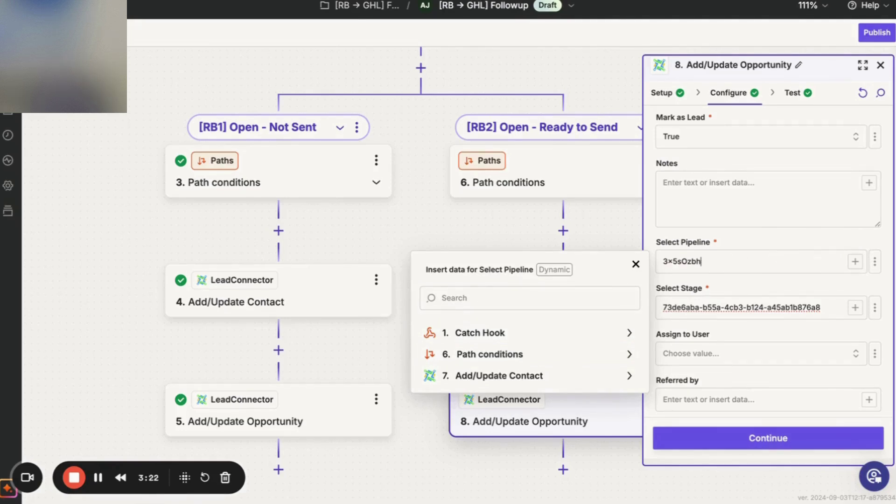
{"action": "key", "text": "BackSpace"}
{"action": "key", "text": "BackSpace"}
{"action": "left_click", "coordinate": [799, 250]}
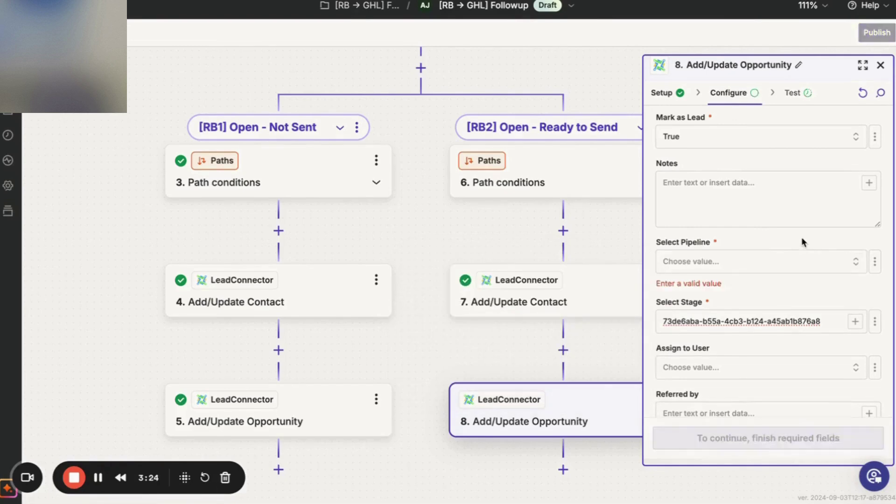
{"action": "left_click", "coordinate": [796, 270]}
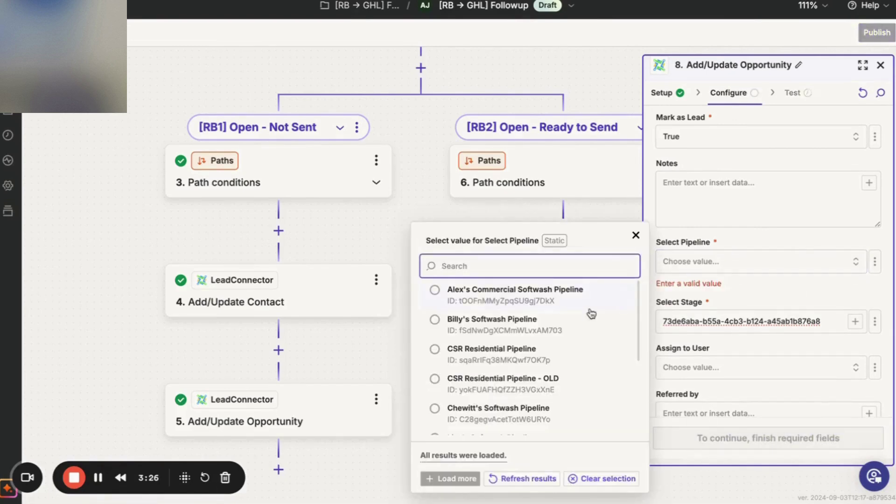
{"action": "scroll", "coordinate": [592, 312], "scroll_direction": "down", "scroll_amount": 5}
{"action": "left_click", "coordinate": [514, 414]}
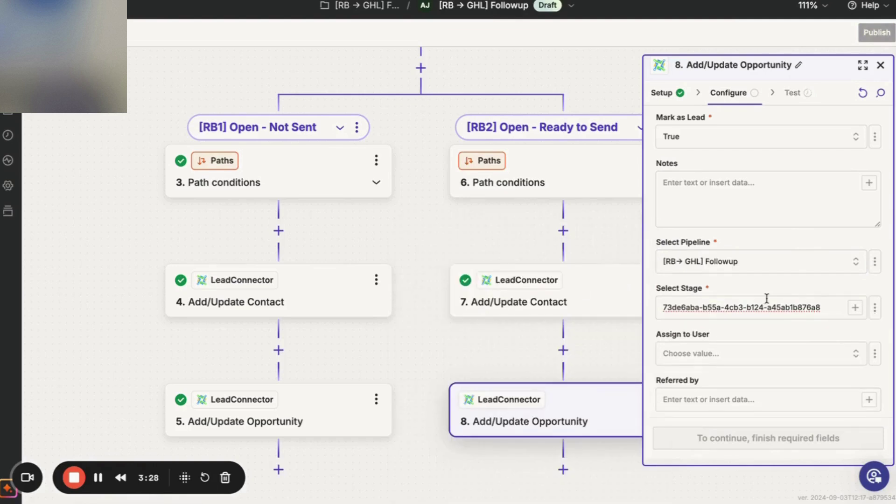
{"action": "triple_click", "coordinate": [838, 307]}
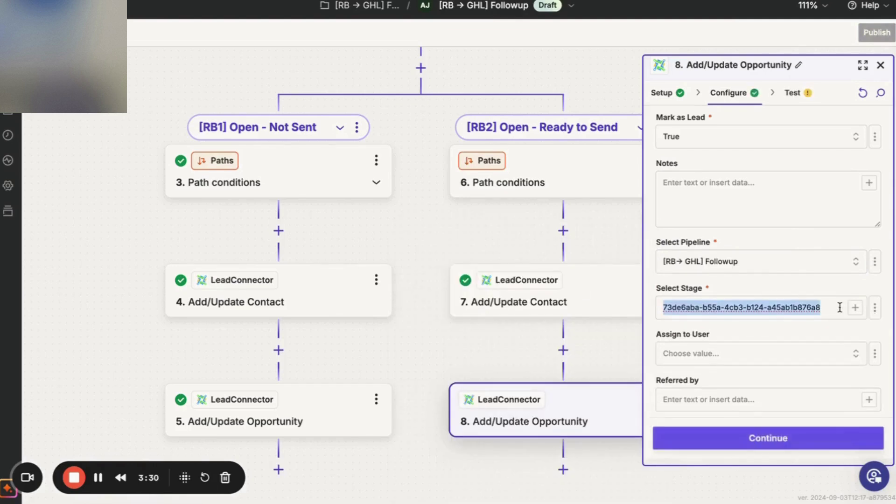
{"action": "key", "text": "BackSpace"}
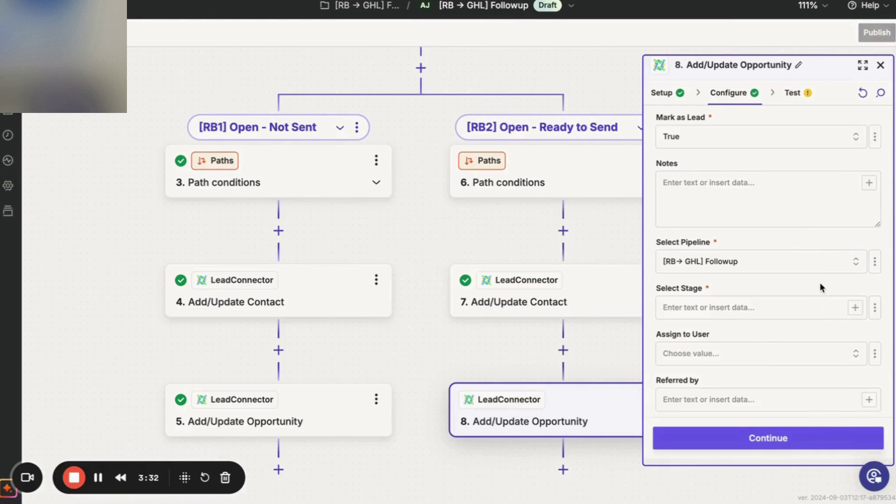
Keep the [RB→ GHL] Followup pipeline and set the stage statically to Open - Ready to Send.
{"action": "left_click", "coordinate": [859, 261]}
{"action": "scroll", "coordinate": [527, 388], "scroll_direction": "down", "scroll_amount": 5}
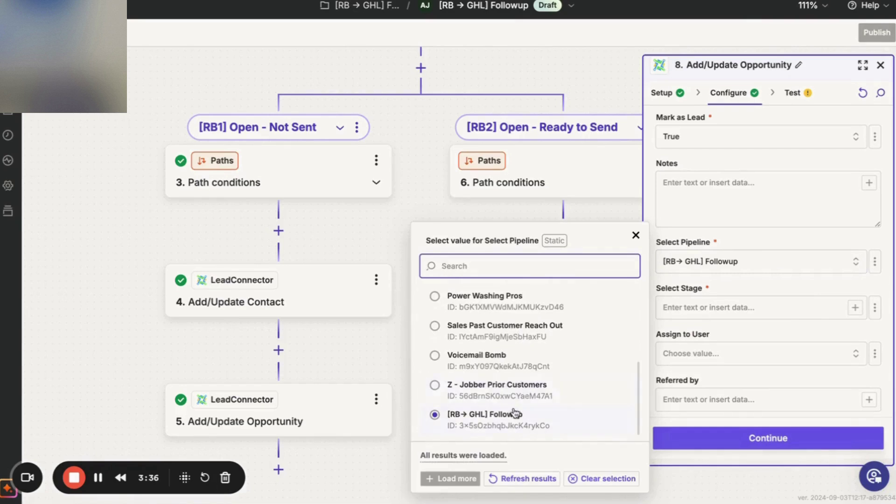
{"action": "left_click", "coordinate": [514, 413]}
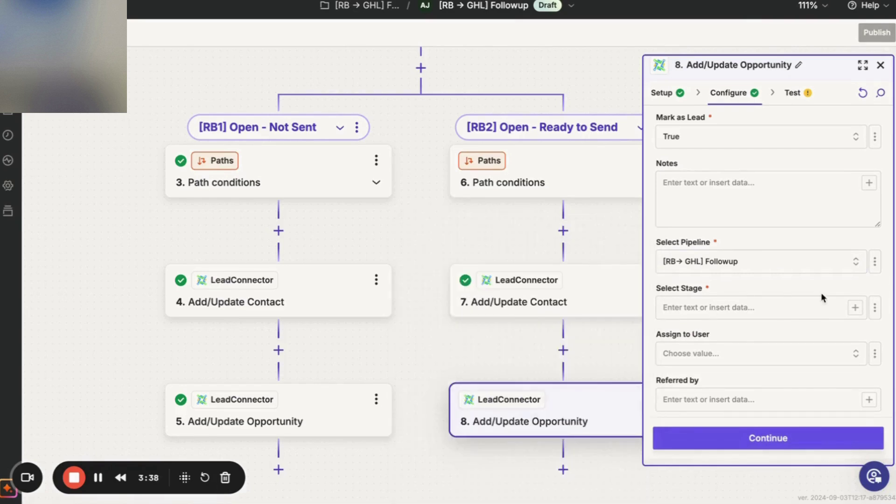
{"action": "left_click", "coordinate": [876, 308]}
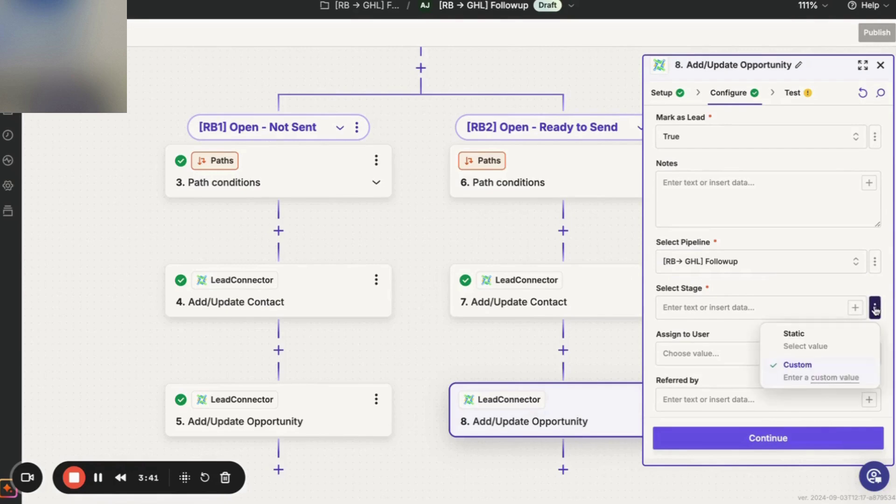
{"action": "left_click", "coordinate": [833, 338]}
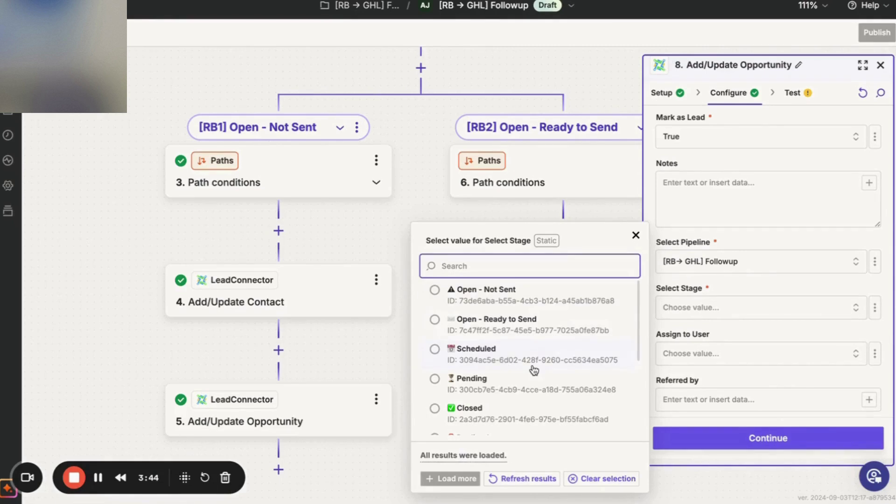
{"action": "left_click", "coordinate": [537, 320]}
Confirm the opportunity step's configuration and run a successful test to LeadConnector.
{"action": "scroll", "coordinate": [787, 333], "scroll_direction": "down", "scroll_amount": 15}
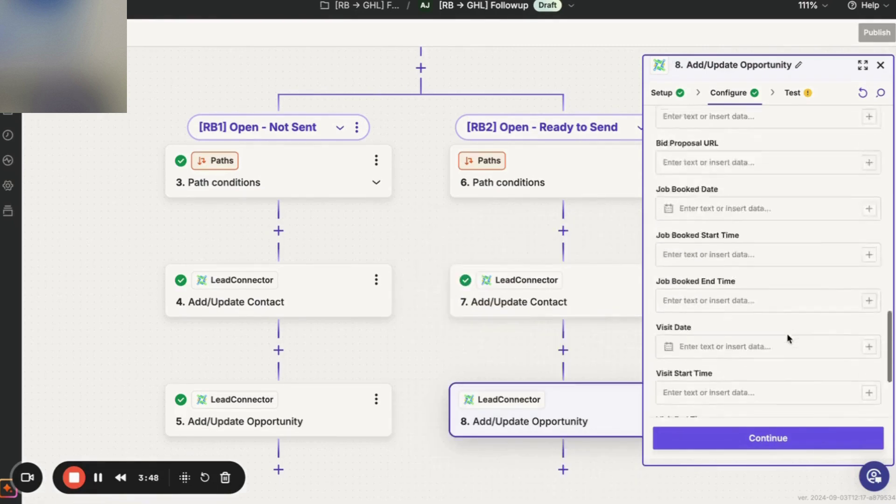
{"action": "left_click", "coordinate": [762, 446]}
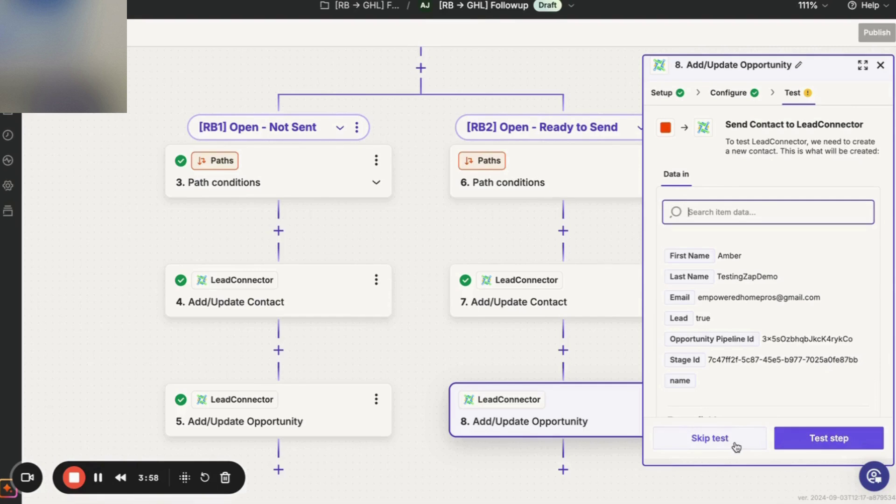
{"action": "left_click", "coordinate": [790, 441]}
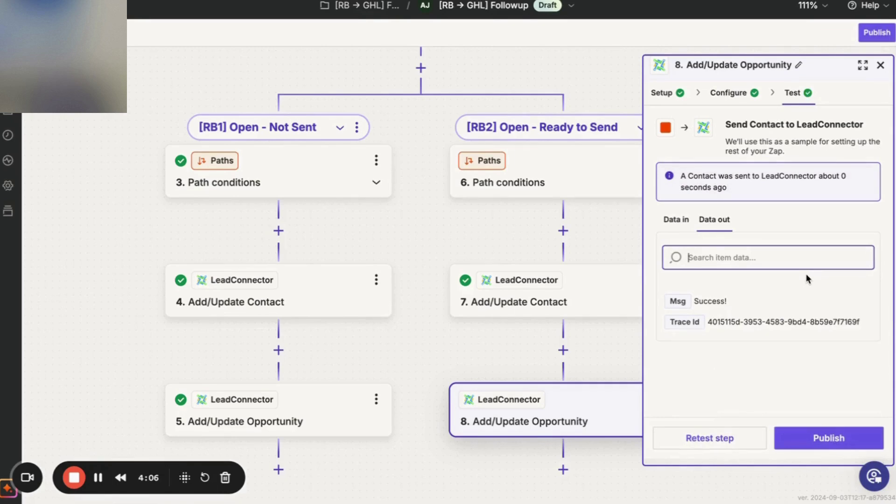
Replace the RB2 path condition value 'Open' with the status name copied from RoofBid and retest.
{"action": "left_click", "coordinate": [553, 169]}
{"action": "left_click", "coordinate": [700, 265]}
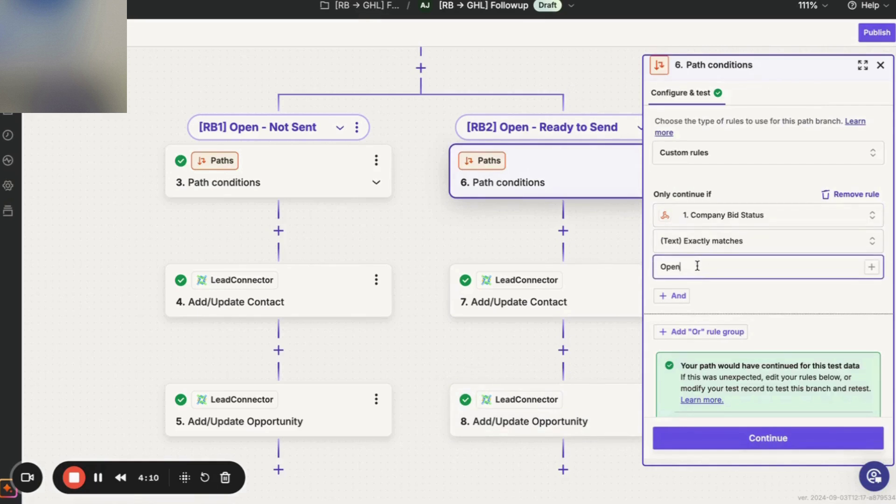
{"action": "double_click", "coordinate": [698, 263]}
{"action": "left_click", "coordinate": [299, 1]}
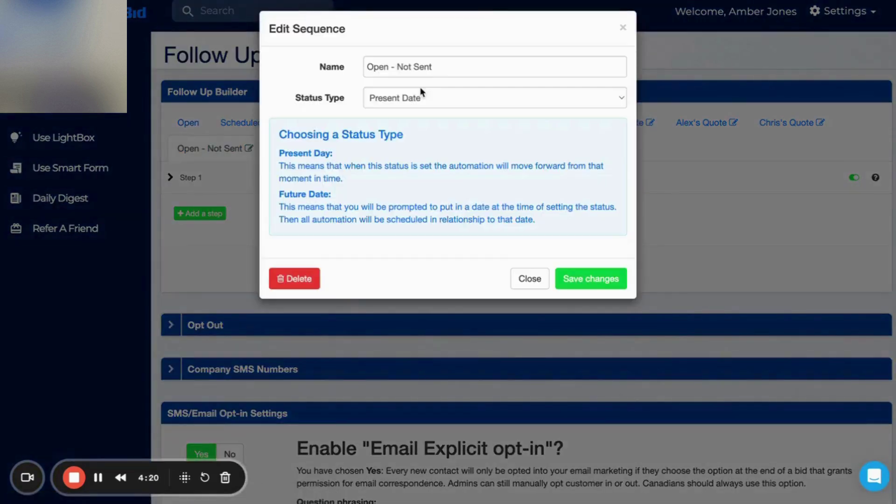
{"action": "triple_click", "coordinate": [439, 63]}
{"action": "key", "text": "ctrl+c"}
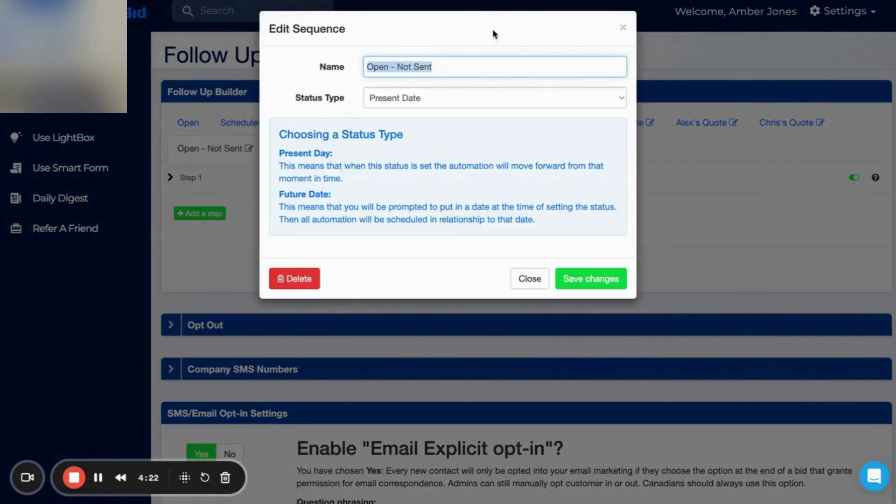
{"action": "key", "text": "ctrl+Tab"}
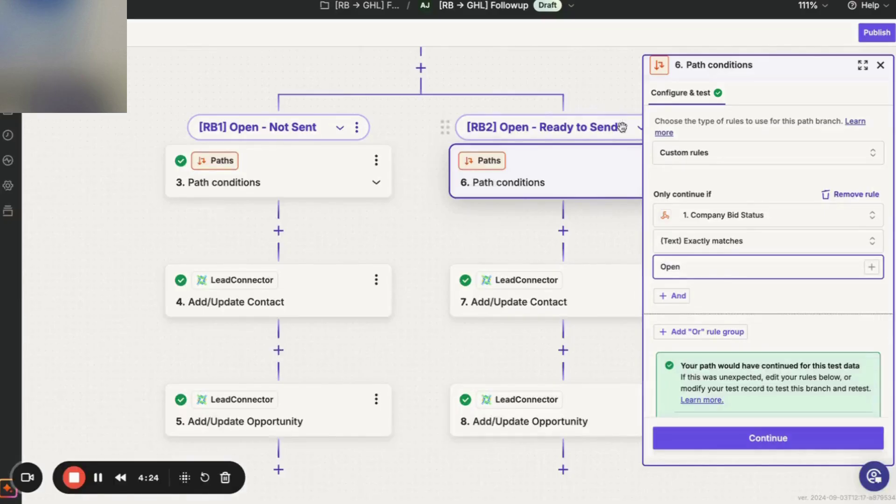
{"action": "key", "text": "ctrl+a"}
{"action": "key", "text": "ctrl+v"}
{"action": "left_click", "coordinate": [753, 285]}
{"action": "left_click", "coordinate": [738, 438]}
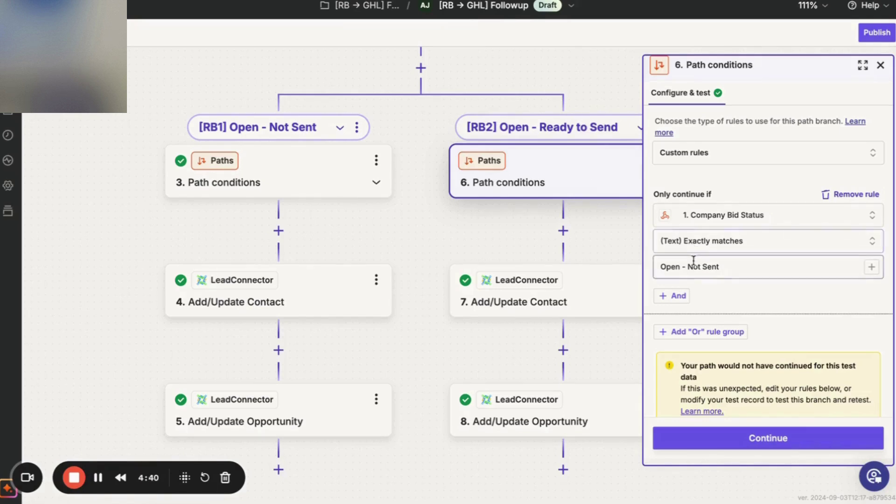
Change the condition value to 'Open - Ready to Send' and recheck the path.
{"action": "left_click", "coordinate": [728, 263]}
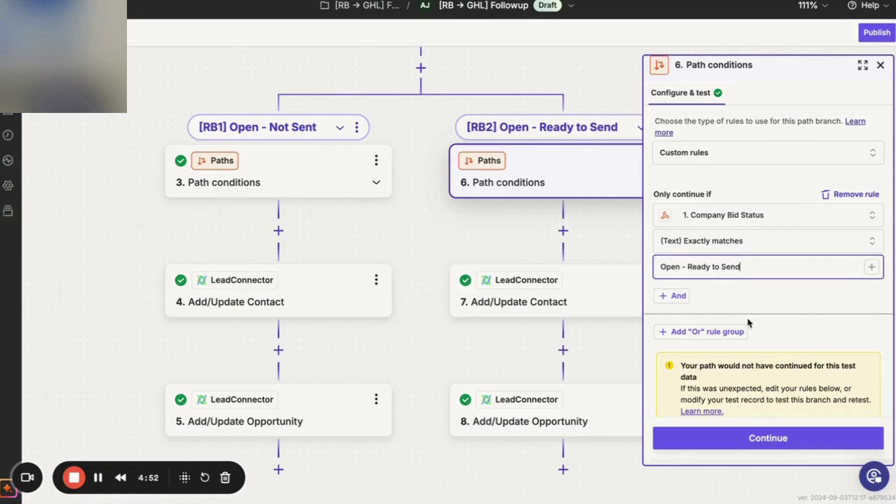
{"action": "left_click", "coordinate": [749, 298]}
{"action": "left_click", "coordinate": [751, 438]}
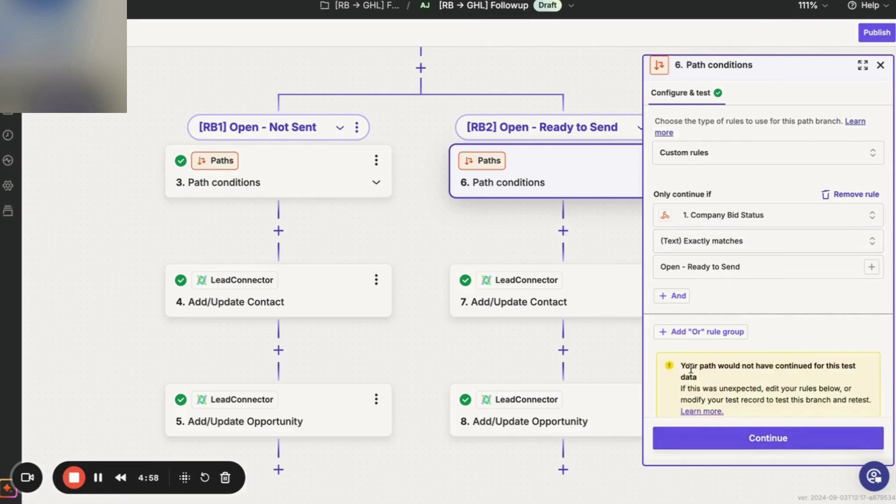
Step through the [RB2] path conditions and contact mappings, then test the contact step.
{"action": "scroll", "coordinate": [522, 166], "scroll_direction": "up", "scroll_amount": 5}
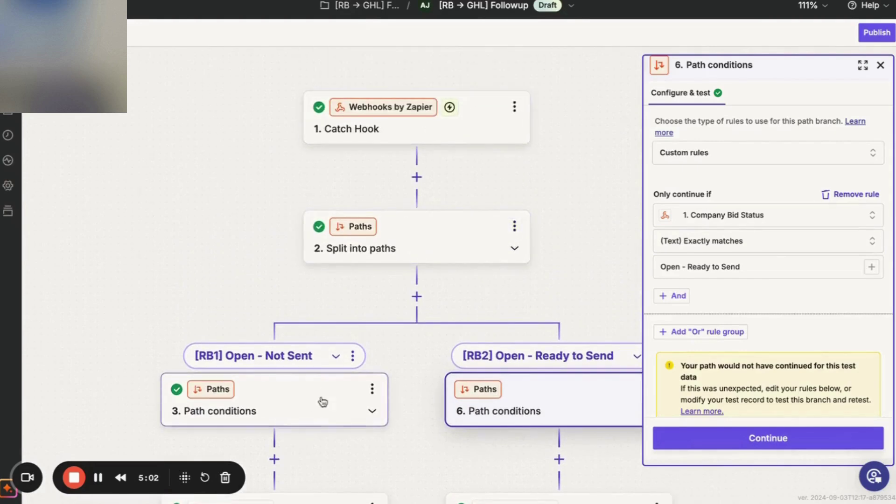
{"action": "scroll", "coordinate": [806, 363], "scroll_direction": "down", "scroll_amount": 3}
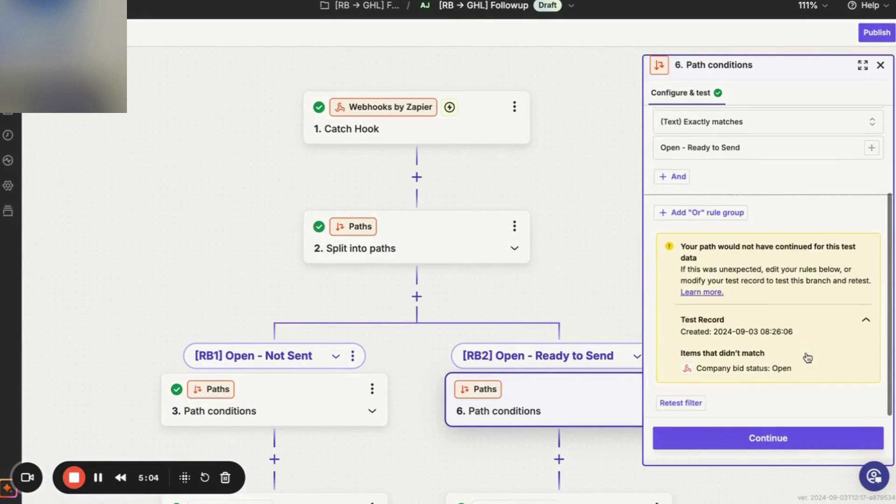
{"action": "left_click", "coordinate": [786, 444]}
{"action": "left_click", "coordinate": [786, 444]}
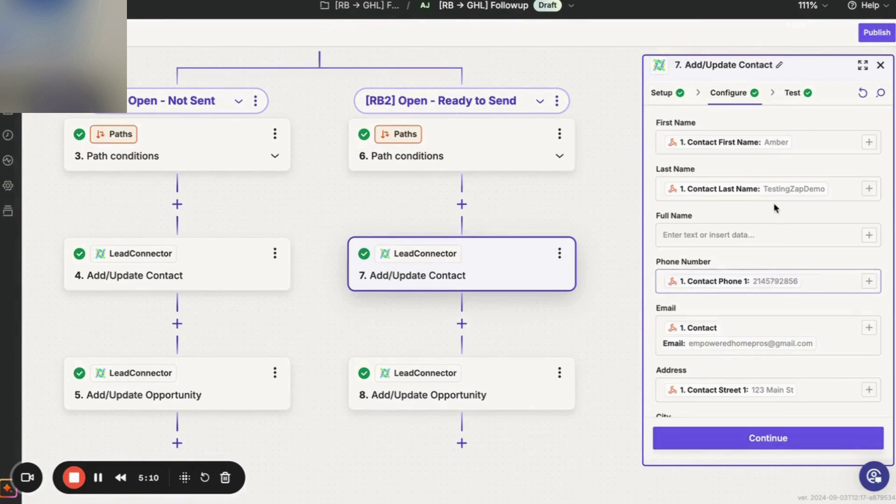
{"action": "scroll", "coordinate": [775, 203], "scroll_direction": "down", "scroll_amount": 8}
{"action": "scroll", "coordinate": [774, 201], "scroll_direction": "down", "scroll_amount": 15}
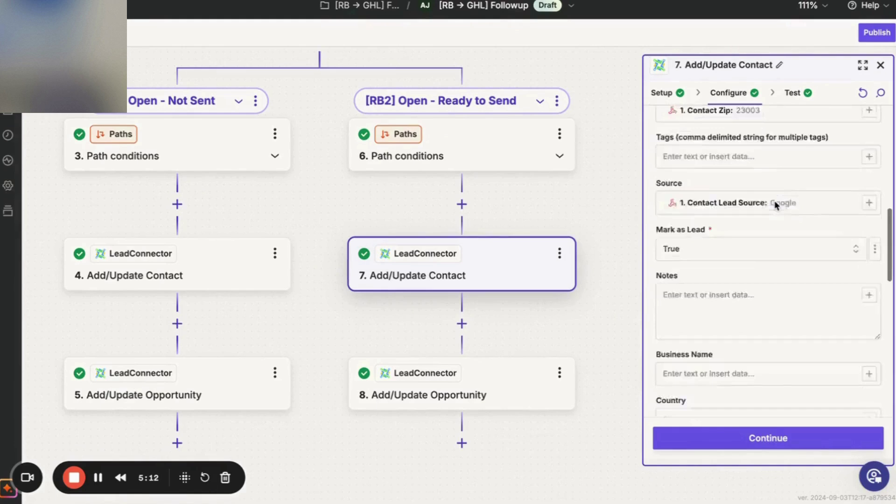
{"action": "left_click", "coordinate": [773, 438]}
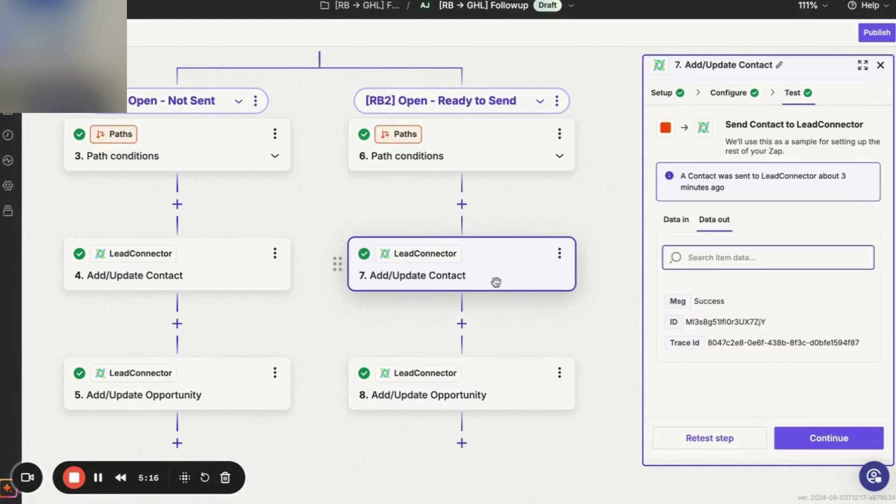
Confirm the [RB2] opportunity step's pipeline and Open - Ready to Send stage, and test it.
{"action": "left_click", "coordinate": [794, 443]}
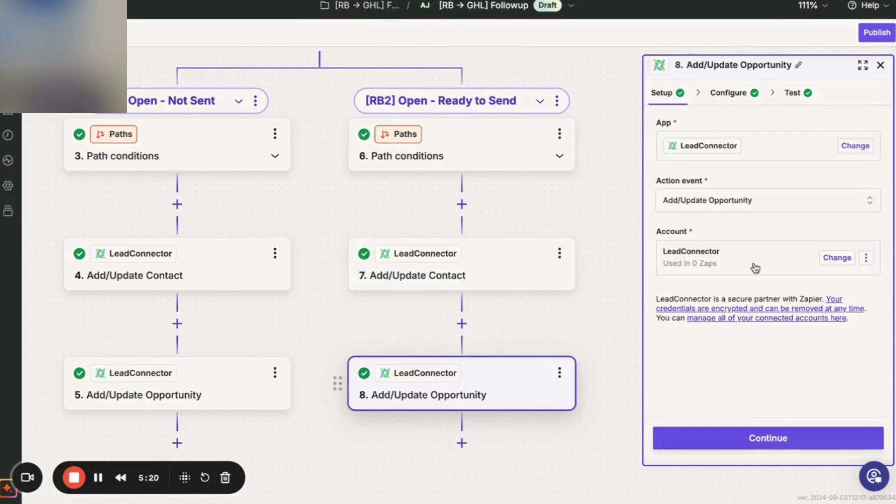
{"action": "left_click", "coordinate": [773, 435]}
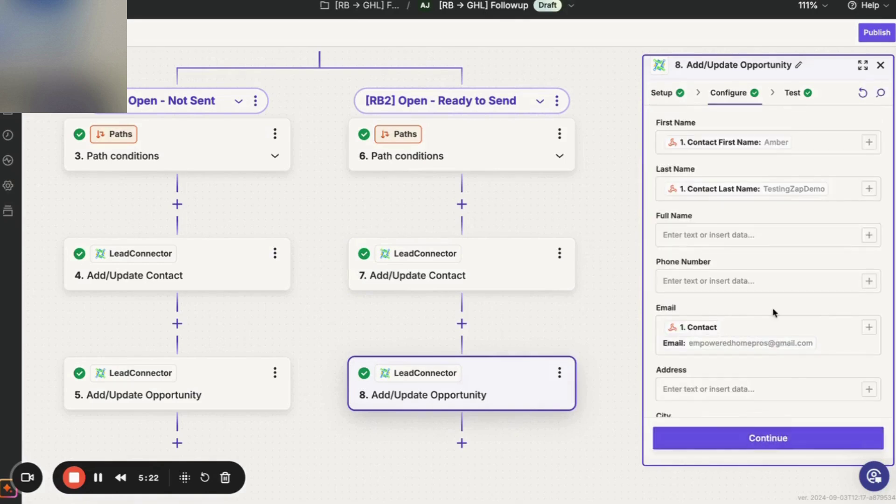
{"action": "scroll", "coordinate": [763, 376], "scroll_direction": "down", "scroll_amount": 9}
{"action": "scroll", "coordinate": [763, 373], "scroll_direction": "down", "scroll_amount": 4}
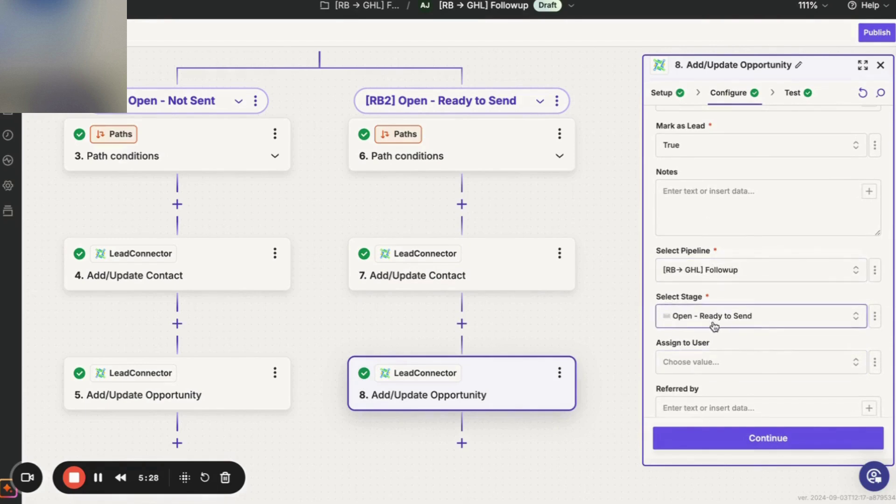
{"action": "left_click", "coordinate": [789, 441]}
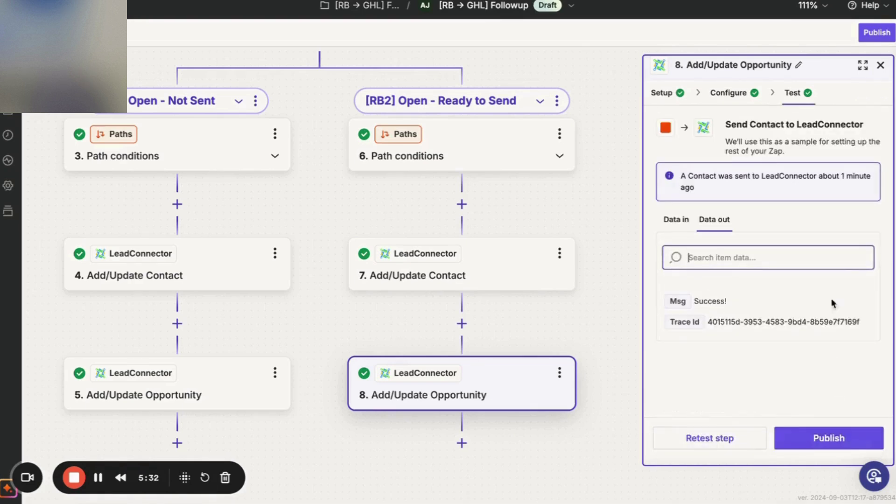
Duplicate the [RB2] Open - Ready to Send path into a new Copy 1 path.
{"action": "left_click", "coordinate": [632, 448]}
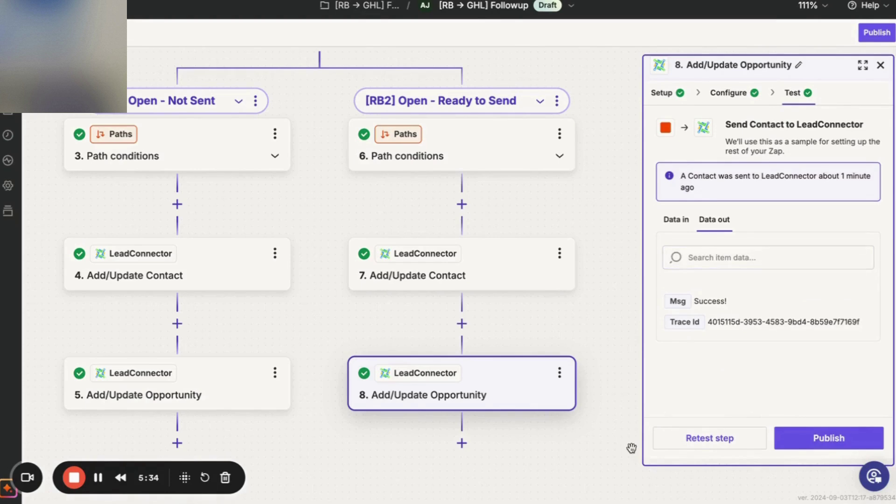
{"action": "left_click", "coordinate": [881, 64]}
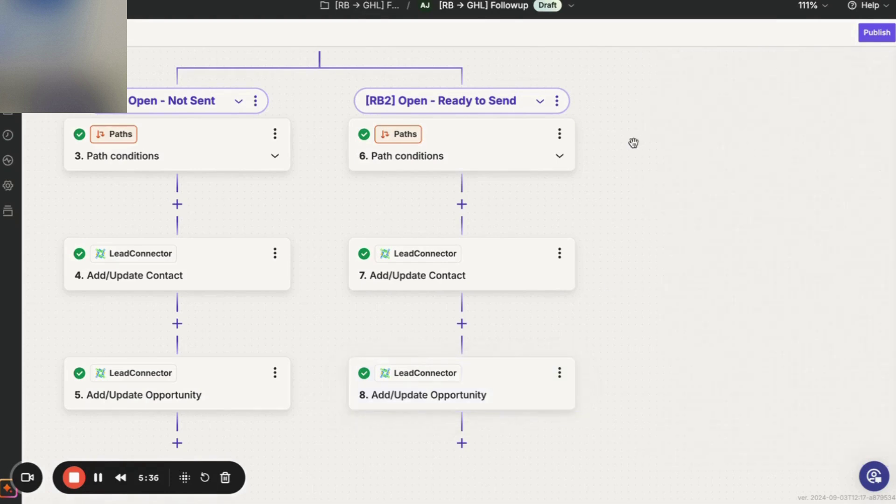
{"action": "left_click", "coordinate": [555, 101]}
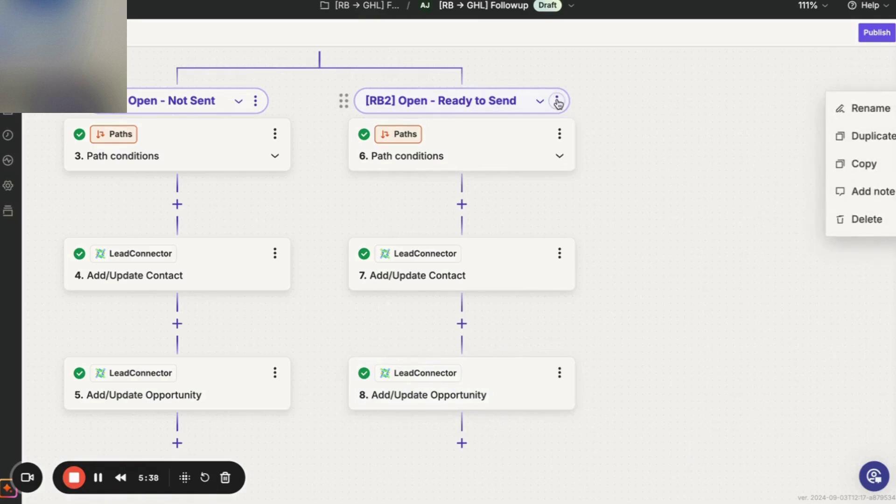
{"action": "left_click", "coordinate": [723, 154]}
{"action": "left_click", "coordinate": [556, 103]}
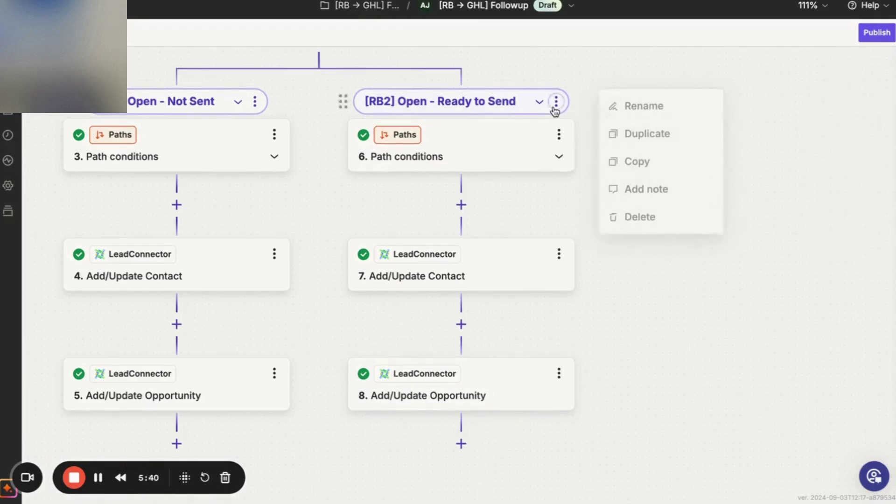
{"action": "left_click", "coordinate": [633, 150]}
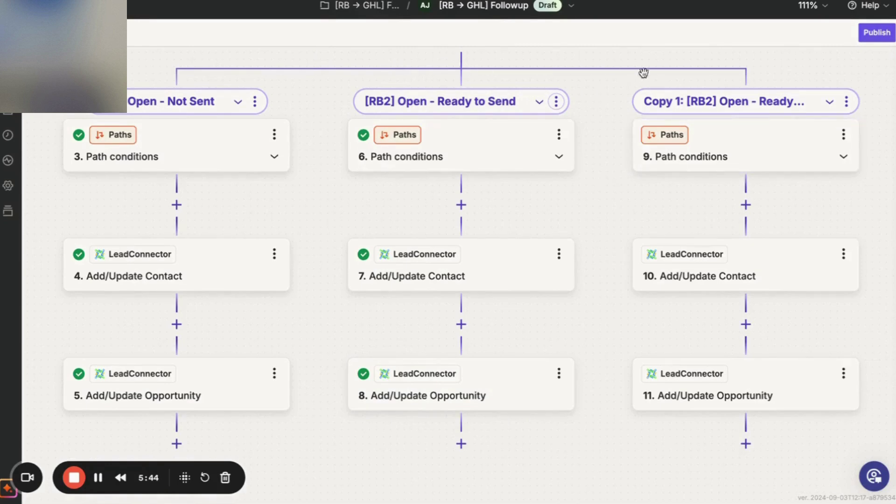
Select the stage name Scheduled in the pipeline checklist document.
{"action": "key", "text": "super+Tab"}
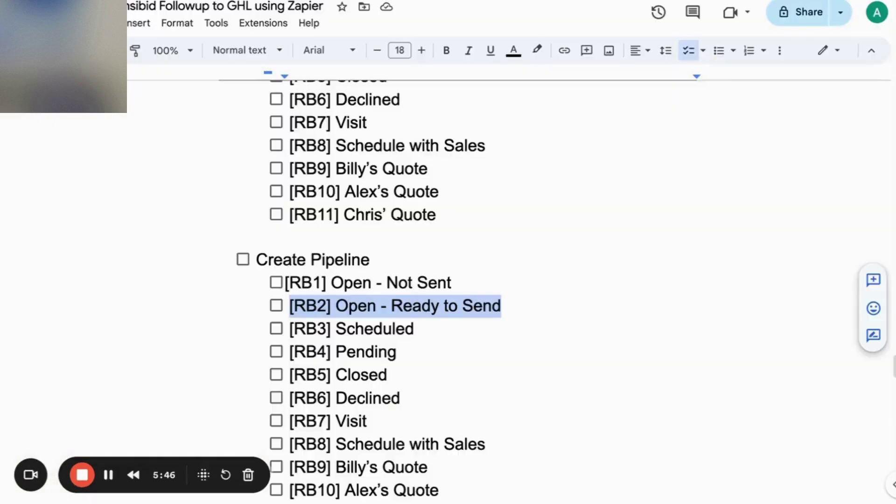
{"action": "left_click_drag", "start_coordinate": [412, 330], "coordinate": [332, 331]}
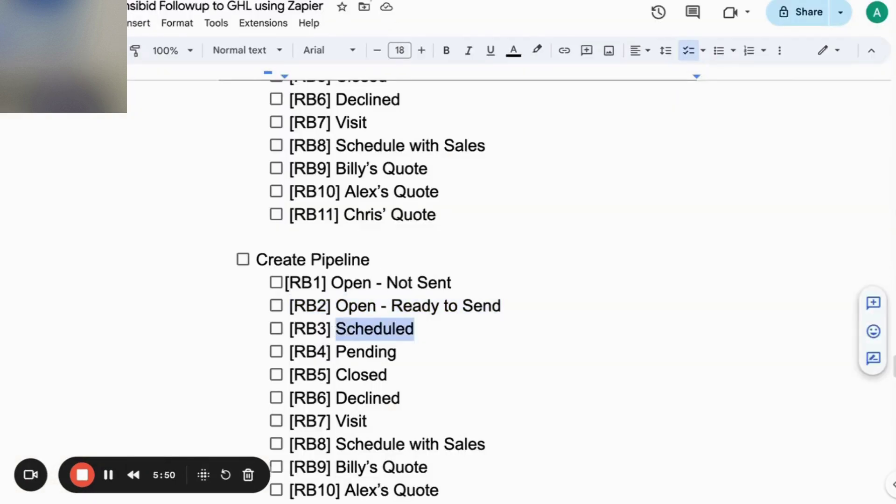
{"action": "key", "text": "super+Tab"}
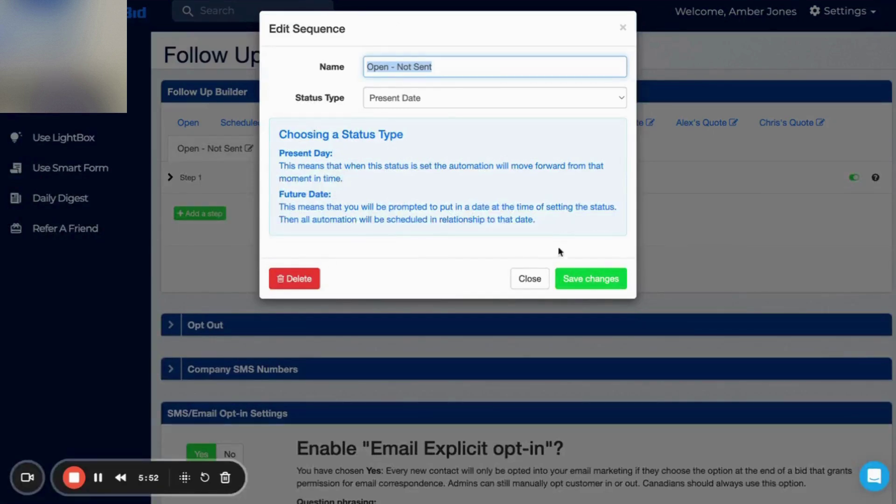
Close RoofBid's Edit Sequence dialog without saving and go back to the Zapier zap.
{"action": "left_click", "coordinate": [536, 284]}
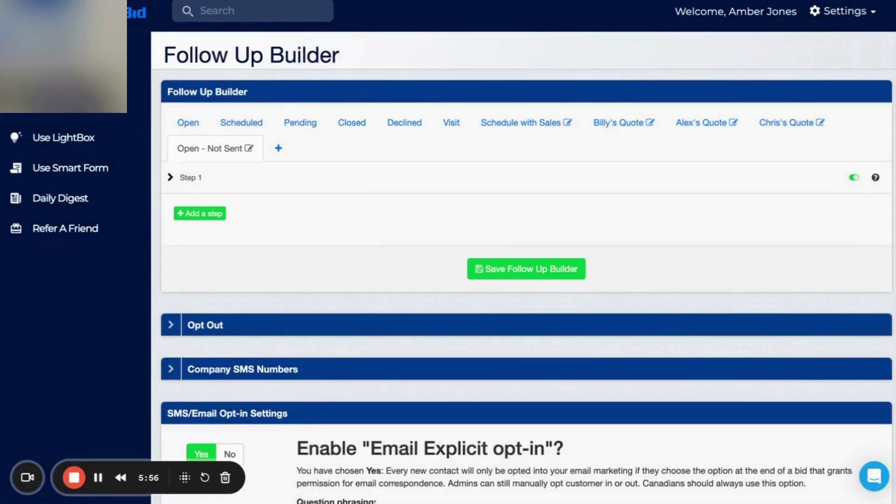
{"action": "left_click", "coordinate": [360, 1]}
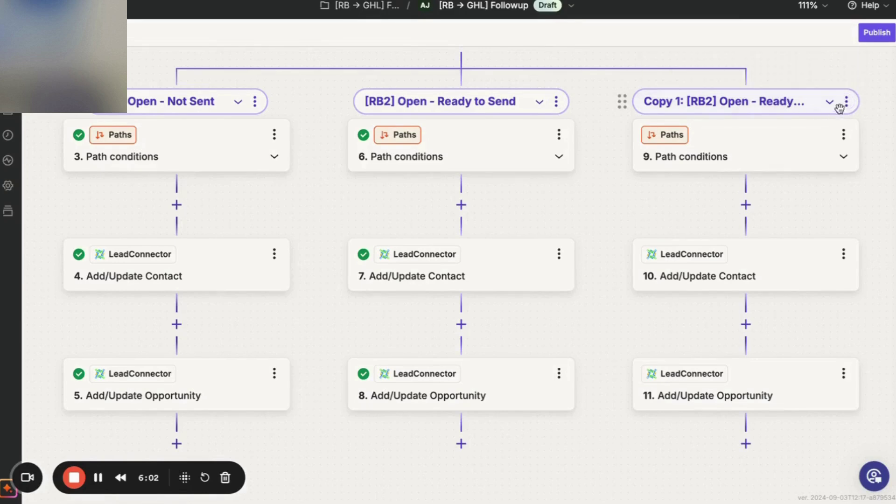
Rename the Copy 1 path to '[RB3] Scheduled', copying the name from the checklist document.
{"action": "left_click", "coordinate": [846, 101]}
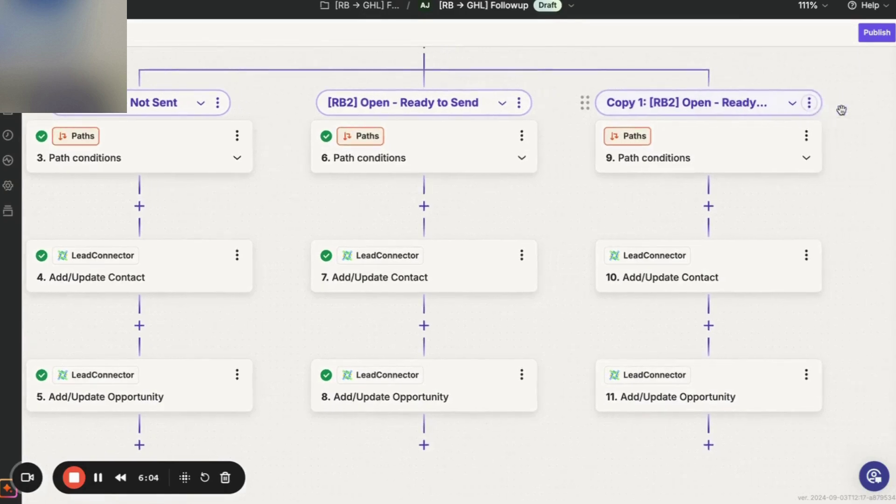
{"action": "left_click", "coordinate": [776, 104]}
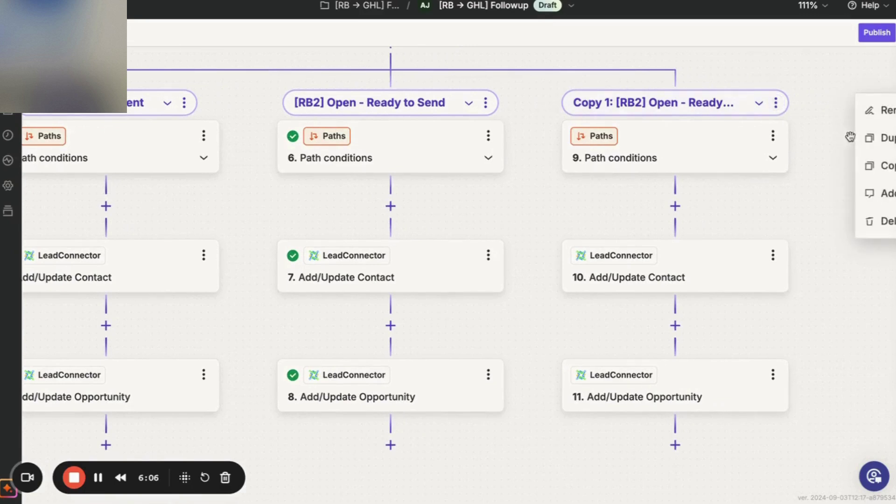
{"action": "left_click", "coordinate": [871, 114]}
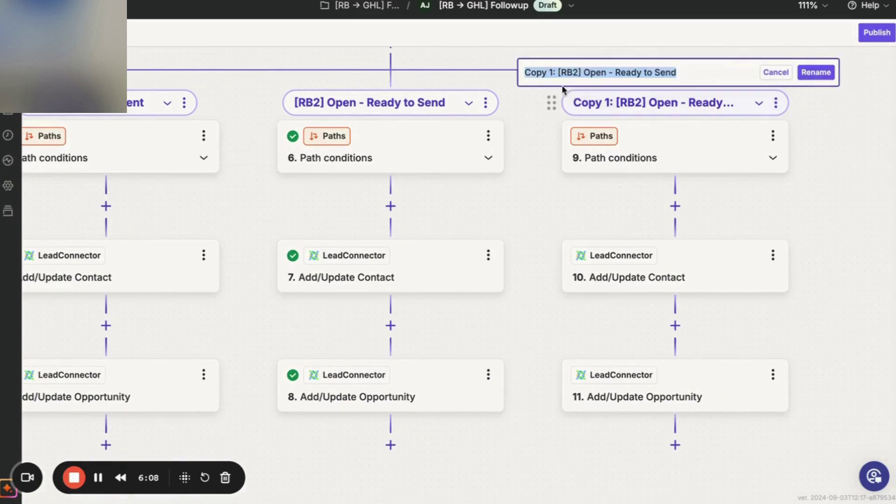
{"action": "left_click", "coordinate": [558, 74]}
{"action": "key", "text": "shift+End"}
{"action": "key", "text": "BackSpace"}
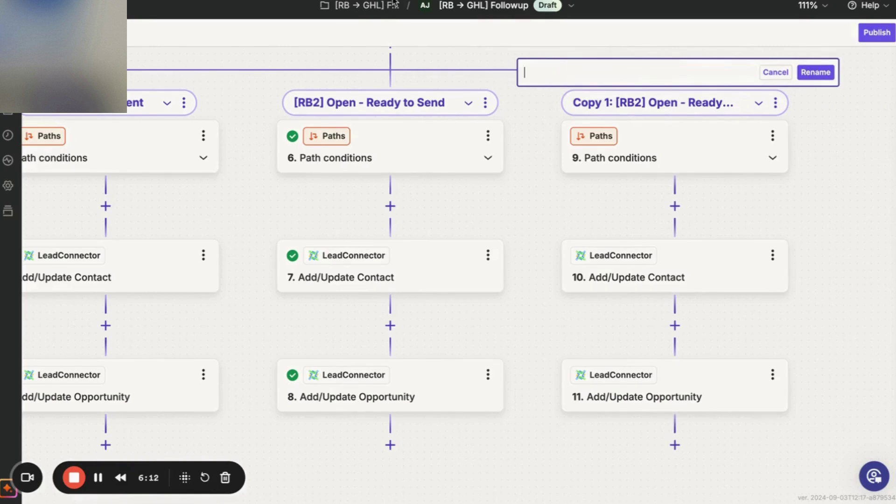
{"action": "key", "text": "alt+Tab"}
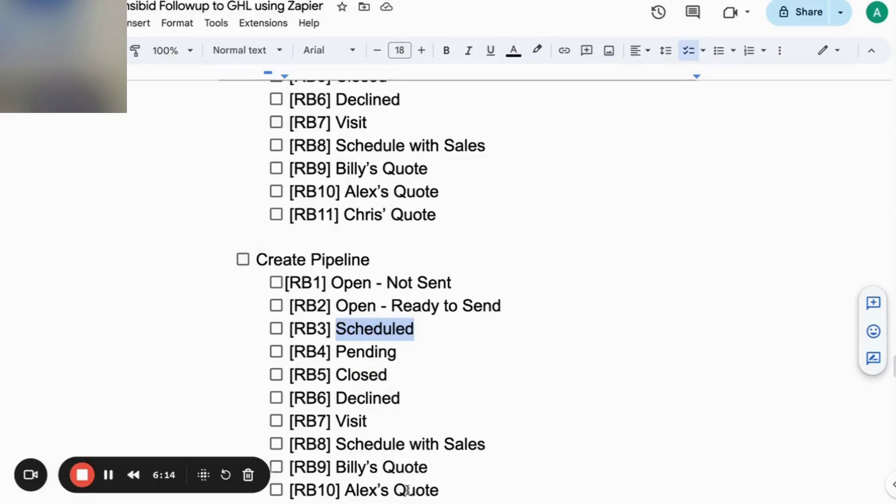
{"action": "left_click", "coordinate": [400, 333]}
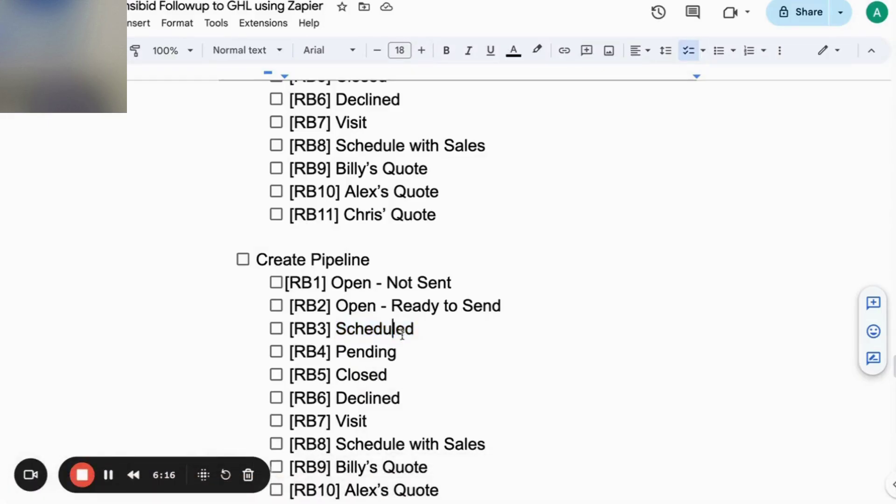
{"action": "left_click_drag", "start_coordinate": [417, 332], "coordinate": [293, 328]}
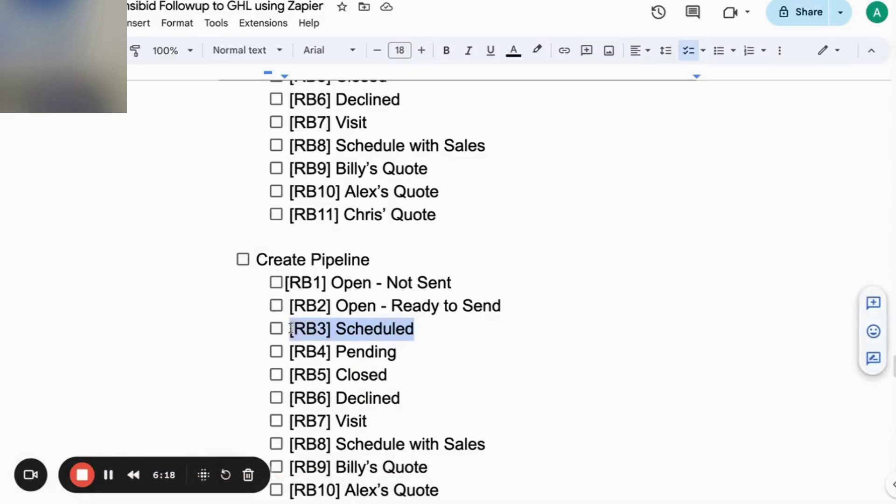
{"action": "key", "text": "ctrl+c"}
{"action": "key", "text": "alt+Tab"}
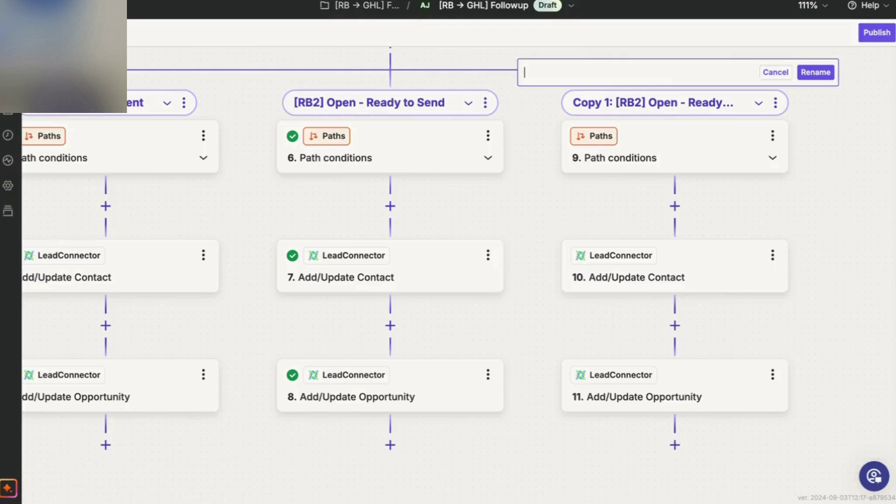
{"action": "key", "text": "ctrl+v"}
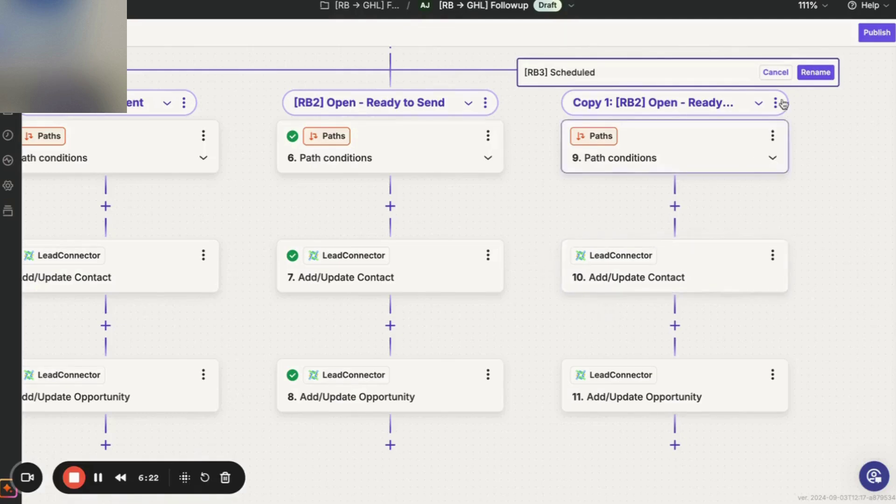
{"action": "left_click", "coordinate": [815, 72]}
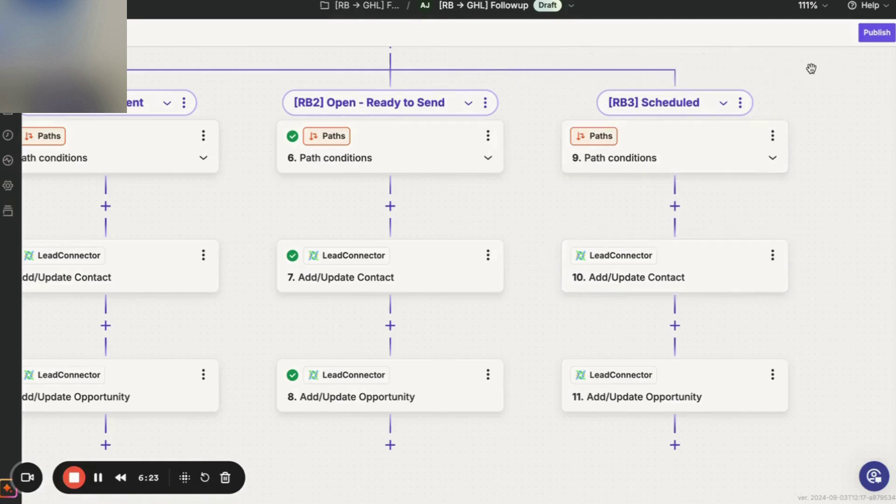
Set the [RB3] path condition to Company Bid Status exactly matching Scheduled.
{"action": "left_click", "coordinate": [720, 158]}
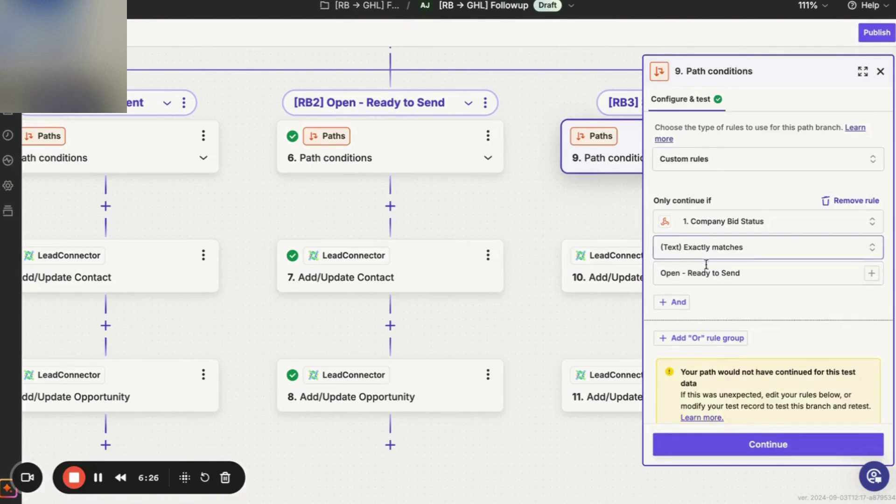
{"action": "left_click", "coordinate": [716, 273]}
{"action": "key", "text": "ctrl+a"}
{"action": "type", "text": "S"}
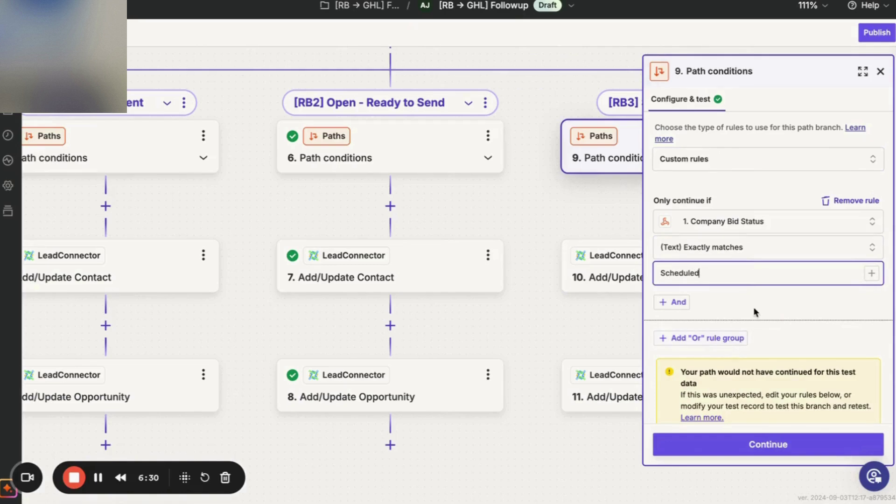
{"action": "scroll", "coordinate": [735, 348], "scroll_direction": "down", "scroll_amount": 2}
{"action": "left_click", "coordinate": [745, 448]}
{"action": "left_click", "coordinate": [746, 449]}
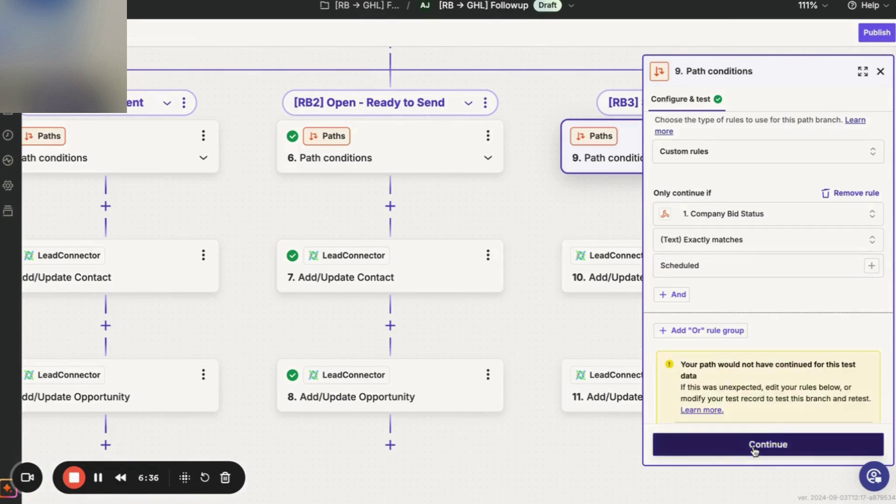
Confirm the [RB3] contact step's mappings and get a successful test.
{"action": "left_click", "coordinate": [754, 449]}
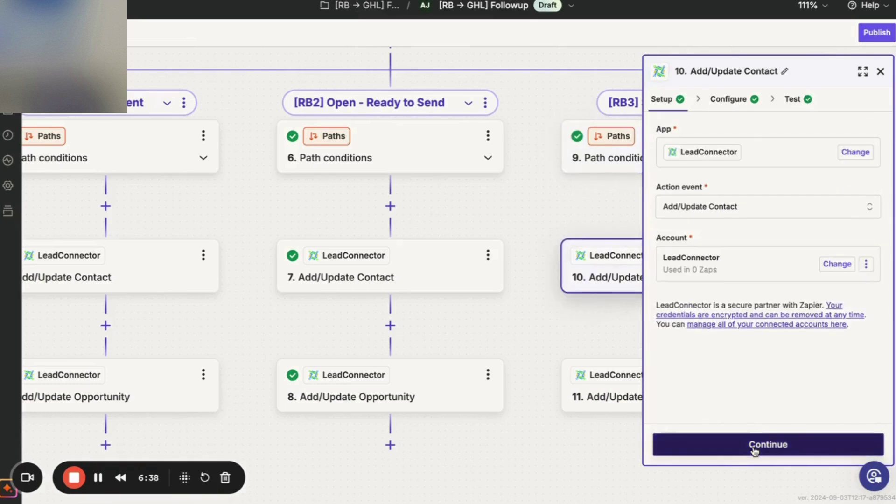
{"action": "left_click", "coordinate": [755, 449]}
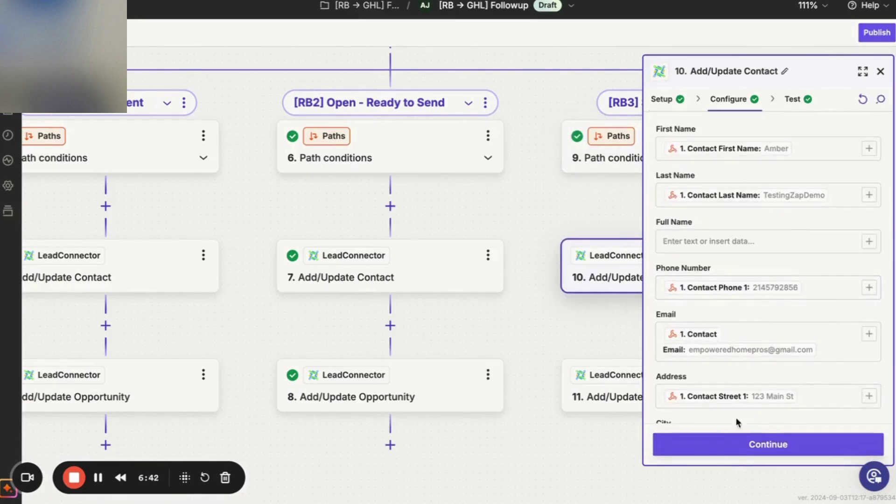
{"action": "left_click", "coordinate": [745, 447]}
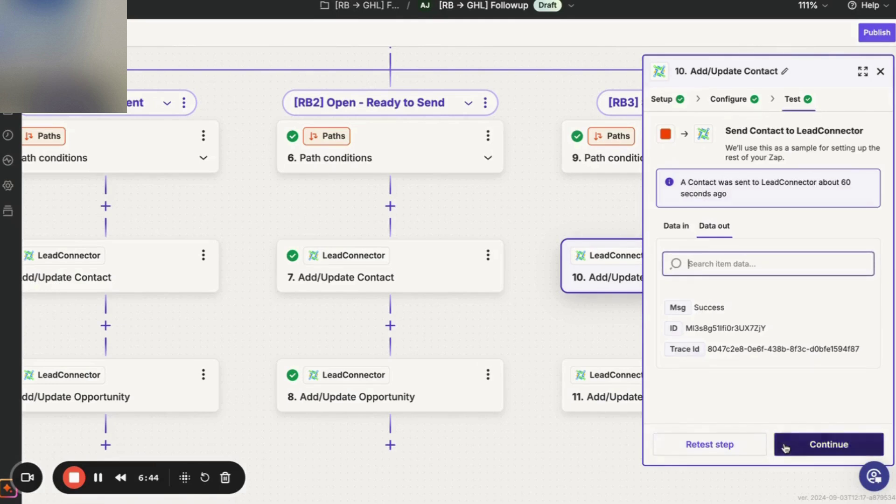
{"action": "left_click", "coordinate": [788, 447]}
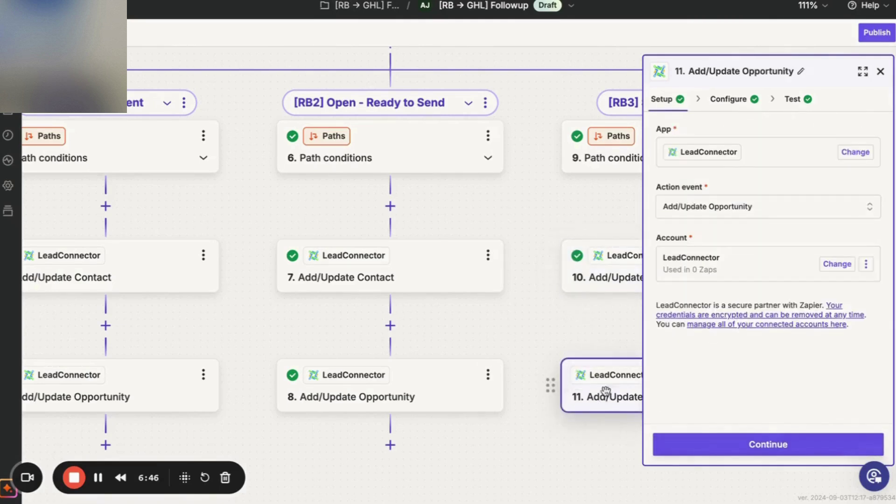
Clear the old pipeline and stage IDs in the [RB3] opportunity step.
{"action": "left_click", "coordinate": [740, 443]}
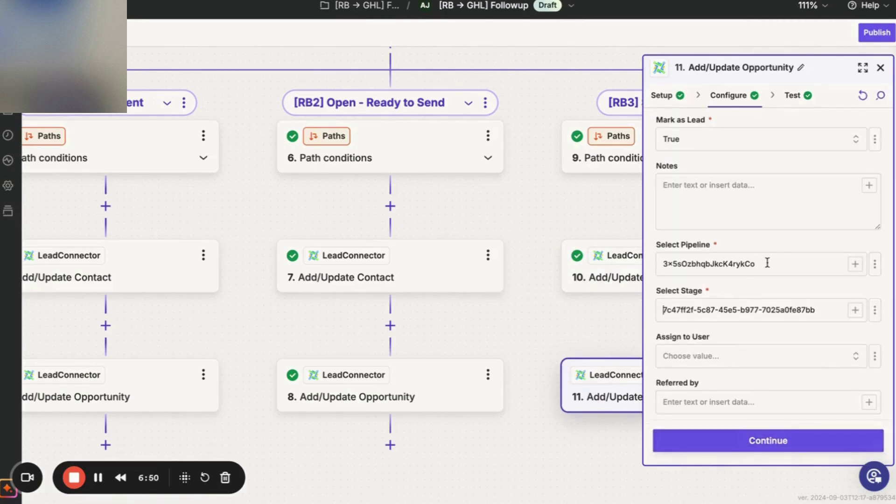
{"action": "left_click", "coordinate": [766, 263]}
{"action": "key", "text": "ctrl+a"}
{"action": "key", "text": "BackSpace"}
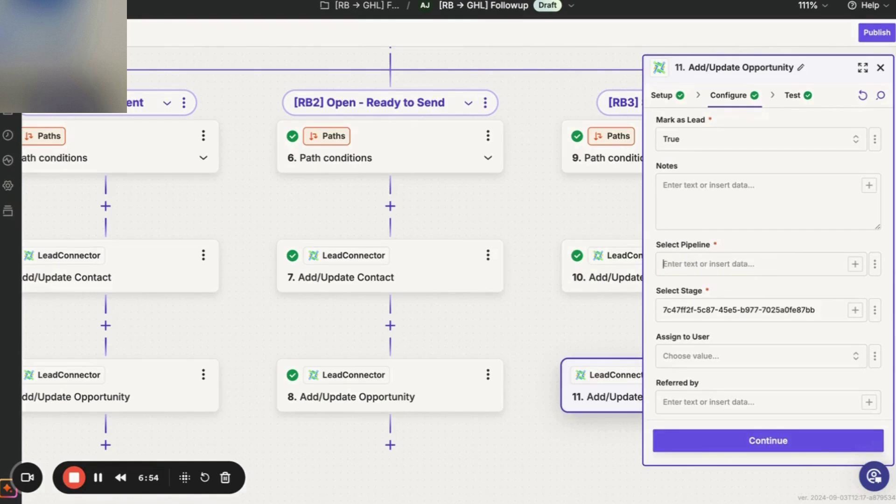
{"action": "left_click_drag", "start_coordinate": [803, 314], "coordinate": [664, 312]}
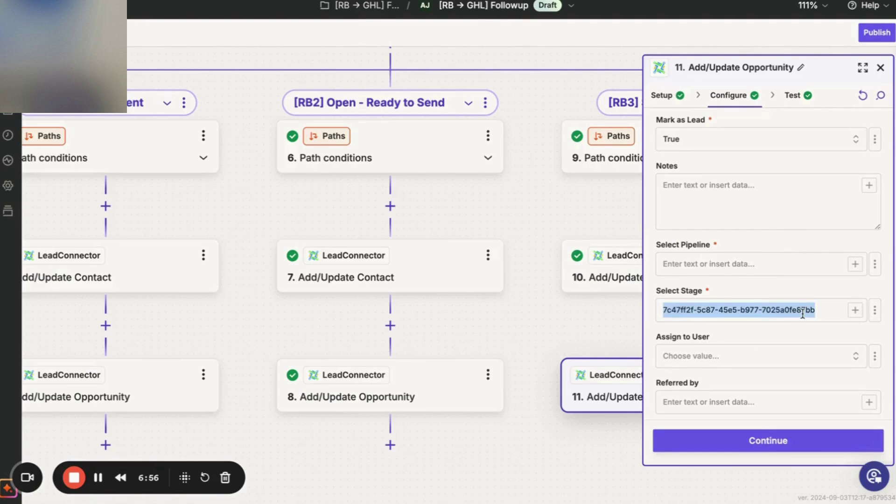
{"action": "key", "text": "BackSpace"}
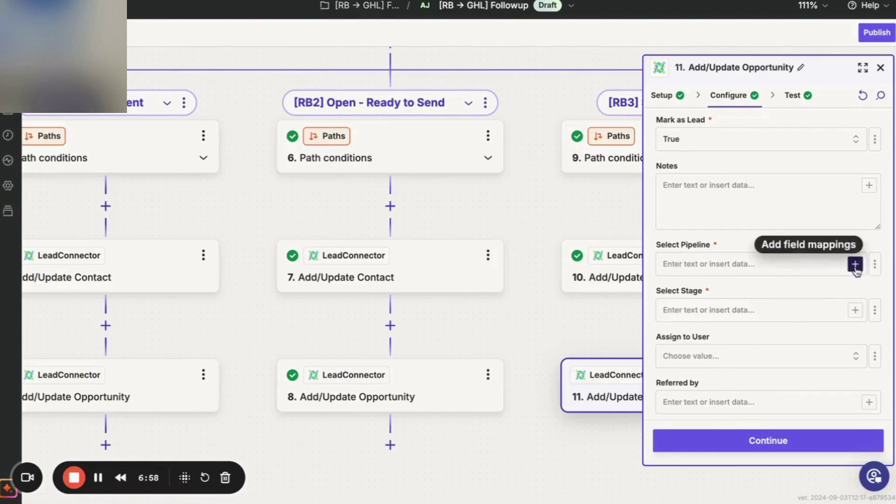
Set the pipeline to static [RB→ GHL] Followup and the stage to Scheduled.
{"action": "left_click", "coordinate": [855, 264]}
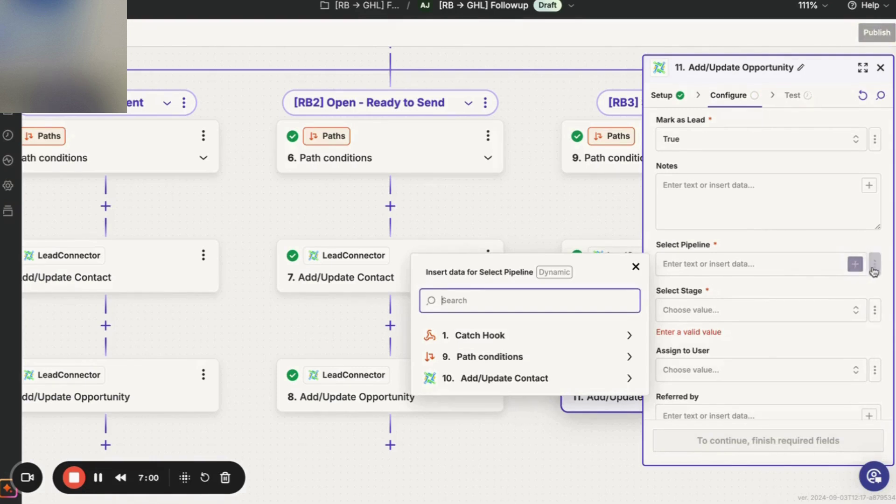
{"action": "left_click", "coordinate": [874, 265]}
{"action": "left_click", "coordinate": [827, 301]}
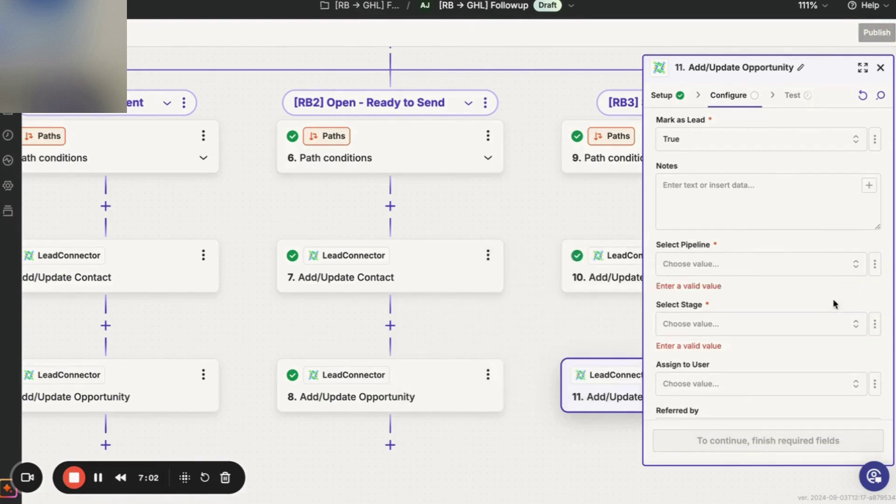
{"action": "left_click", "coordinate": [851, 267]}
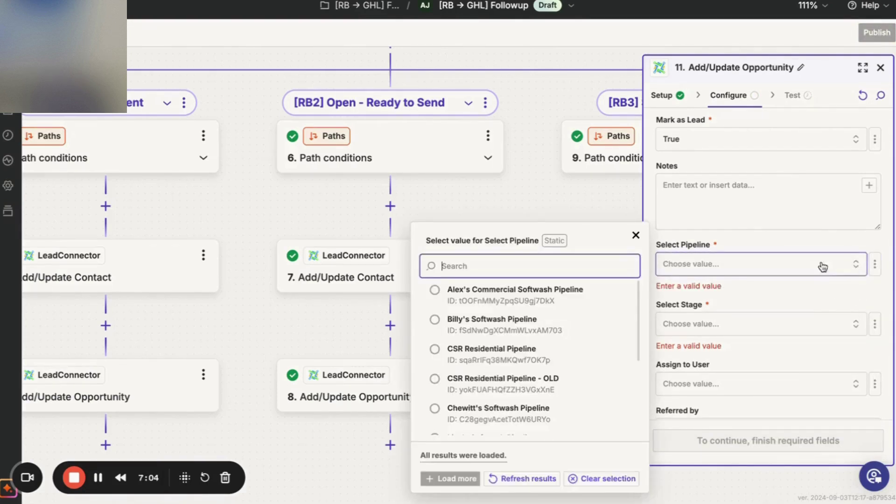
{"action": "scroll", "coordinate": [543, 379], "scroll_direction": "down", "scroll_amount": 10}
{"action": "left_click", "coordinate": [485, 414]}
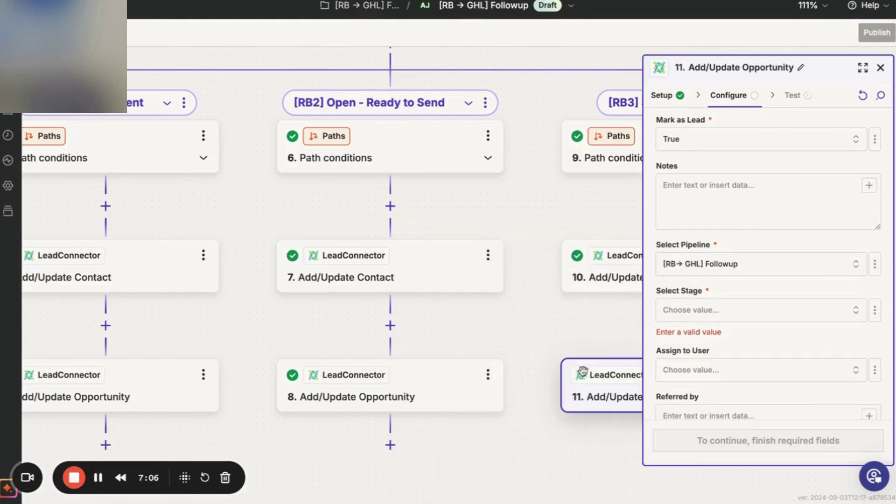
{"action": "left_click", "coordinate": [855, 313]}
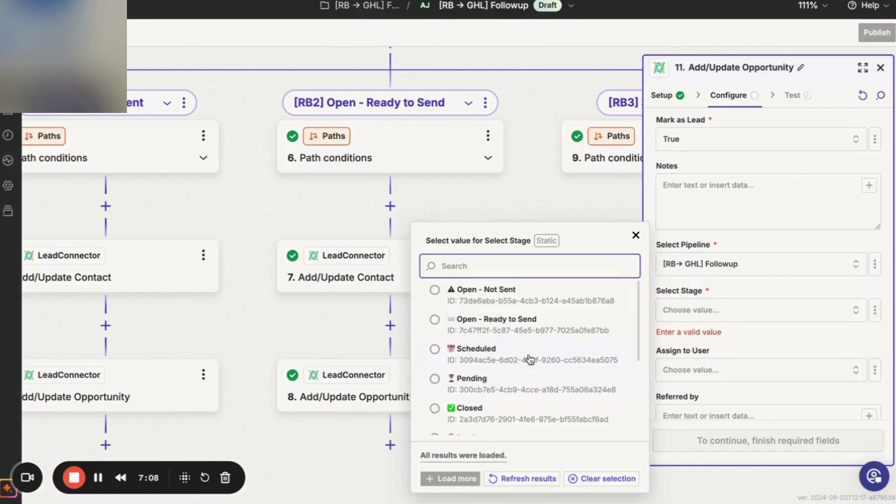
{"action": "left_click", "coordinate": [531, 359]}
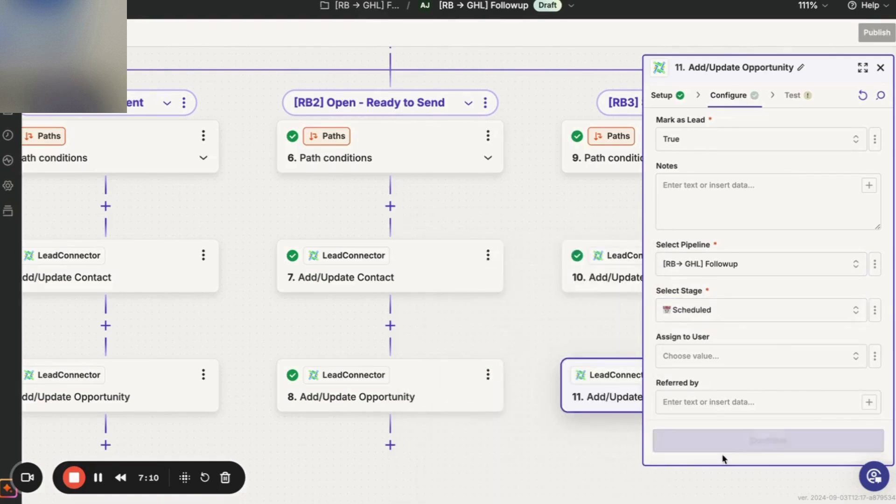
Skip the opportunity step's test and close the panel to review the flow.
{"action": "left_click", "coordinate": [791, 444]}
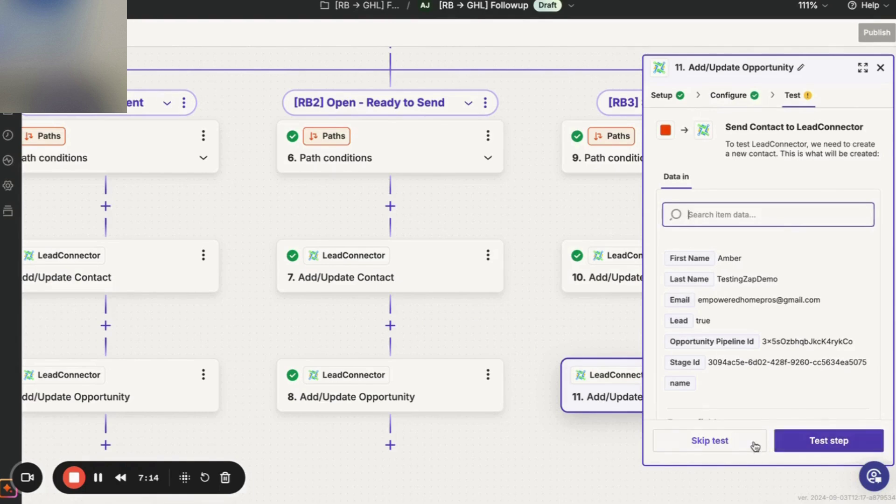
{"action": "left_click", "coordinate": [738, 443]}
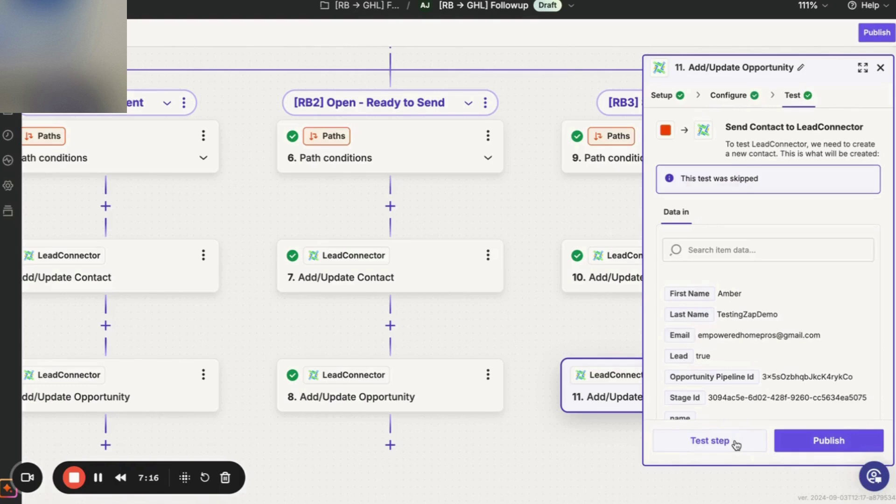
{"action": "left_click", "coordinate": [879, 67]}
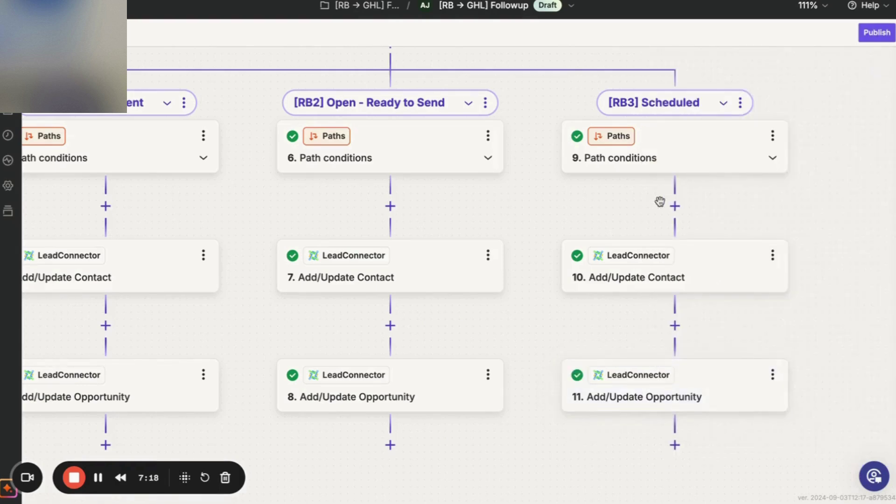
{"action": "scroll", "coordinate": [654, 200], "scroll_direction": "down", "scroll_amount": 5}
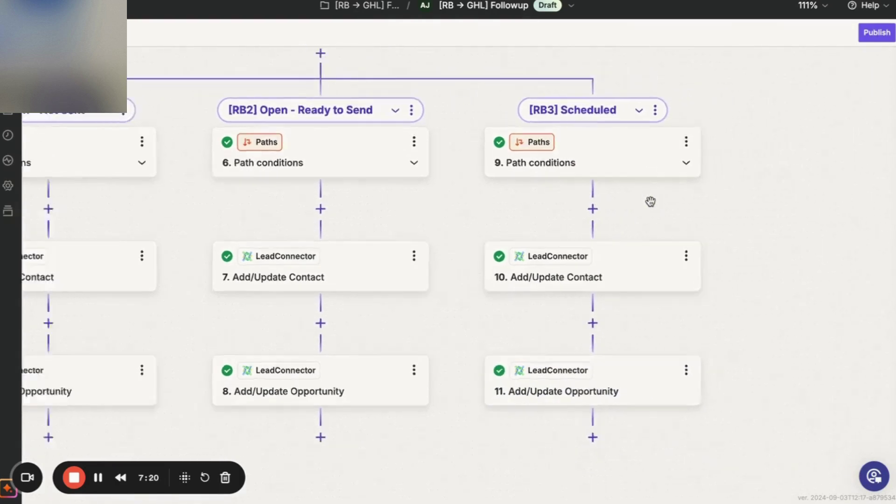
{"action": "scroll", "coordinate": [650, 202], "scroll_direction": "up", "scroll_amount": 2}
{"action": "scroll", "coordinate": [650, 202], "scroll_direction": "up", "scroll_amount": 3}
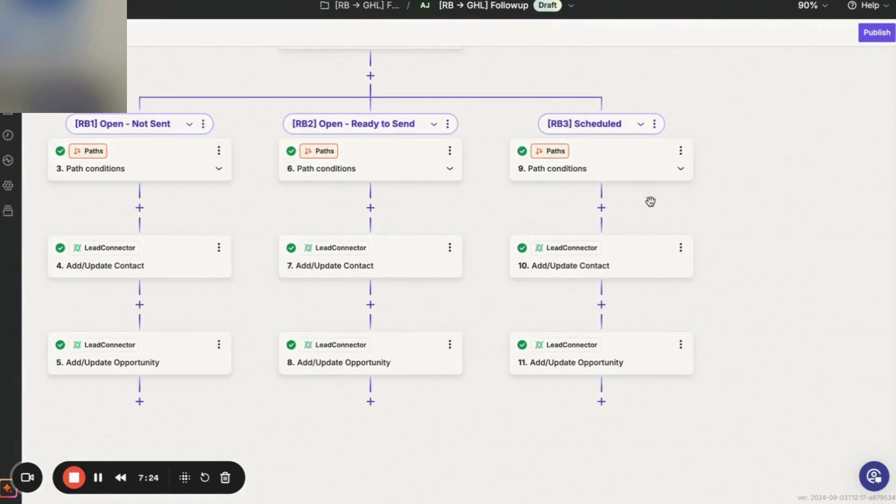
Duplicate the [RB3] Scheduled path and copy the [RB4] Pending name from the planning document.
{"action": "left_click", "coordinate": [655, 124]}
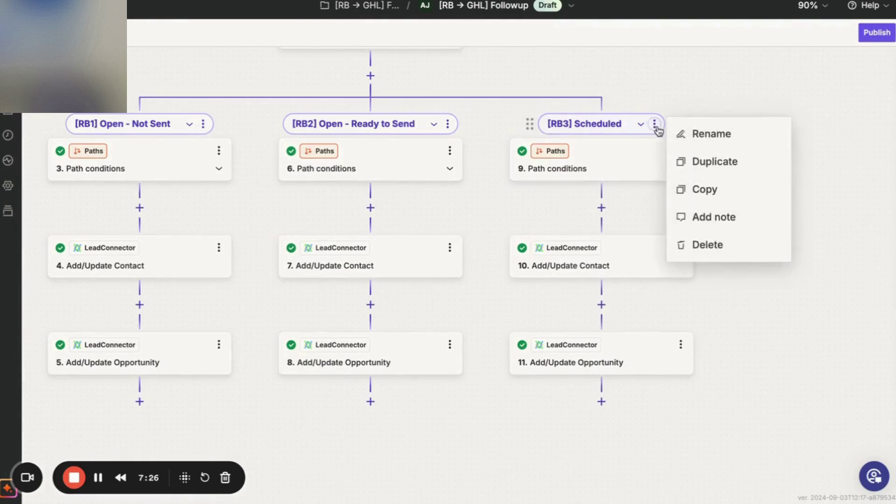
{"action": "left_click", "coordinate": [700, 158]}
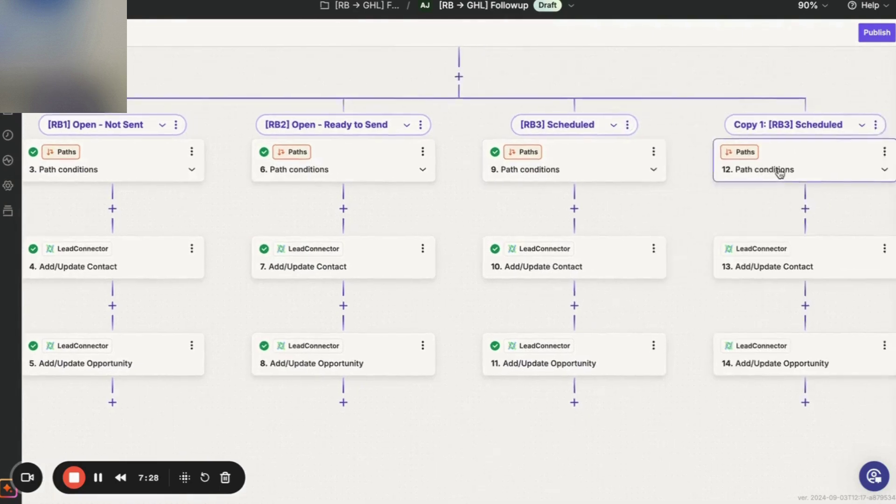
{"action": "key", "text": "ctrl+Tab"}
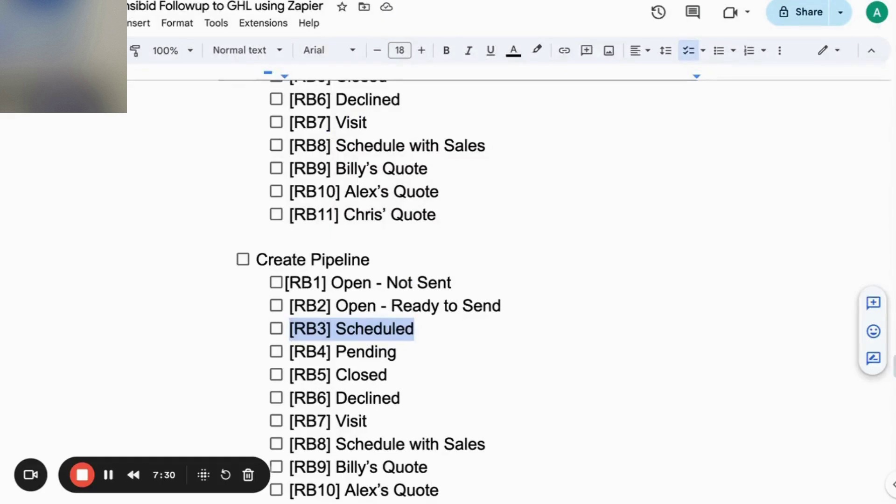
{"action": "left_click", "coordinate": [345, 372]}
{"action": "left_click_drag", "start_coordinate": [398, 355], "coordinate": [292, 355]}
{"action": "key", "text": "ctrl+c"}
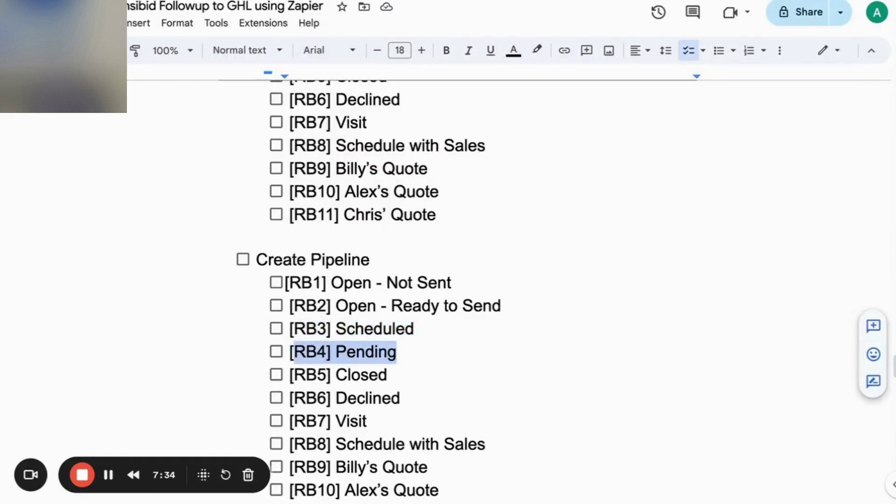
{"action": "key", "text": "ctrl+Tab"}
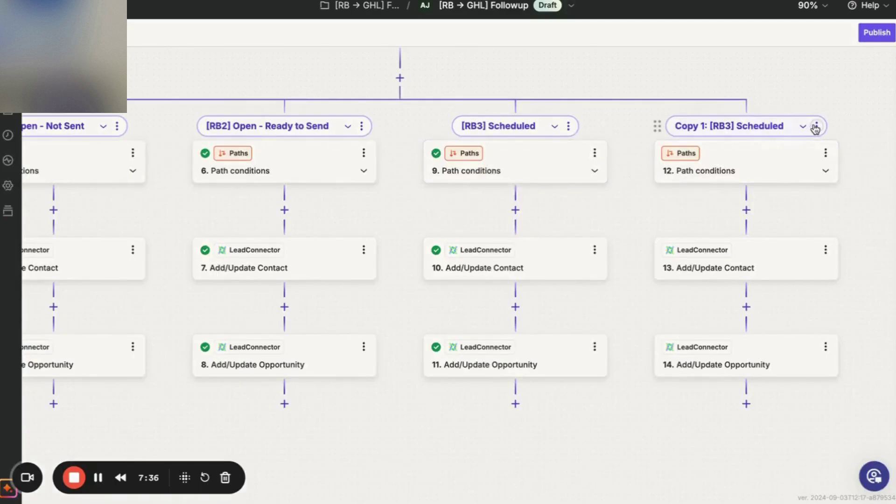
Rename the copy to 'RB4] Pending' and open its step 12 path conditions.
{"action": "left_click", "coordinate": [817, 127]}
{"action": "left_click", "coordinate": [863, 136]}
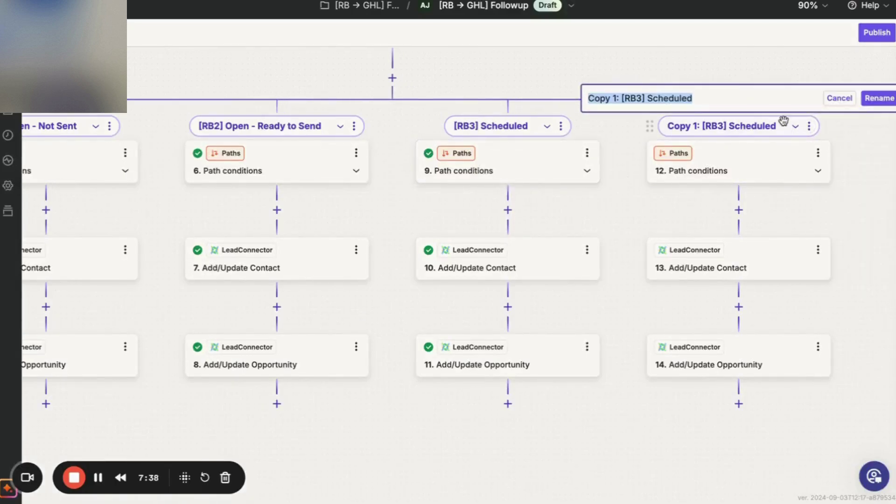
{"action": "key", "text": "ctrl+v"}
{"action": "left_click", "coordinate": [871, 98]}
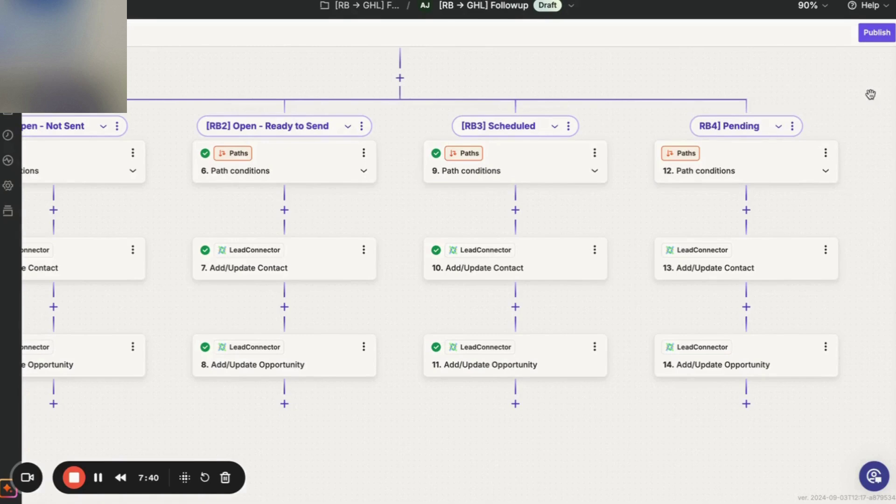
{"action": "left_click", "coordinate": [782, 170]}
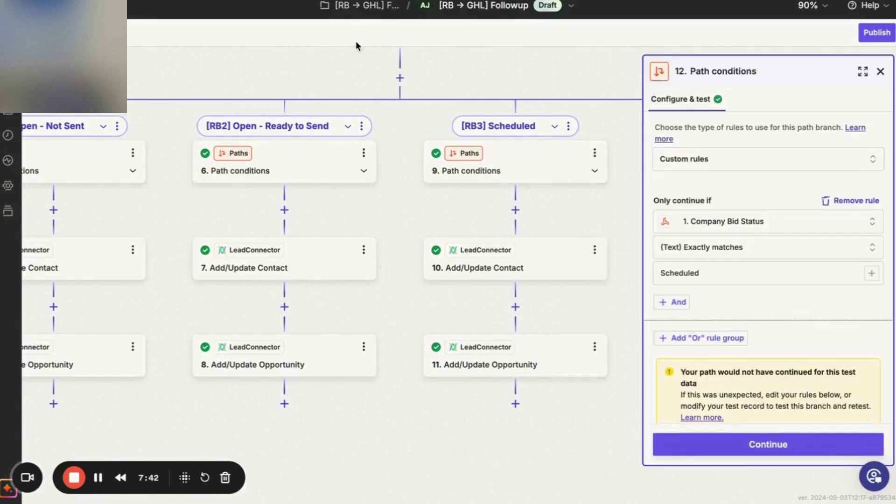
Change the RB4 path condition's match value from Scheduled to Pending.
{"action": "left_click", "coordinate": [401, 1]}
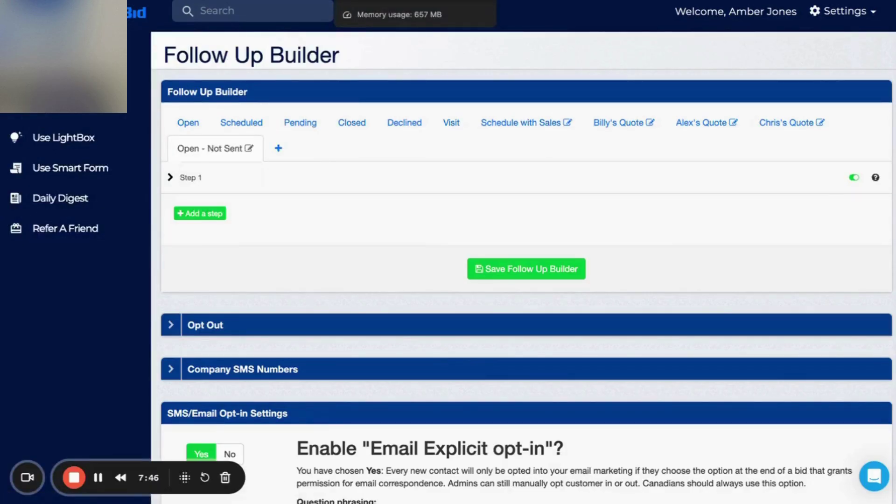
{"action": "left_click", "coordinate": [400, 1]}
{"action": "left_click", "coordinate": [705, 272]}
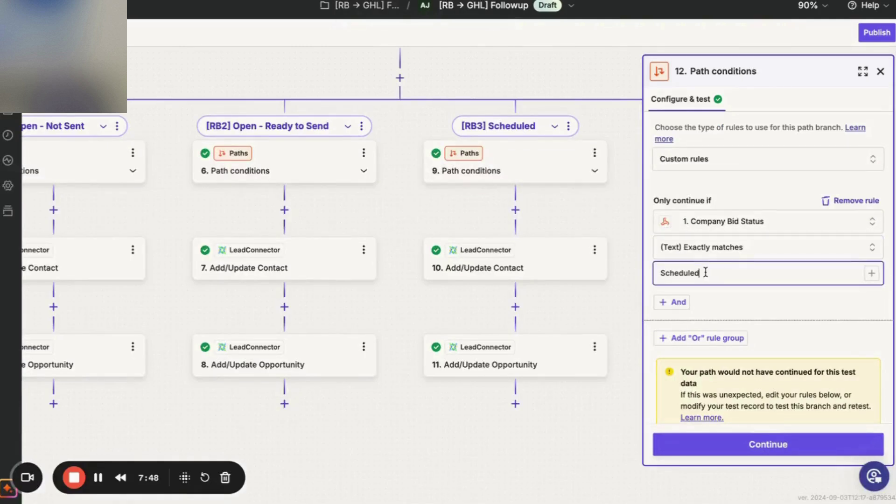
{"action": "double_click", "coordinate": [704, 272]}
{"action": "type", "text": "Pending"}
{"action": "left_click", "coordinate": [738, 445]}
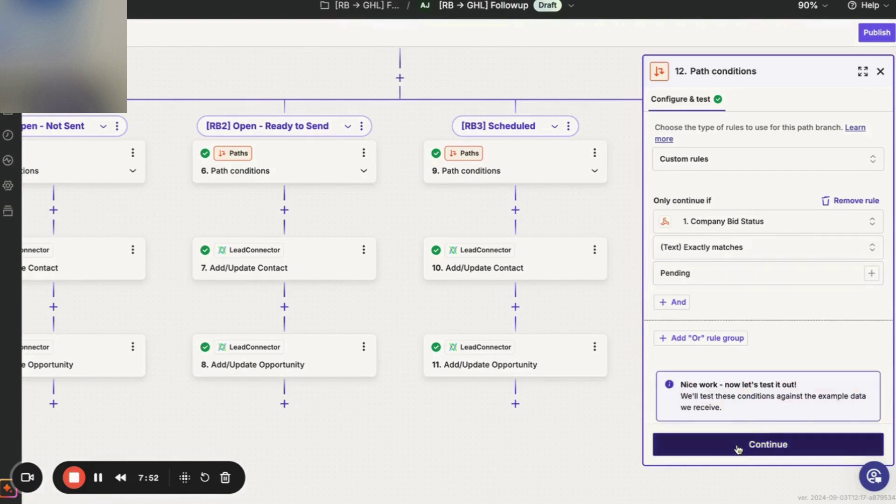
{"action": "left_click", "coordinate": [738, 449]}
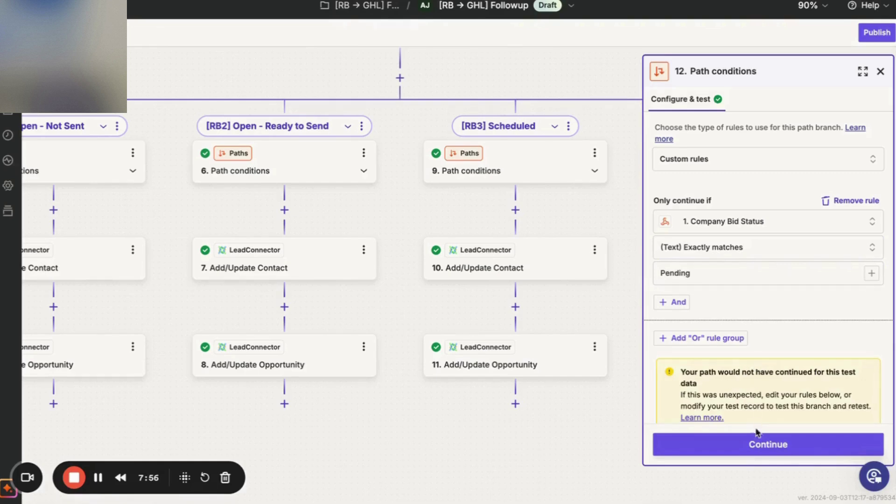
Confirm the RB4 contact step's mappings and get a successful test.
{"action": "left_click", "coordinate": [756, 443]}
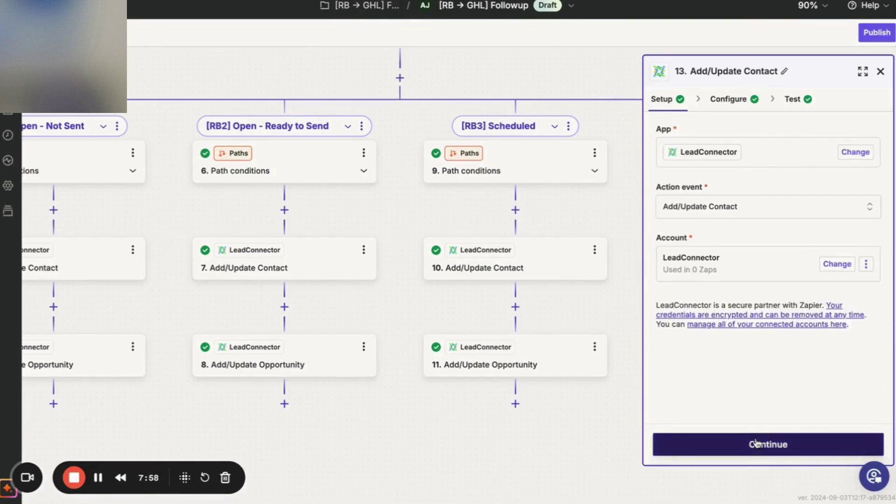
{"action": "left_click", "coordinate": [756, 443]}
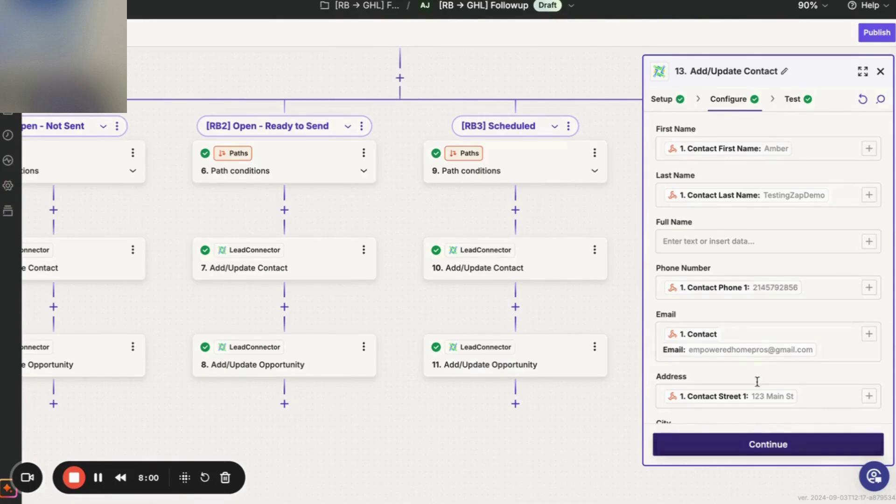
{"action": "scroll", "coordinate": [492, 250], "scroll_direction": "right", "scroll_amount": 5}
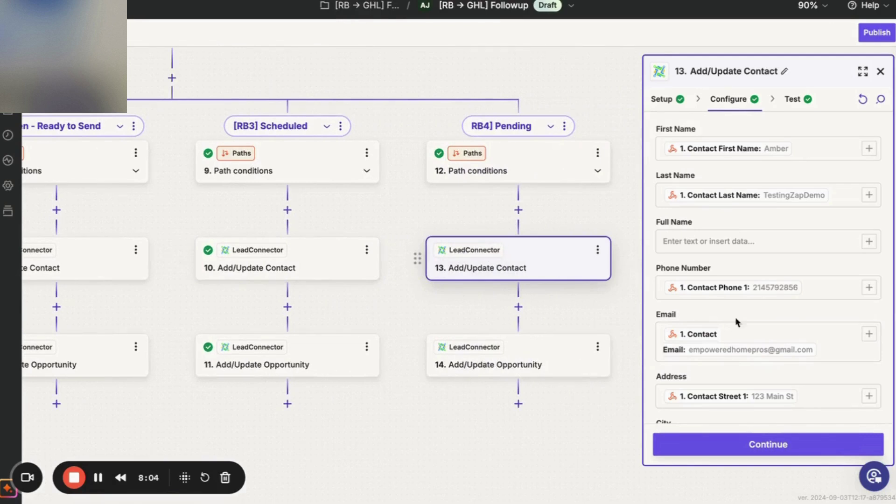
{"action": "left_click", "coordinate": [714, 445]}
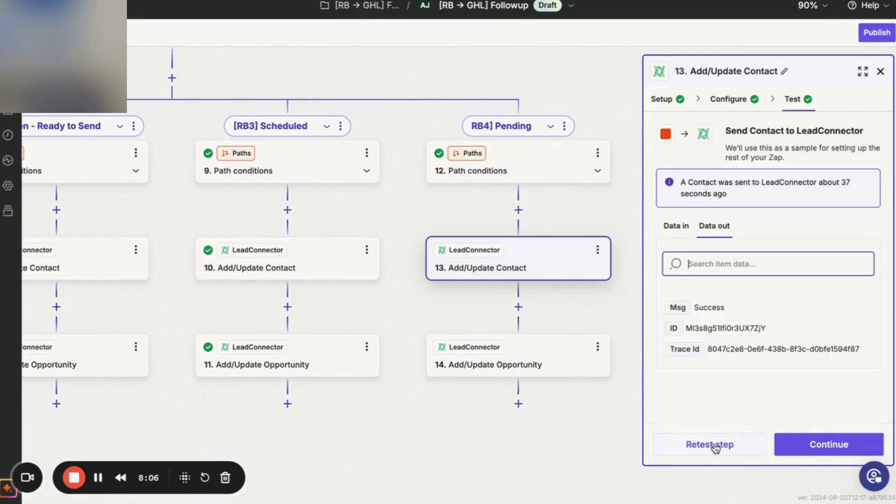
{"action": "left_click", "coordinate": [800, 448]}
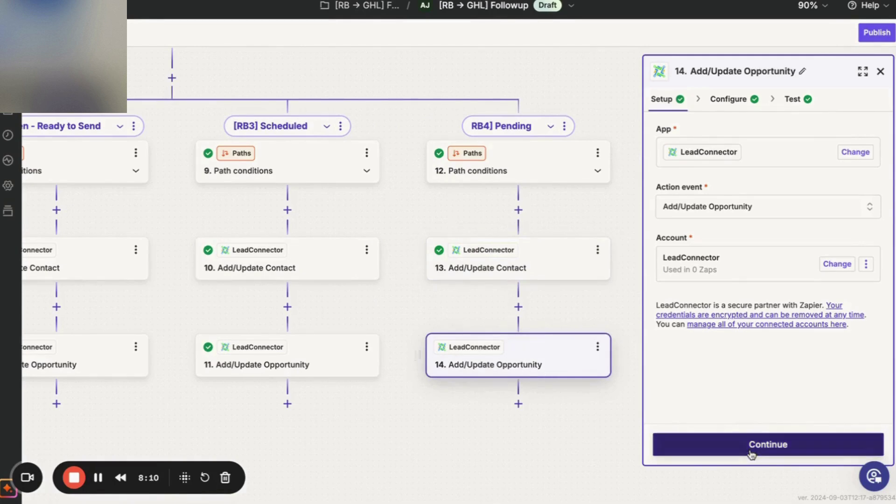
Switch the RB4 opportunity step's pipeline and stage fields to pick from a list.
{"action": "left_click", "coordinate": [763, 442]}
{"action": "scroll", "coordinate": [752, 296], "scroll_direction": "down", "scroll_amount": 6}
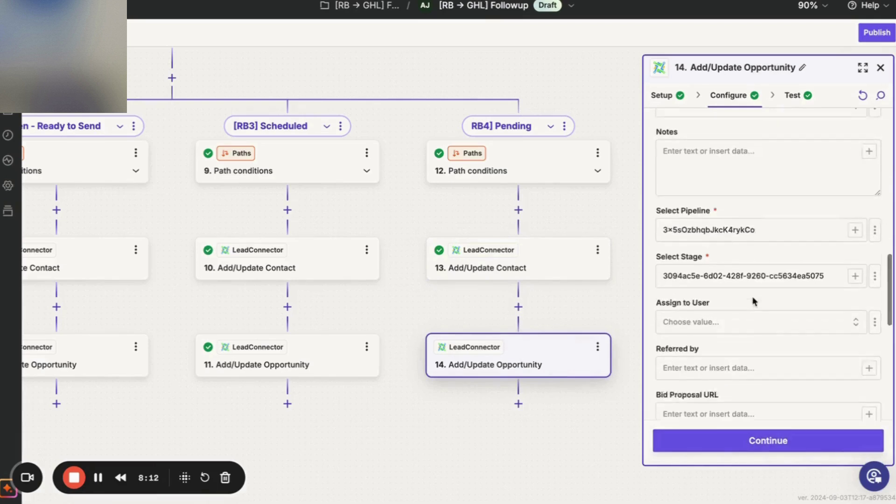
{"action": "scroll", "coordinate": [753, 296], "scroll_direction": "up", "scroll_amount": 2}
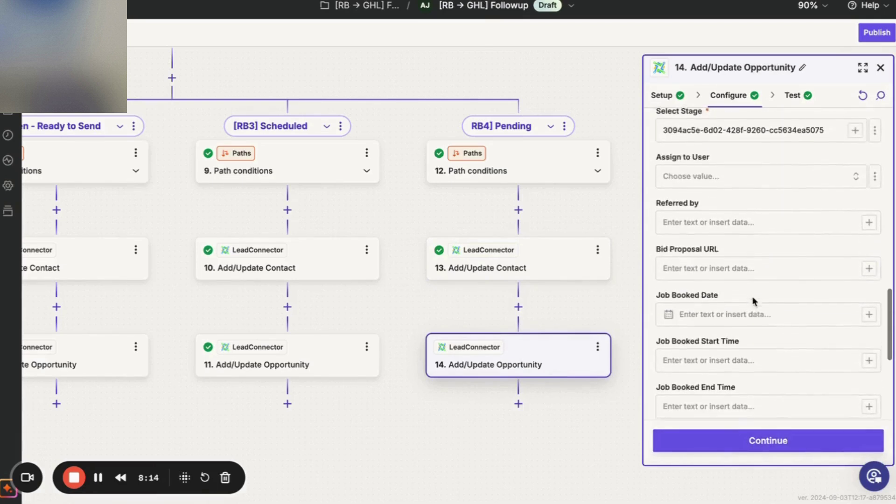
{"action": "scroll", "coordinate": [752, 299], "scroll_direction": "down", "scroll_amount": 5}
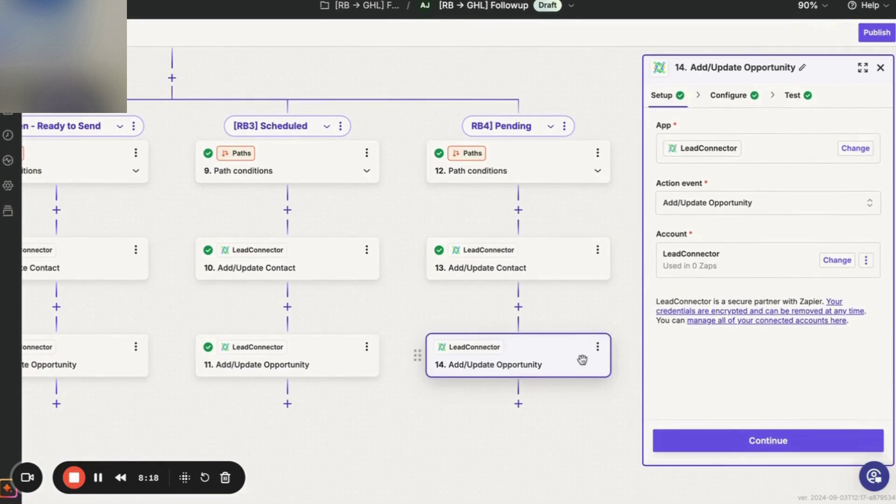
{"action": "left_click", "coordinate": [742, 94]}
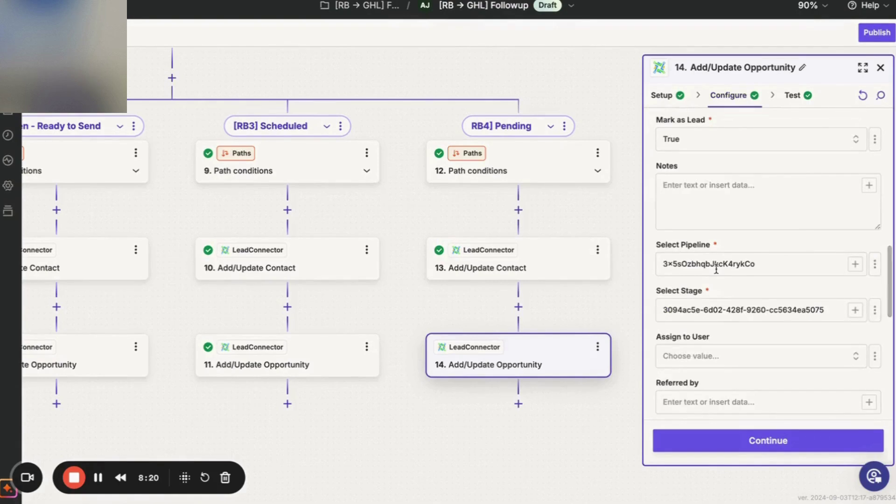
{"action": "left_click", "coordinate": [875, 264]}
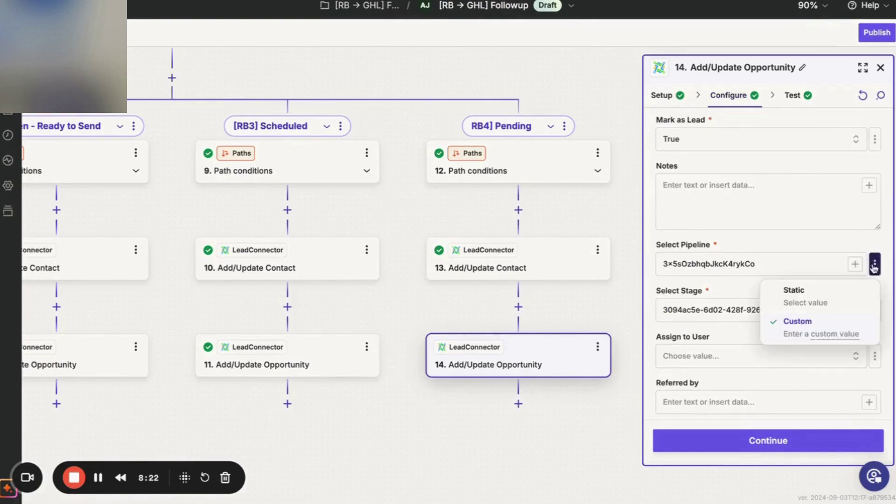
{"action": "left_click", "coordinate": [838, 297]}
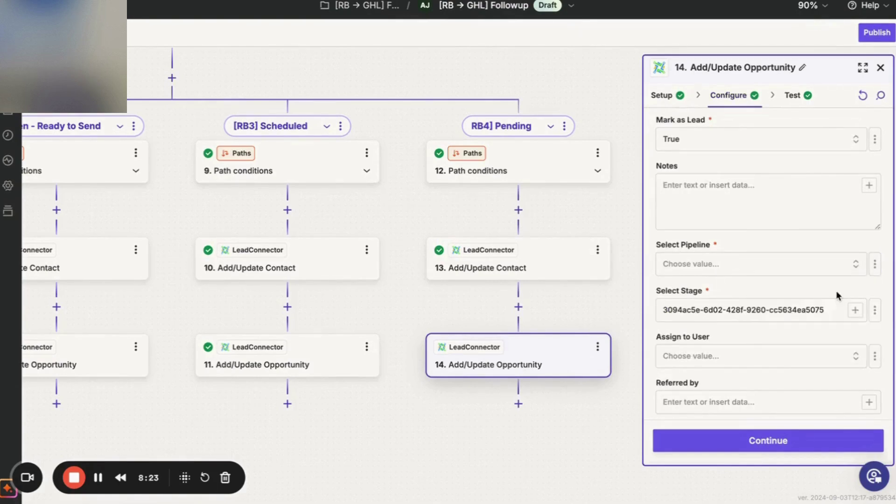
{"action": "left_click", "coordinate": [872, 312]}
{"action": "left_click", "coordinate": [855, 339]}
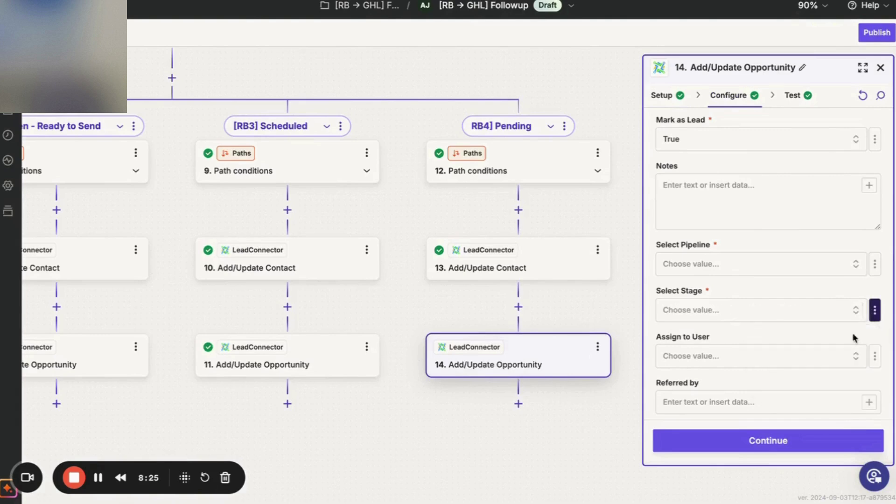
Repeatedly try choosing the [RB→ GHL] Followup pipeline from the pipeline list.
{"action": "left_click", "coordinate": [861, 265]}
{"action": "scroll", "coordinate": [558, 336], "scroll_direction": "down", "scroll_amount": 5}
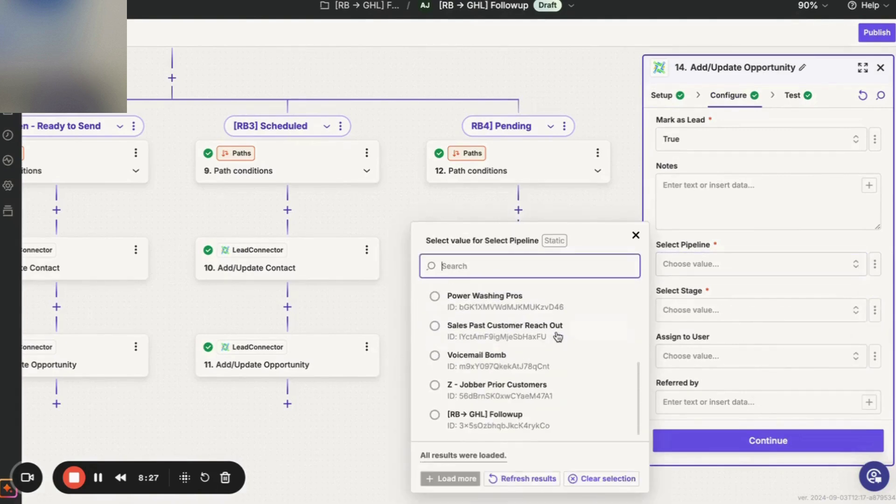
{"action": "left_click", "coordinate": [508, 426]}
{"action": "left_click", "coordinate": [857, 310]}
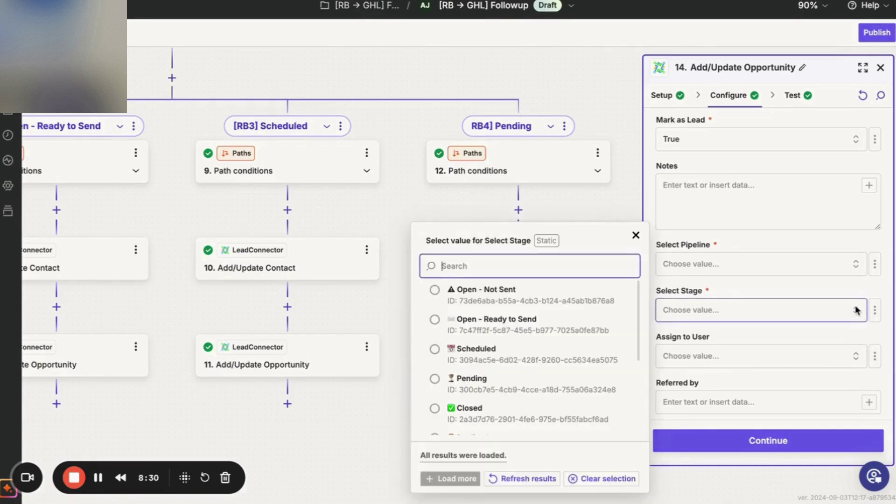
{"action": "left_click", "coordinate": [860, 264]}
{"action": "scroll", "coordinate": [534, 383], "scroll_direction": "down", "scroll_amount": 5}
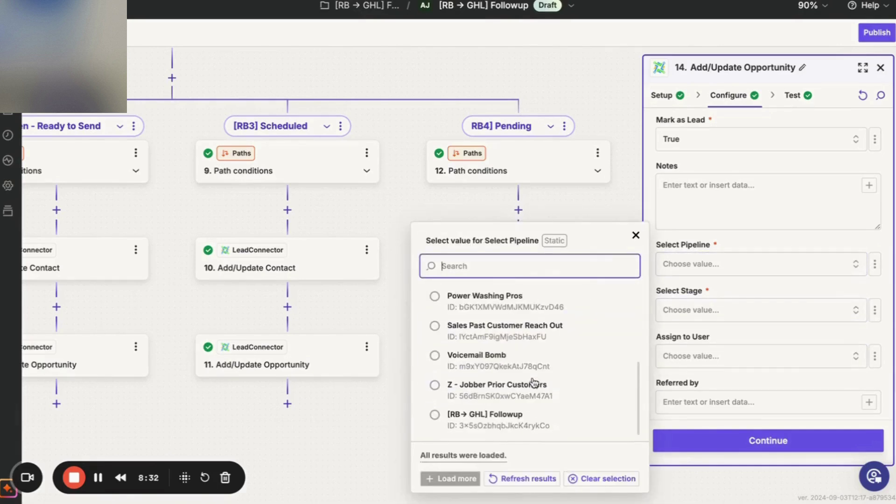
{"action": "left_click", "coordinate": [509, 420]}
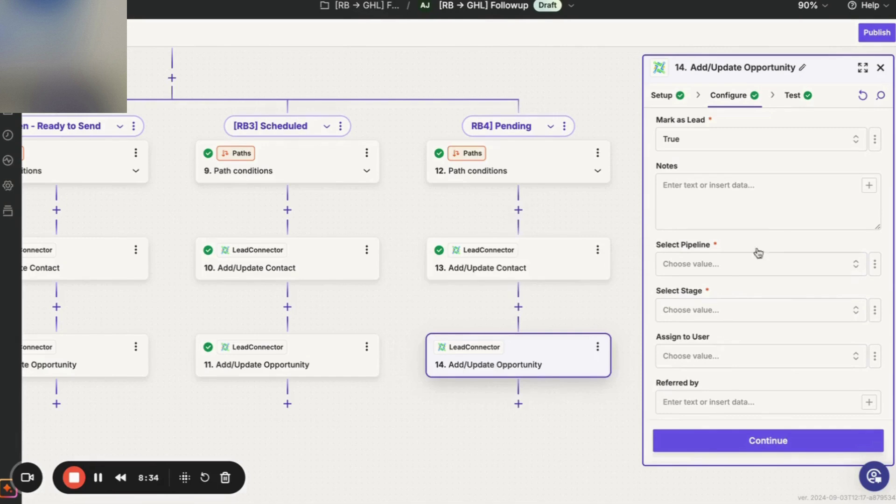
{"action": "left_click", "coordinate": [764, 270]}
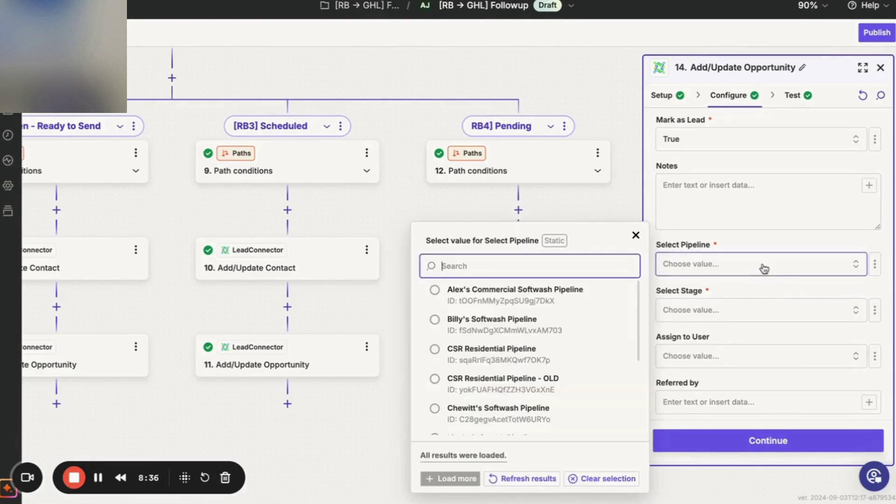
{"action": "scroll", "coordinate": [550, 354], "scroll_direction": "down", "scroll_amount": 5}
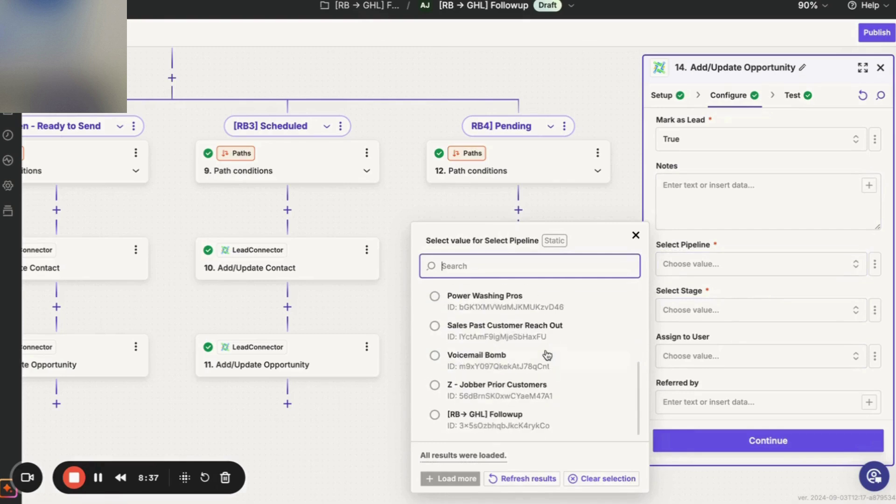
{"action": "left_click", "coordinate": [435, 415]}
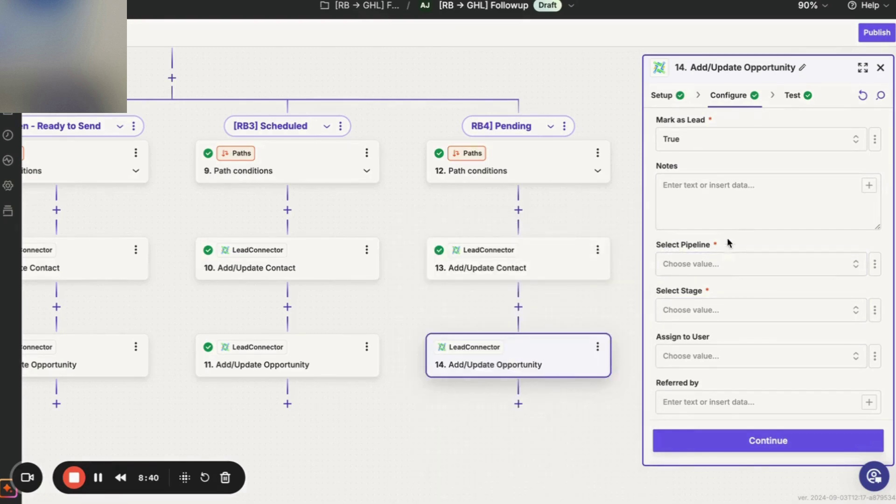
{"action": "left_click", "coordinate": [735, 225]}
{"action": "left_click", "coordinate": [752, 261]}
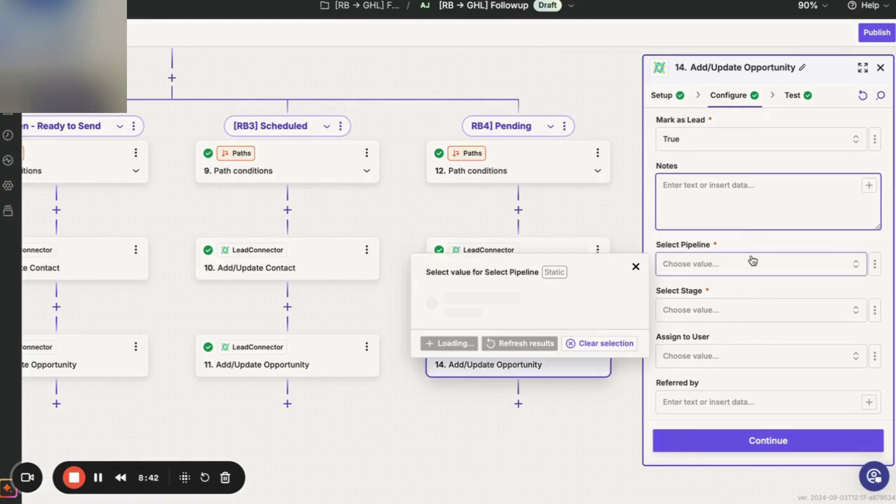
{"action": "scroll", "coordinate": [467, 373], "scroll_direction": "down", "scroll_amount": 10}
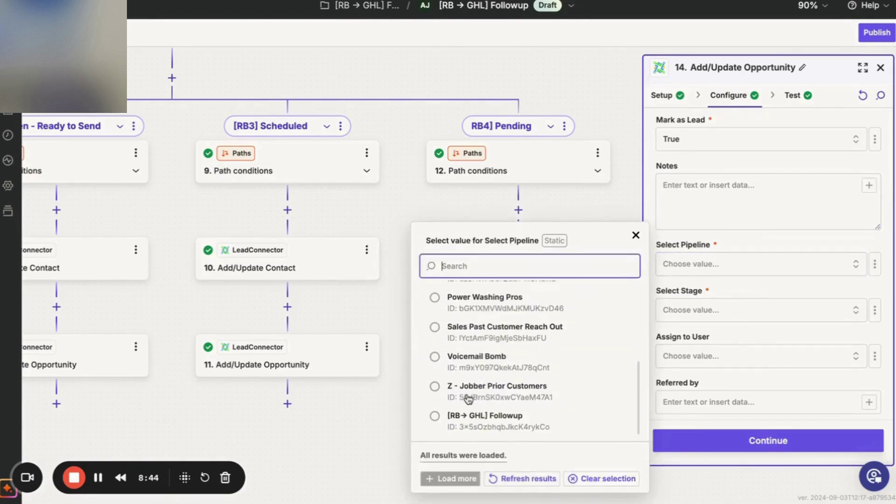
{"action": "left_click", "coordinate": [456, 428]}
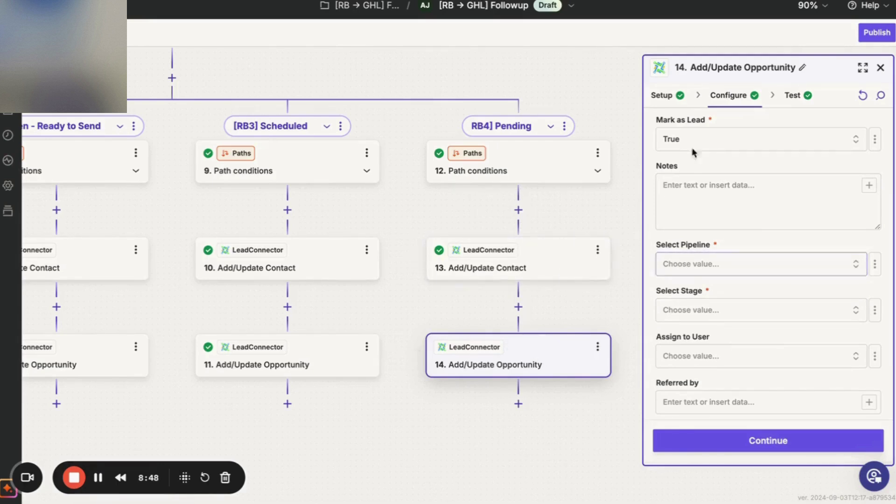
Delete the existing pipeline ID, make the field Static, and pick [RB→ GHL] Followup.
{"action": "left_click", "coordinate": [675, 96]}
{"action": "left_click", "coordinate": [721, 446]}
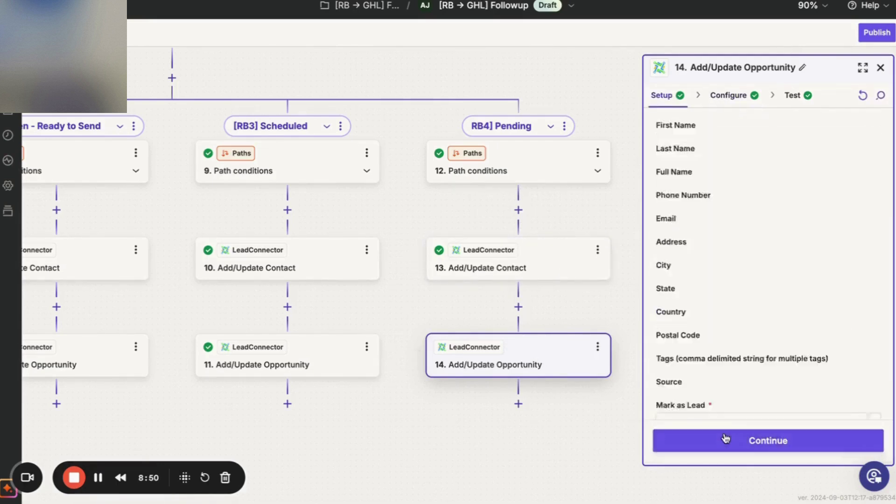
{"action": "scroll", "coordinate": [768, 326], "scroll_direction": "down", "scroll_amount": 10}
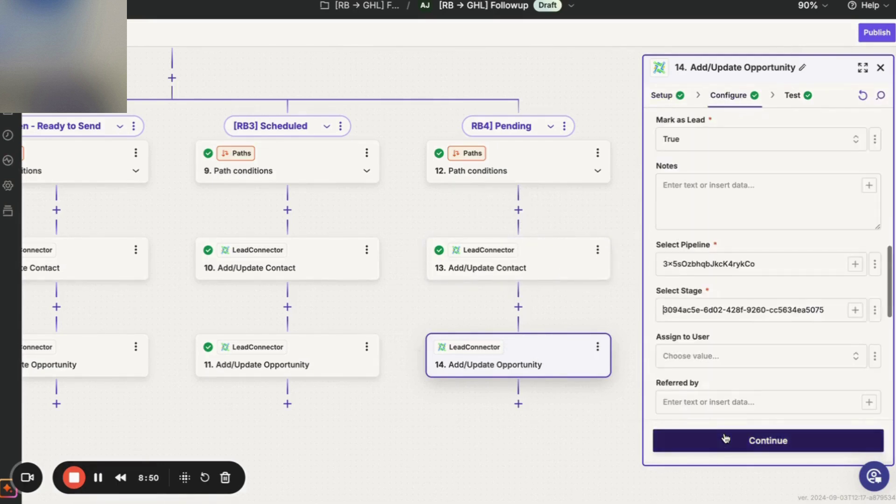
{"action": "double_click", "coordinate": [832, 266]}
{"action": "key", "text": "BackSpace"}
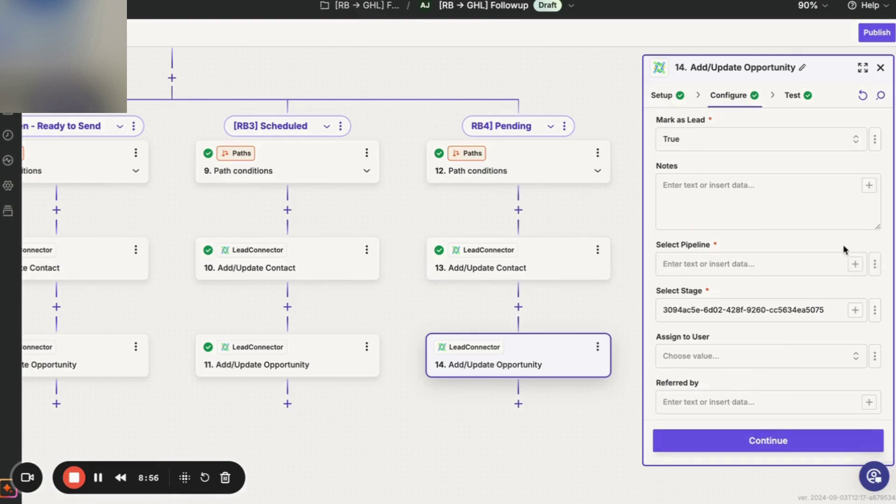
{"action": "left_click", "coordinate": [875, 264]}
{"action": "left_click", "coordinate": [845, 297]}
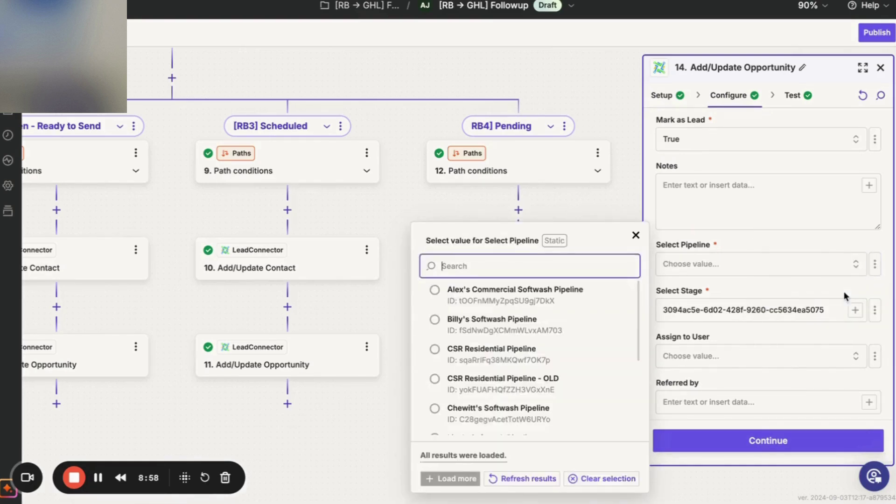
{"action": "scroll", "coordinate": [575, 352], "scroll_direction": "down", "scroll_amount": 5}
{"action": "left_click", "coordinate": [503, 416]}
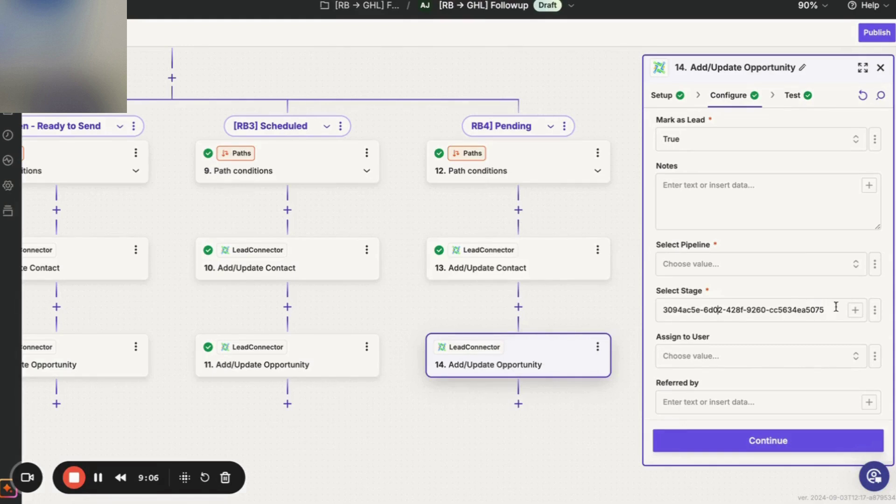
Clear step 14's hard-coded stage ID and switch the stage field to Static.
{"action": "key", "text": "alt+shift+Left"}
{"action": "key", "text": "alt+shift+Left"}
{"action": "key", "text": "alt+shift+Left"}
{"action": "key", "text": "alt+shift+Left"}
{"action": "key", "text": "alt+shift+Left"}
{"action": "key", "text": "BackSpace"}
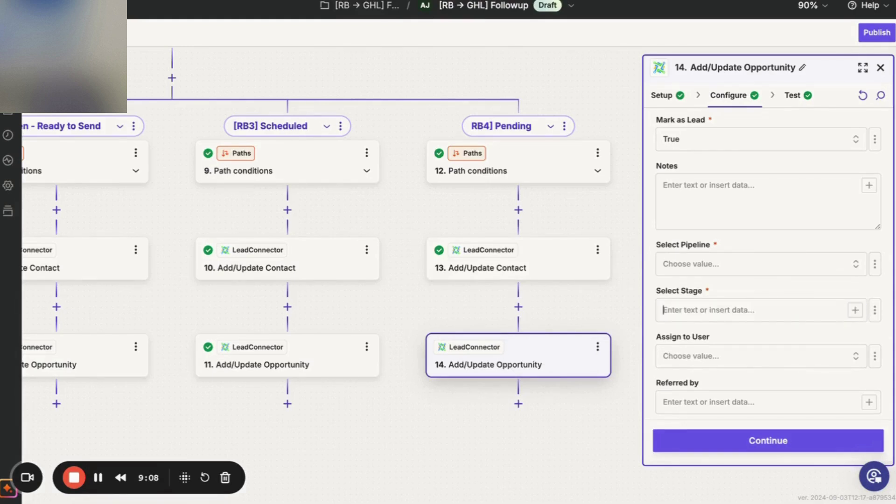
{"action": "left_click", "coordinate": [873, 312]}
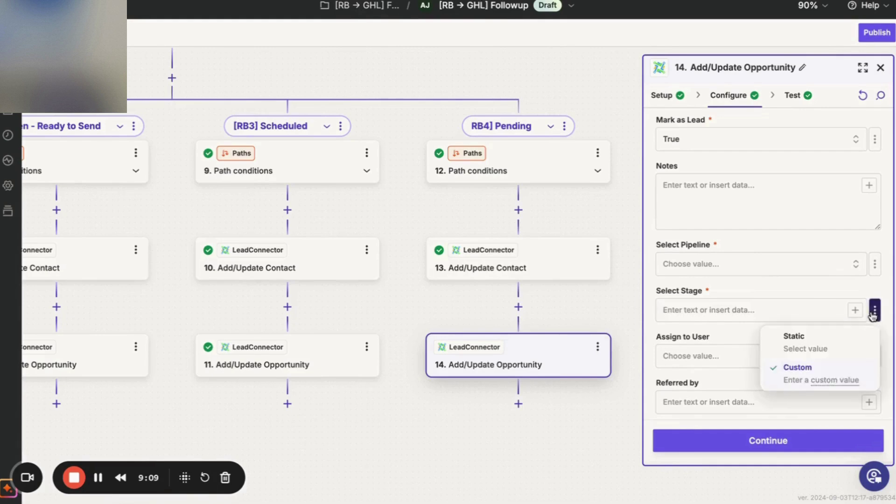
{"action": "left_click", "coordinate": [832, 344]}
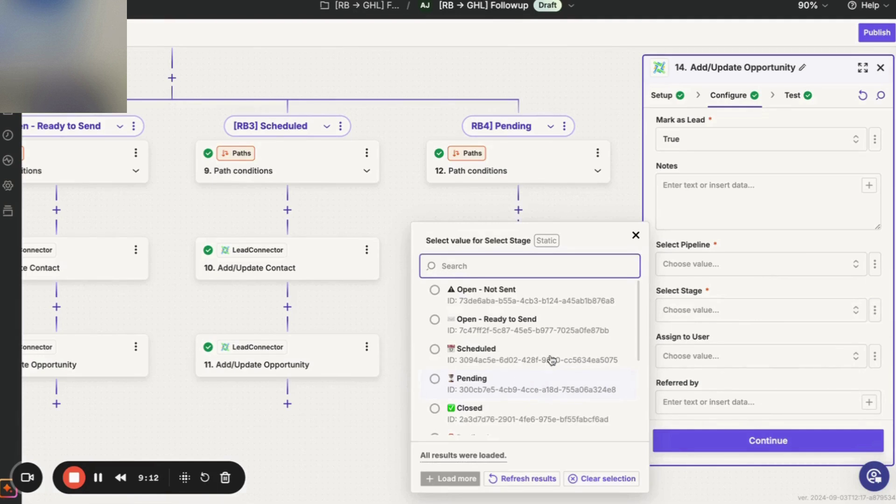
Reload the pipeline list without choosing one, then close step 14's settings.
{"action": "left_click", "coordinate": [775, 263]}
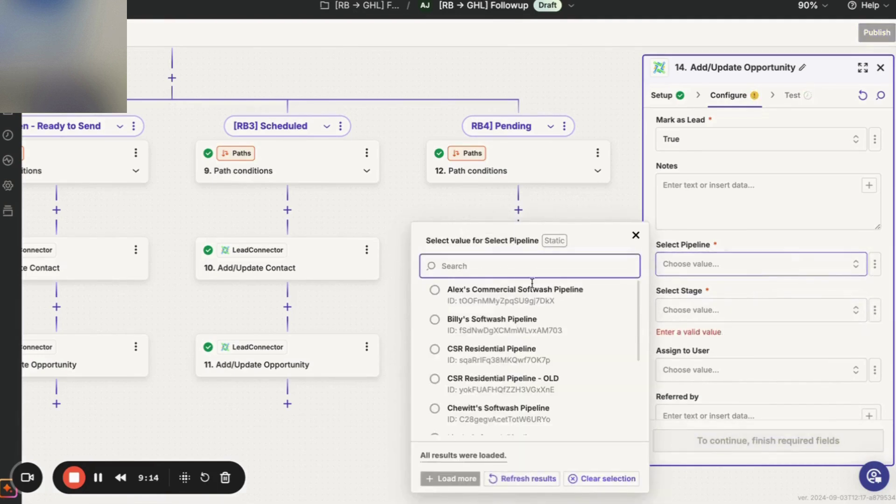
{"action": "left_click", "coordinate": [504, 481]}
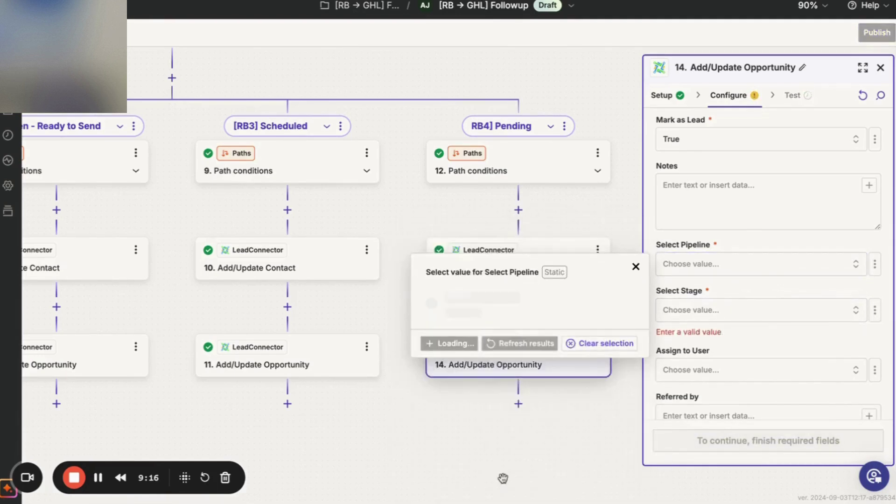
{"action": "scroll", "coordinate": [536, 406], "scroll_direction": "down", "scroll_amount": 5}
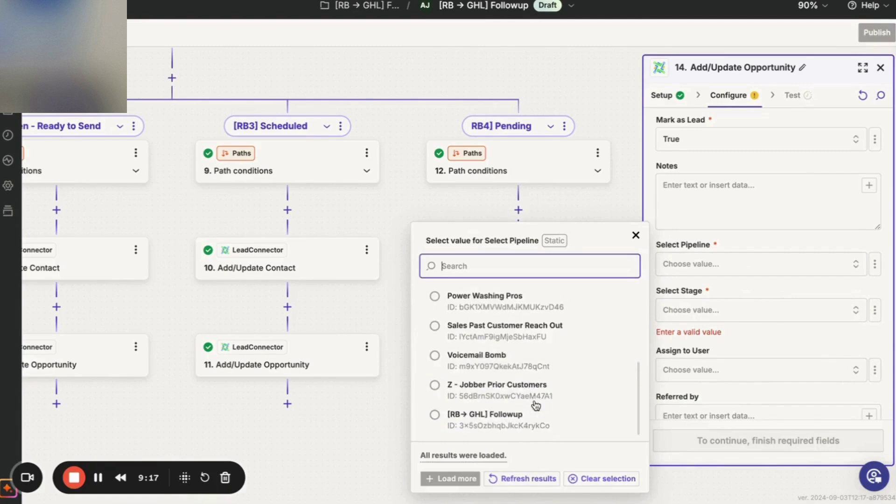
{"action": "left_click", "coordinate": [500, 417]}
{"action": "left_click", "coordinate": [736, 232]}
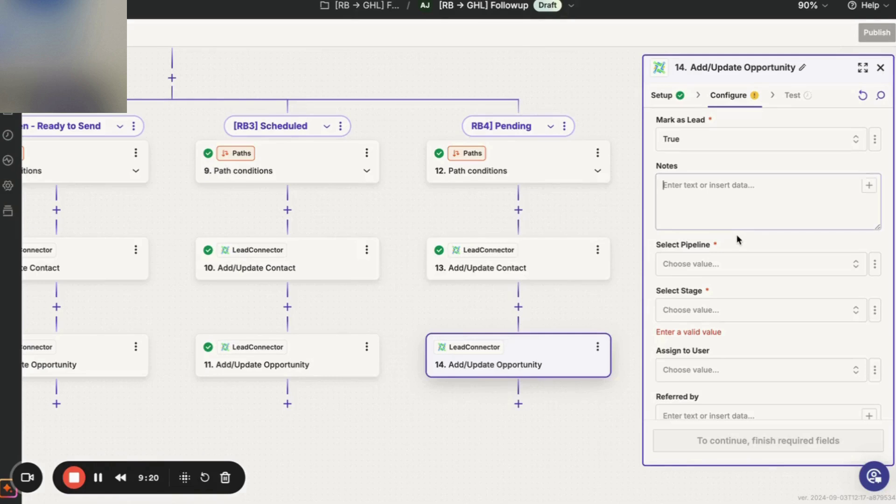
{"action": "scroll", "coordinate": [736, 235], "scroll_direction": "down", "scroll_amount": 10}
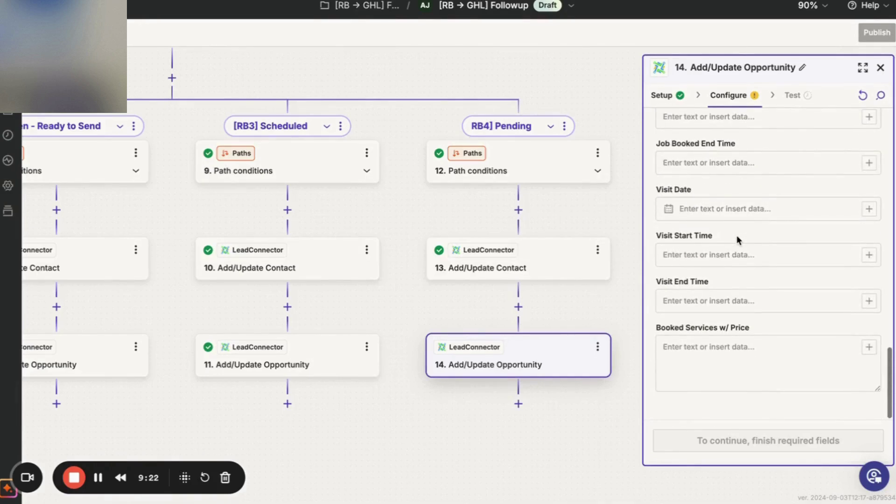
{"action": "left_click", "coordinate": [881, 67]}
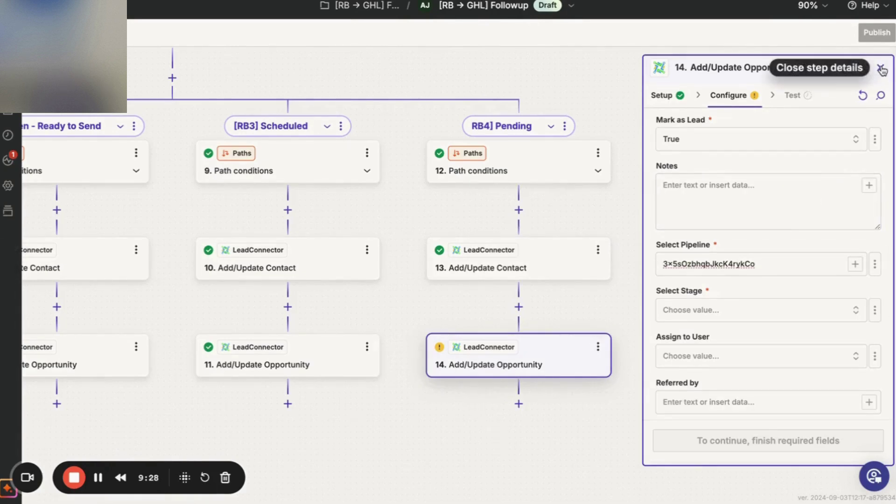
Replace the hard-coded pipeline ID with the Static choice [RB→ GHL] Followup.
{"action": "scroll", "coordinate": [756, 294], "scroll_direction": "down", "scroll_amount": 9}
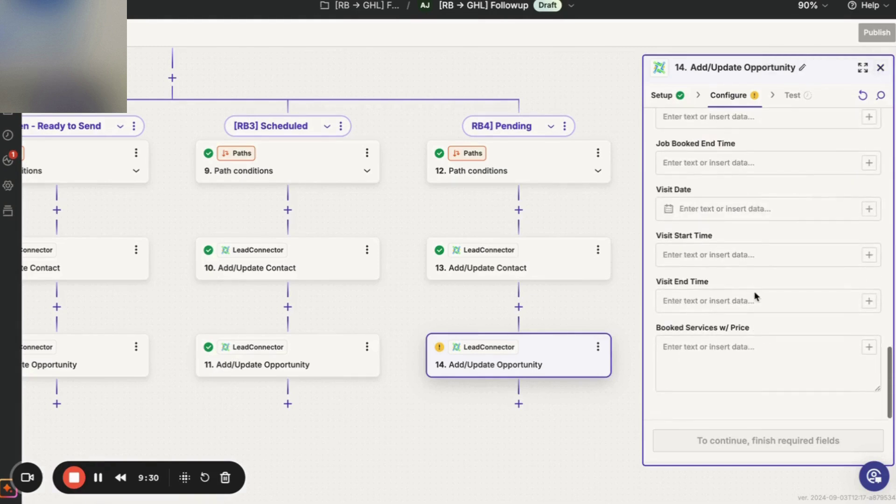
{"action": "left_click", "coordinate": [755, 292]}
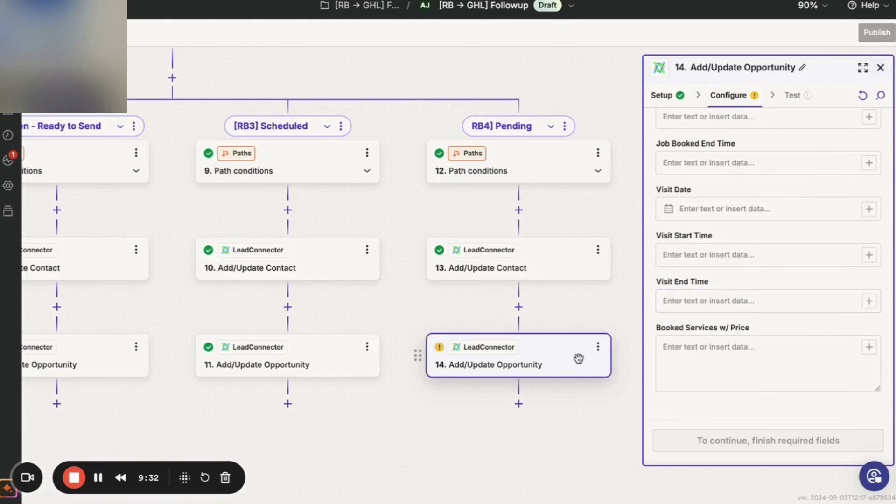
{"action": "scroll", "coordinate": [752, 294], "scroll_direction": "up", "scroll_amount": 10}
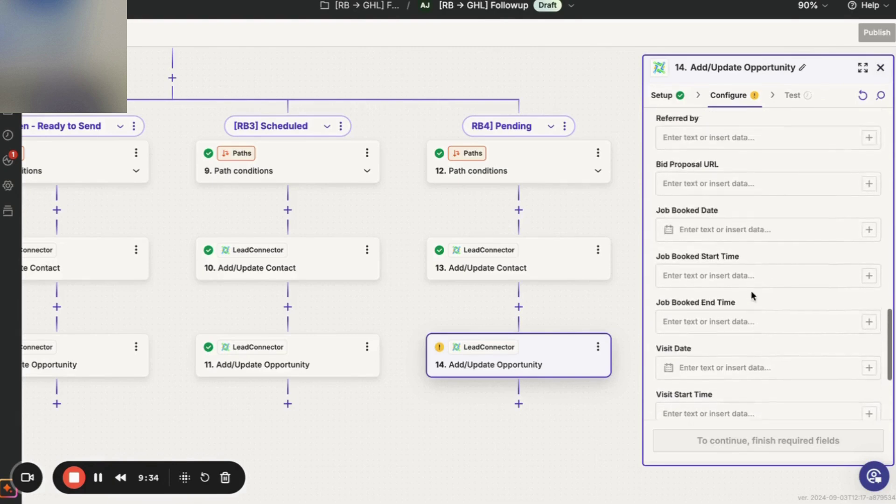
{"action": "scroll", "coordinate": [751, 292], "scroll_direction": "up", "scroll_amount": 3}
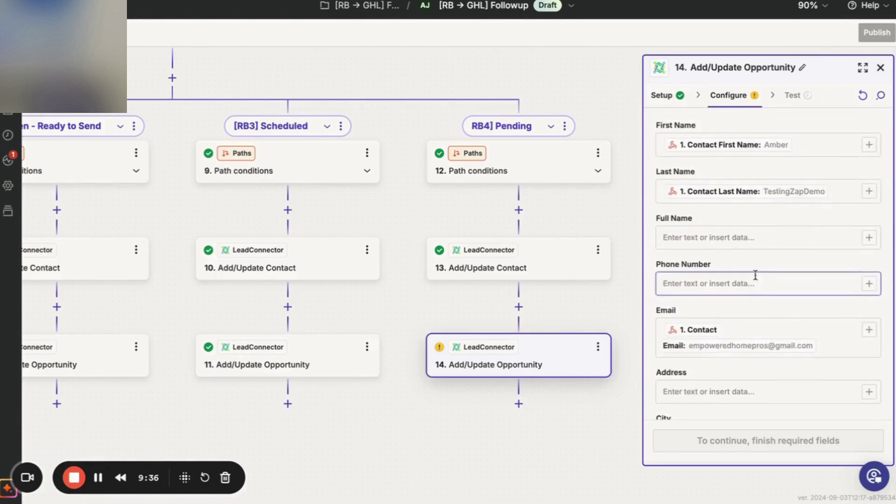
{"action": "scroll", "coordinate": [769, 274], "scroll_direction": "down", "scroll_amount": 1}
{"action": "scroll", "coordinate": [769, 274], "scroll_direction": "down", "scroll_amount": 5}
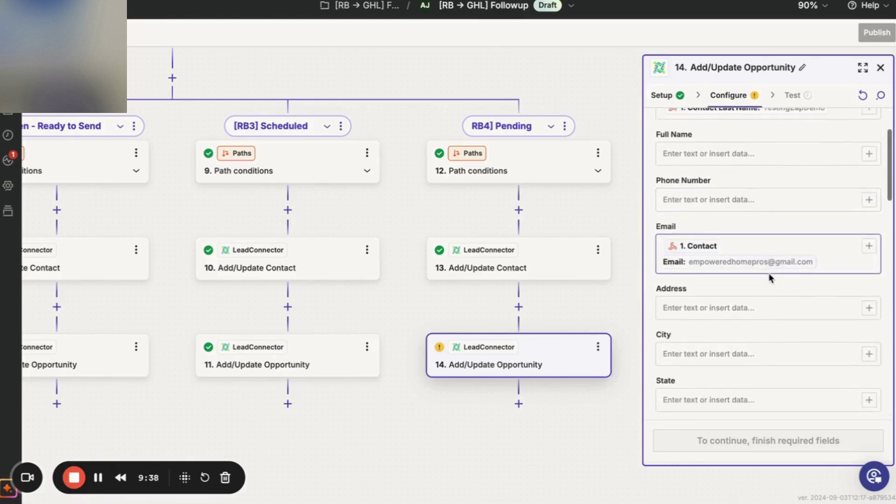
{"action": "scroll", "coordinate": [769, 273], "scroll_direction": "down", "scroll_amount": 5}
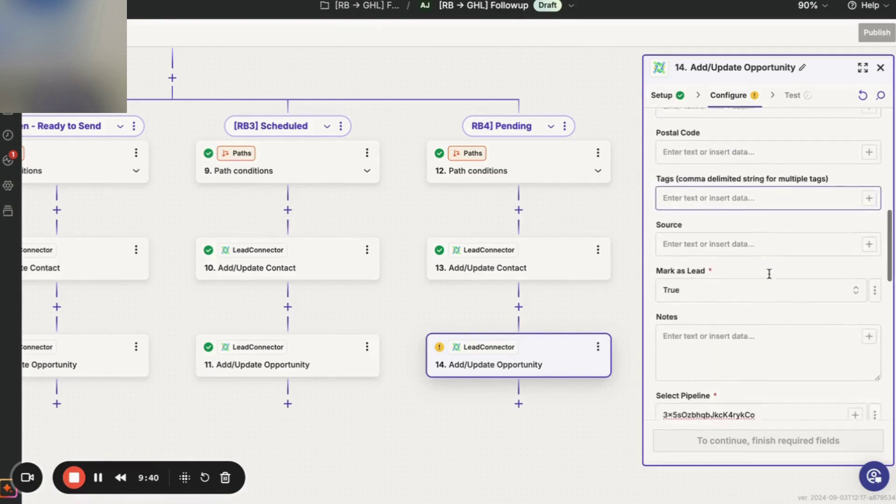
{"action": "scroll", "coordinate": [773, 273], "scroll_direction": "down", "scroll_amount": 2}
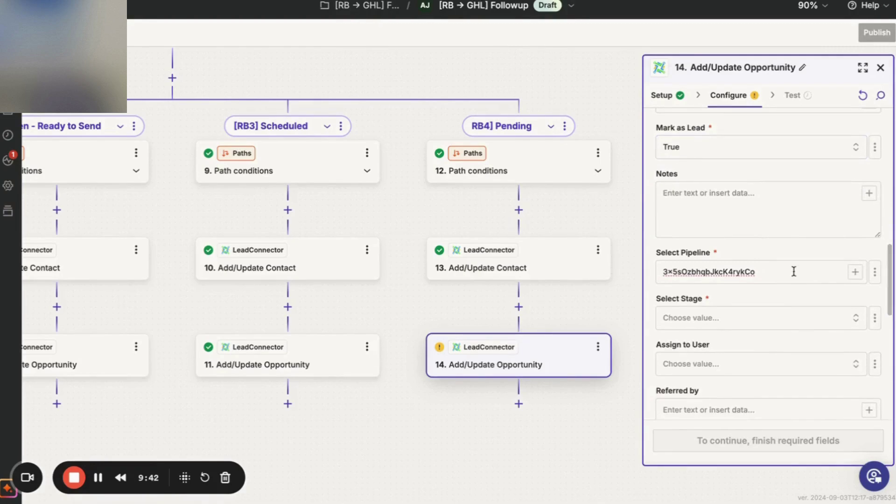
{"action": "left_click", "coordinate": [855, 272]}
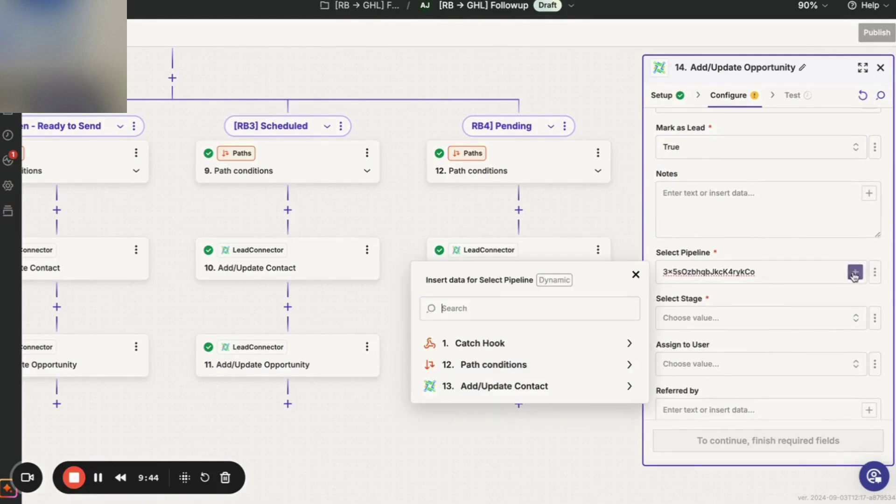
{"action": "double_click", "coordinate": [843, 274]}
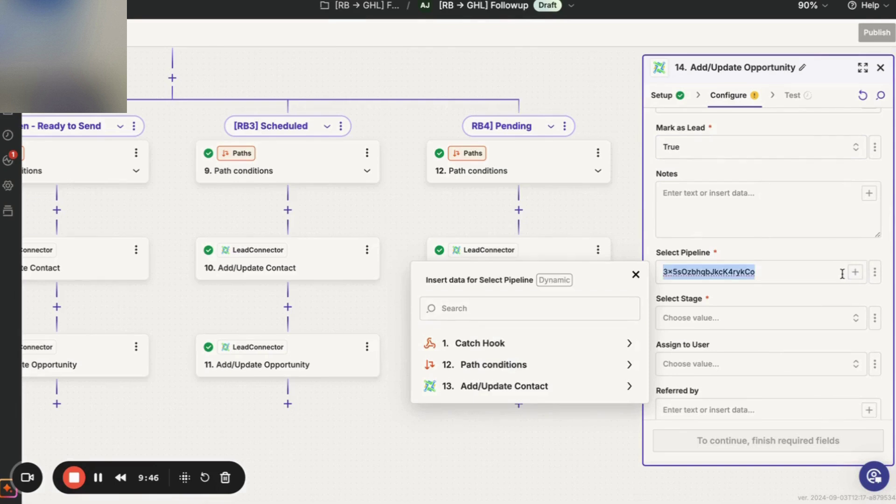
{"action": "key", "text": "BackSpace"}
{"action": "left_click", "coordinate": [875, 273]}
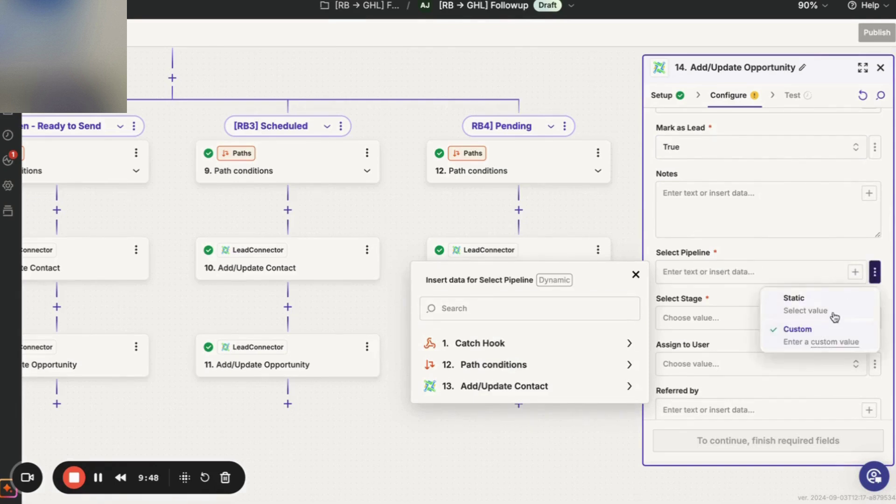
{"action": "left_click", "coordinate": [835, 317]}
{"action": "left_click", "coordinate": [813, 274]}
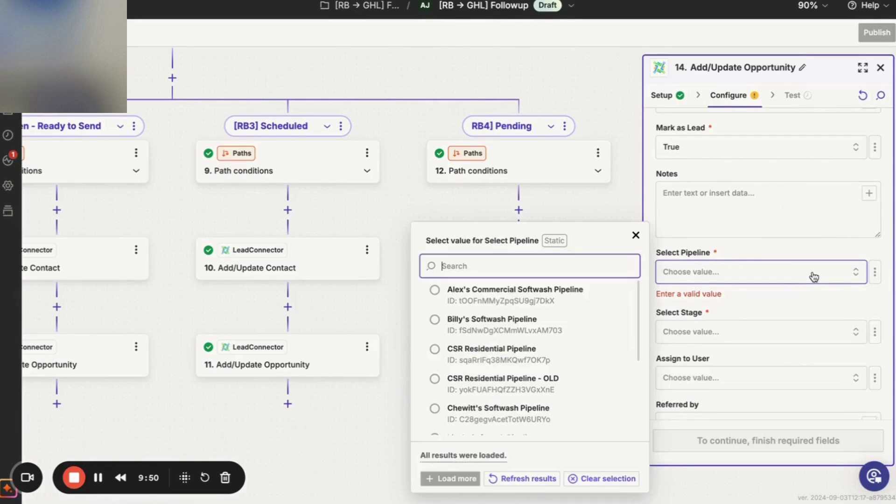
{"action": "scroll", "coordinate": [543, 373], "scroll_direction": "down", "scroll_amount": 1}
{"action": "scroll", "coordinate": [544, 375], "scroll_direction": "down", "scroll_amount": 3}
{"action": "left_click", "coordinate": [509, 417]}
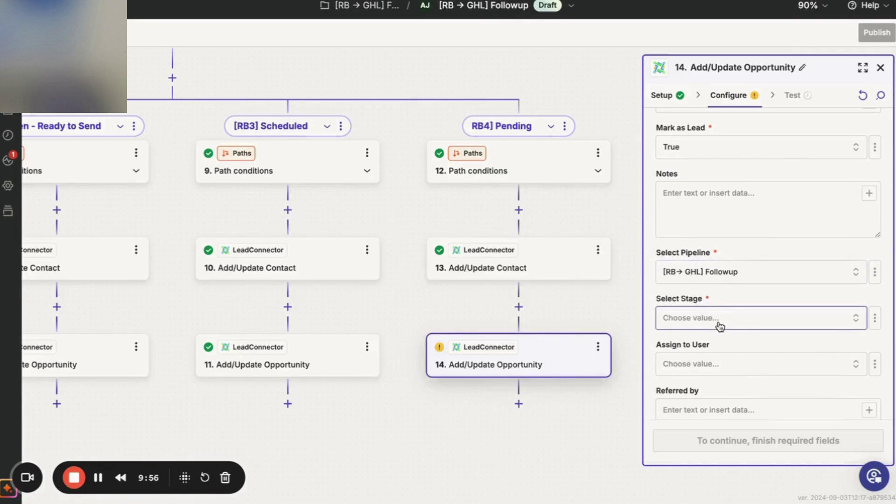
Set the opportunity stage to Pending and continue to the step's test.
{"action": "left_click", "coordinate": [856, 319]}
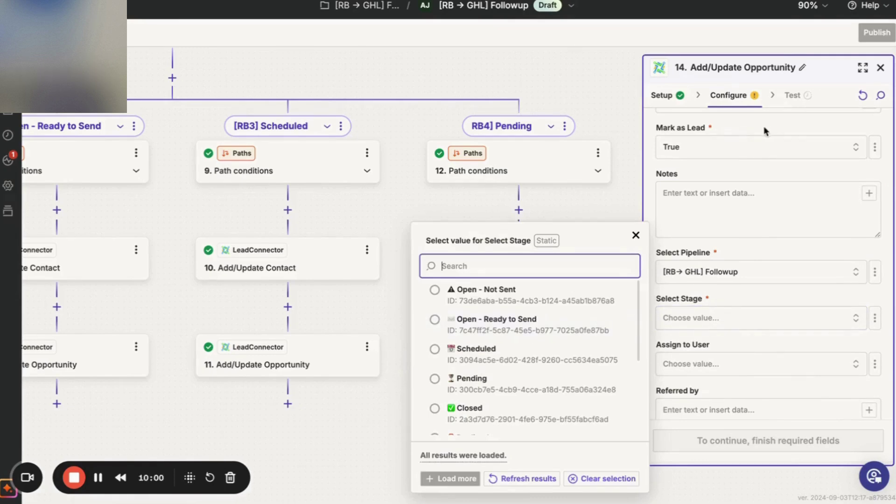
{"action": "scroll", "coordinate": [527, 372], "scroll_direction": "down", "scroll_amount": 1}
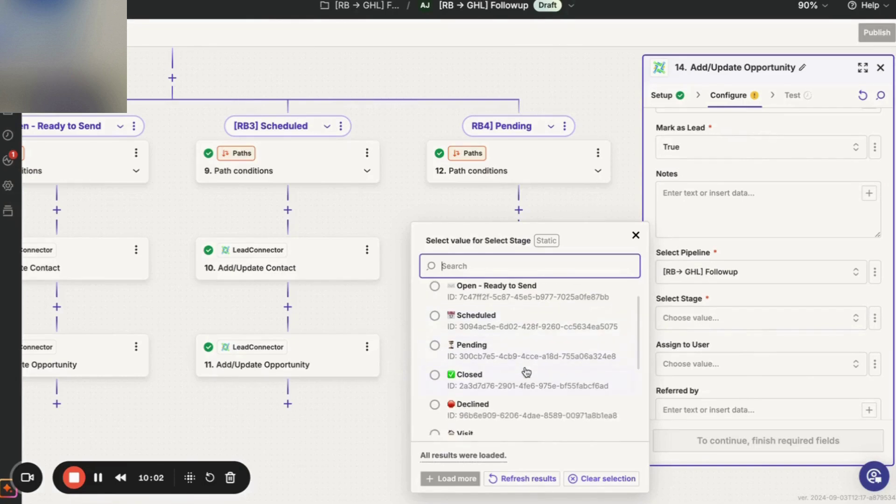
{"action": "scroll", "coordinate": [527, 372], "scroll_direction": "up", "scroll_amount": 1}
{"action": "scroll", "coordinate": [527, 372], "scroll_direction": "down", "scroll_amount": 1}
{"action": "left_click", "coordinate": [526, 372]}
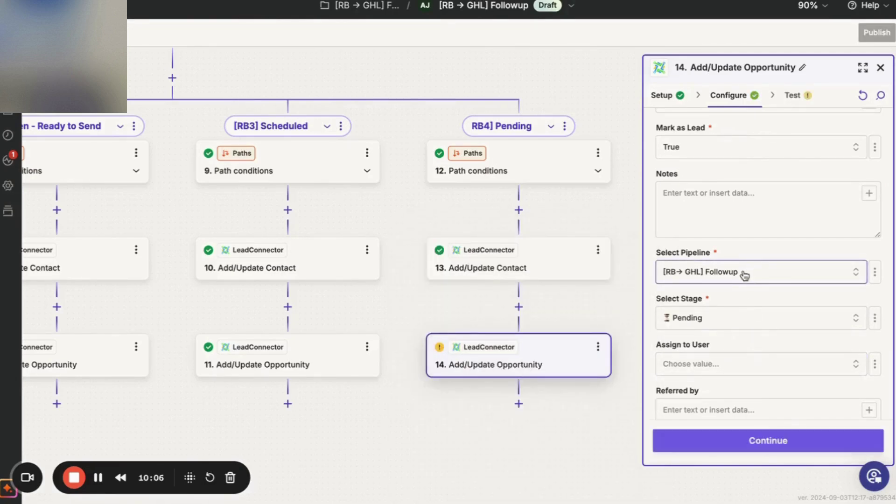
{"action": "left_click", "coordinate": [748, 447]}
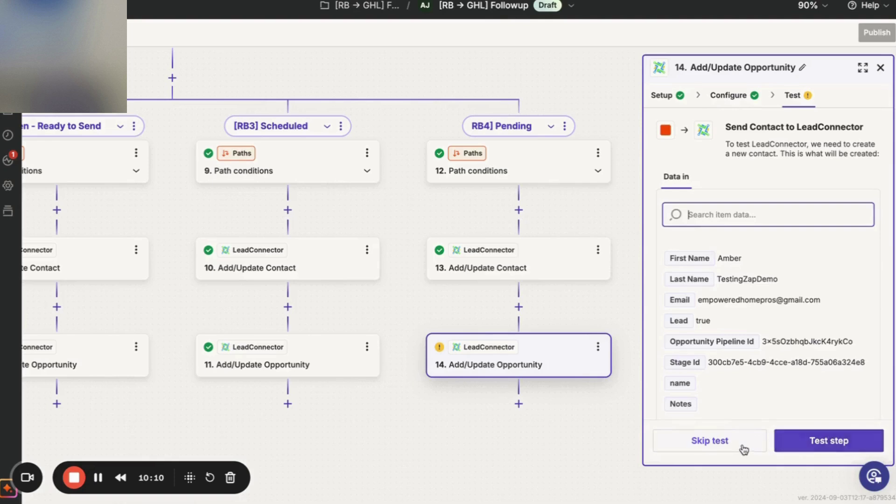
Skip step 14's test and rename the second path to '[RB4] Pending' by adding '['.
{"action": "left_click", "coordinate": [740, 447]}
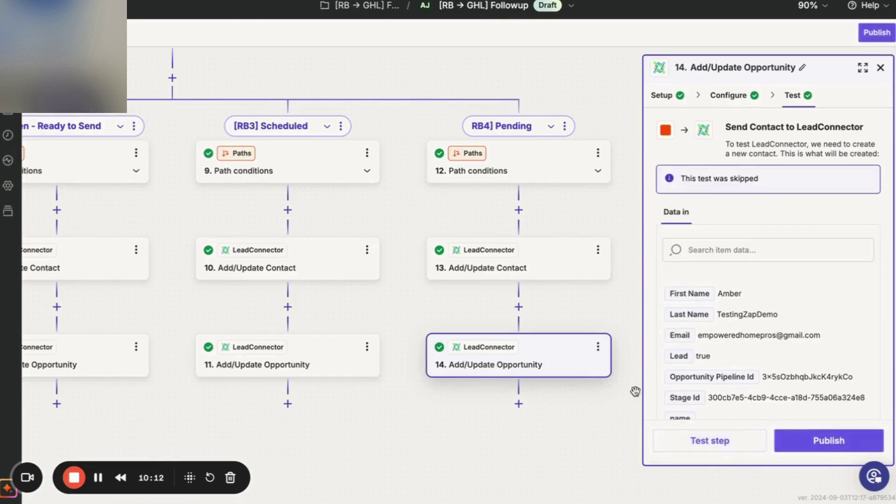
{"action": "scroll", "coordinate": [562, 432], "scroll_direction": "right", "scroll_amount": 4}
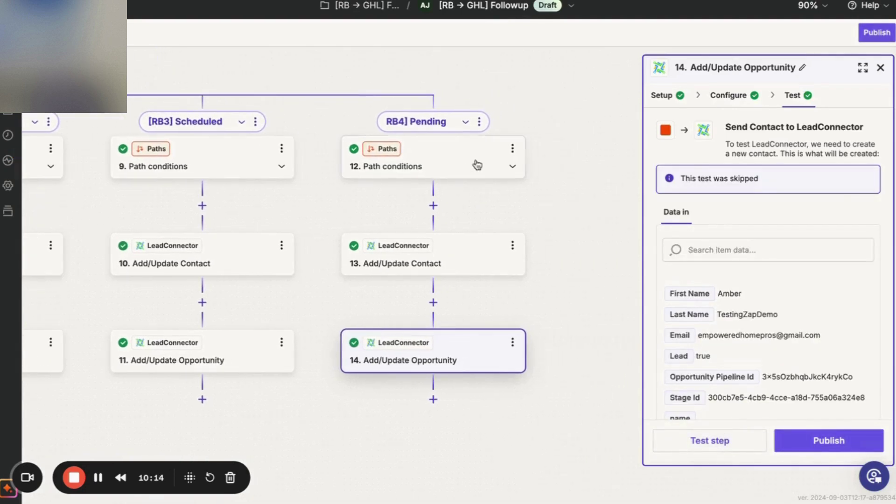
{"action": "left_click", "coordinate": [479, 122]}
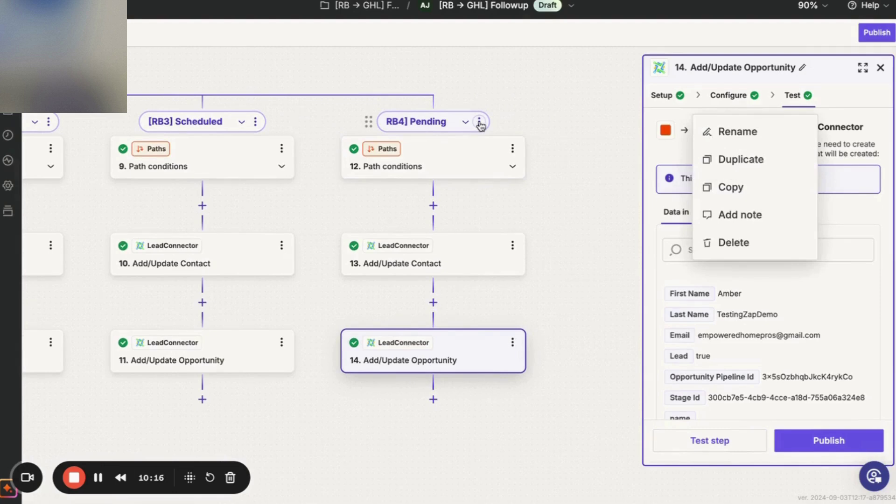
{"action": "left_click", "coordinate": [728, 140]}
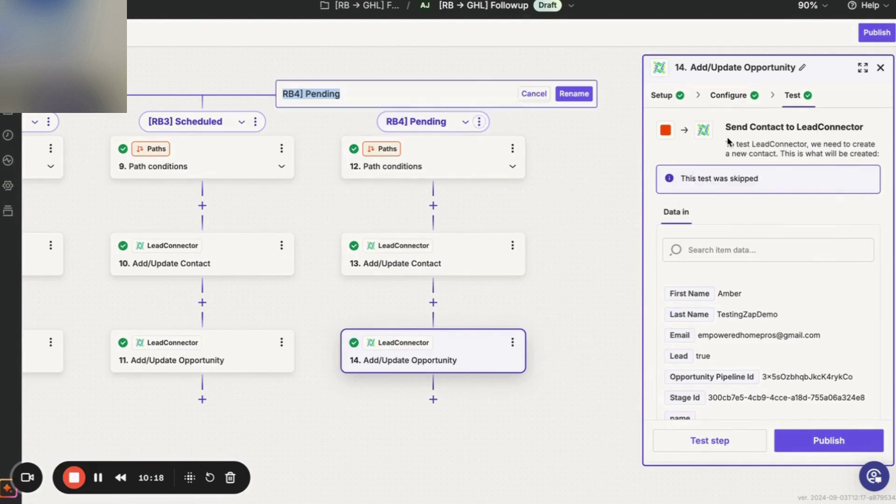
{"action": "left_click", "coordinate": [595, 154]}
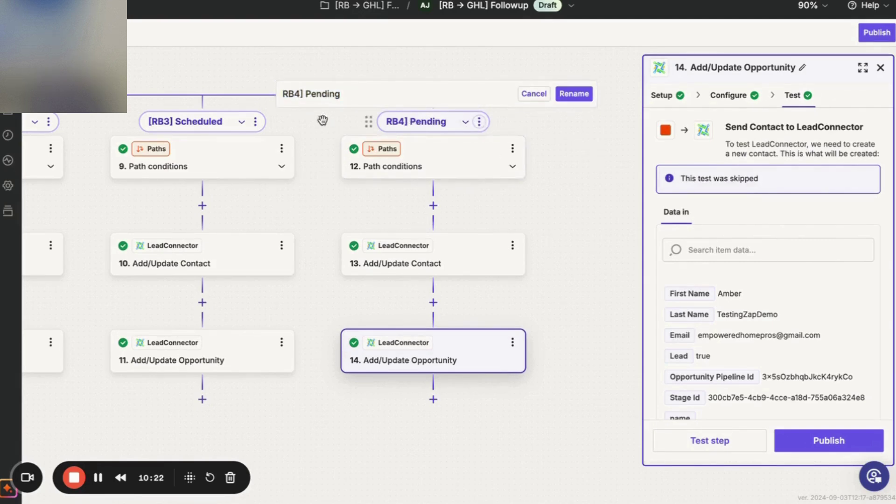
{"action": "left_click", "coordinate": [374, 95]}
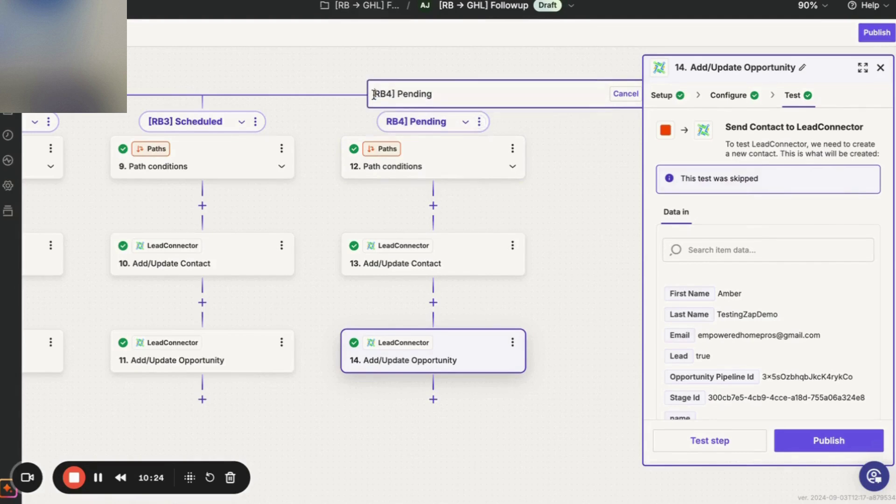
{"action": "type", "text": "["}
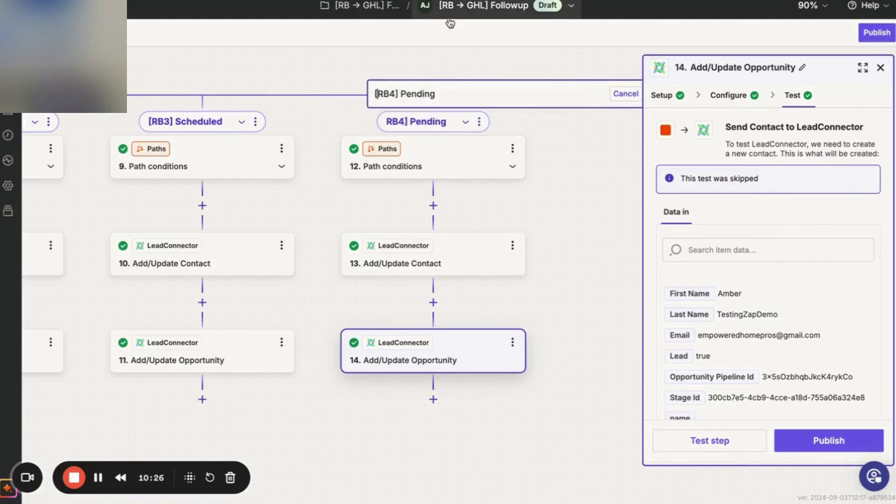
{"action": "left_click", "coordinate": [580, 177]}
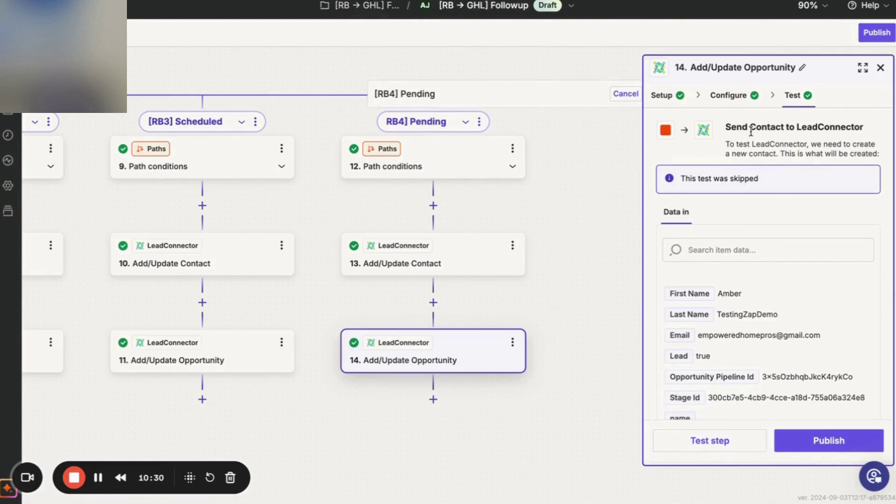
{"action": "left_click", "coordinate": [880, 67]}
{"action": "left_click", "coordinate": [680, 99]}
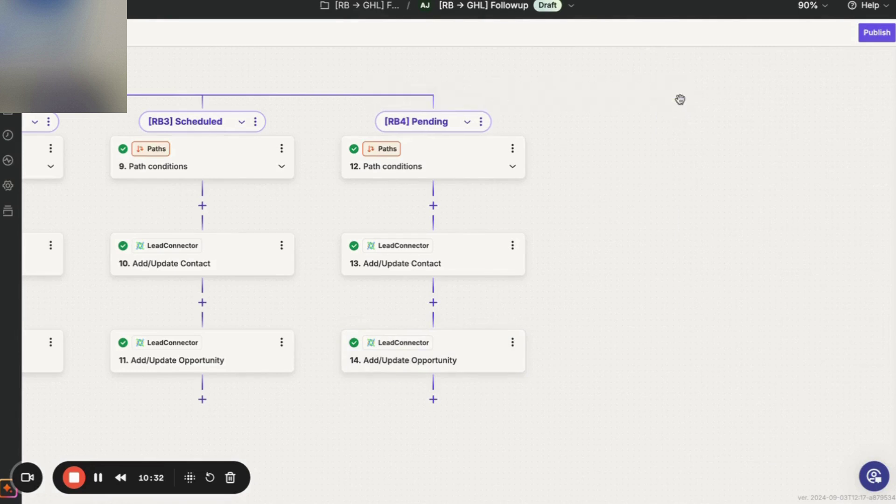
Duplicate the [RB4] Pending path and copy '[RB5] Closed' from the checklist document.
{"action": "left_click", "coordinate": [481, 122]}
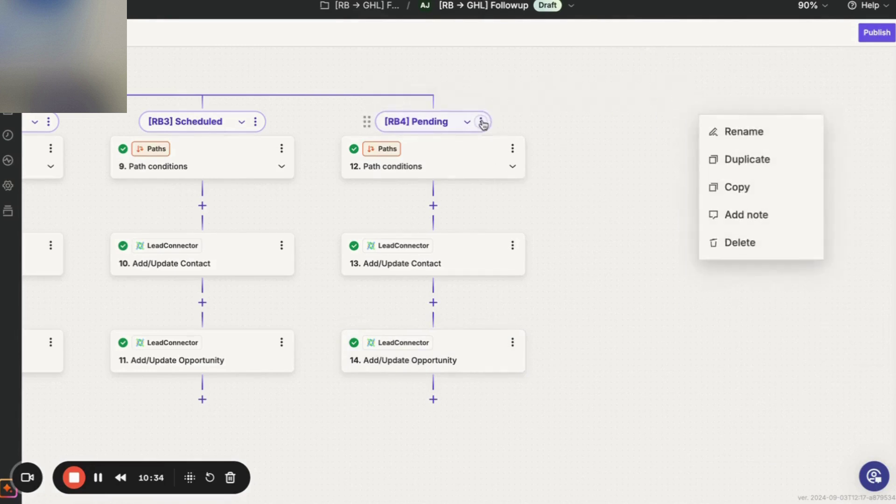
{"action": "left_click", "coordinate": [732, 159]}
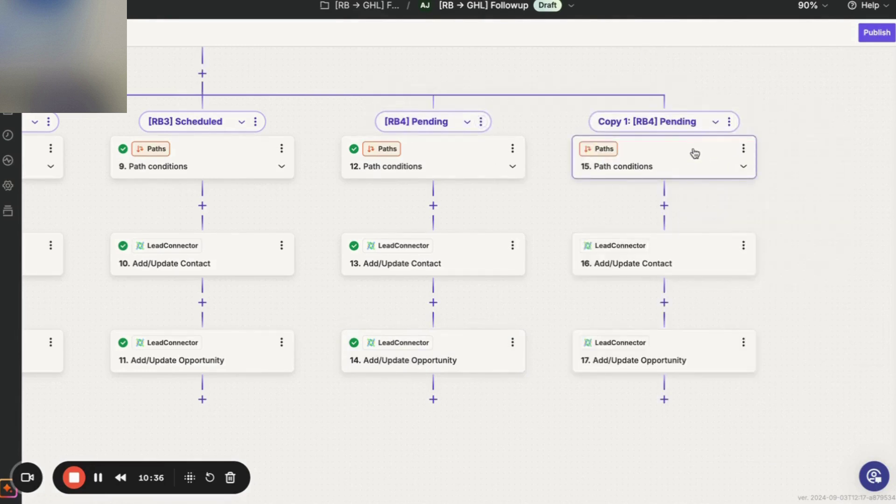
{"action": "key", "text": "ctrl+Tab"}
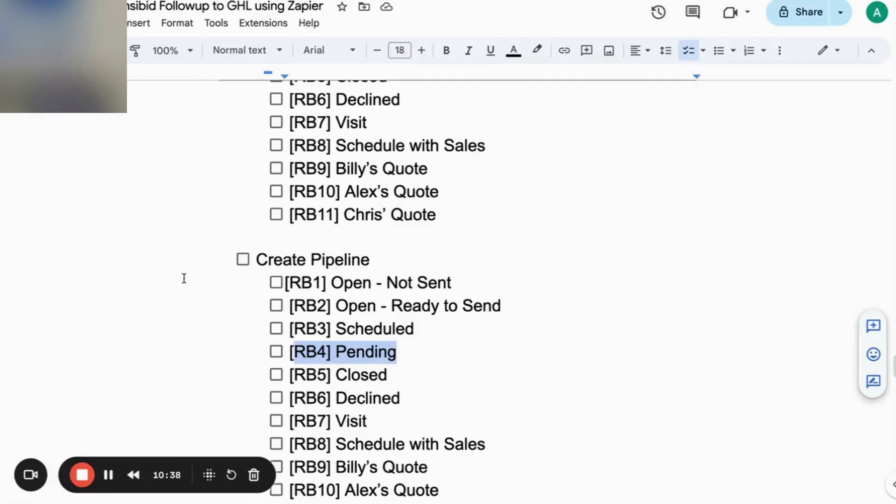
{"action": "left_click_drag", "start_coordinate": [389, 378], "coordinate": [287, 379]}
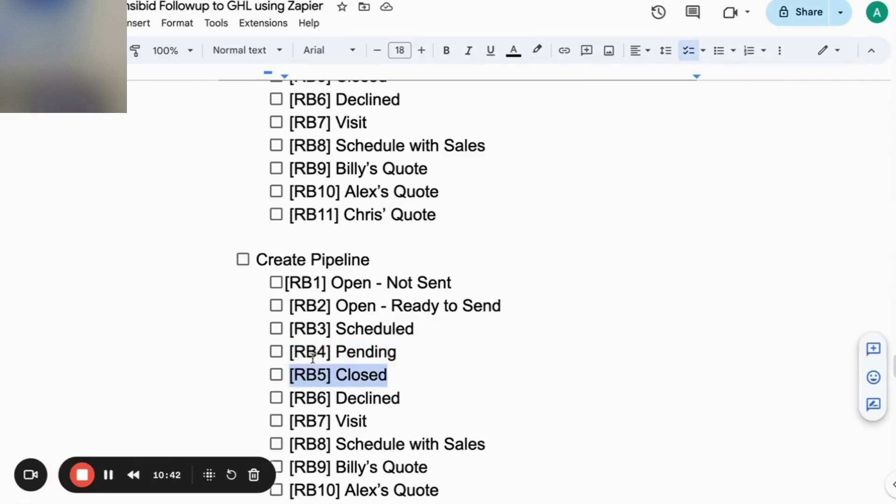
{"action": "key", "text": "ctrl+Tab"}
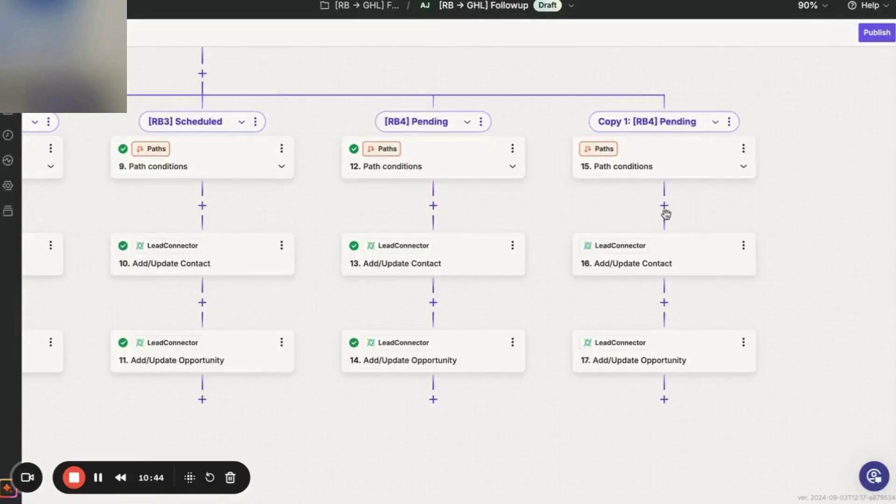
Name the copied path '[RB5] Closed' and start editing its Pending condition value.
{"action": "left_click", "coordinate": [729, 122]}
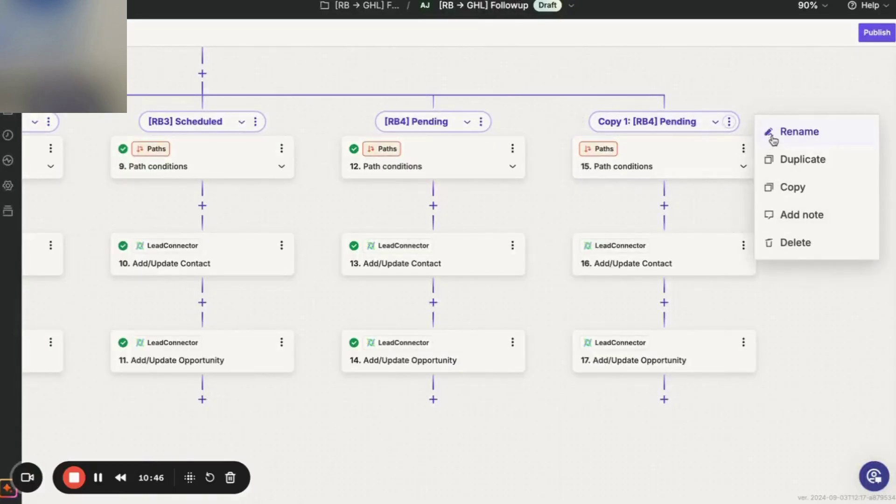
{"action": "left_click", "coordinate": [773, 140]}
{"action": "key", "text": "ctrl+v"}
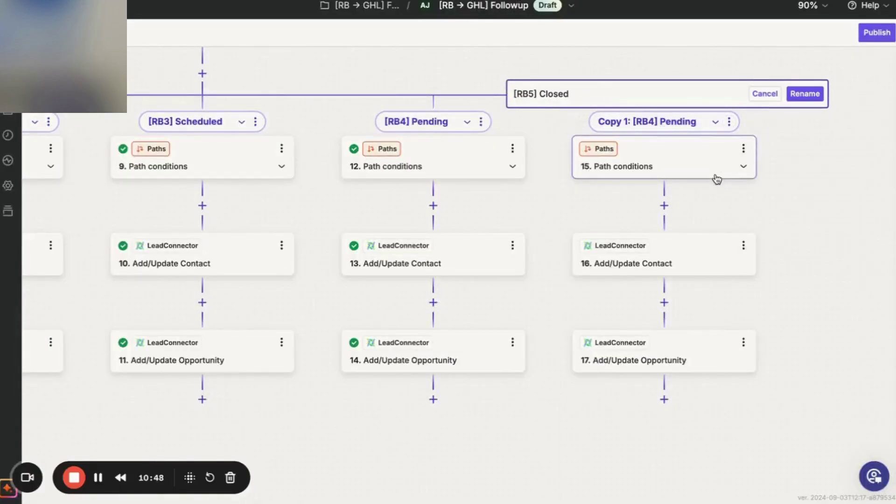
{"action": "left_click", "coordinate": [715, 174]}
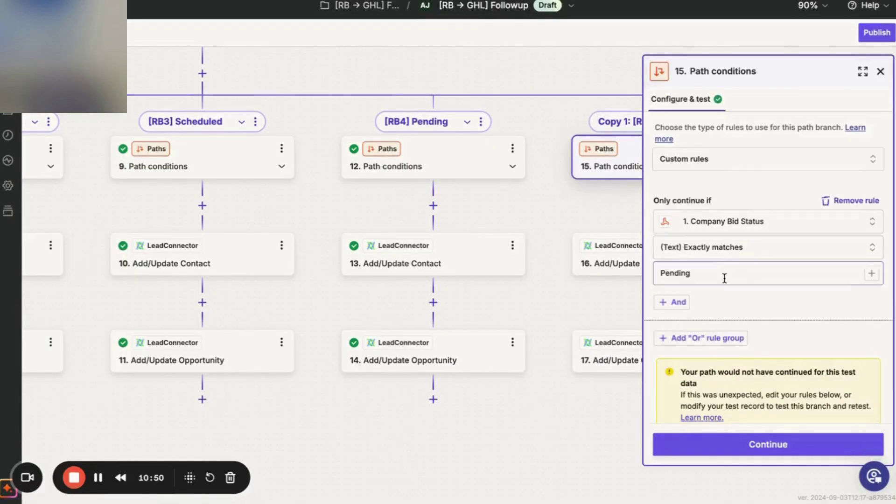
{"action": "left_click", "coordinate": [667, 275]}
{"action": "key", "text": "ctrl+Tab"}
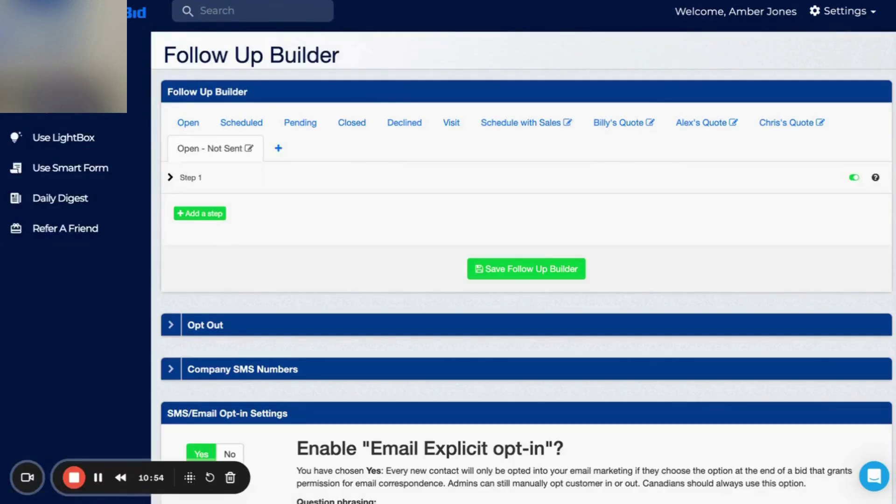
Change the path condition value from Pending to Closed and continue to its test.
{"action": "key", "text": "ctrl+shift+Tab"}
{"action": "double_click", "coordinate": [720, 269]}
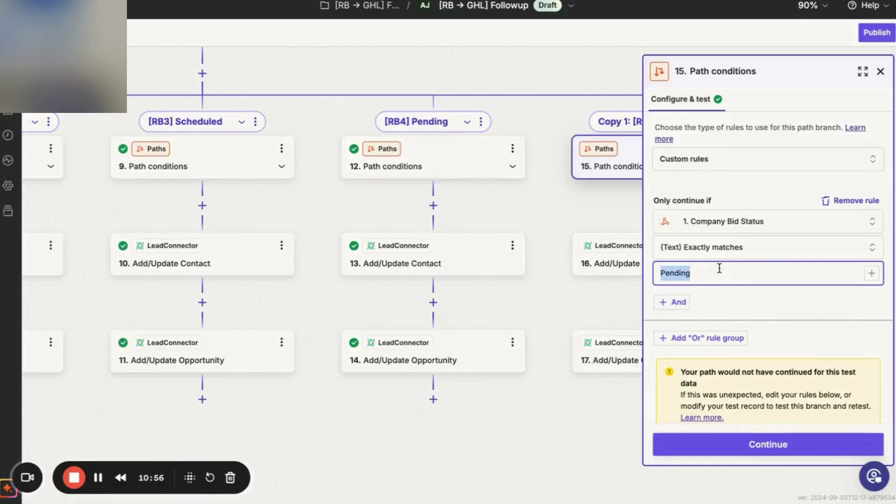
{"action": "type", "text": "Closed"}
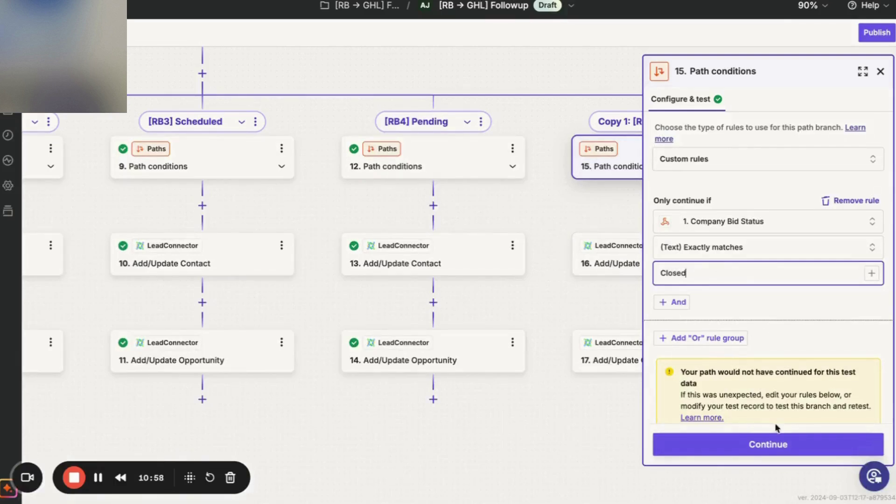
{"action": "left_click", "coordinate": [777, 437]}
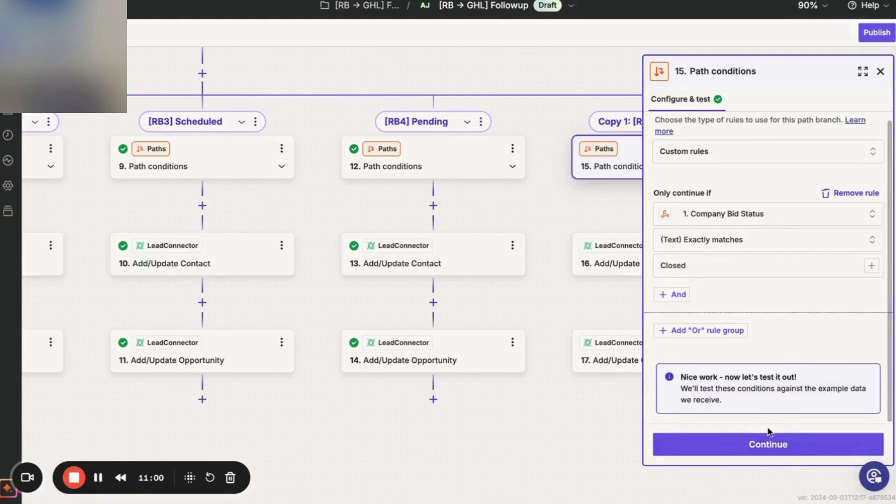
{"action": "left_click", "coordinate": [763, 446]}
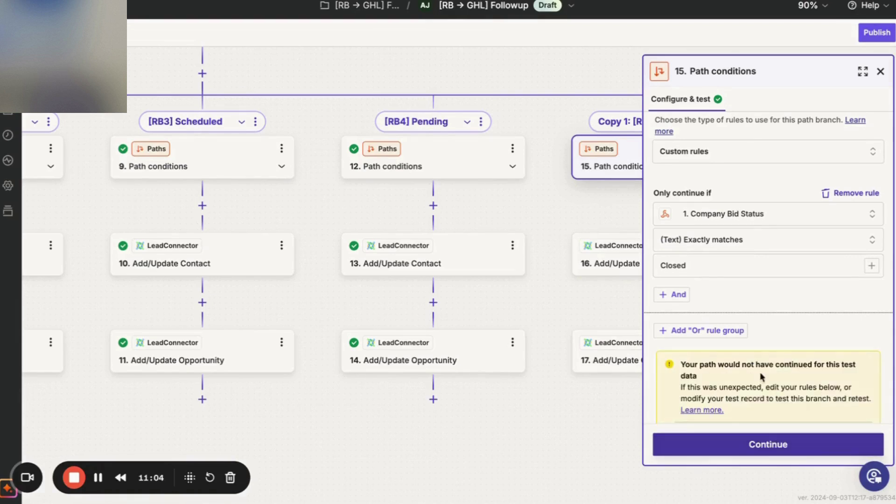
Advance step 16 Add/Update Contact through its settings and test to step 17.
{"action": "left_click", "coordinate": [761, 443]}
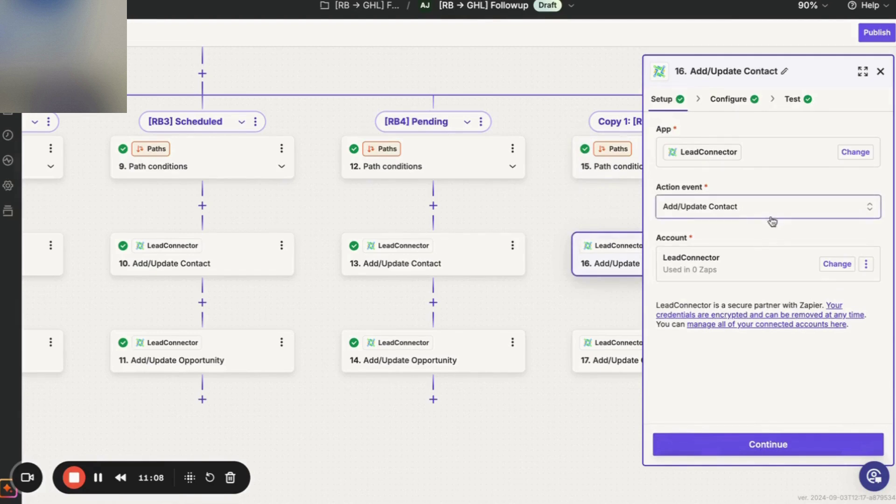
{"action": "left_click", "coordinate": [719, 448]}
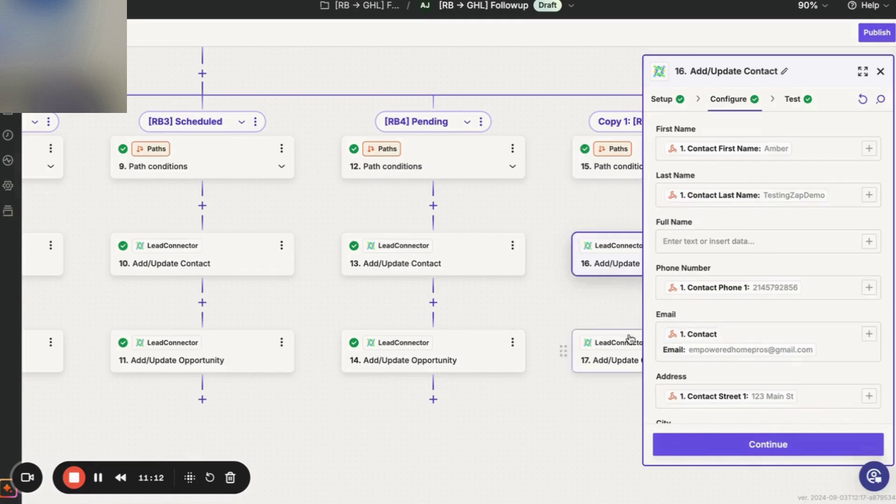
{"action": "left_click", "coordinate": [722, 452]}
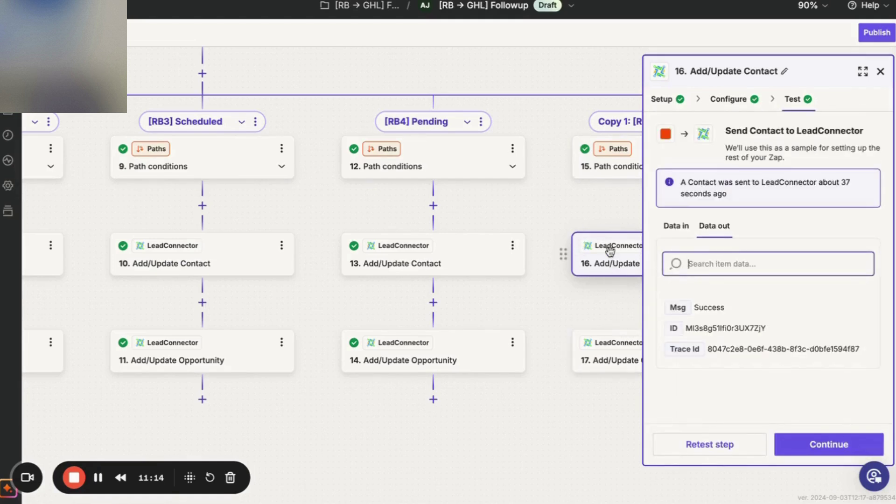
{"action": "left_click", "coordinate": [808, 443]}
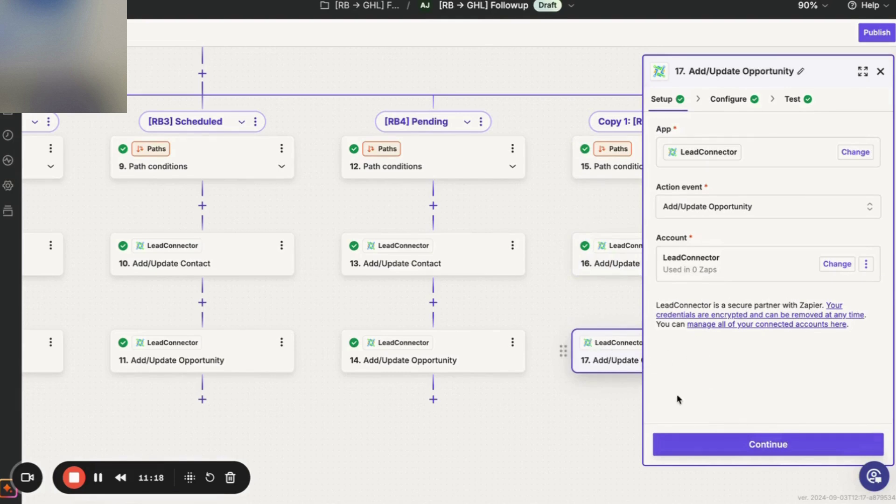
Make step 17's pipeline Static and pick [RB → GHL] Followup after reloading the list.
{"action": "left_click", "coordinate": [726, 443]}
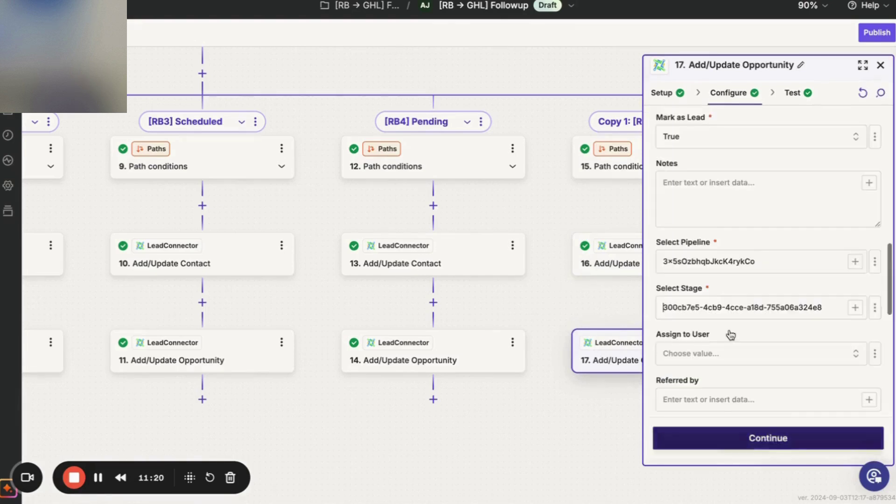
{"action": "left_click", "coordinate": [874, 264]}
{"action": "left_click", "coordinate": [848, 282]}
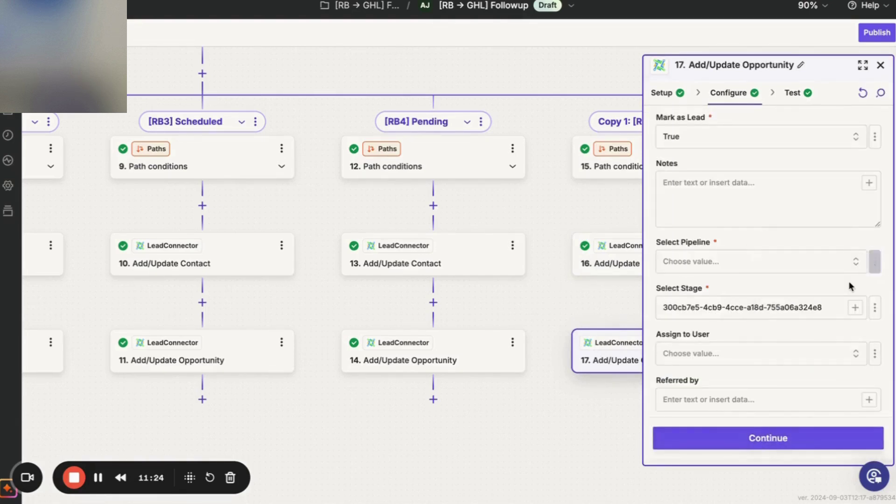
{"action": "left_click", "coordinate": [855, 265]}
{"action": "scroll", "coordinate": [564, 335], "scroll_direction": "down", "scroll_amount": 5}
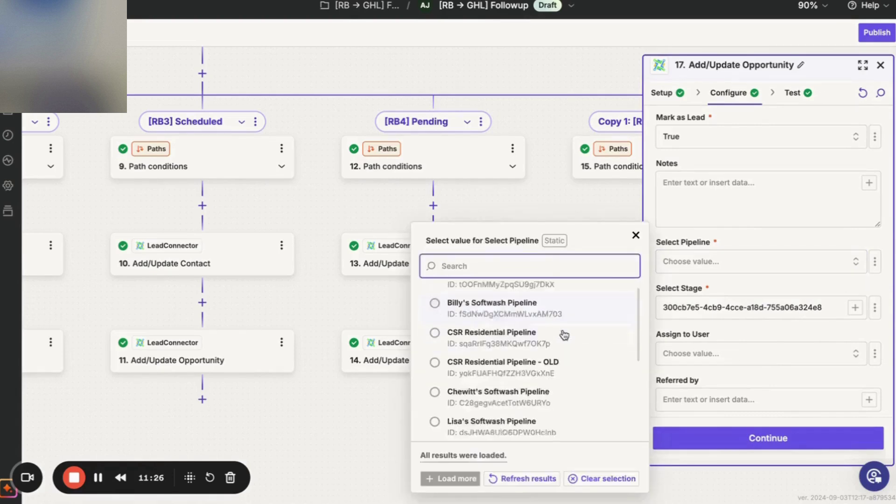
{"action": "left_click", "coordinate": [485, 413]}
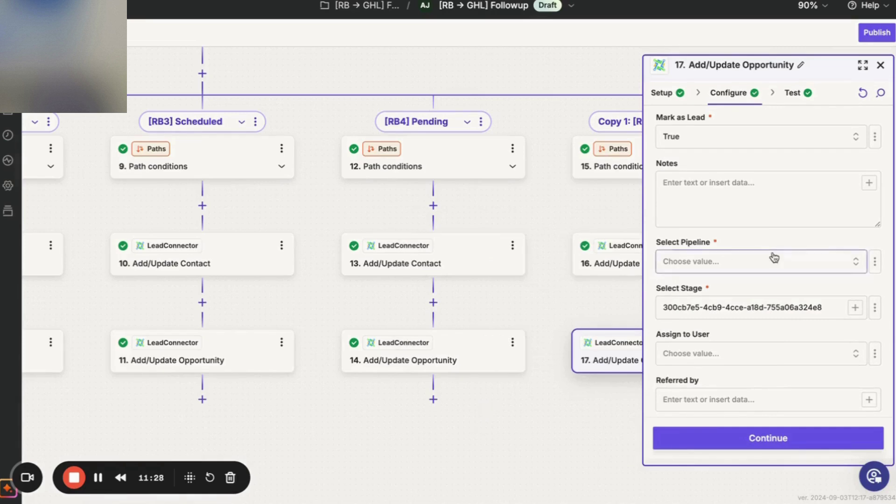
{"action": "left_click", "coordinate": [857, 262]}
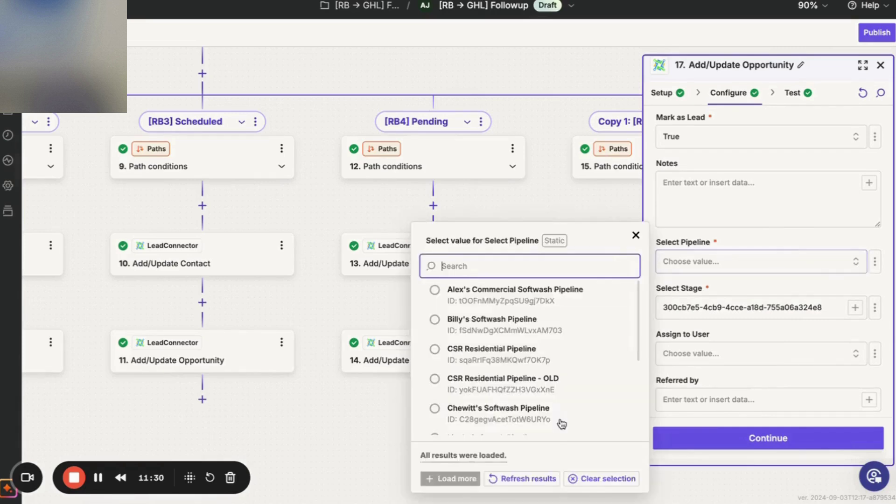
{"action": "left_click", "coordinate": [531, 476]}
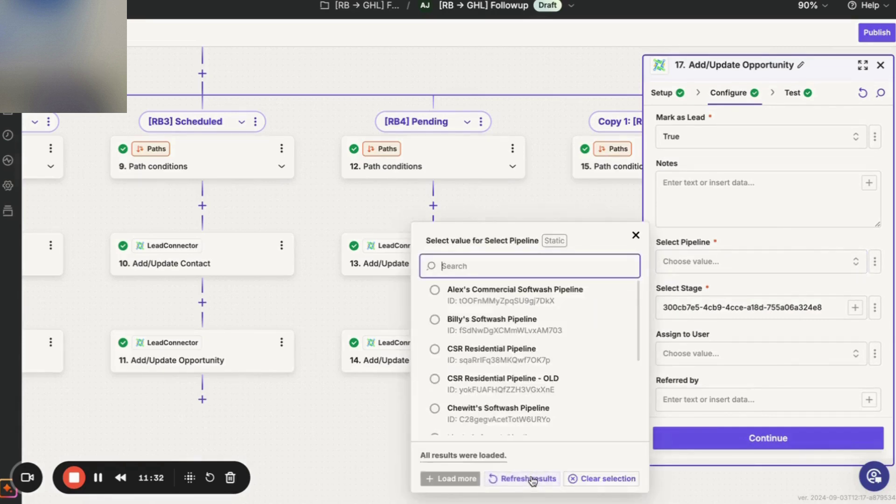
{"action": "left_click", "coordinate": [579, 478]}
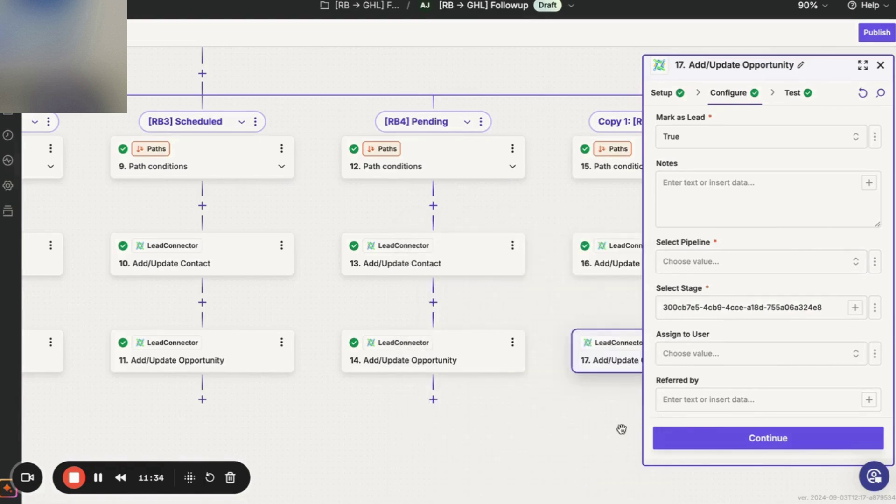
{"action": "left_click", "coordinate": [856, 266]}
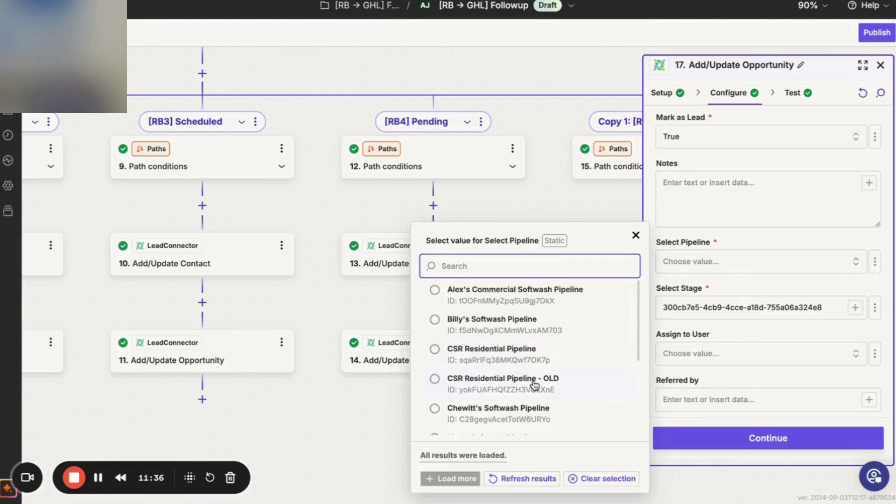
{"action": "scroll", "coordinate": [527, 392], "scroll_direction": "down", "scroll_amount": 5}
{"action": "left_click", "coordinate": [500, 414]}
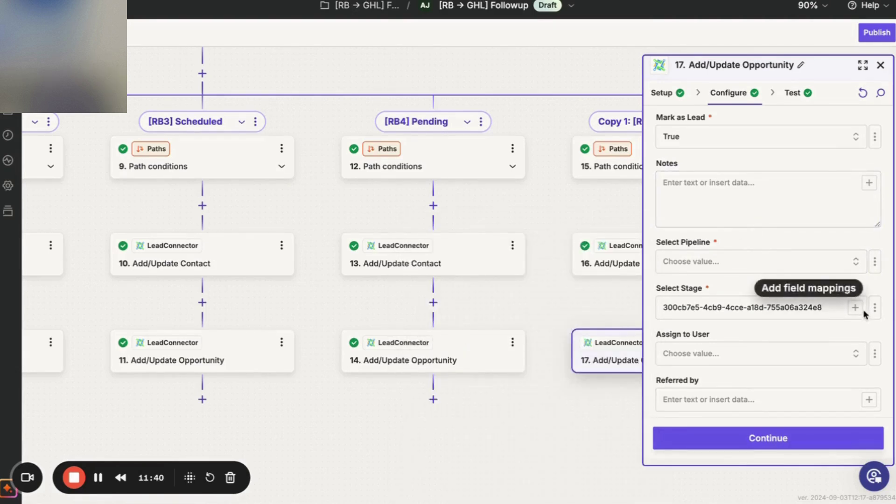
Delete step 17's stage ID, switch the stage field to Static, and reload the stages.
{"action": "triple_click", "coordinate": [823, 309]}
{"action": "key", "text": "BackSpace"}
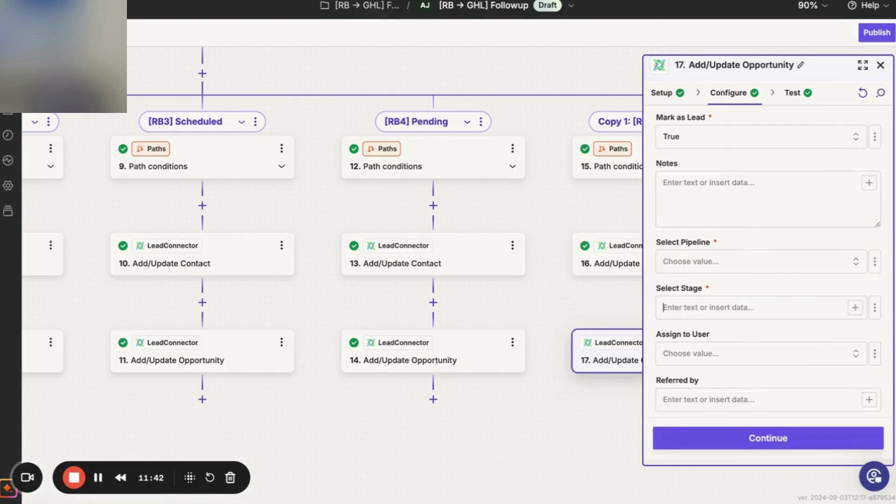
{"action": "left_click", "coordinate": [875, 308]}
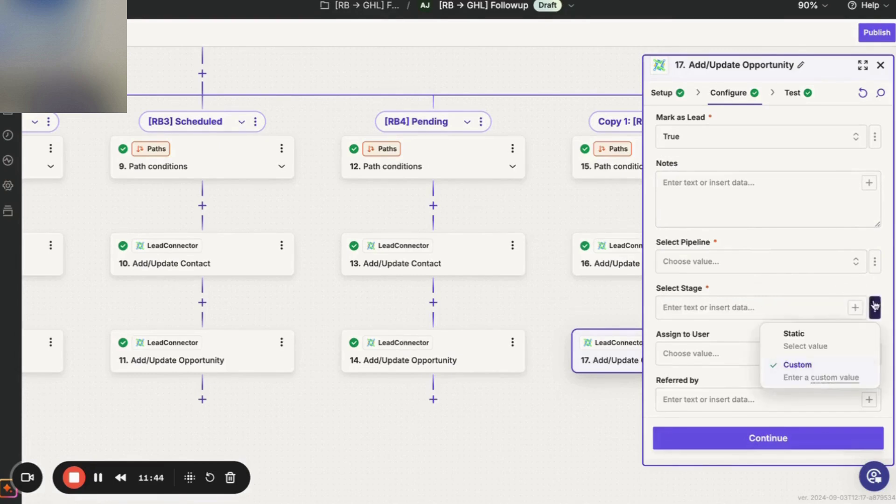
{"action": "left_click", "coordinate": [842, 339]}
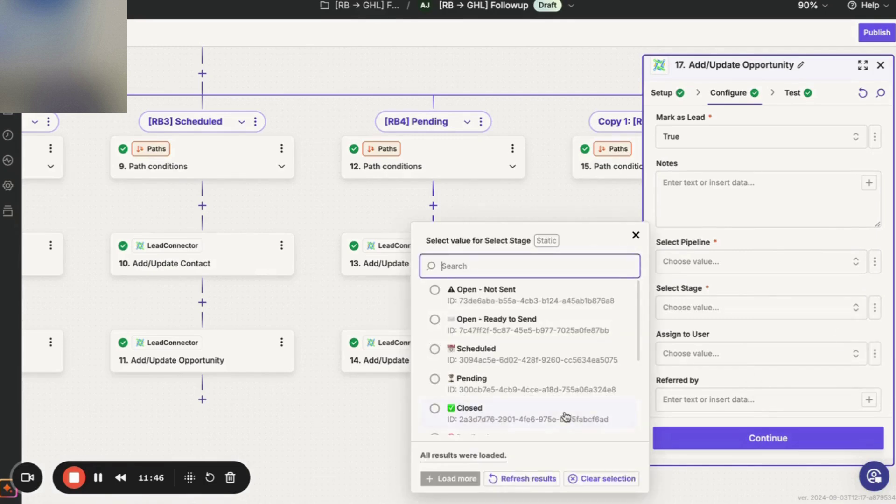
{"action": "left_click", "coordinate": [508, 483]}
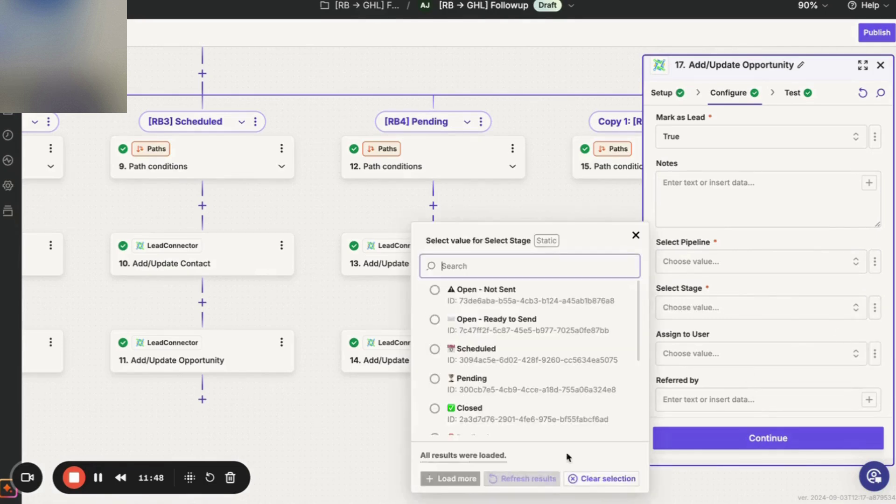
{"action": "left_click", "coordinate": [823, 267]}
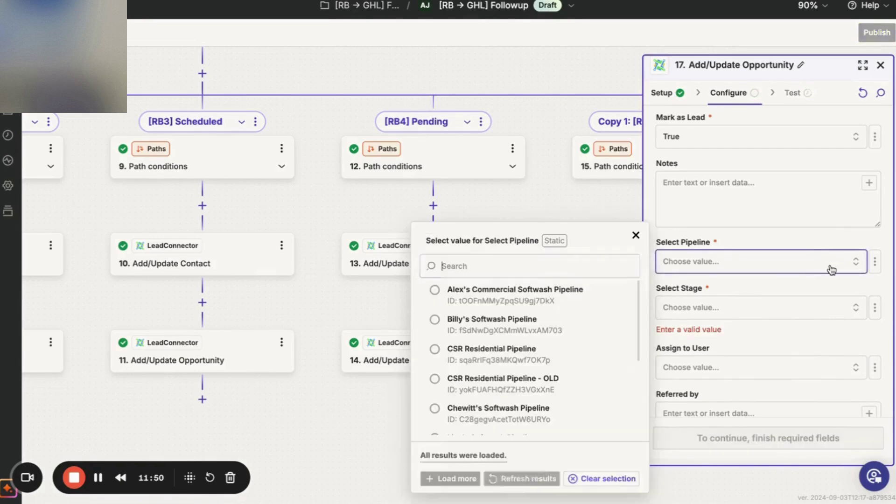
{"action": "scroll", "coordinate": [572, 364], "scroll_direction": "down", "scroll_amount": 5}
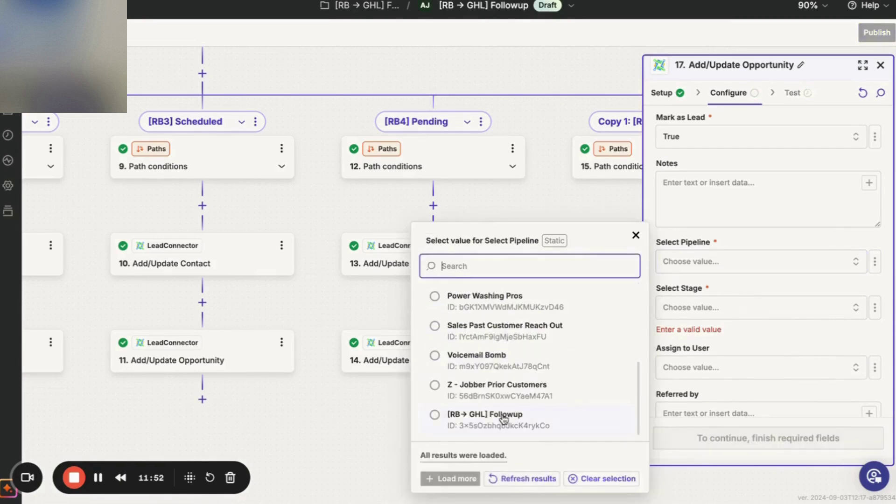
{"action": "key", "text": "Escape"}
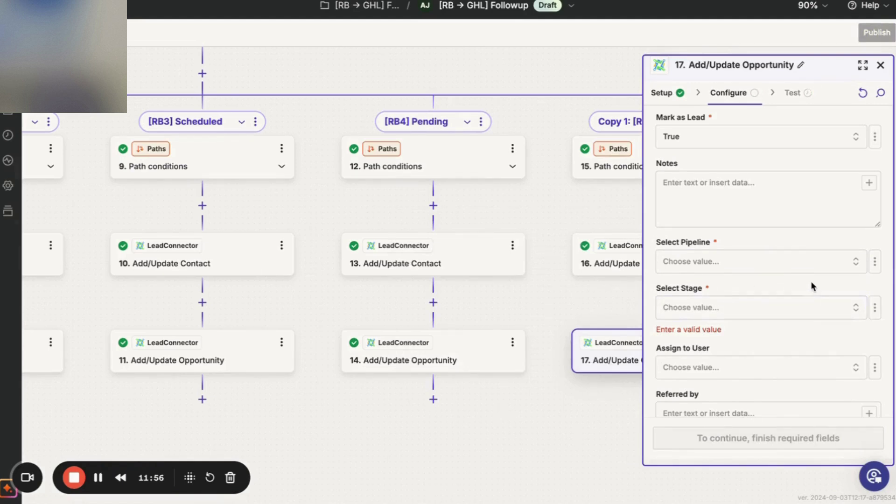
{"action": "scroll", "coordinate": [811, 281], "scroll_direction": "up", "scroll_amount": 8}
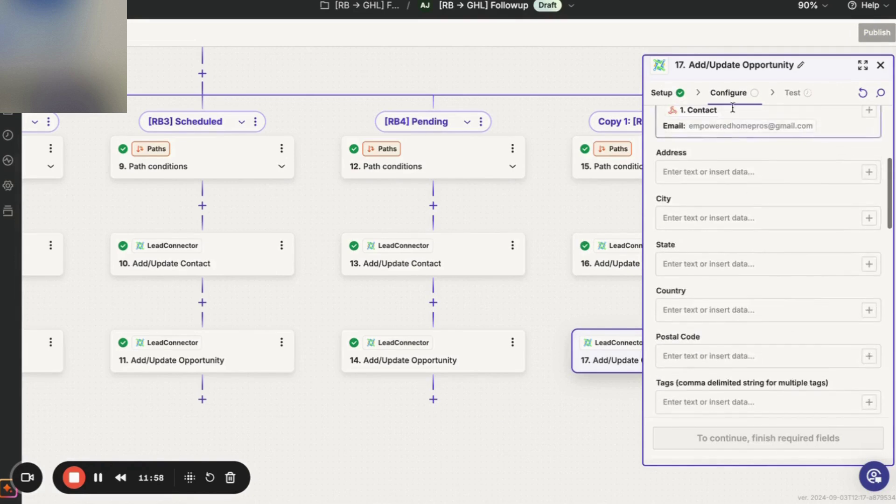
{"action": "scroll", "coordinate": [696, 140], "scroll_direction": "up", "scroll_amount": 4}
{"action": "left_click", "coordinate": [666, 94]}
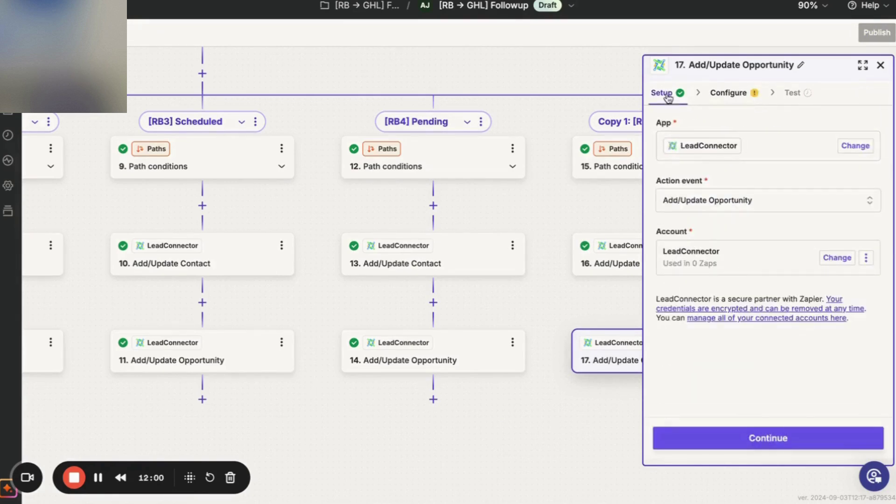
Refresh step 17's fields and set the pipeline to Static [RB → GHL] Followup.
{"action": "left_click", "coordinate": [723, 437]}
{"action": "scroll", "coordinate": [724, 435], "scroll_direction": "down", "scroll_amount": 12}
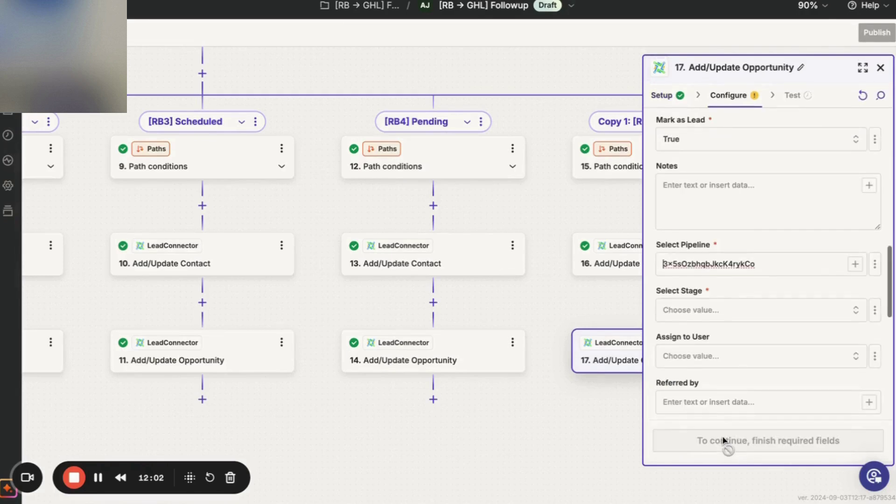
{"action": "scroll", "coordinate": [826, 273], "scroll_direction": "up", "scroll_amount": 12}
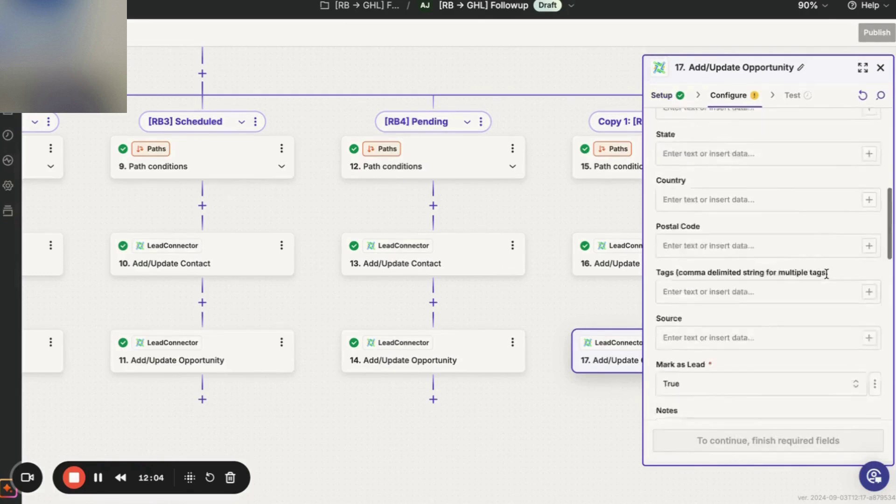
{"action": "left_click", "coordinate": [862, 97]}
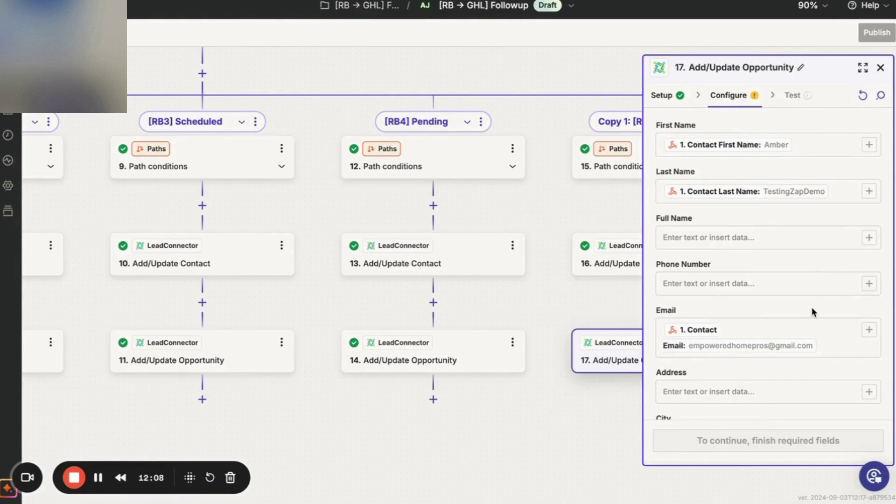
{"action": "left_click", "coordinate": [793, 329]}
{"action": "scroll", "coordinate": [778, 352], "scroll_direction": "down", "scroll_amount": 1}
{"action": "scroll", "coordinate": [778, 353], "scroll_direction": "down", "scroll_amount": 8}
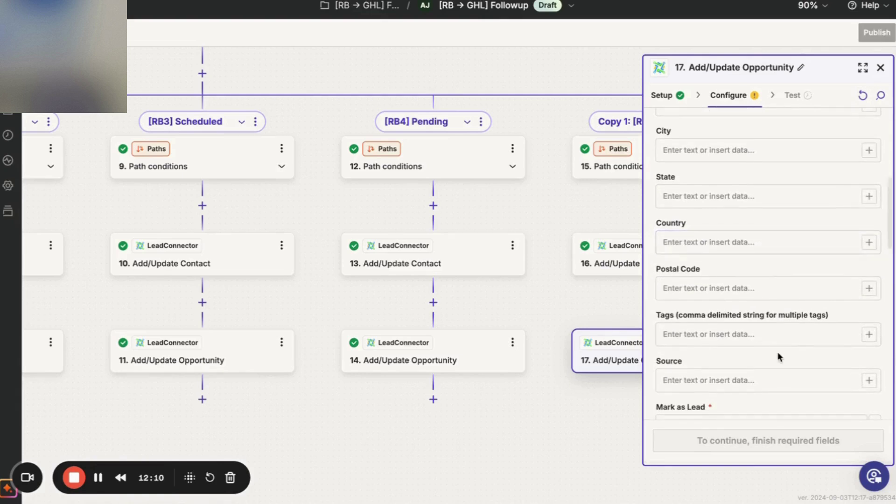
{"action": "scroll", "coordinate": [778, 356], "scroll_direction": "down", "scroll_amount": 5}
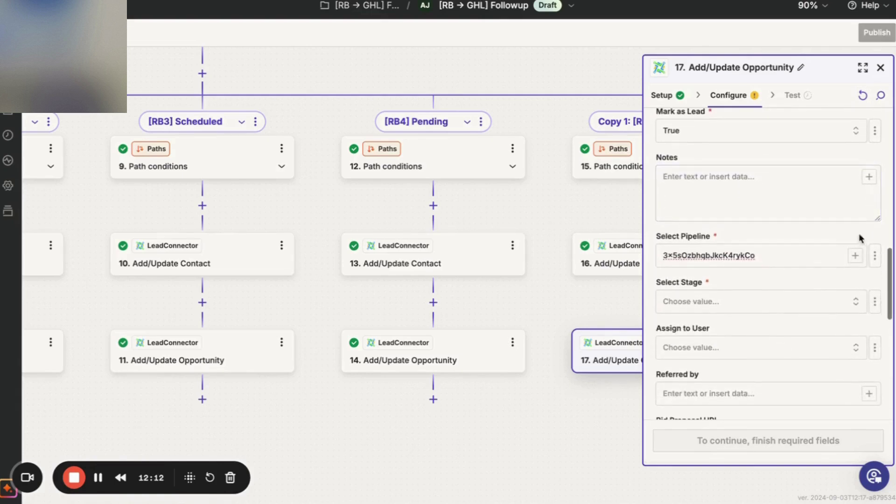
{"action": "left_click", "coordinate": [873, 260]}
{"action": "left_click", "coordinate": [841, 285]}
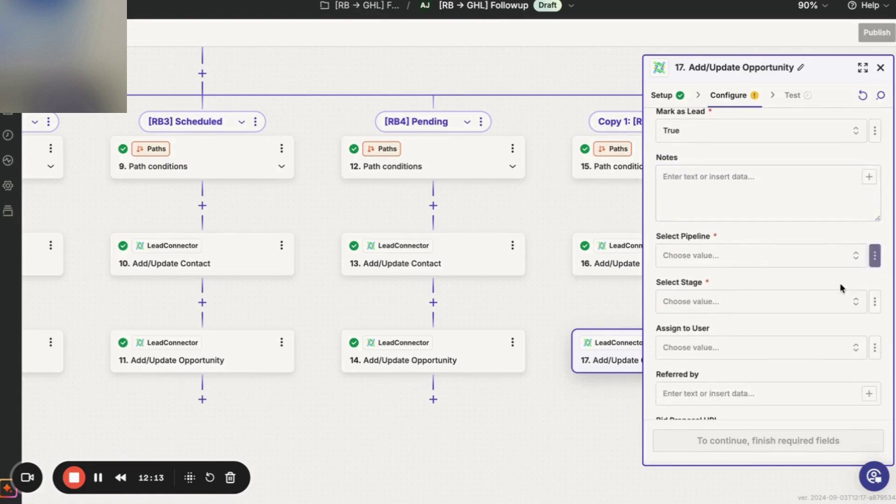
{"action": "left_click", "coordinate": [805, 261]}
{"action": "scroll", "coordinate": [545, 414], "scroll_direction": "down", "scroll_amount": 5}
{"action": "left_click", "coordinate": [516, 414]}
Set the stage to Closed and reselect the [RB → GHL] Followup pipeline.
{"action": "left_click", "coordinate": [690, 255]}
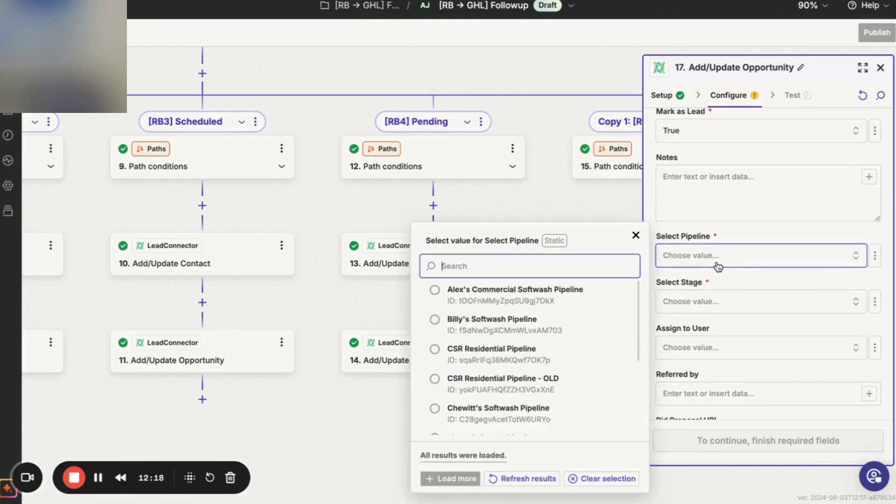
{"action": "scroll", "coordinate": [518, 392], "scroll_direction": "down", "scroll_amount": 5}
{"action": "left_click", "coordinate": [484, 422]}
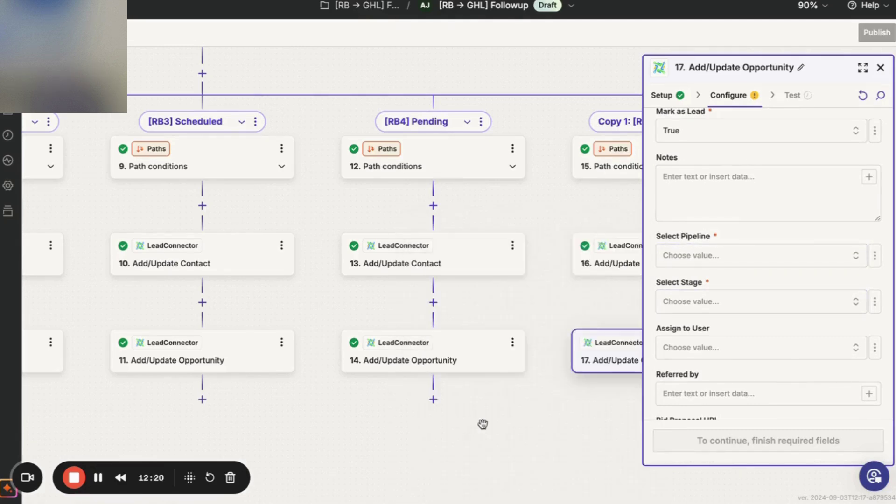
{"action": "left_click", "coordinate": [682, 312]}
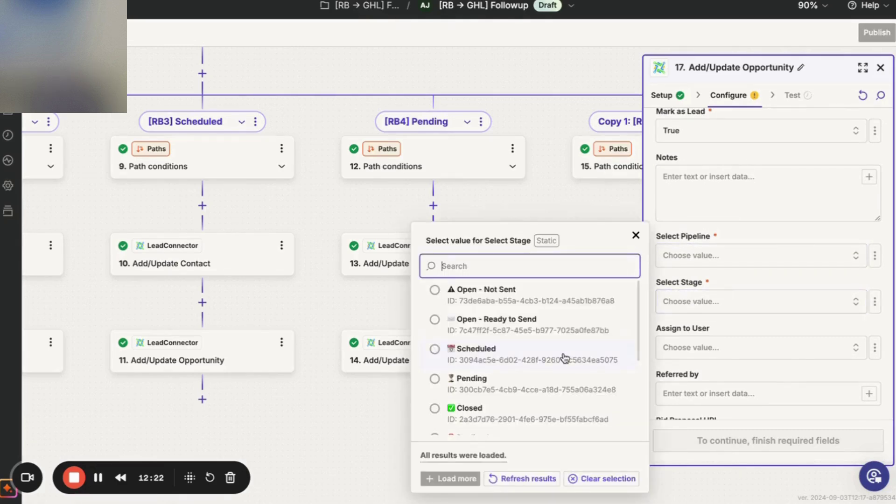
{"action": "left_click", "coordinate": [539, 418]}
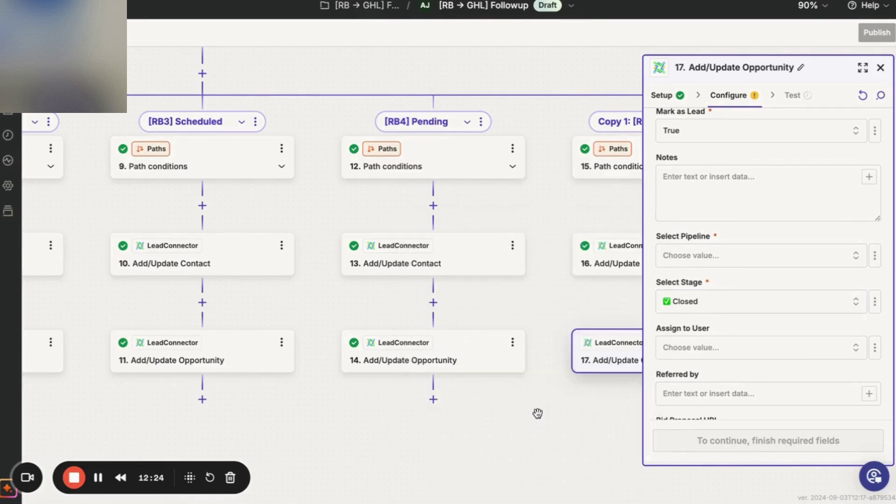
{"action": "left_click", "coordinate": [739, 313]}
{"action": "left_click", "coordinate": [708, 256]}
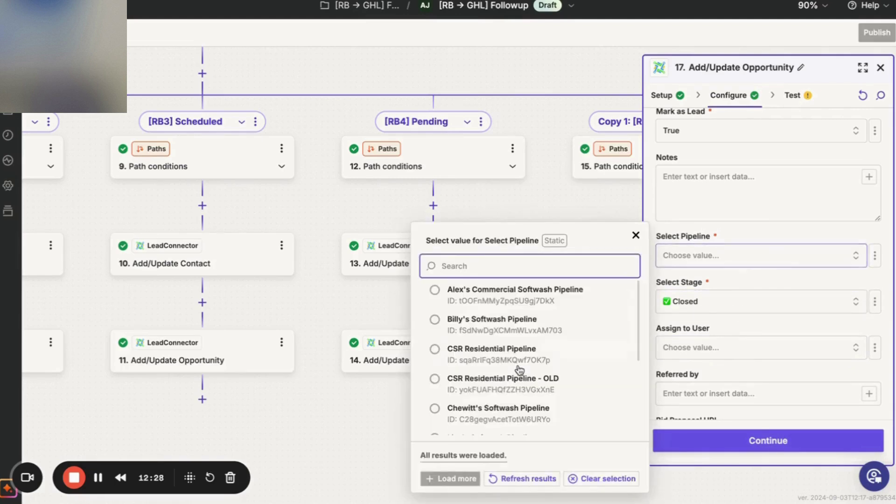
{"action": "scroll", "coordinate": [520, 369], "scroll_direction": "down", "scroll_amount": 10}
{"action": "left_click", "coordinate": [497, 414]}
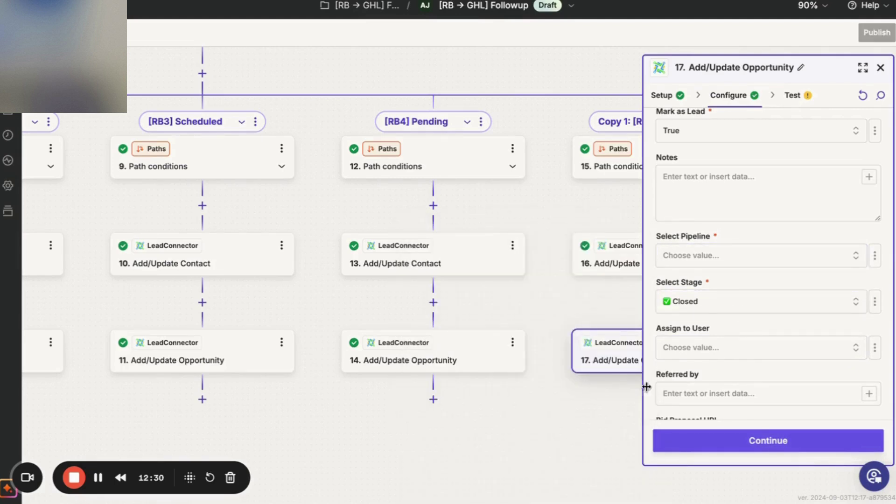
Skip the test, reopen step 17, and pick [RB→ GHL] Followup again as a Static pipeline.
{"action": "left_click", "coordinate": [721, 442]}
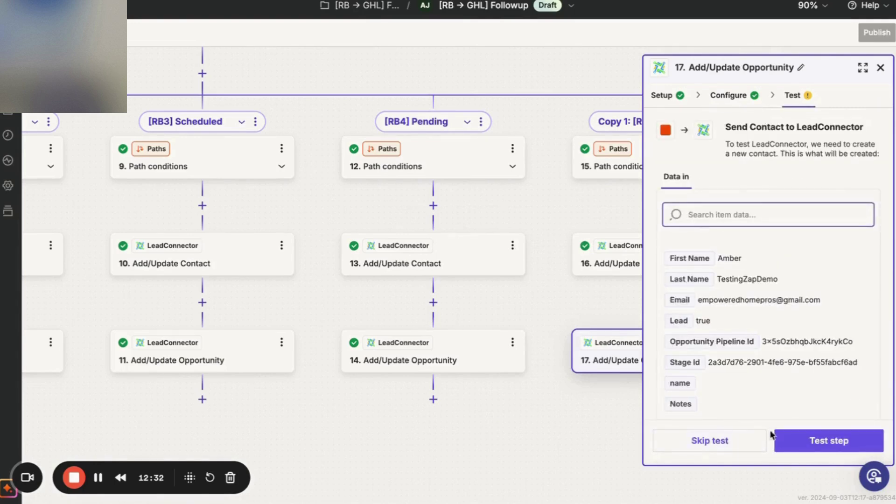
{"action": "left_click", "coordinate": [729, 442]}
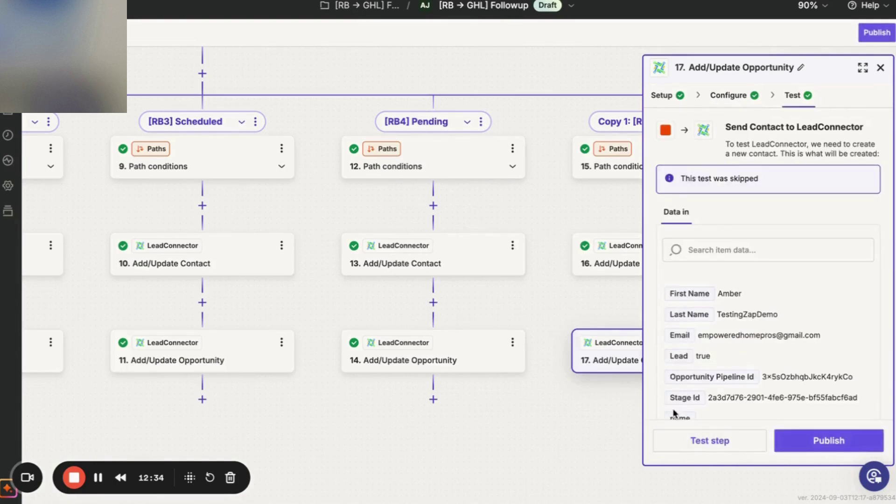
{"action": "scroll", "coordinate": [784, 371], "scroll_direction": "down", "scroll_amount": 4}
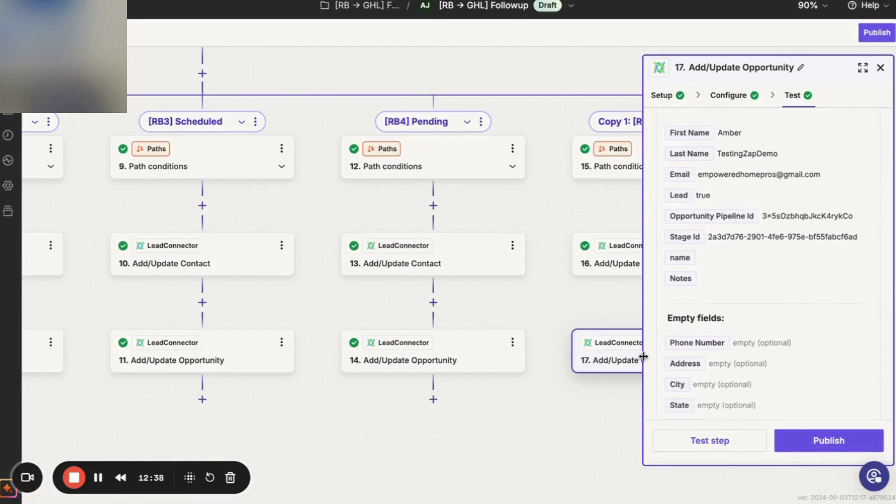
{"action": "left_click", "coordinate": [616, 357]}
{"action": "left_click", "coordinate": [781, 441]}
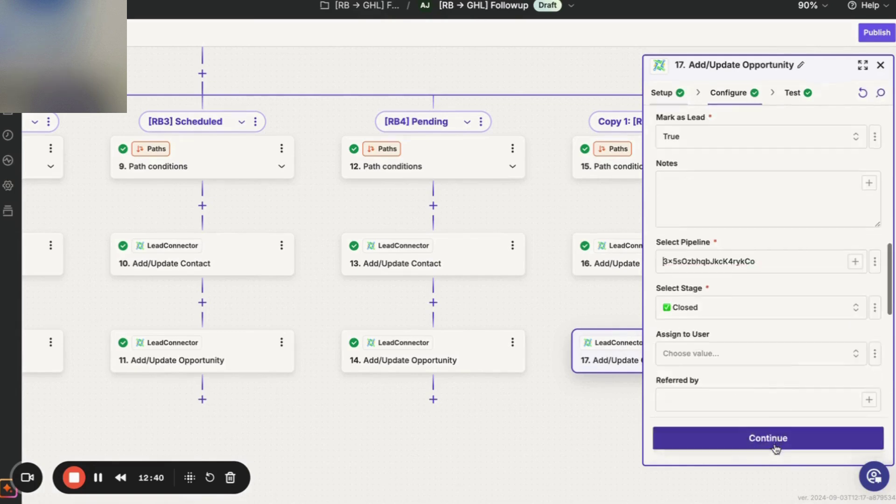
{"action": "left_click", "coordinate": [874, 265]}
{"action": "left_click", "coordinate": [840, 305]}
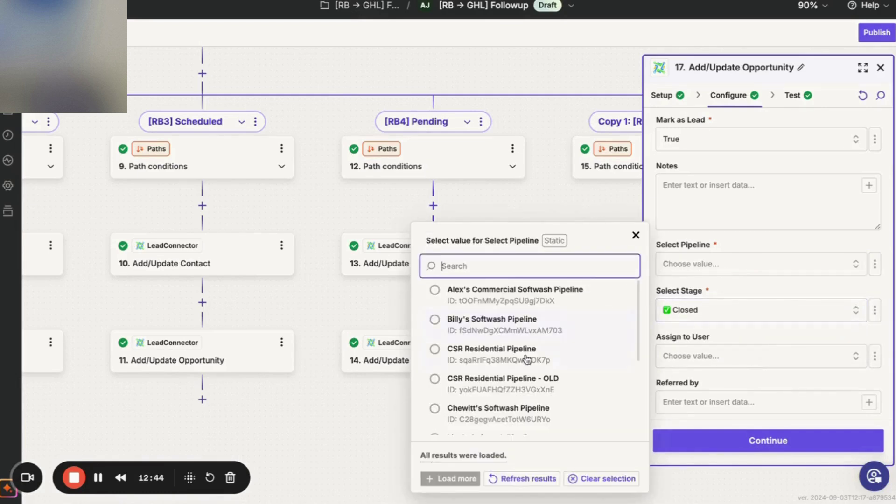
{"action": "scroll", "coordinate": [527, 359], "scroll_direction": "down", "scroll_amount": 5}
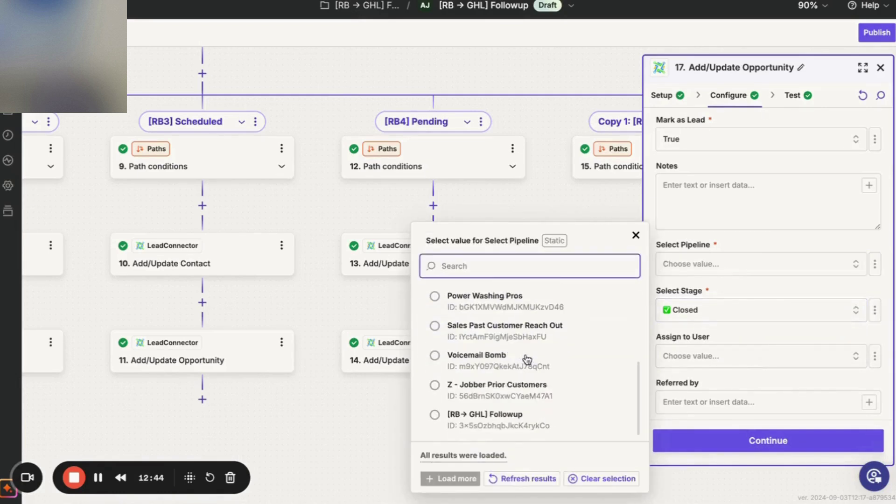
{"action": "left_click", "coordinate": [497, 420]}
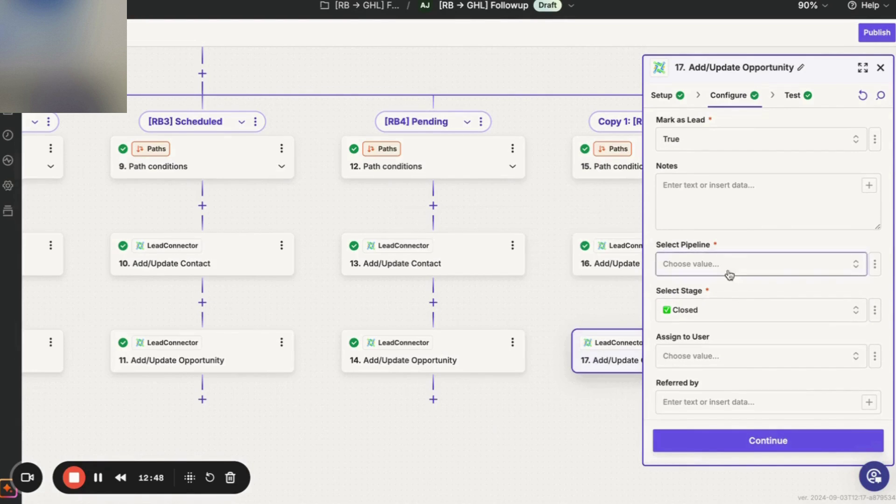
Check the Opportunity Pipeline Id in step 17's test data, then return to configuration.
{"action": "left_click", "coordinate": [728, 440]}
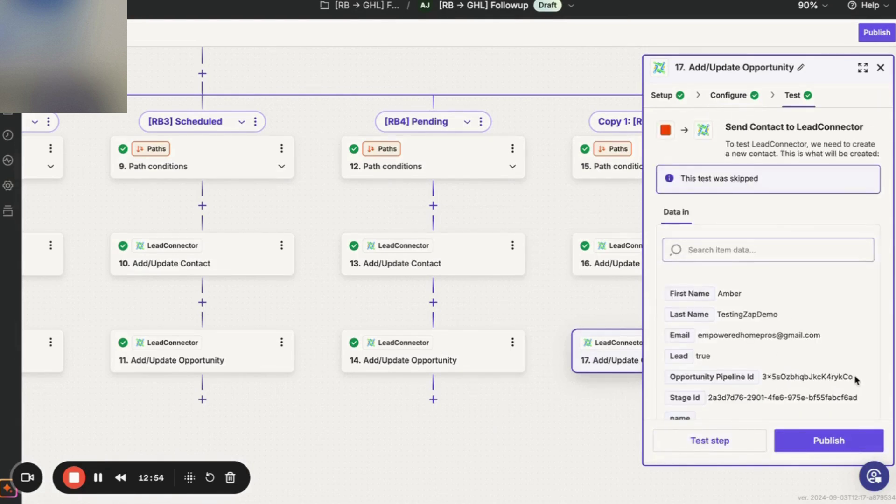
{"action": "left_click_drag", "start_coordinate": [856, 378], "coordinate": [763, 383]}
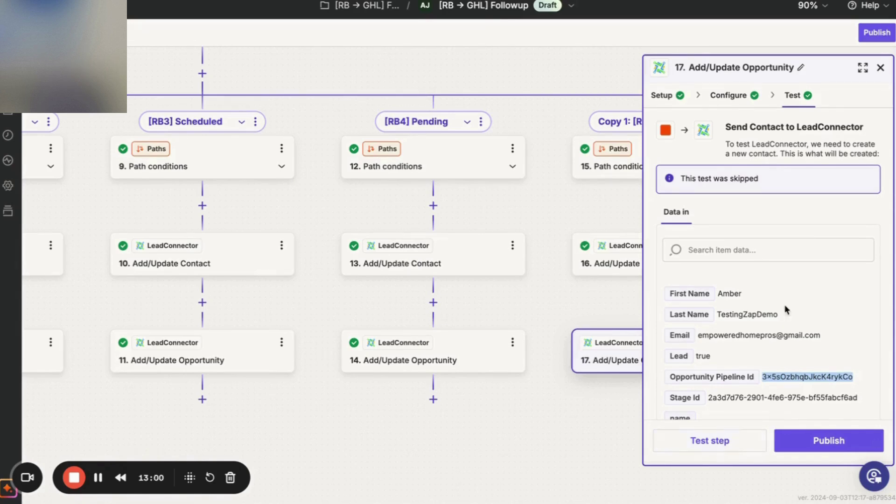
{"action": "left_click", "coordinate": [778, 270]}
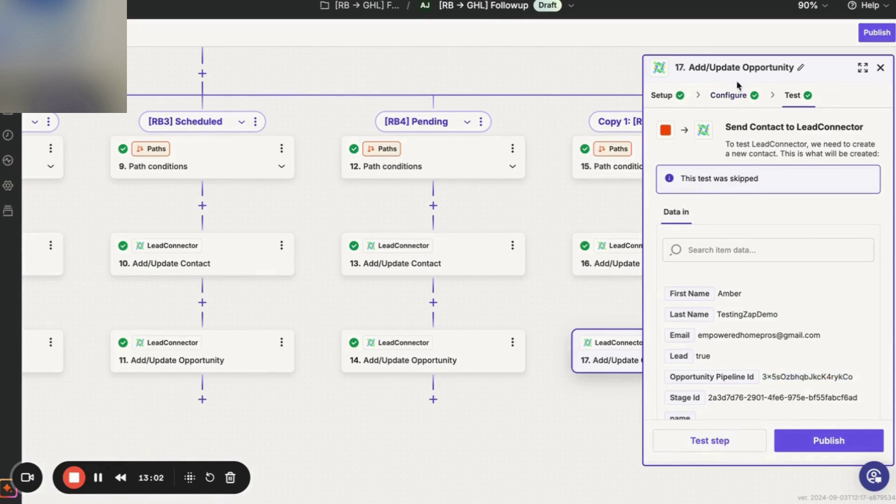
{"action": "left_click", "coordinate": [740, 100]}
{"action": "scroll", "coordinate": [666, 306], "scroll_direction": "down", "scroll_amount": 2}
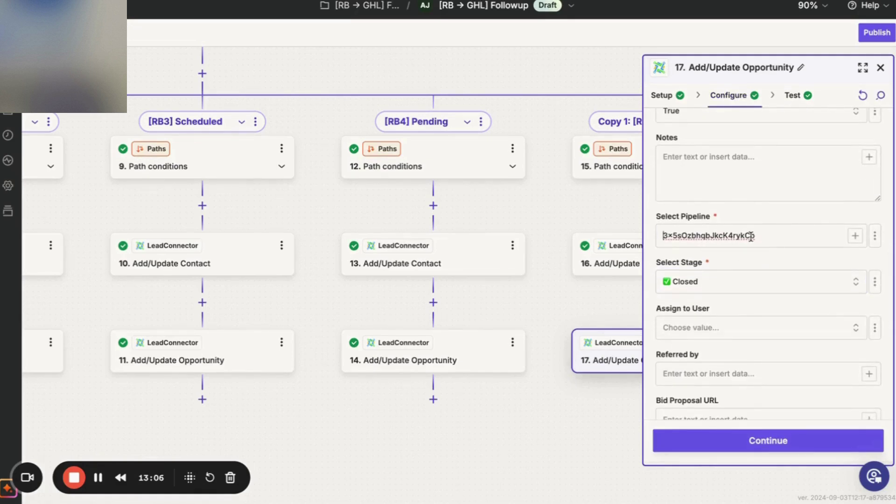
Replace the pipeline ID with Static [RB→ GHL] Followup and test step 17.
{"action": "left_click_drag", "start_coordinate": [771, 231], "coordinate": [672, 227]}
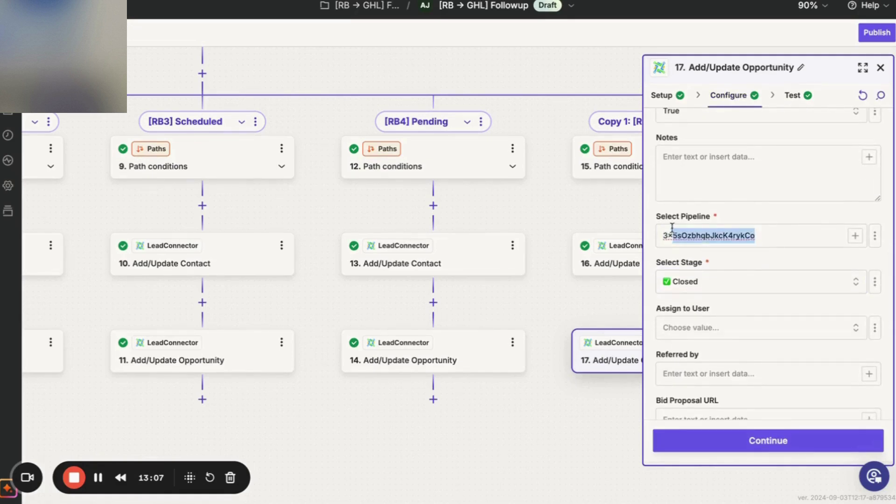
{"action": "left_click", "coordinate": [837, 230]}
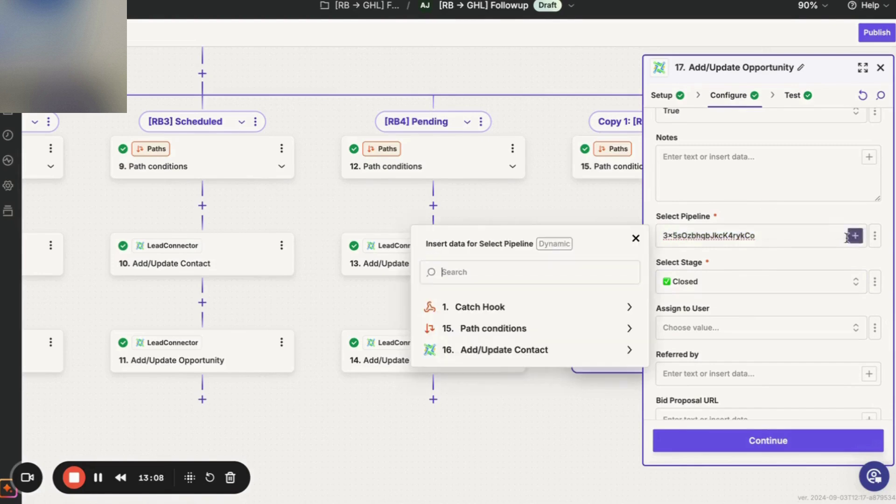
{"action": "left_click", "coordinate": [790, 256]}
{"action": "left_click", "coordinate": [875, 236]}
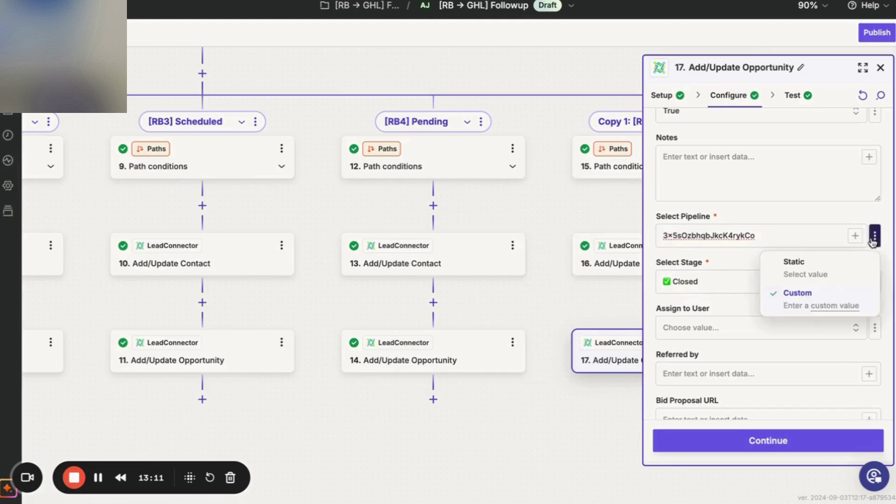
{"action": "left_click", "coordinate": [784, 276]}
{"action": "scroll", "coordinate": [515, 388], "scroll_direction": "down", "scroll_amount": 5}
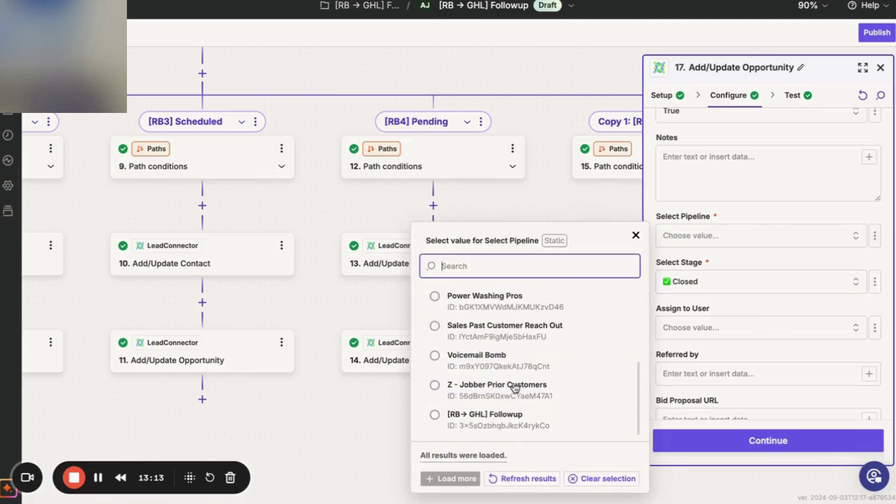
{"action": "left_click", "coordinate": [494, 414]}
{"action": "left_click", "coordinate": [712, 436]}
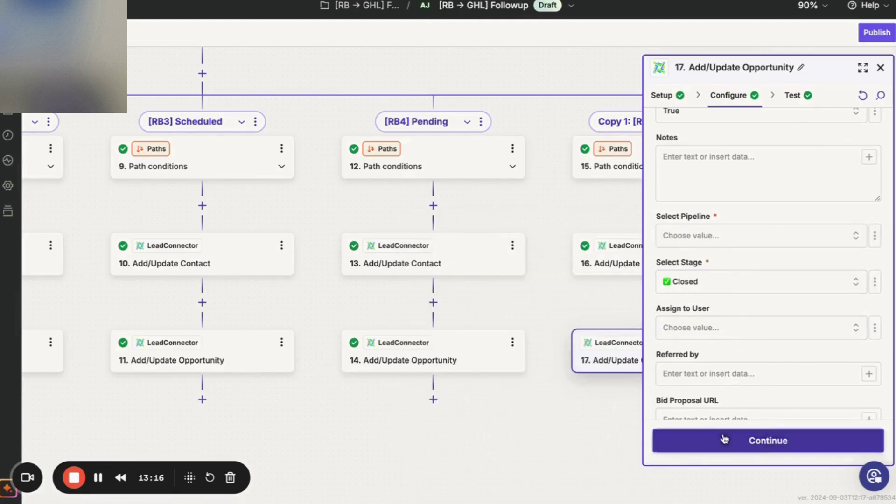
{"action": "left_click", "coordinate": [730, 448]}
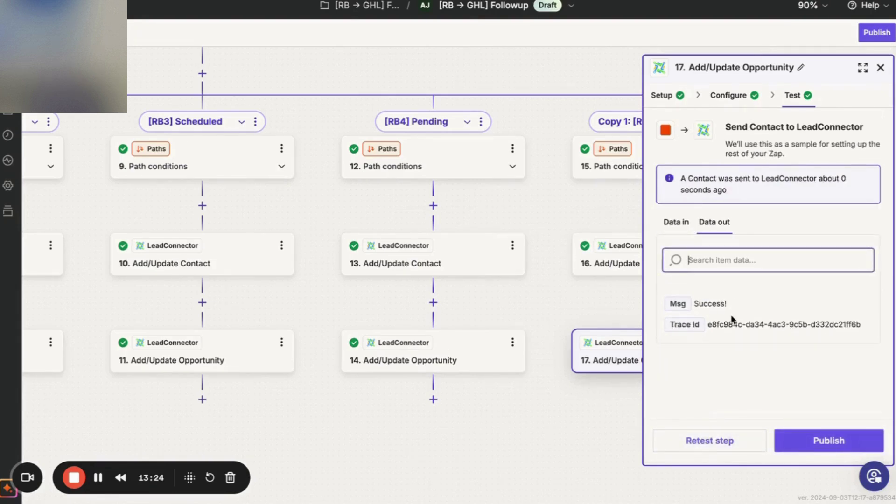
Reconfirm the [RB→ GHL] Followup pipeline, review the successful test, and close step 17.
{"action": "left_click", "coordinate": [621, 349]}
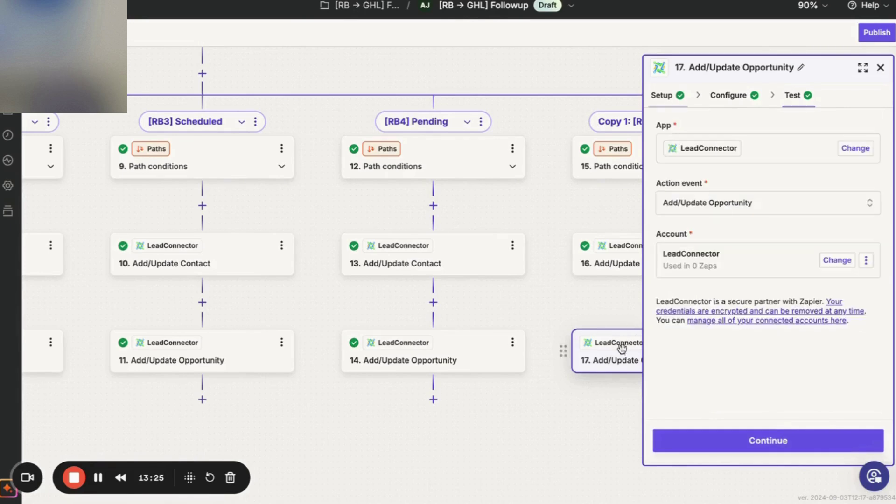
{"action": "left_click", "coordinate": [759, 447]}
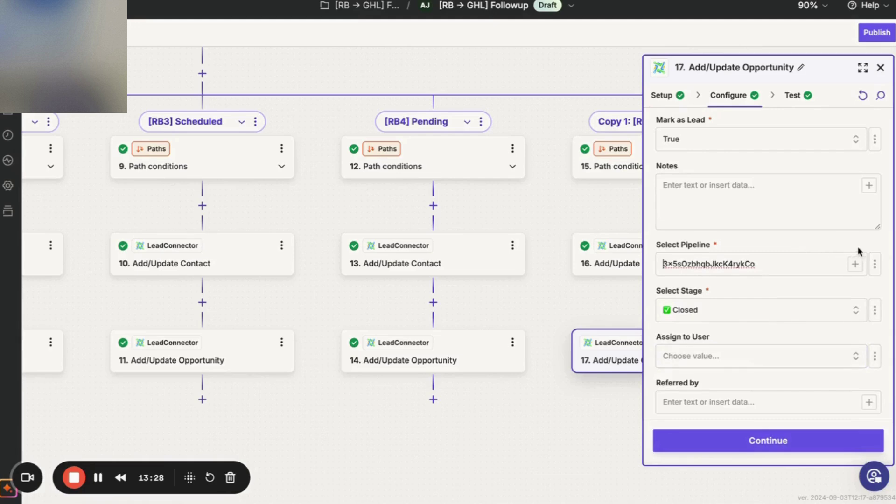
{"action": "left_click", "coordinate": [875, 264]}
{"action": "left_click", "coordinate": [827, 303]}
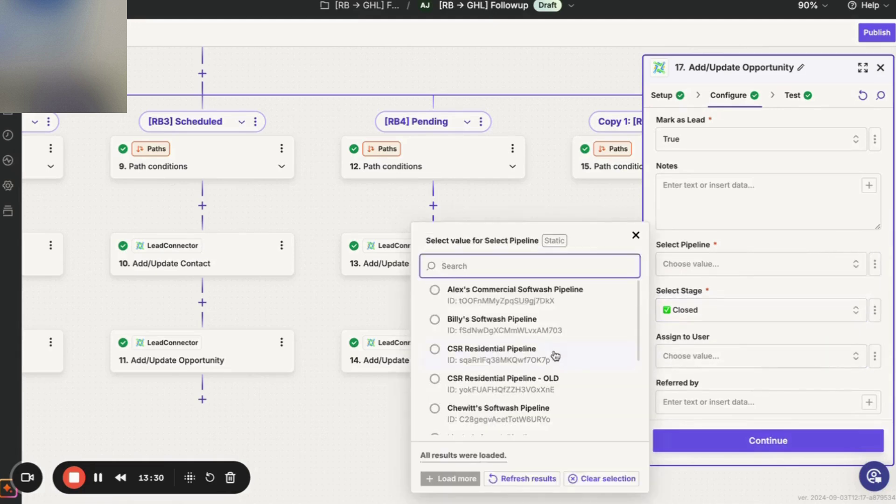
{"action": "scroll", "coordinate": [537, 378], "scroll_direction": "down", "scroll_amount": 5}
{"action": "left_click", "coordinate": [503, 414]}
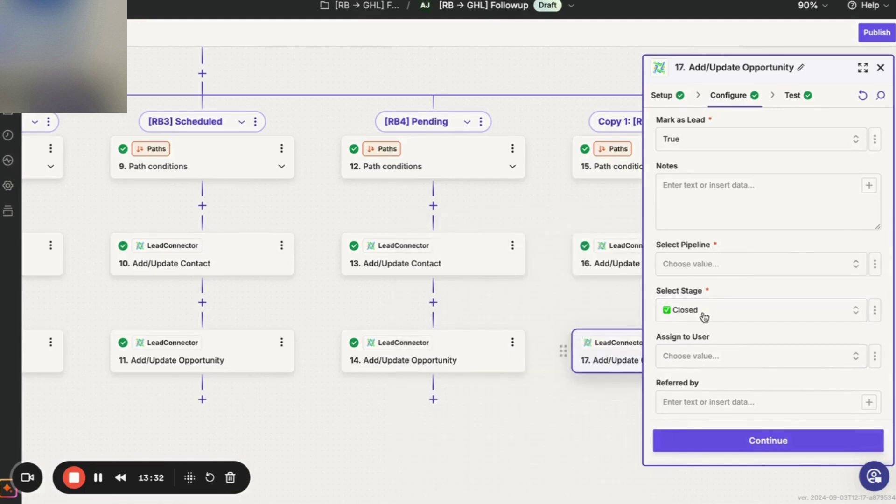
{"action": "left_click", "coordinate": [707, 448]}
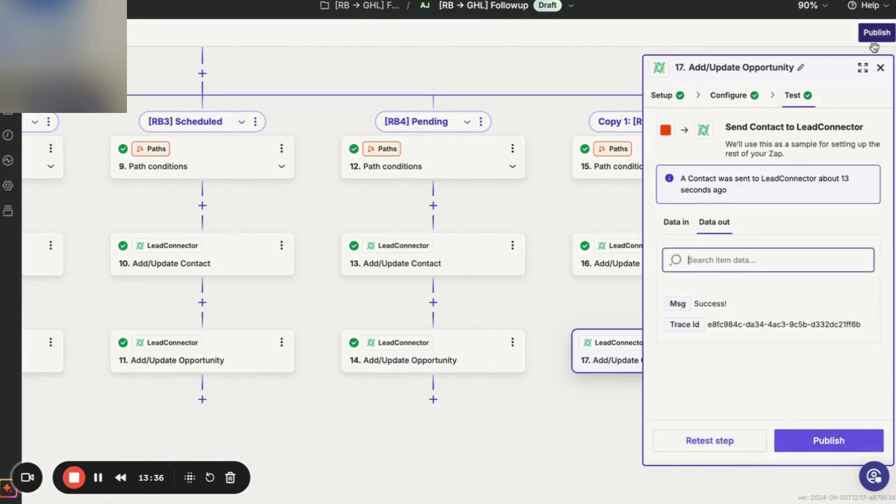
{"action": "left_click", "coordinate": [881, 67]}
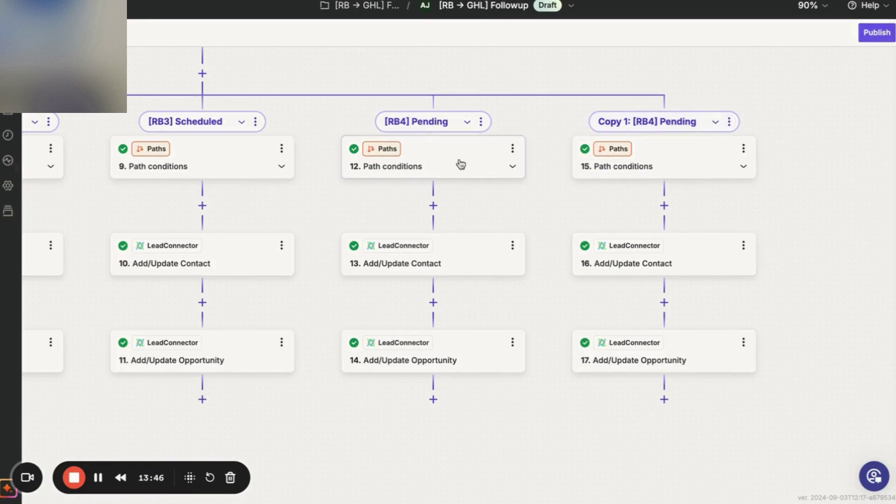
Rename the copied path to [RB5] Closed using the name from clipboard history.
{"action": "left_click", "coordinate": [728, 123]}
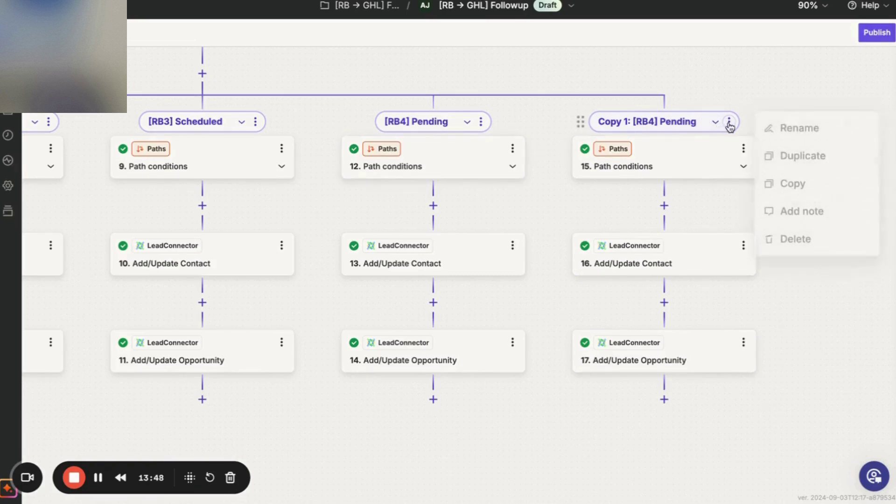
{"action": "left_click", "coordinate": [783, 131]}
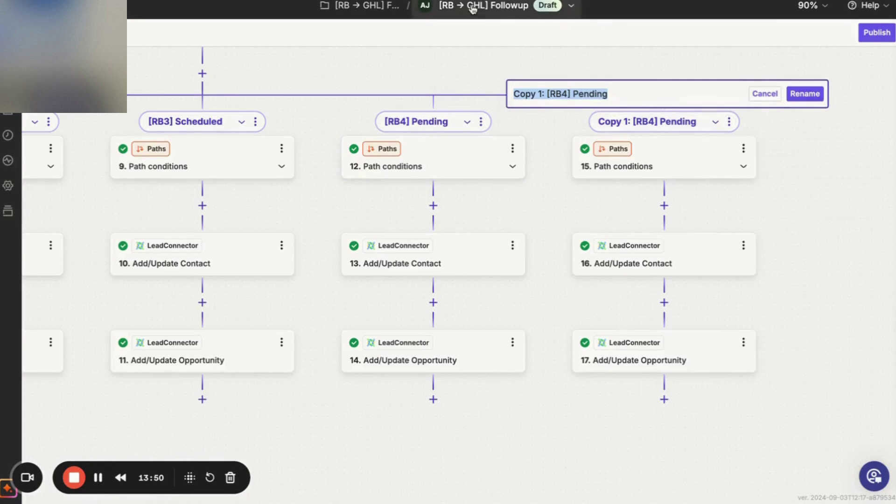
{"action": "key", "text": "super+shift+v"}
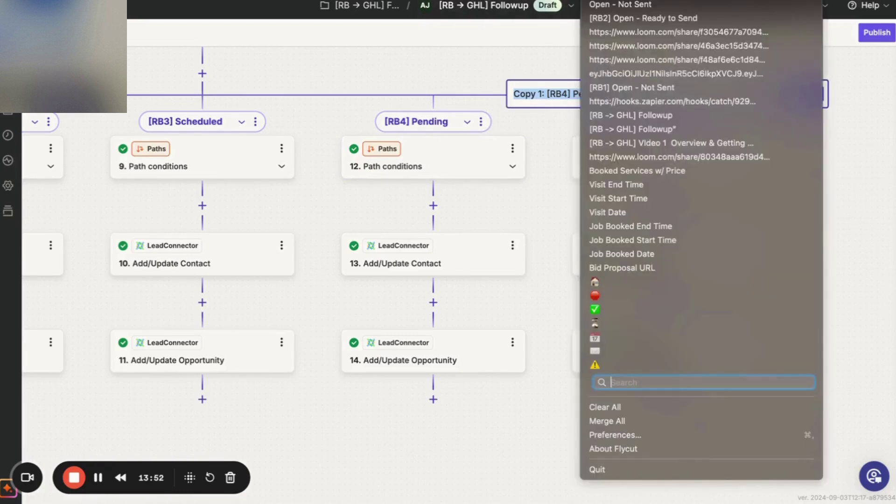
{"action": "key", "text": "Return"}
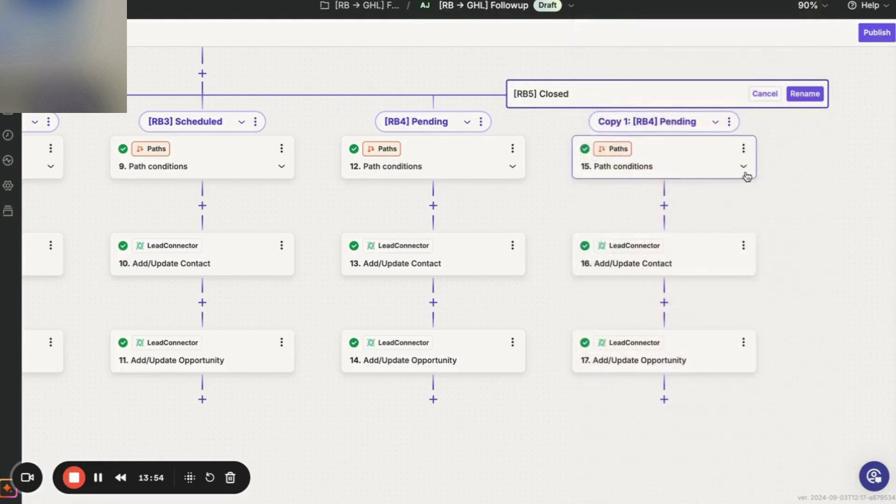
{"action": "left_click", "coordinate": [800, 94]}
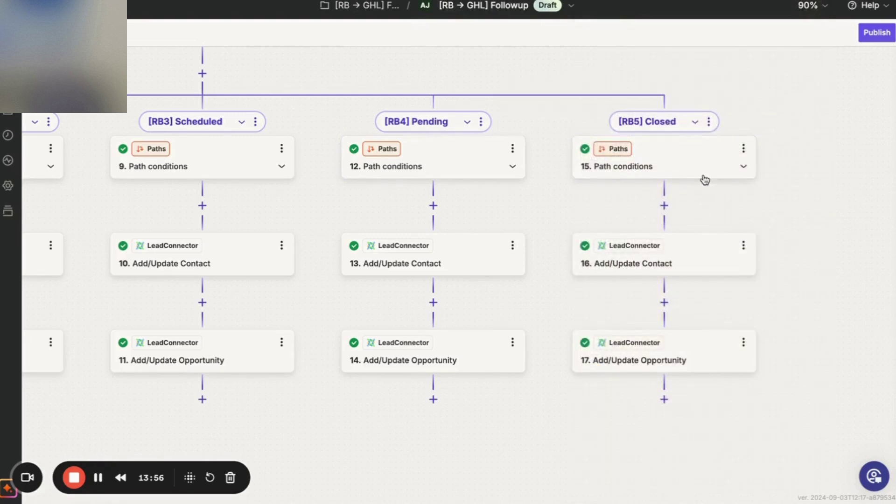
Review the [RB5] Closed condition and step 17's opportunity settings, then publish the Zap.
{"action": "left_click", "coordinate": [705, 180]}
{"action": "left_click", "coordinate": [688, 279]}
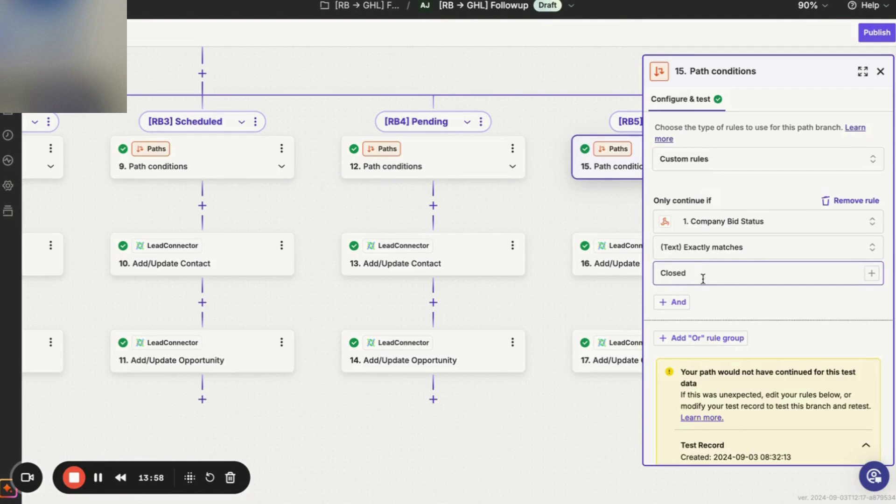
{"action": "scroll", "coordinate": [710, 282], "scroll_direction": "down", "scroll_amount": 3}
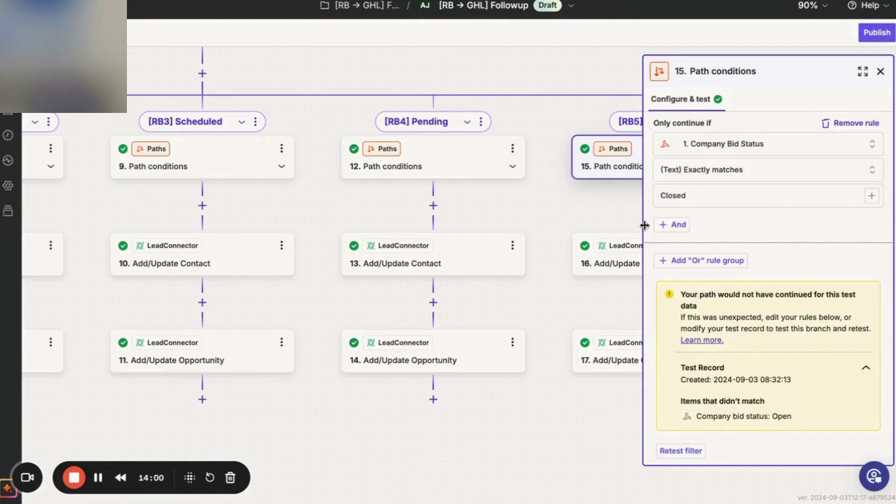
{"action": "left_click", "coordinate": [606, 346]}
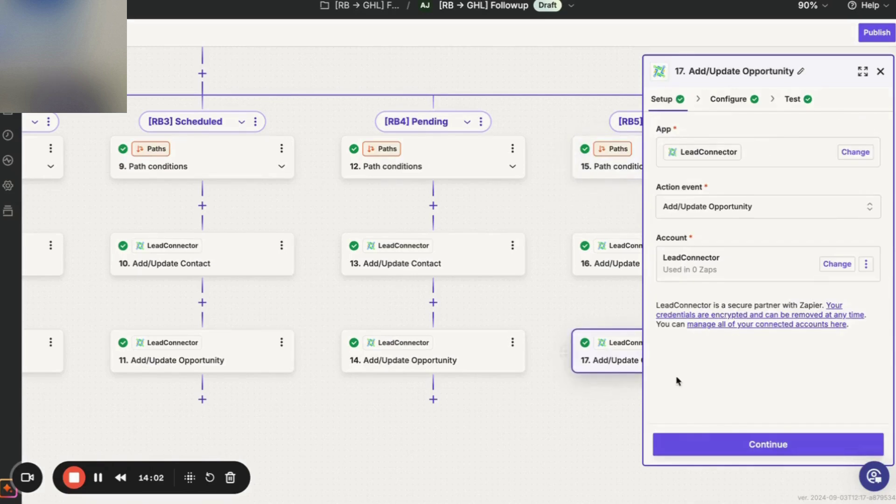
{"action": "left_click", "coordinate": [699, 446]}
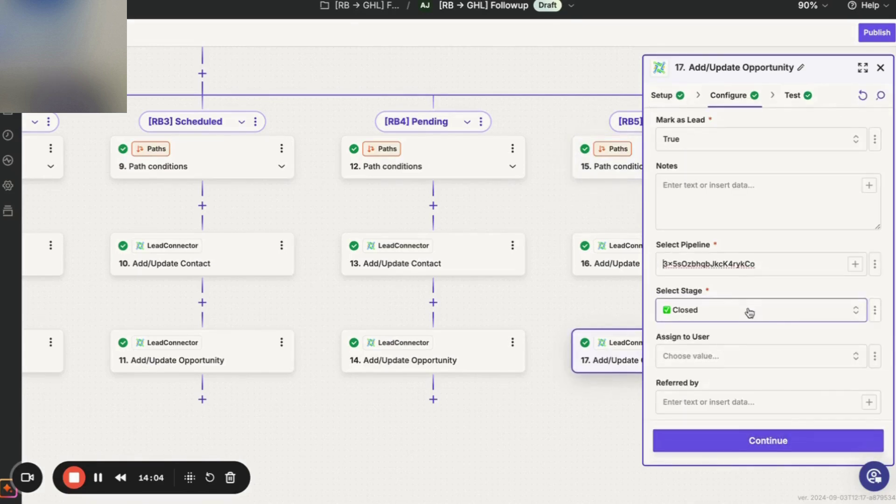
{"action": "left_click", "coordinate": [764, 438]}
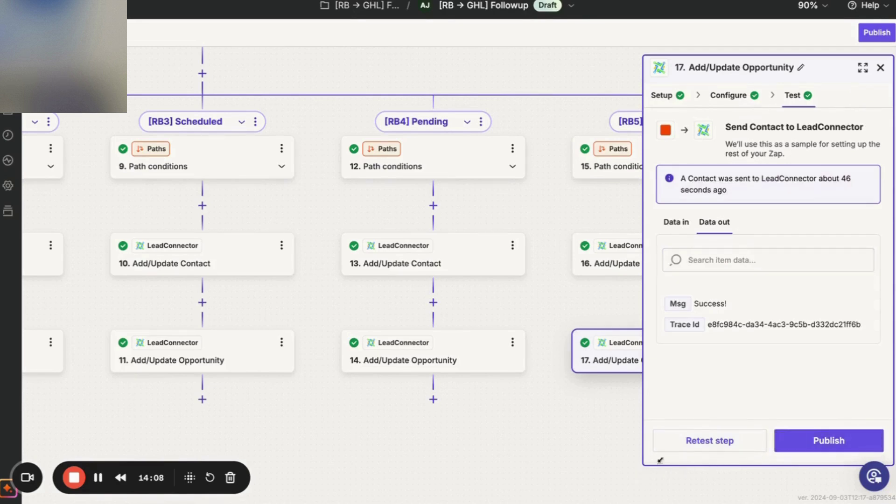
{"action": "left_click", "coordinate": [880, 38]}
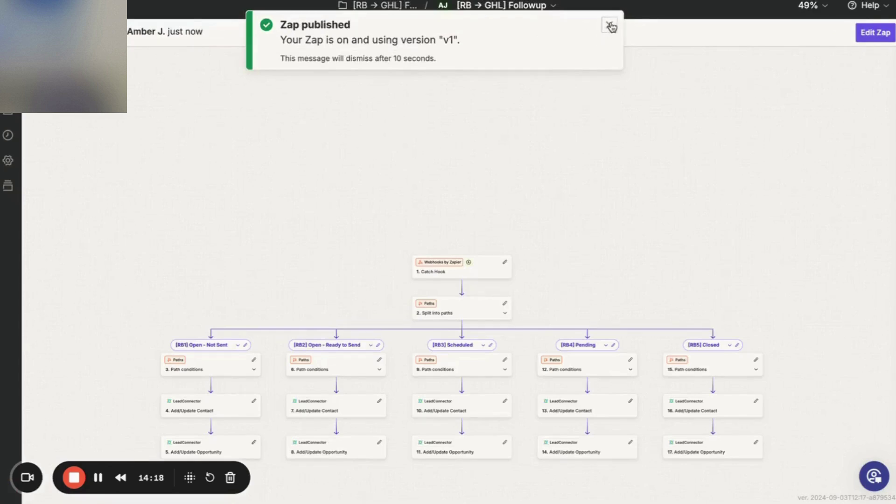
{"action": "left_click", "coordinate": [609, 25]}
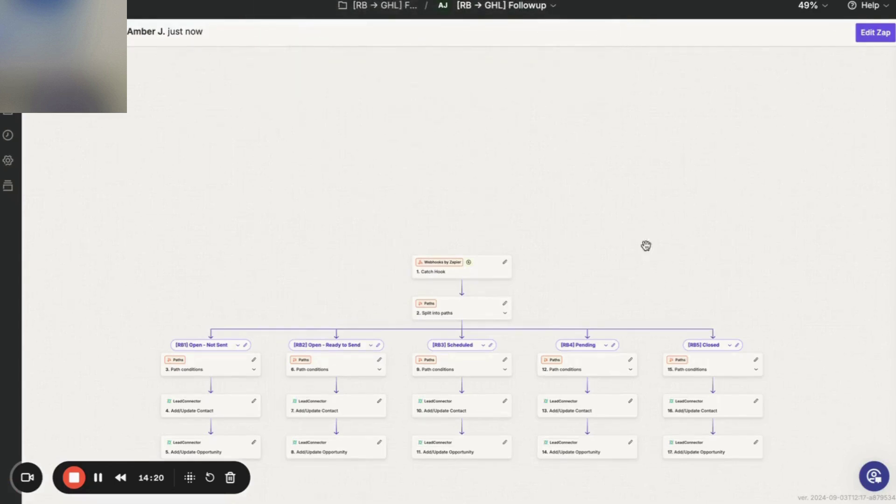
{"action": "scroll", "coordinate": [569, 292], "scroll_direction": "down", "scroll_amount": 3}
{"action": "scroll", "coordinate": [569, 292], "scroll_direction": "right", "scroll_amount": 2}
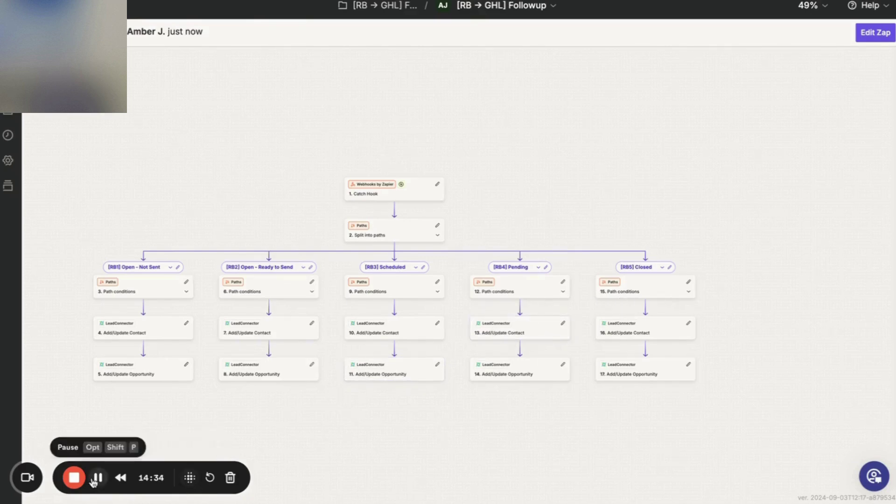
{"action": "left_click", "coordinate": [75, 478]}
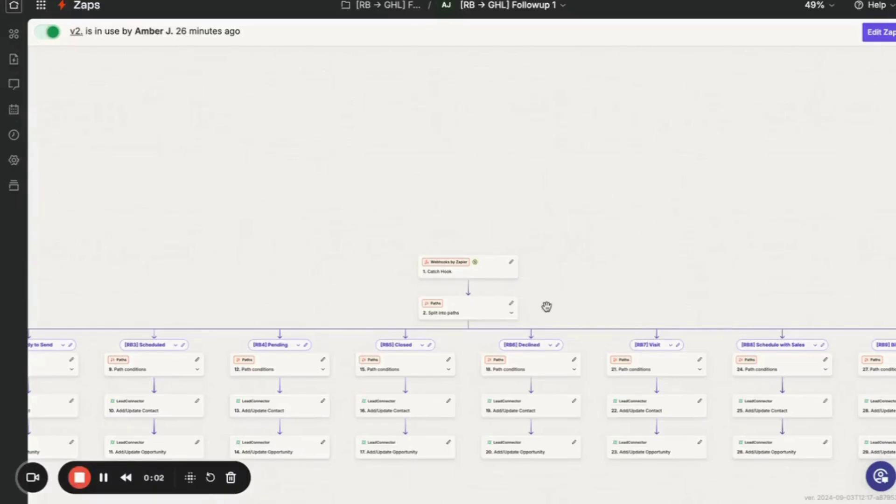
{"action": "scroll", "coordinate": [542, 309], "scroll_direction": "right", "scroll_amount": 2}
{"action": "scroll", "coordinate": [541, 309], "scroll_direction": "right", "scroll_amount": 3}
{"action": "scroll", "coordinate": [542, 309], "scroll_direction": "down", "scroll_amount": 1}
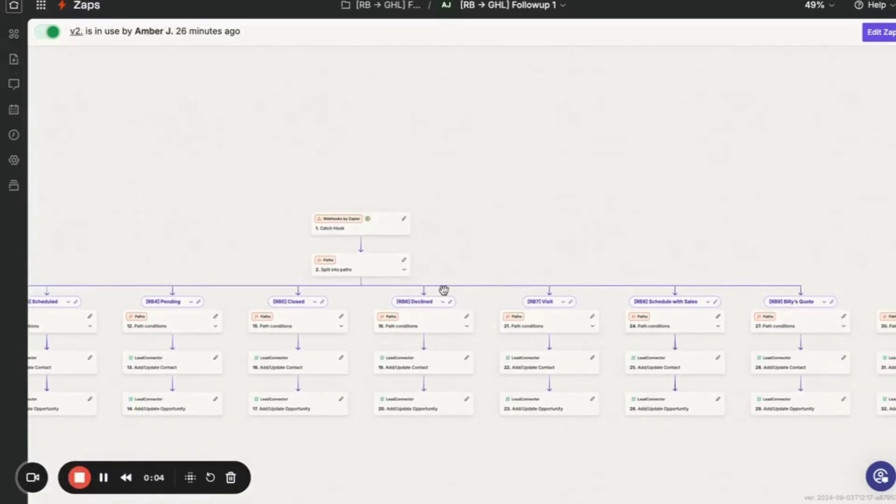
{"action": "scroll", "coordinate": [533, 334], "scroll_direction": "right", "scroll_amount": 4}
{"action": "scroll", "coordinate": [533, 333], "scroll_direction": "down", "scroll_amount": 1}
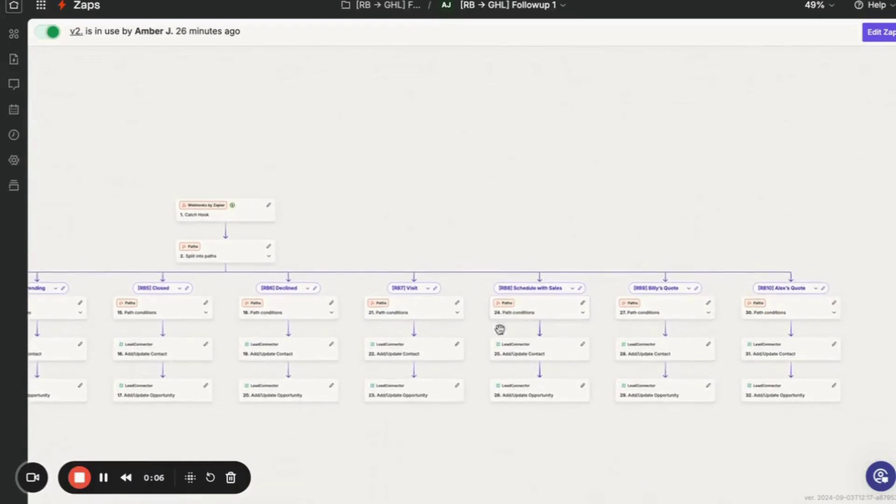
{"action": "scroll", "coordinate": [455, 342], "scroll_direction": "left", "scroll_amount": 4}
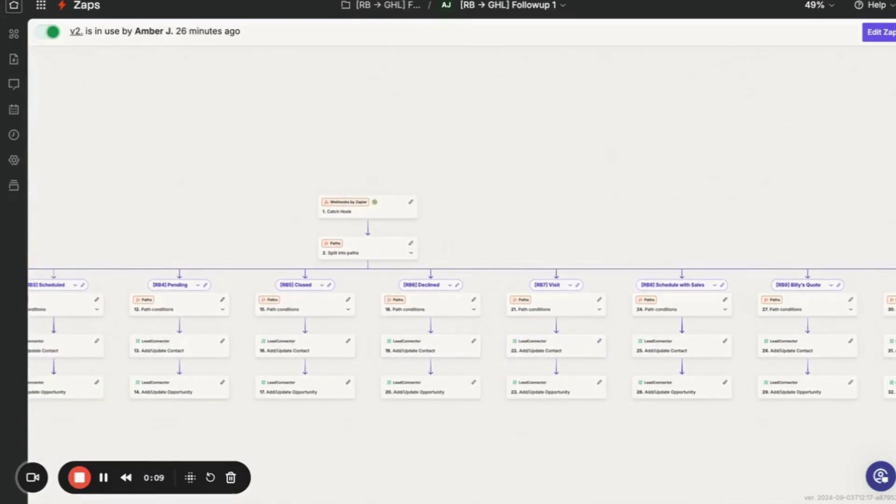
{"action": "key", "text": "super+Tab"}
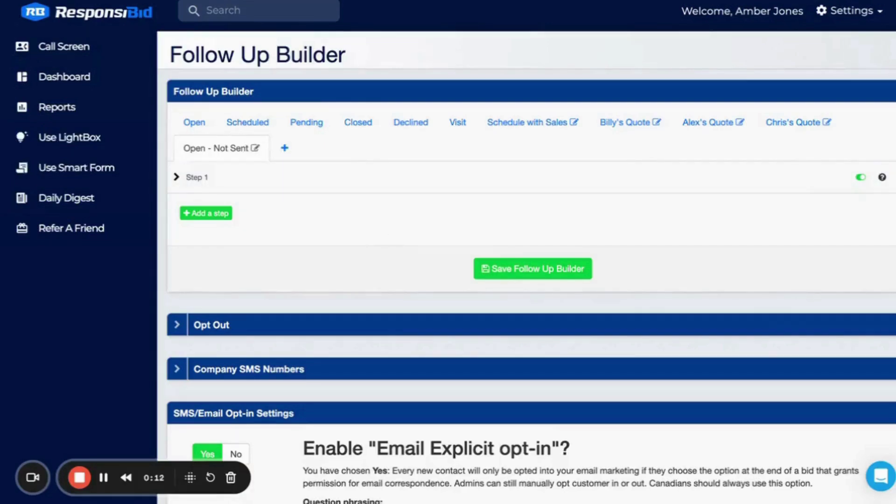
{"action": "key", "text": "super+Tab"}
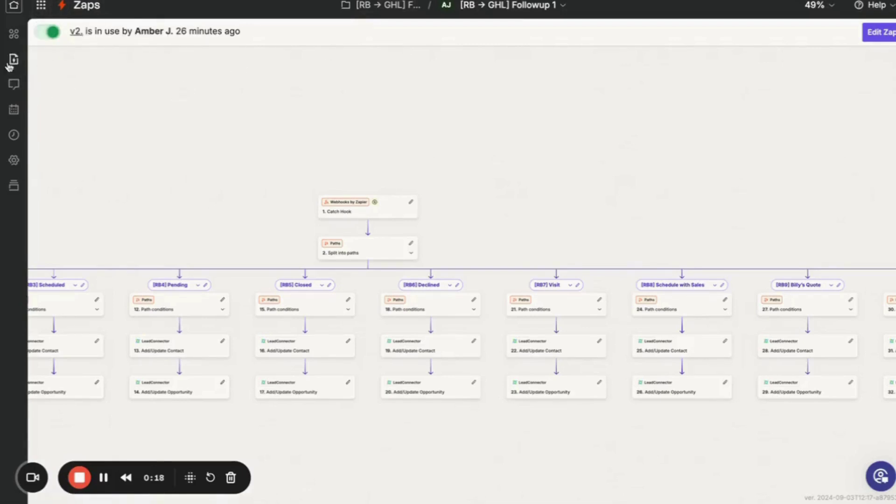
Review the Followup 1 zap's linked assets, details and notes panels.
{"action": "left_click", "coordinate": [20, 40]}
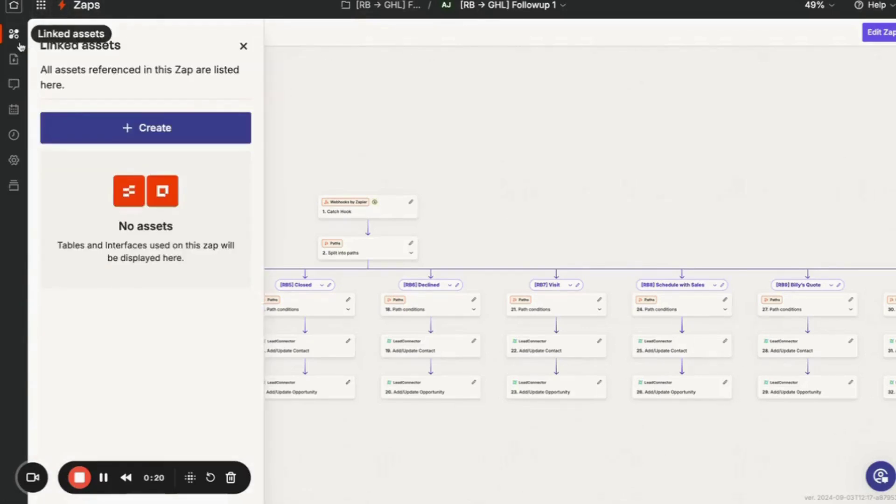
{"action": "left_click", "coordinate": [20, 64]}
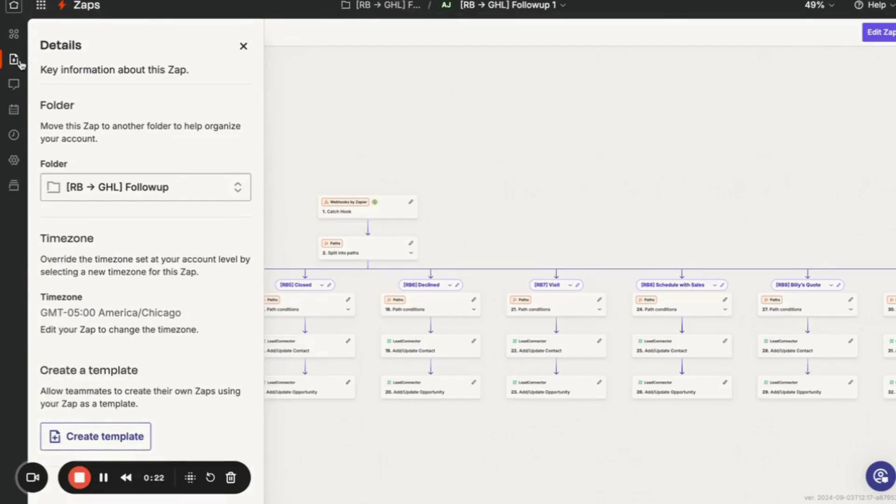
{"action": "left_click", "coordinate": [17, 87]}
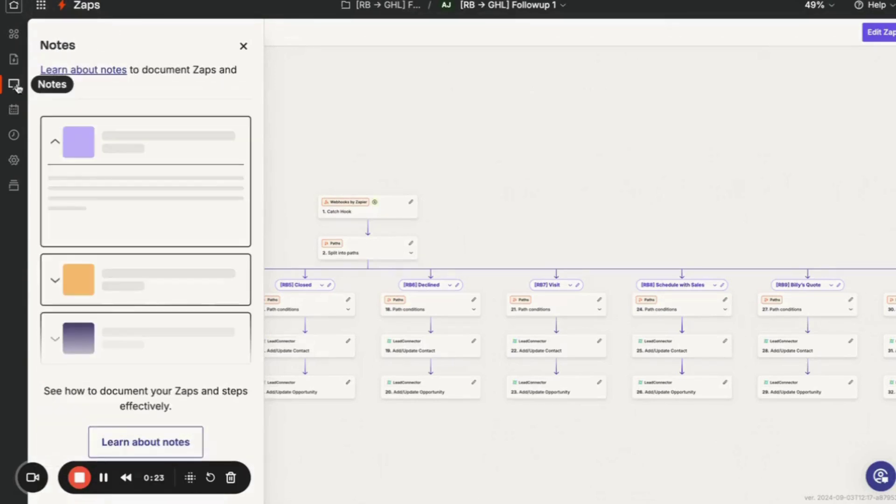
{"action": "left_click", "coordinate": [16, 61]}
{"action": "scroll", "coordinate": [206, 327], "scroll_direction": "down", "scroll_amount": 2}
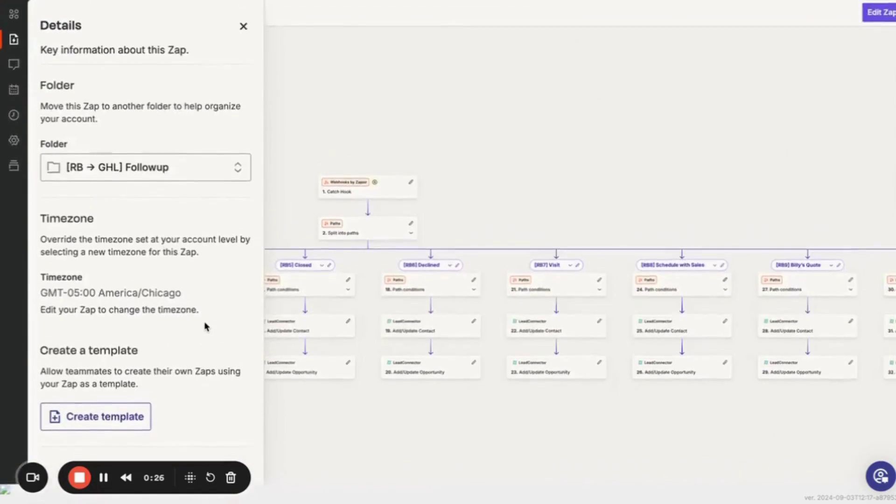
{"action": "left_click", "coordinate": [244, 34]}
Save the Followup 1 zap as a draft, exit, and go from Home to Zaps.
{"action": "left_click", "coordinate": [874, 23]}
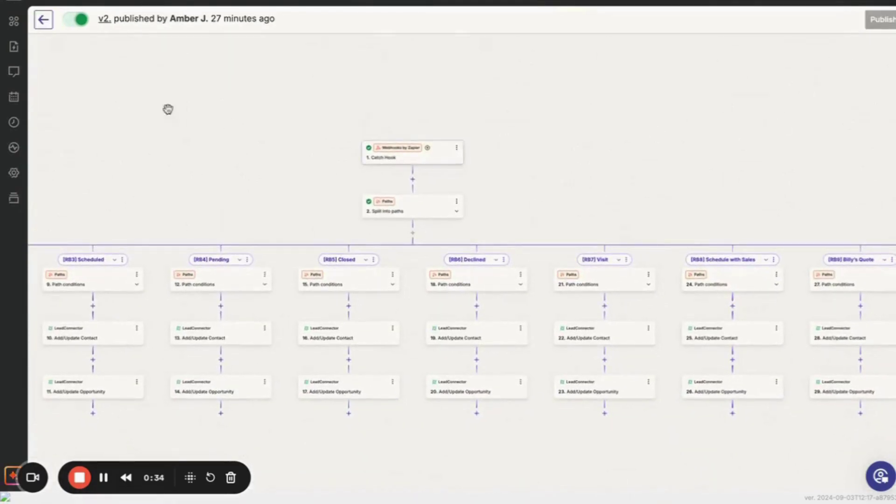
{"action": "left_click", "coordinate": [49, 24]}
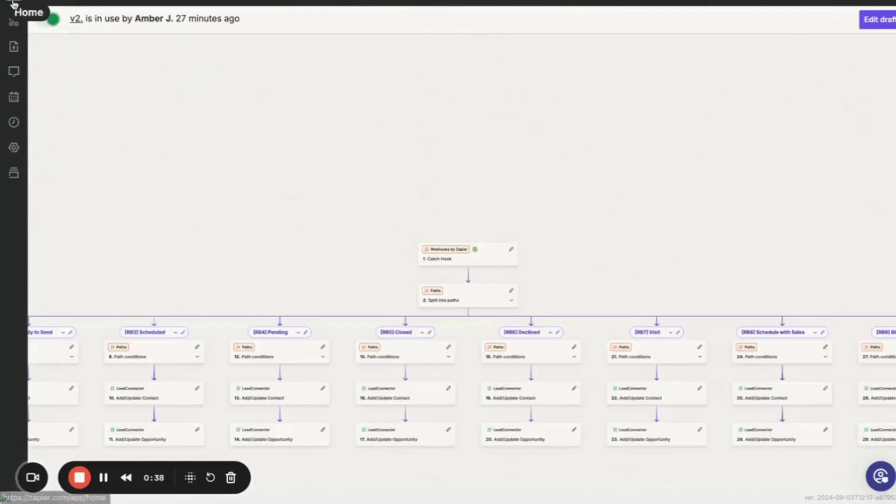
{"action": "left_click", "coordinate": [15, 21]}
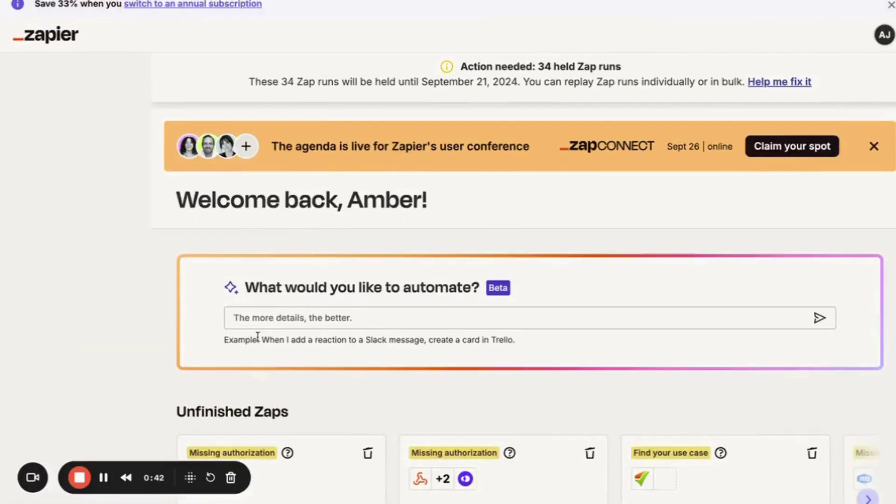
{"action": "scroll", "coordinate": [258, 336], "scroll_direction": "down", "scroll_amount": 5}
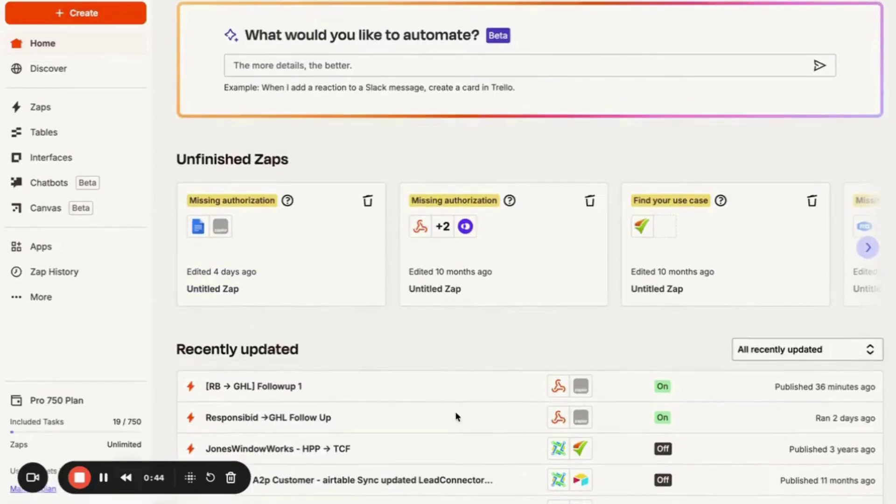
{"action": "right_click", "coordinate": [243, 395]}
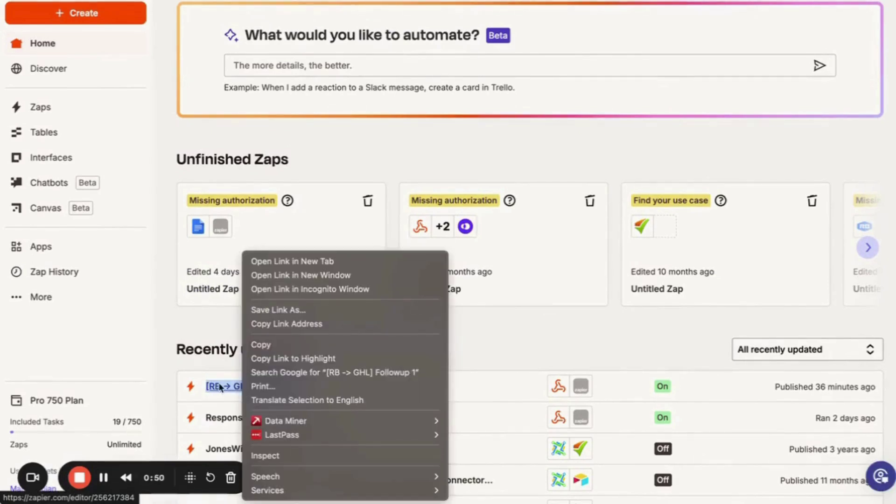
{"action": "left_click", "coordinate": [105, 229]}
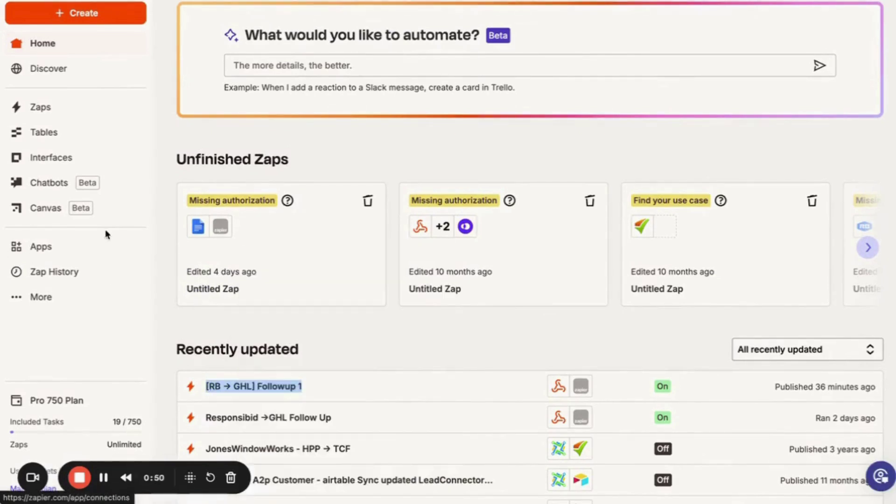
{"action": "left_click", "coordinate": [45, 117]}
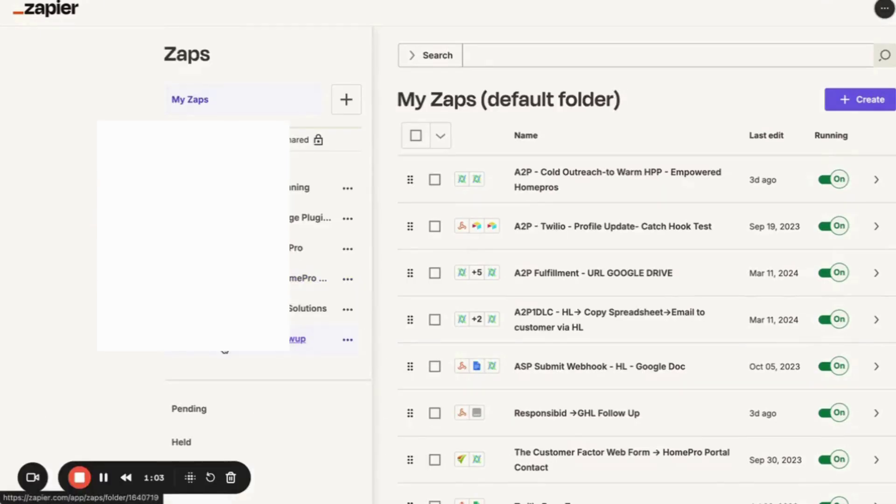
Open the [RB → GHL] Followup folder and reload it until Followup 1 appears.
{"action": "left_click", "coordinate": [297, 339]}
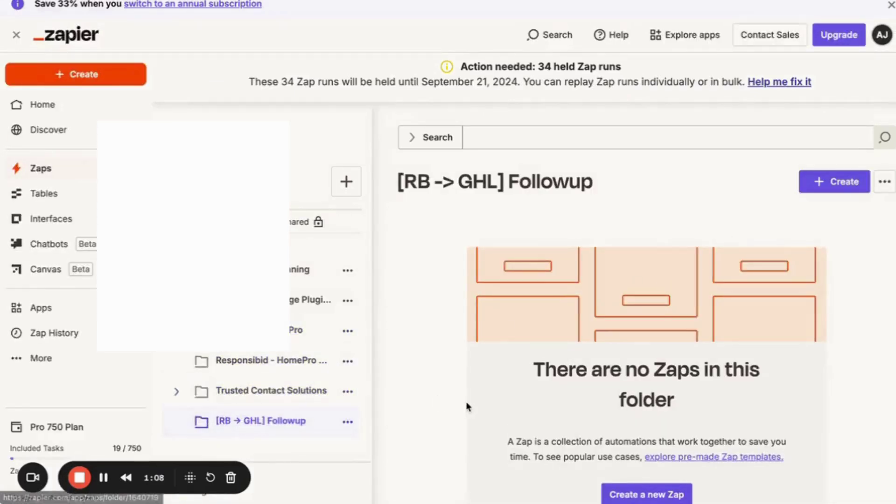
{"action": "scroll", "coordinate": [466, 396], "scroll_direction": "down", "scroll_amount": 3}
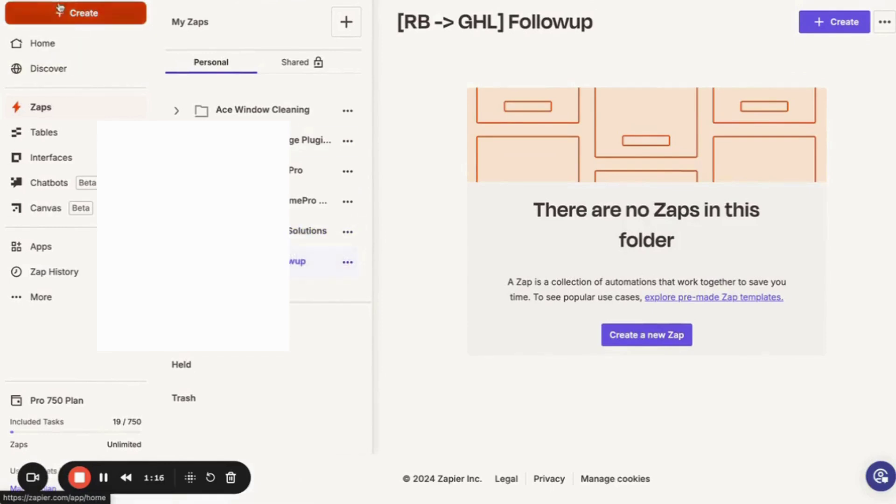
{"action": "key", "text": "super+r"}
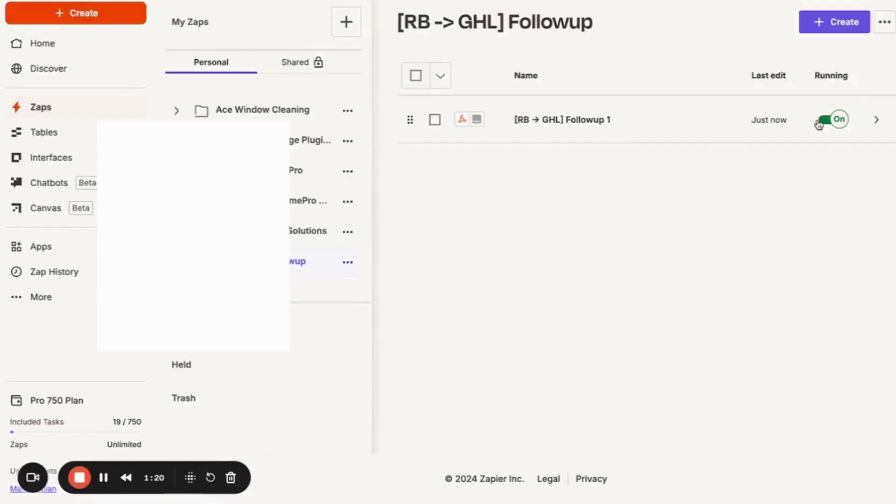
Duplicate the Followup 1 zap and open 'Copy: [RB → GHL] Followup 1' in the editor.
{"action": "left_click", "coordinate": [868, 125]}
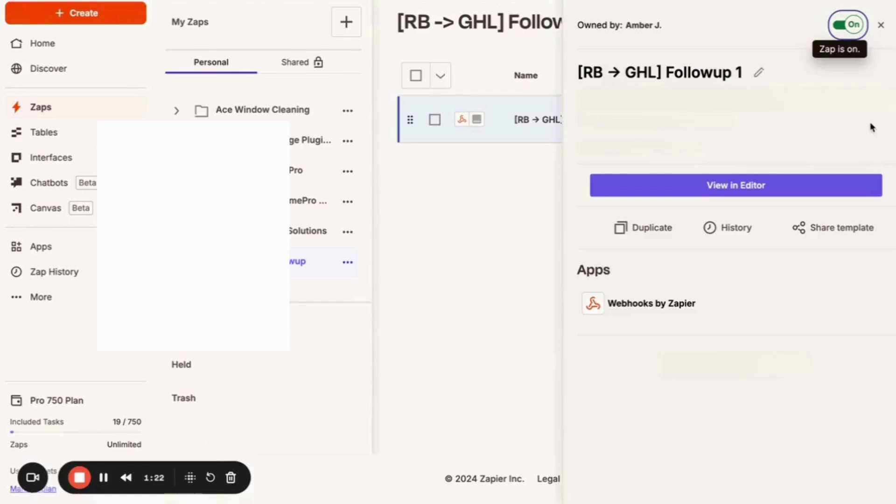
{"action": "left_click", "coordinate": [653, 226]}
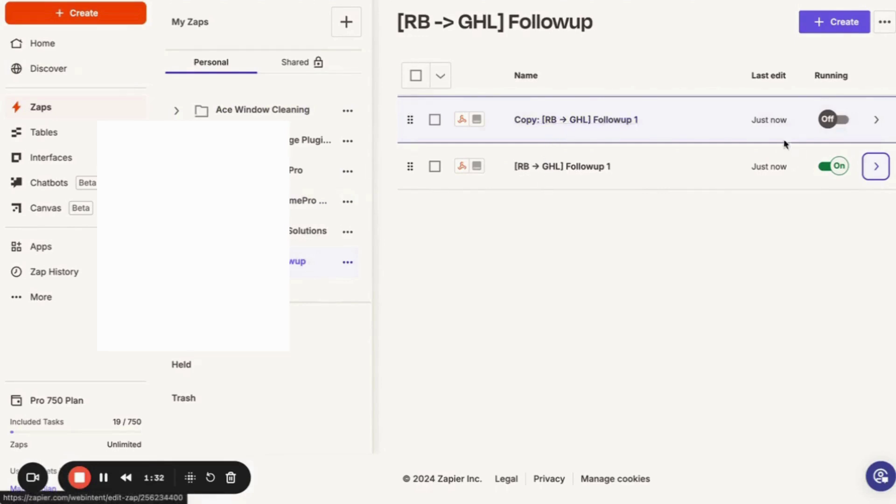
{"action": "left_click", "coordinate": [876, 120]}
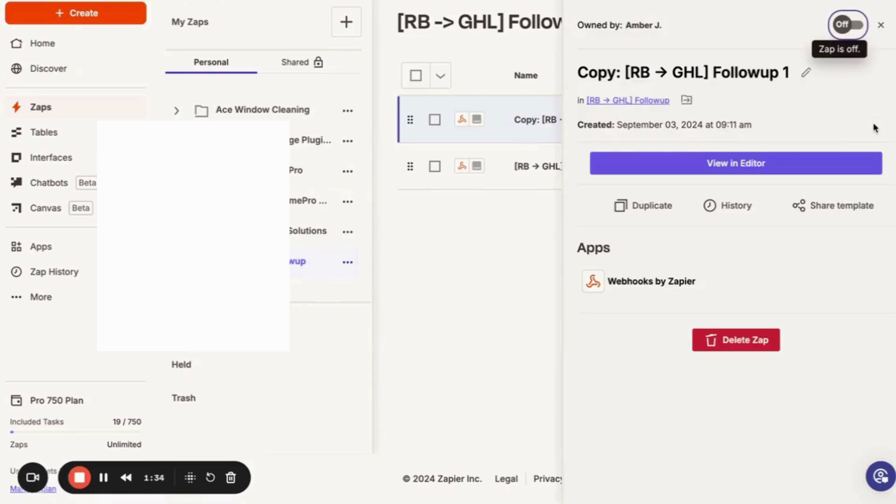
{"action": "left_click", "coordinate": [507, 270]}
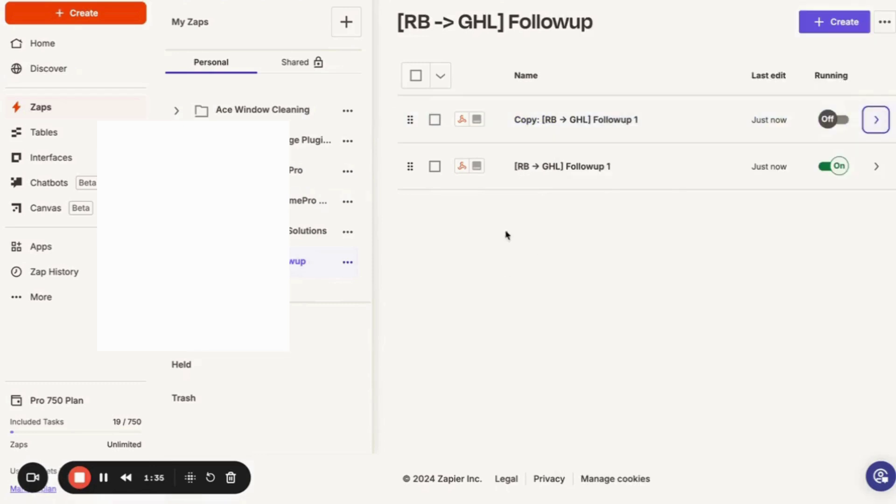
{"action": "right_click", "coordinate": [537, 121]}
{"action": "left_click", "coordinate": [512, 125]}
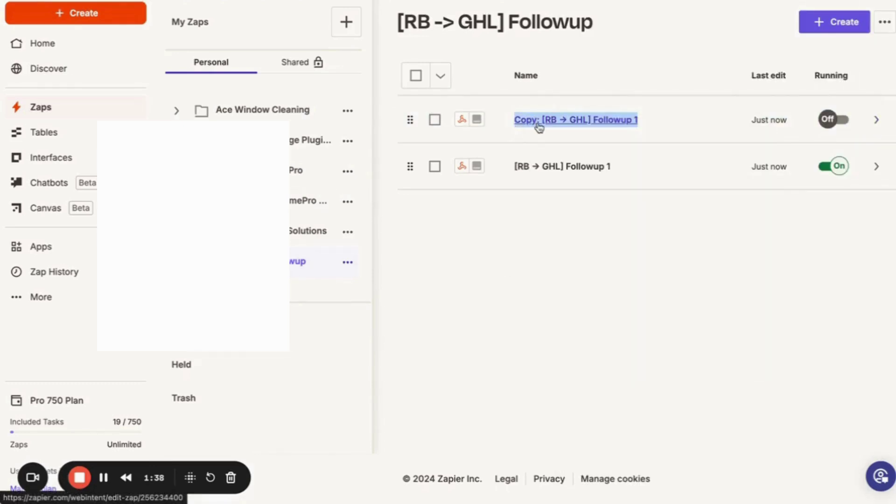
{"action": "left_click", "coordinate": [540, 127]}
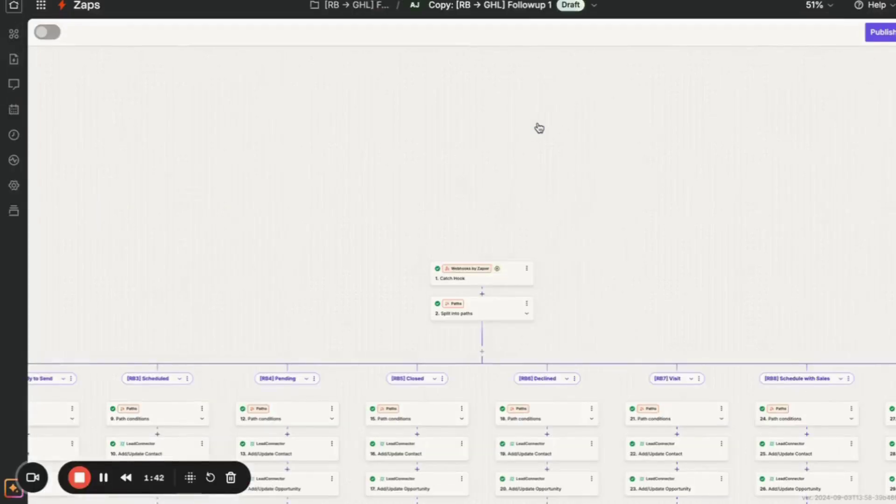
Retitle 'Copy: [RB → GHL] Followup 1' to '[RB → GHL] Followup 2'.
{"action": "left_click", "coordinate": [454, 11]}
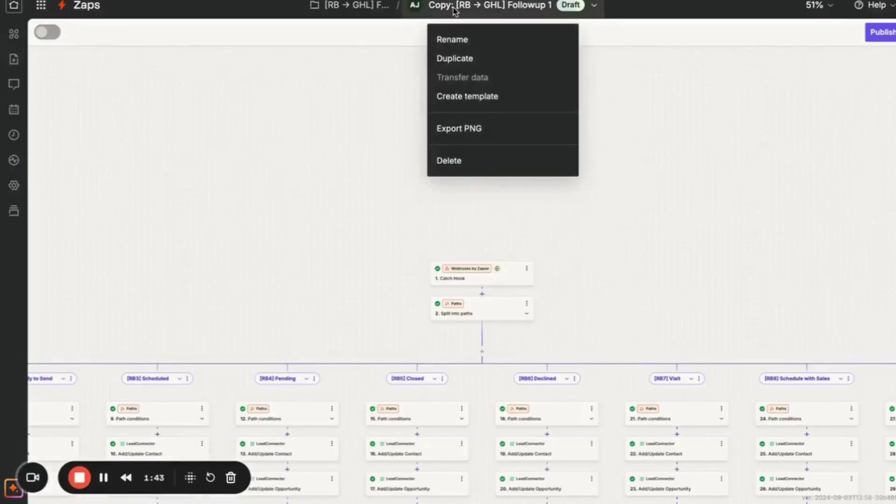
{"action": "left_click", "coordinate": [453, 38]}
{"action": "left_click", "coordinate": [424, 5]}
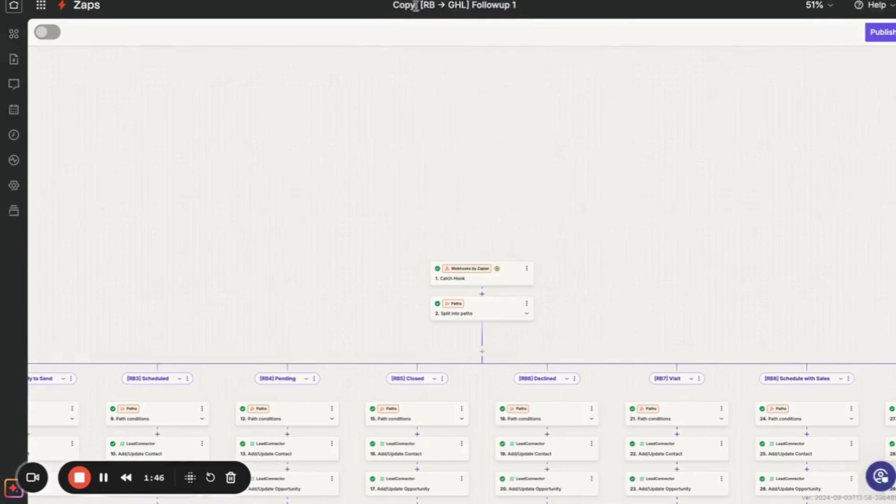
{"action": "left_click_drag", "start_coordinate": [419, 5], "coordinate": [362, 7]}
{"action": "key", "text": "BackSpace"}
{"action": "left_click", "coordinate": [501, 7]}
{"action": "key", "text": "BackSpace"}
{"action": "key", "text": "BackSpace"}
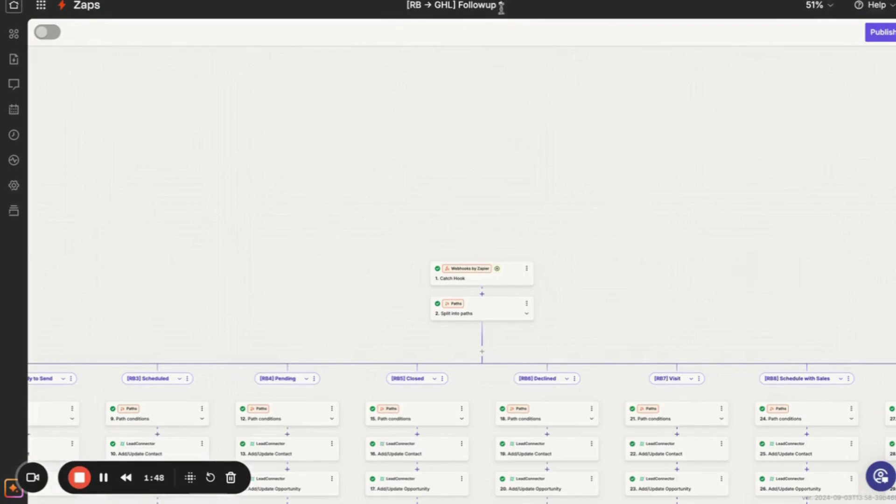
{"action": "type", "text": "2"}
{"action": "key", "text": "Return"}
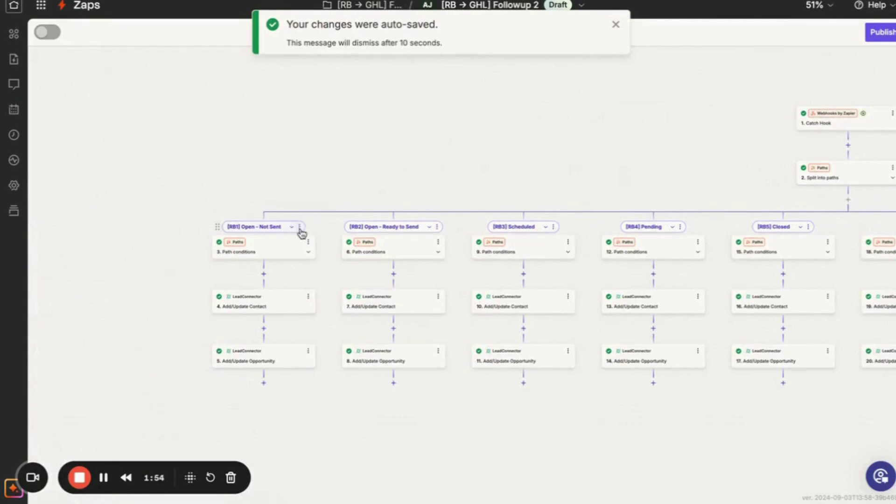
Delete the [RB1] Open - Not Sent, [RB2] Open - Ready to Send and [RB3] Scheduled paths.
{"action": "left_click", "coordinate": [299, 227]}
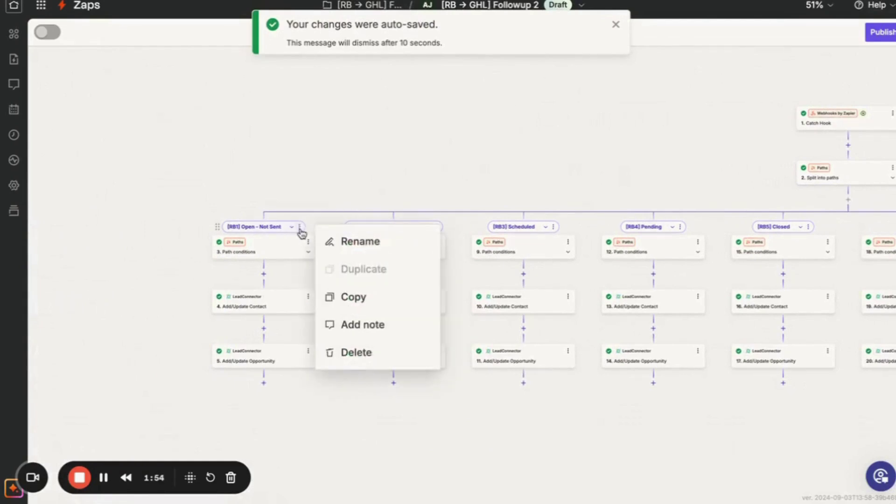
{"action": "left_click", "coordinate": [344, 348]}
{"action": "left_click", "coordinate": [351, 353]}
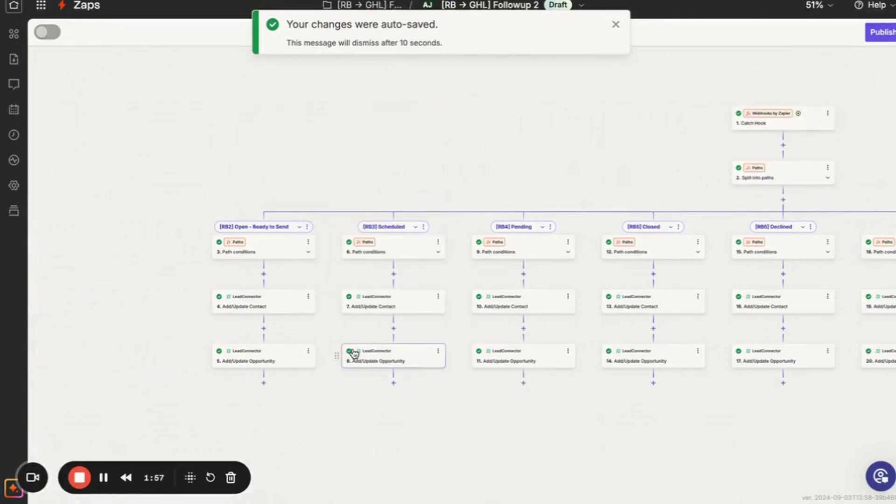
{"action": "left_click", "coordinate": [308, 227]}
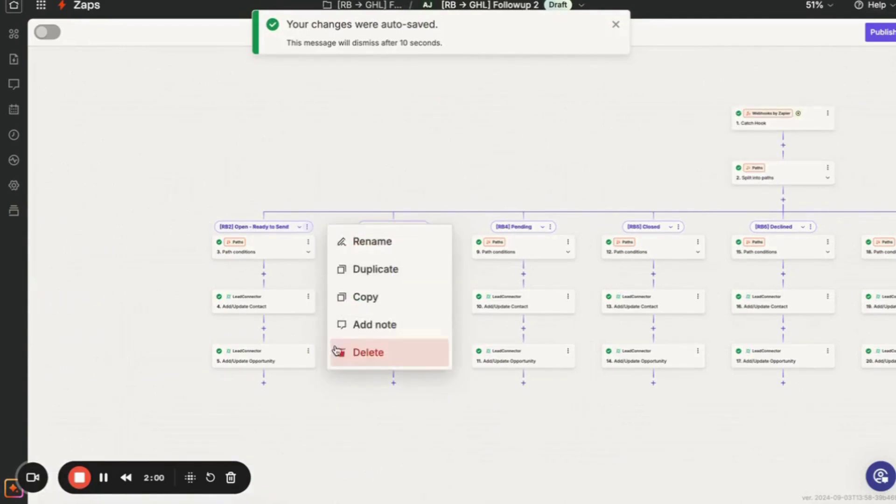
{"action": "left_click", "coordinate": [345, 354]}
{"action": "left_click", "coordinate": [357, 348]}
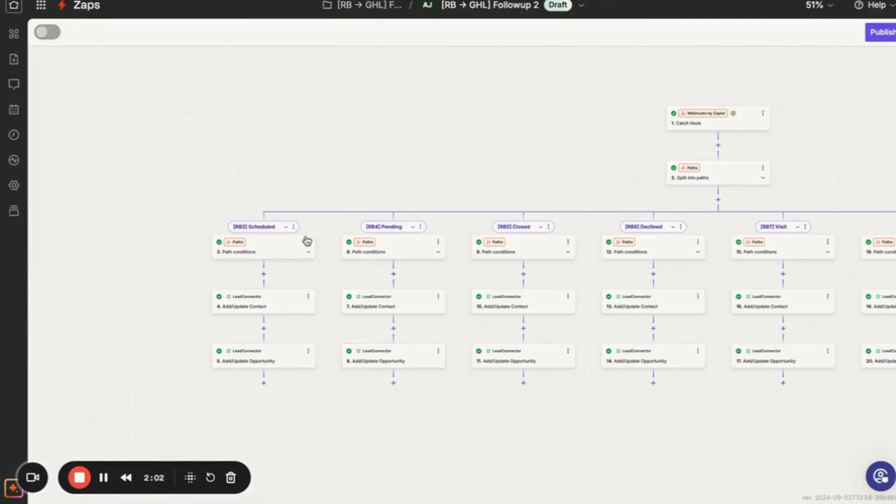
{"action": "left_click", "coordinate": [294, 228]}
{"action": "left_click", "coordinate": [317, 357]}
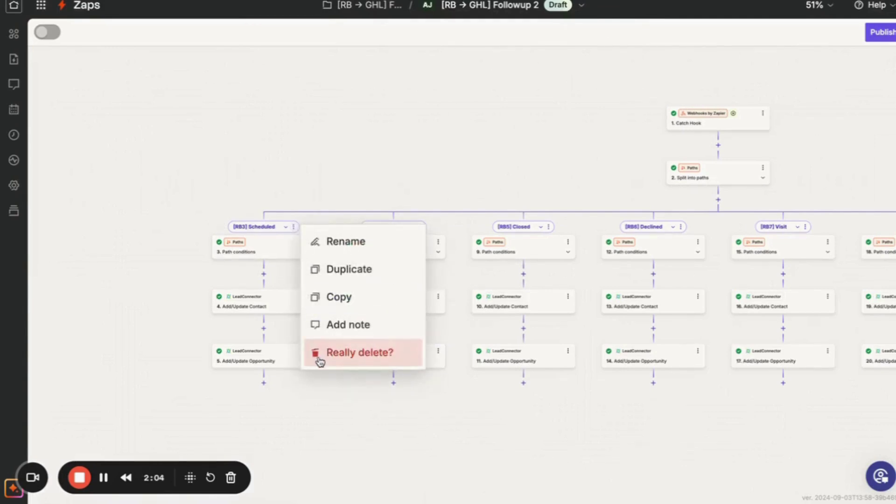
{"action": "left_click", "coordinate": [319, 359]}
Delete the [RB4] Pending and [RB5] Closed paths.
{"action": "left_click", "coordinate": [290, 228]}
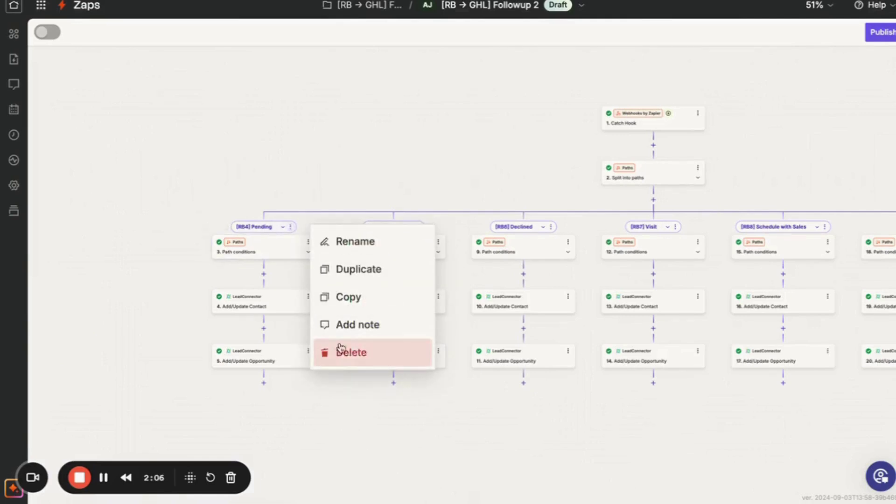
{"action": "left_click", "coordinate": [342, 351]}
{"action": "left_click", "coordinate": [351, 360]}
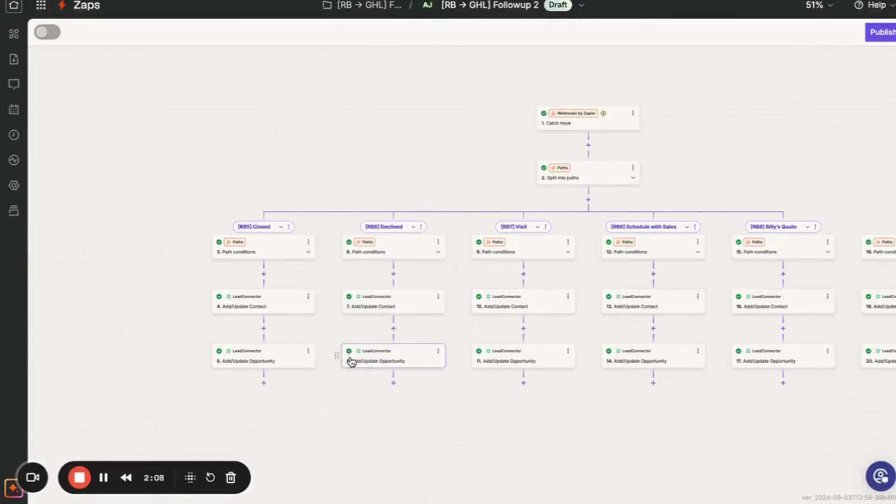
{"action": "left_click", "coordinate": [289, 228]}
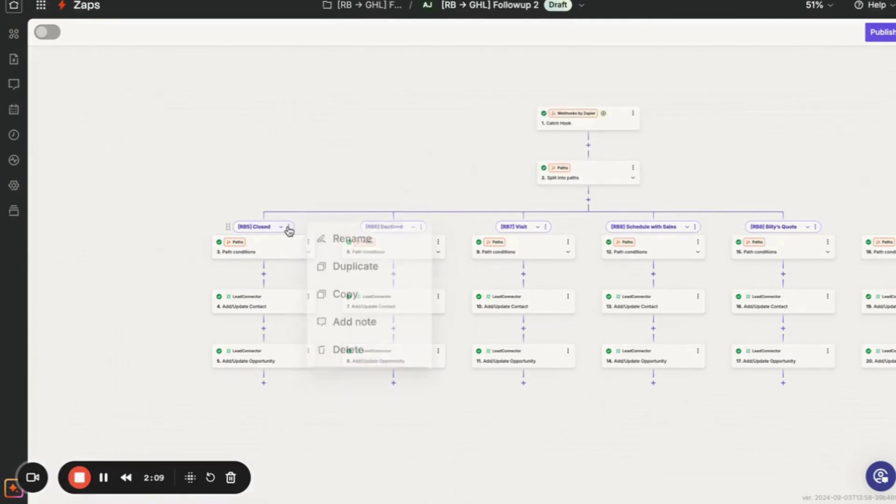
{"action": "left_click", "coordinate": [334, 352]}
{"action": "left_click", "coordinate": [334, 351]}
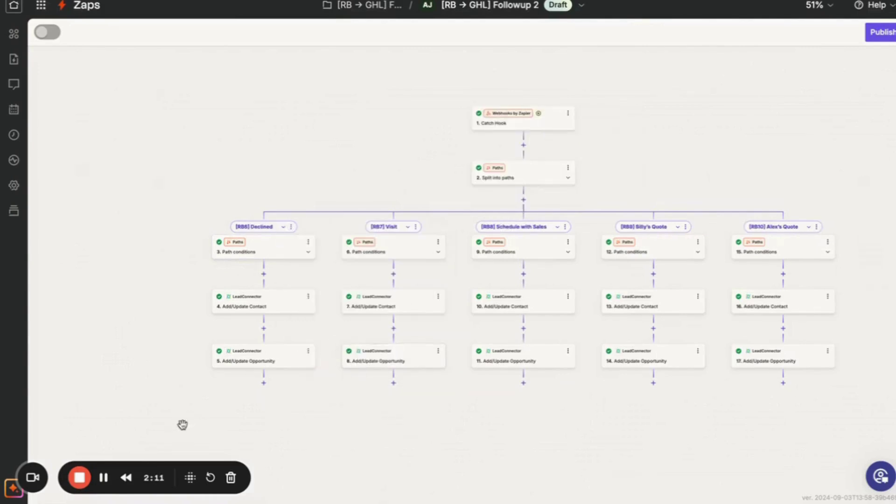
{"action": "left_click", "coordinate": [103, 479]}
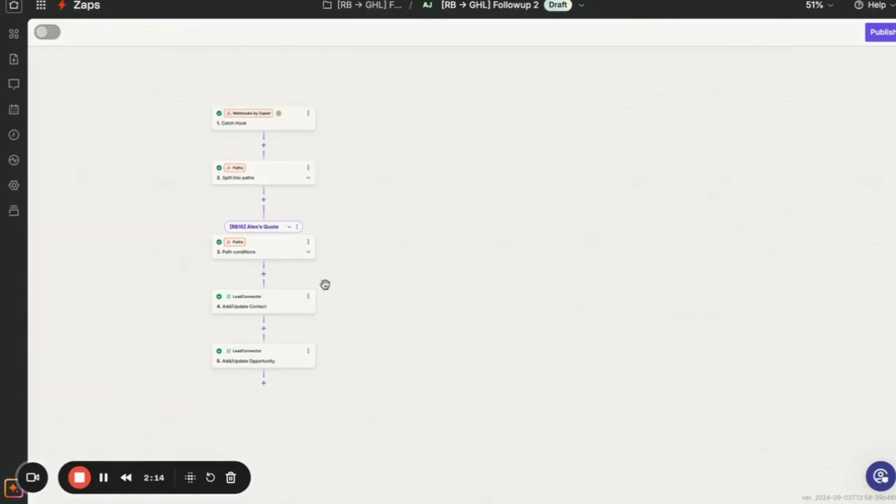
Rename the [RB10] Alex's Quote path to [RB11] Chris' Quote, copied from the Google Doc checklist.
{"action": "scroll", "coordinate": [324, 284], "scroll_direction": "up", "scroll_amount": 5}
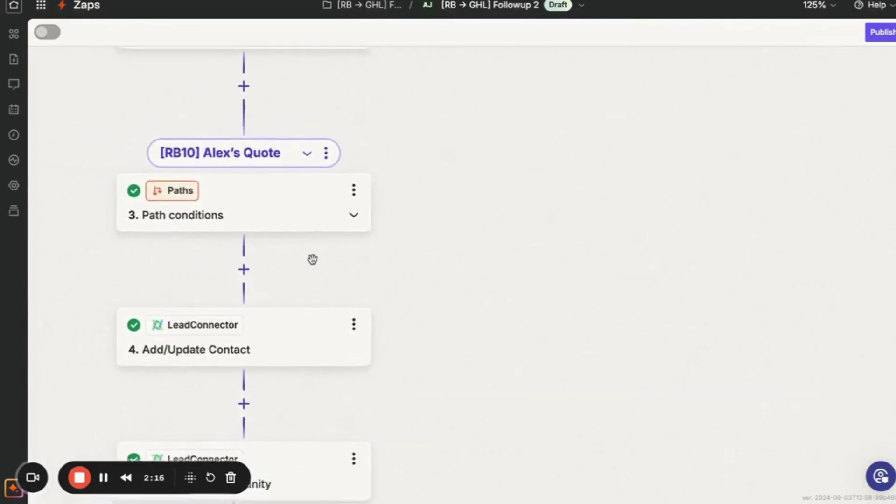
{"action": "scroll", "coordinate": [312, 259], "scroll_direction": "left", "scroll_amount": 2}
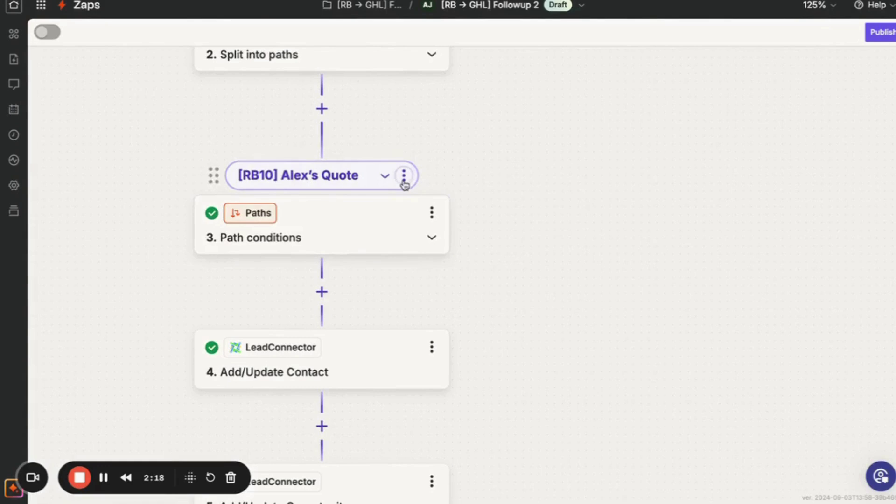
{"action": "left_click", "coordinate": [404, 183]}
{"action": "left_click", "coordinate": [457, 181]}
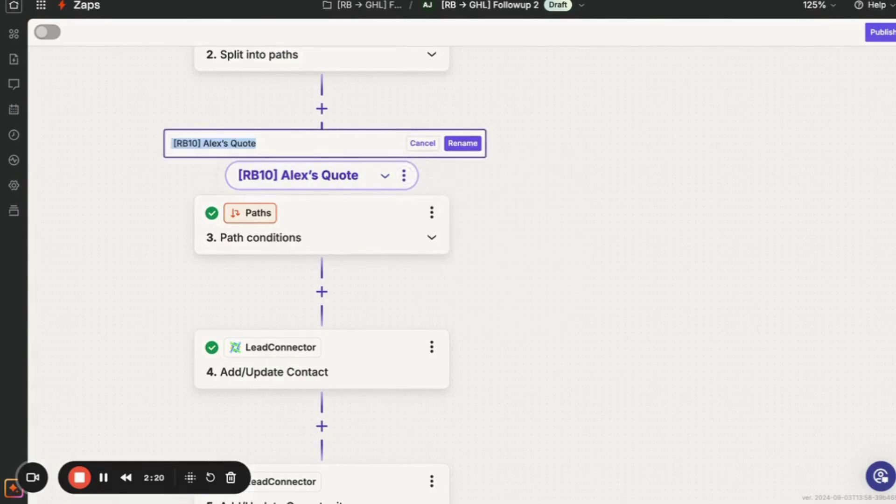
{"action": "key", "text": "alt+Tab"}
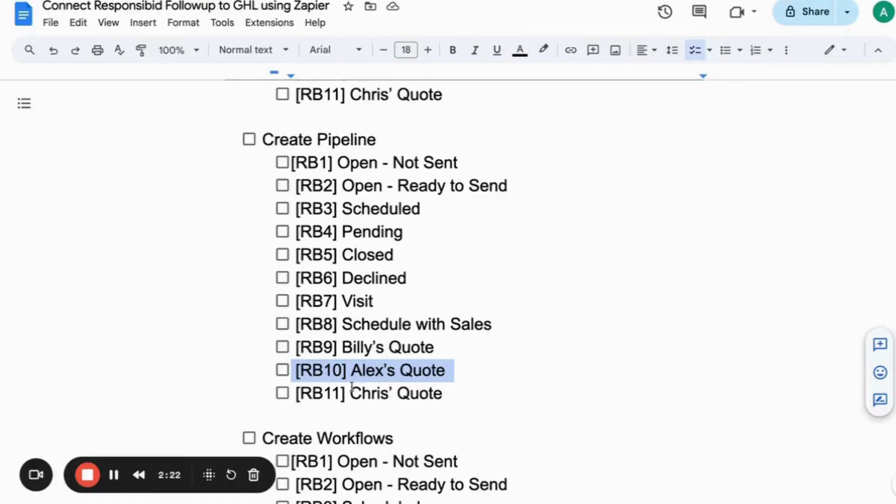
{"action": "triple_click", "coordinate": [351, 388]}
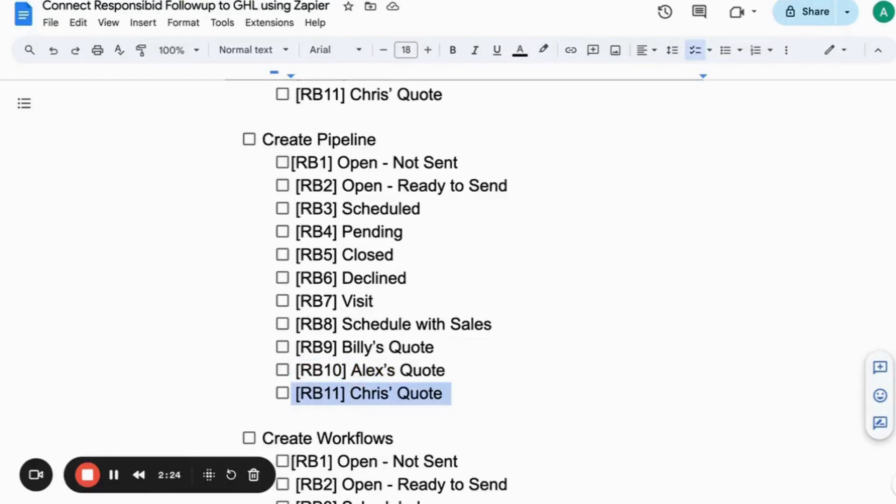
{"action": "key", "text": "ctrl+c"}
{"action": "key", "text": "alt+Tab"}
{"action": "key", "text": "ctrl+v"}
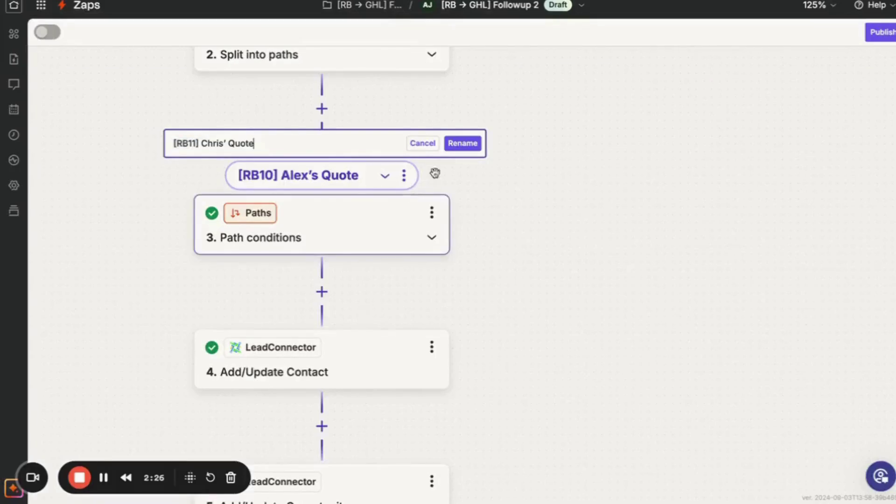
{"action": "left_click", "coordinate": [466, 144]}
{"action": "left_click", "coordinate": [343, 236]}
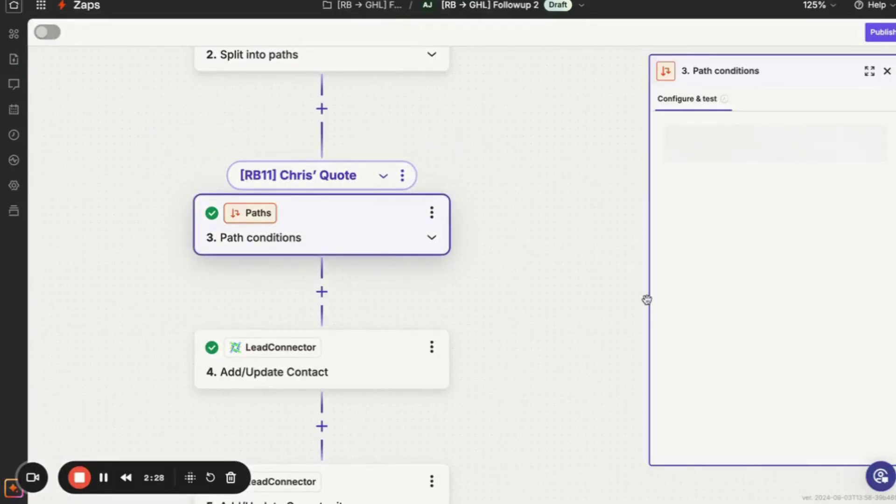
Select 'Alex's' in the condition value, then switch over to the ResponsiBid Follow Up Builder.
{"action": "left_click", "coordinate": [690, 274]}
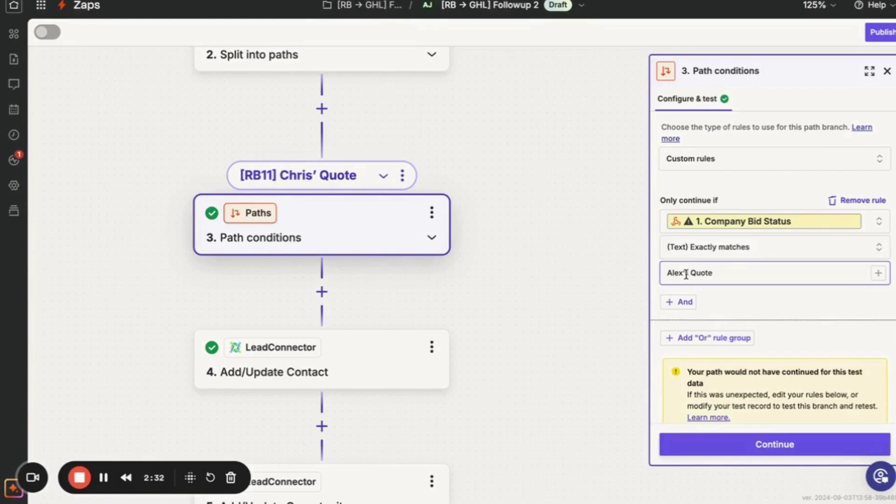
{"action": "double_click", "coordinate": [690, 274]}
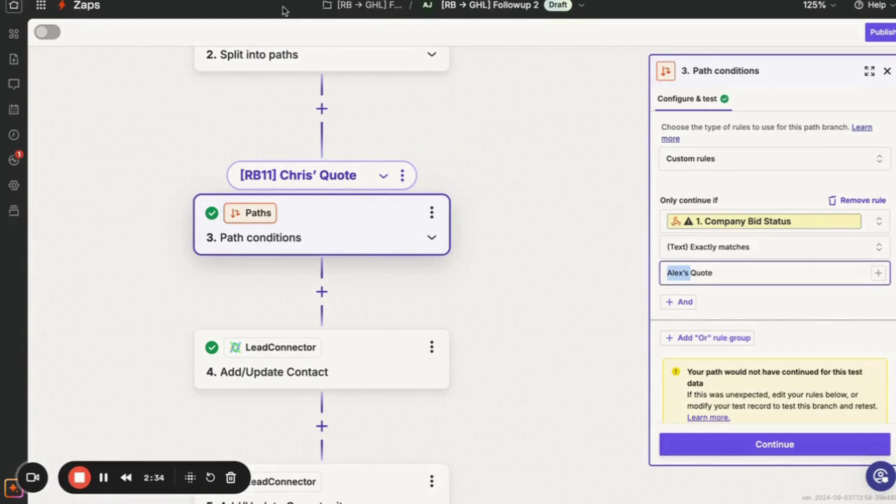
{"action": "key", "text": "alt+Tab"}
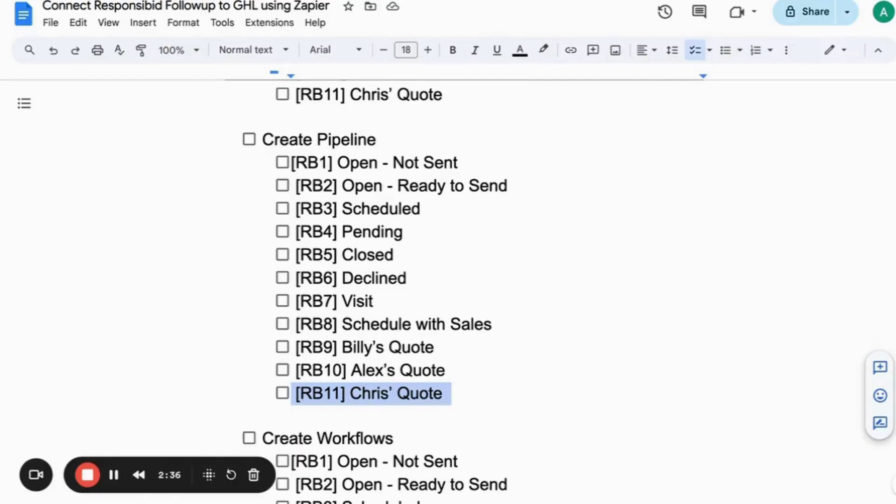
{"action": "key", "text": "alt+Tab"}
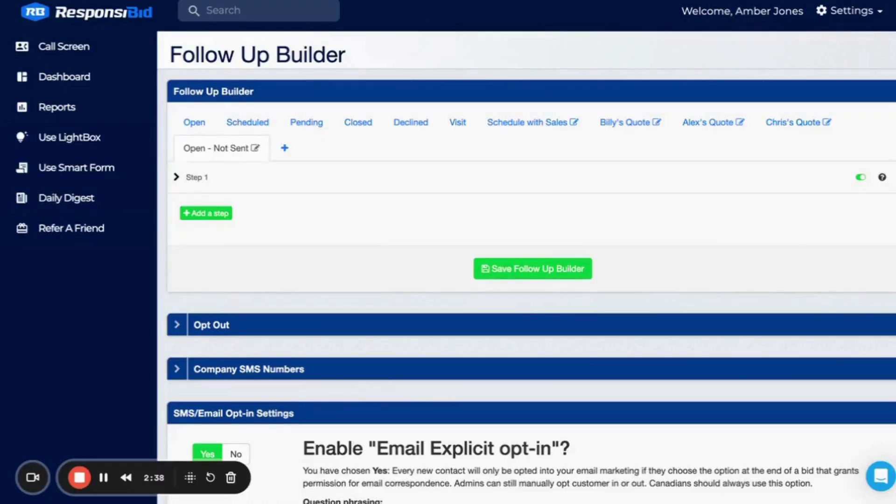
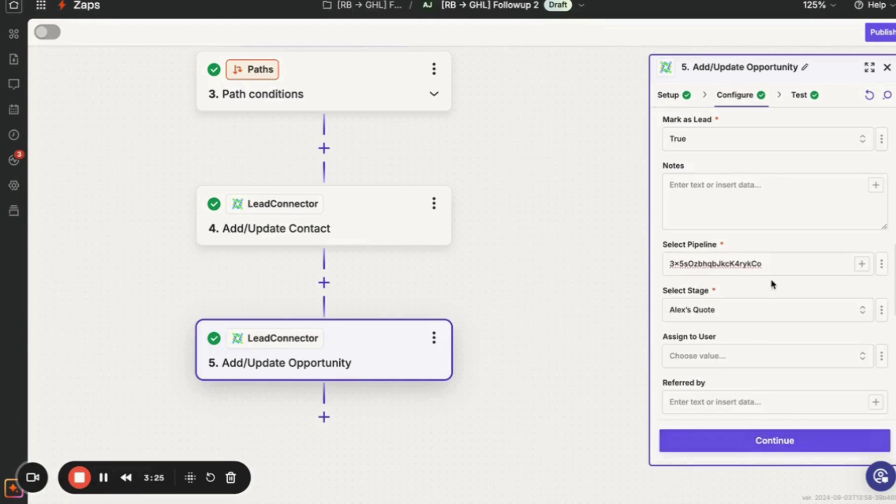
Set the Add/Update Opportunity stage to Chris' Quote, skip its test, and publish as v1.
{"action": "left_click", "coordinate": [857, 322]}
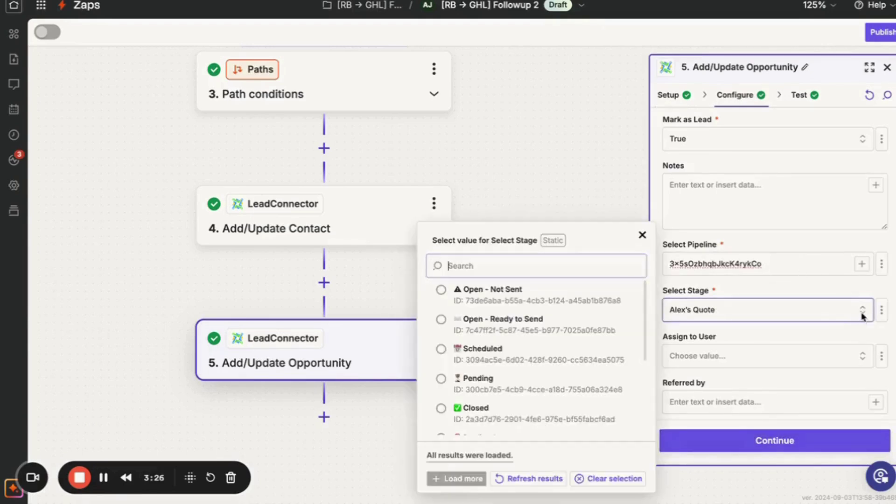
{"action": "scroll", "coordinate": [533, 383], "scroll_direction": "down", "scroll_amount": 5}
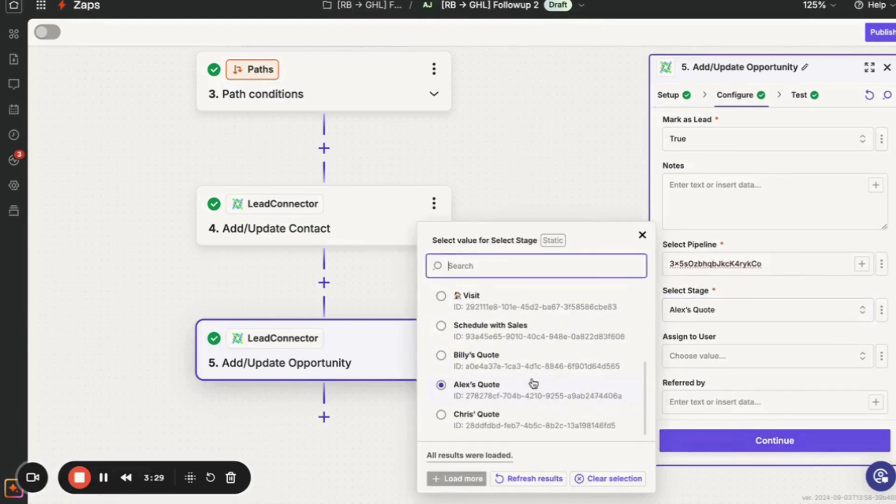
{"action": "left_click", "coordinate": [514, 415]}
{"action": "left_click", "coordinate": [756, 438]}
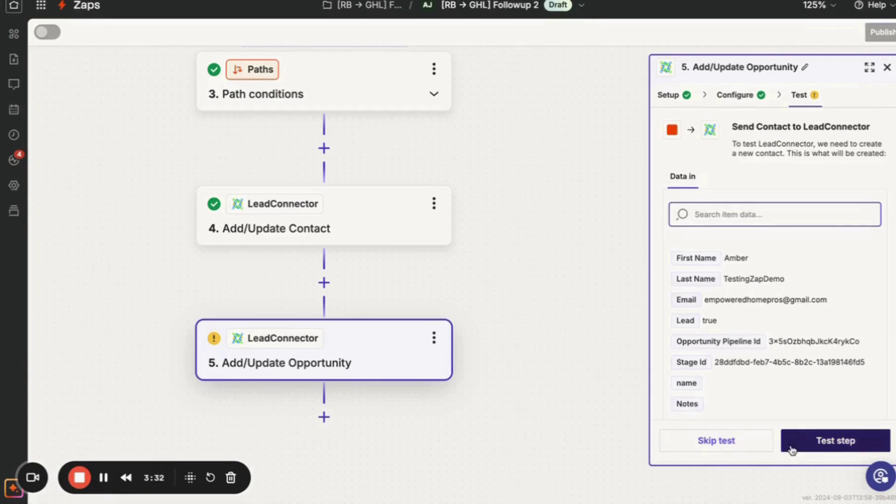
{"action": "left_click", "coordinate": [730, 448]}
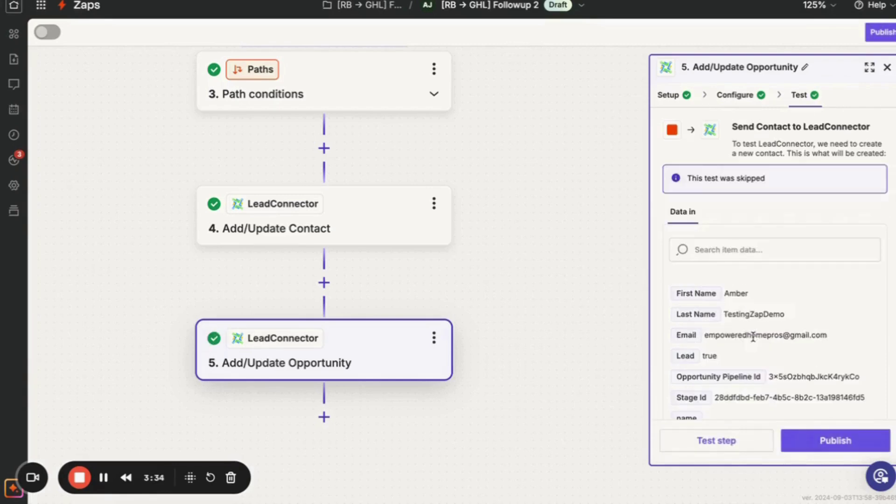
{"action": "left_click", "coordinate": [881, 33]}
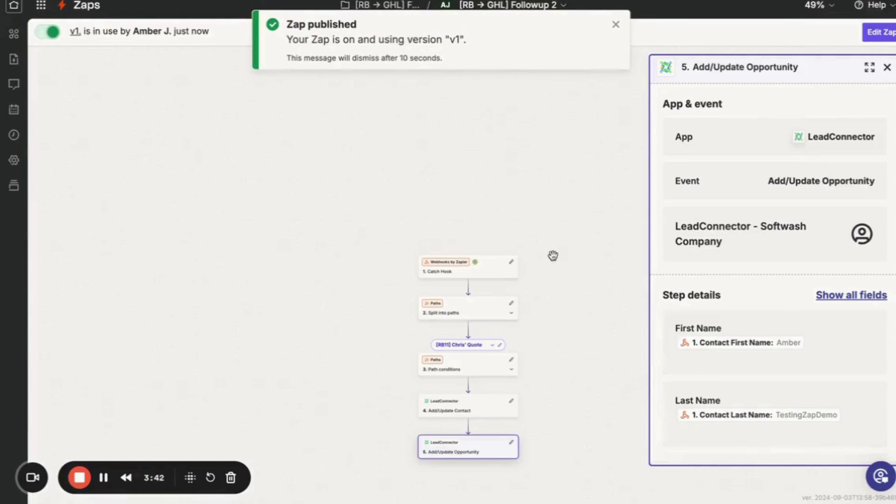
Reopen the published Zap as a draft and copy the Catch Hook trigger's webhook URL.
{"action": "left_click", "coordinate": [616, 26]}
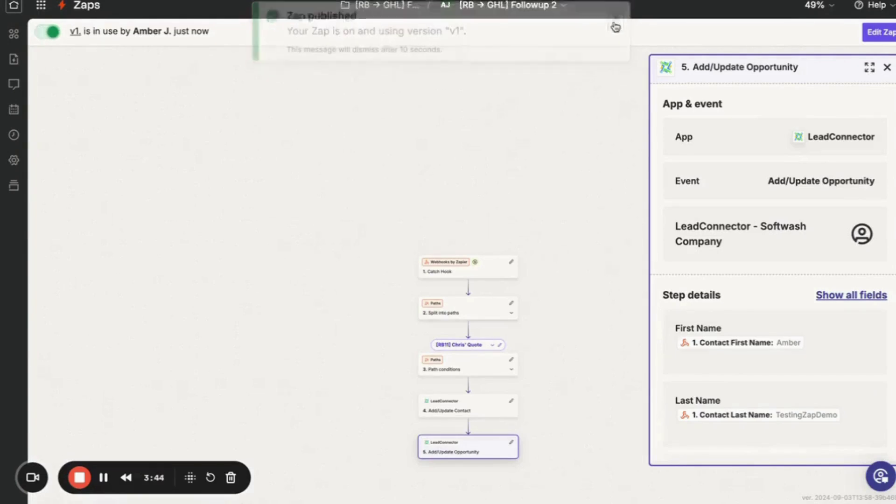
{"action": "mouse_move", "coordinate": [475, 265]}
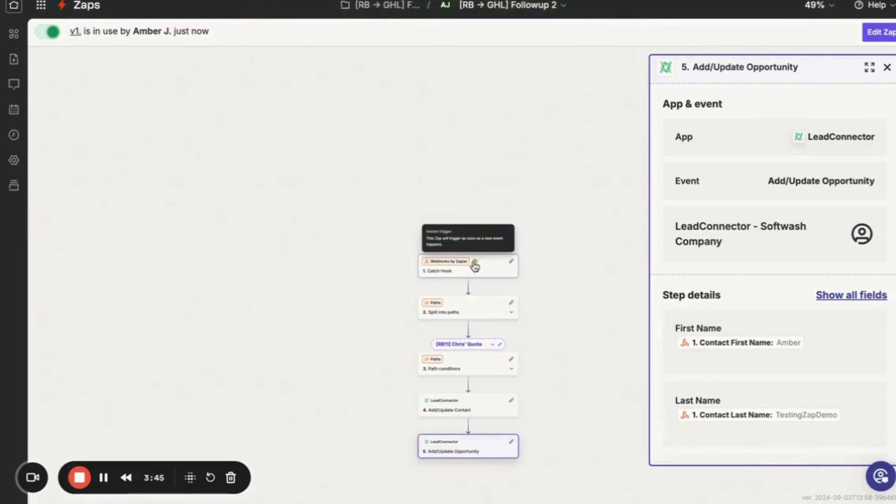
{"action": "left_click", "coordinate": [444, 267]}
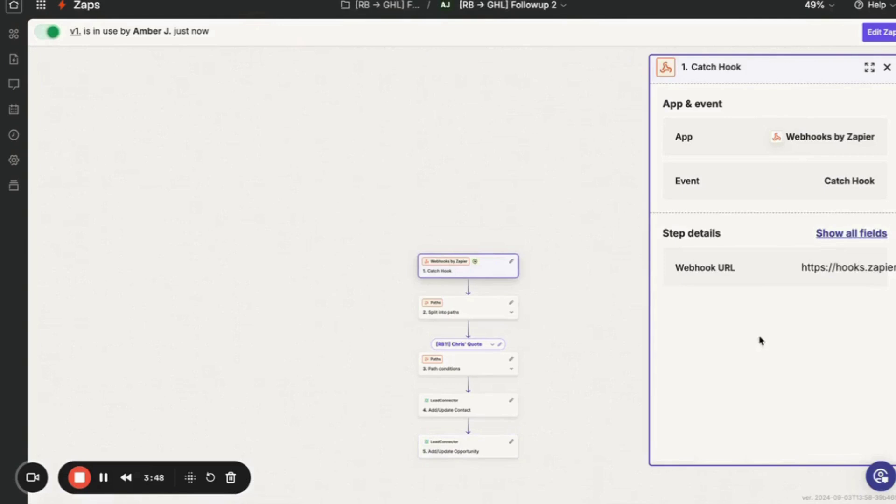
{"action": "left_click", "coordinate": [869, 32]}
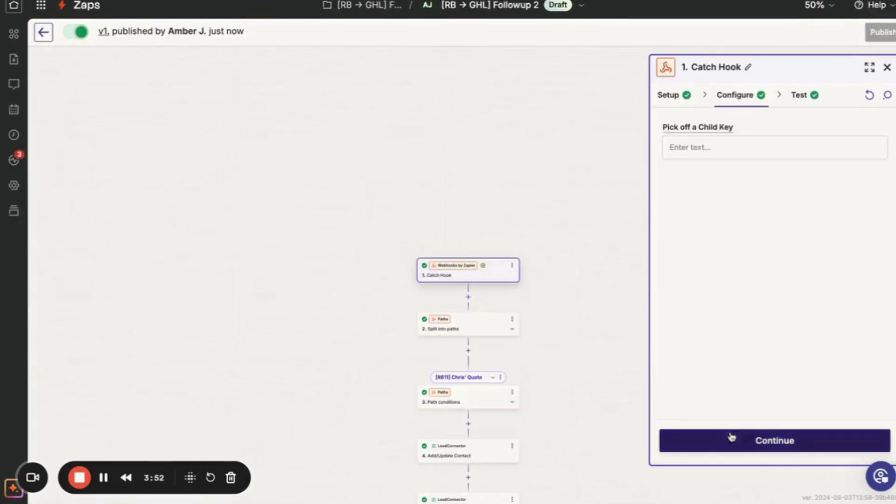
{"action": "left_click", "coordinate": [731, 439]}
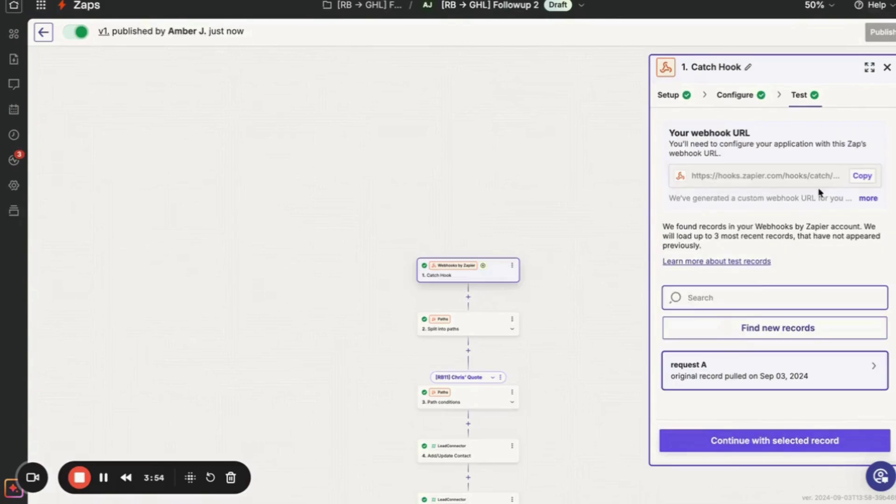
{"action": "left_click", "coordinate": [861, 176]}
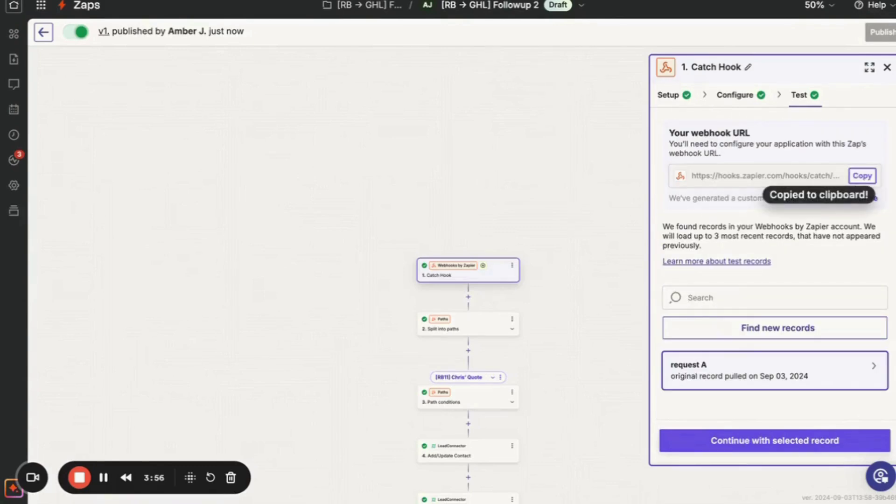
{"action": "key", "text": "super+Tab"}
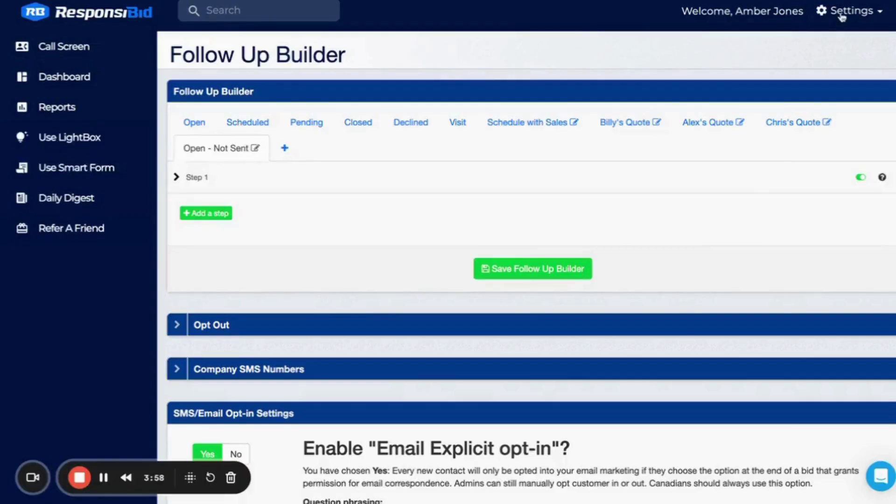
Paste the webhook URL into the empty Zapier field on ResponsiBid's Connections settings page.
{"action": "left_click", "coordinate": [843, 13]}
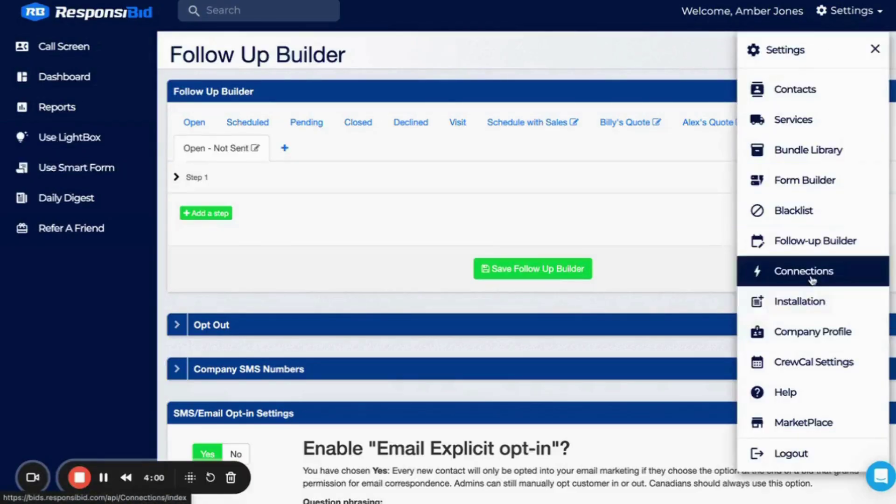
{"action": "left_click", "coordinate": [801, 271]}
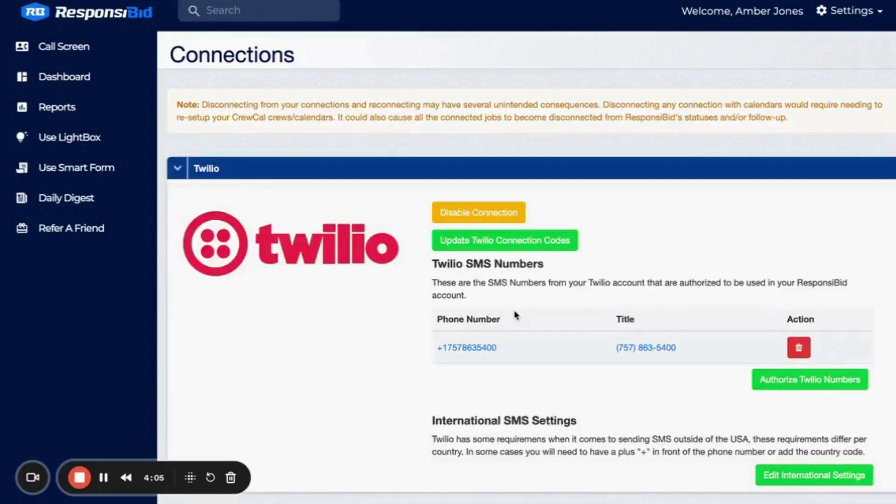
{"action": "scroll", "coordinate": [515, 316], "scroll_direction": "down", "scroll_amount": 15}
{"action": "scroll", "coordinate": [515, 315], "scroll_direction": "down", "scroll_amount": 20}
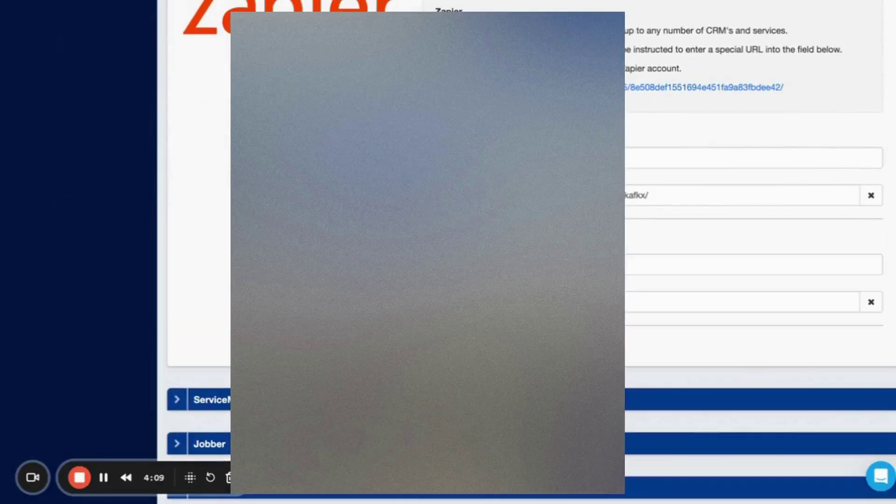
{"action": "left_click", "coordinate": [742, 302]}
{"action": "key", "text": "ctrl+v"}
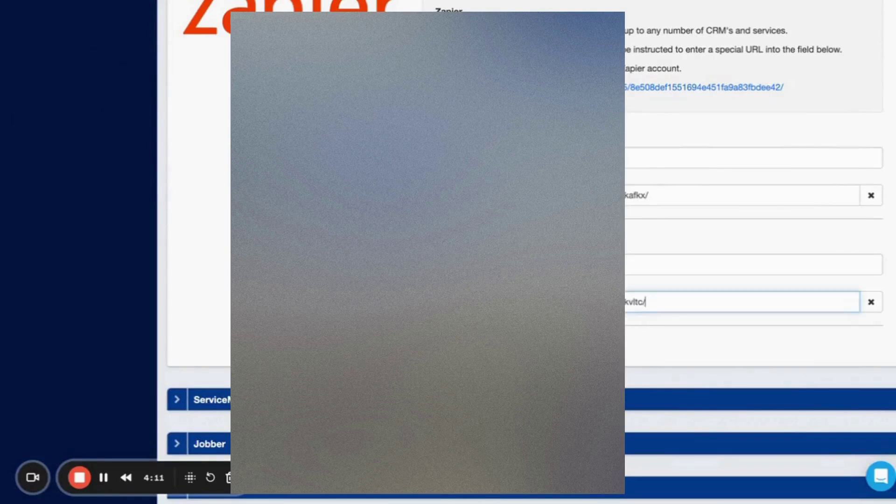
Save the ResponsiBid connection settings with the new Zapier webhook URL.
{"action": "left_click", "coordinate": [752, 157]}
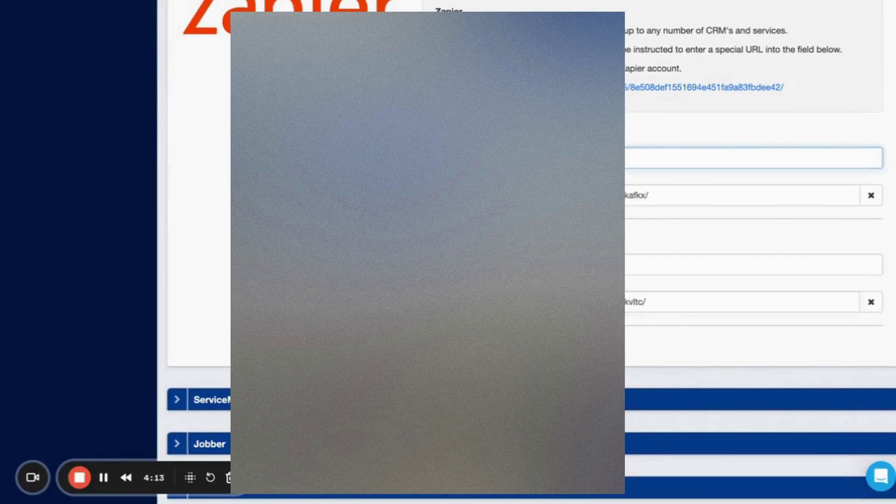
{"action": "left_click", "coordinate": [751, 264]}
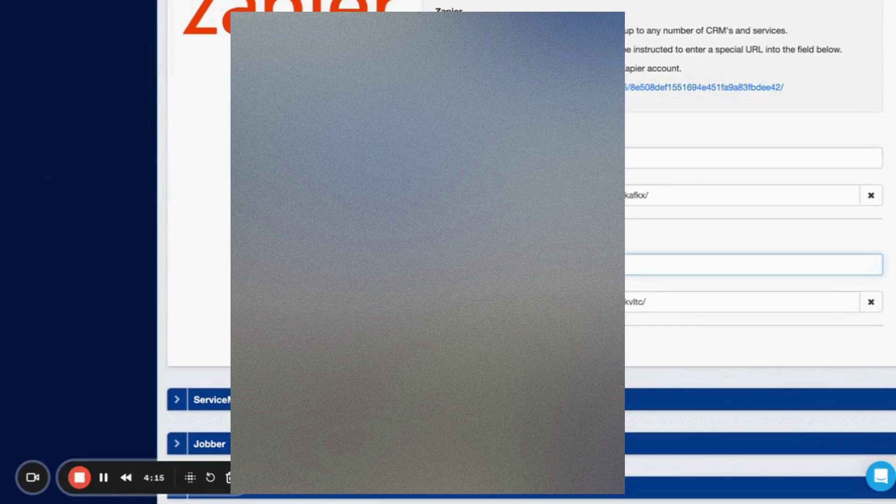
{"action": "scroll", "coordinate": [214, 414], "scroll_direction": "down", "scroll_amount": 10}
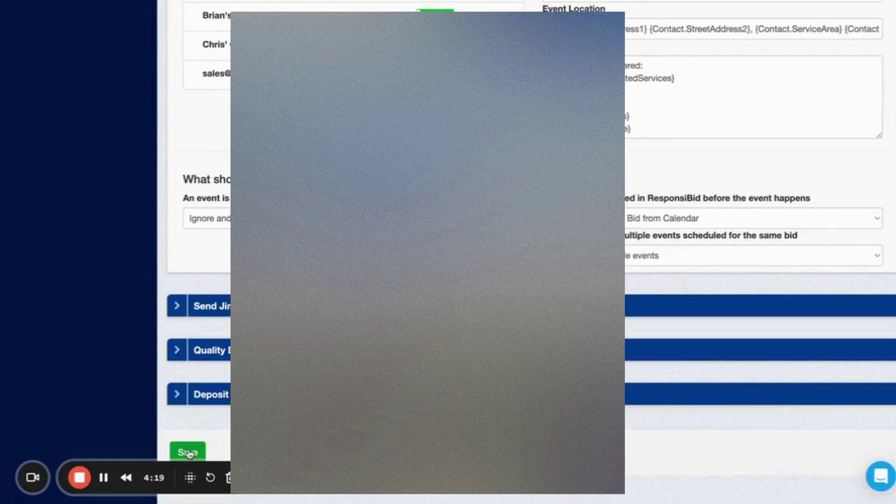
{"action": "left_click", "coordinate": [188, 452]}
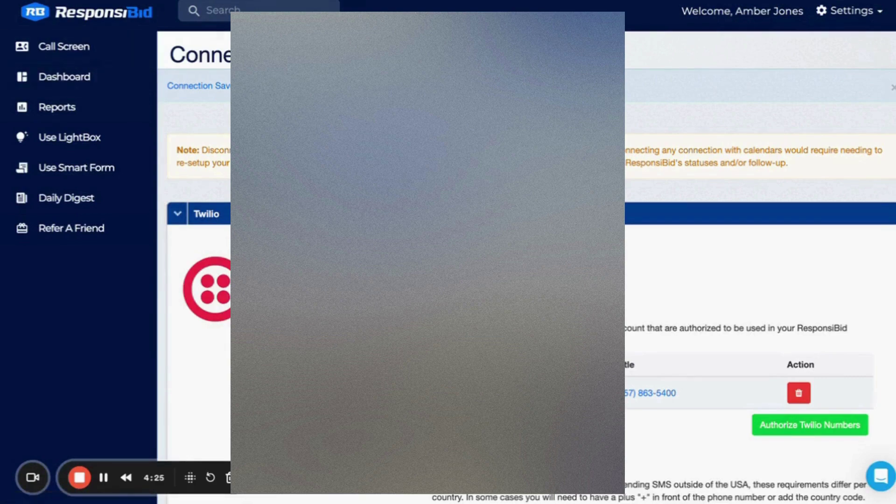
{"action": "key", "text": "ctrl+Tab"}
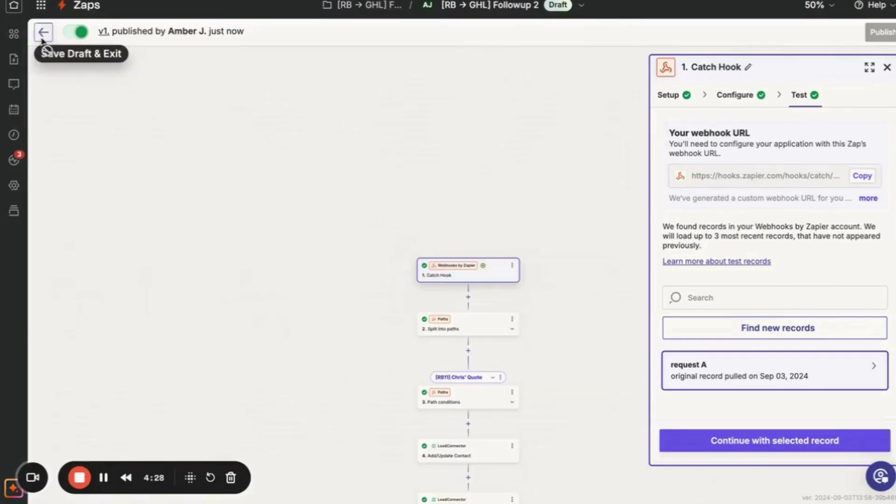
Save Followup 2 as a draft and open the [RB → GHL] Followup 1 Zap.
{"action": "left_click", "coordinate": [42, 40]}
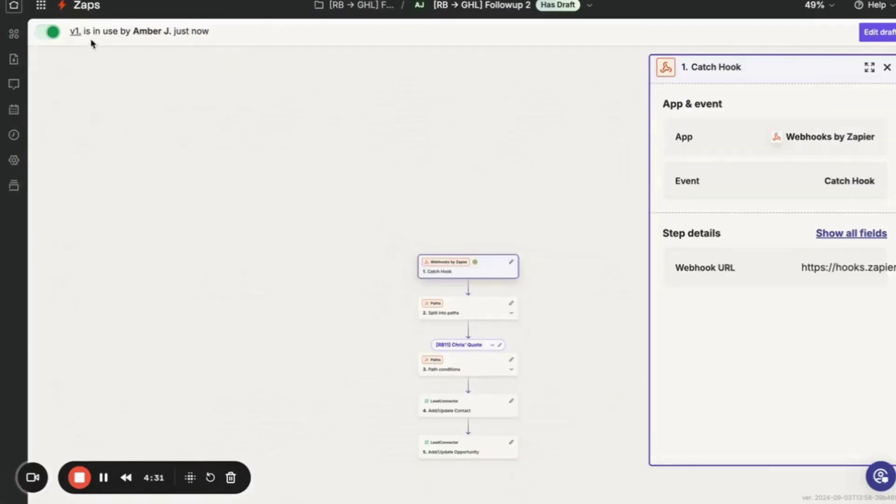
{"action": "left_click", "coordinate": [14, 8]}
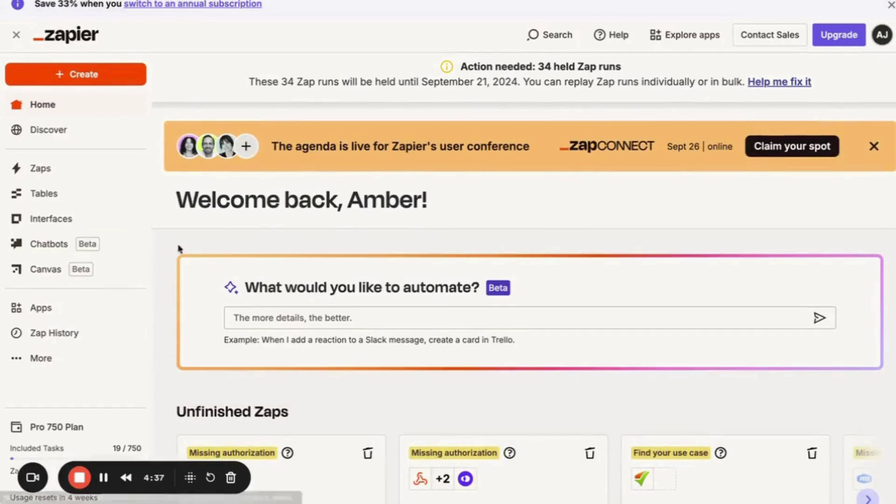
{"action": "scroll", "coordinate": [254, 300], "scroll_direction": "down", "scroll_amount": 10}
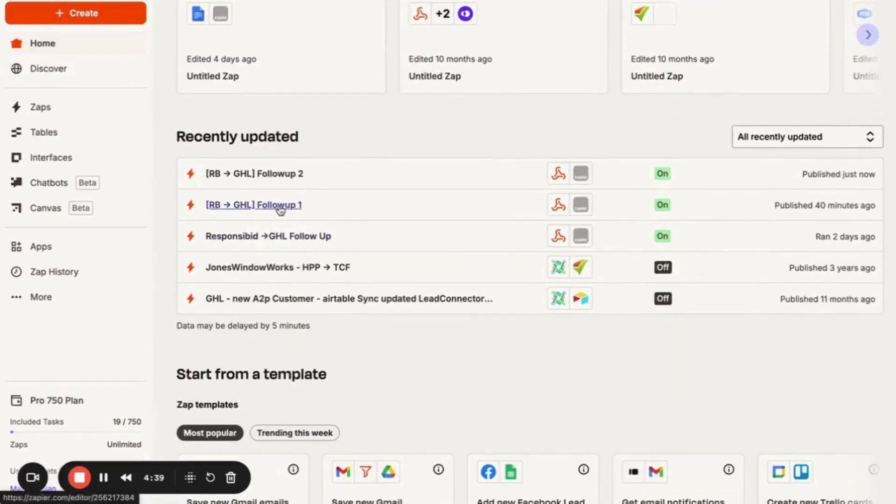
{"action": "left_click", "coordinate": [280, 206]}
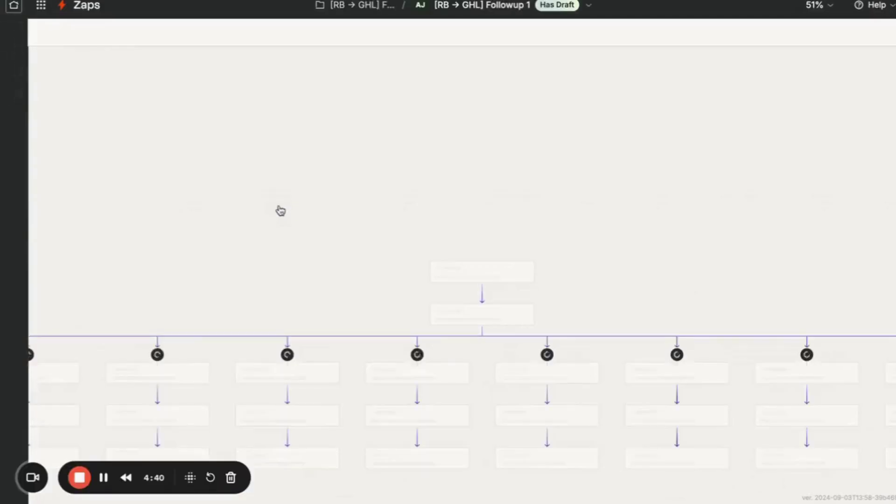
Pan around the Followup 1 Zap canvas to review its earlier paths, including [RB3] Scheduled.
{"action": "left_click_drag", "start_coordinate": [320, 304], "coordinate": [385, 306]}
{"action": "scroll", "coordinate": [386, 306], "scroll_direction": "left", "scroll_amount": 5}
{"action": "scroll", "coordinate": [386, 306], "scroll_direction": "down", "scroll_amount": 3}
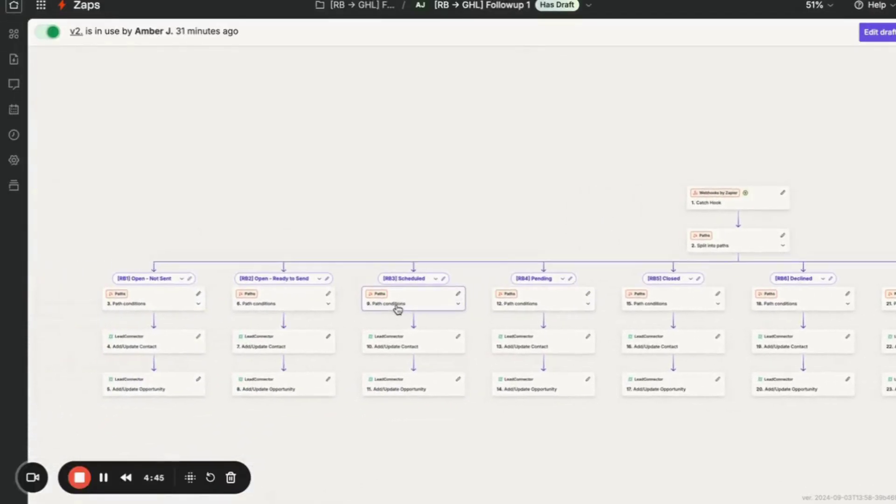
{"action": "scroll", "coordinate": [398, 310], "scroll_direction": "up", "scroll_amount": 10}
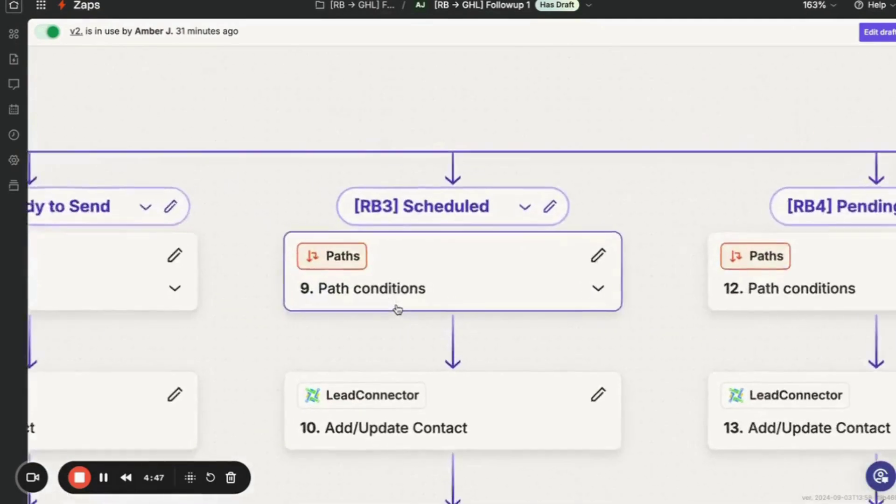
{"action": "scroll", "coordinate": [397, 310], "scroll_direction": "down", "scroll_amount": 3}
{"action": "scroll", "coordinate": [411, 352], "scroll_direction": "down", "scroll_amount": 2}
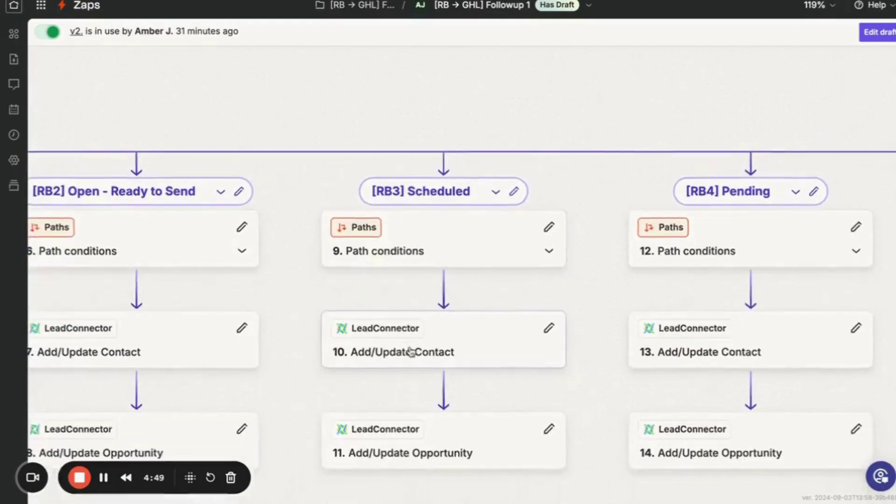
{"action": "scroll", "coordinate": [411, 352], "scroll_direction": "down", "scroll_amount": 1}
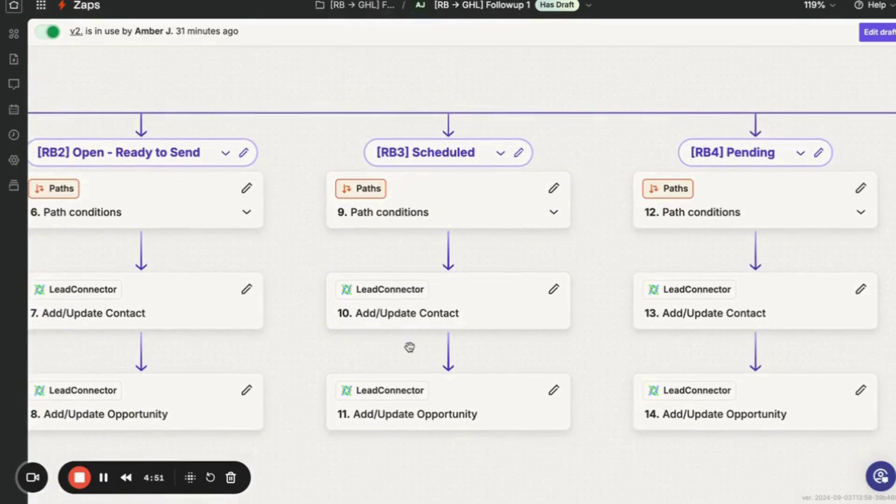
{"action": "key", "text": "alt+Tab"}
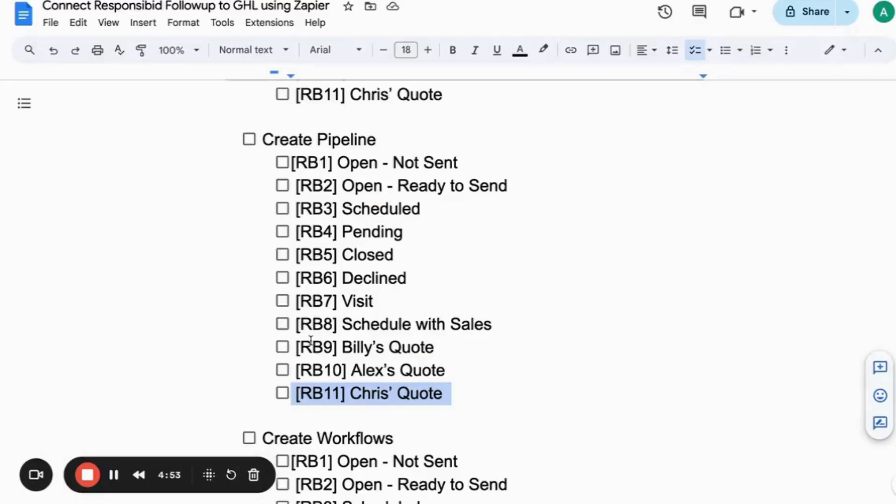
{"action": "scroll", "coordinate": [308, 340], "scroll_direction": "down", "scroll_amount": 12}
{"action": "scroll", "coordinate": [380, 194], "scroll_direction": "down", "scroll_amount": 5}
{"action": "scroll", "coordinate": [354, 194], "scroll_direction": "up", "scroll_amount": 5}
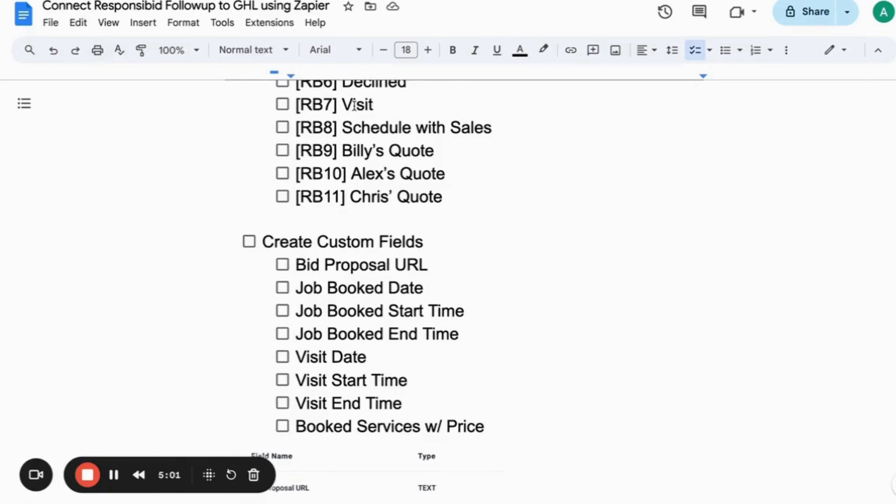
Search for the test contact in ResponsiBid and open its bid.
{"action": "key", "text": "ctrl+Tab"}
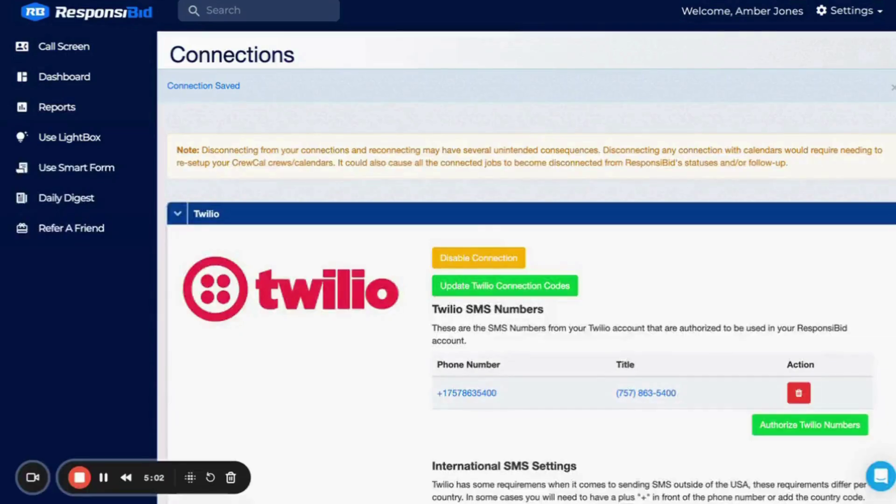
{"action": "left_click", "coordinate": [267, 13]}
{"action": "type", "text": "amber"}
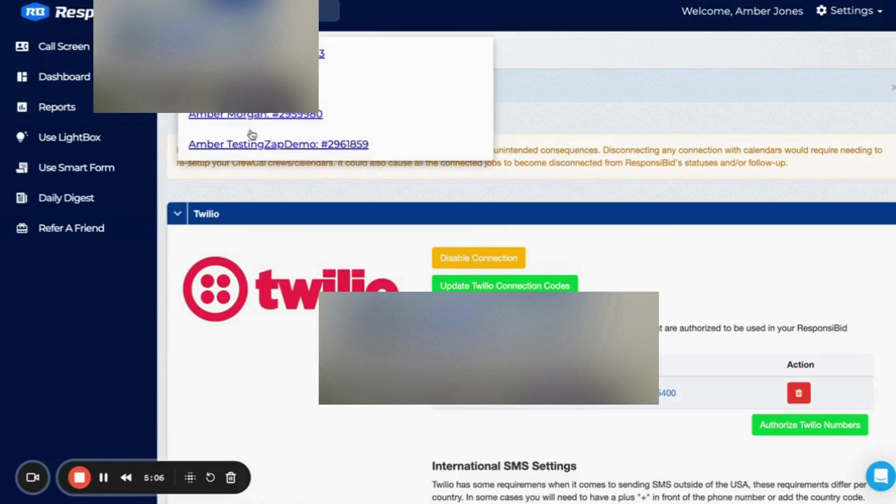
{"action": "left_click", "coordinate": [251, 142]}
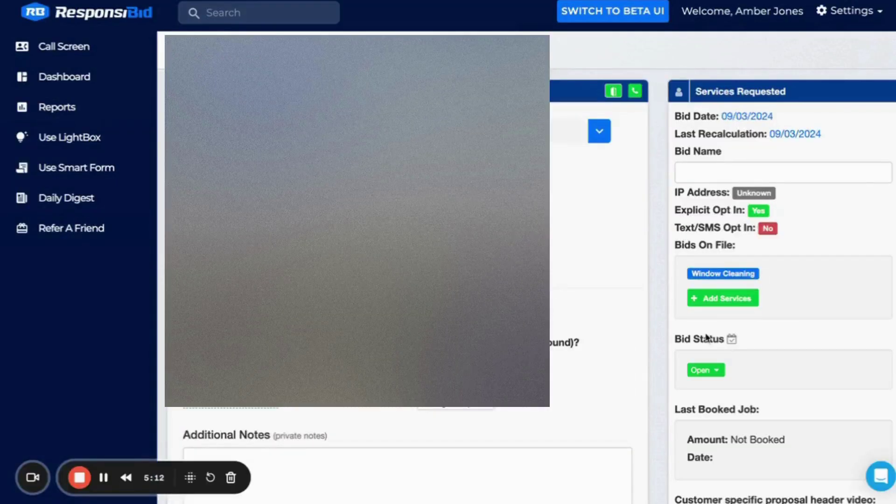
Set the bid status to Scheduled with the Exterior Only: $360 window cleaning package.
{"action": "scroll", "coordinate": [705, 334], "scroll_direction": "down", "scroll_amount": 2}
{"action": "left_click", "coordinate": [719, 277]}
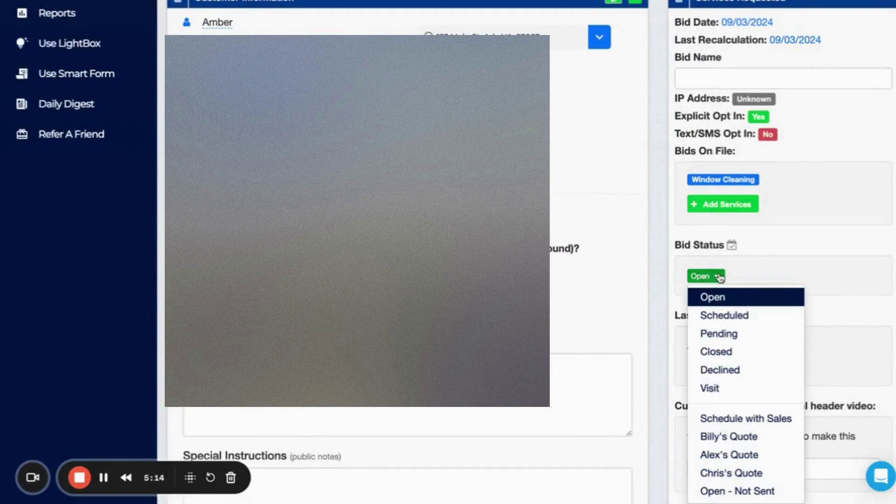
{"action": "left_click", "coordinate": [717, 316]}
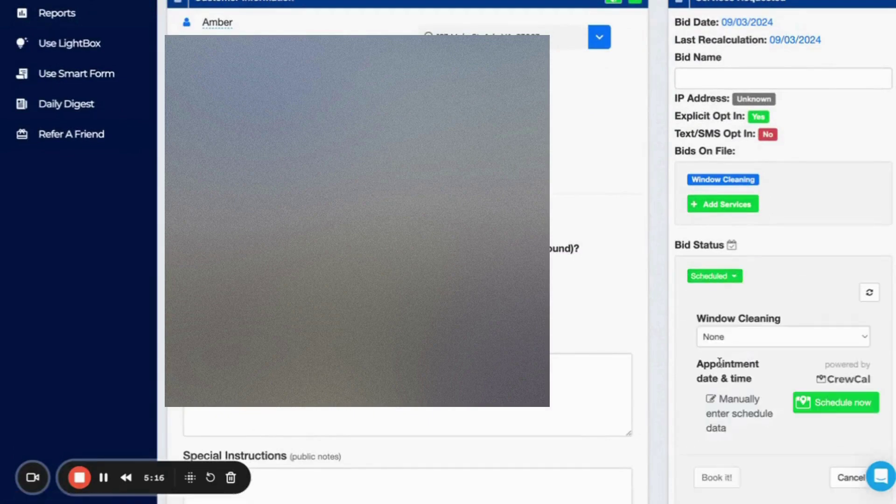
{"action": "scroll", "coordinate": [719, 362], "scroll_direction": "down", "scroll_amount": 3}
{"action": "left_click", "coordinate": [758, 226]}
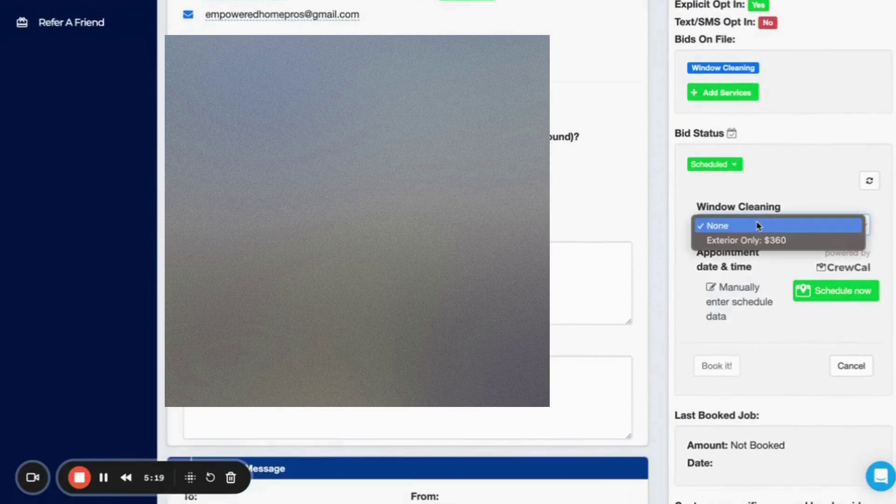
{"action": "left_click", "coordinate": [752, 241]}
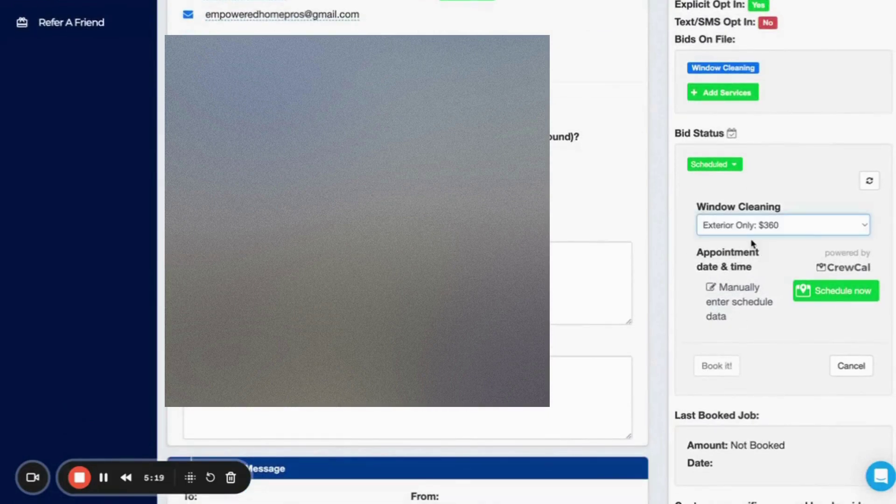
Enter the schedule manually for September 3 2024, 8–10 AM, calendar Not assigned, and book it.
{"action": "left_click", "coordinate": [731, 303]}
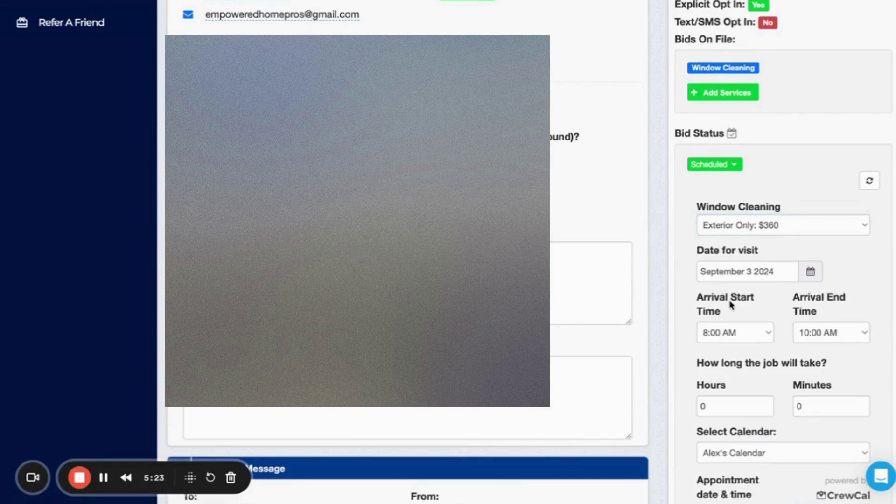
{"action": "scroll", "coordinate": [776, 357], "scroll_direction": "down", "scroll_amount": 4}
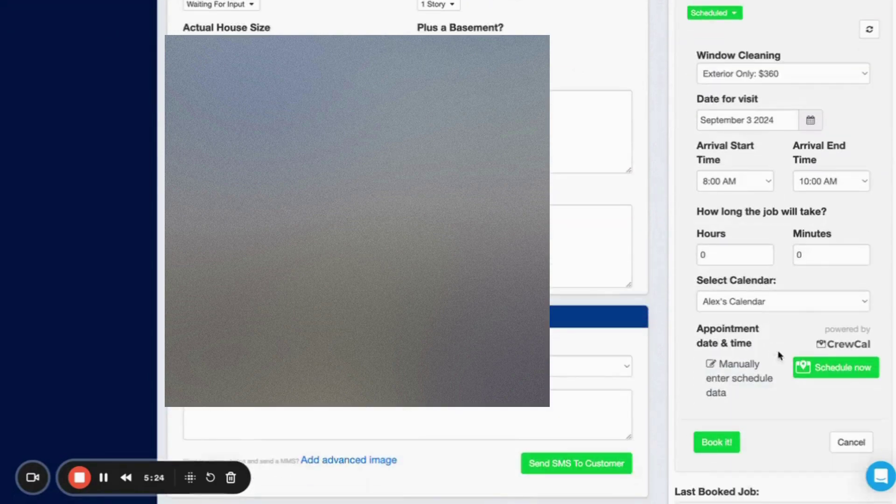
{"action": "left_click", "coordinate": [801, 301]}
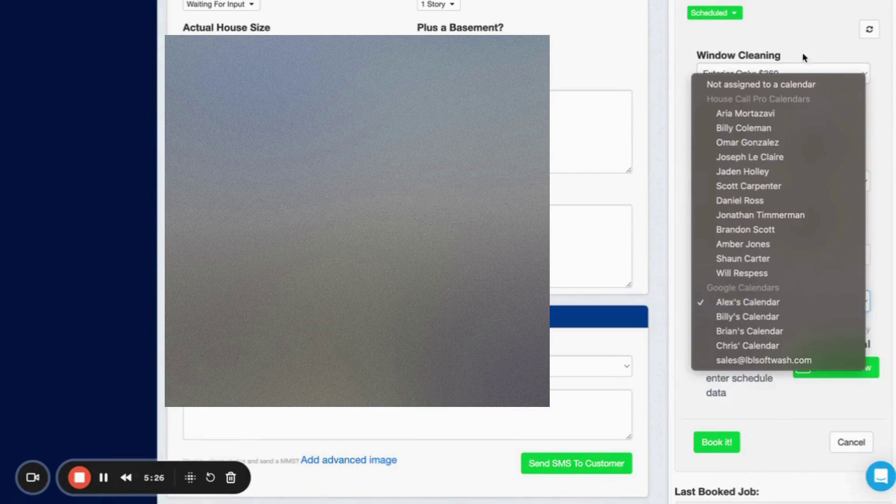
{"action": "left_click", "coordinate": [790, 84]}
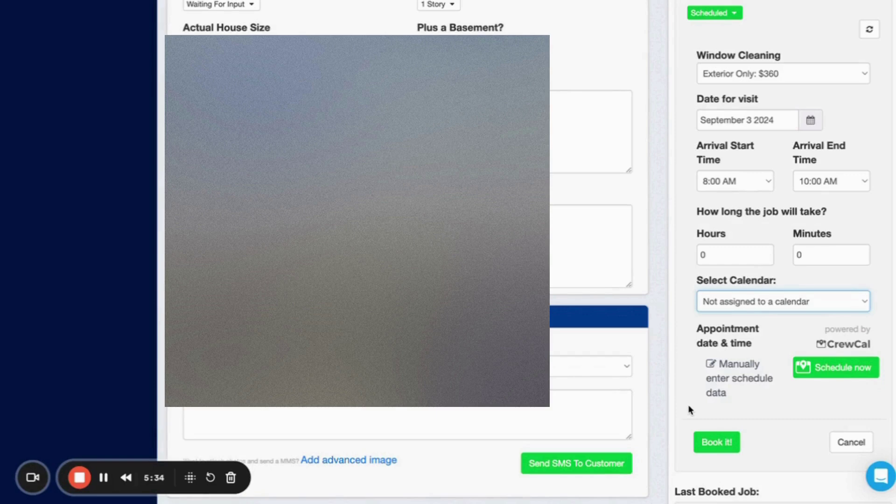
{"action": "left_click", "coordinate": [707, 444]}
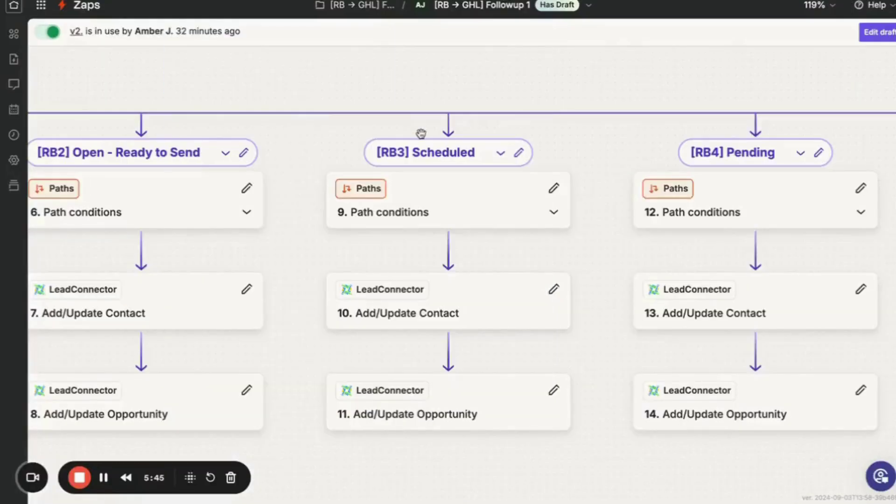
{"action": "scroll", "coordinate": [421, 134], "scroll_direction": "down", "scroll_amount": 5}
{"action": "scroll", "coordinate": [549, 143], "scroll_direction": "right", "scroll_amount": 3}
{"action": "scroll", "coordinate": [548, 143], "scroll_direction": "up", "scroll_amount": 5}
Open the Catch Hook trigger in a draft of the Zap and advance to its Test tab.
{"action": "scroll", "coordinate": [604, 137], "scroll_direction": "up", "scroll_amount": 3}
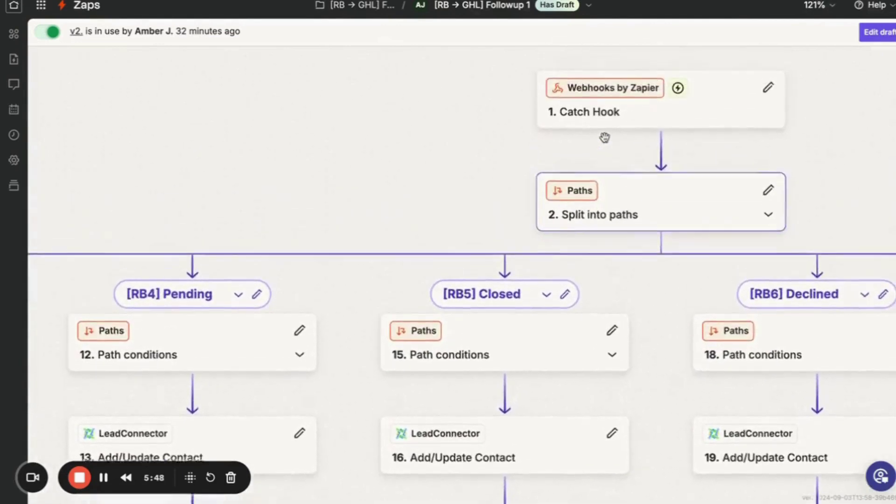
{"action": "scroll", "coordinate": [604, 137], "scroll_direction": "right", "scroll_amount": 2}
{"action": "left_click", "coordinate": [637, 125]}
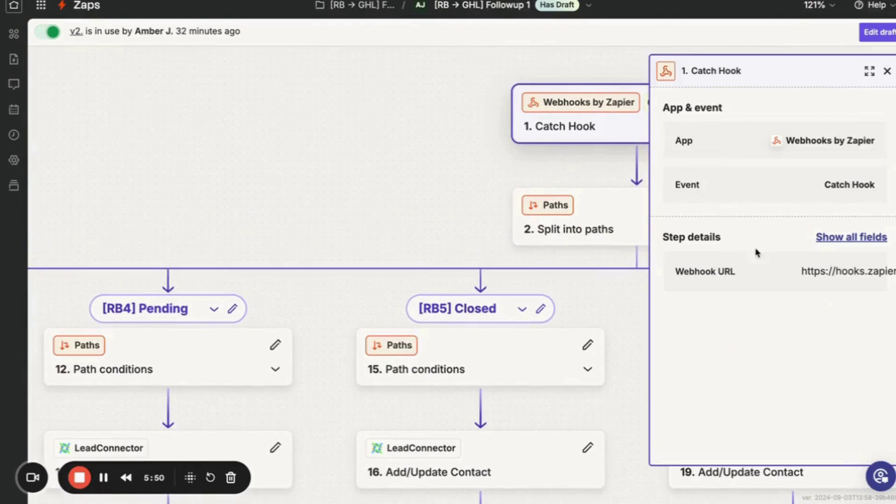
{"action": "left_click", "coordinate": [879, 33]}
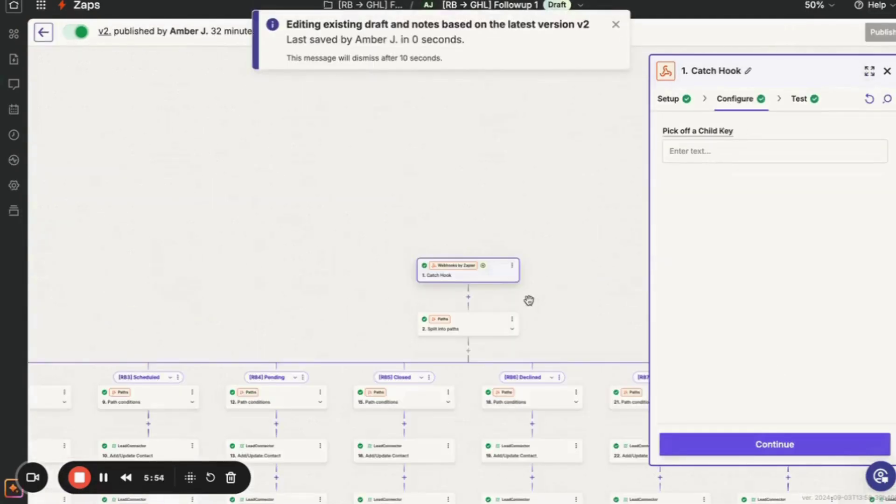
{"action": "left_click", "coordinate": [489, 280]}
{"action": "left_click", "coordinate": [746, 446]}
{"action": "left_click", "coordinate": [748, 445]}
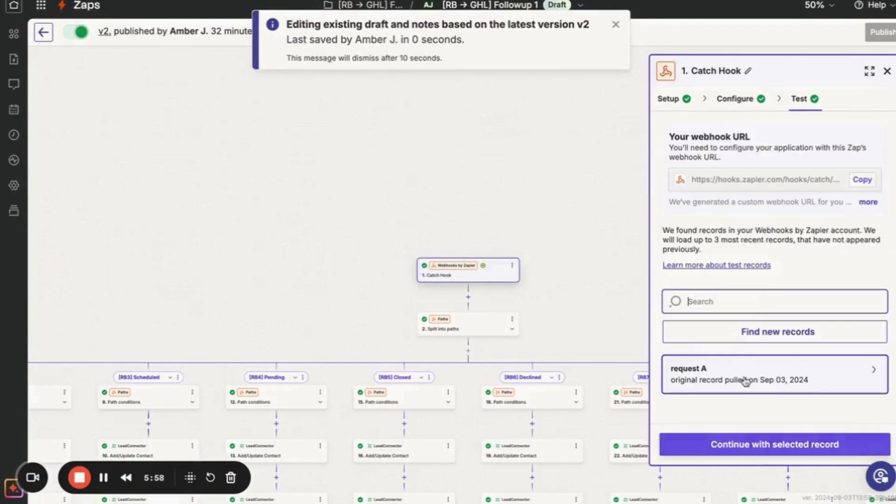
Find new records and select request C, the Scheduled bid for 2024-09-03, 08:00–10:00.
{"action": "left_click", "coordinate": [772, 337]}
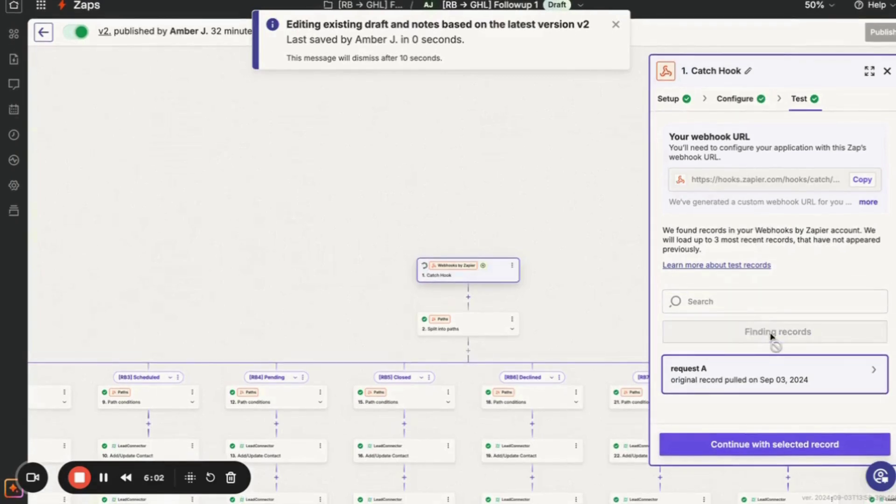
{"action": "scroll", "coordinate": [748, 392], "scroll_direction": "down", "scroll_amount": 3}
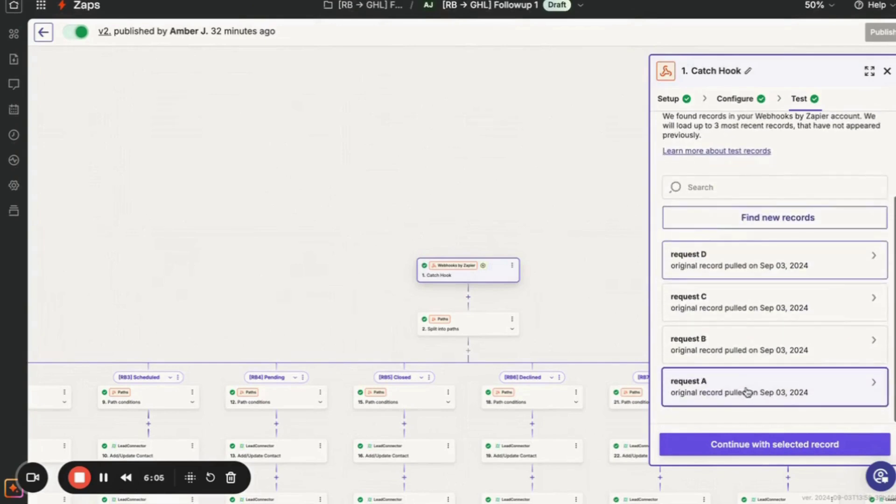
{"action": "left_click", "coordinate": [770, 265]}
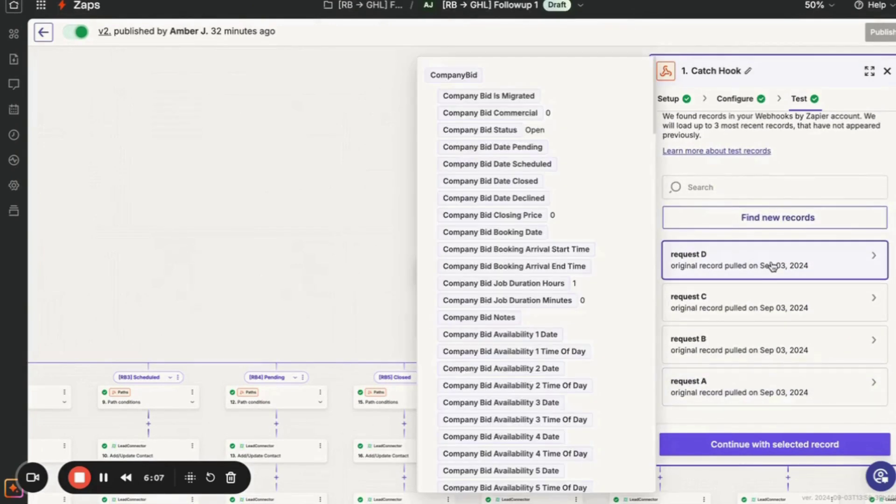
{"action": "scroll", "coordinate": [577, 330], "scroll_direction": "down", "scroll_amount": 15}
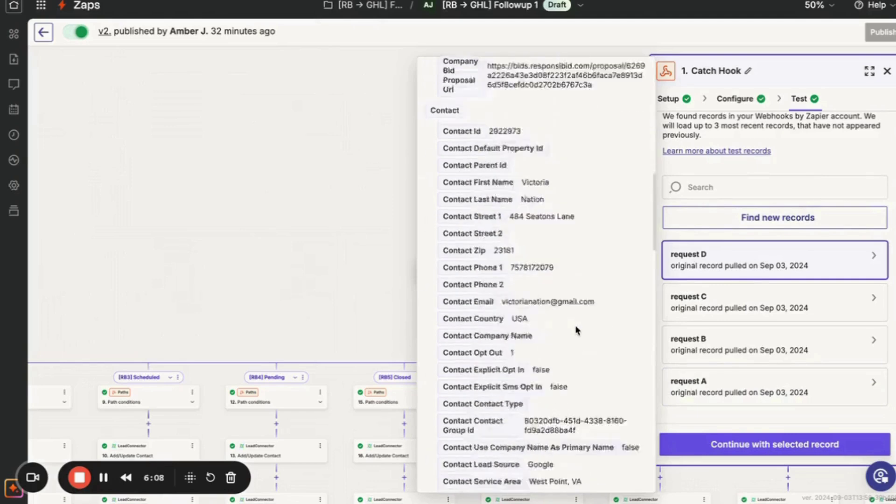
{"action": "scroll", "coordinate": [576, 330], "scroll_direction": "down", "scroll_amount": 10}
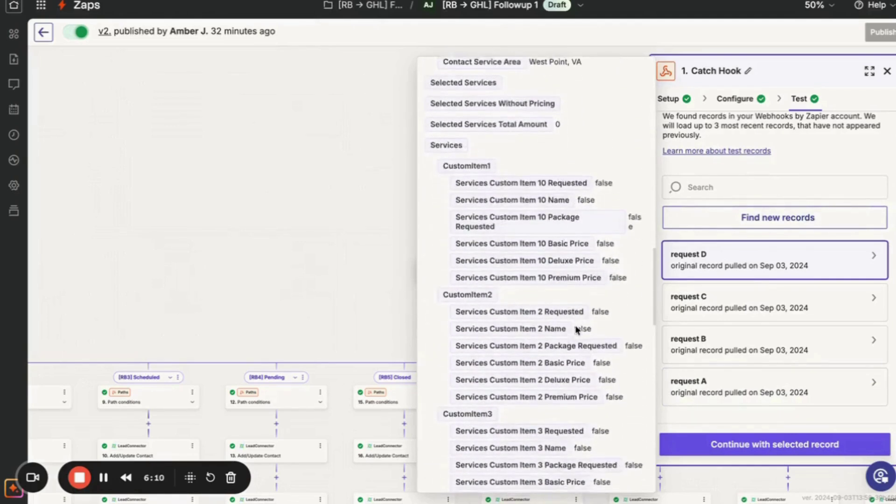
{"action": "scroll", "coordinate": [576, 326], "scroll_direction": "down", "scroll_amount": 10}
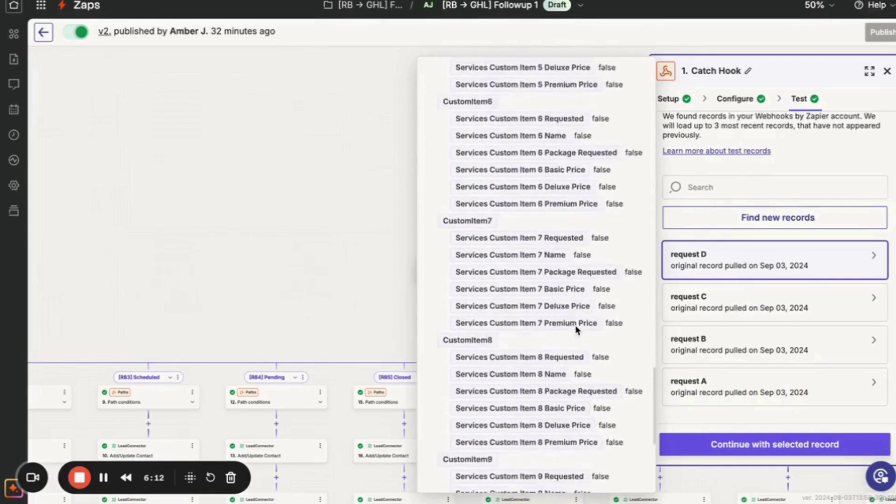
{"action": "scroll", "coordinate": [576, 328], "scroll_direction": "up", "scroll_amount": 15}
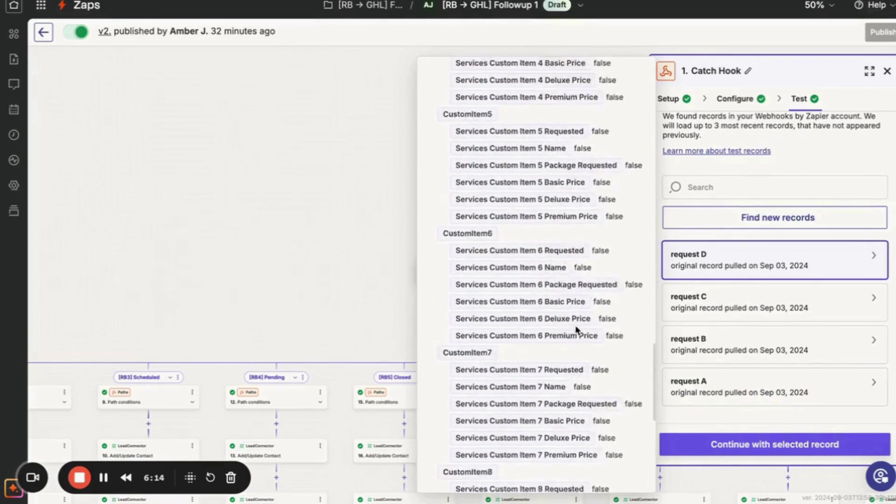
{"action": "scroll", "coordinate": [577, 330], "scroll_direction": "up", "scroll_amount": 1}
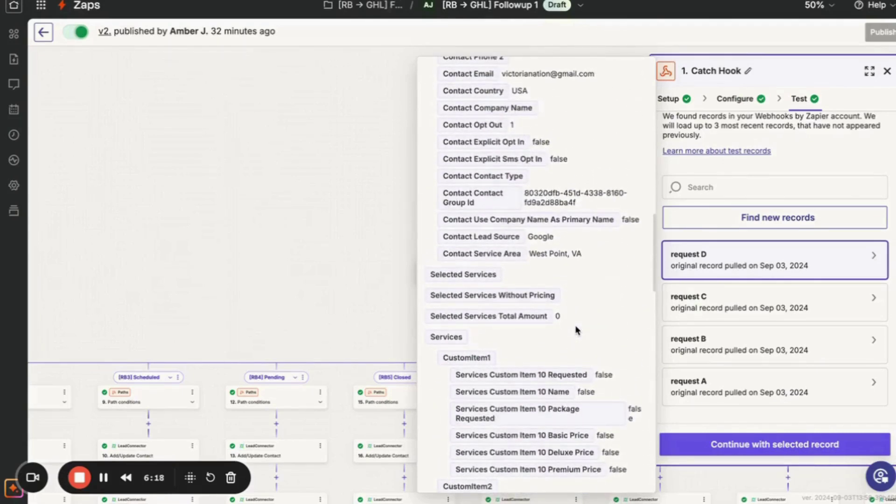
{"action": "scroll", "coordinate": [576, 330], "scroll_direction": "up", "scroll_amount": 6}
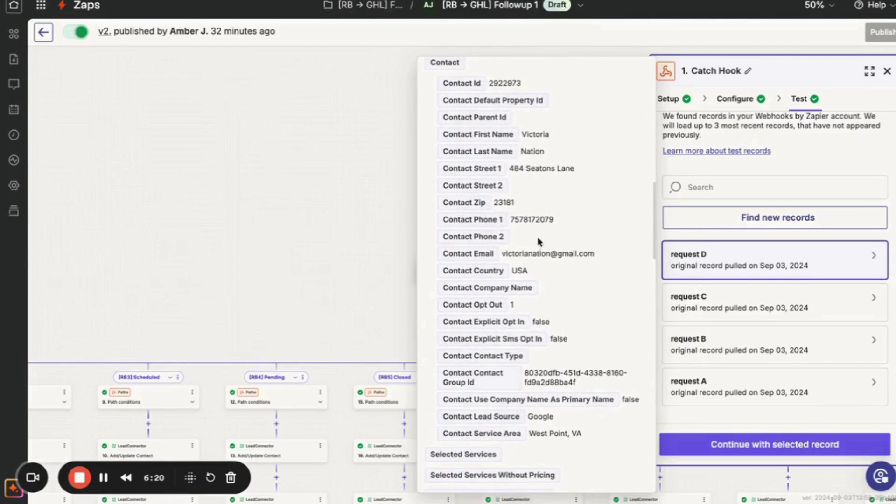
{"action": "left_click", "coordinate": [714, 311]}
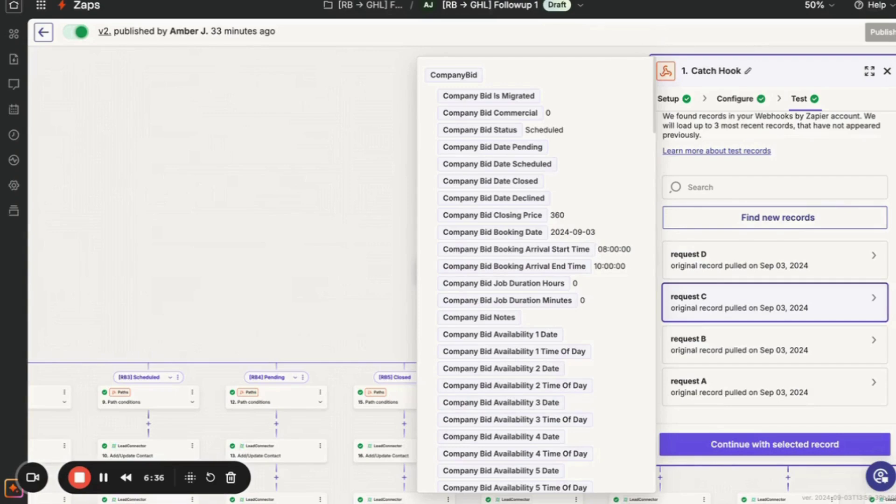
Check that GoHighLevel's [RB→ GHL] Followup pipeline still has 0 opportunities.
{"action": "key", "text": "ctrl+Tab"}
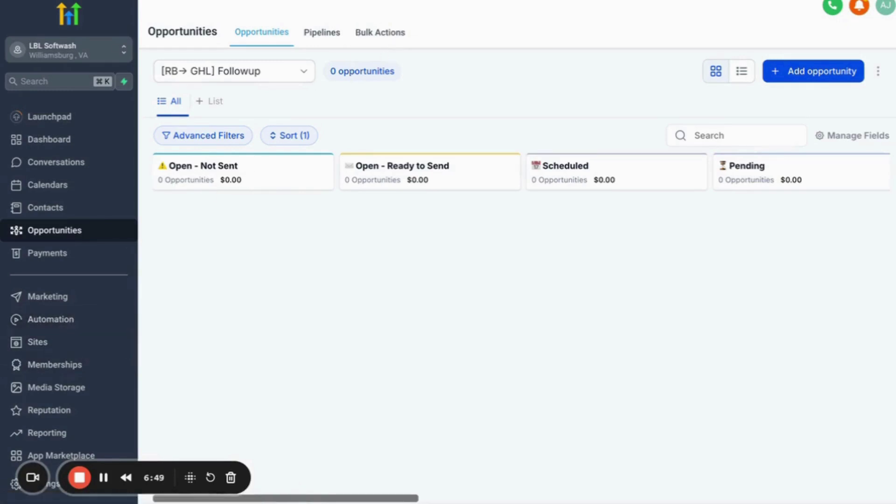
{"action": "left_click", "coordinate": [374, 1]}
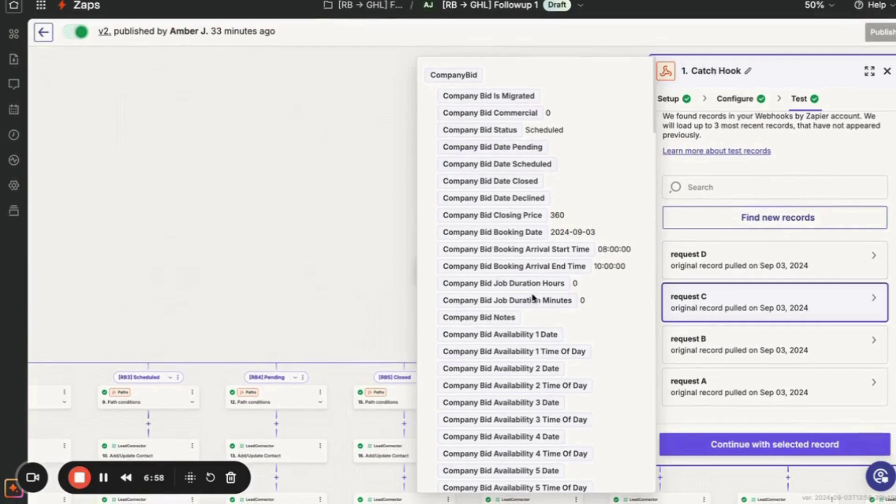
Continue with request C as the Catch Hook test record.
{"action": "scroll", "coordinate": [535, 317], "scroll_direction": "down", "scroll_amount": 5}
{"action": "scroll", "coordinate": [535, 317], "scroll_direction": "down", "scroll_amount": 8}
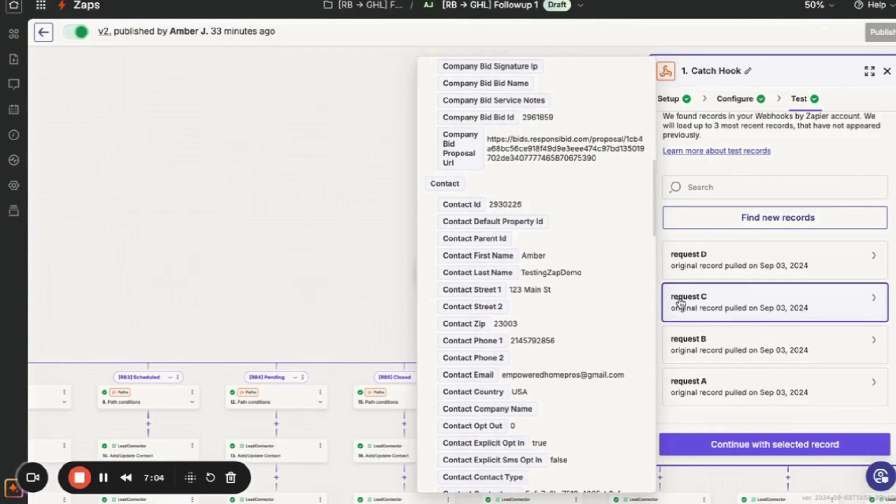
{"action": "left_click", "coordinate": [718, 447]}
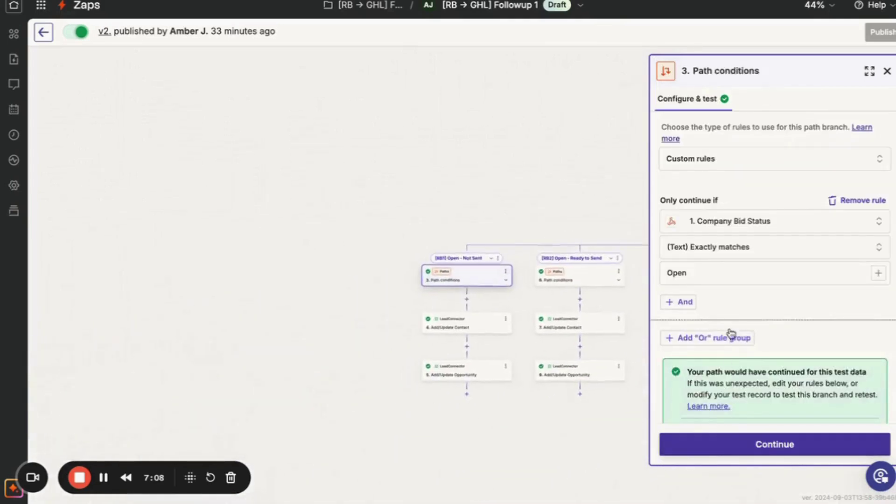
{"action": "left_click", "coordinate": [886, 72]}
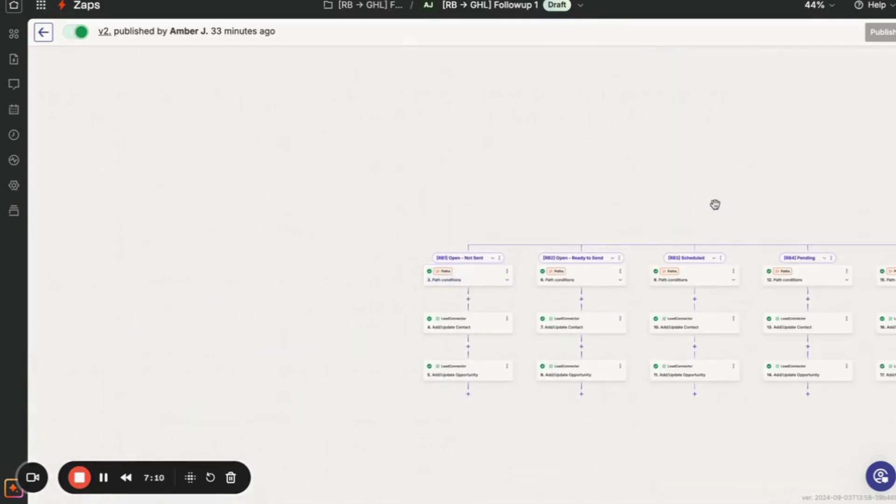
Confirm request C's Scheduled status in the trigger's test records and advance to Add/Update Contact.
{"action": "left_click", "coordinate": [713, 224]}
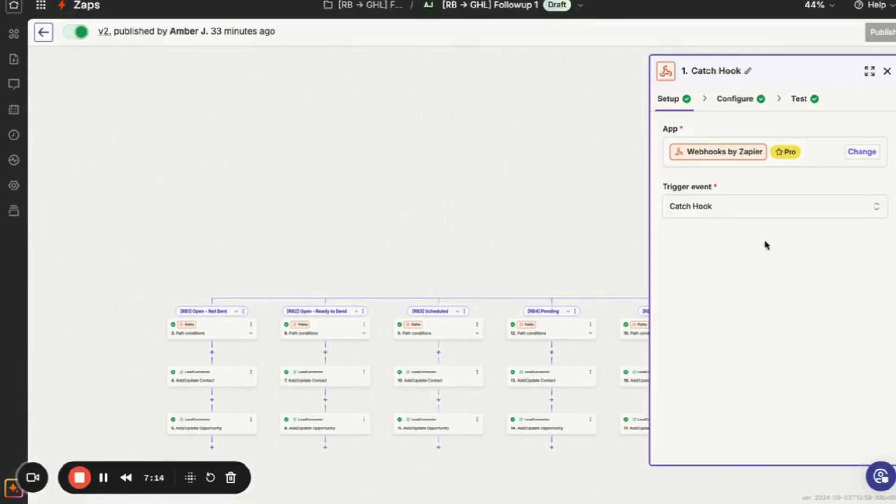
{"action": "left_click", "coordinate": [737, 99]}
{"action": "left_click", "coordinate": [796, 102]}
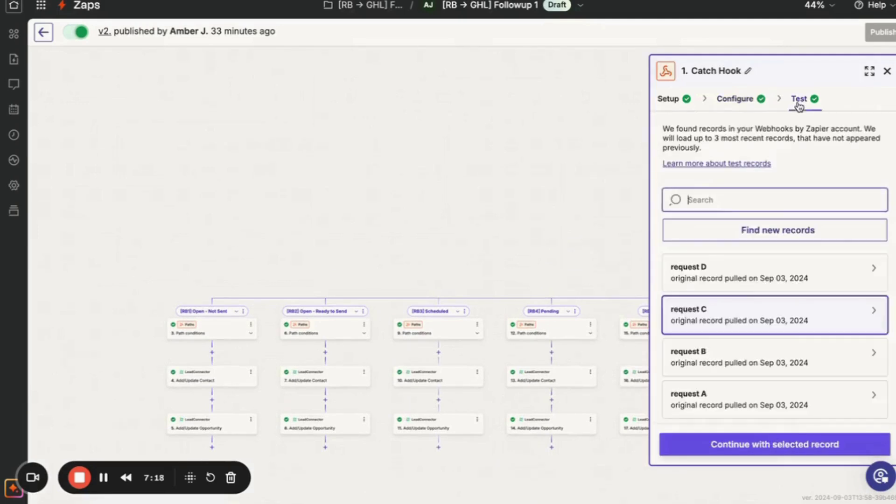
{"action": "scroll", "coordinate": [730, 372], "scroll_direction": "down", "scroll_amount": 2}
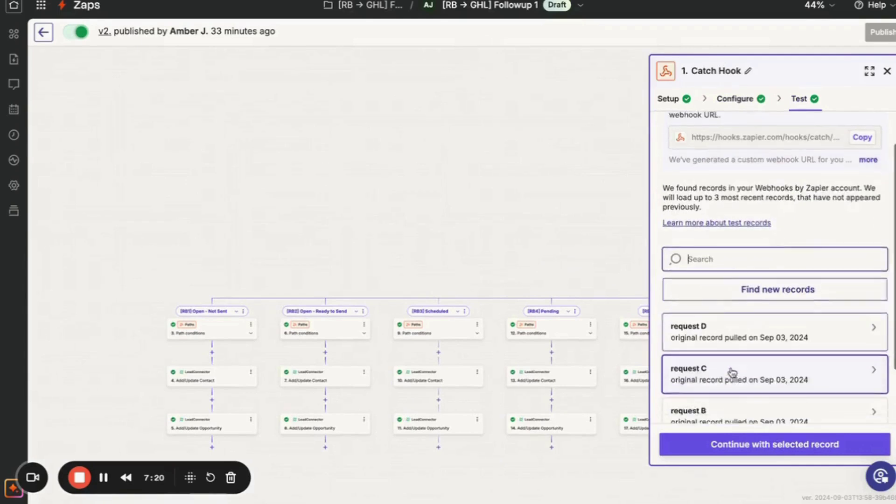
{"action": "mouse_move", "coordinate": [734, 369]}
{"action": "scroll", "coordinate": [554, 173], "scroll_direction": "down", "scroll_amount": 5}
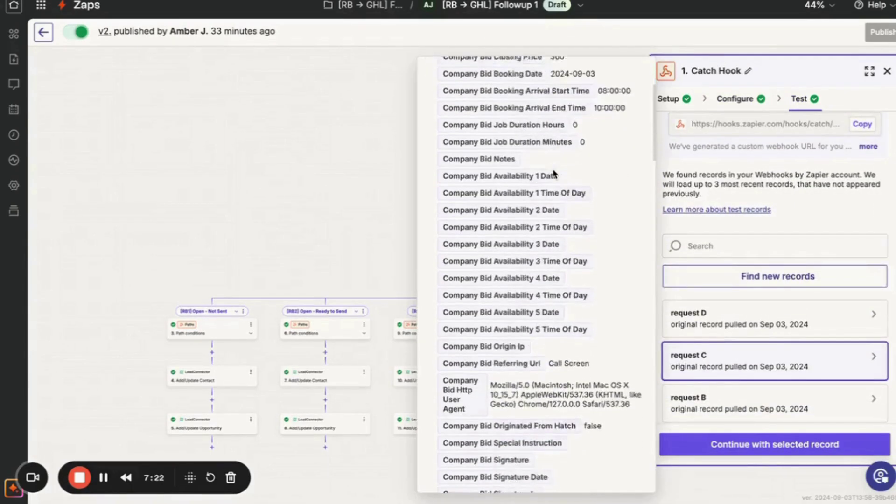
{"action": "scroll", "coordinate": [553, 171], "scroll_direction": "up", "scroll_amount": 5}
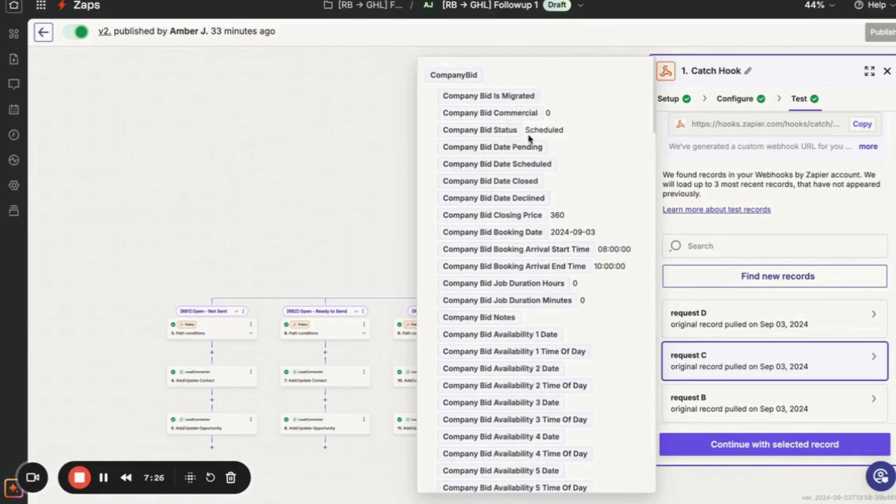
{"action": "left_click_drag", "start_coordinate": [535, 134], "coordinate": [568, 137]}
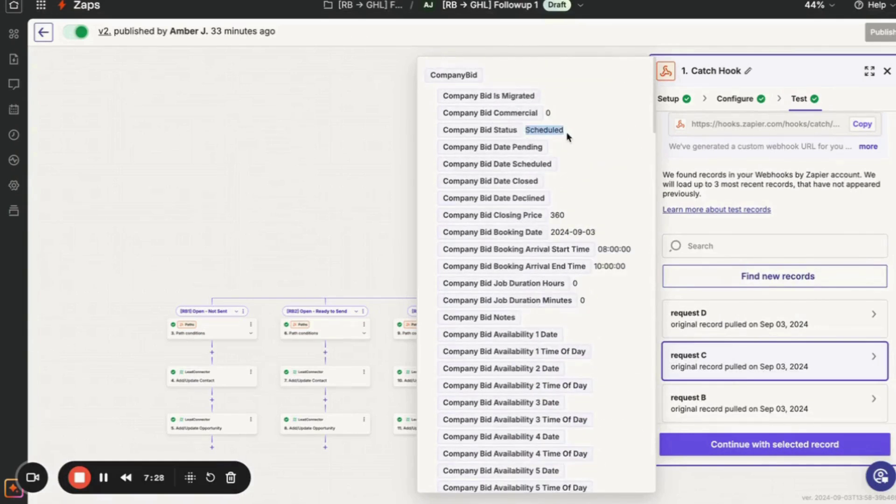
{"action": "left_click", "coordinate": [763, 442]}
{"action": "left_click", "coordinate": [760, 448]}
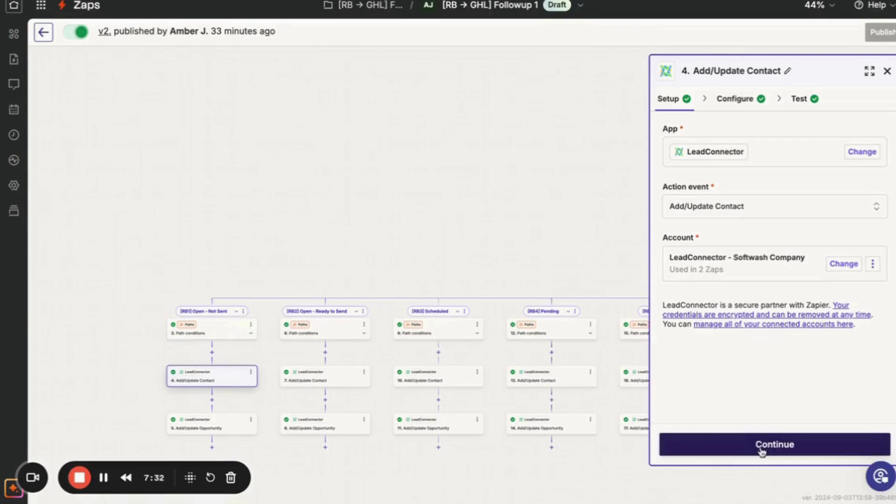
Retest the Open - Not Sent path's filter with the new test record.
{"action": "left_click", "coordinate": [888, 72]}
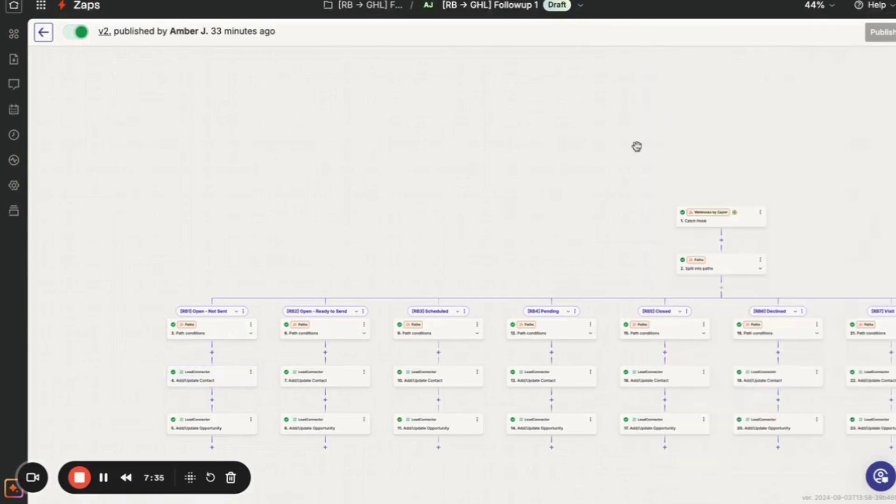
{"action": "left_click", "coordinate": [227, 330]}
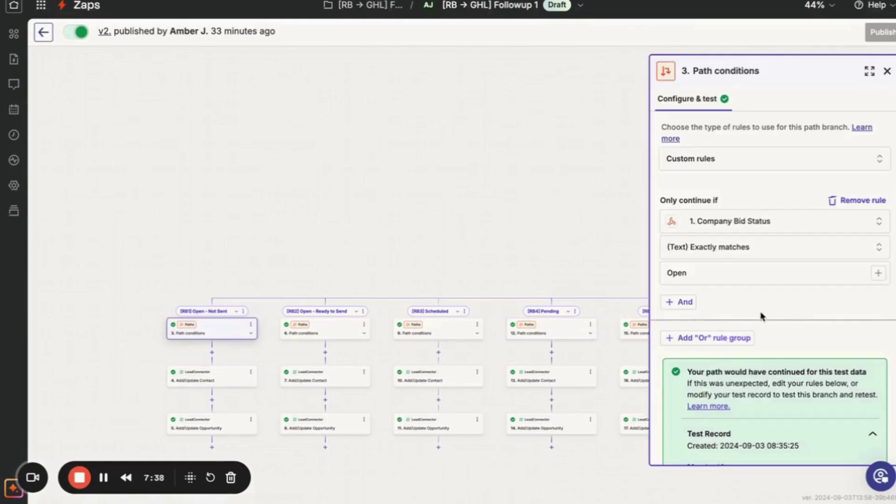
{"action": "scroll", "coordinate": [761, 316], "scroll_direction": "down", "scroll_amount": 2}
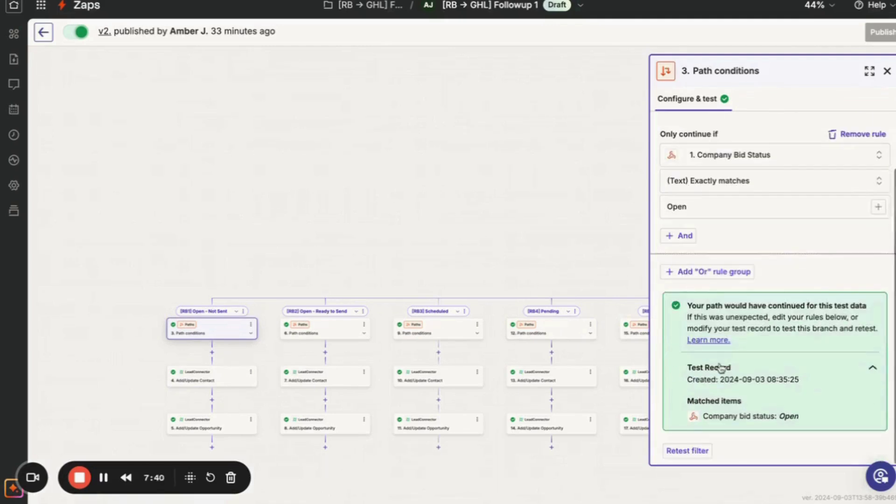
{"action": "left_click", "coordinate": [687, 451]}
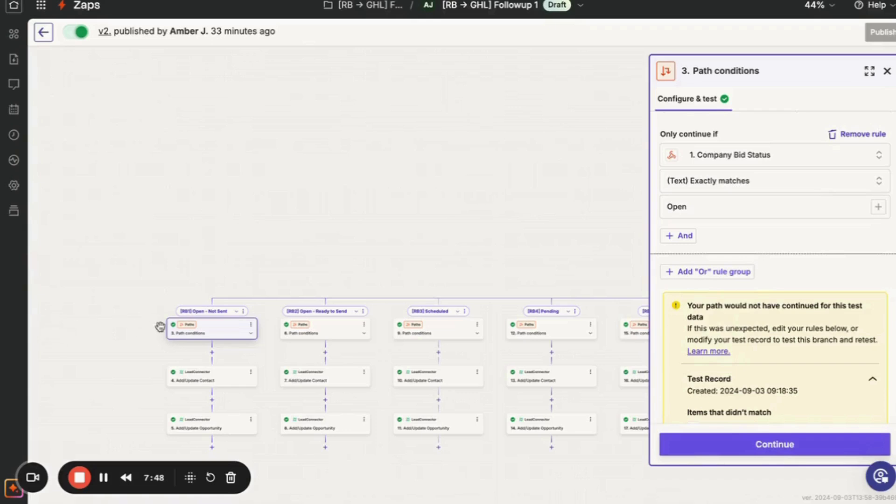
Retest the [RB3] Scheduled path filter so it passes on bid status Scheduled.
{"action": "left_click", "coordinate": [426, 330]}
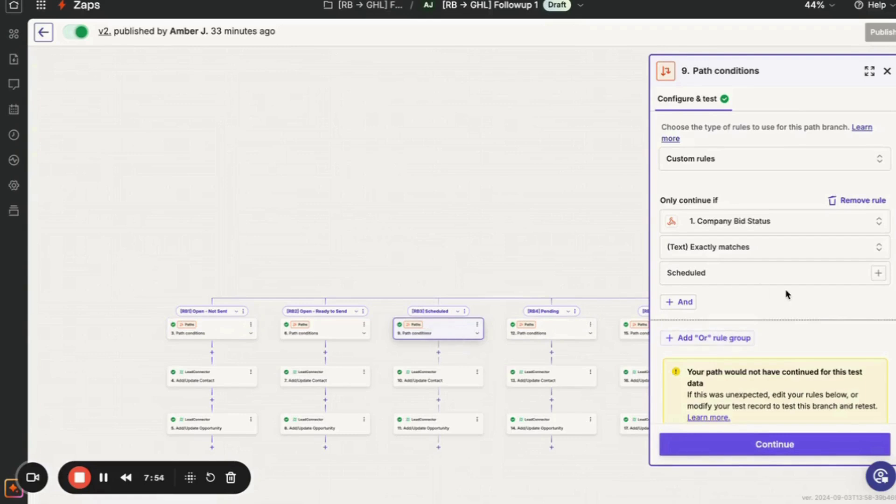
{"action": "scroll", "coordinate": [787, 294], "scroll_direction": "down", "scroll_amount": 3}
{"action": "left_click", "coordinate": [672, 409]}
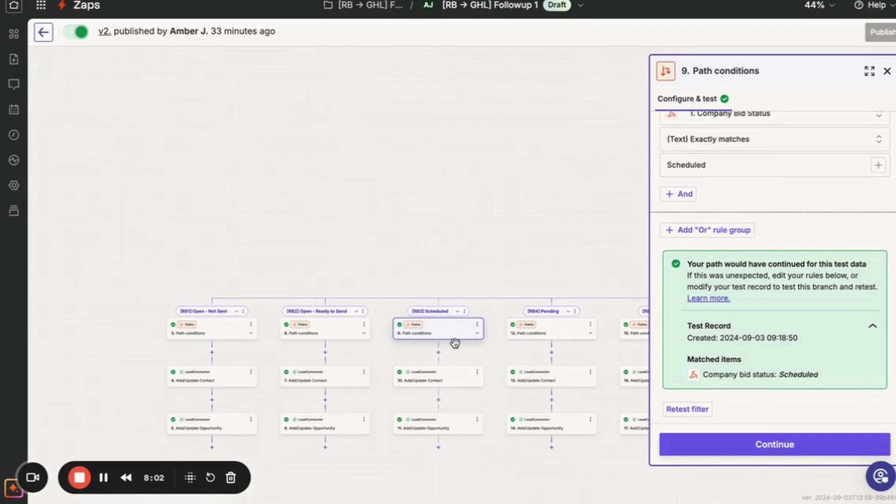
{"action": "scroll", "coordinate": [455, 344], "scroll_direction": "up", "scroll_amount": 5}
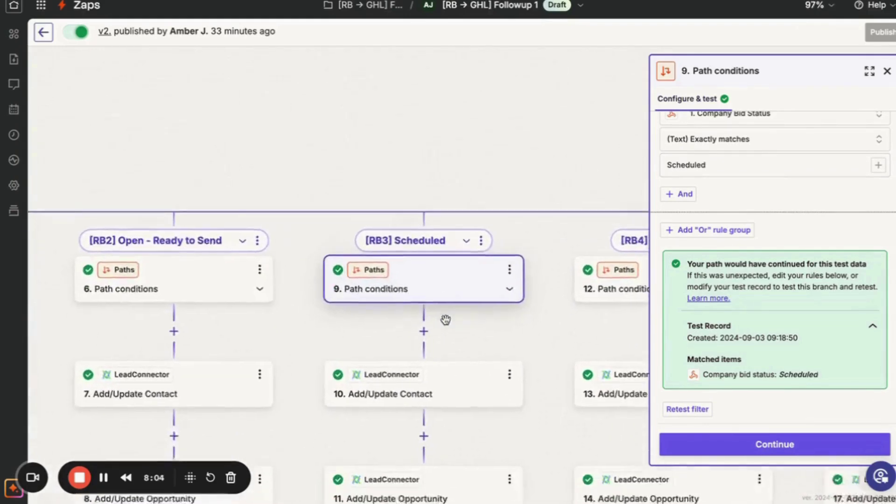
{"action": "scroll", "coordinate": [446, 322], "scroll_direction": "down", "scroll_amount": 2}
In the Scheduled branch's Add/Update Contact, map Company Bid Booking Date into Job Booked Date.
{"action": "left_click", "coordinate": [441, 336]}
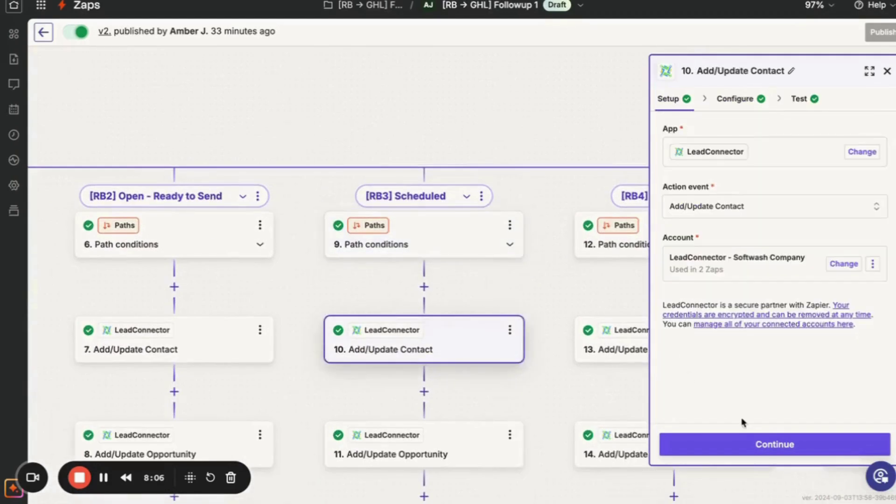
{"action": "left_click", "coordinate": [722, 441]}
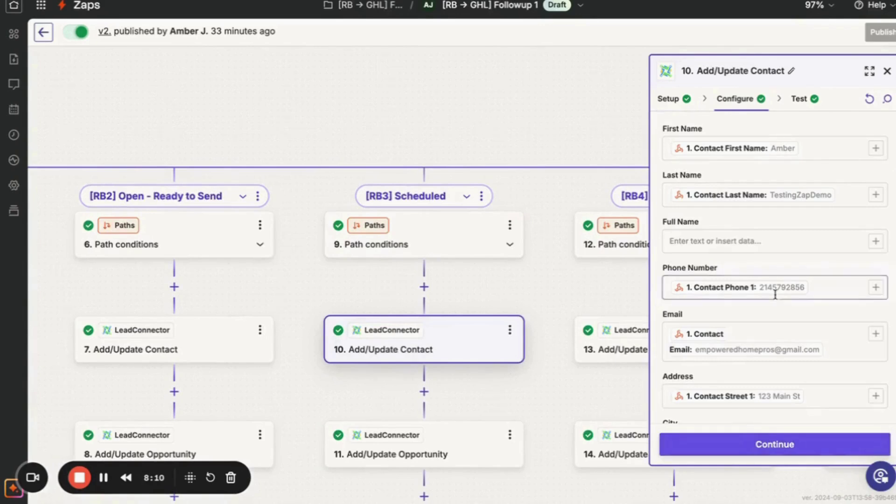
{"action": "scroll", "coordinate": [794, 246], "scroll_direction": "down", "scroll_amount": 7}
{"action": "scroll", "coordinate": [794, 251], "scroll_direction": "down", "scroll_amount": 10}
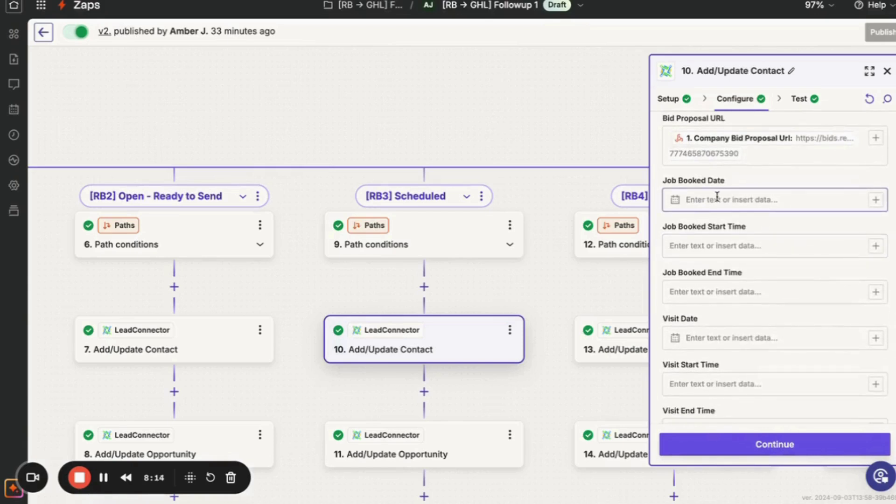
{"action": "left_click", "coordinate": [875, 200]}
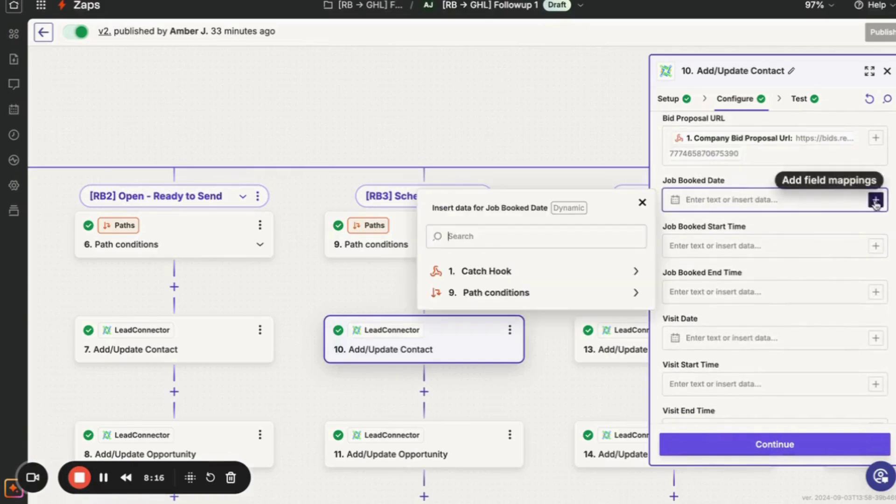
{"action": "left_click", "coordinate": [581, 274]}
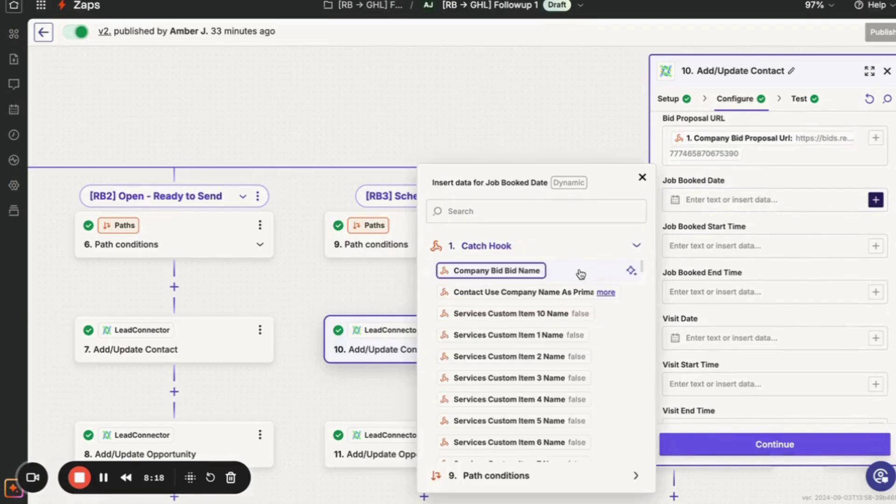
{"action": "scroll", "coordinate": [555, 339], "scroll_direction": "down", "scroll_amount": 2}
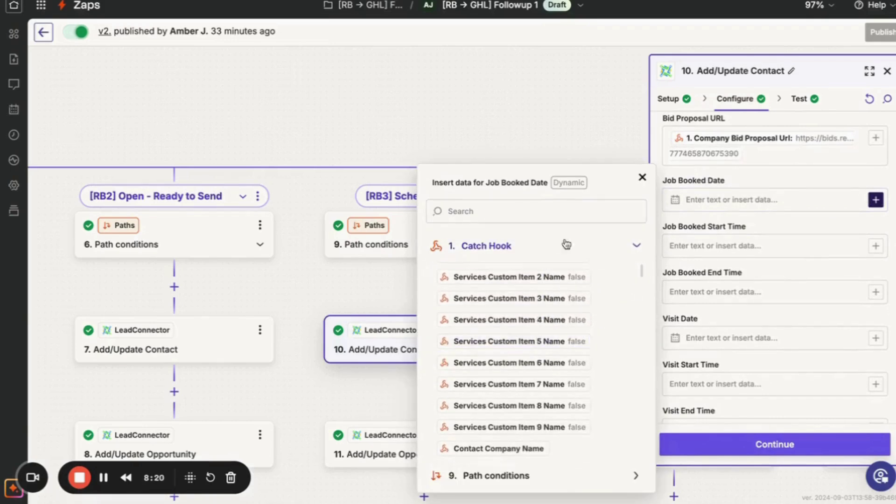
{"action": "left_click", "coordinate": [570, 213]}
{"action": "type", "text": "book"}
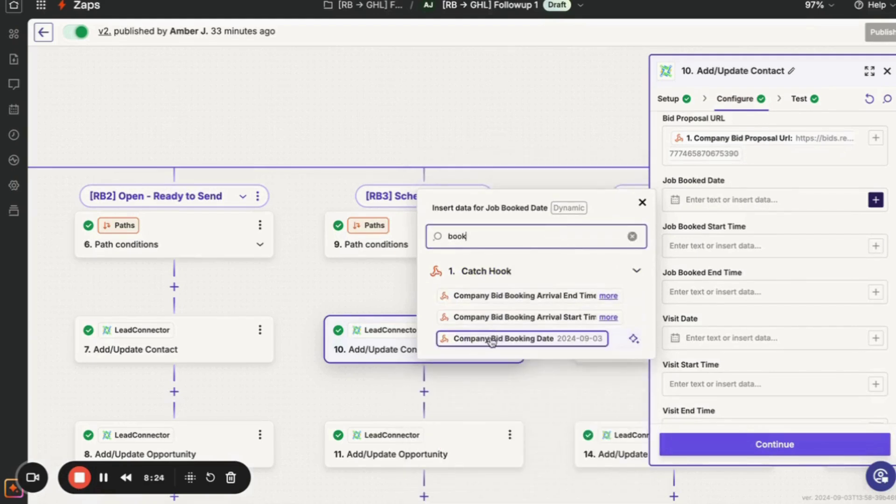
{"action": "left_click", "coordinate": [528, 342]}
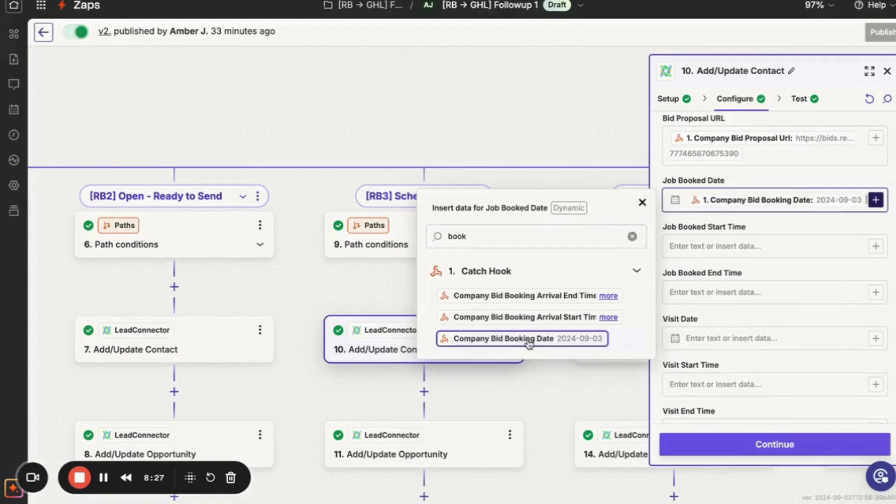
{"action": "left_click", "coordinate": [741, 247]}
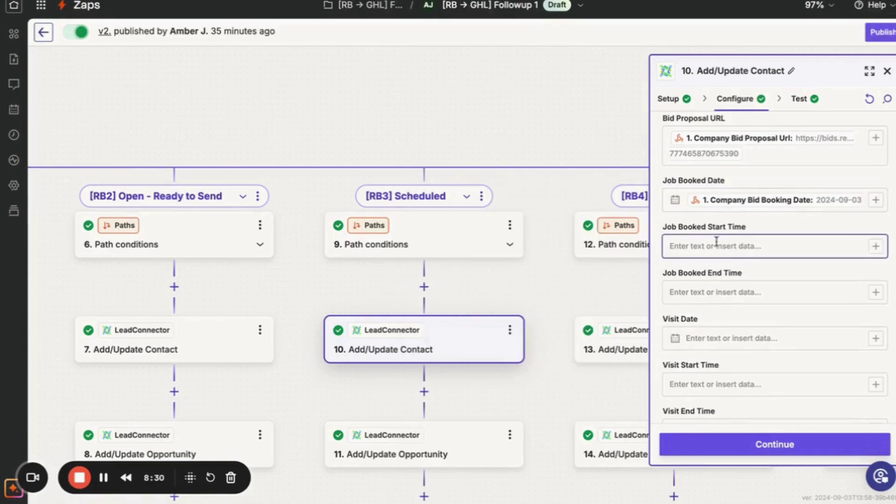
Map the booking arrival start time into Job Booked Start Time.
{"action": "left_click", "coordinate": [875, 246]}
{"action": "left_click", "coordinate": [592, 319]}
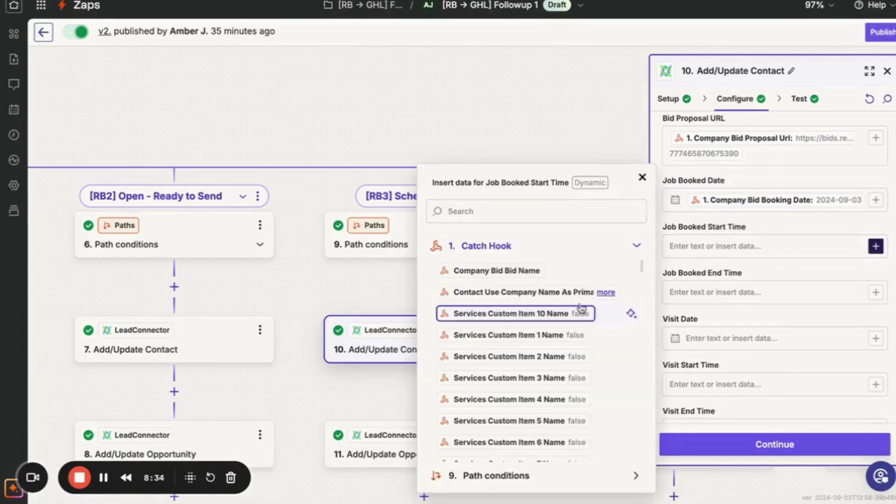
{"action": "left_click", "coordinate": [552, 225]}
{"action": "type", "text": "book"}
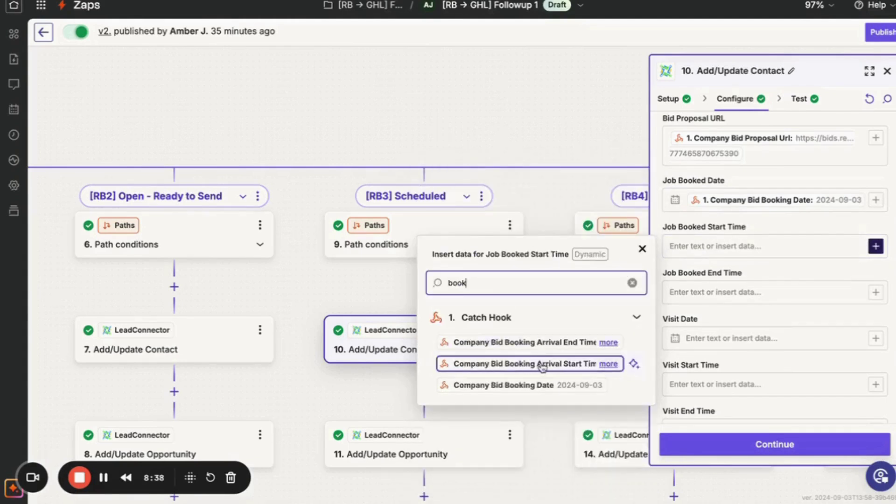
{"action": "left_click", "coordinate": [577, 364]}
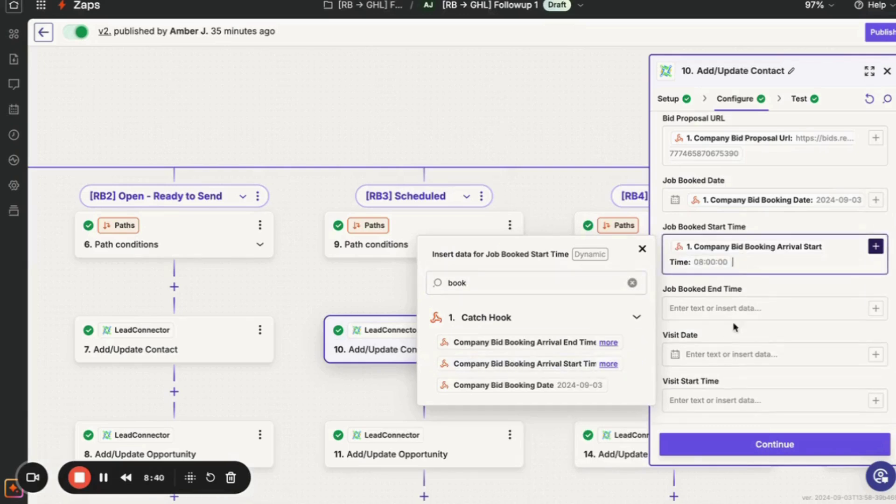
{"action": "left_click", "coordinate": [755, 308]}
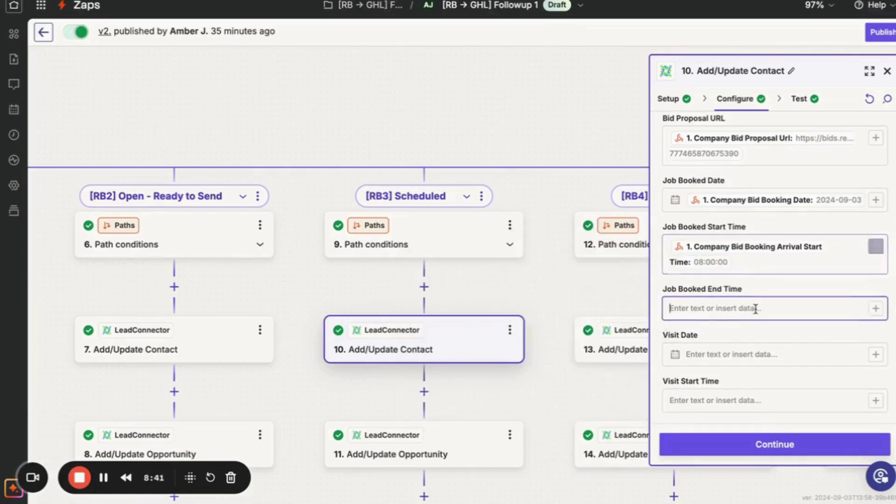
Map Company Bid Booking Arrival End Time (10:00:00) into Job Booked End Time.
{"action": "left_click", "coordinate": [875, 309]}
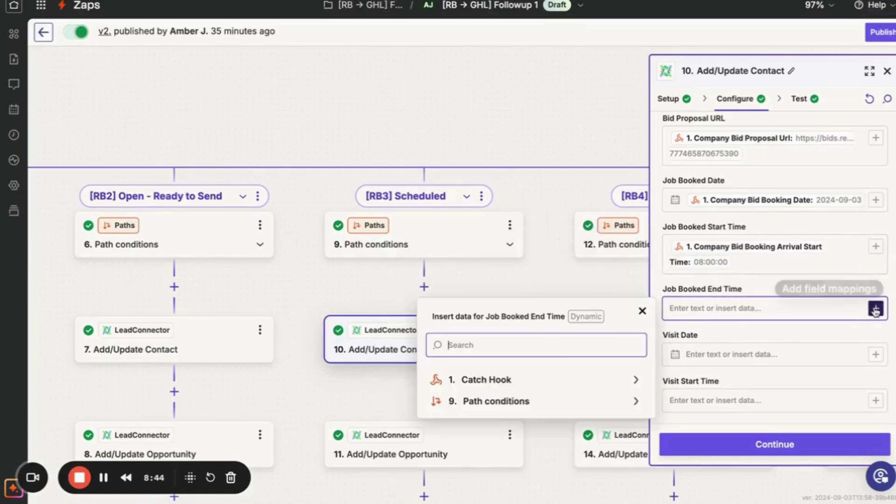
{"action": "left_click", "coordinate": [579, 379]}
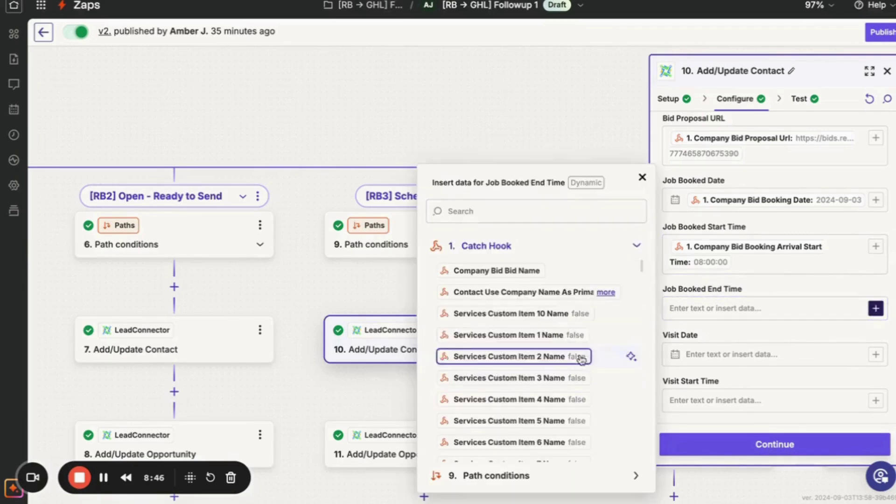
{"action": "left_click", "coordinate": [563, 210]}
{"action": "type", "text": "book"}
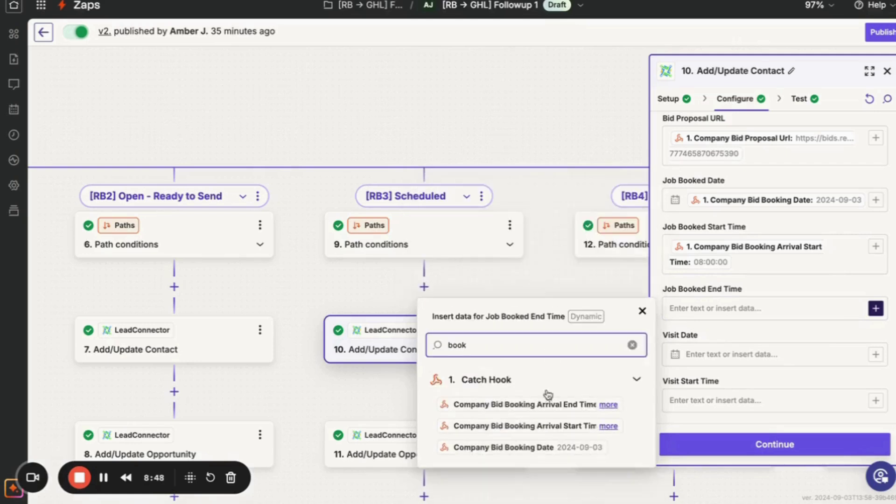
{"action": "left_click", "coordinate": [542, 406]}
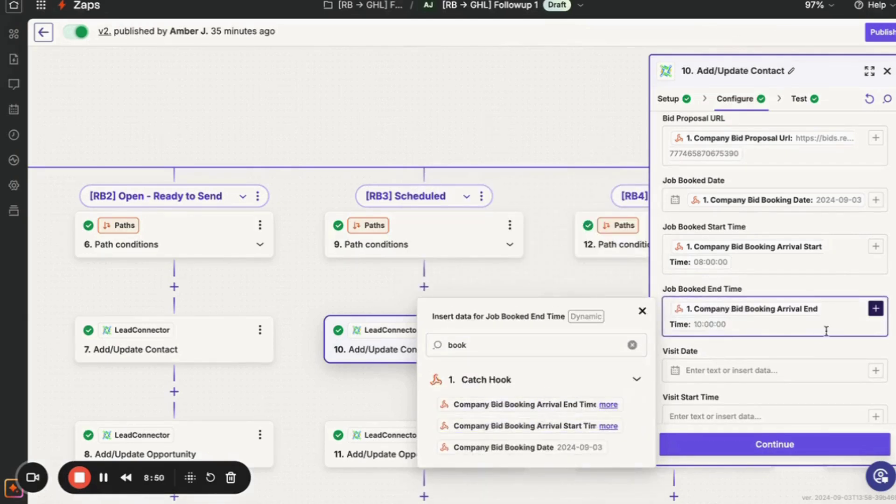
{"action": "scroll", "coordinate": [805, 362], "scroll_direction": "down", "scroll_amount": 3}
Retest the step, successfully sending the test contact to LeadConnector.
{"action": "left_click", "coordinate": [786, 444]}
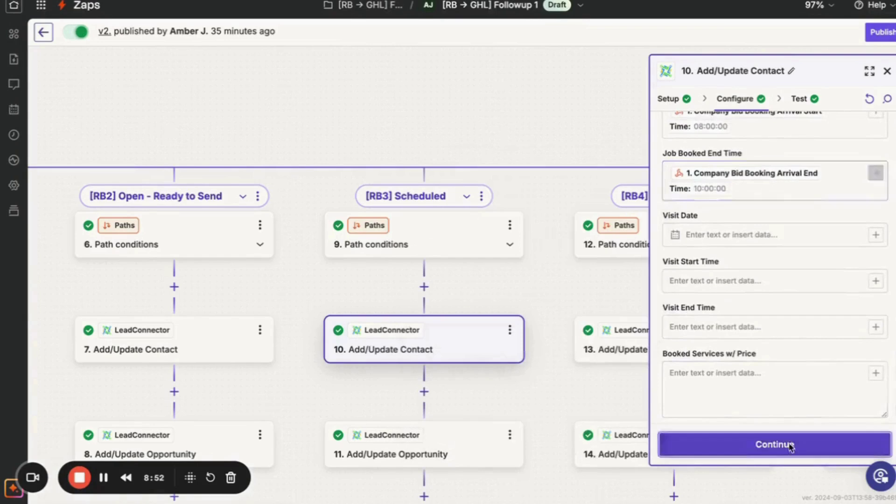
{"action": "left_click", "coordinate": [732, 447]}
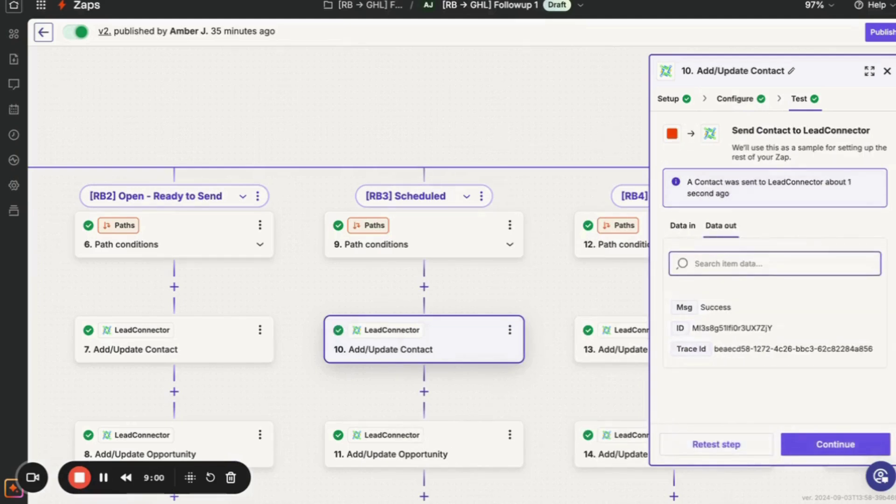
{"action": "key", "text": "ctrl+Tab"}
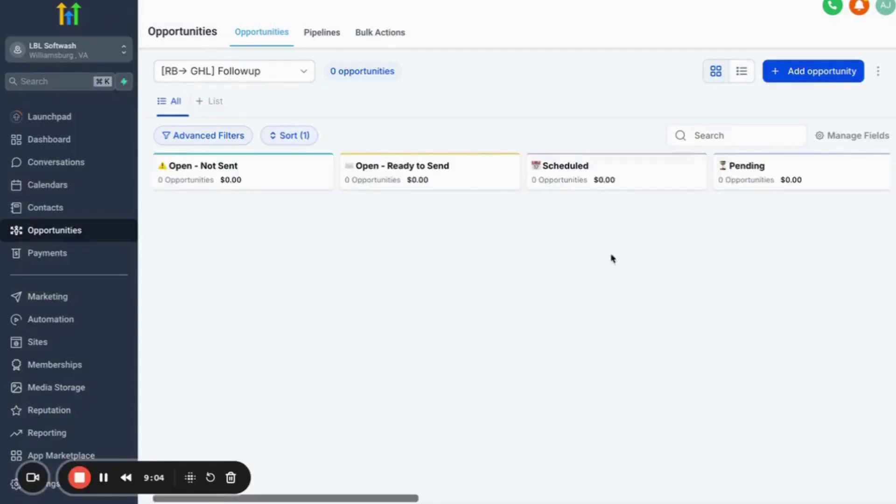
Reload GoHighLevel and confirm the contact's Job Booked Date reads Sep 3rd 2024, 08:00:00–10:00:00.
{"action": "key", "text": "super+r"}
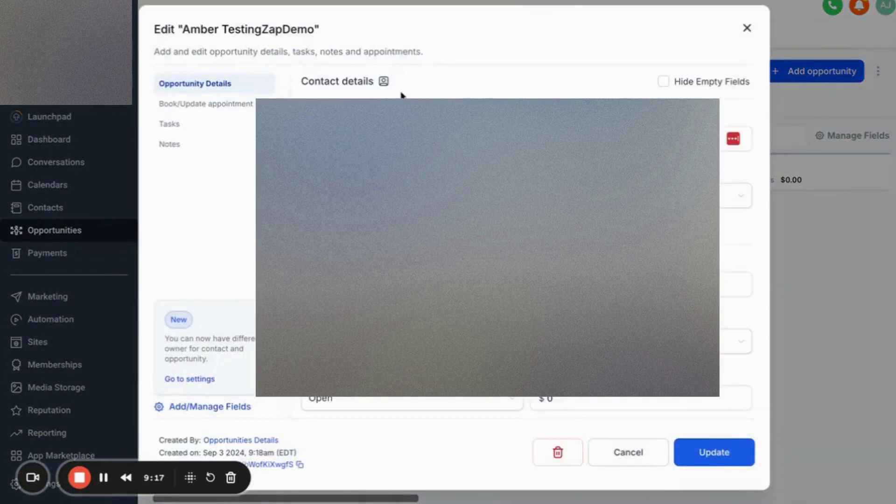
{"action": "left_click", "coordinate": [385, 84]}
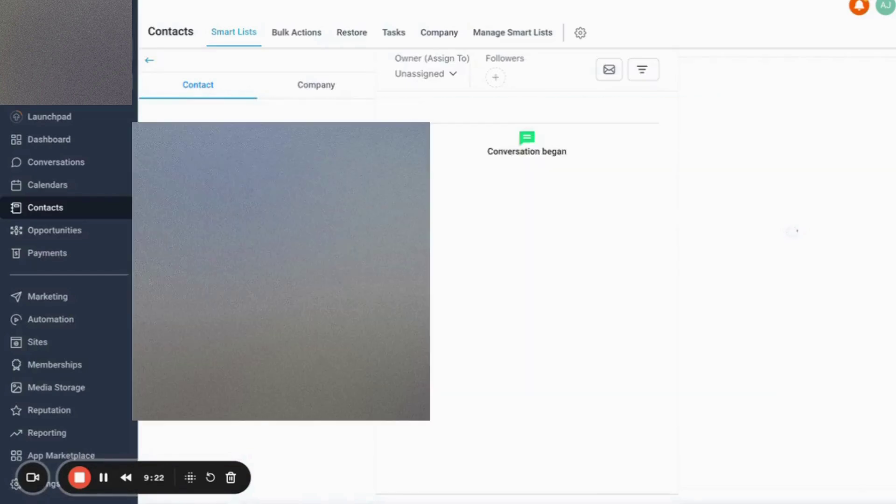
{"action": "scroll", "coordinate": [256, 280], "scroll_direction": "down", "scroll_amount": 15}
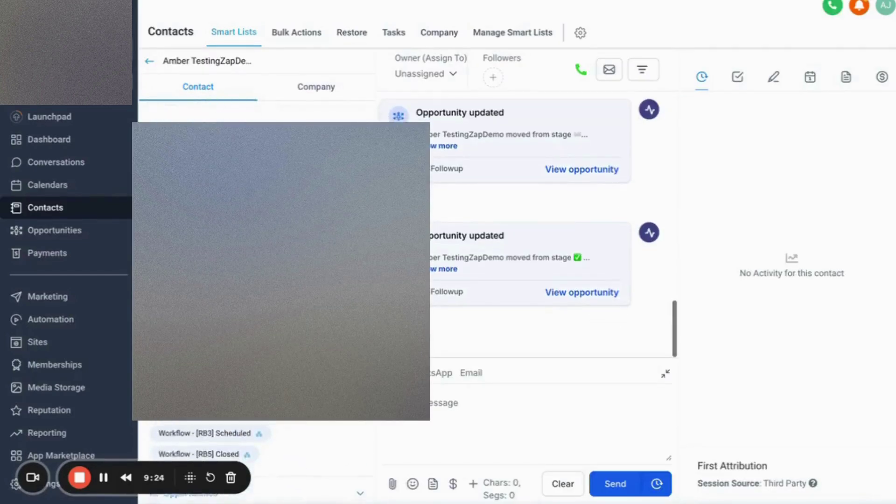
{"action": "scroll", "coordinate": [257, 438], "scroll_direction": "down", "scroll_amount": 10}
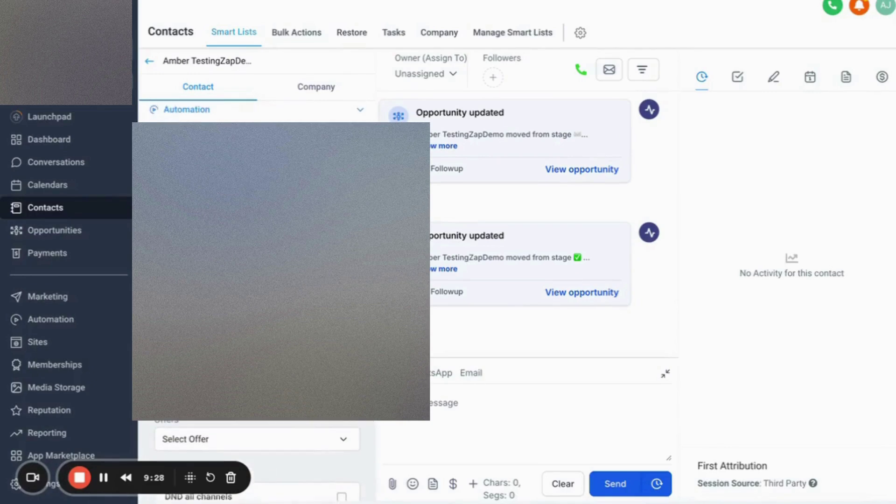
{"action": "scroll", "coordinate": [256, 439], "scroll_direction": "up", "scroll_amount": 8}
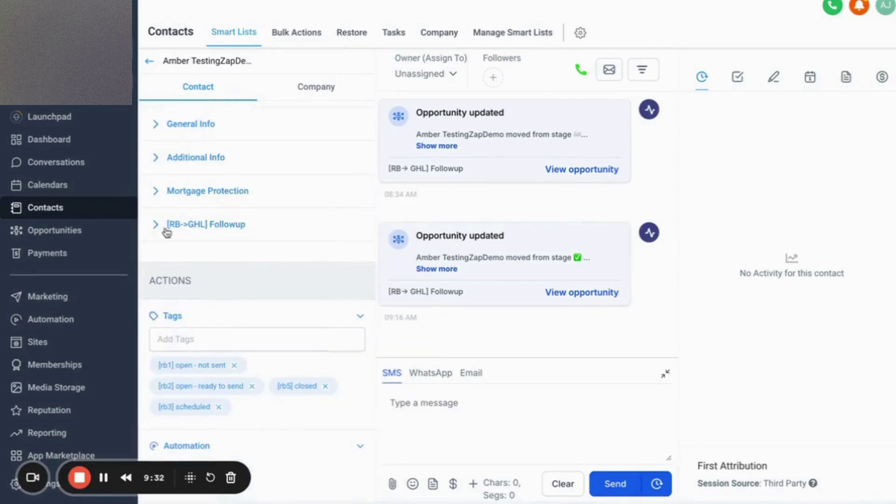
{"action": "left_click", "coordinate": [184, 228]}
{"action": "scroll", "coordinate": [196, 280], "scroll_direction": "down", "scroll_amount": 3}
{"action": "left_click_drag", "start_coordinate": [228, 241], "coordinate": [157, 240]}
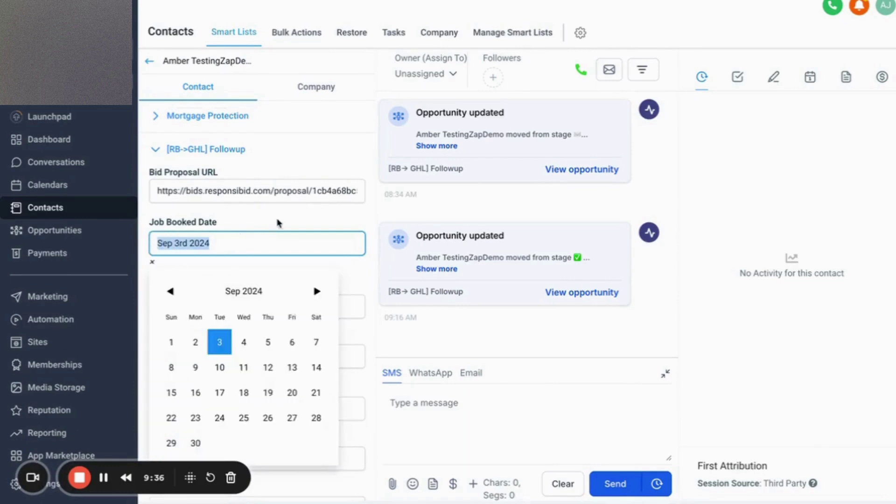
{"action": "key", "text": "Escape"}
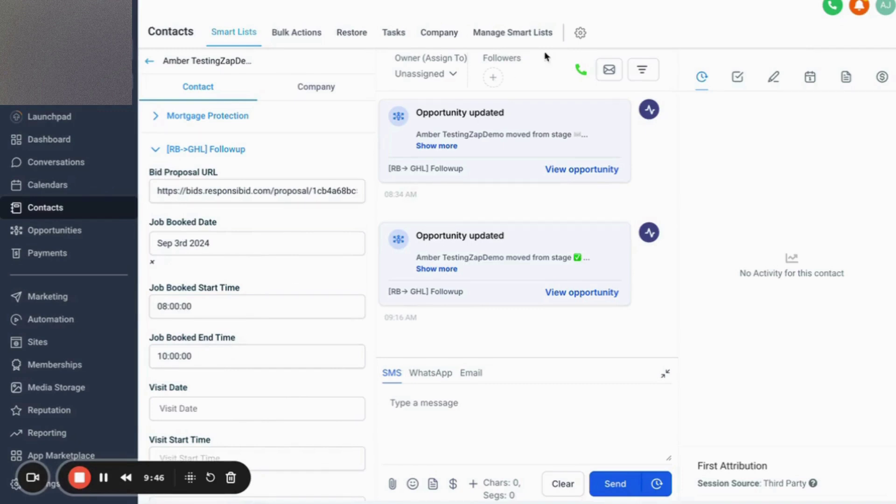
{"action": "key", "text": "alt+Tab"}
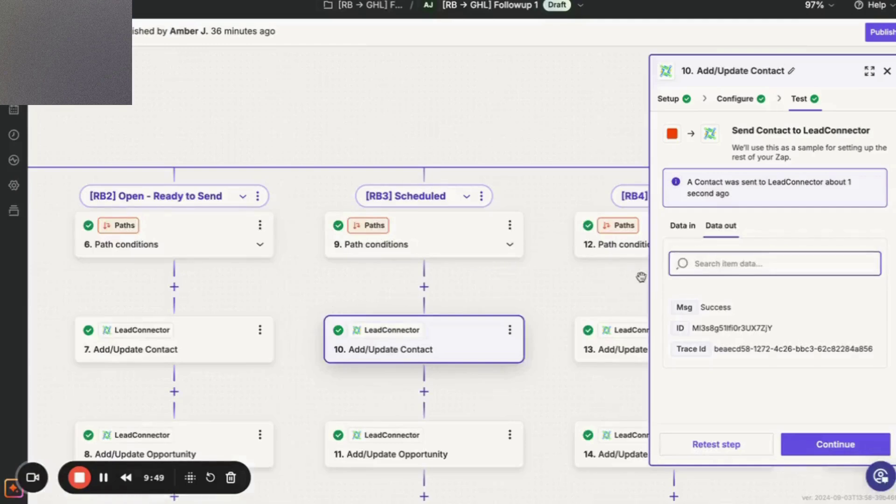
Map the Catch Hook's Selected Services into step 10's Booked Services w/ Price field.
{"action": "left_click", "coordinate": [735, 98]}
{"action": "scroll", "coordinate": [720, 297], "scroll_direction": "down", "scroll_amount": 10}
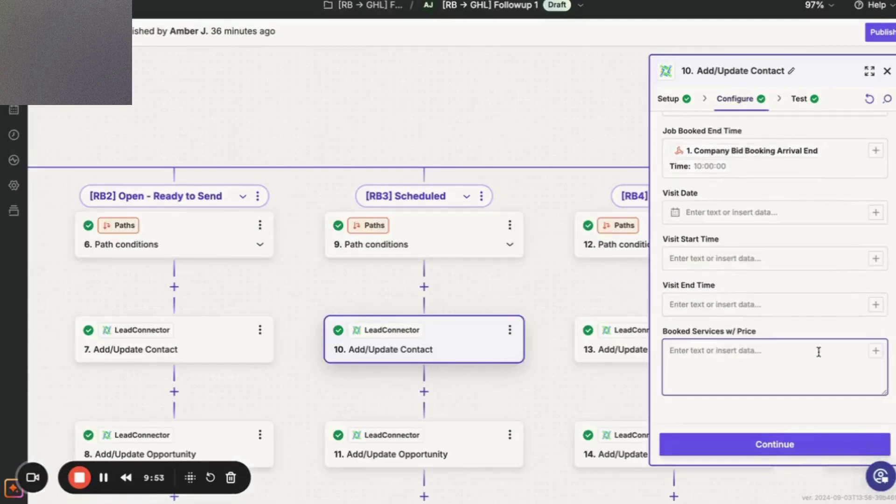
{"action": "left_click", "coordinate": [876, 351]}
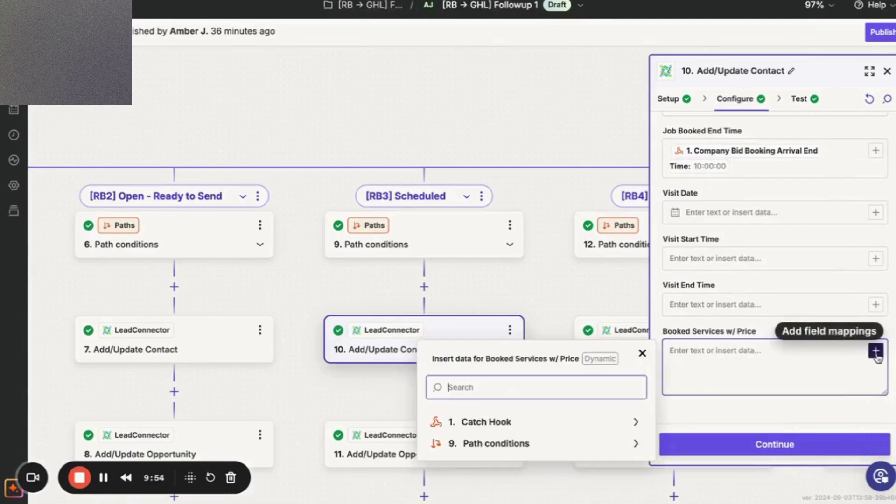
{"action": "left_click", "coordinate": [605, 423]}
{"action": "left_click", "coordinate": [552, 209]}
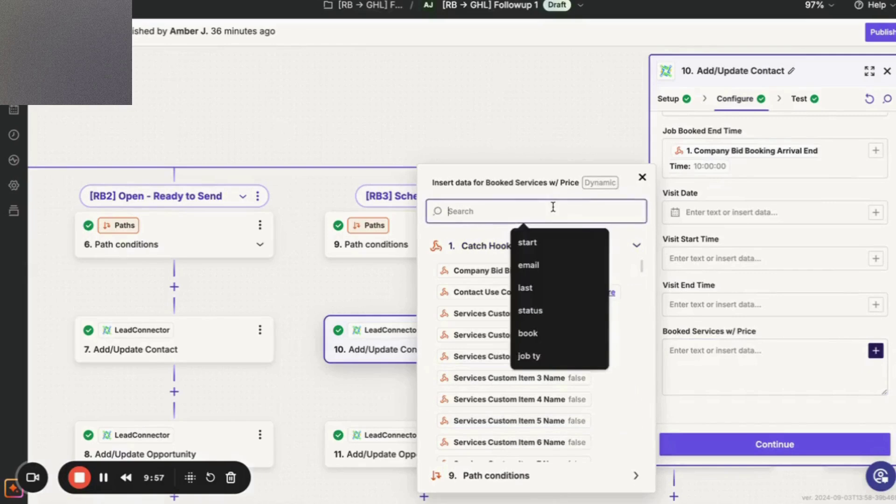
{"action": "type", "text": "price"}
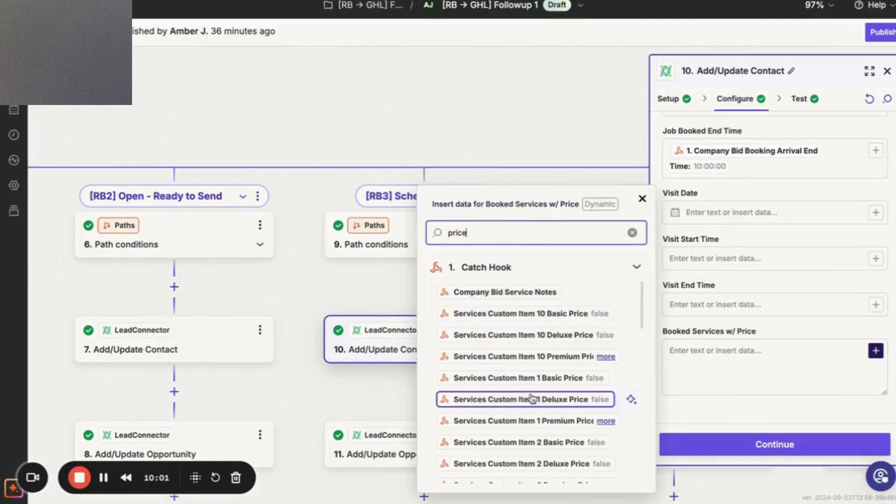
{"action": "scroll", "coordinate": [532, 398], "scroll_direction": "down", "scroll_amount": 4}
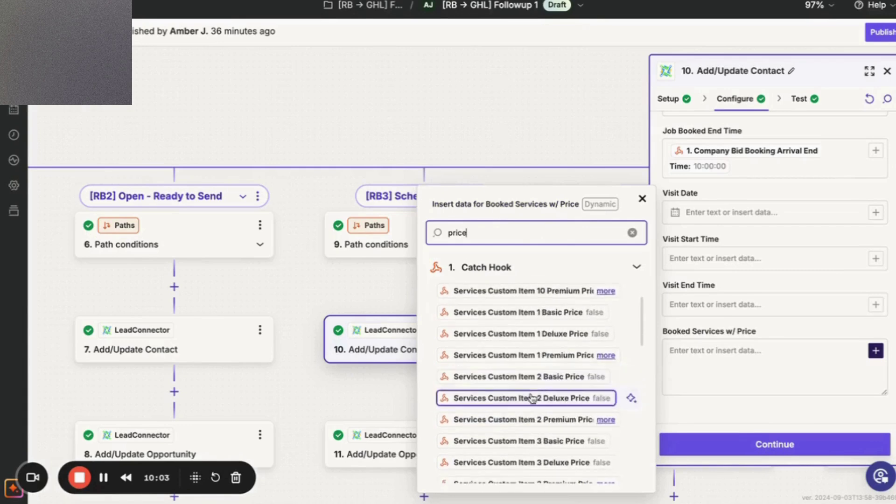
{"action": "scroll", "coordinate": [532, 397], "scroll_direction": "down", "scroll_amount": 6}
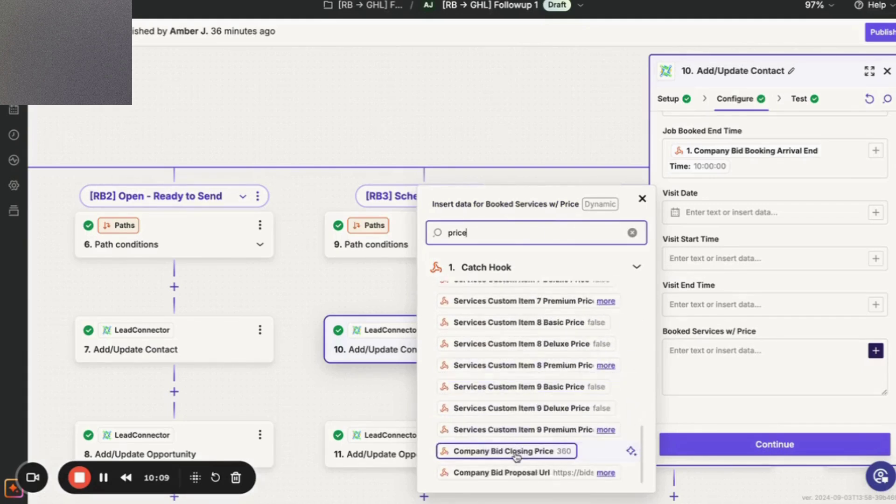
{"action": "double_click", "coordinate": [544, 237]}
{"action": "type", "text": "selected"}
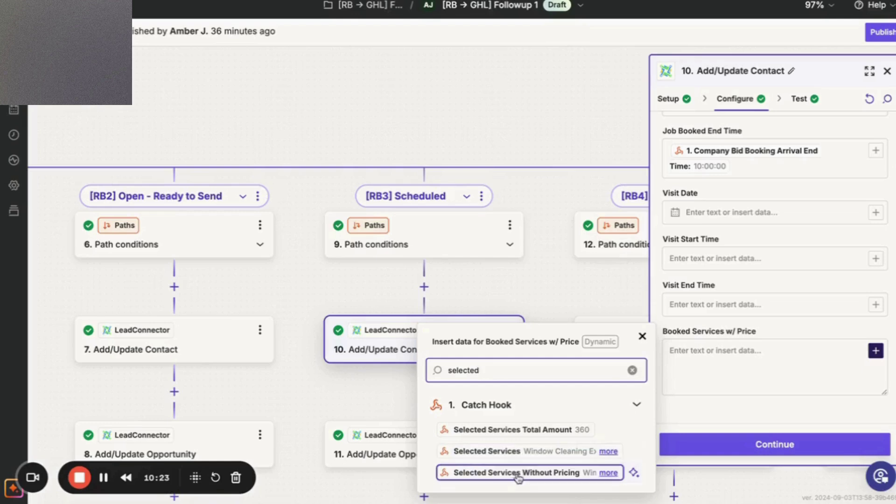
{"action": "left_click", "coordinate": [534, 450]}
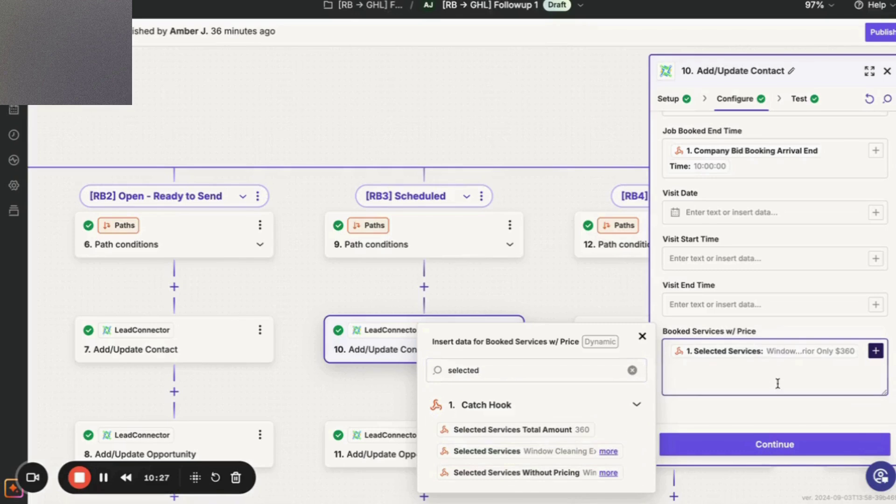
Retest step 10 to resend the test contact to LeadConnector.
{"action": "left_click", "coordinate": [826, 444]}
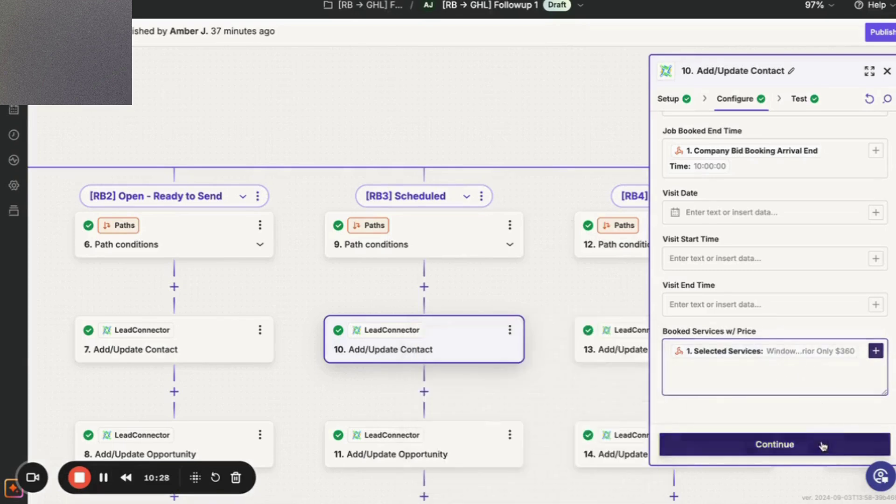
{"action": "left_click", "coordinate": [694, 445]}
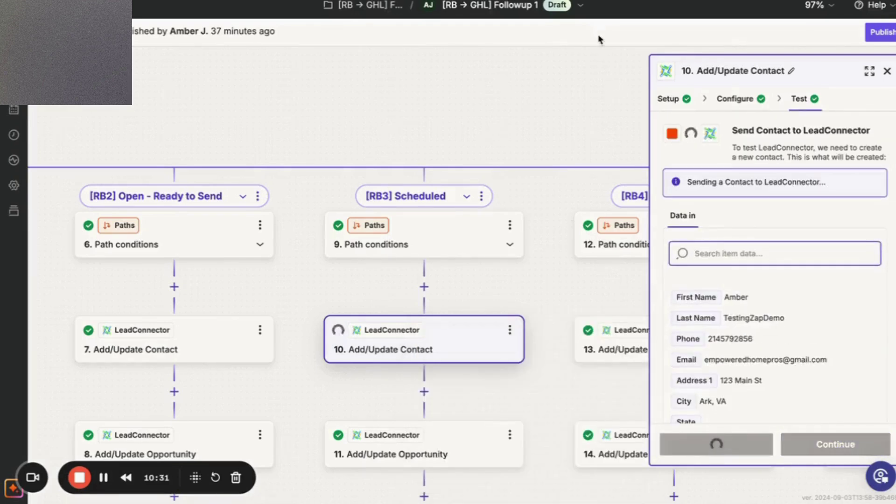
{"action": "key", "text": "ctrl+Tab"}
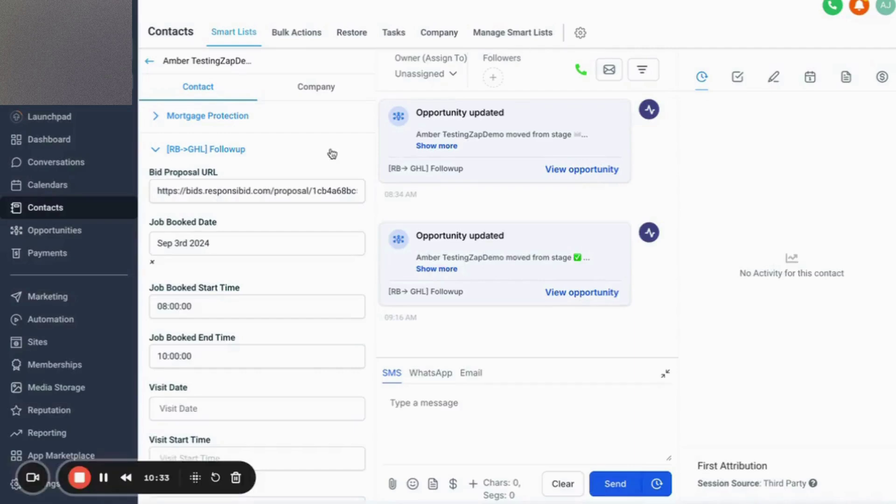
Reload the contact and confirm Booked Services W/ Price shows Window Cleaning Exterior Only $360.
{"action": "key", "text": "super+r"}
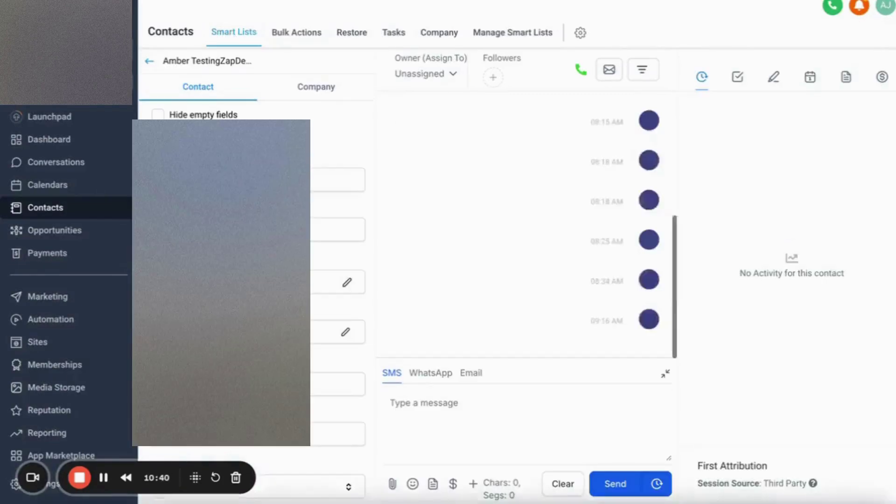
{"action": "left_click_drag", "start_coordinate": [137, 468], "coordinate": [776, 434]}
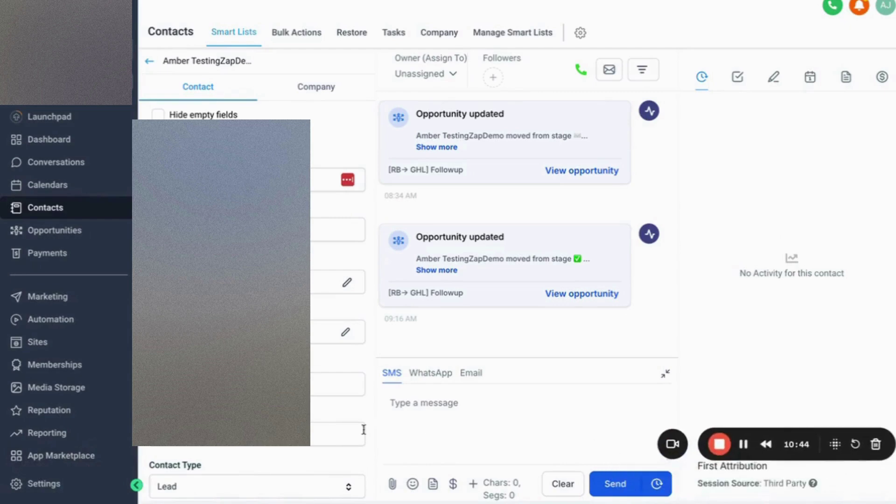
{"action": "scroll", "coordinate": [256, 410], "scroll_direction": "down", "scroll_amount": 15}
{"action": "scroll", "coordinate": [255, 361], "scroll_direction": "up", "scroll_amount": 5}
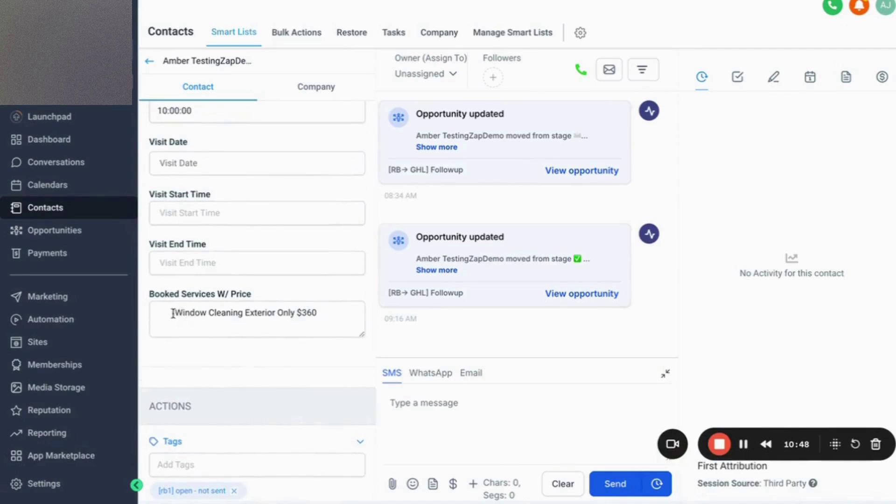
{"action": "left_click", "coordinate": [318, 315]}
{"action": "left_click_drag", "start_coordinate": [316, 315], "coordinate": [301, 312]}
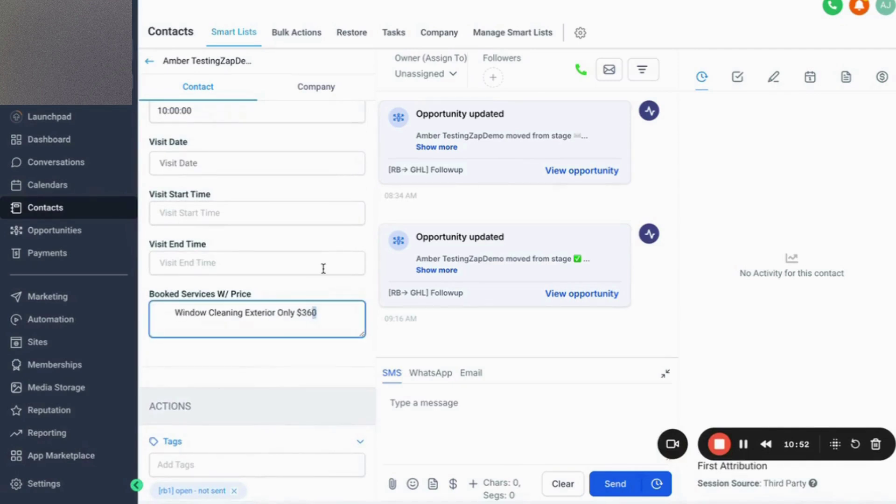
{"action": "key", "text": "ctrl+Tab"}
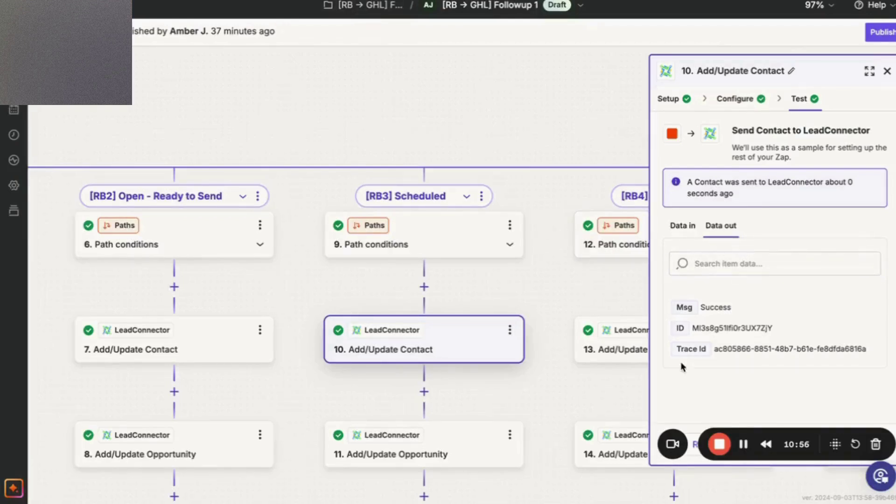
Finish step 10, close step 11, scroll to the [RB7] Visit path, then go to ResponsiBid.
{"action": "left_click_drag", "start_coordinate": [798, 434], "coordinate": [731, 10]}
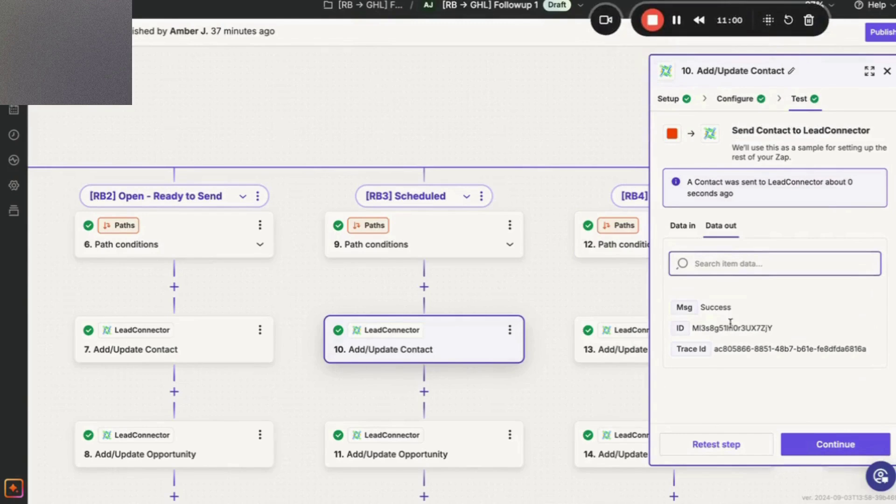
{"action": "left_click", "coordinate": [796, 443]}
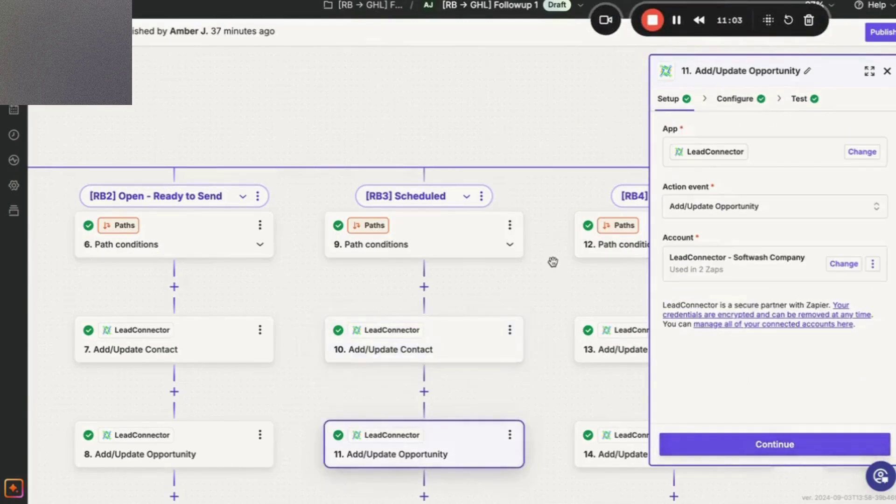
{"action": "left_click", "coordinate": [888, 73]}
{"action": "scroll", "coordinate": [676, 258], "scroll_direction": "right", "scroll_amount": 6}
{"action": "scroll", "coordinate": [678, 259], "scroll_direction": "right", "scroll_amount": 5}
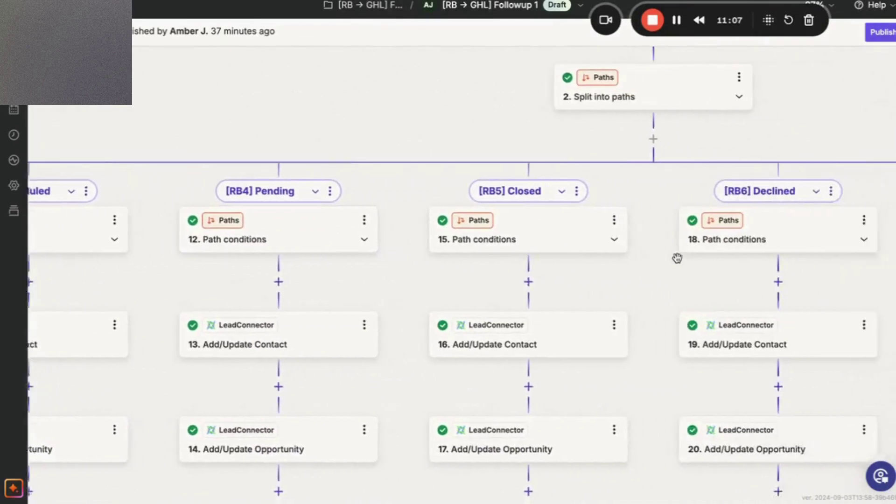
{"action": "scroll", "coordinate": [677, 261], "scroll_direction": "right", "scroll_amount": 7}
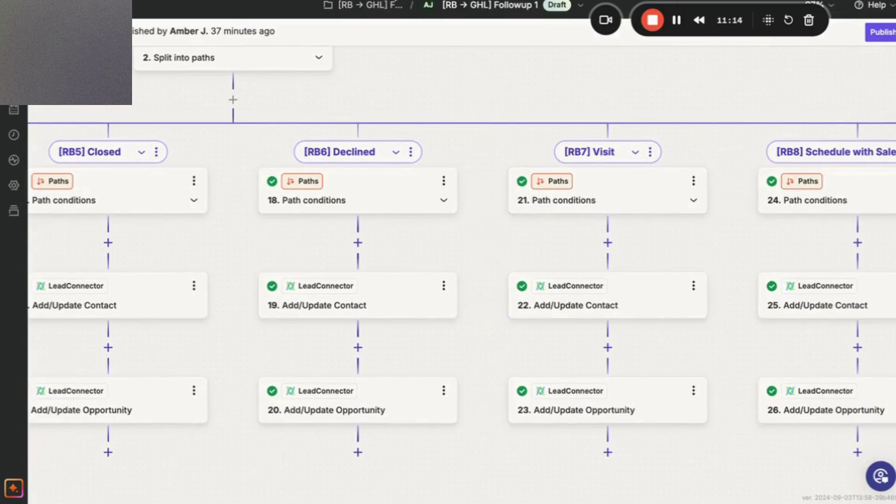
{"action": "key", "text": "alt+Tab"}
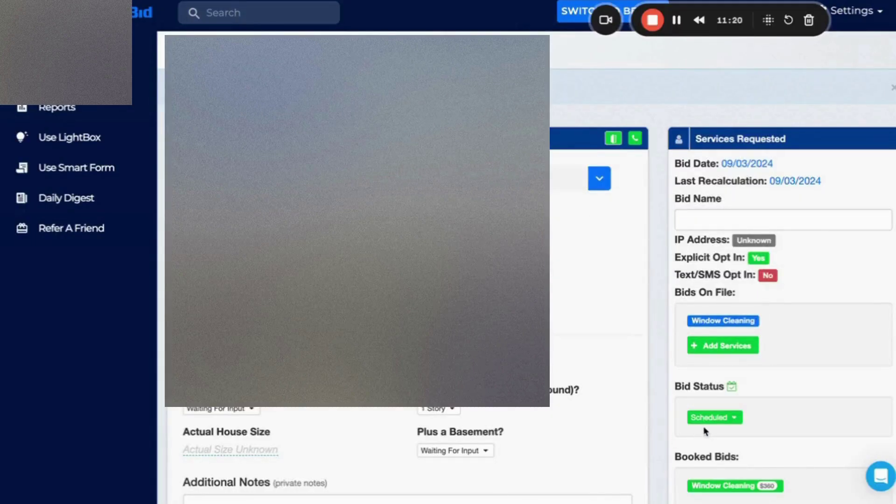
Change the test bid's status to Visit and book it manually for September 3 2024, 8:00–10:00 AM.
{"action": "left_click", "coordinate": [722, 422]}
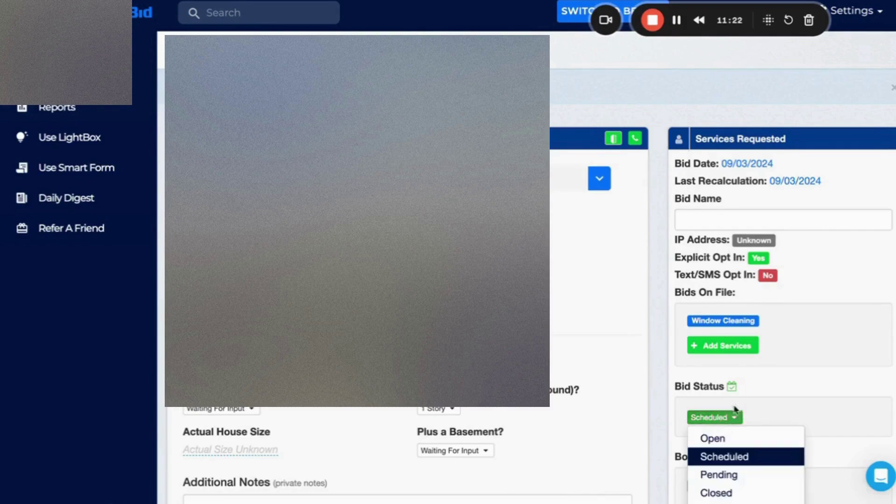
{"action": "scroll", "coordinate": [753, 394], "scroll_direction": "down", "scroll_amount": 3}
{"action": "left_click", "coordinate": [735, 372]}
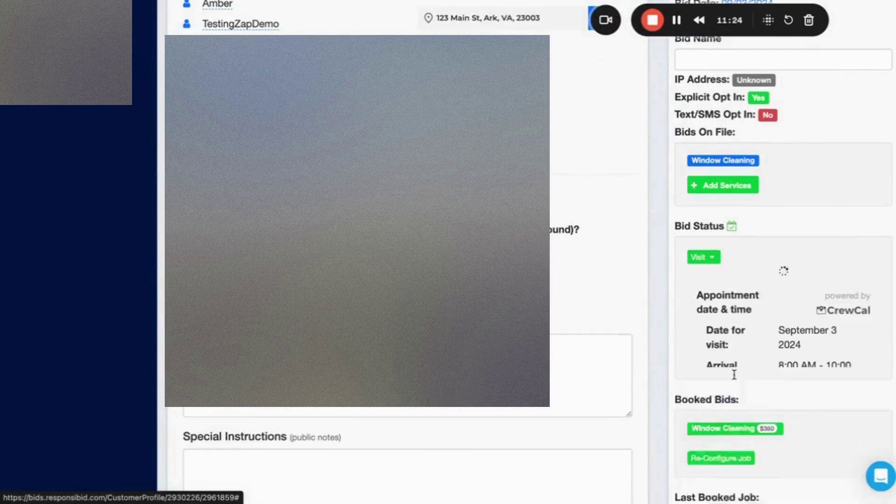
{"action": "scroll", "coordinate": [734, 426], "scroll_direction": "down", "scroll_amount": 4}
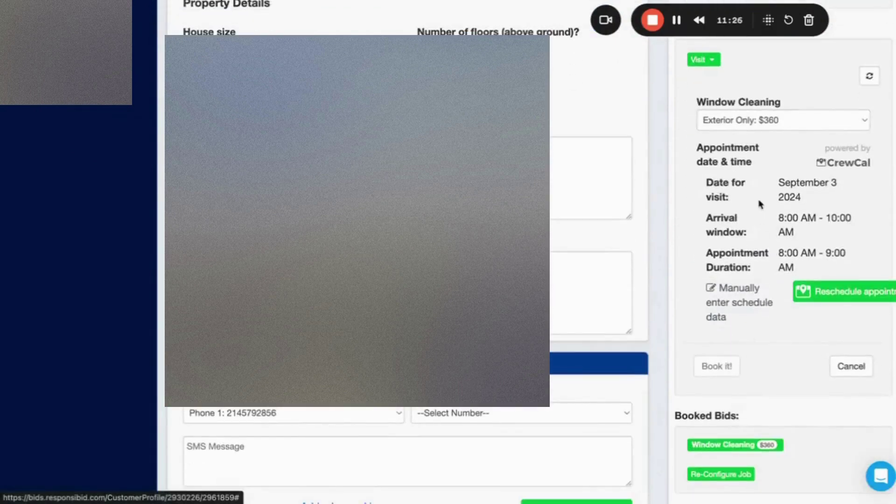
{"action": "left_click", "coordinate": [726, 304]}
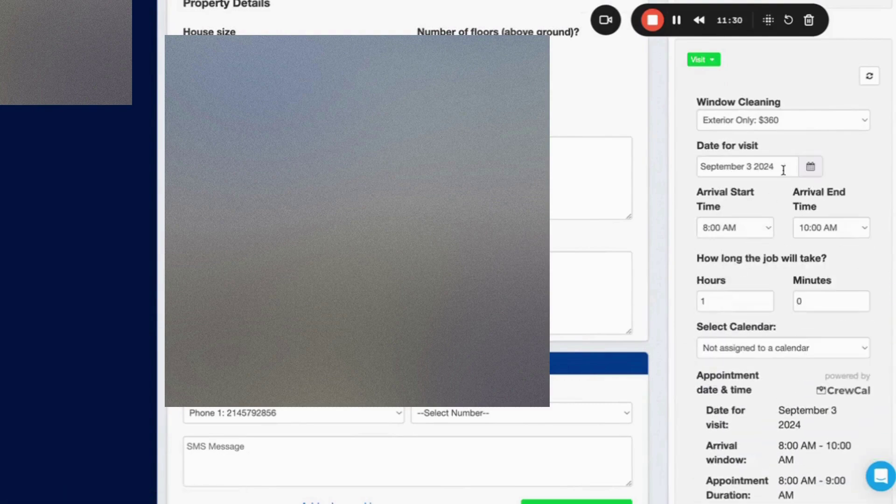
{"action": "scroll", "coordinate": [761, 286], "scroll_direction": "down", "scroll_amount": 2}
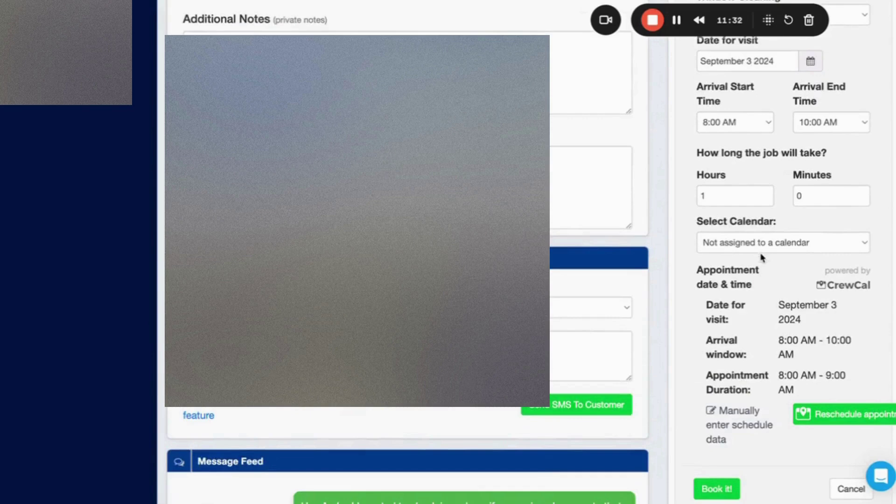
{"action": "scroll", "coordinate": [695, 421], "scroll_direction": "down", "scroll_amount": 2}
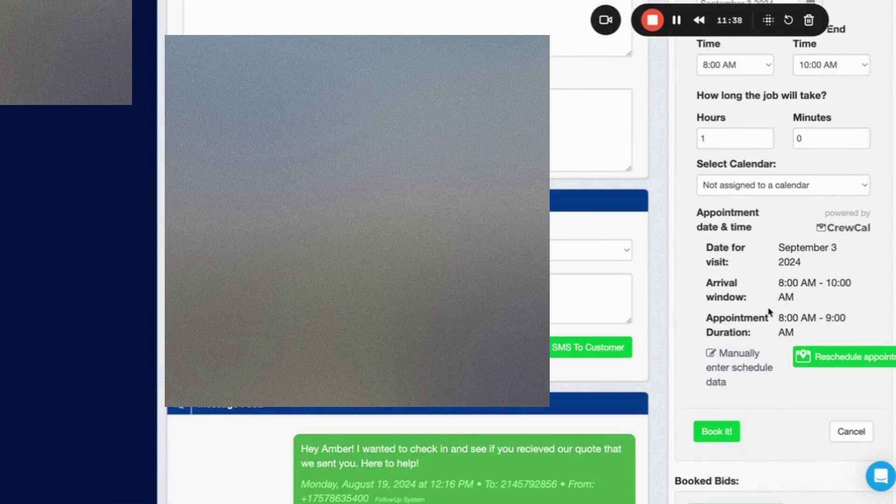
{"action": "left_click", "coordinate": [722, 434]}
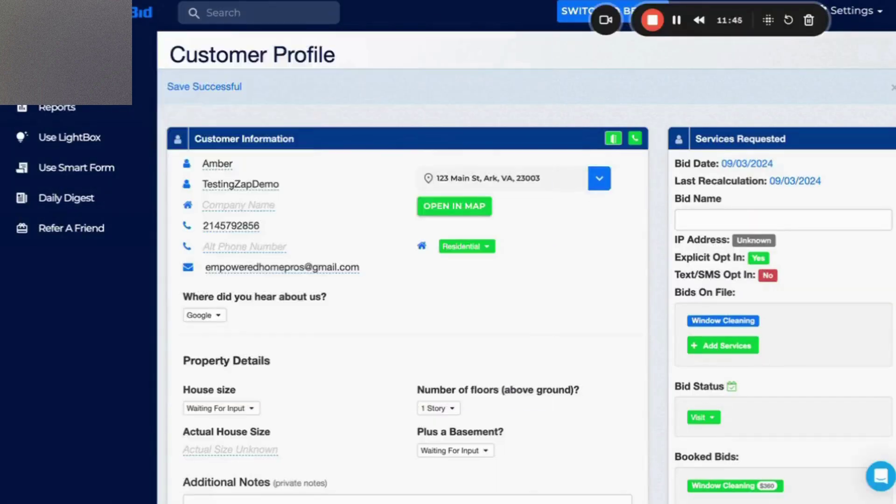
{"action": "key", "text": "ctrl+Tab"}
Find new Catch Hook records and preview request E: the Visit bid, 360, 2024-09-03, 08:00–10:00.
{"action": "scroll", "coordinate": [547, 252], "scroll_direction": "down", "scroll_amount": 5}
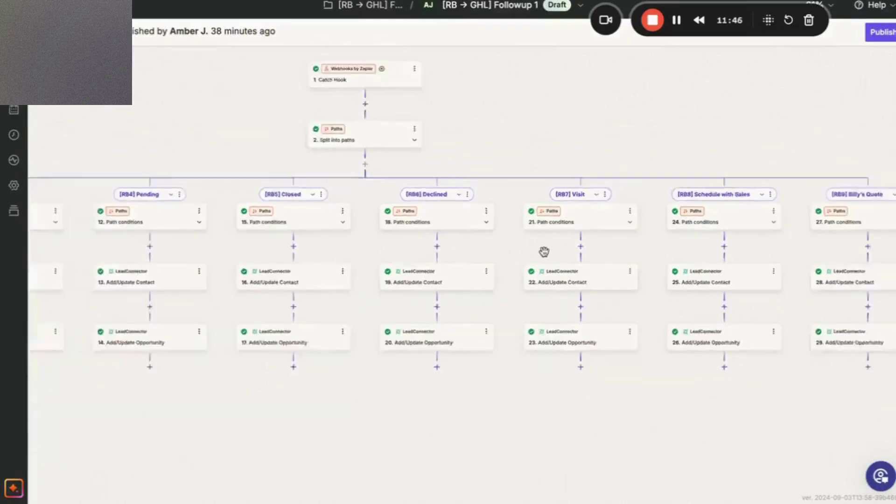
{"action": "scroll", "coordinate": [451, 130], "scroll_direction": "up", "scroll_amount": 5}
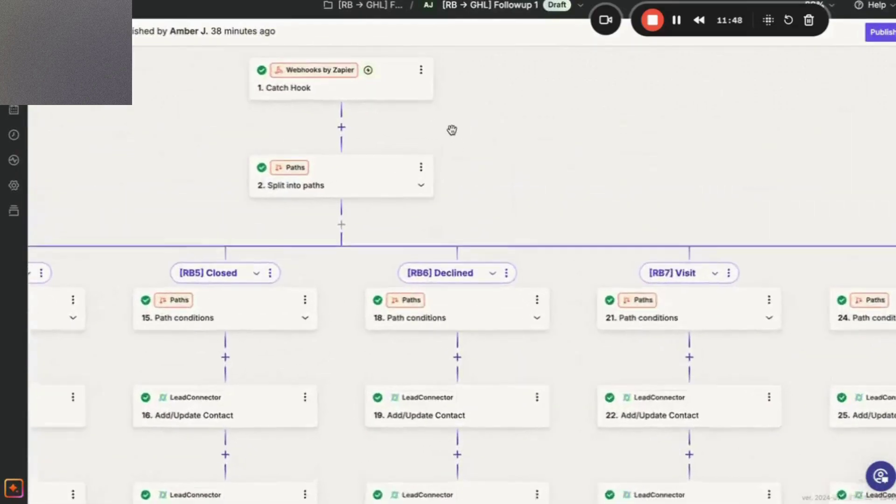
{"action": "left_click", "coordinate": [391, 104]}
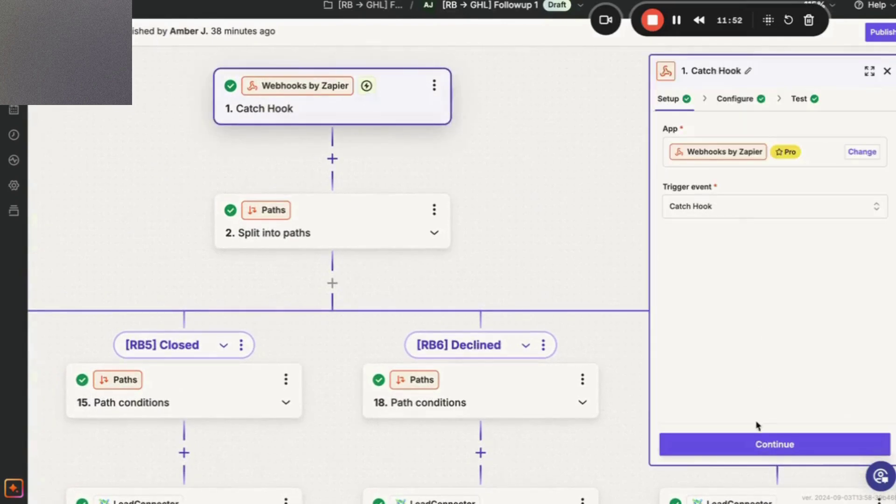
{"action": "left_click", "coordinate": [756, 443]}
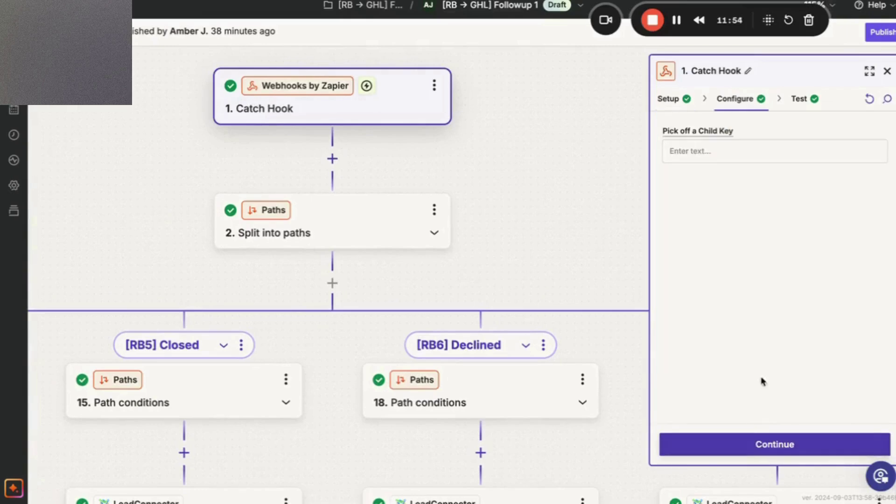
{"action": "left_click", "coordinate": [753, 445]}
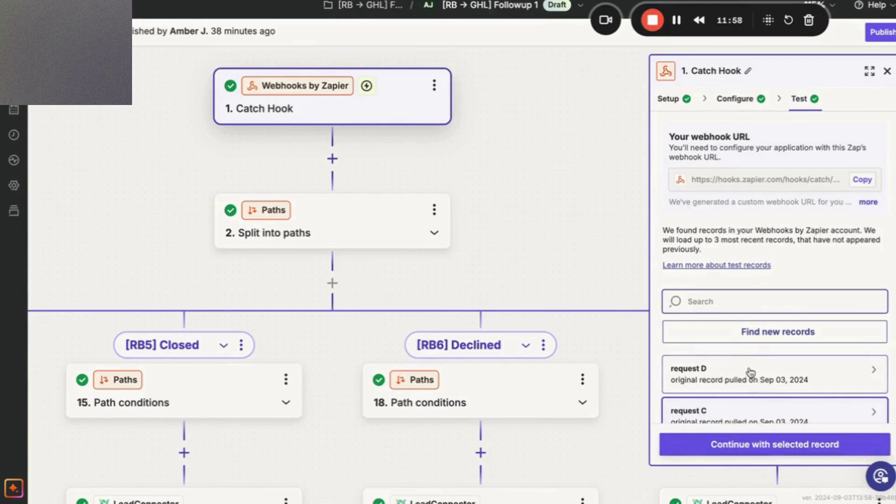
{"action": "left_click", "coordinate": [770, 343]}
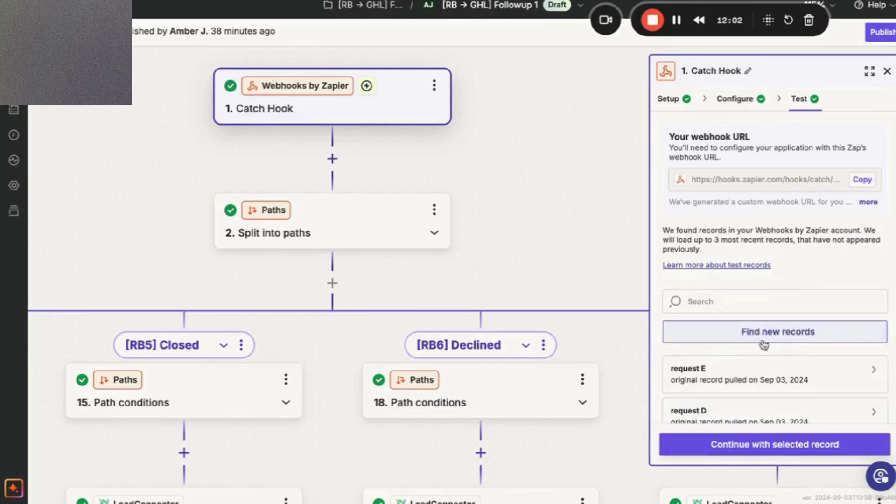
{"action": "left_click", "coordinate": [743, 372]}
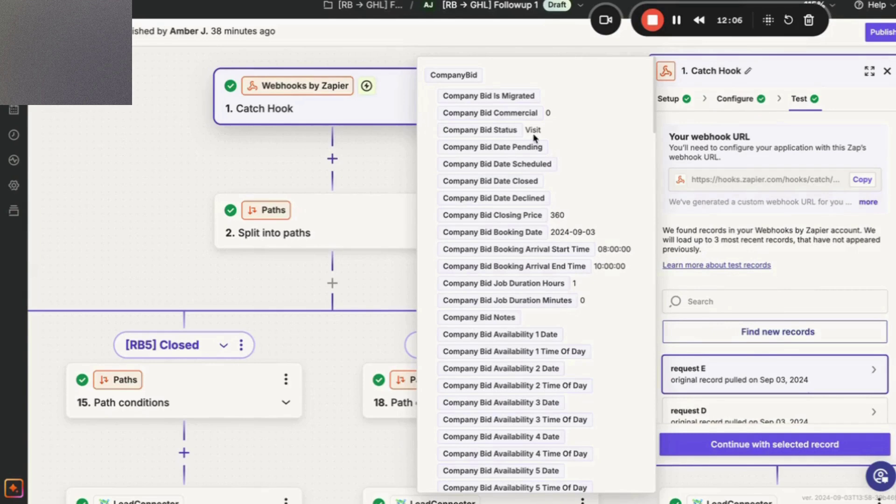
{"action": "scroll", "coordinate": [543, 257], "scroll_direction": "down", "scroll_amount": 10}
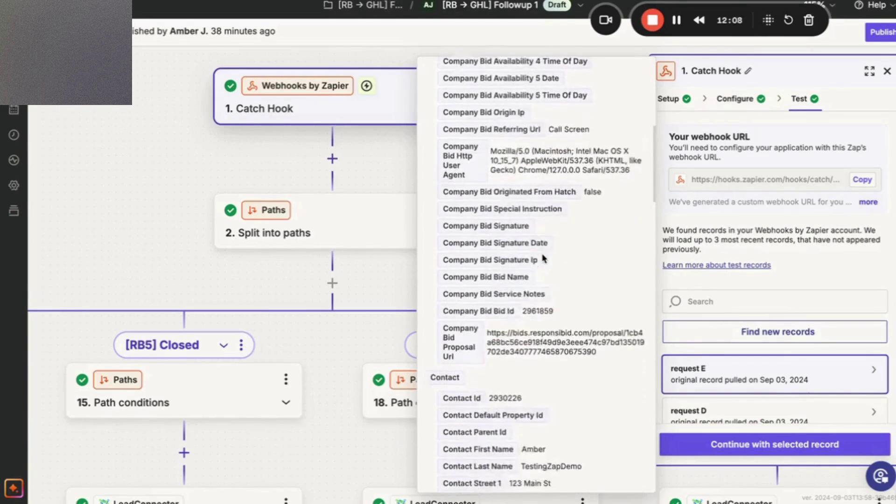
{"action": "scroll", "coordinate": [542, 257], "scroll_direction": "down", "scroll_amount": 2}
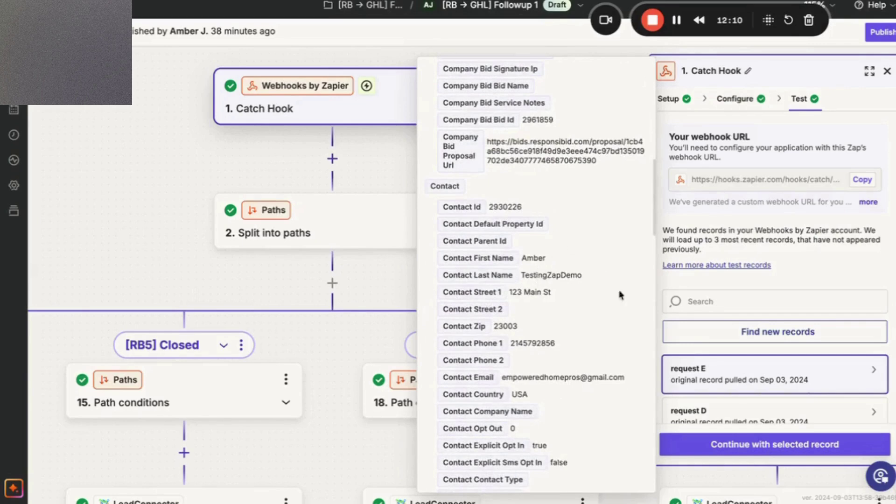
{"action": "left_click", "coordinate": [730, 447]}
Continue with request E as the trigger's test record and scroll to the [RB7] Visit path.
{"action": "left_click", "coordinate": [731, 446]}
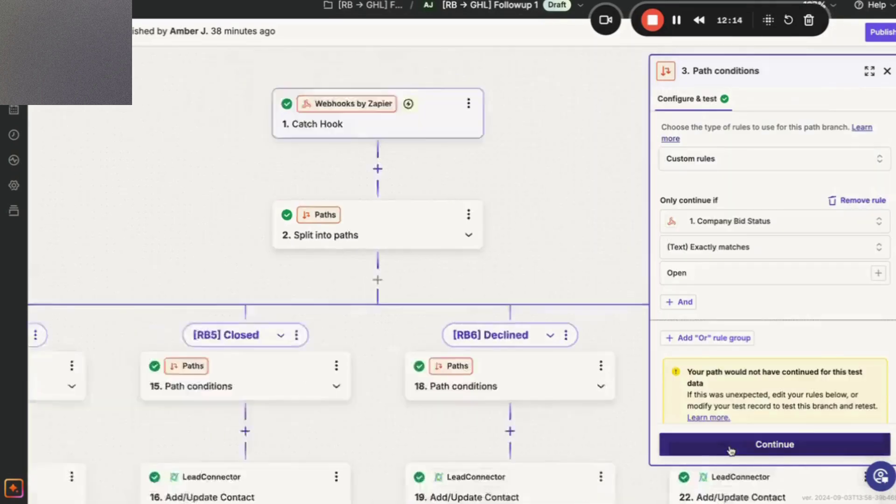
{"action": "left_click", "coordinate": [730, 445]}
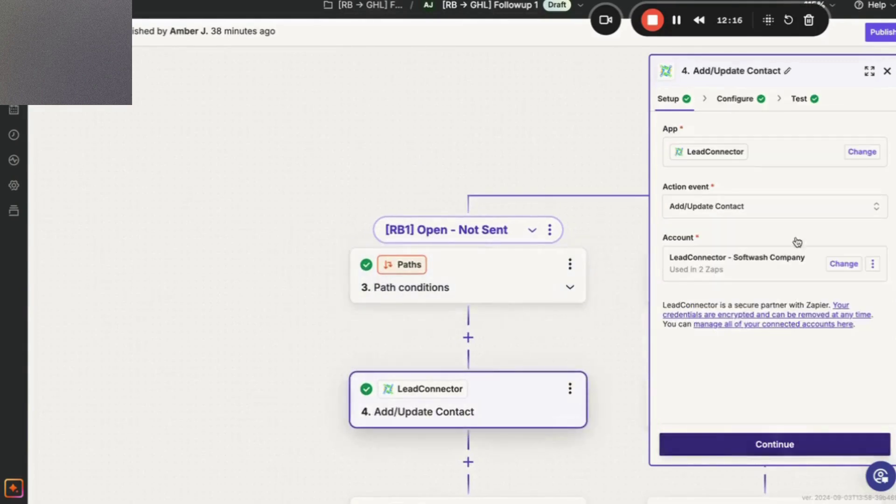
{"action": "left_click", "coordinate": [888, 73]}
{"action": "scroll", "coordinate": [638, 285], "scroll_direction": "right", "scroll_amount": 15}
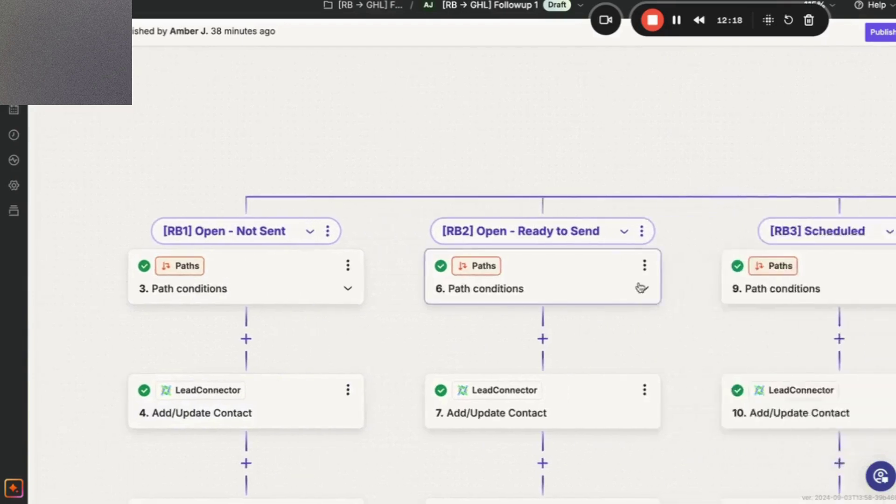
{"action": "scroll", "coordinate": [638, 286], "scroll_direction": "right", "scroll_amount": 15}
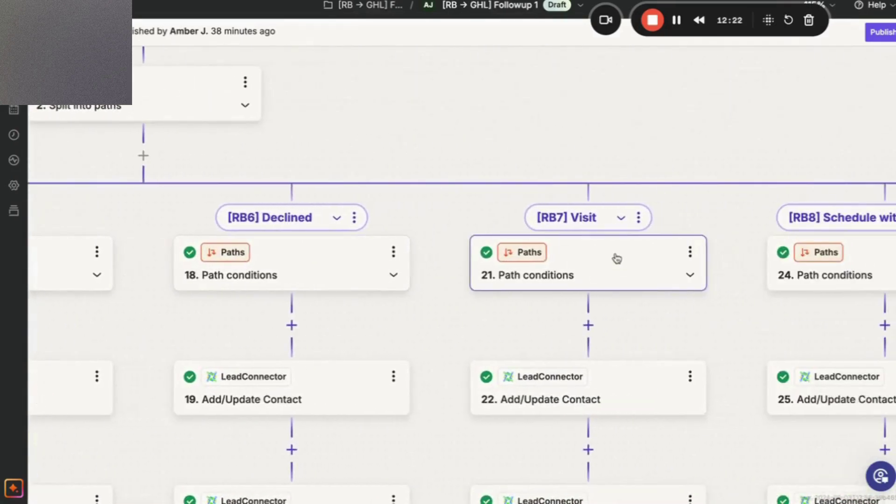
Retest the Visit path filter so it passes on bid status Visit, then open step 22.
{"action": "left_click", "coordinate": [605, 259]}
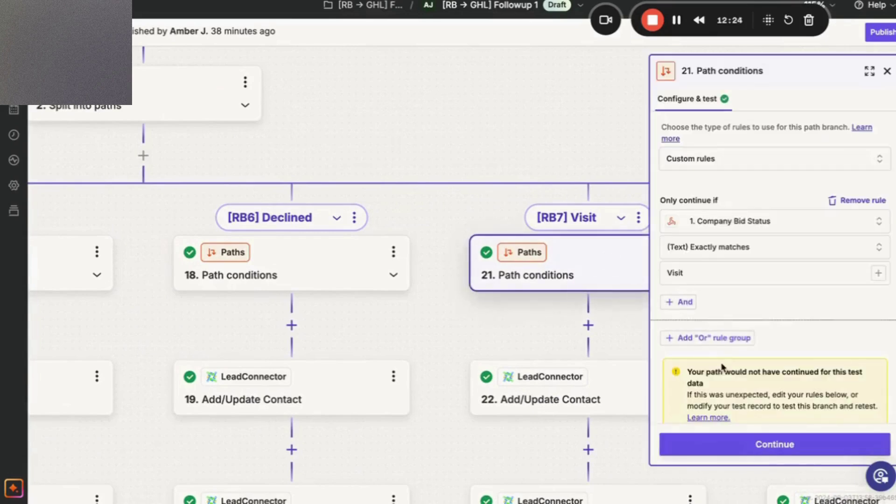
{"action": "scroll", "coordinate": [717, 362], "scroll_direction": "down", "scroll_amount": 3}
{"action": "left_click", "coordinate": [687, 411]}
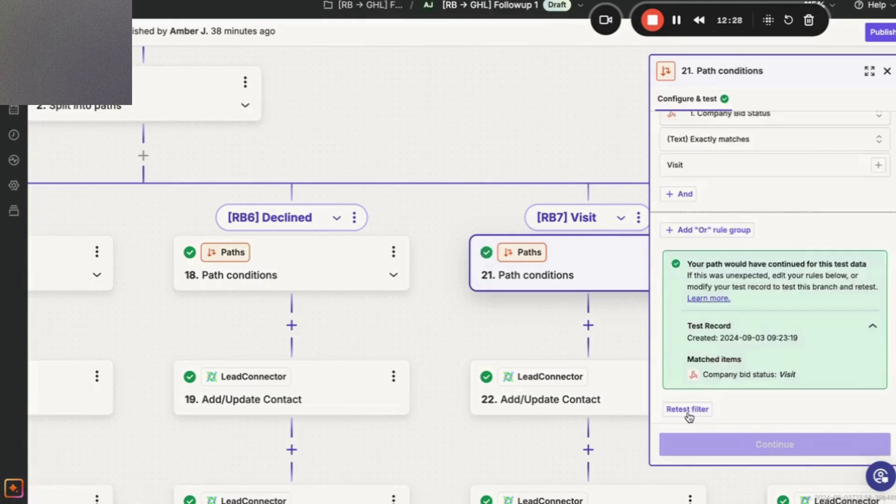
{"action": "left_click", "coordinate": [742, 436]}
{"action": "left_click", "coordinate": [746, 456]}
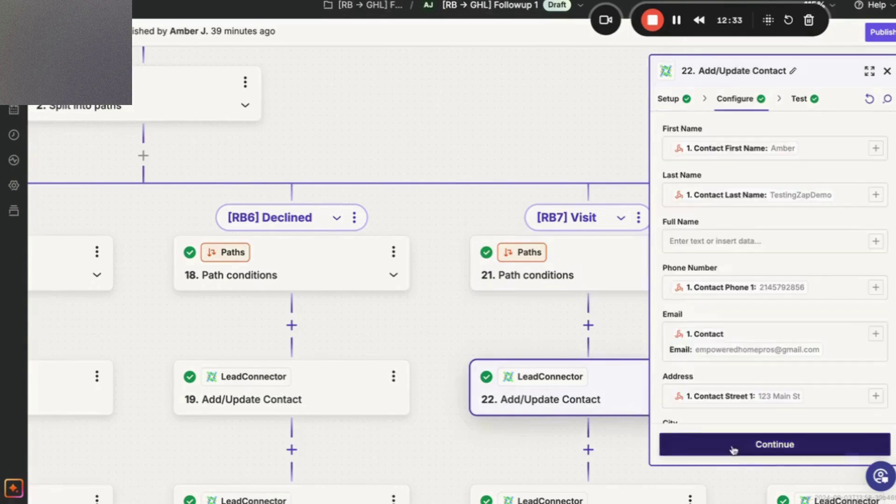
{"action": "left_click", "coordinate": [580, 409]}
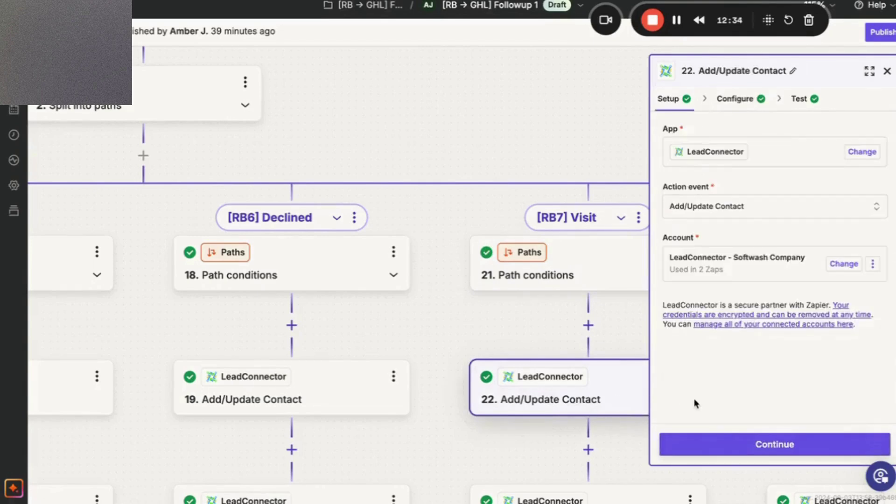
From step 22's Visit Date field, search the Catch Hook data for 'visit', then clear the search.
{"action": "left_click", "coordinate": [759, 99]}
{"action": "scroll", "coordinate": [724, 234], "scroll_direction": "down", "scroll_amount": 10}
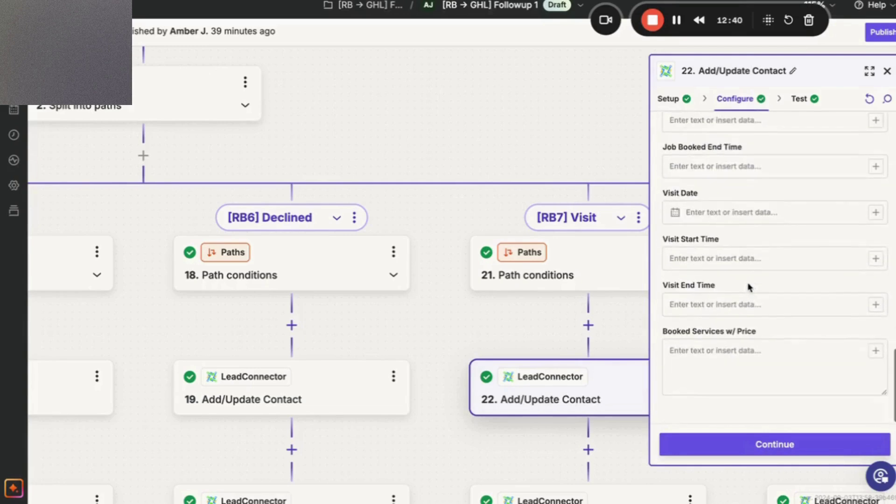
{"action": "left_click", "coordinate": [722, 217]}
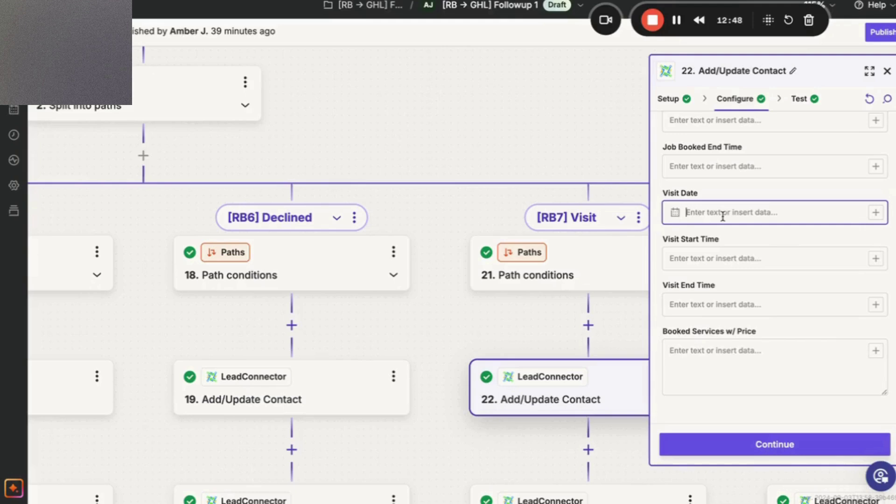
{"action": "left_click", "coordinate": [875, 213]}
{"action": "left_click", "coordinate": [525, 284]}
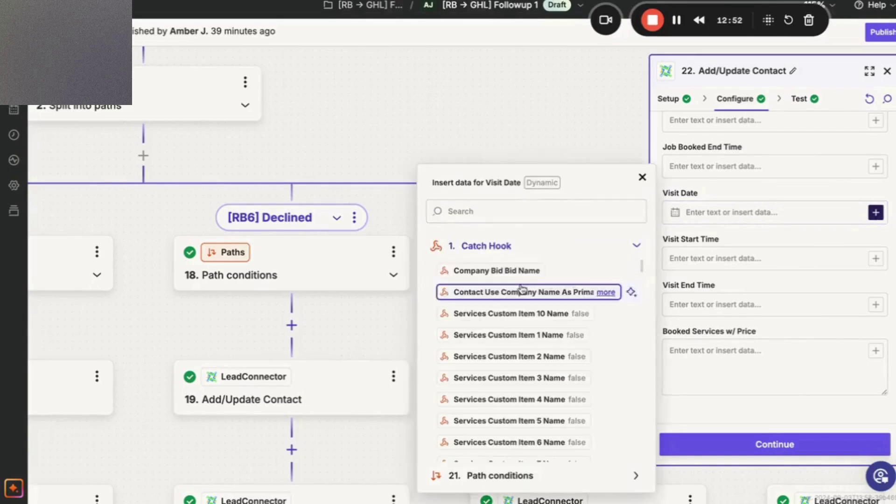
{"action": "left_click", "coordinate": [544, 206]}
{"action": "type", "text": "visit"}
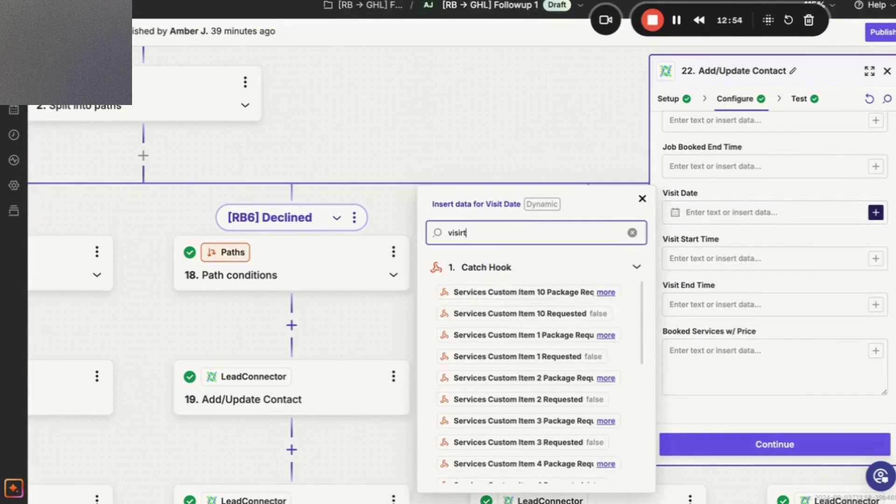
{"action": "scroll", "coordinate": [534, 374], "scroll_direction": "down", "scroll_amount": 5}
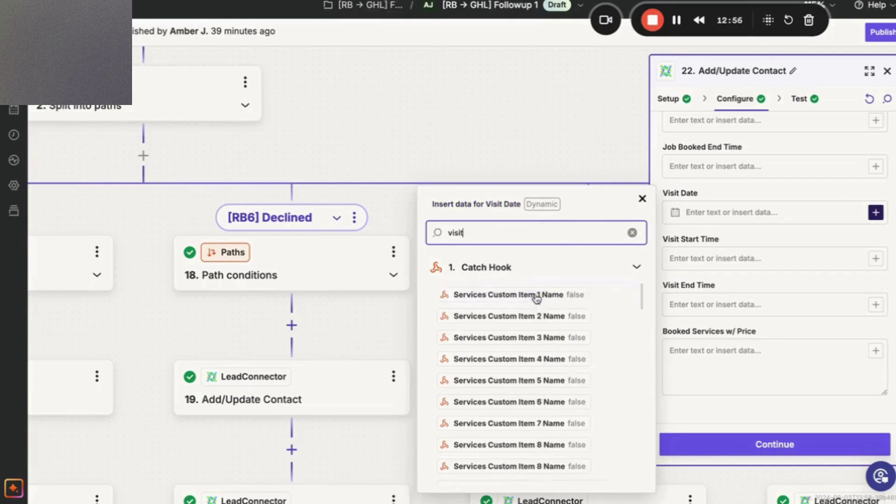
{"action": "scroll", "coordinate": [533, 387], "scroll_direction": "down", "scroll_amount": 10}
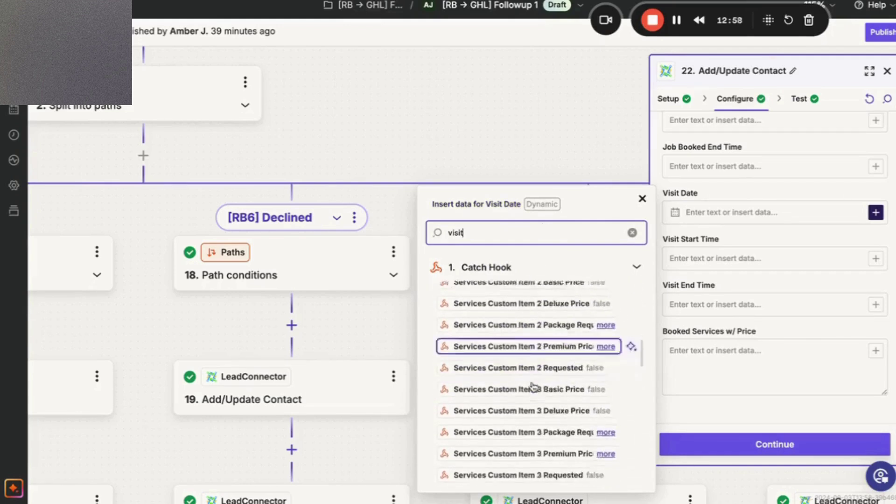
{"action": "scroll", "coordinate": [534, 387], "scroll_direction": "down", "scroll_amount": 10}
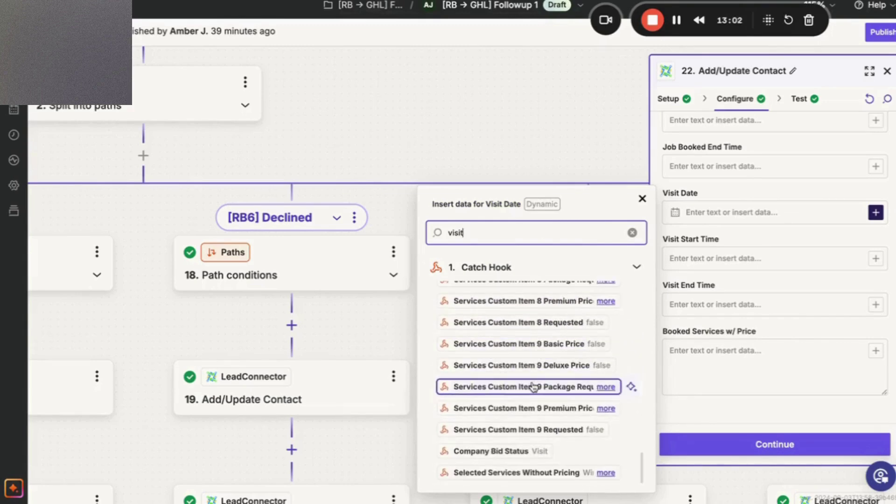
{"action": "left_click", "coordinate": [632, 232]}
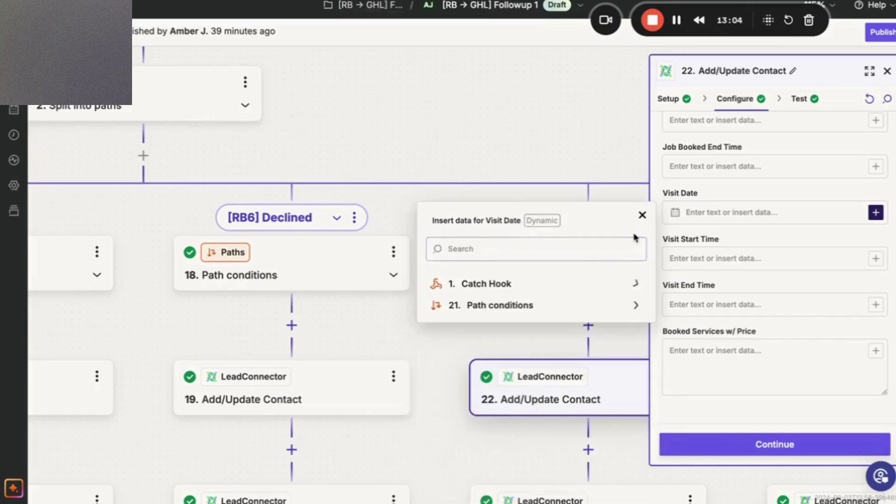
Browse the full Catch Hook field list, then view step 21's Company Bid Status = Visit condition.
{"action": "left_click", "coordinate": [586, 283]}
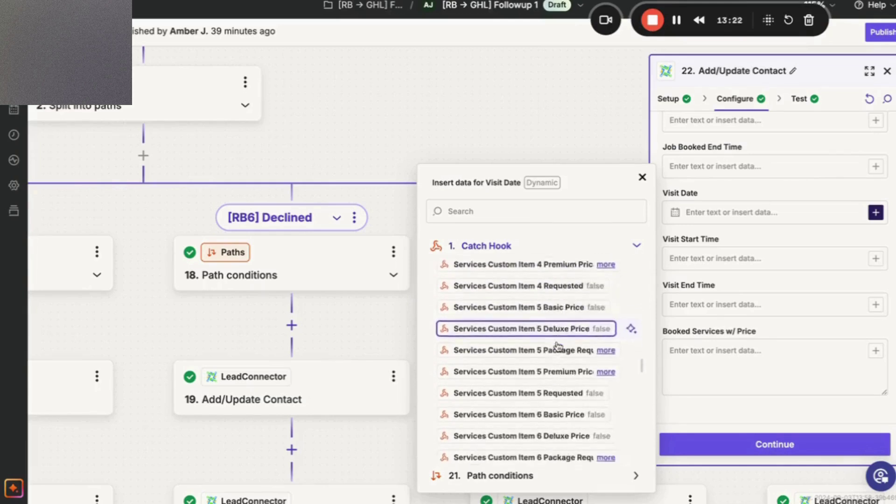
{"action": "scroll", "coordinate": [558, 345], "scroll_direction": "down", "scroll_amount": 1}
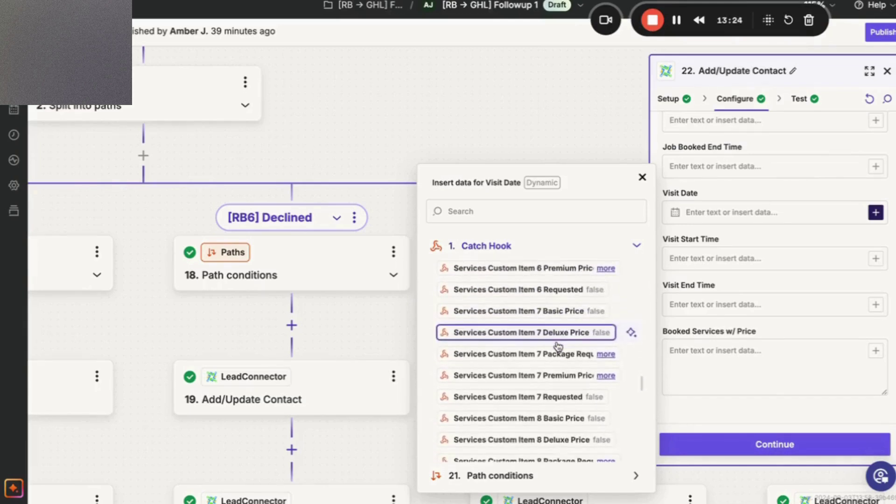
{"action": "scroll", "coordinate": [558, 345], "scroll_direction": "down", "scroll_amount": 5}
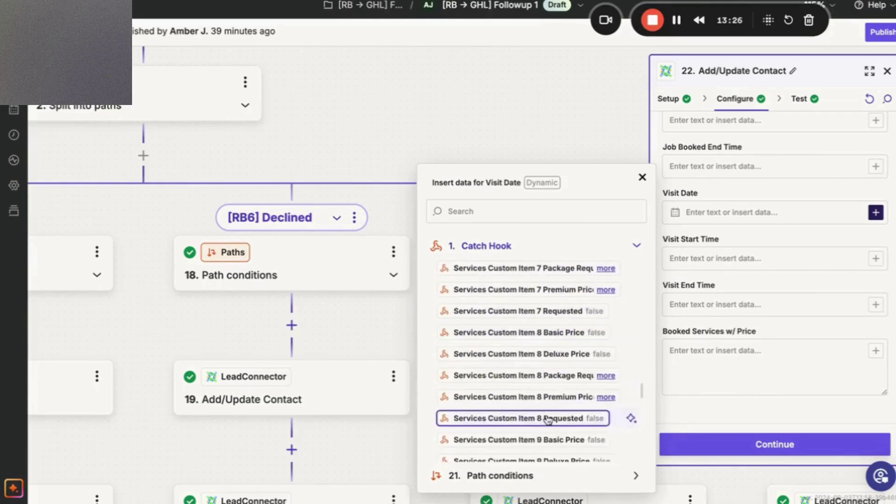
{"action": "scroll", "coordinate": [548, 427], "scroll_direction": "down", "scroll_amount": 6}
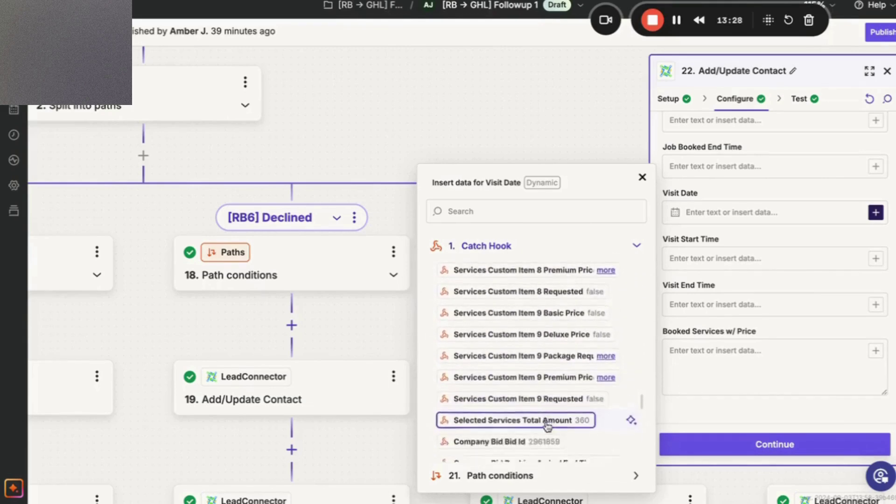
{"action": "scroll", "coordinate": [548, 426], "scroll_direction": "down", "scroll_amount": 2}
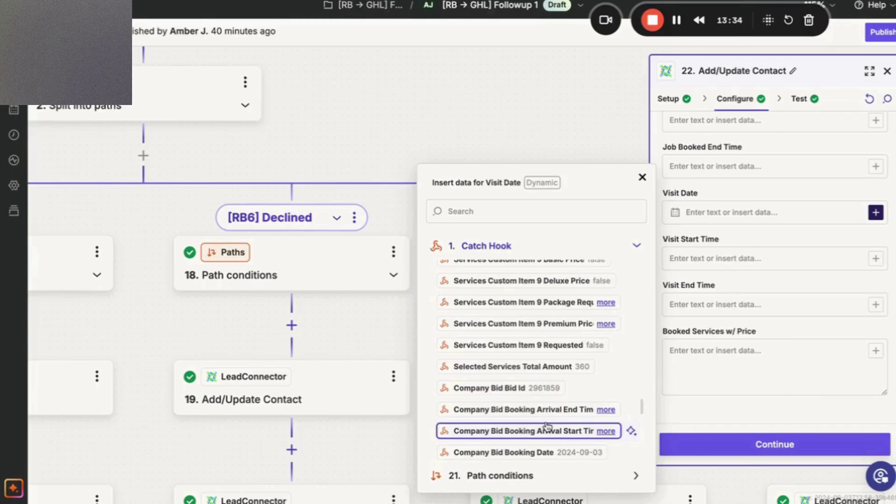
{"action": "scroll", "coordinate": [547, 426], "scroll_direction": "down", "scroll_amount": 5}
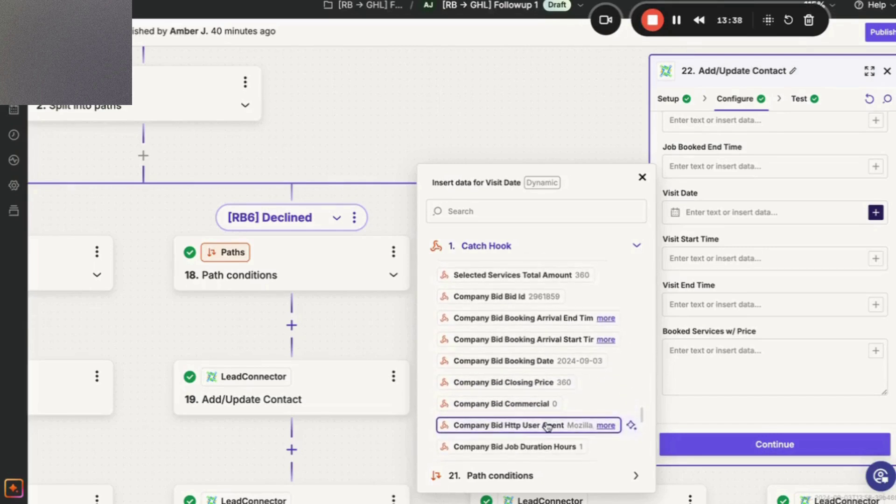
{"action": "scroll", "coordinate": [548, 426], "scroll_direction": "down", "scroll_amount": 5}
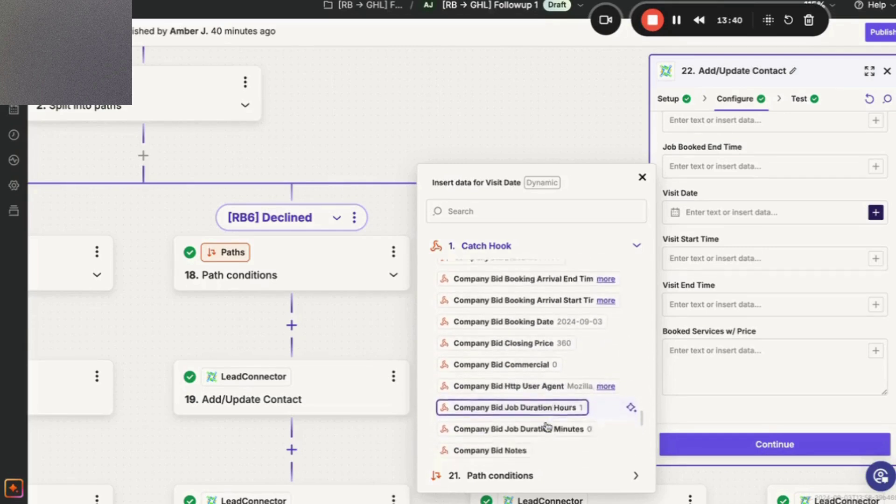
{"action": "scroll", "coordinate": [548, 426], "scroll_direction": "down", "scroll_amount": 3}
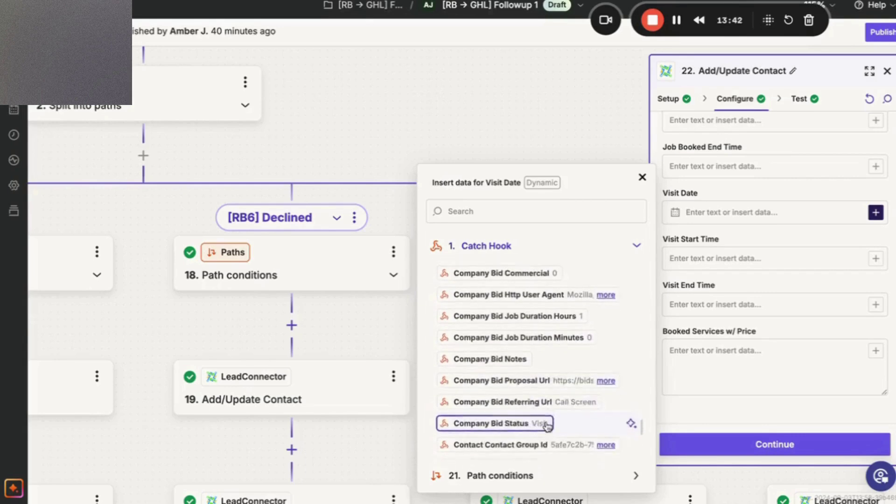
{"action": "scroll", "coordinate": [548, 426], "scroll_direction": "down", "scroll_amount": 5}
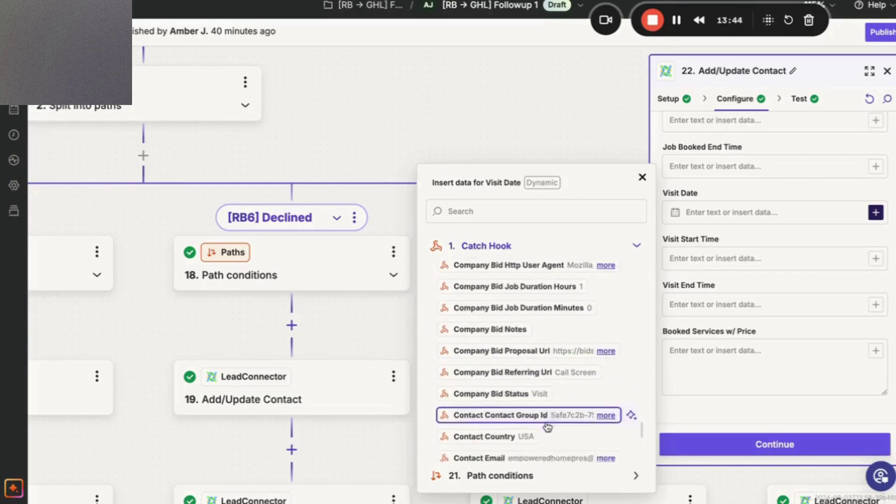
{"action": "scroll", "coordinate": [547, 426], "scroll_direction": "down", "scroll_amount": 5}
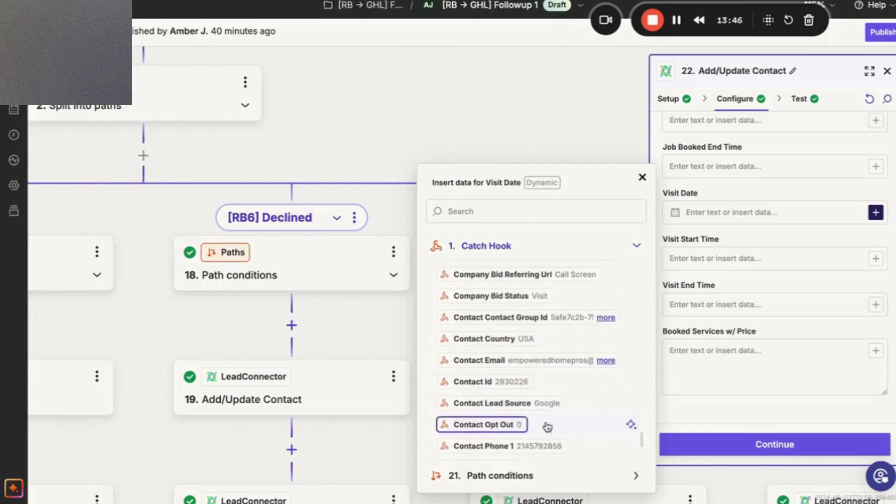
{"action": "scroll", "coordinate": [548, 427], "scroll_direction": "down", "scroll_amount": 3}
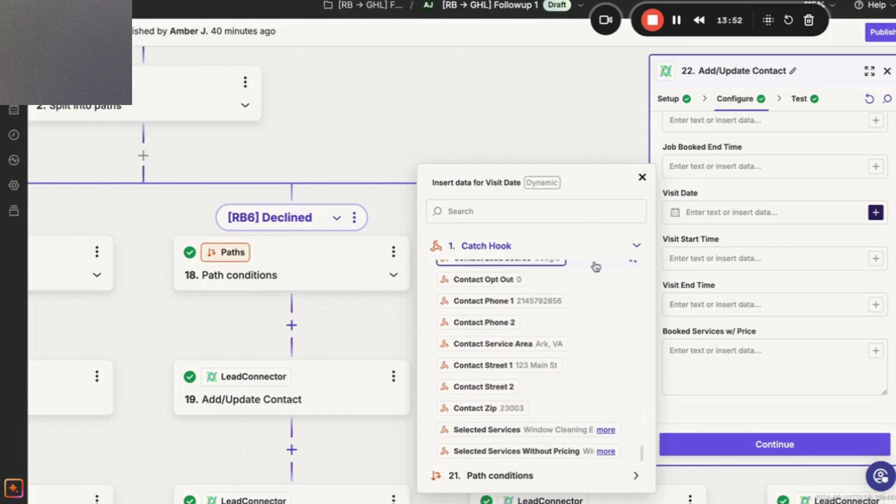
{"action": "scroll", "coordinate": [582, 326], "scroll_direction": "up", "scroll_amount": 9}
{"action": "scroll", "coordinate": [582, 332], "scroll_direction": "up", "scroll_amount": 8}
{"action": "scroll", "coordinate": [581, 331], "scroll_direction": "up", "scroll_amount": 1}
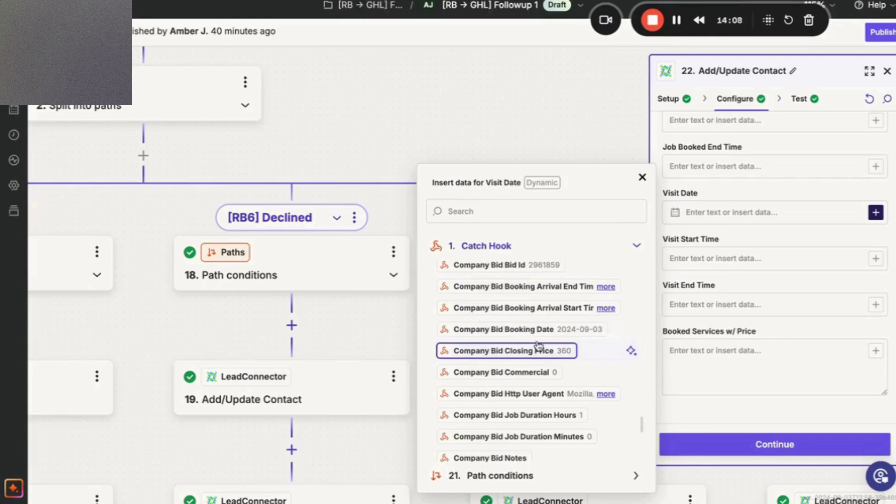
{"action": "scroll", "coordinate": [539, 344], "scroll_direction": "up", "scroll_amount": 4}
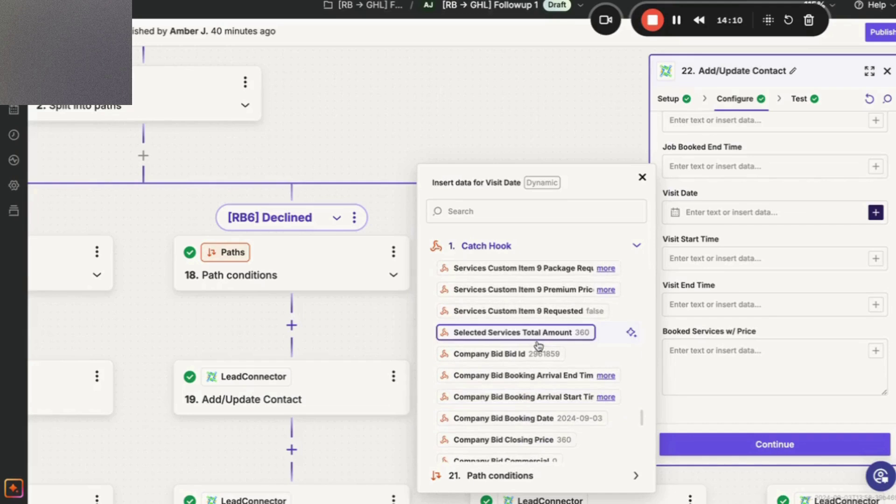
{"action": "left_click", "coordinate": [525, 212]}
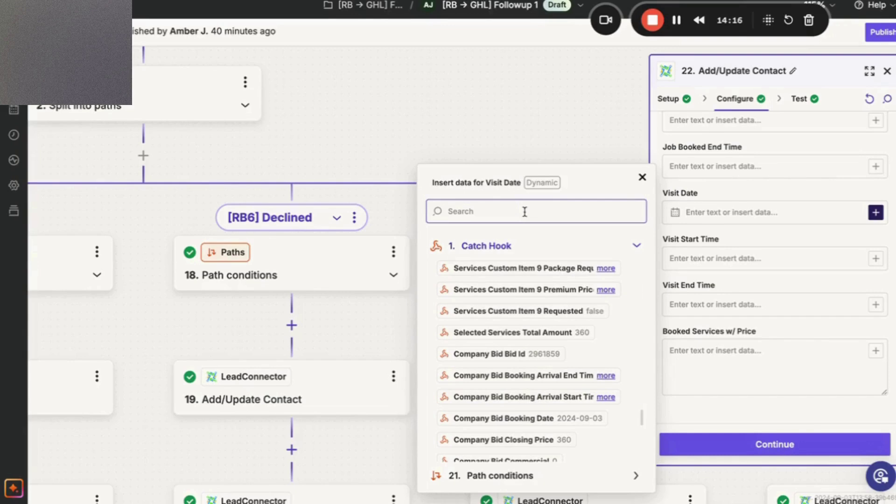
{"action": "left_click", "coordinate": [676, 21]}
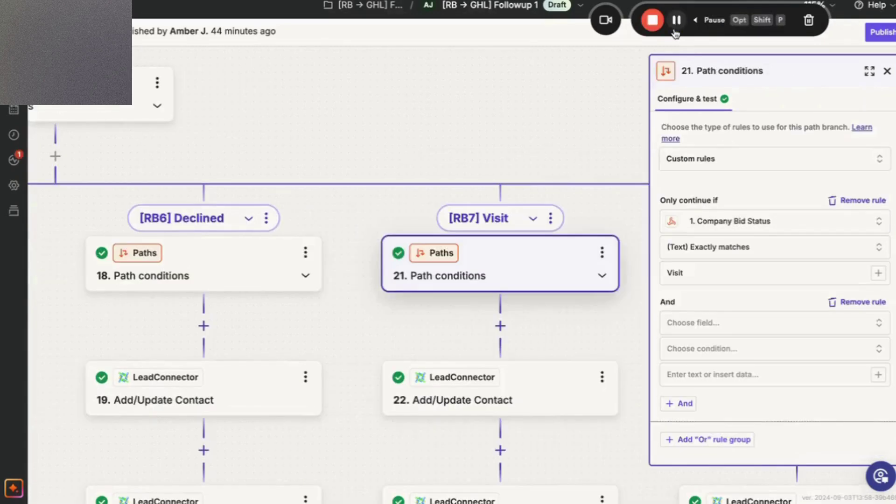
Scroll to the Add/Update Opportunity steps 20 and 23, then switch to the ResponsiBid bid page.
{"action": "scroll", "coordinate": [491, 320], "scroll_direction": "down", "scroll_amount": 3}
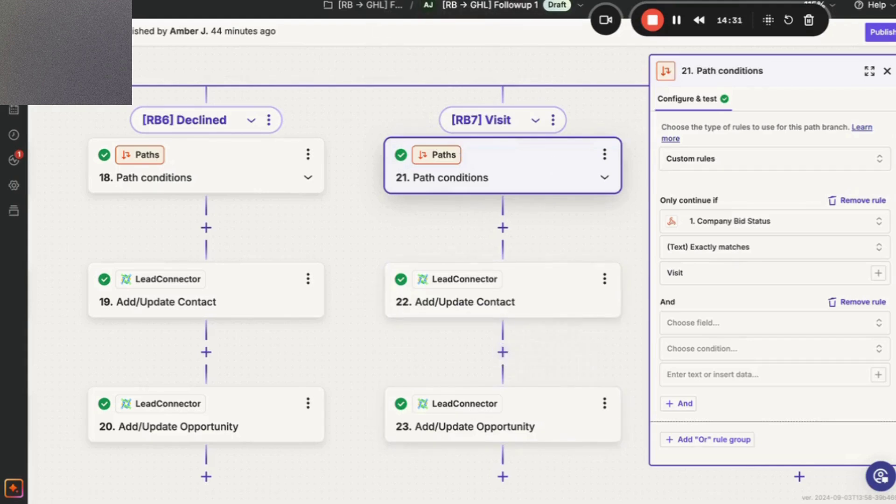
{"action": "key", "text": "alt+Tab"}
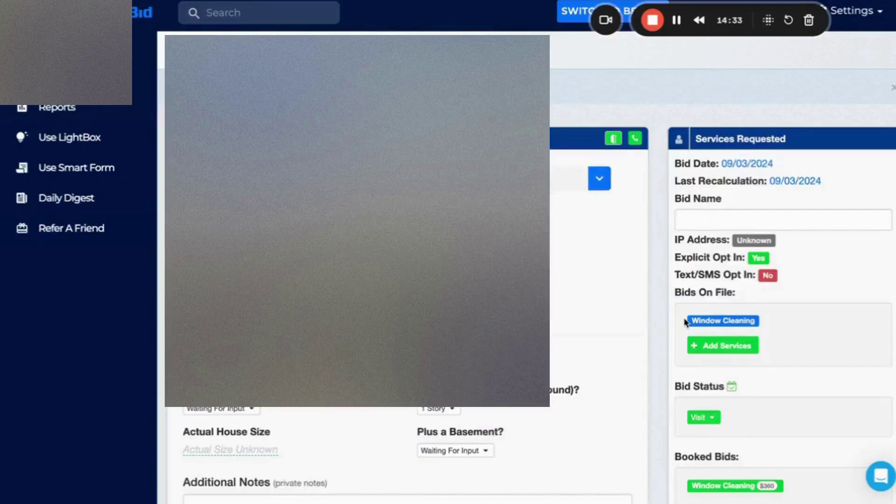
Toggle the test bid's status to Open and then back to Visit.
{"action": "scroll", "coordinate": [686, 322], "scroll_direction": "down", "scroll_amount": 3}
{"action": "left_click", "coordinate": [701, 314]}
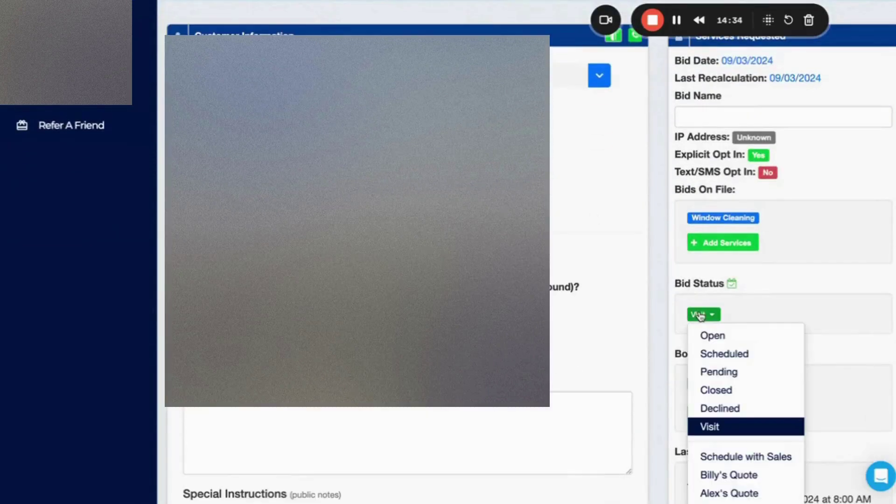
{"action": "left_click", "coordinate": [710, 342]}
{"action": "left_click", "coordinate": [716, 315]}
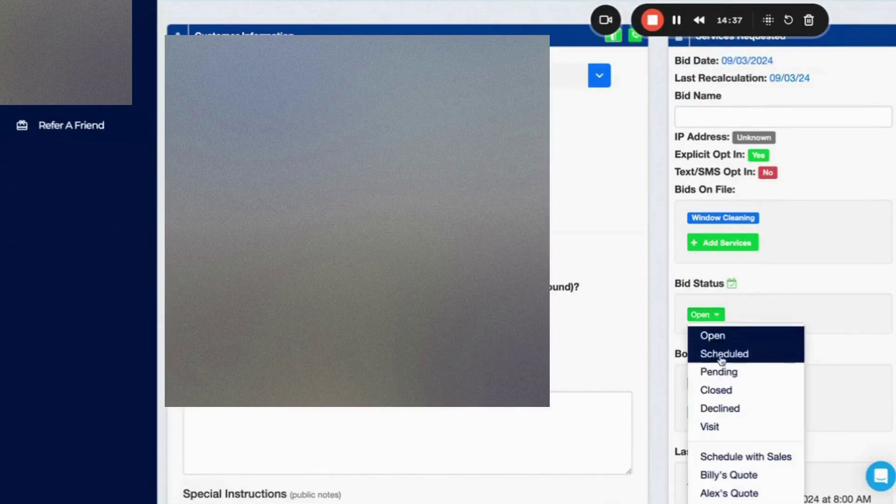
{"action": "left_click", "coordinate": [718, 426]}
Schedule the visit manually for September 4 with a 9:00 AM arrival start, ending 11:00 AM.
{"action": "scroll", "coordinate": [728, 359], "scroll_direction": "down", "scroll_amount": 3}
{"action": "scroll", "coordinate": [728, 358], "scroll_direction": "down", "scroll_amount": 1}
{"action": "left_click", "coordinate": [725, 372]}
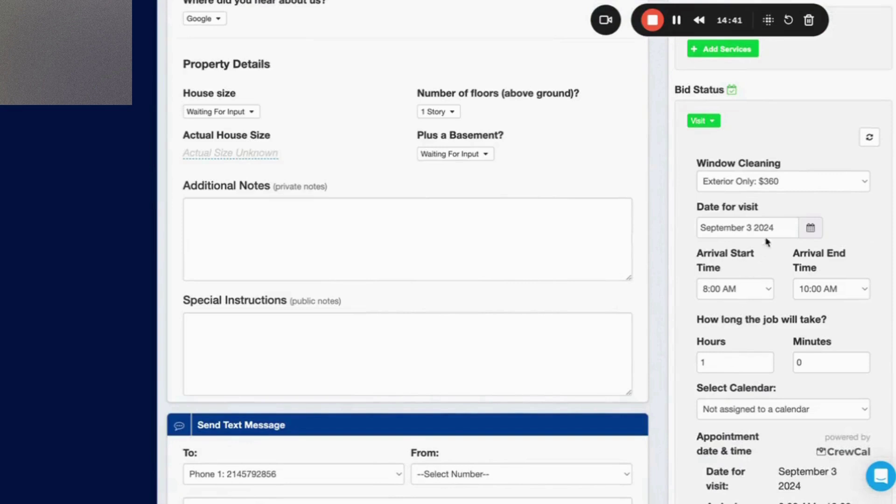
{"action": "left_click", "coordinate": [809, 230]}
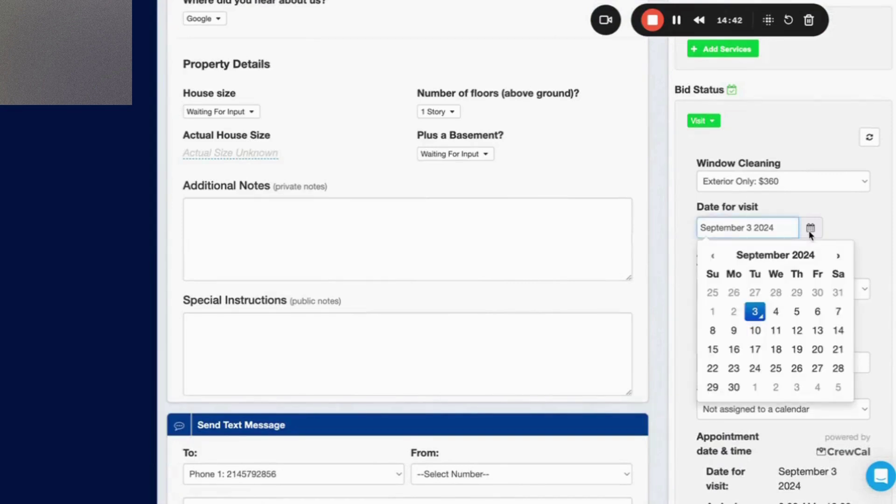
{"action": "left_click", "coordinate": [774, 313]}
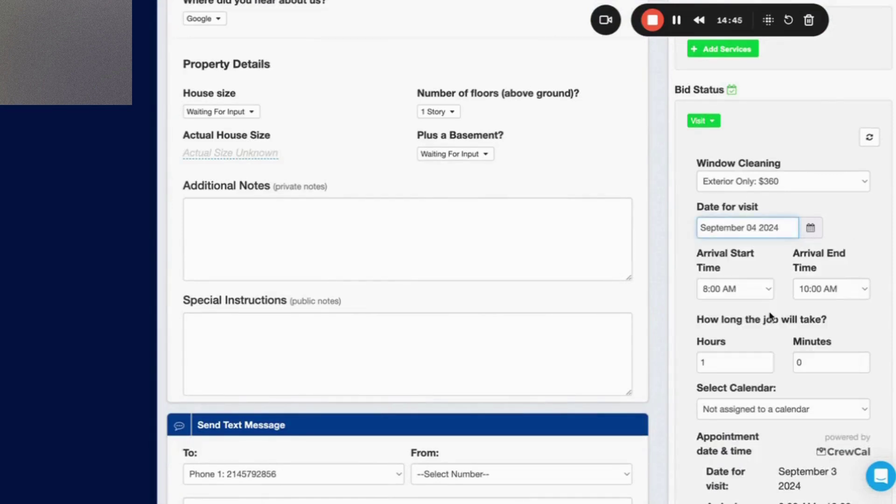
{"action": "left_click", "coordinate": [764, 298]}
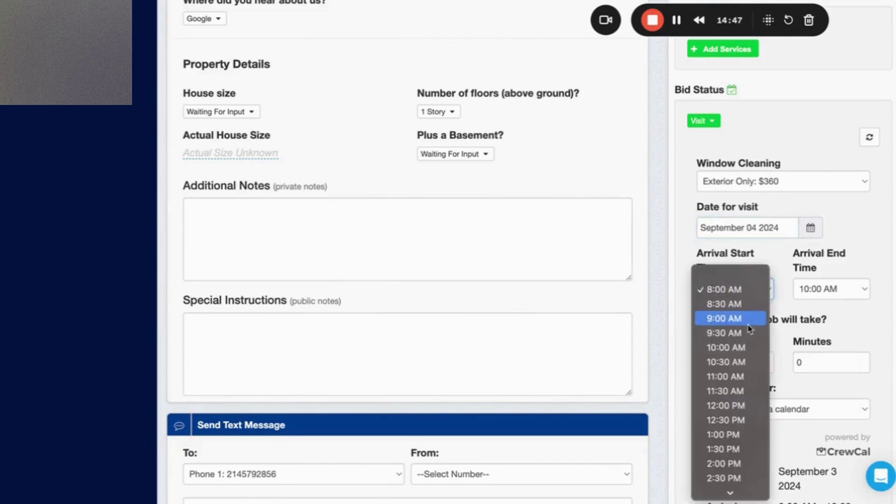
{"action": "left_click", "coordinate": [728, 318]}
{"action": "scroll", "coordinate": [800, 334], "scroll_direction": "down", "scroll_amount": 3}
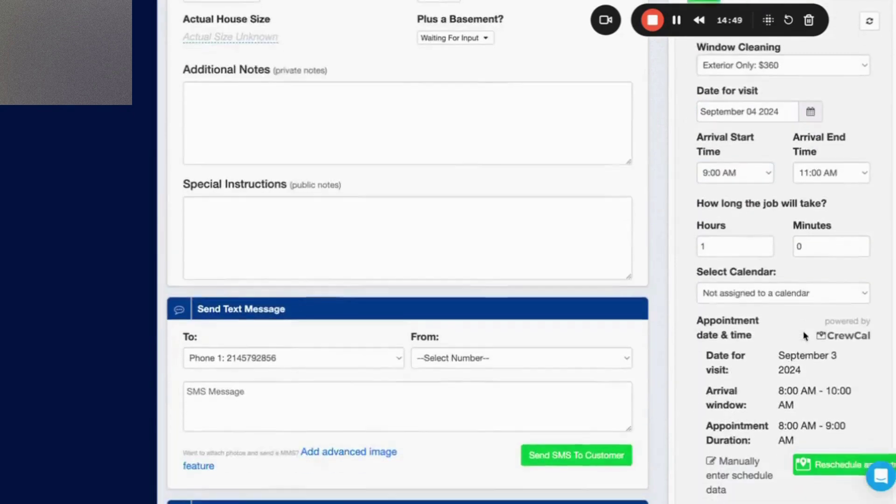
{"action": "scroll", "coordinate": [722, 462], "scroll_direction": "down", "scroll_amount": 10}
{"action": "scroll", "coordinate": [719, 373], "scroll_direction": "up", "scroll_amount": 5}
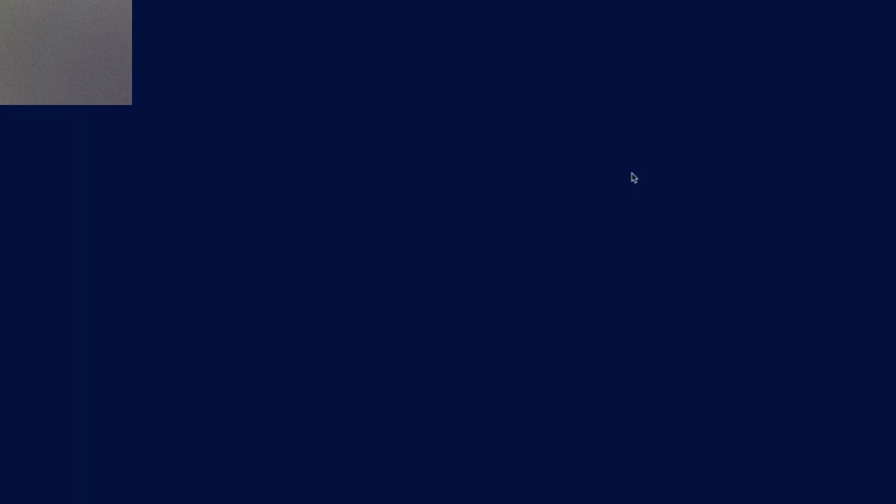
Back in the Zap, close the path conditions panel and fetch new records for the Catch Hook trigger.
{"action": "key", "text": "alt+Tab"}
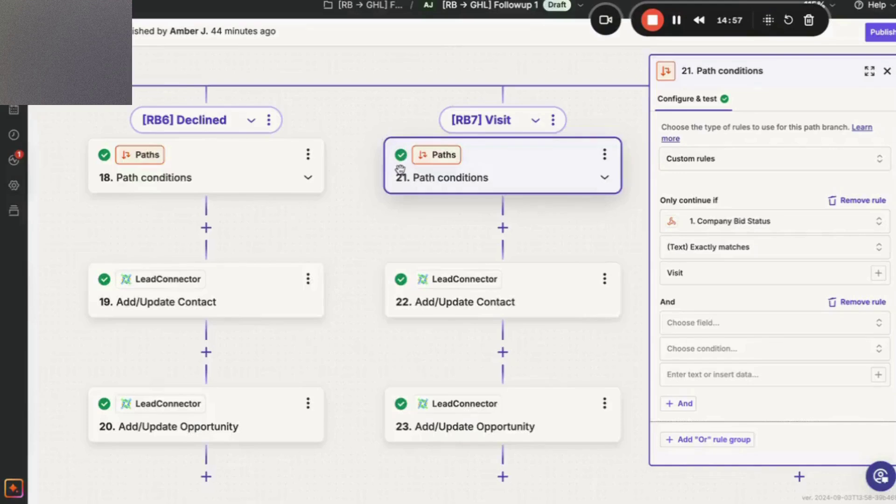
{"action": "left_click", "coordinate": [886, 71]}
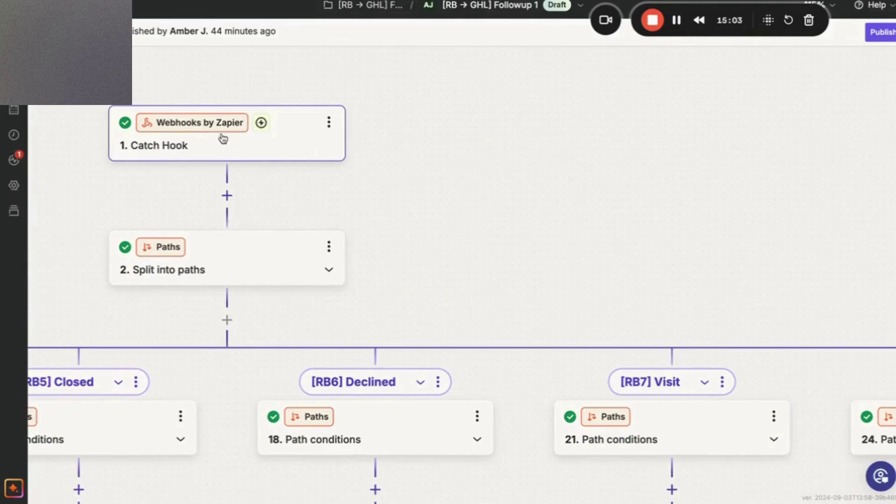
{"action": "left_click", "coordinate": [227, 140]}
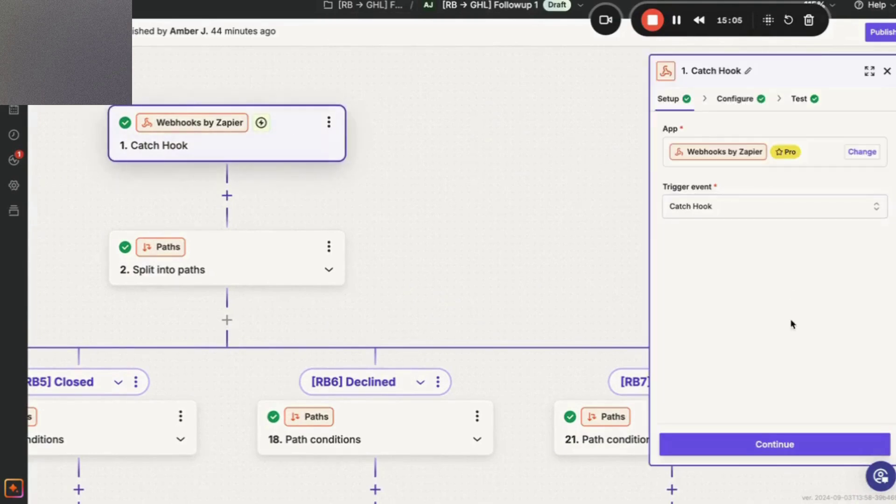
{"action": "left_click", "coordinate": [786, 444]}
{"action": "left_click", "coordinate": [786, 444]}
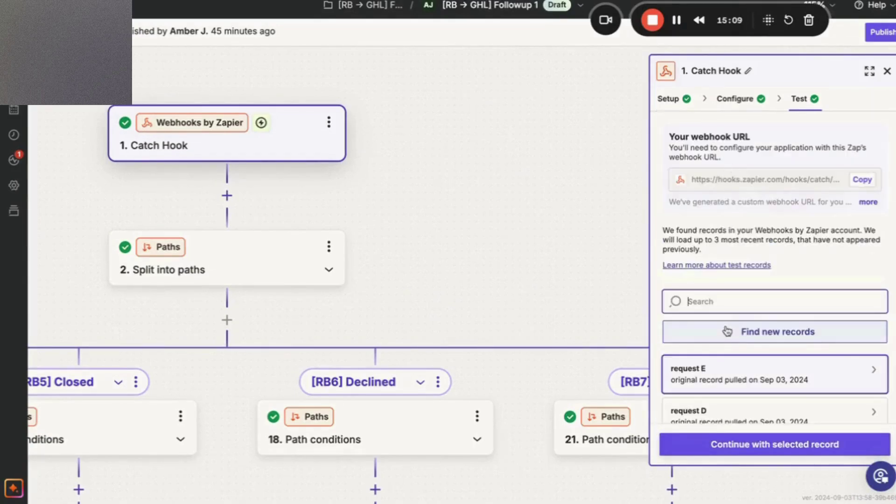
{"action": "left_click", "coordinate": [730, 333]}
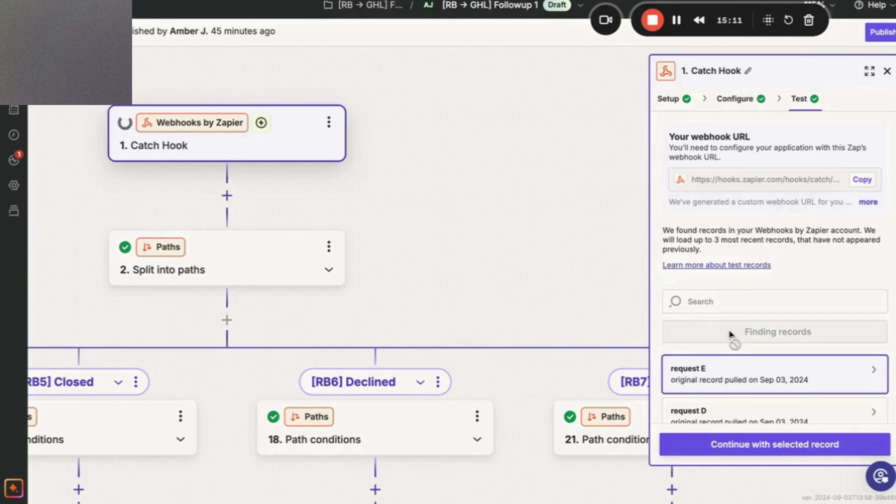
Review request G's data: bid 360, Visit status, booking 2024-09-04, arrival 09:00–11:00.
{"action": "mouse_move", "coordinate": [722, 372]}
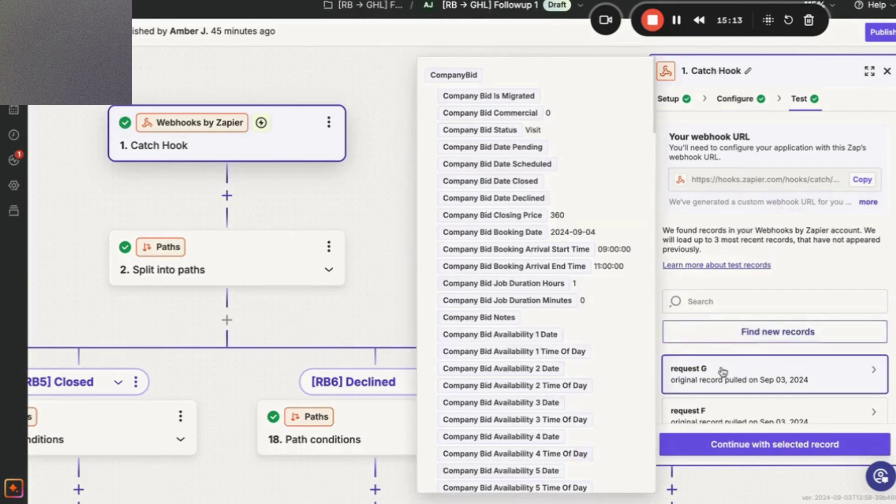
{"action": "scroll", "coordinate": [562, 293], "scroll_direction": "down", "scroll_amount": 5}
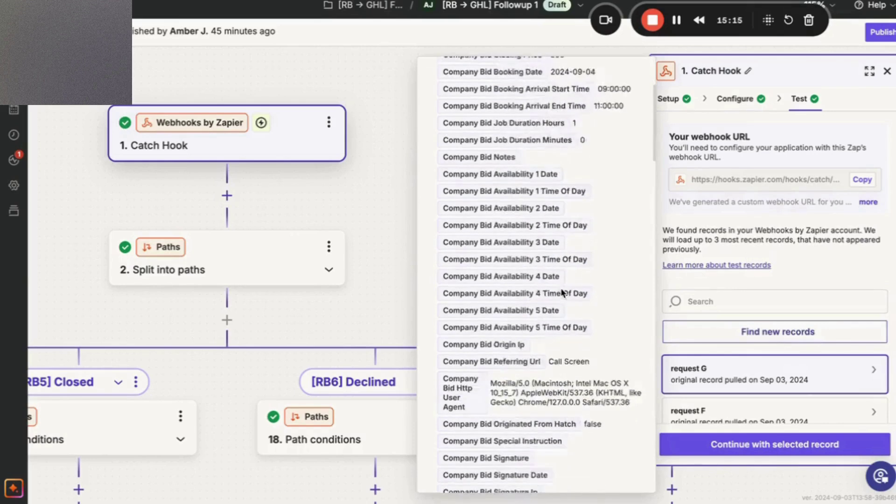
{"action": "scroll", "coordinate": [562, 289], "scroll_direction": "up", "scroll_amount": 5}
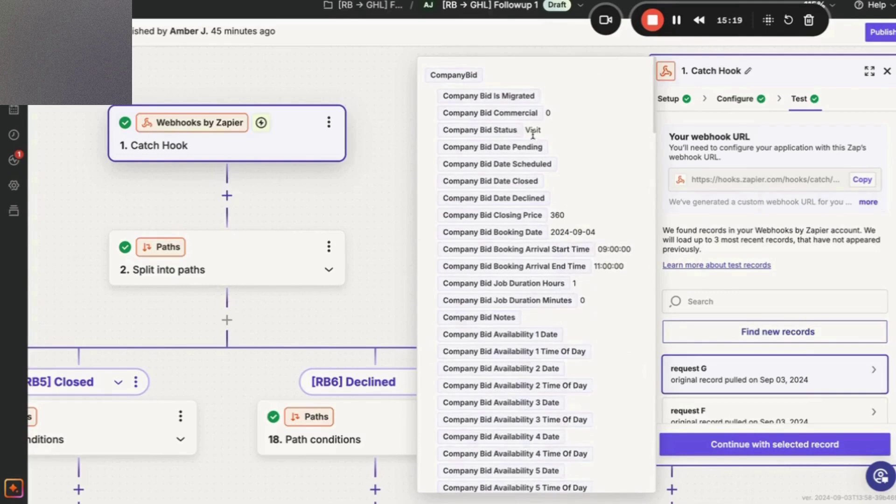
{"action": "scroll", "coordinate": [558, 295], "scroll_direction": "down", "scroll_amount": 8}
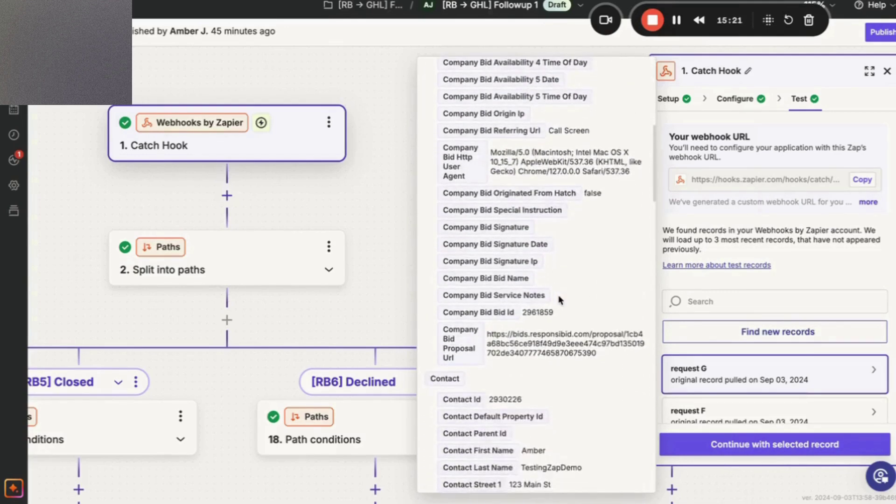
{"action": "scroll", "coordinate": [558, 295], "scroll_direction": "down", "scroll_amount": 3}
{"action": "scroll", "coordinate": [536, 346], "scroll_direction": "down", "scroll_amount": 7}
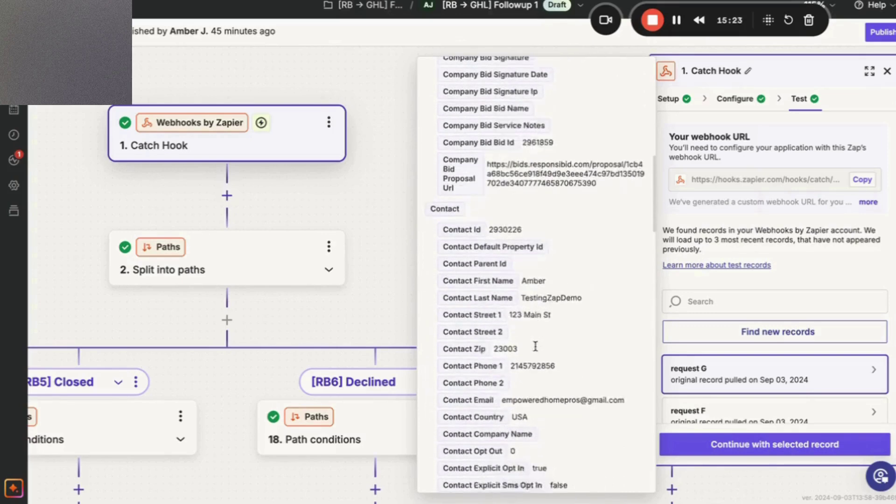
{"action": "scroll", "coordinate": [536, 349], "scroll_direction": "down", "scroll_amount": 1}
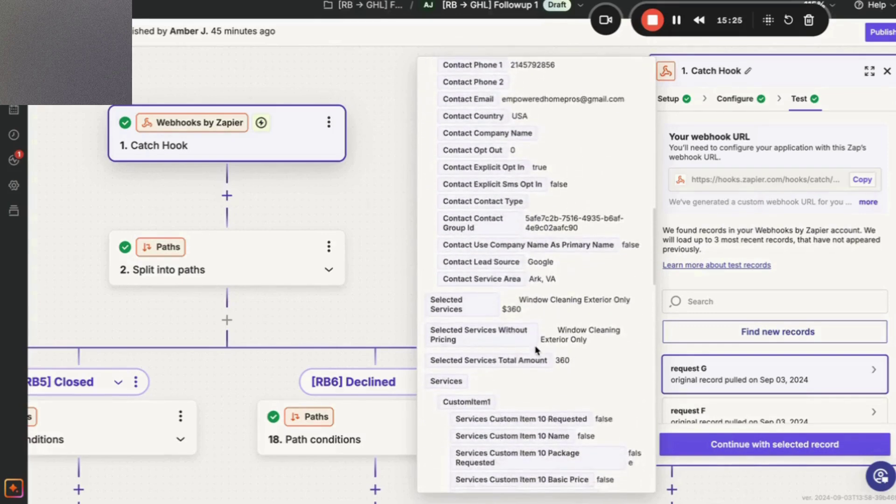
{"action": "scroll", "coordinate": [536, 349], "scroll_direction": "down", "scroll_amount": 9}
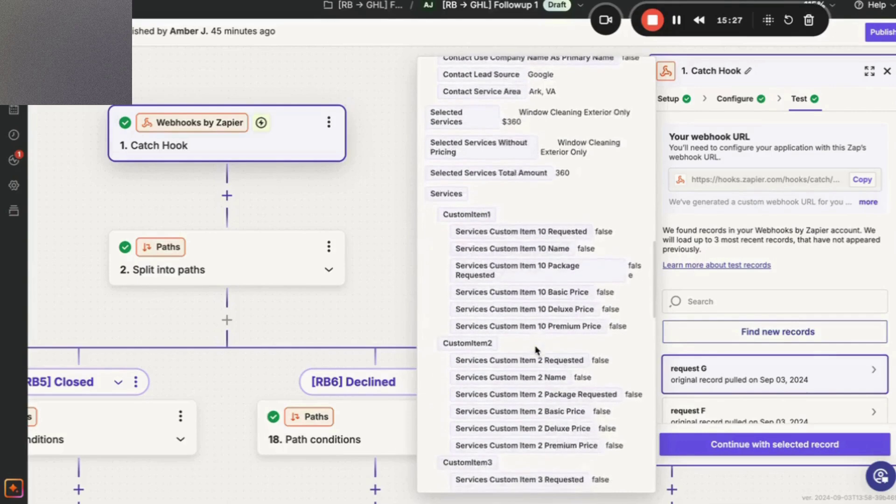
{"action": "scroll", "coordinate": [535, 349], "scroll_direction": "down", "scroll_amount": 13}
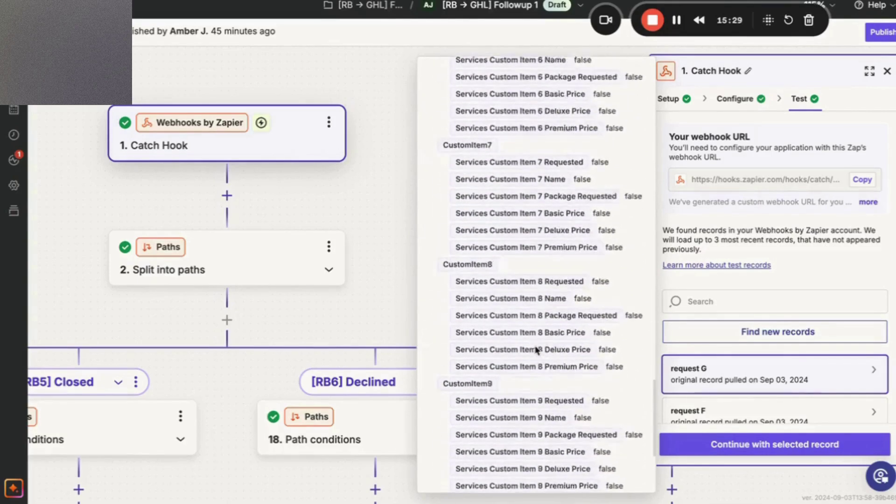
{"action": "scroll", "coordinate": [535, 349], "scroll_direction": "down", "scroll_amount": 3}
{"action": "scroll", "coordinate": [536, 349], "scroll_direction": "up", "scroll_amount": 15}
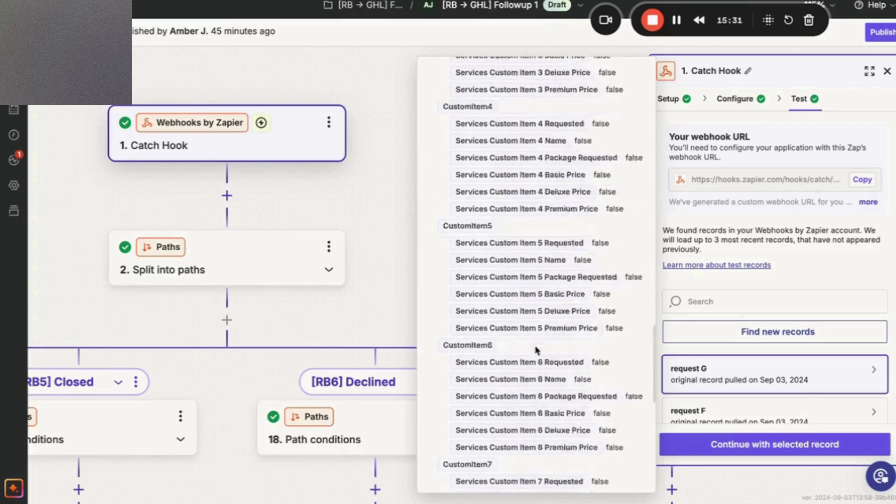
{"action": "scroll", "coordinate": [536, 349], "scroll_direction": "up", "scroll_amount": 12}
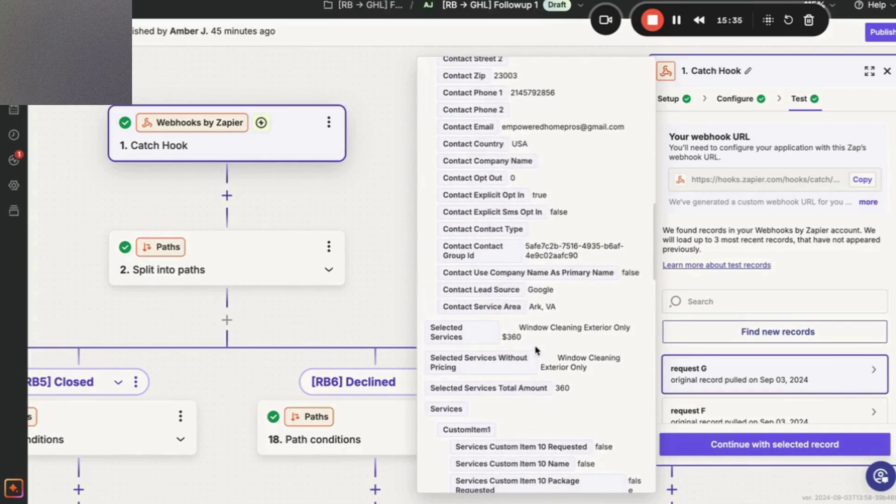
{"action": "scroll", "coordinate": [535, 349], "scroll_direction": "up", "scroll_amount": 8}
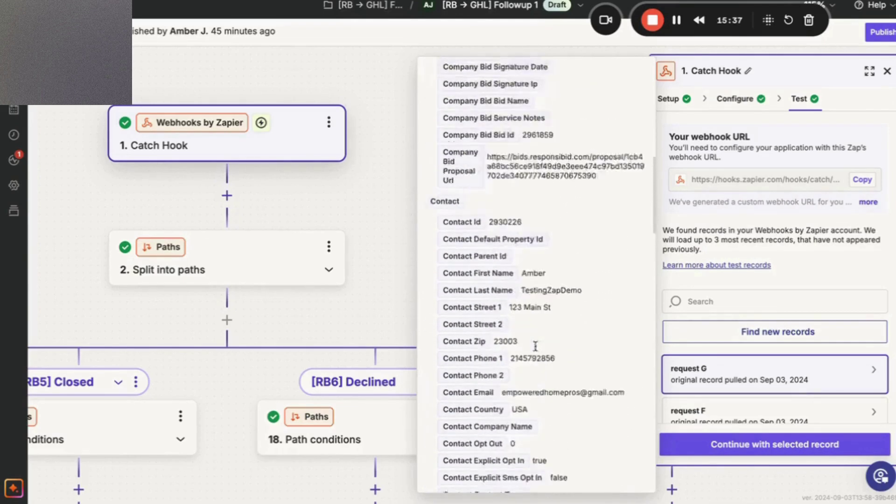
{"action": "scroll", "coordinate": [536, 349], "scroll_direction": "up", "scroll_amount": 1}
{"action": "scroll", "coordinate": [535, 349], "scroll_direction": "up", "scroll_amount": 10}
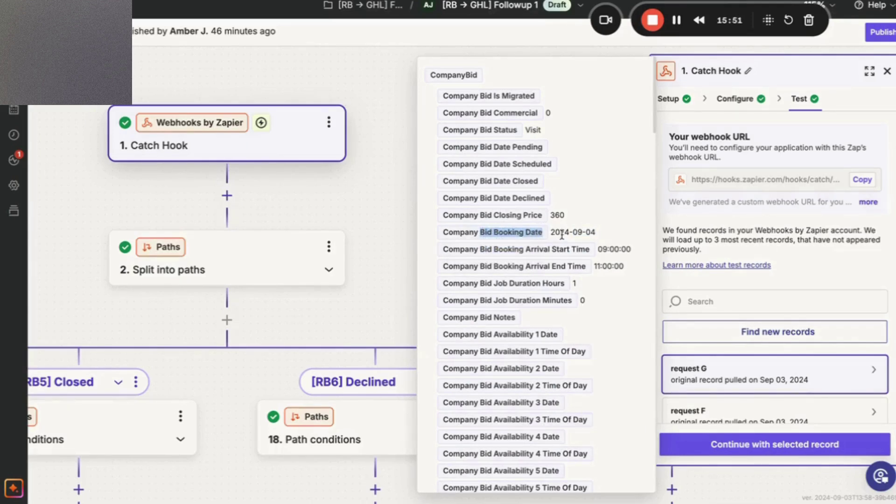
Use request G as the test record and locate the Visit path's conditions.
{"action": "left_click", "coordinate": [740, 448]}
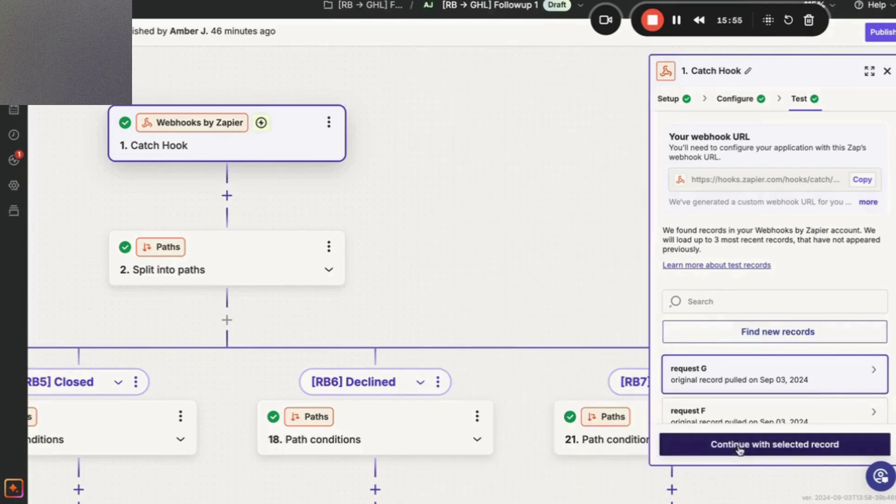
{"action": "left_click_drag", "start_coordinate": [511, 415], "coordinate": [459, 361]}
{"action": "left_click_drag", "start_coordinate": [635, 396], "coordinate": [512, 379]}
{"action": "left_click", "coordinate": [512, 363]}
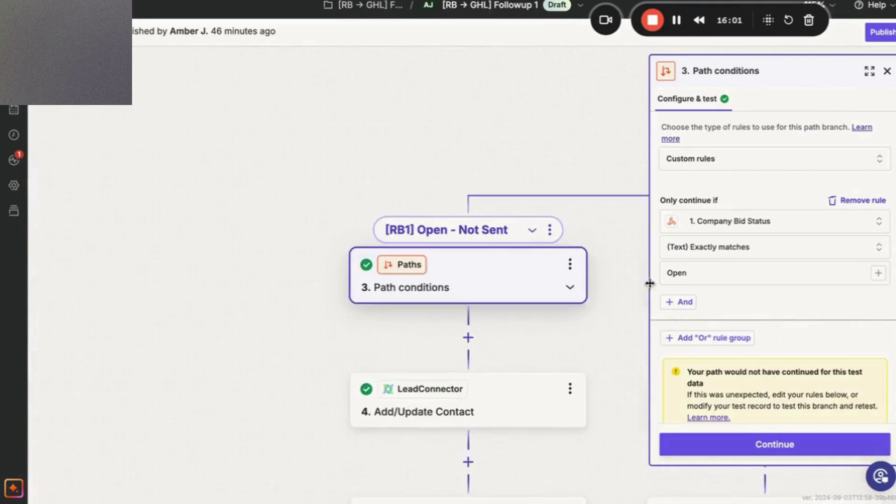
{"action": "scroll", "coordinate": [518, 287], "scroll_direction": "right", "scroll_amount": 20}
{"action": "scroll", "coordinate": [520, 290], "scroll_direction": "right", "scroll_amount": 15}
Remove the empty extra rule group from step 21's Visit path and test that it passes.
{"action": "left_click", "coordinate": [521, 290]}
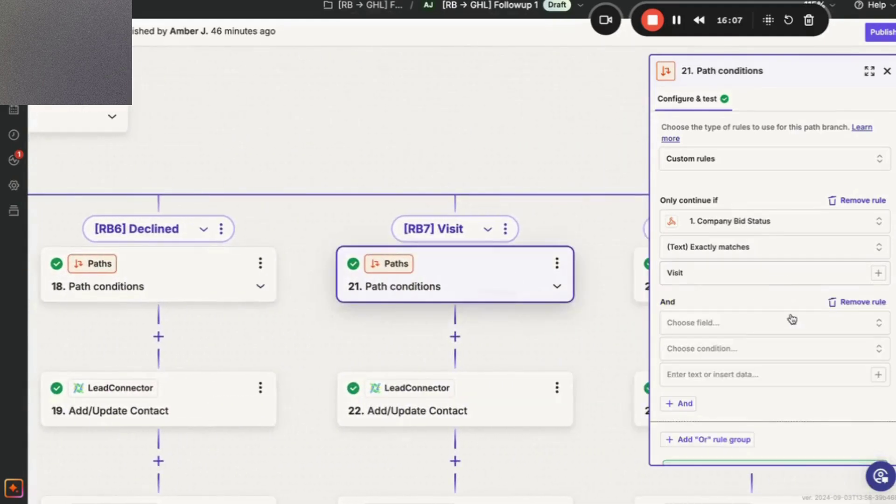
{"action": "left_click", "coordinate": [836, 302]}
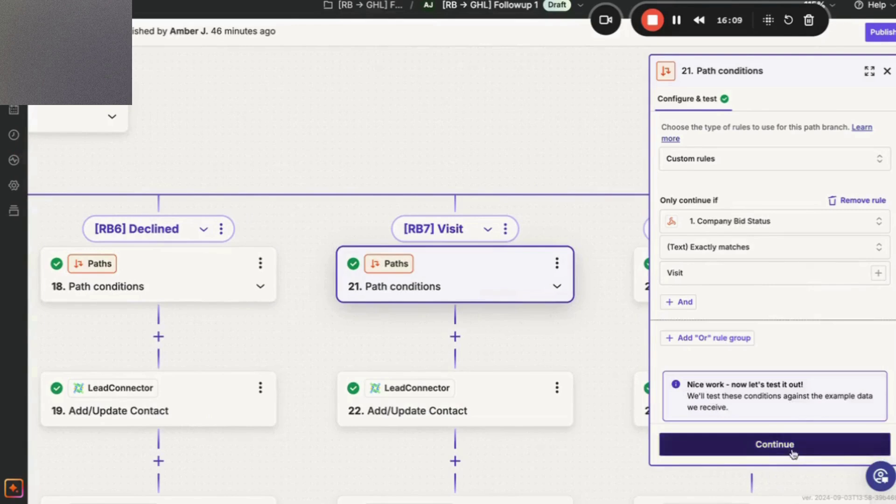
{"action": "left_click", "coordinate": [752, 444]}
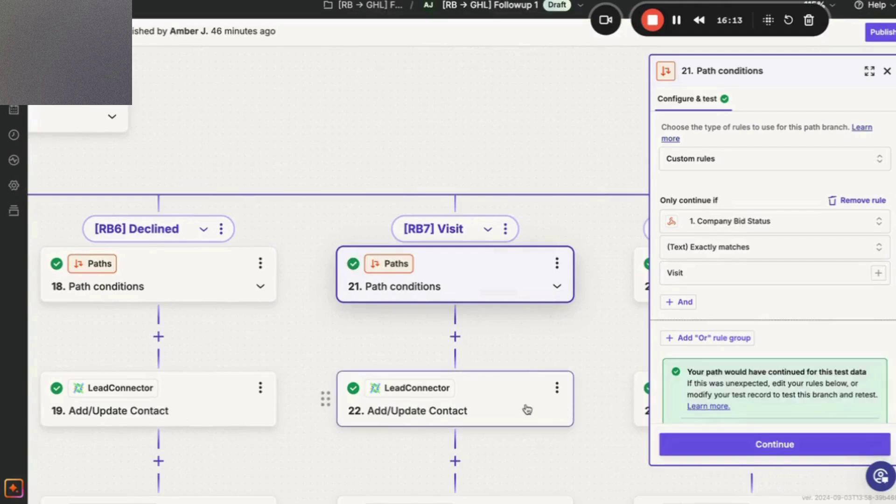
{"action": "left_click", "coordinate": [711, 441]}
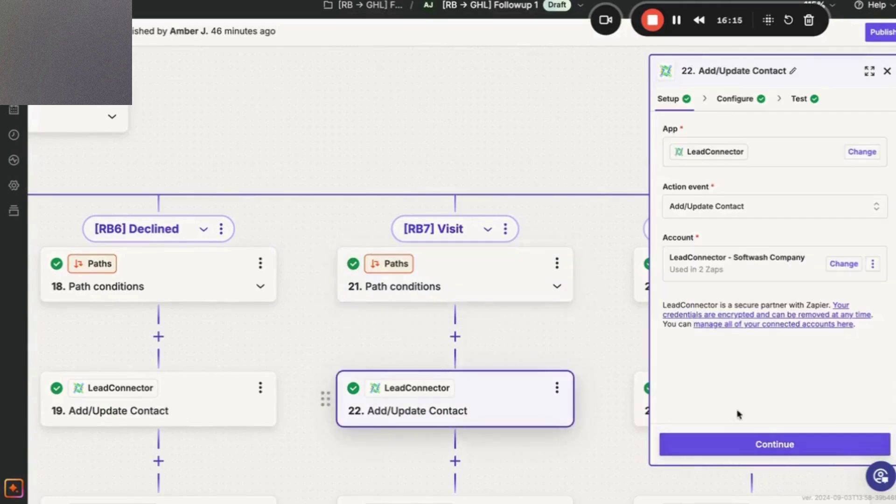
Map Company Bid Booking Date into step 22's Visit Date field.
{"action": "left_click", "coordinate": [766, 445]}
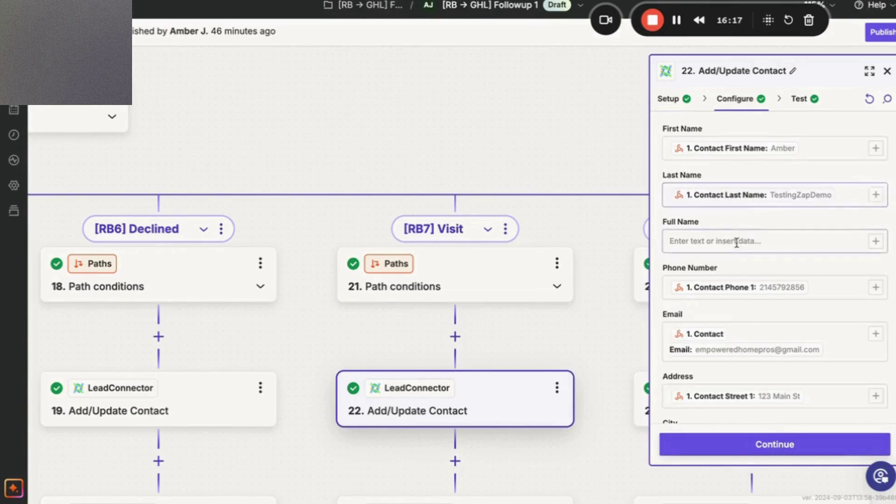
{"action": "scroll", "coordinate": [736, 242], "scroll_direction": "down", "scroll_amount": 10}
{"action": "scroll", "coordinate": [736, 242], "scroll_direction": "down", "scroll_amount": 3}
{"action": "left_click", "coordinate": [702, 214]}
{"action": "left_click", "coordinate": [875, 212]}
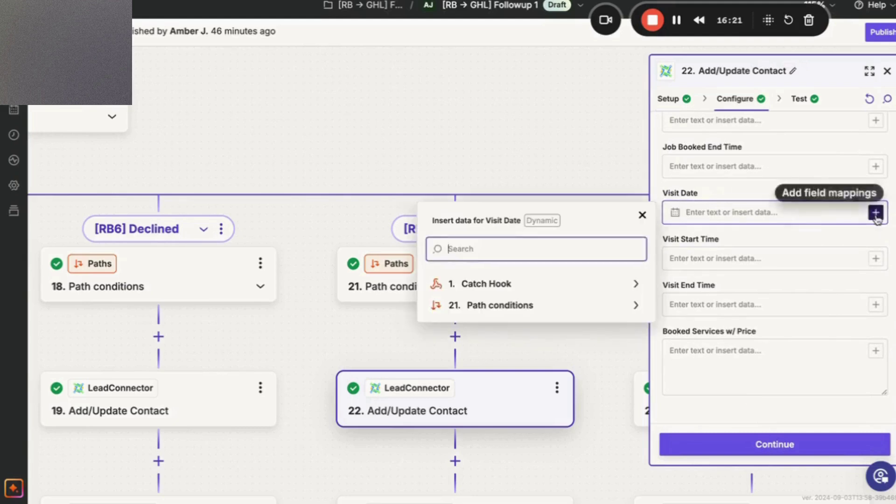
{"action": "left_click", "coordinate": [626, 288]}
{"action": "scroll", "coordinate": [558, 344], "scroll_direction": "down", "scroll_amount": 5}
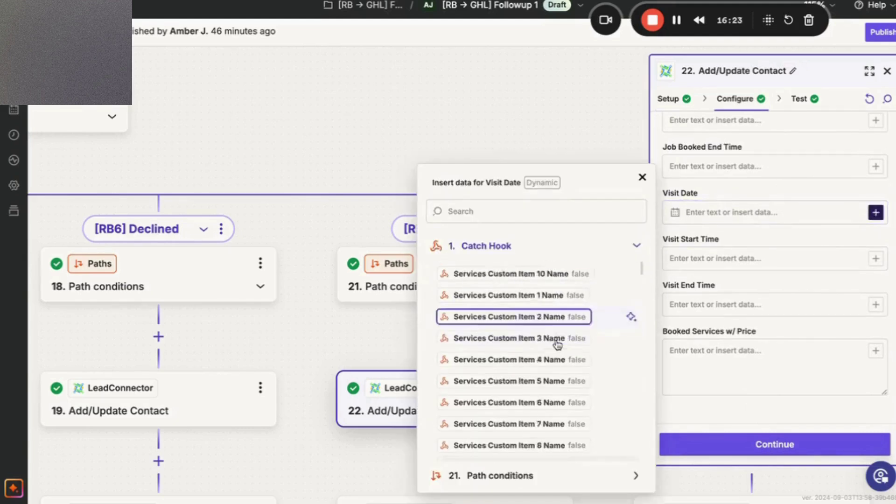
{"action": "scroll", "coordinate": [558, 344], "scroll_direction": "down", "scroll_amount": 8}
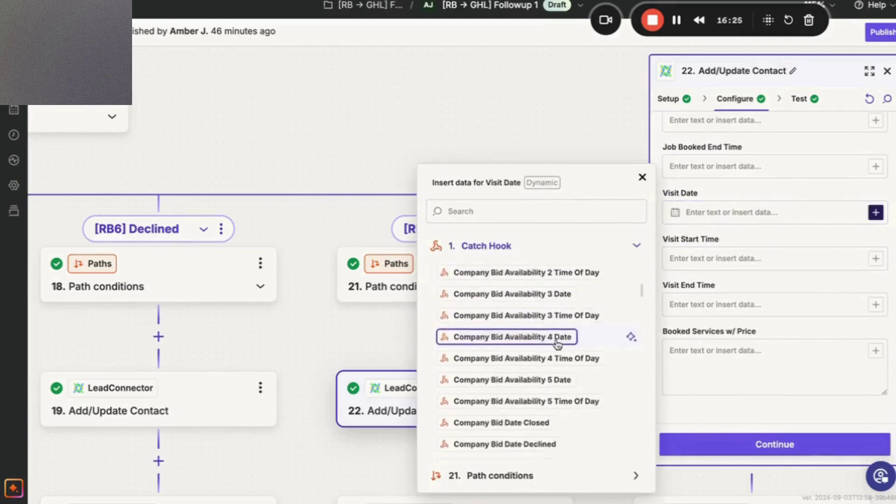
{"action": "scroll", "coordinate": [558, 344], "scroll_direction": "down", "scroll_amount": 6}
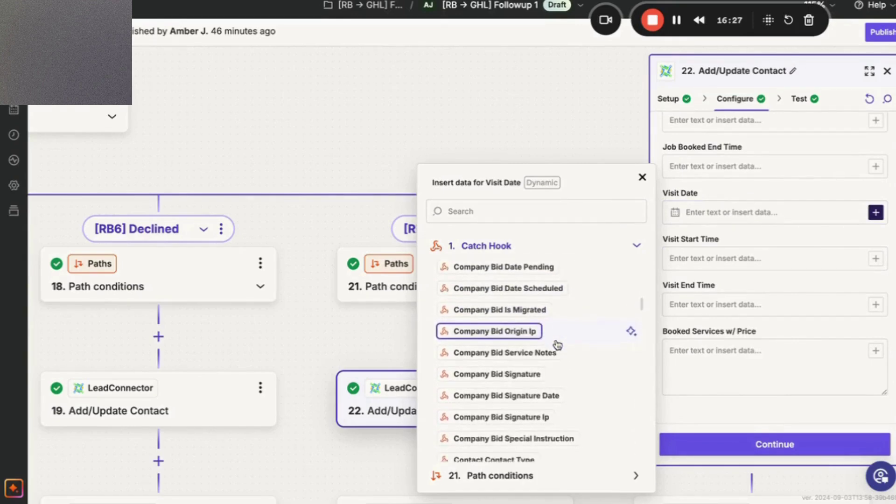
{"action": "scroll", "coordinate": [558, 344], "scroll_direction": "down", "scroll_amount": 8}
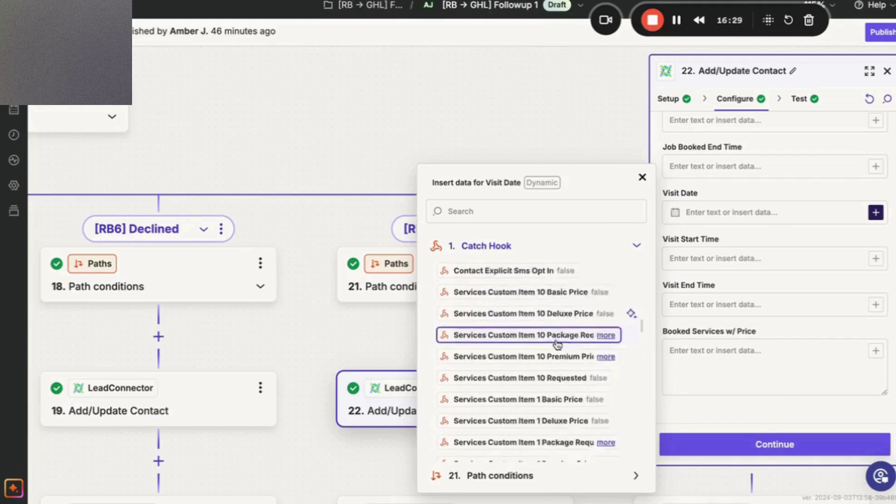
{"action": "scroll", "coordinate": [557, 344], "scroll_direction": "down", "scroll_amount": 6}
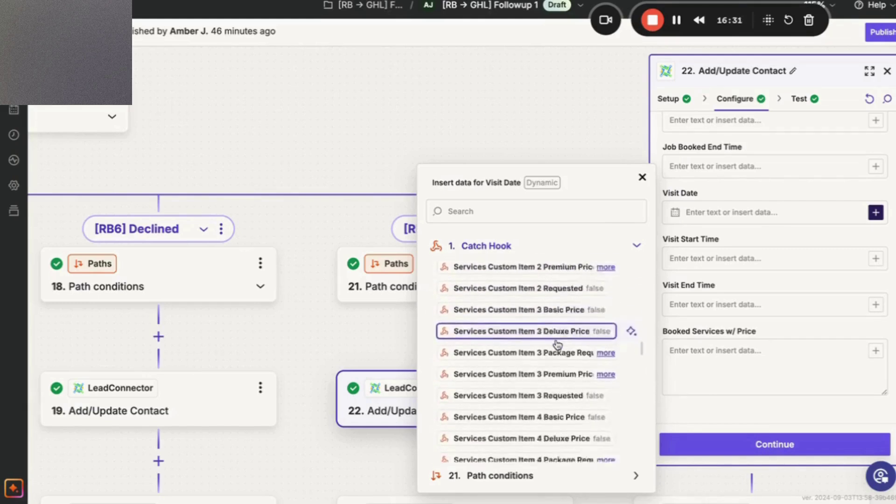
{"action": "scroll", "coordinate": [558, 344], "scroll_direction": "down", "scroll_amount": 6}
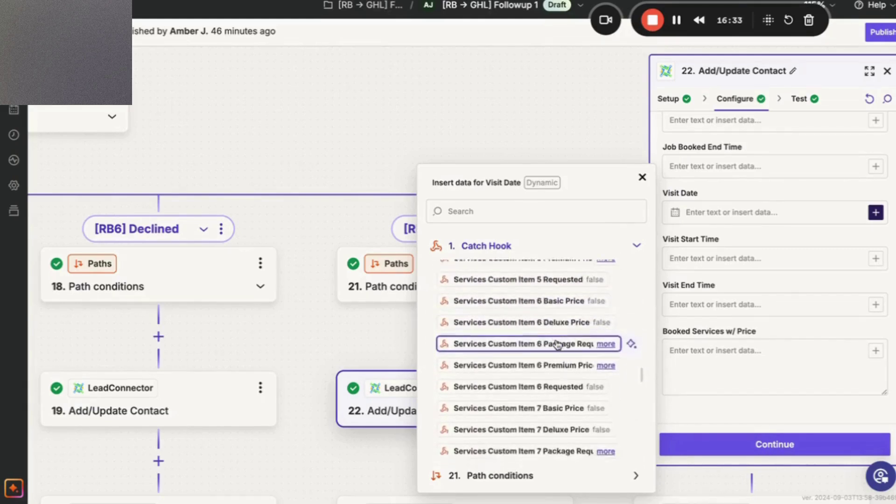
{"action": "left_click", "coordinate": [555, 214]}
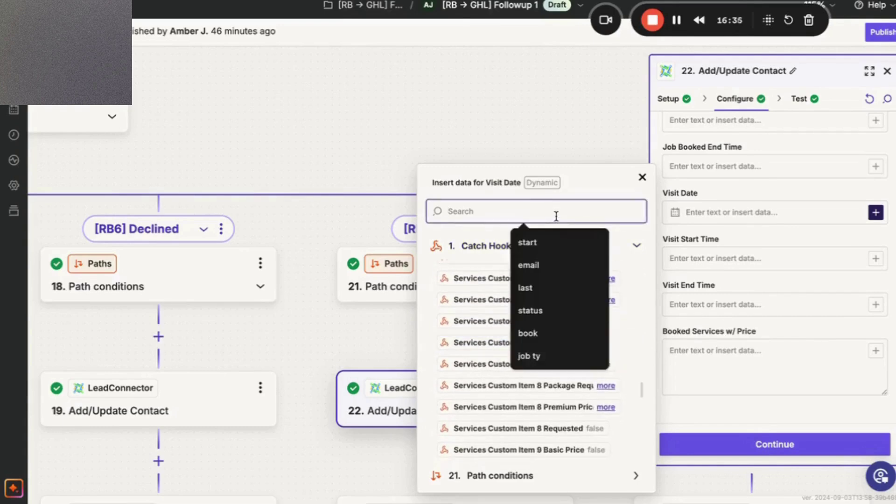
{"action": "type", "text": "bid book"}
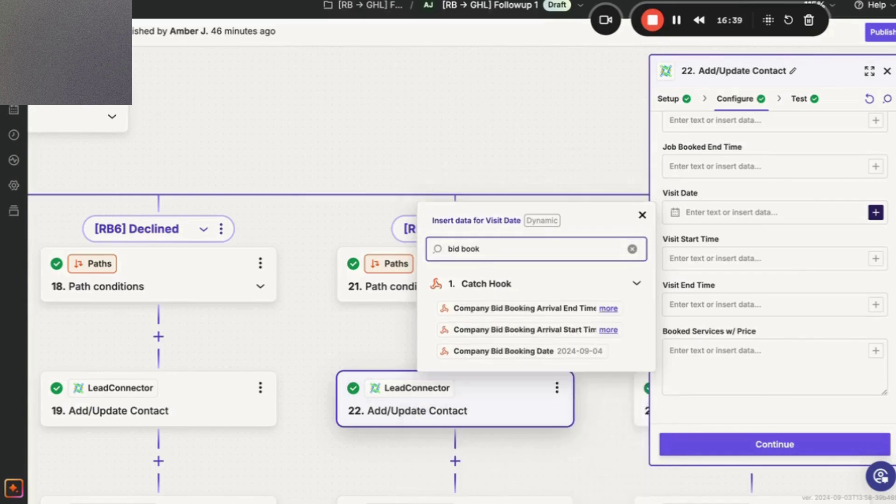
{"action": "left_click", "coordinate": [545, 351]}
Map the booking Arrival Start Time and Arrival End Time into Visit Start Time and Visit End Time.
{"action": "left_click", "coordinate": [738, 258]}
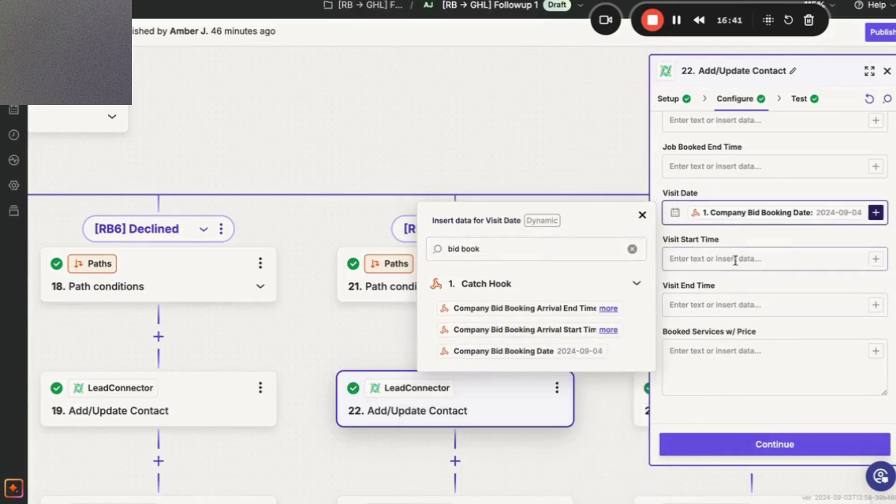
{"action": "left_click", "coordinate": [876, 259]}
{"action": "left_click", "coordinate": [554, 210]}
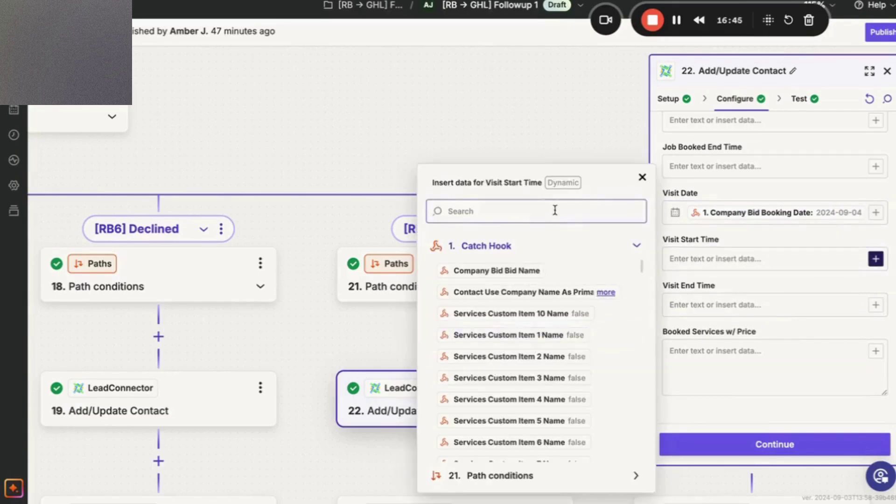
{"action": "type", "text": "bid book"}
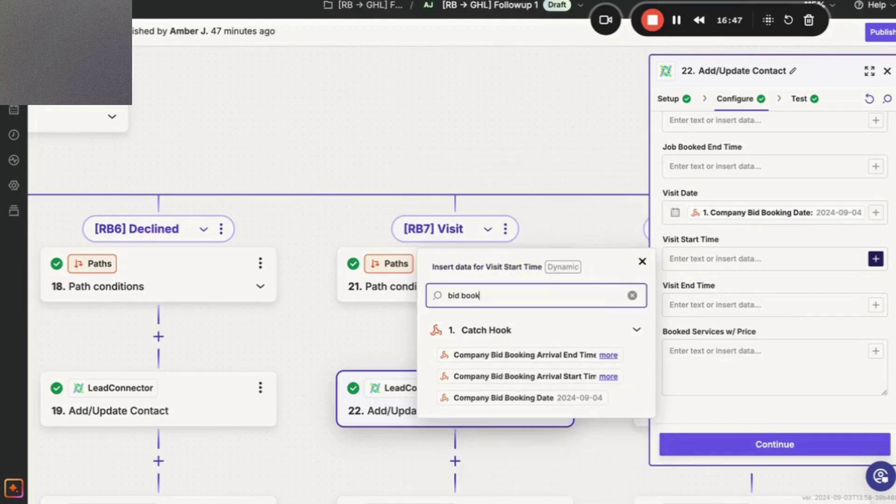
{"action": "left_click", "coordinate": [537, 376]}
{"action": "left_click", "coordinate": [714, 322]}
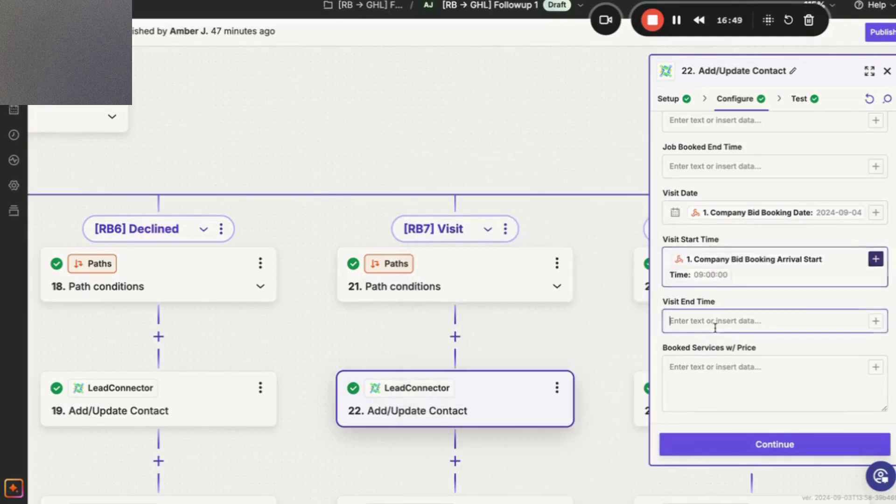
{"action": "left_click", "coordinate": [876, 320]}
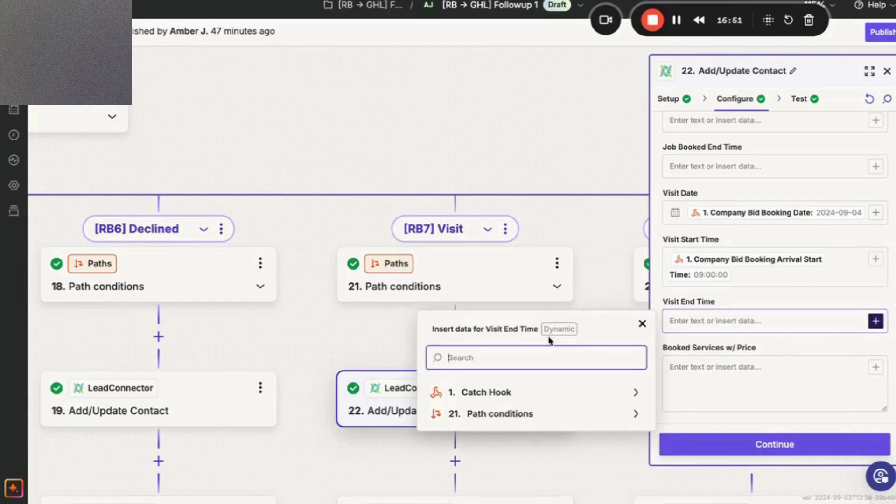
{"action": "left_click", "coordinate": [520, 446]}
{"action": "left_click", "coordinate": [542, 211]}
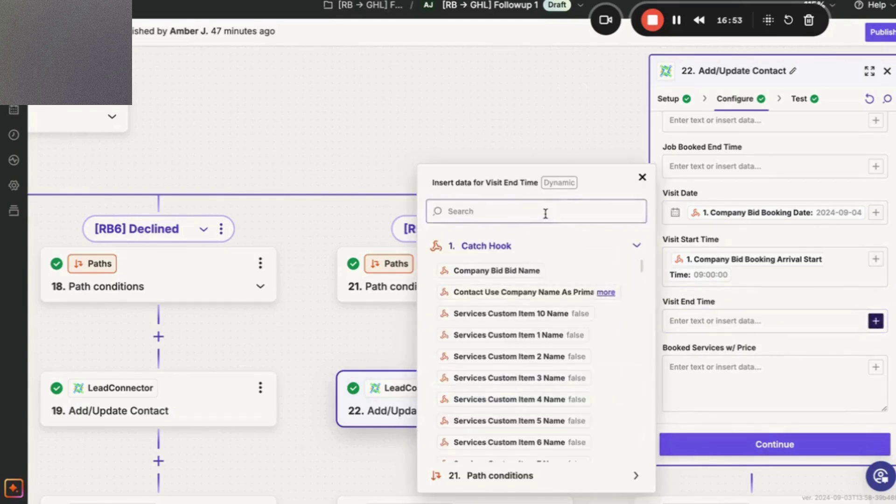
{"action": "type", "text": "bid book"}
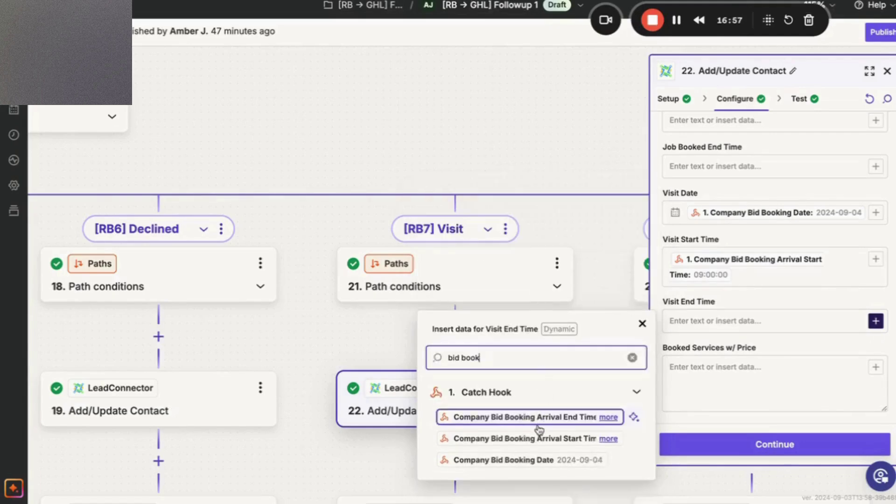
{"action": "left_click", "coordinate": [536, 419]}
Retest step 22 Add/Update Contact to resend the contact with the new date mappings.
{"action": "left_click", "coordinate": [735, 448]}
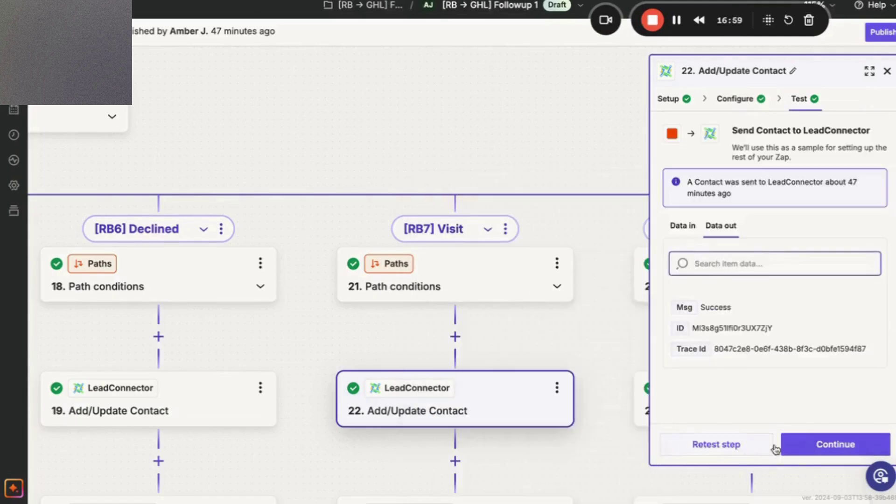
{"action": "left_click", "coordinate": [795, 445]}
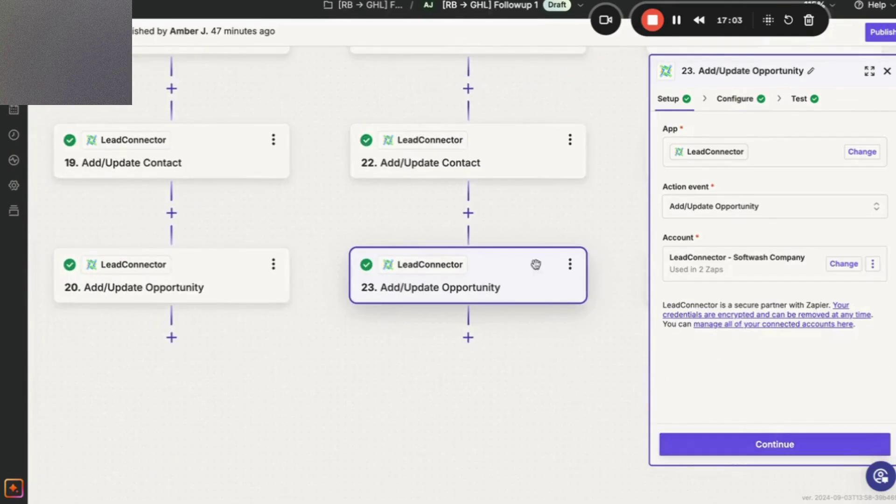
{"action": "left_click", "coordinate": [518, 159]}
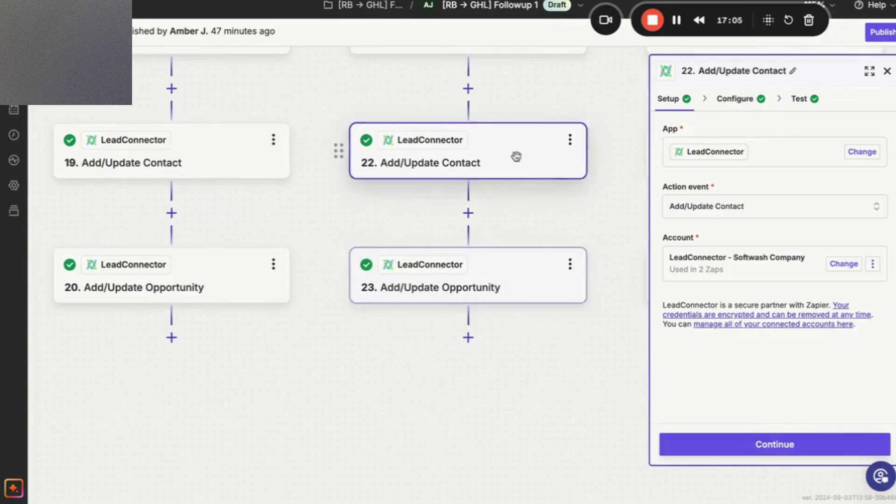
{"action": "left_click", "coordinate": [761, 445]}
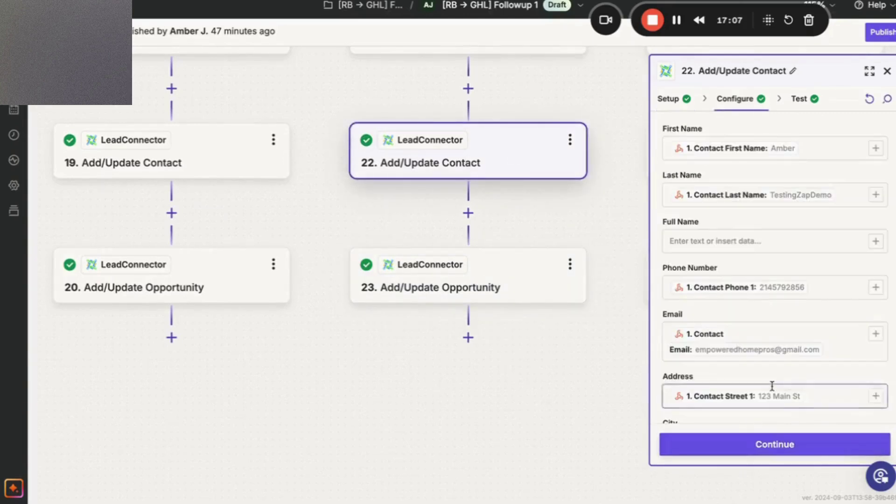
{"action": "scroll", "coordinate": [772, 386], "scroll_direction": "down", "scroll_amount": 10}
{"action": "left_click", "coordinate": [770, 444]}
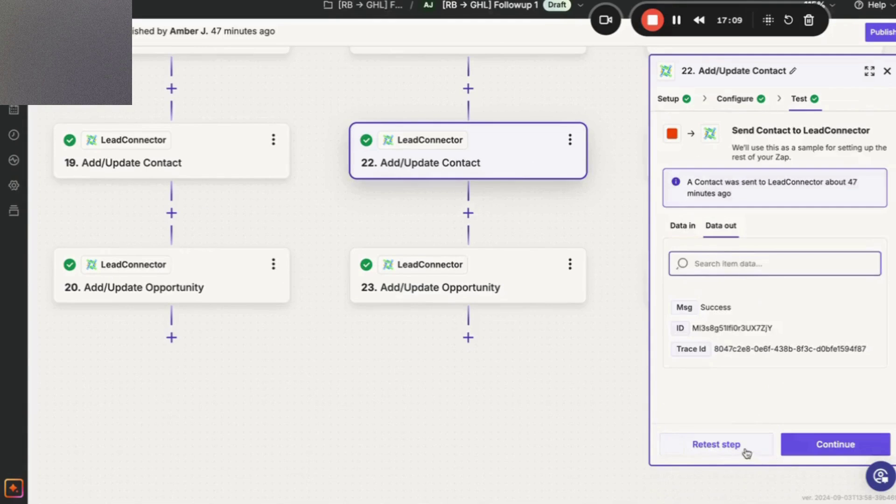
{"action": "left_click", "coordinate": [746, 455]}
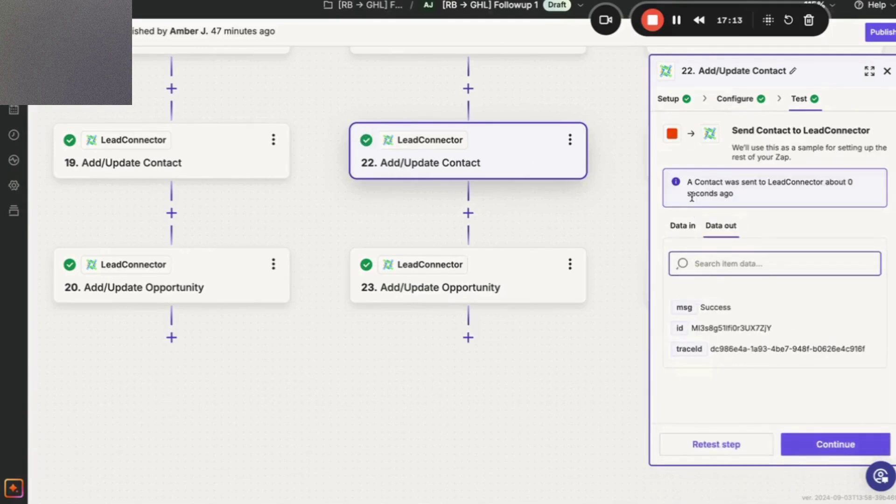
{"action": "key", "text": "ctrl+Tab"}
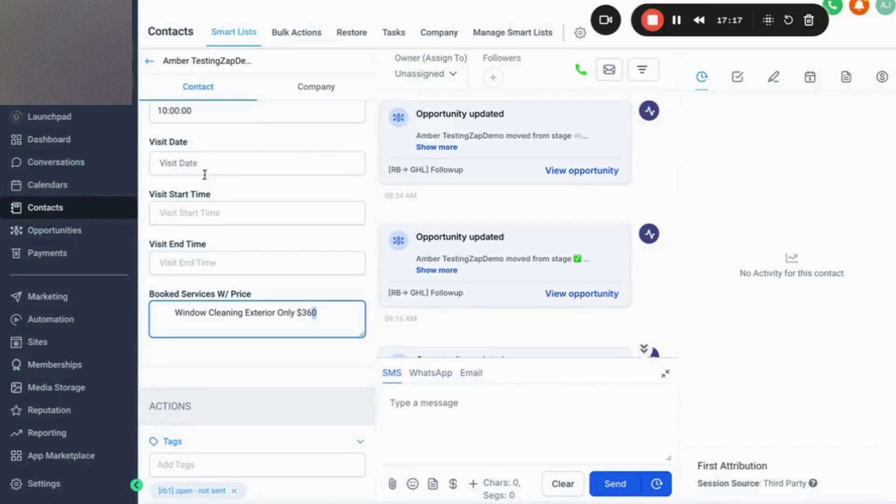
Reload the GoHighLevel test contact page and dismiss the opportunity edit dialog.
{"action": "left_click", "coordinate": [231, 144]}
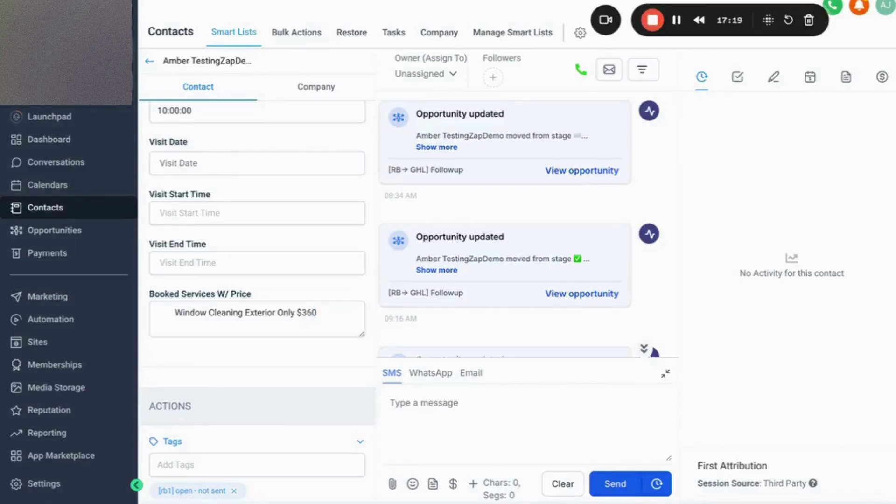
{"action": "key", "text": "F5"}
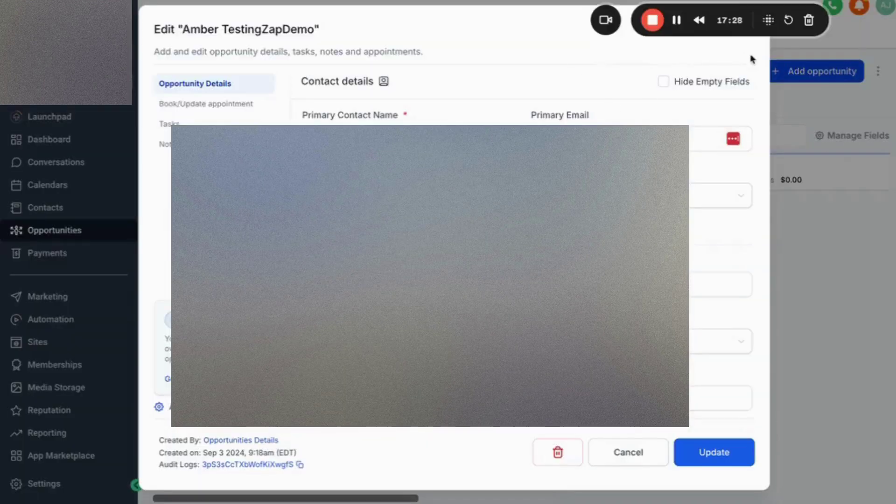
{"action": "left_click_drag", "start_coordinate": [716, 18], "coordinate": [798, 177]}
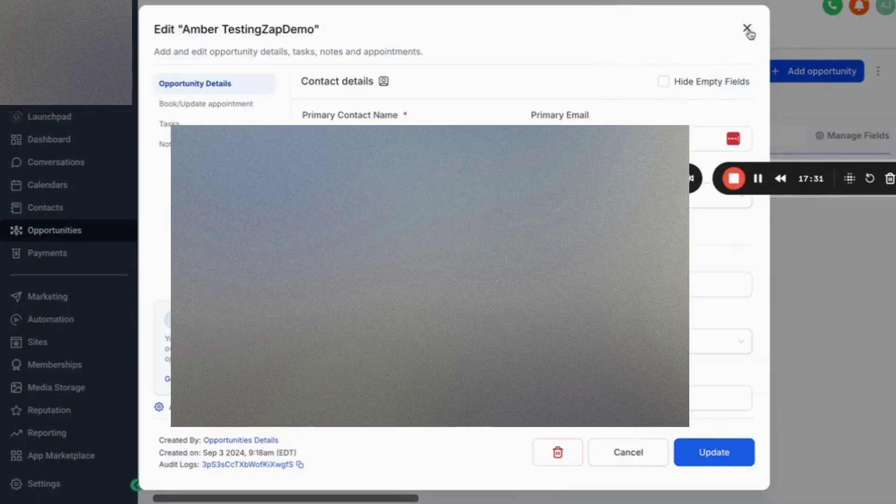
{"action": "left_click", "coordinate": [748, 28]}
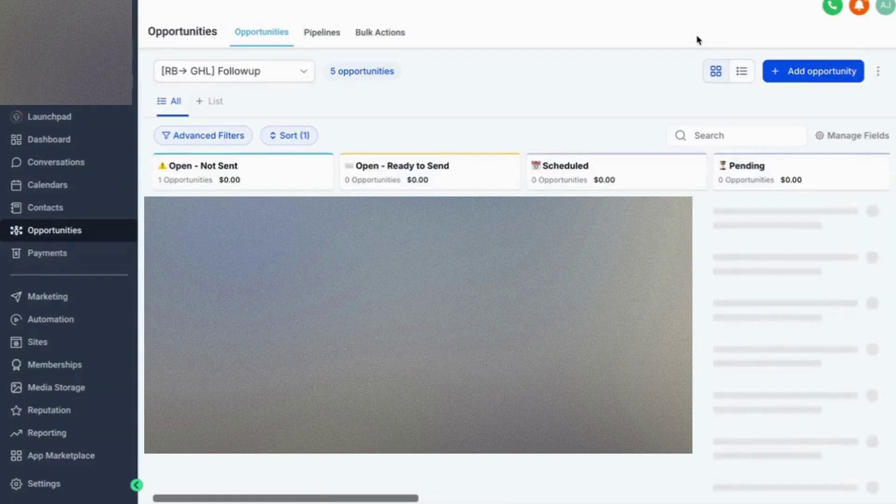
Check the contact's Visit-stage opportunity and its Visit Date Sep 4th 2024, 09:00–11:00 times.
{"action": "scroll", "coordinate": [697, 170], "scroll_direction": "right", "scroll_amount": 8}
{"action": "scroll", "coordinate": [696, 171], "scroll_direction": "right", "scroll_amount": 8}
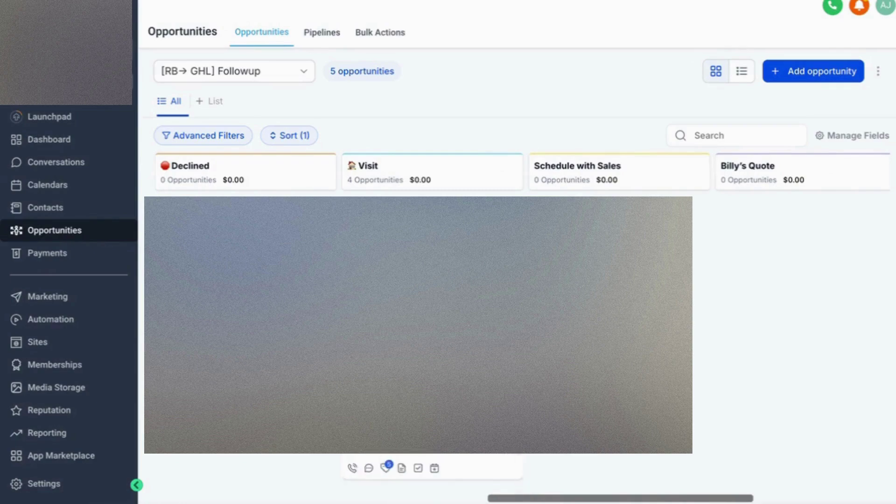
{"action": "left_click", "coordinate": [378, 455]}
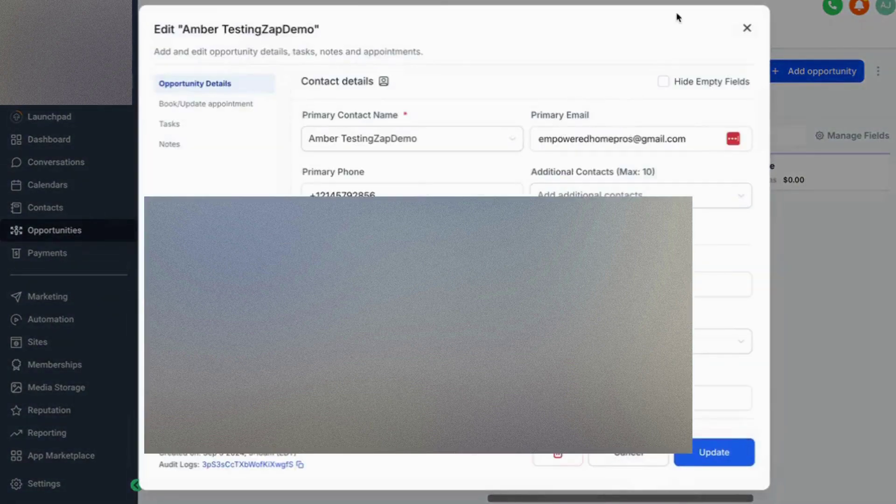
{"action": "left_click", "coordinate": [384, 82]}
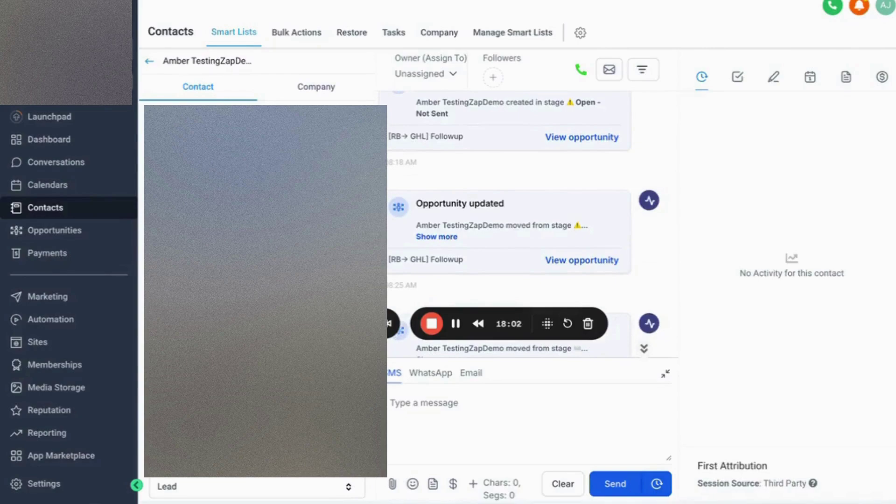
{"action": "scroll", "coordinate": [203, 290], "scroll_direction": "down", "scroll_amount": 1}
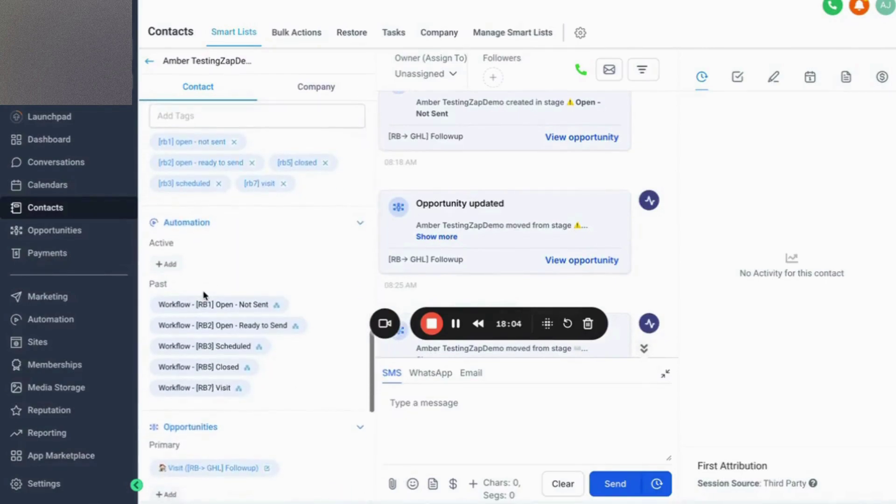
{"action": "scroll", "coordinate": [203, 290], "scroll_direction": "down", "scroll_amount": 6}
{"action": "scroll", "coordinate": [203, 290], "scroll_direction": "up", "scroll_amount": 12}
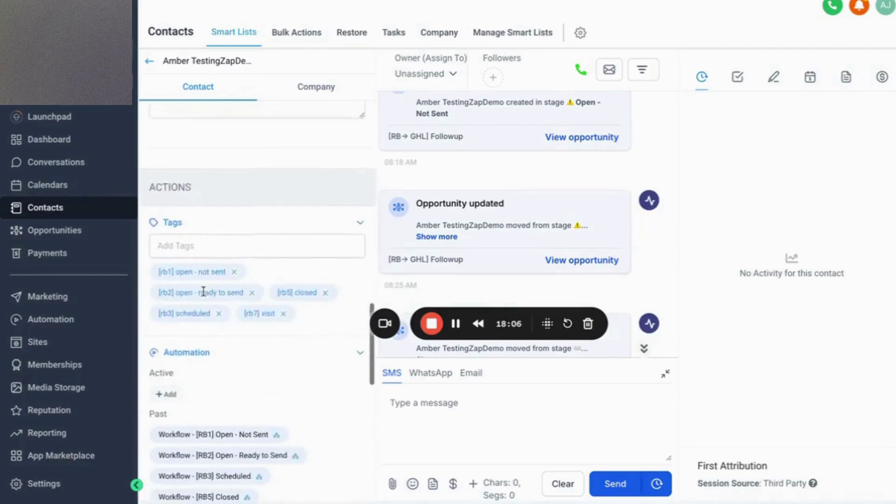
{"action": "scroll", "coordinate": [203, 291], "scroll_direction": "up", "scroll_amount": 3}
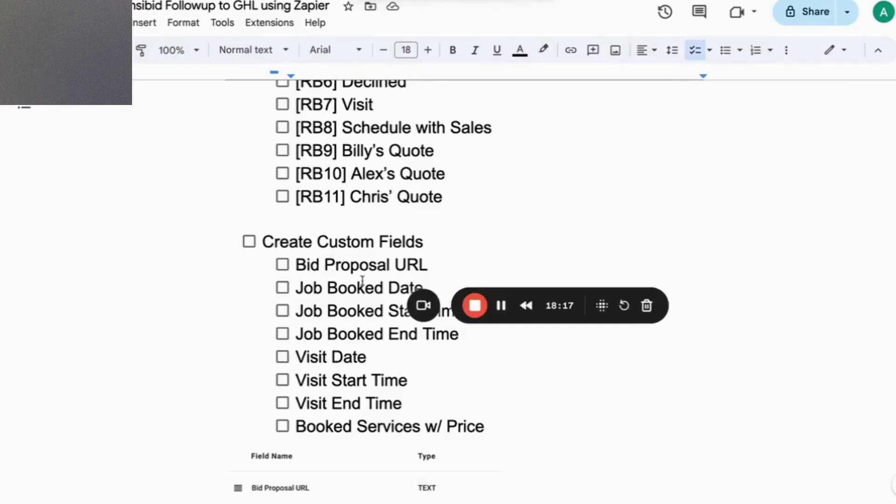
{"action": "scroll", "coordinate": [362, 282], "scroll_direction": "down", "scroll_amount": 8}
{"action": "scroll", "coordinate": [362, 281], "scroll_direction": "down", "scroll_amount": 6}
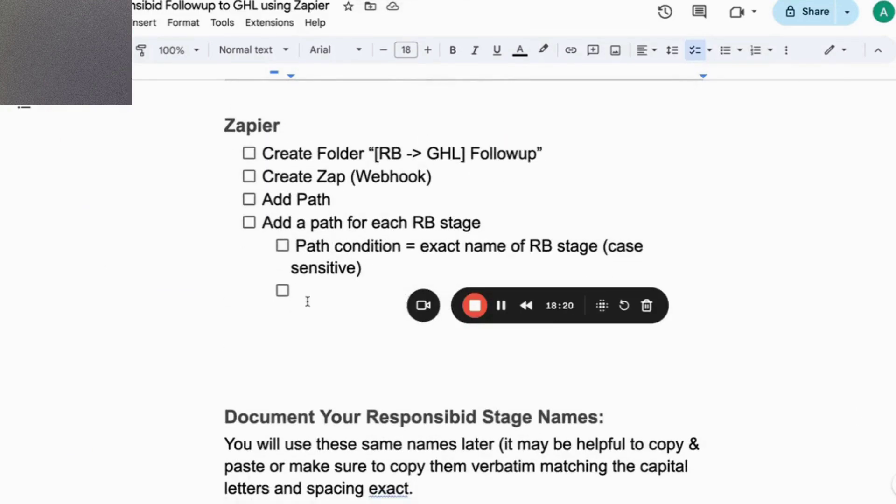
{"action": "scroll", "coordinate": [308, 302], "scroll_direction": "down", "scroll_amount": 4}
{"action": "scroll", "coordinate": [308, 302], "scroll_direction": "down", "scroll_amount": 6}
{"action": "scroll", "coordinate": [307, 301], "scroll_direction": "up", "scroll_amount": 10}
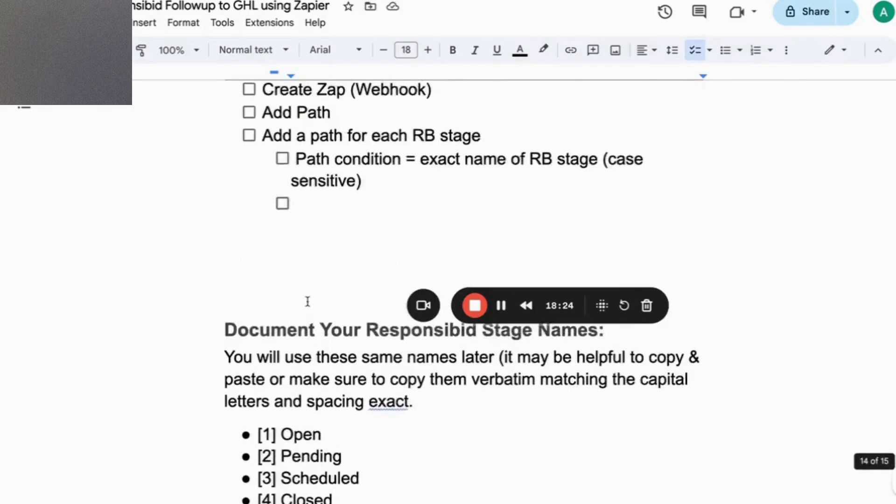
{"action": "scroll", "coordinate": [292, 441], "scroll_direction": "down", "scroll_amount": 7}
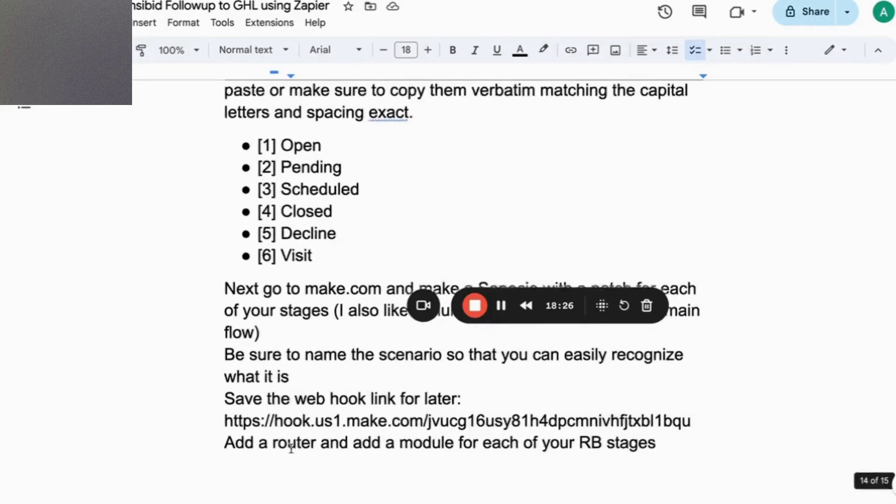
{"action": "scroll", "coordinate": [291, 441], "scroll_direction": "up", "scroll_amount": 17}
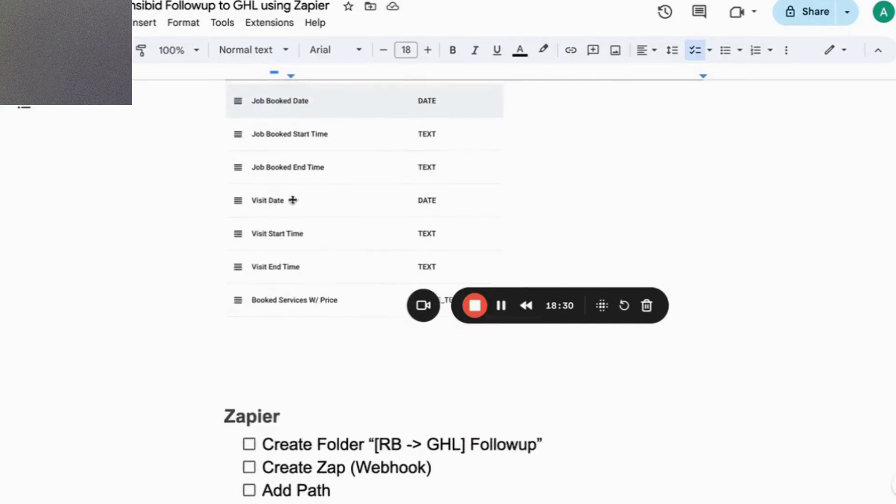
{"action": "scroll", "coordinate": [364, 216], "scroll_direction": "up", "scroll_amount": 5}
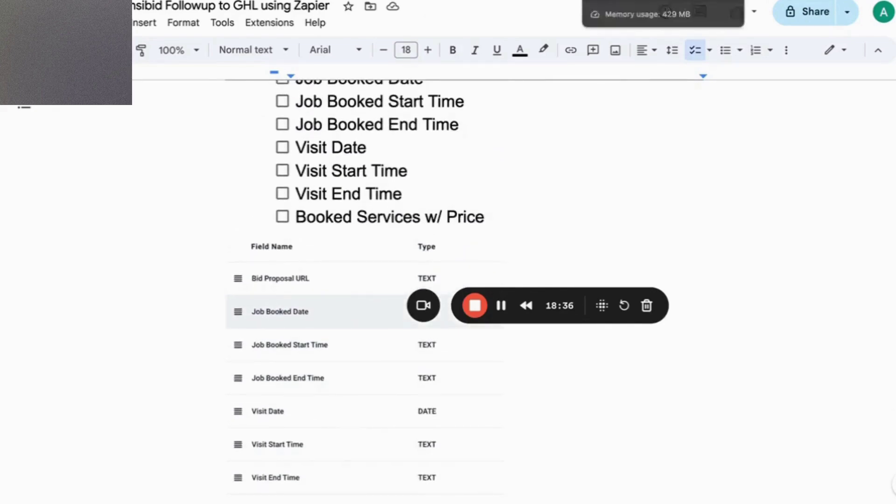
Return to GoHighLevel and bring up the Automation workflows list.
{"action": "left_click", "coordinate": [616, 1]}
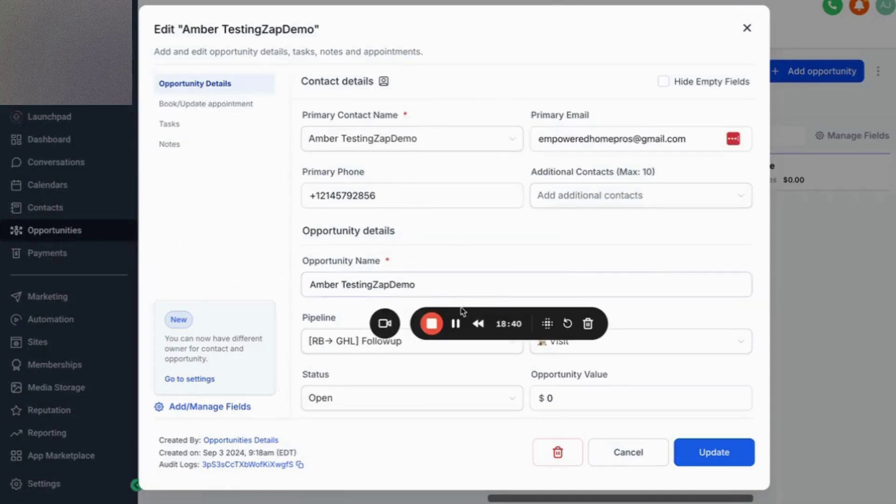
{"action": "left_click", "coordinate": [456, 323]}
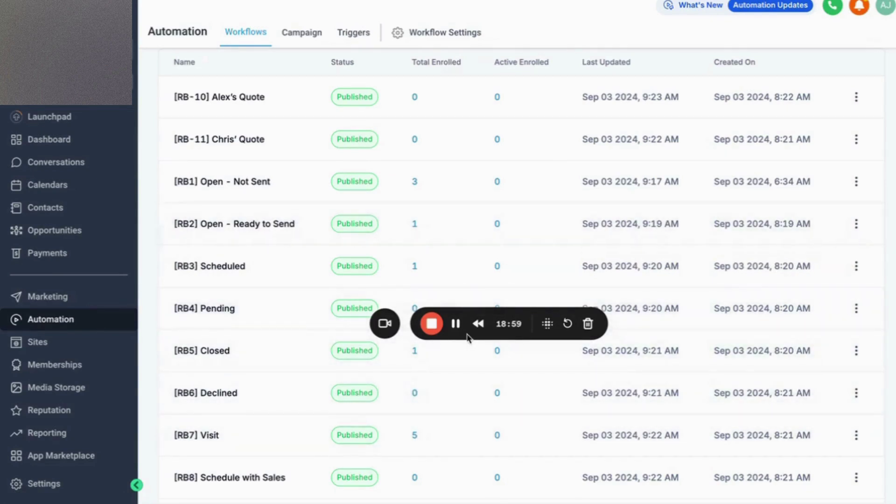
Switch the RB-10, RB-11 and [RB1] Open - Not Sent workflows to draft.
{"action": "left_click", "coordinate": [855, 96]}
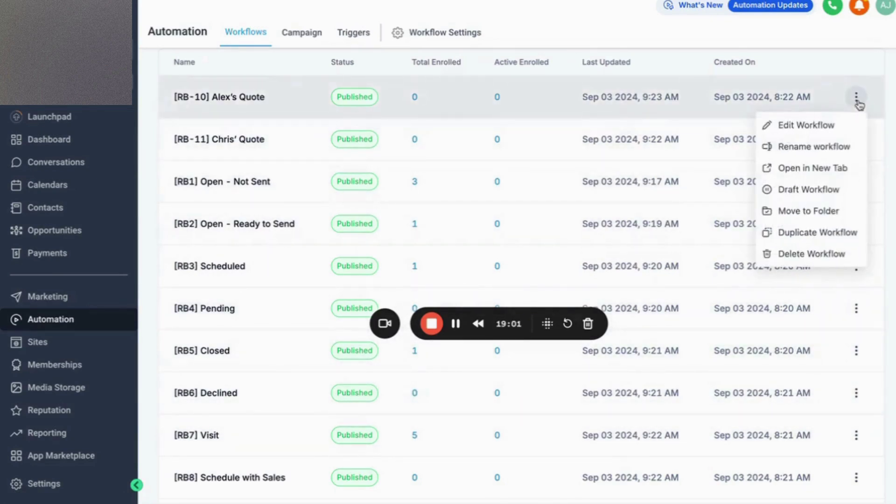
{"action": "left_click", "coordinate": [825, 190]}
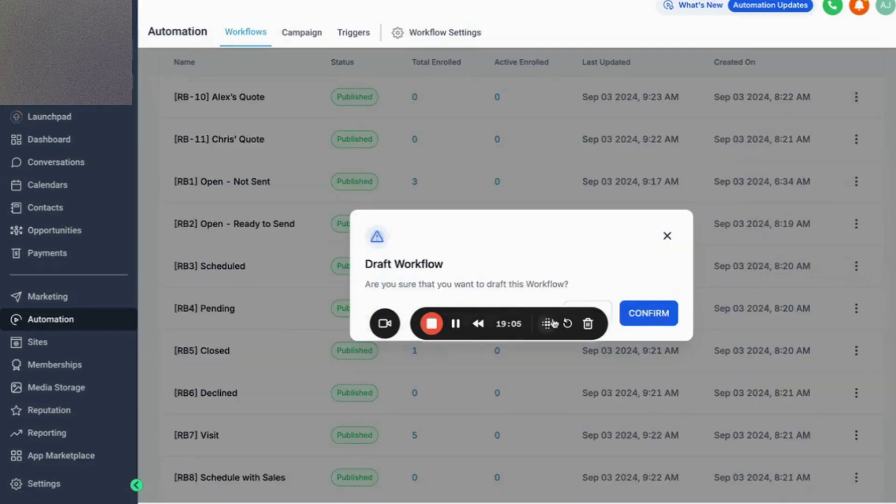
{"action": "left_click_drag", "start_coordinate": [547, 323], "coordinate": [545, 449]}
{"action": "left_click", "coordinate": [648, 313]}
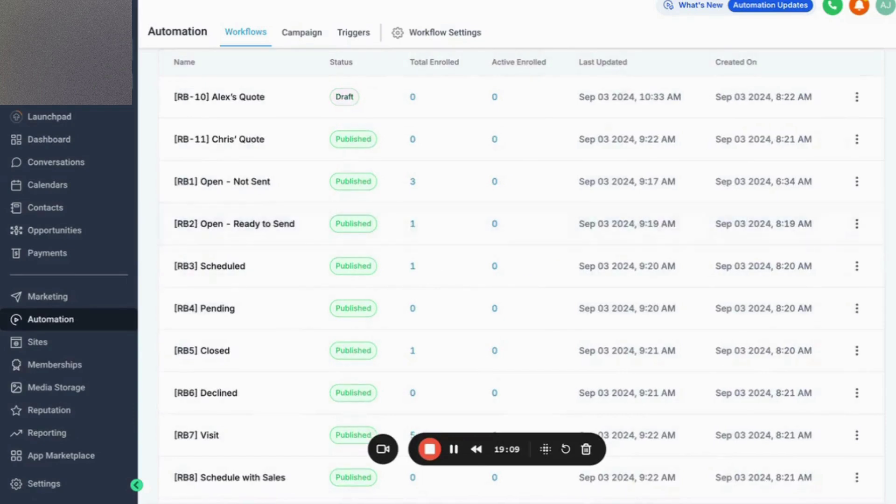
{"action": "left_click", "coordinate": [857, 139]}
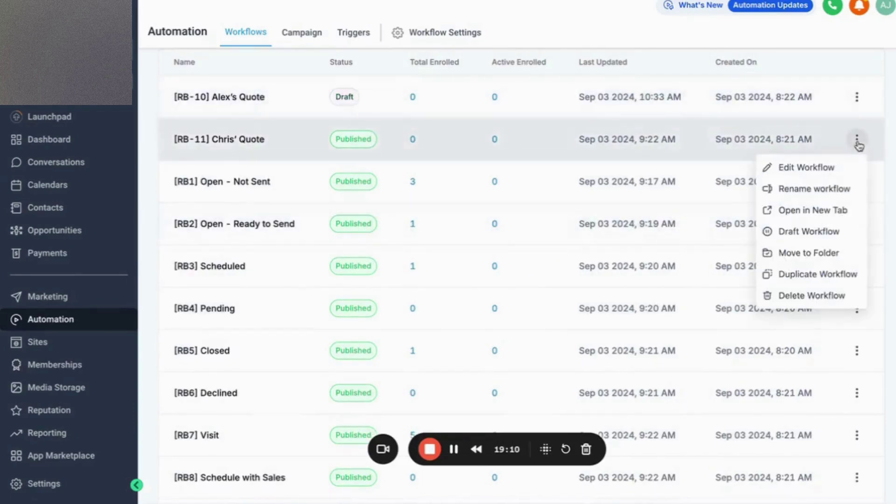
{"action": "left_click", "coordinate": [821, 233]}
{"action": "left_click", "coordinate": [660, 316]}
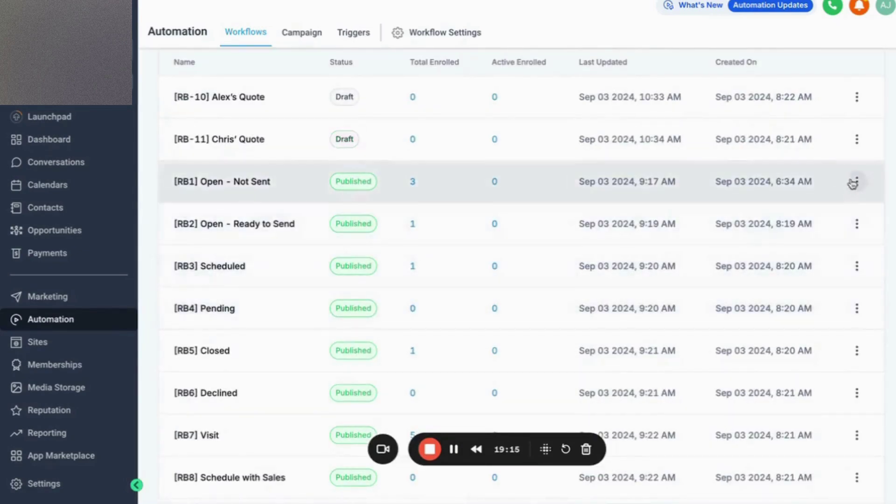
{"action": "left_click", "coordinate": [857, 182]}
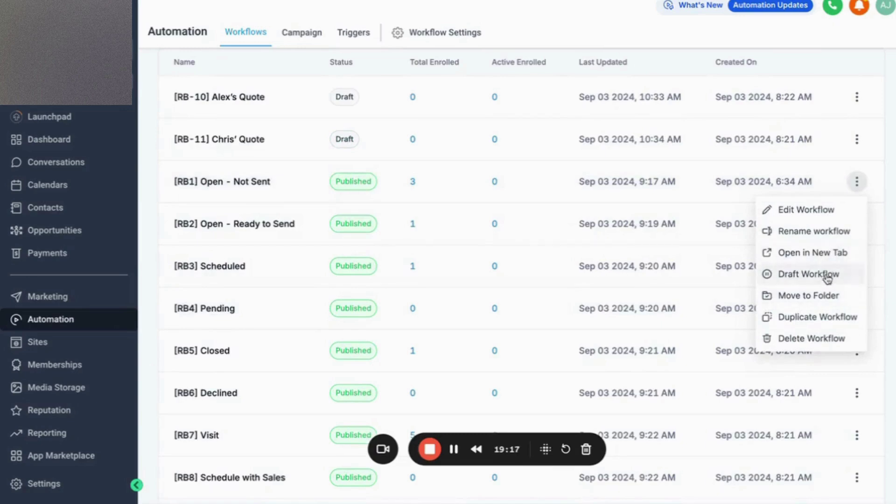
{"action": "left_click", "coordinate": [809, 274]}
{"action": "left_click", "coordinate": [627, 320]}
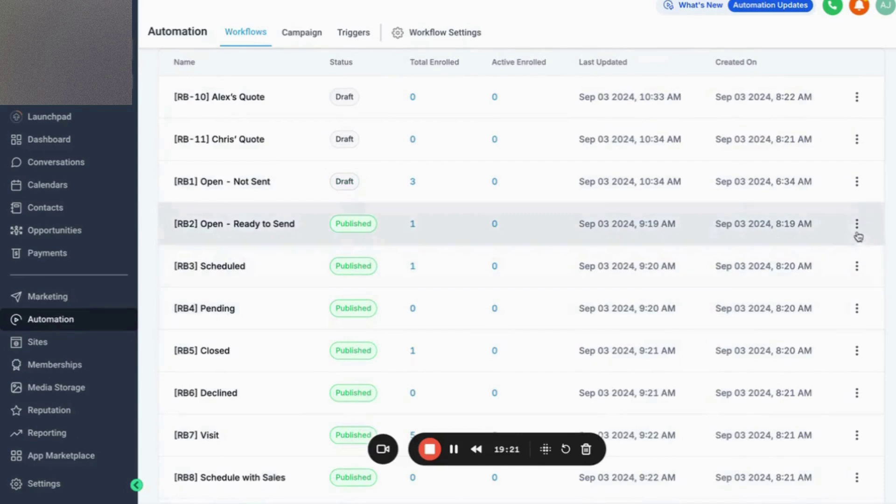
Switch the [RB2] Open - Ready to Send and [RB3] Scheduled workflows to draft.
{"action": "left_click", "coordinate": [857, 224]}
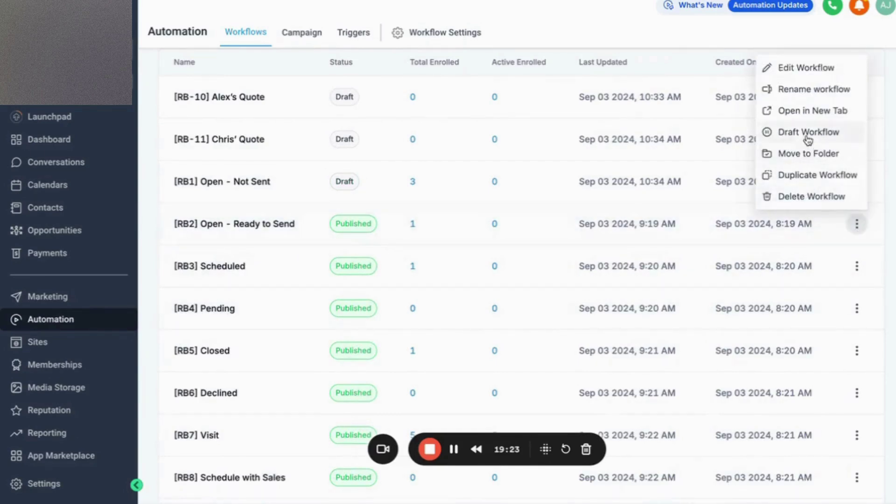
{"action": "left_click", "coordinate": [807, 135]}
{"action": "left_click", "coordinate": [656, 311]}
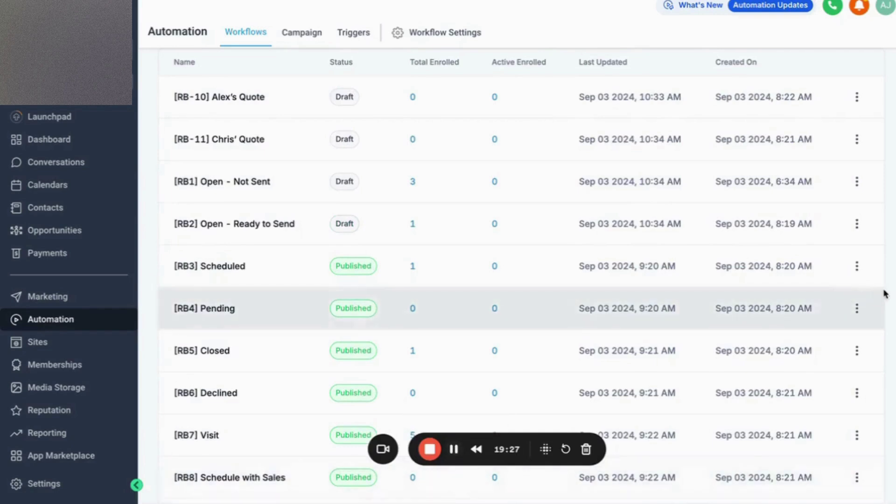
{"action": "left_click", "coordinate": [857, 266]}
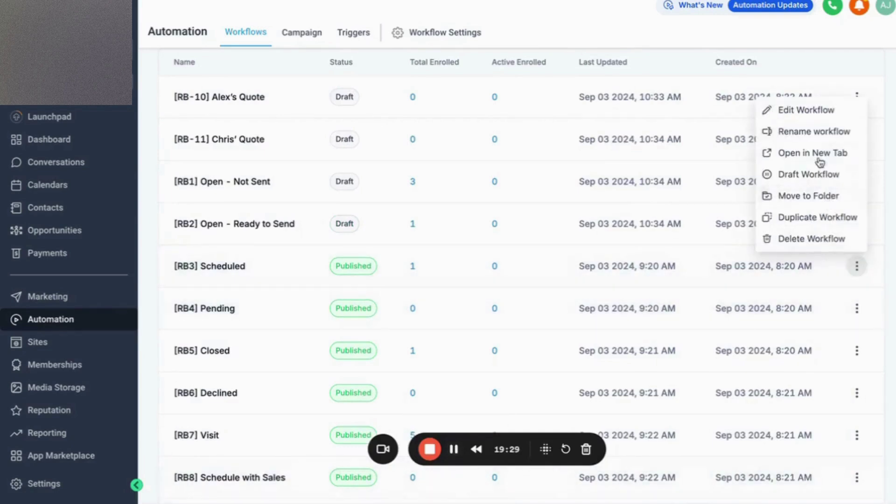
{"action": "left_click", "coordinate": [812, 180]}
{"action": "left_click", "coordinate": [650, 317]}
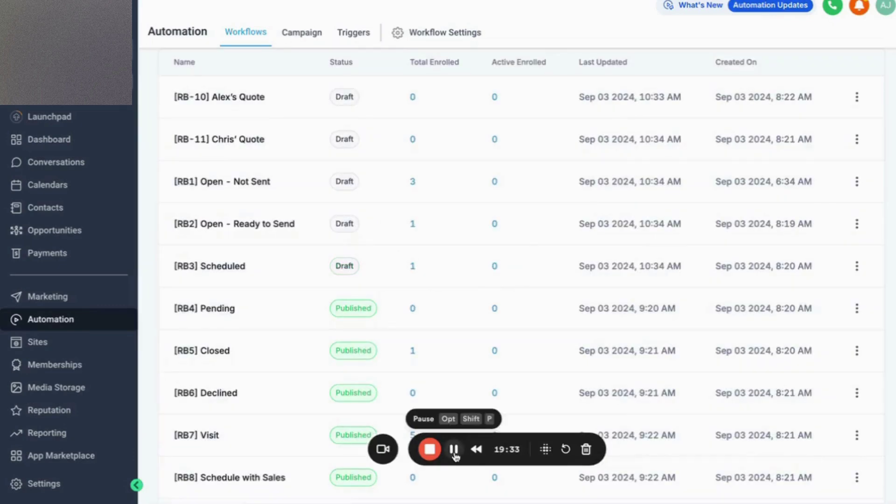
Open the [RB2] Open - Ready to Send workflow's Enrollment History.
{"action": "left_click", "coordinate": [454, 449]}
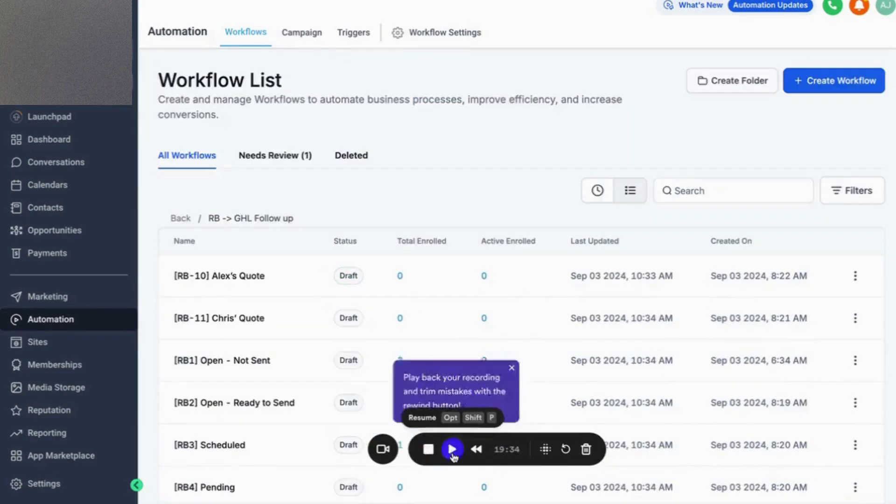
{"action": "left_click", "coordinate": [451, 448]}
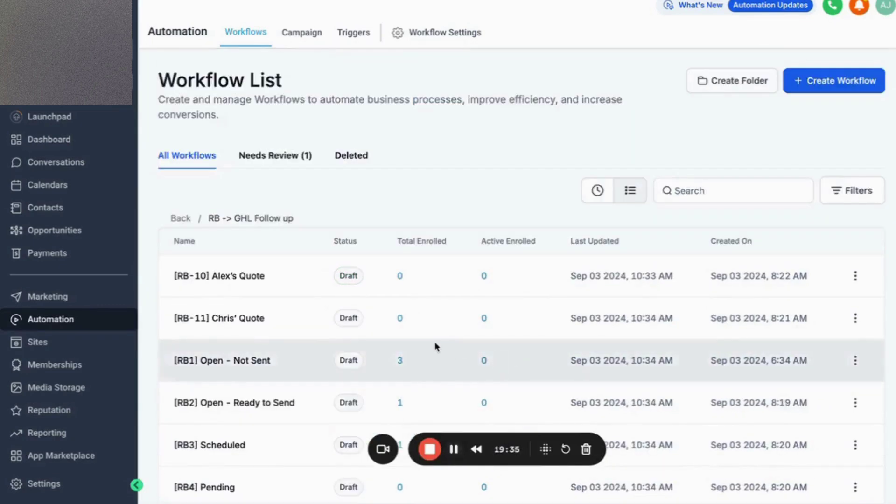
{"action": "scroll", "coordinate": [435, 345], "scroll_direction": "down", "scroll_amount": 5}
{"action": "scroll", "coordinate": [435, 346], "scroll_direction": "up", "scroll_amount": 3}
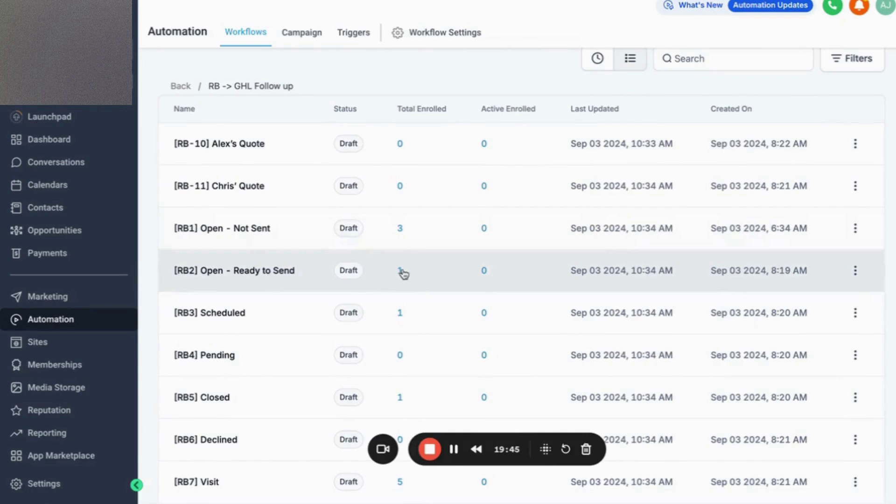
{"action": "left_click", "coordinate": [254, 273]}
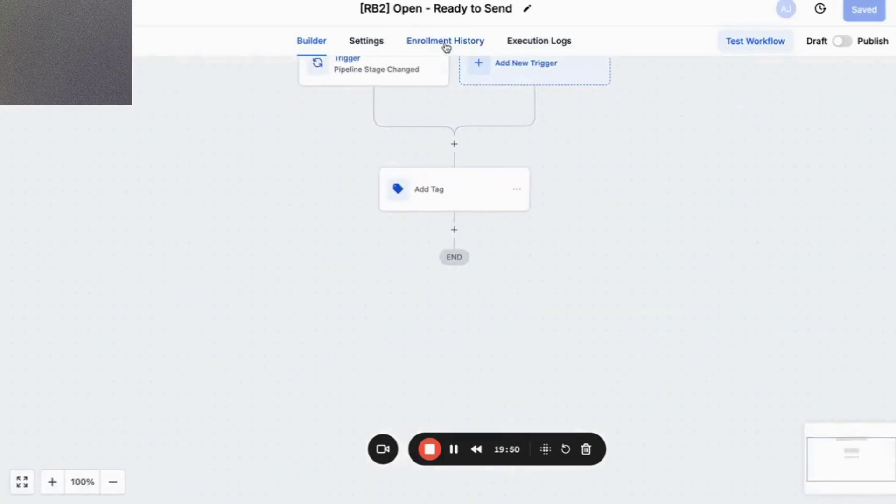
{"action": "left_click", "coordinate": [446, 45]}
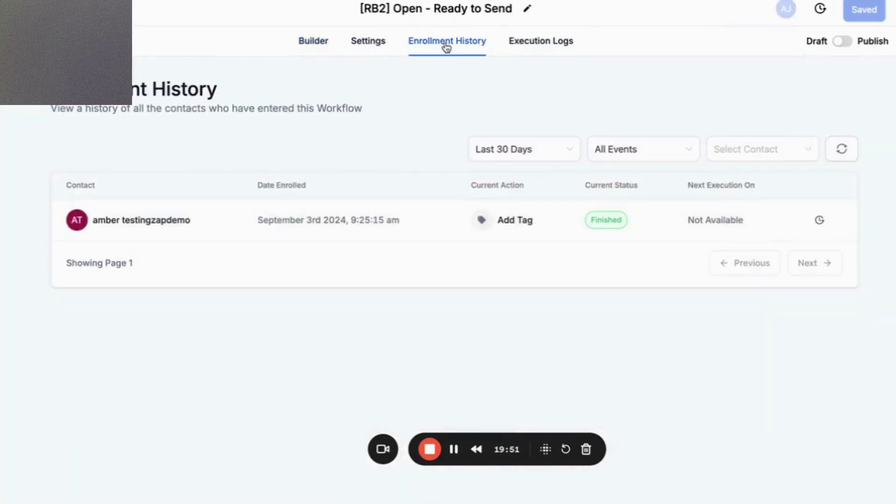
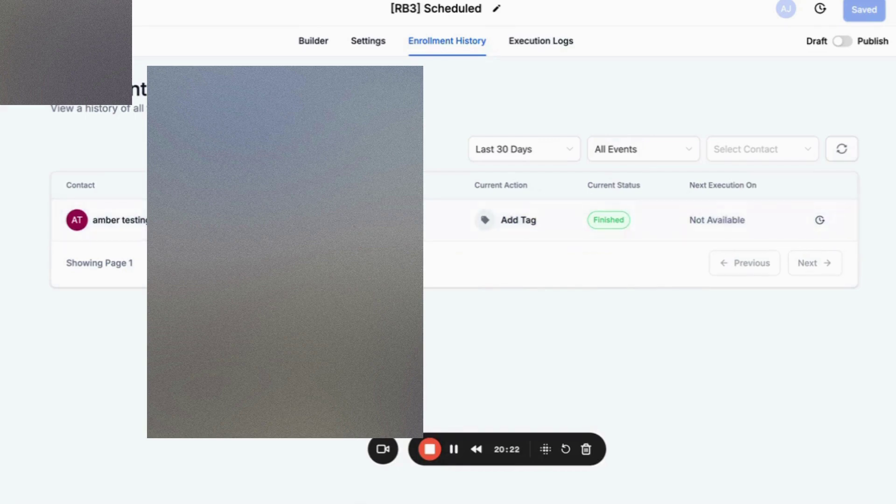
Return to the Workflows list, open [RB1] Open - Not Sent, then switch to the ResponsiBid customer profile.
{"action": "left_click", "coordinate": [51, 9]}
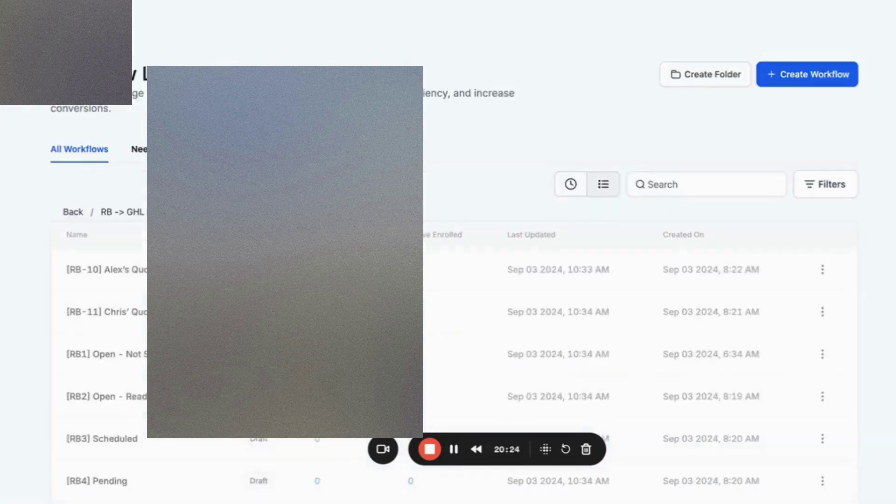
{"action": "scroll", "coordinate": [431, 257], "scroll_direction": "down", "scroll_amount": 3}
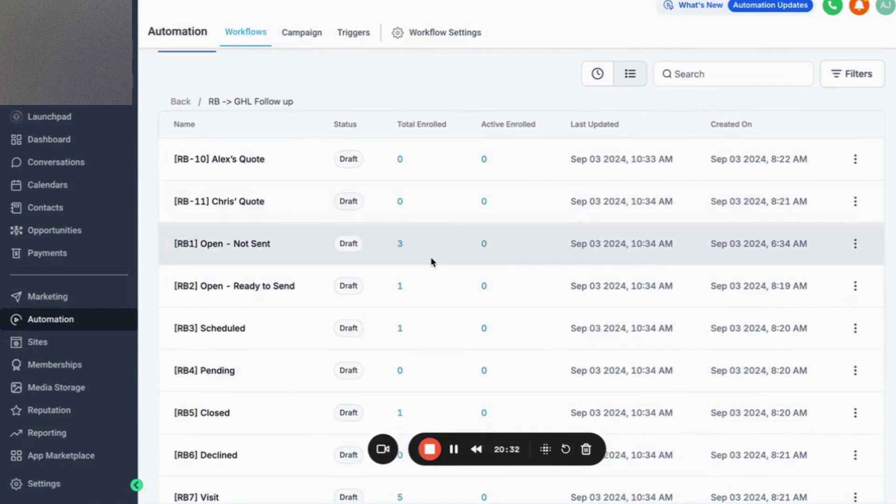
{"action": "left_click", "coordinate": [248, 245]}
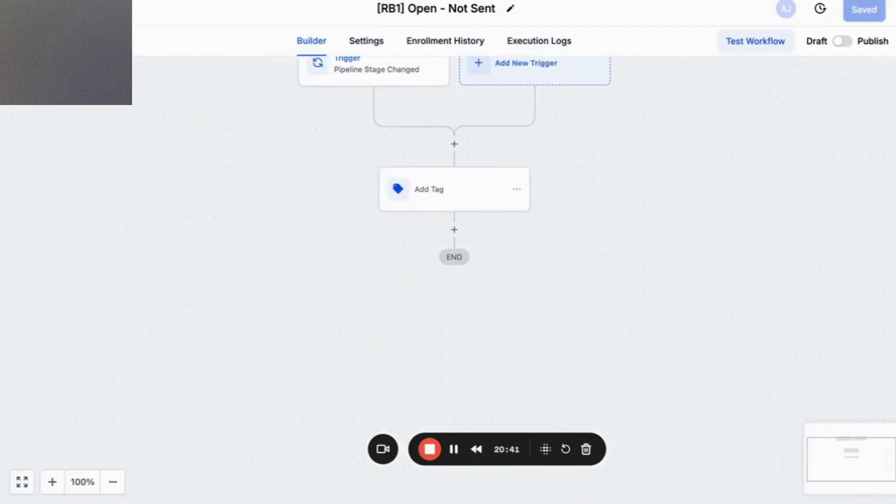
{"action": "left_click", "coordinate": [280, 1]}
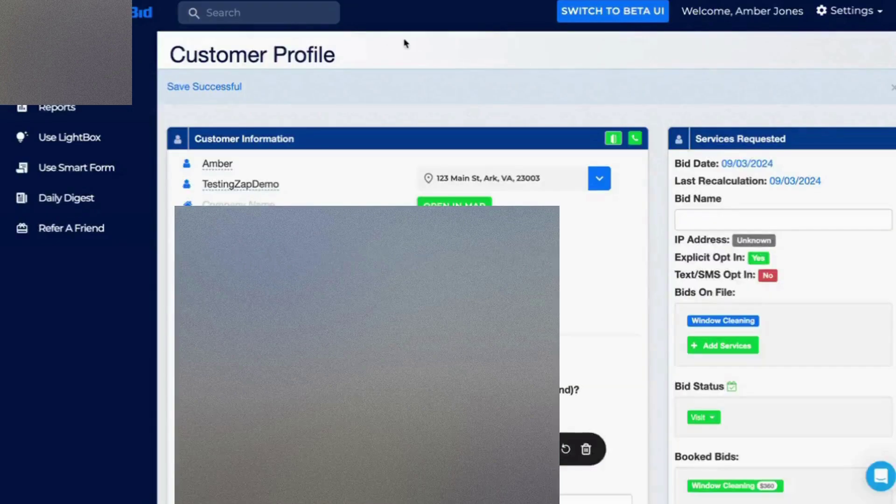
Open ResponsiBid's Follow Up Builder from the Settings menu.
{"action": "left_click", "coordinate": [829, 13]}
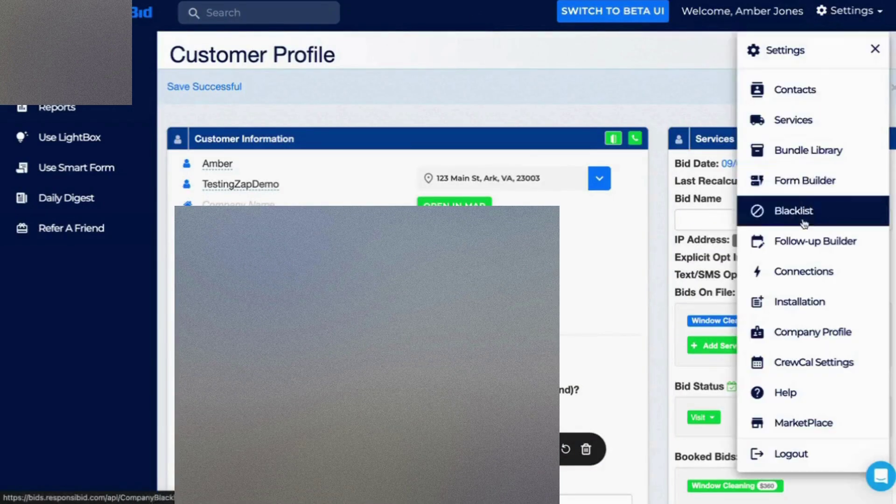
{"action": "left_click", "coordinate": [801, 240]}
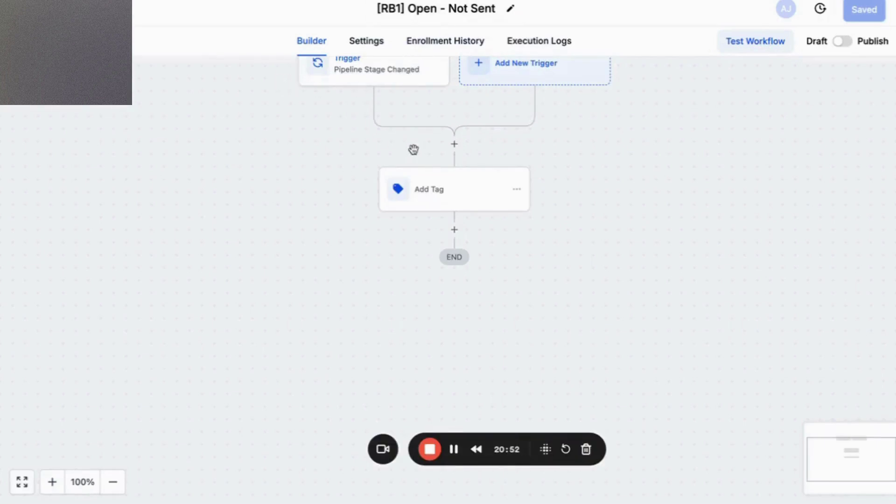
{"action": "key", "text": "ctrl+Tab"}
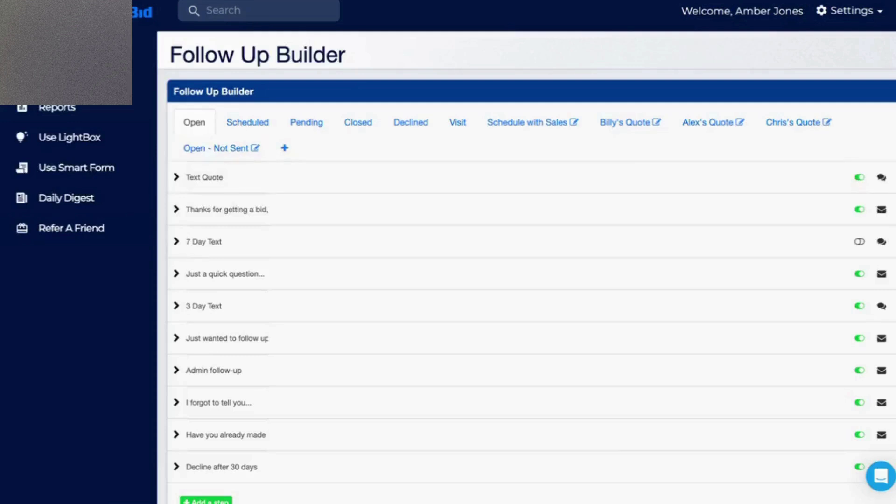
Expand and read the Open stage's Text Quote SMS step, then collapse it.
{"action": "left_click", "coordinate": [176, 176]}
{"action": "scroll", "coordinate": [350, 242], "scroll_direction": "down", "scroll_amount": 4}
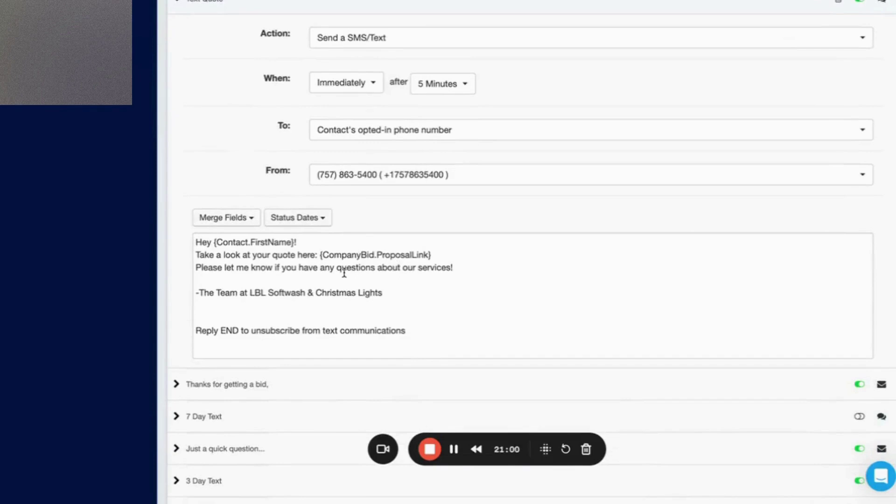
{"action": "scroll", "coordinate": [333, 248], "scroll_direction": "up", "scroll_amount": 1}
{"action": "scroll", "coordinate": [334, 247], "scroll_direction": "up", "scroll_amount": 4}
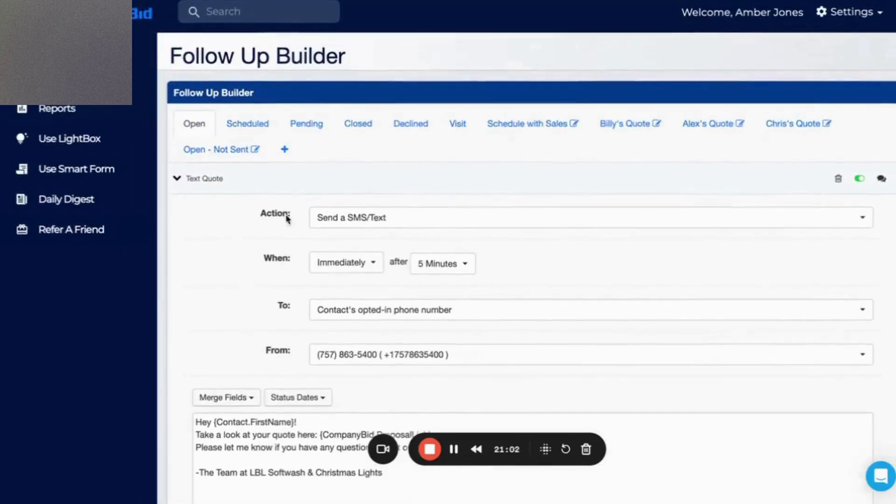
{"action": "left_click", "coordinate": [177, 177]}
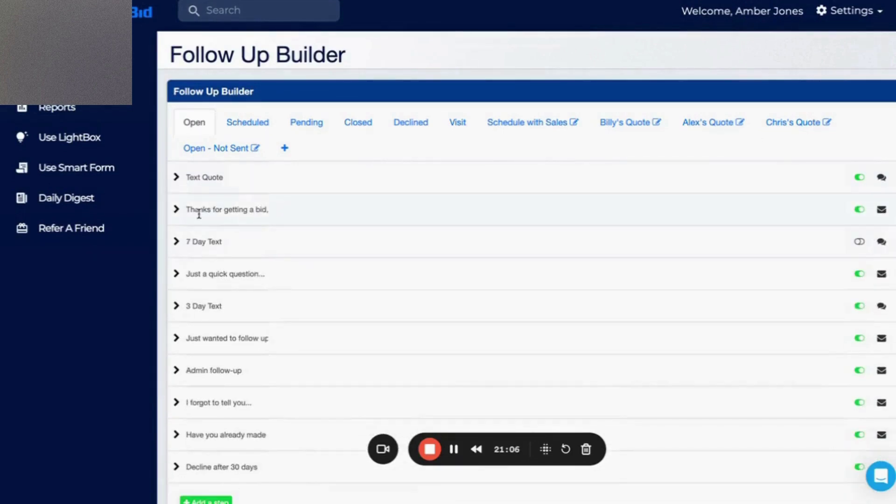
Review the 'Thanks for getting a bid' email step sent after 15 minutes, then collapse it.
{"action": "left_click", "coordinate": [171, 214]}
{"action": "scroll", "coordinate": [296, 320], "scroll_direction": "down", "scroll_amount": 5}
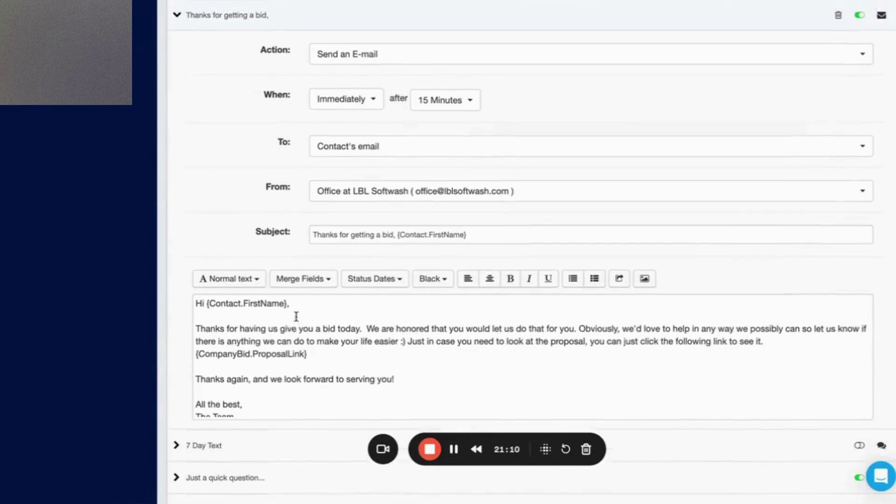
{"action": "scroll", "coordinate": [296, 317], "scroll_direction": "up", "scroll_amount": 4}
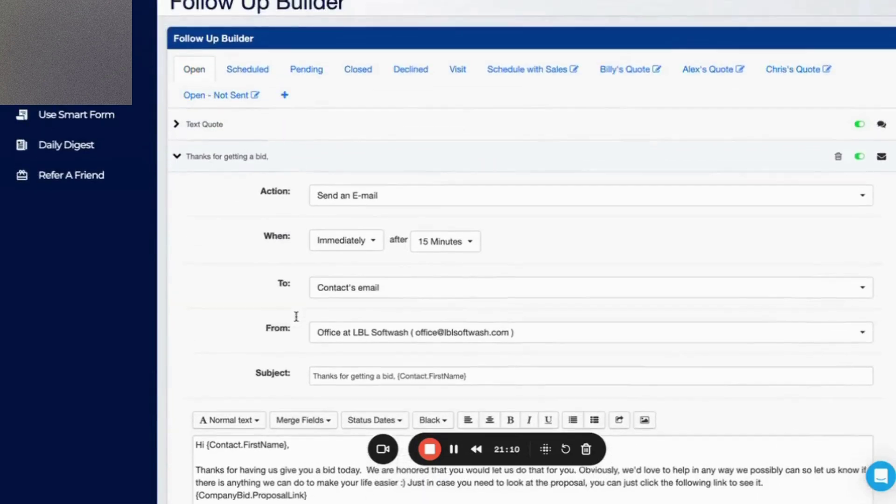
{"action": "left_click", "coordinate": [179, 156]}
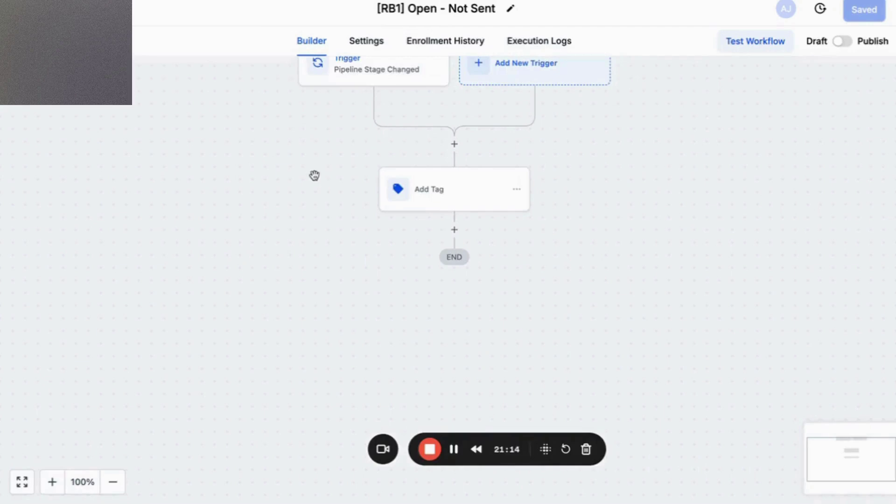
Add a Send SMS step after Add Tag starting 'Hey there' plus the contact's first name.
{"action": "left_click", "coordinate": [455, 232]}
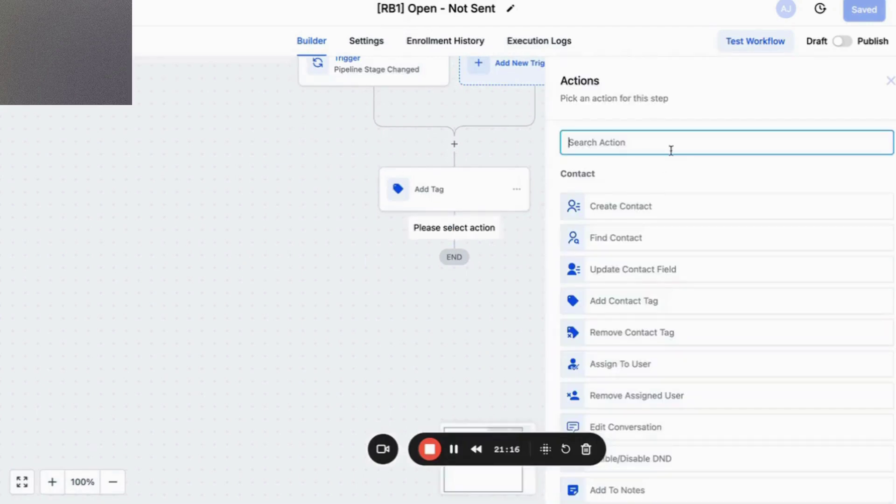
{"action": "type", "text": "SMS"}
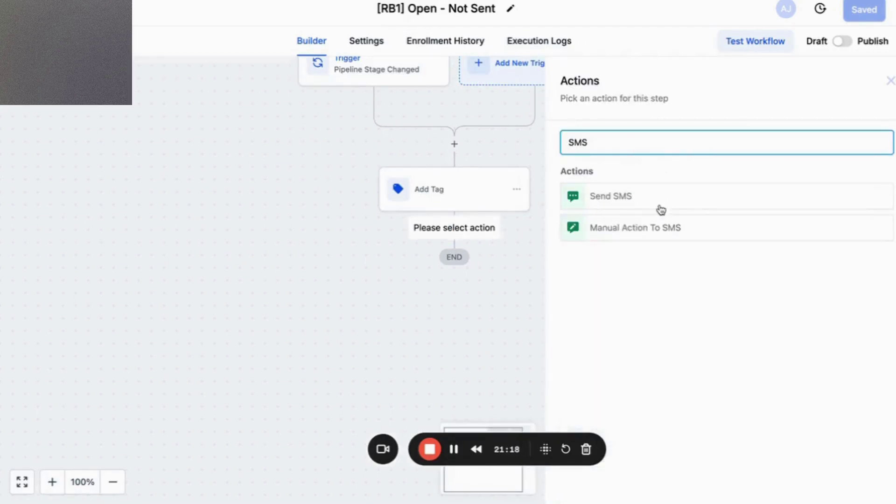
{"action": "left_click", "coordinate": [660, 208]}
{"action": "left_click", "coordinate": [632, 329]}
{"action": "type", "text": "Hey there"}
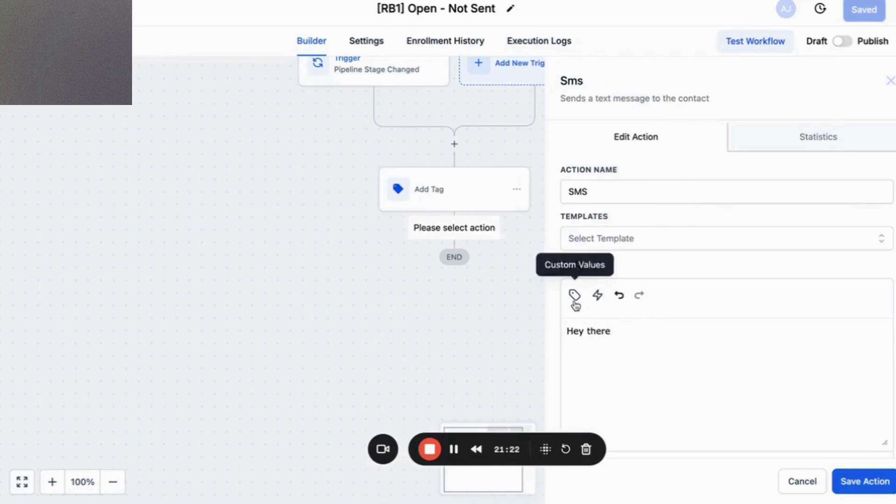
{"action": "left_click", "coordinate": [575, 295]}
{"action": "left_click", "coordinate": [651, 53]}
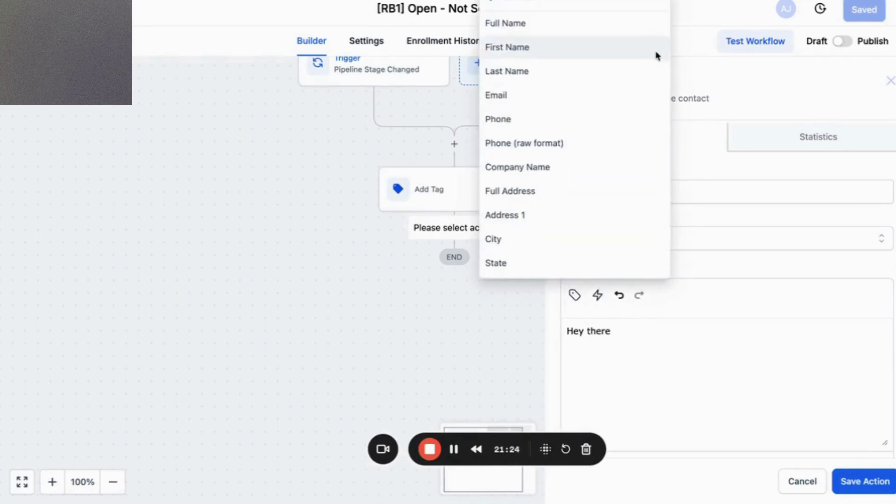
{"action": "left_click", "coordinate": [636, 49]}
Write the exterior cleaning quote thanks, reviewing-your-info and email/text lines, ending 'Talk soon'.
{"action": "type", "text": "! t"}
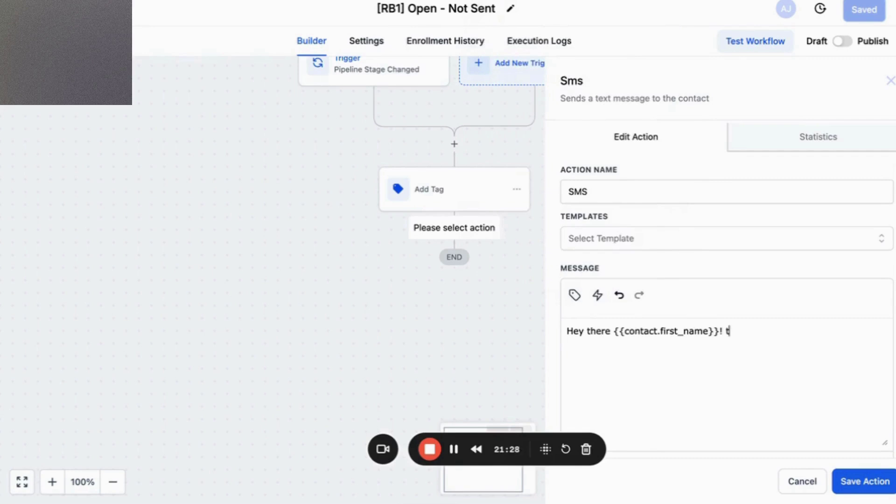
{"action": "type", "text": " Thanks so much for "}
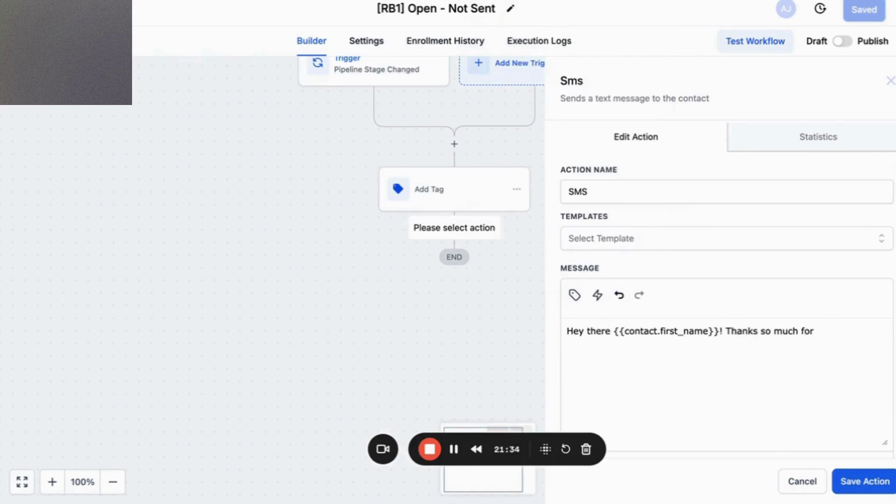
{"action": "type", "text": "requeste"}
{"action": "type", "text": "ng a quote for exterior cleaning"}
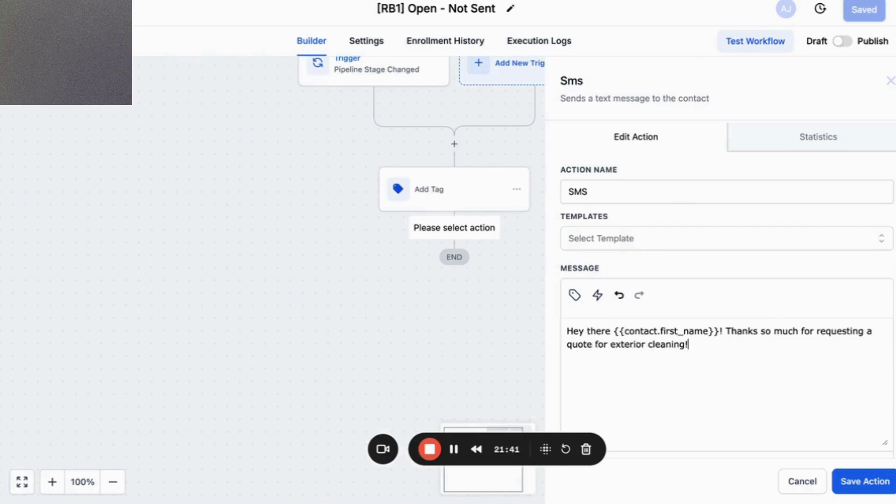
{"action": "type", "text": "! Our team is re"}
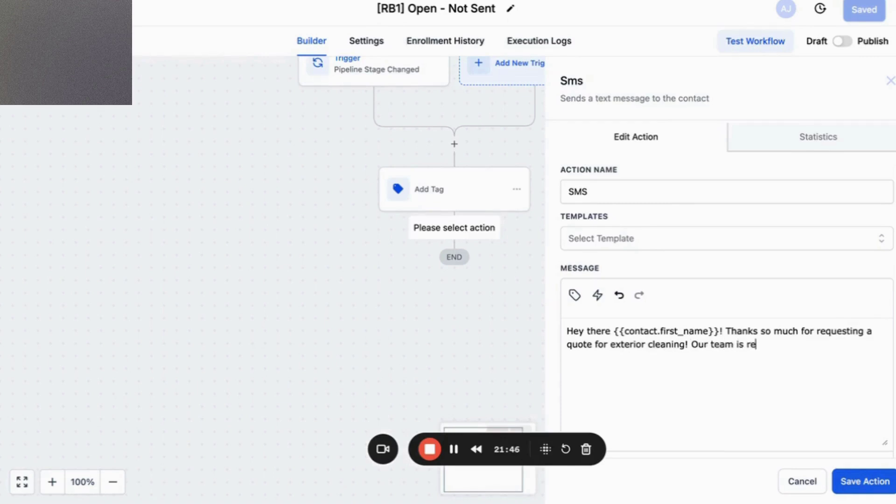
{"action": "type", "text": "viewin"}
{"action": "key", "text": "BackSpace"}
{"action": "type", "text": "g your info"}
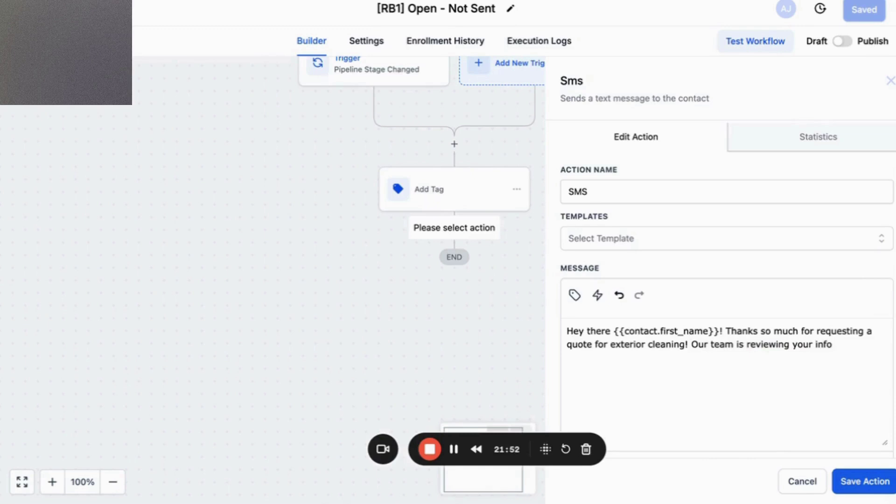
{"action": "type", "text": " and lookin"}
{"action": "type", "text": " up"}
{"action": "key", "text": "BackSpace"}
{"action": "key", "text": "BackSpace"}
{"action": "key", "text": "BackSpace"}
{"action": "type", "text": "g up your home online."}
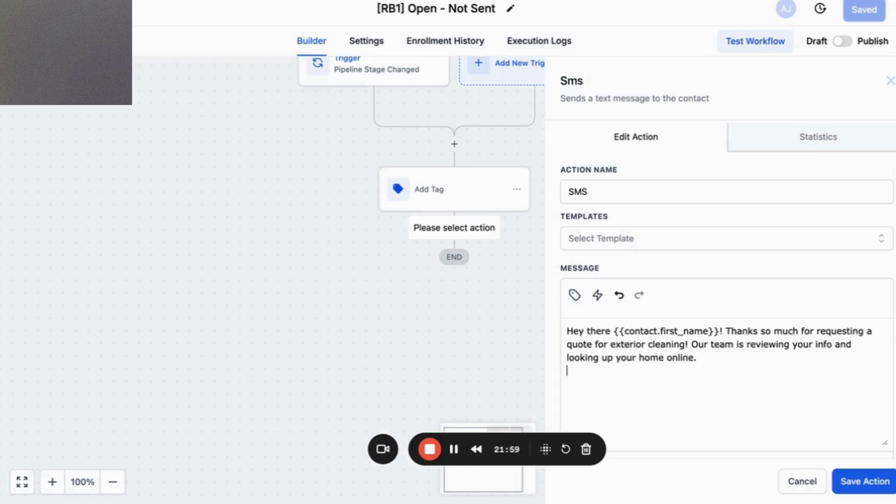
{"action": "key", "text": "Return"}
{"action": "type", "text": "We will be sure to send"}
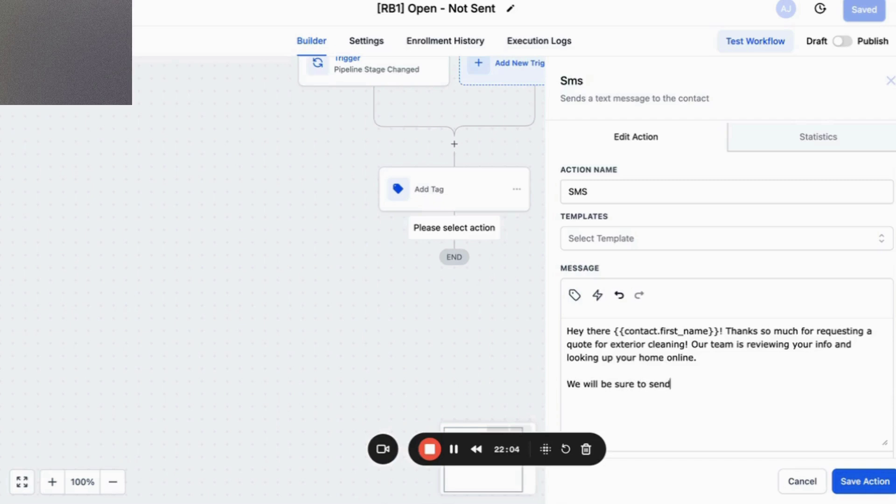
{"action": "type", "text": " your quote via em"}
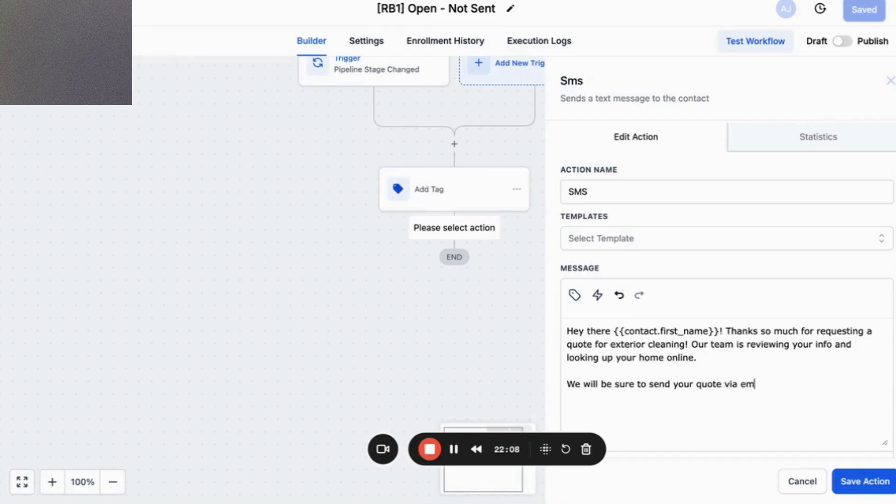
{"action": "type", "text": "ail orand text."}
{"action": "key", "text": "Return"}
{"action": "key", "text": "Return"}
{"action": "type", "text": "Tlak"}
{"action": "key", "text": "BackSpace"}
{"action": "type", "text": "alk soon!"}
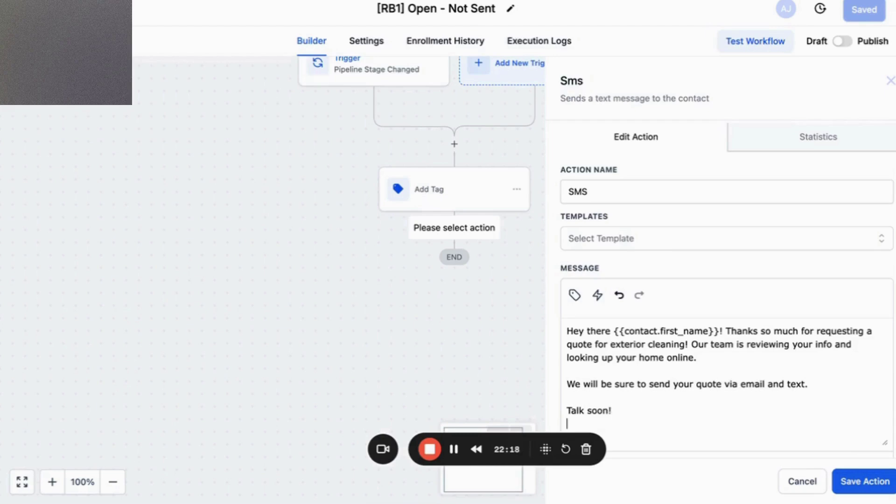
{"action": "left_click", "coordinate": [819, 391]}
{"action": "key", "text": "Return"}
{"action": "key", "text": "Return"}
{"action": "type", "text": "In"}
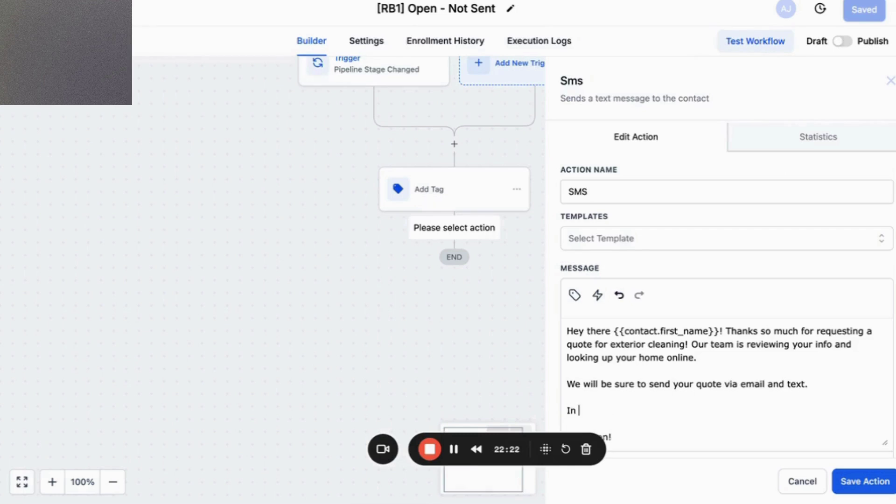
{"action": "type", "text": " the meantime, "}
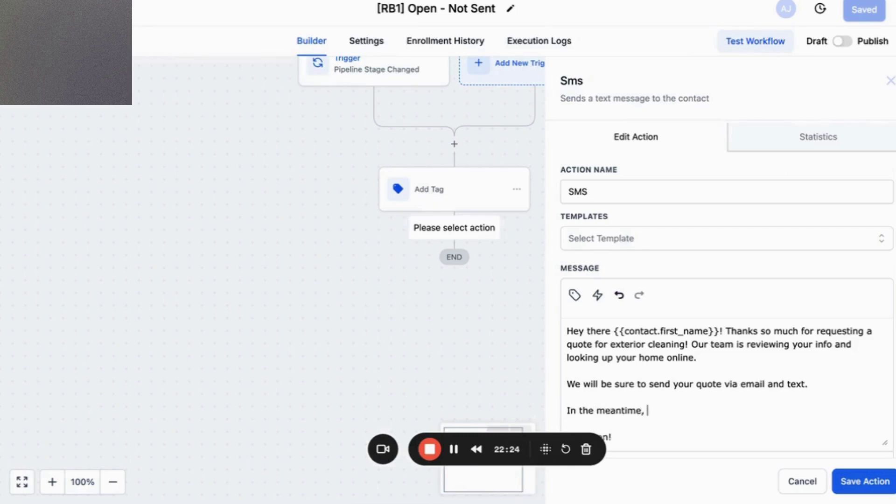
{"action": "type", "text": "feel free to learn"}
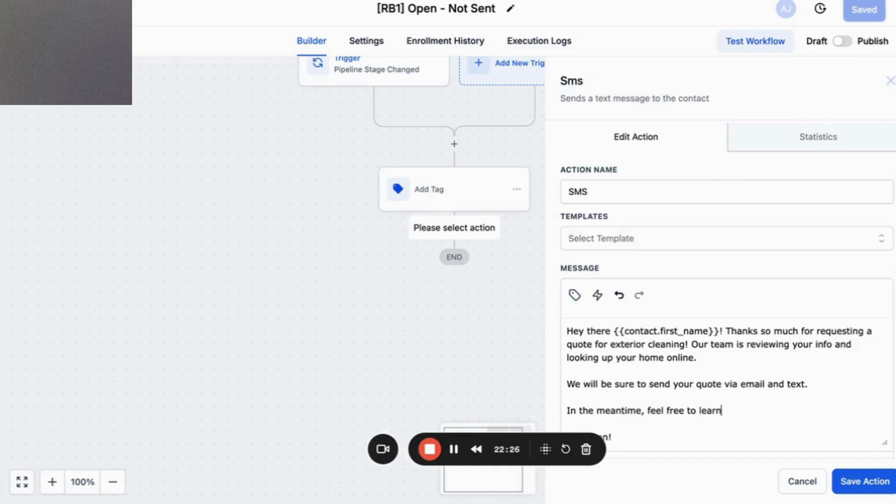
{"action": "type", "text": " more about our company here"}
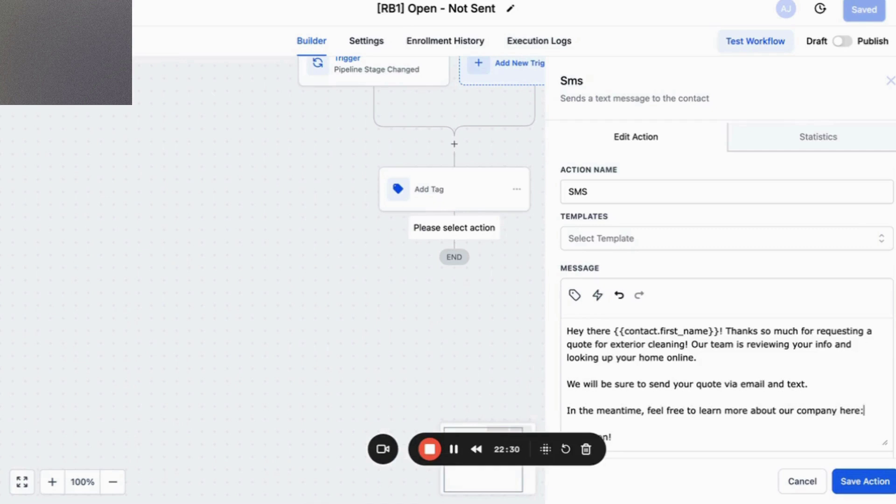
{"action": "type", "text": ":"}
{"action": "scroll", "coordinate": [794, 380], "scroll_direction": "down", "scroll_amount": 1}
{"action": "key", "text": "Return"}
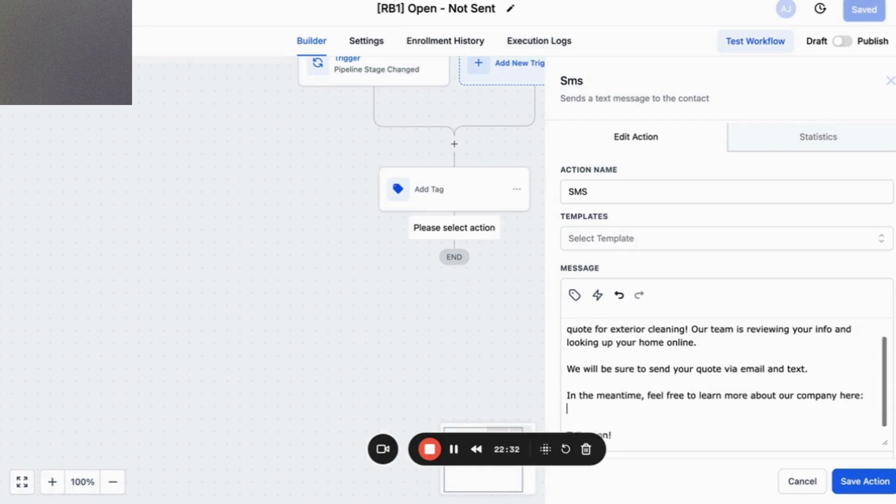
{"action": "scroll", "coordinate": [795, 381], "scroll_direction": "down", "scroll_amount": 1}
{"action": "type", "text": "https:/"}
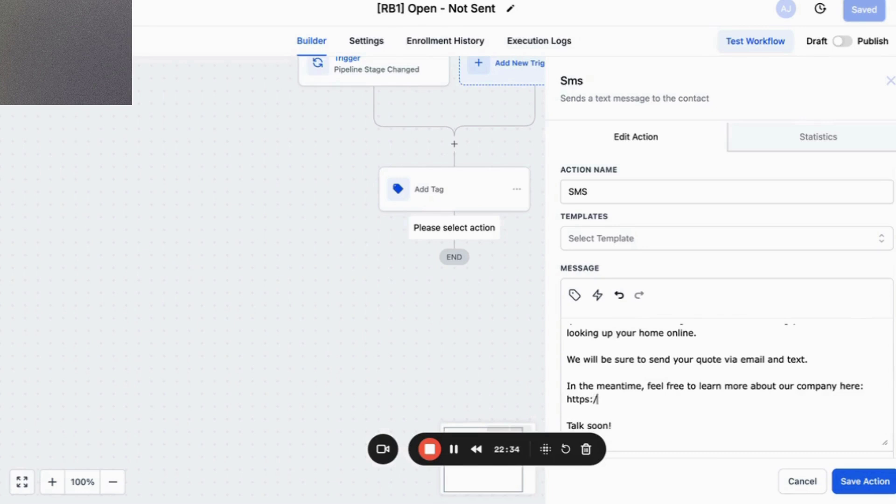
{"action": "type", "text": "/facebook.com"}
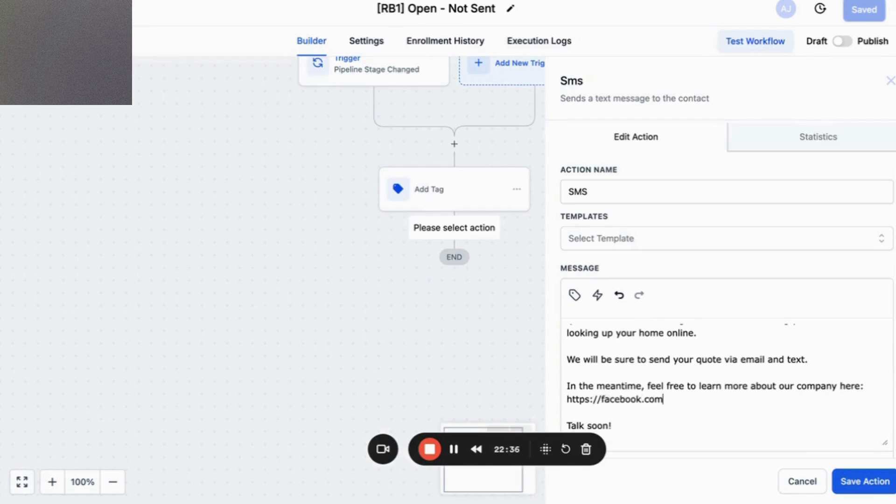
{"action": "type", "text": "/softwashcopmy"}
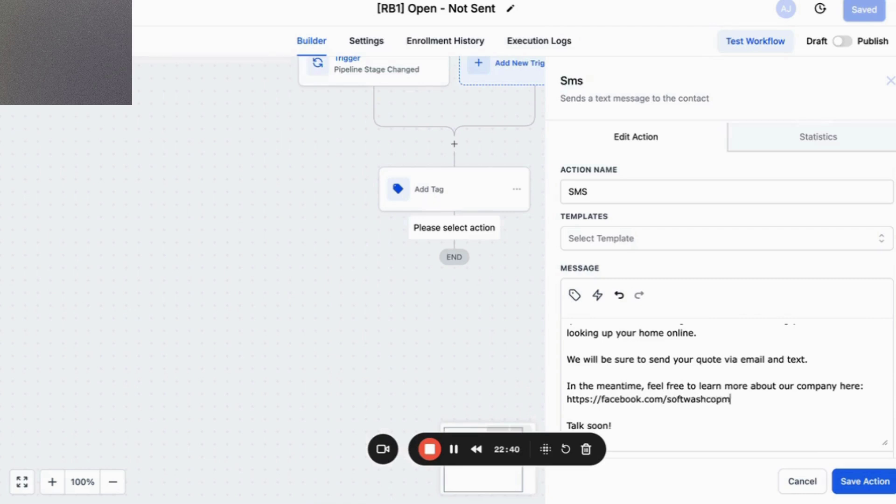
{"action": "key", "text": "BackSpace"}
{"action": "key", "text": "BackSpace"}
{"action": "key", "text": "BackSpace"}
{"action": "key", "text": "BackSpace"}
{"action": "type", "text": "ompany"}
{"action": "scroll", "coordinate": [764, 348], "scroll_direction": "up", "scroll_amount": 2}
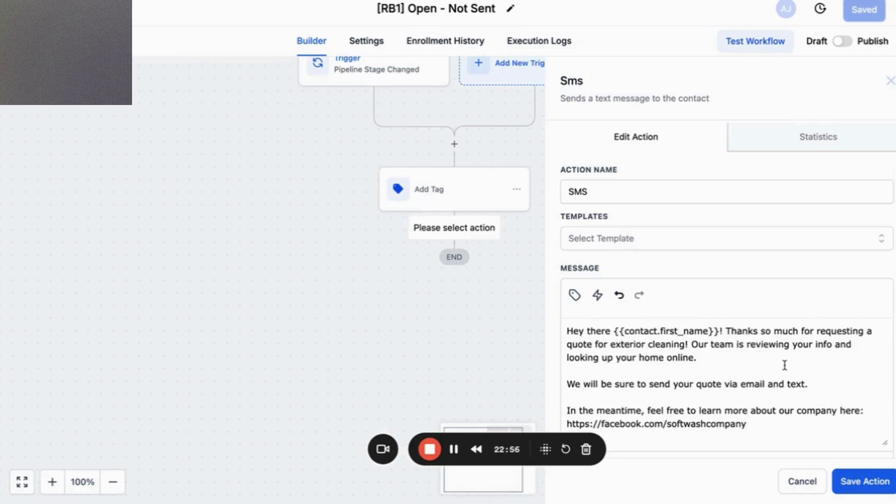
{"action": "type", "text": "Talk soon!"}
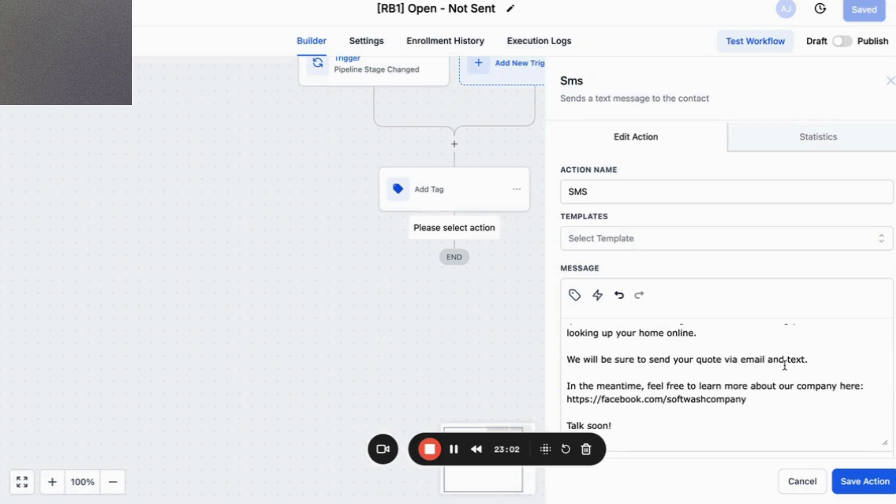
Replace the reviewing sentence with one about finding a time to see the home in person.
{"action": "scroll", "coordinate": [781, 364], "scroll_direction": "up", "scroll_amount": 2}
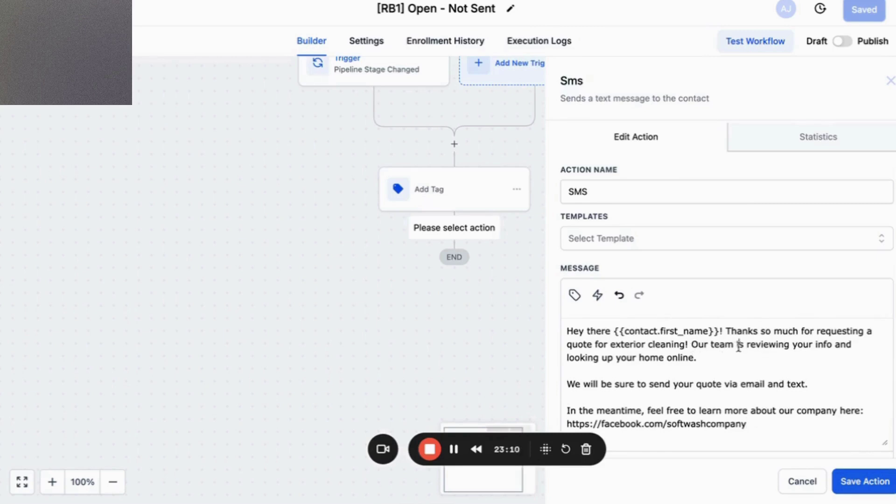
{"action": "left_click_drag", "start_coordinate": [692, 345], "coordinate": [699, 358]}
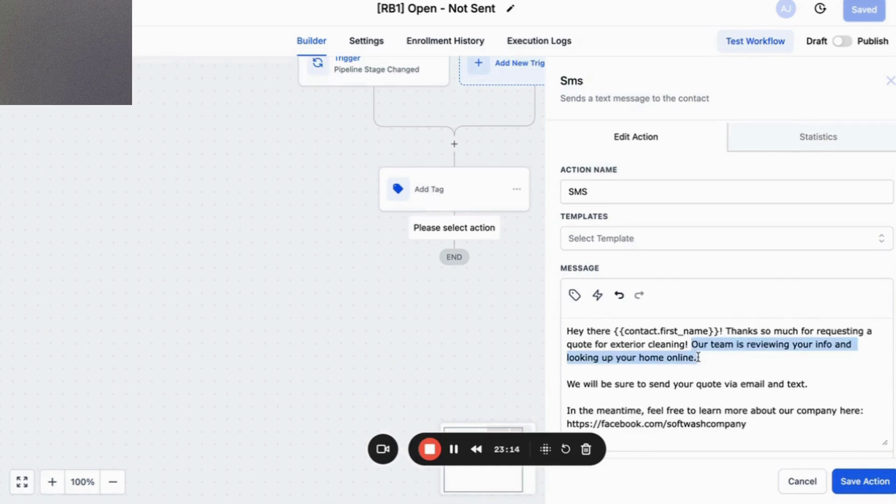
{"action": "key", "text": "Return"}
{"action": "key", "text": "Return"}
{"action": "type", "text": "Fort"}
{"action": "key", "text": "BackSpace"}
{"action": "type", "text": "the most a"}
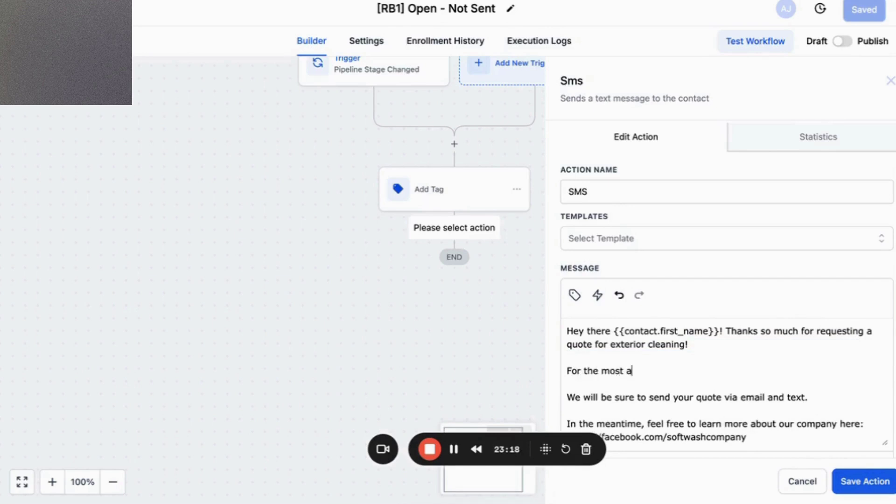
{"action": "type", "text": "ccurate quote and"}
{"action": "key", "text": "BackSpace"}
{"action": "key", "text": "BackSpace"}
{"action": "key", "text": "BackSpace"}
{"action": "key", "text": "BackSpace"}
{"action": "key", "text": "BackSpace"}
{"action": "type", "text": ","}
{"action": "type", "text": " we"}
{"action": "type", "text": " have"}
{"action": "key", "text": "BackSpace"}
{"action": "key", "text": "BackSpace"}
{"action": "key", "text": "BackSpace"}
{"action": "key", "text": "BackSpace"}
{"action": "type", "text": "set"}
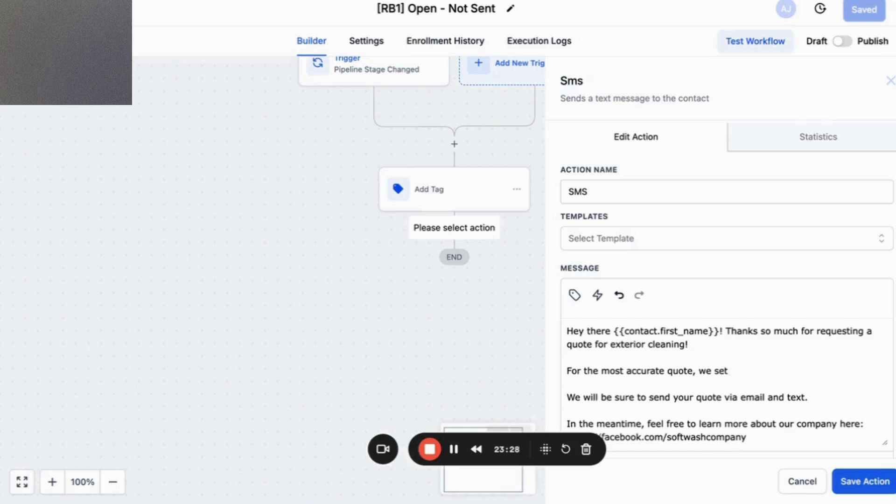
{"action": "type", "text": "up a good tim"}
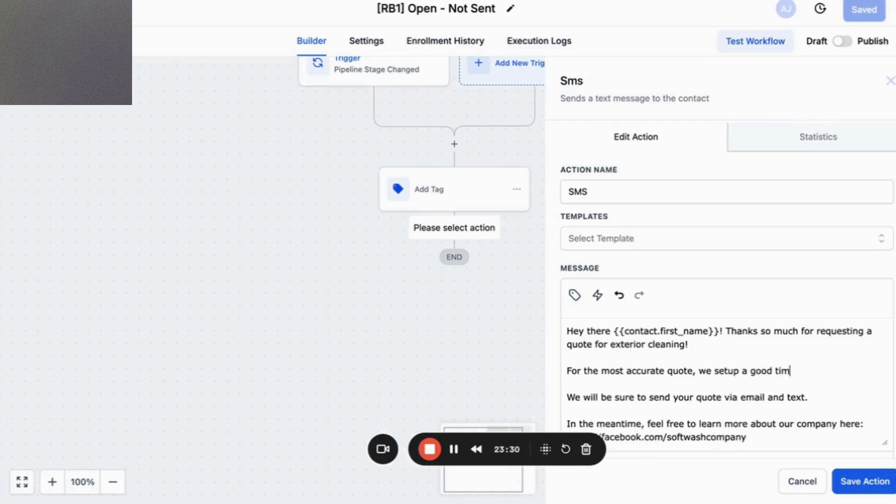
{"action": "type", "text": "e to come to see your"}
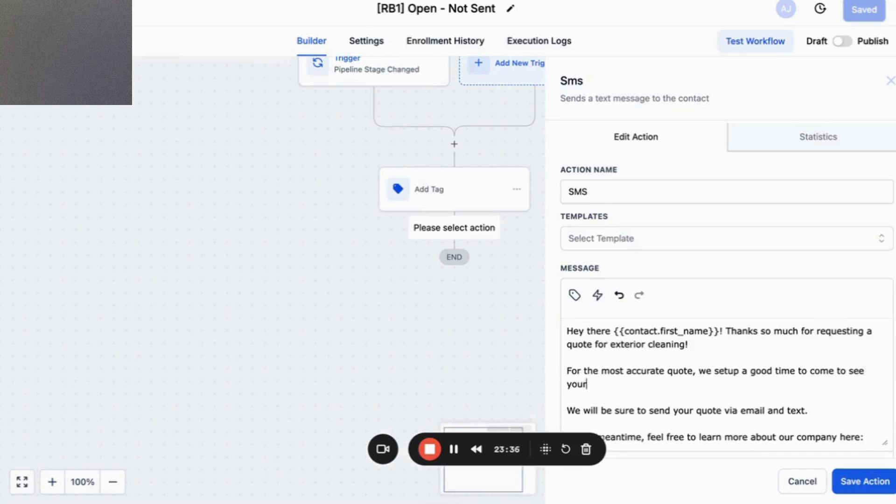
{"action": "type", "text": " home in person."}
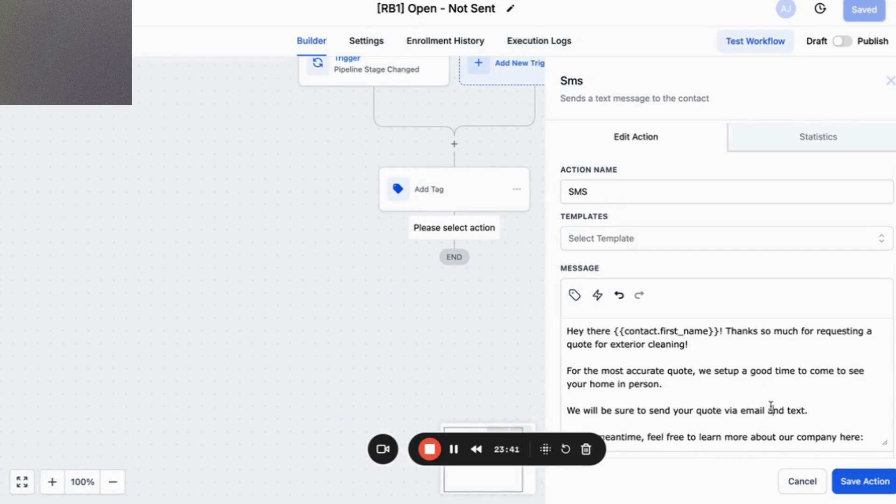
Replace the email/text line with 'Our team will be reaching out soon to see the best day and time that works for you!'.
{"action": "triple_click", "coordinate": [771, 410]}
{"action": "type", "text": "Our tiema"}
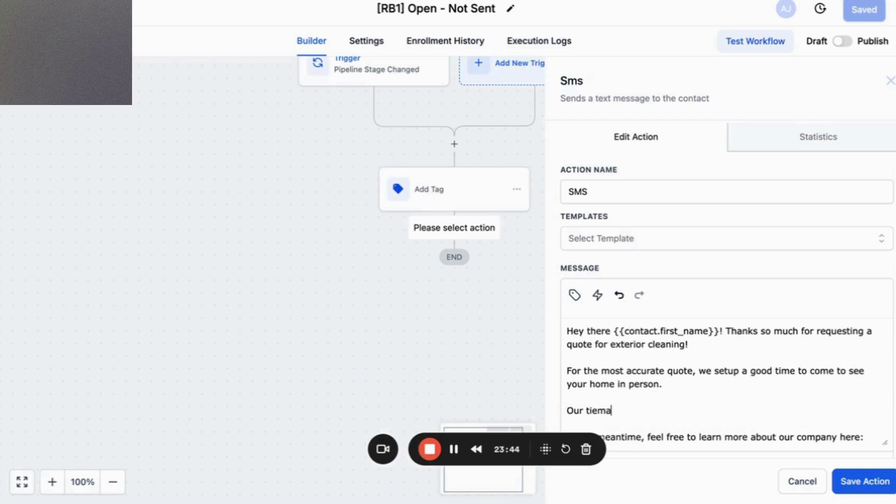
{"action": "type", "text": "am will be "}
{"action": "type", "text": "reading out"}
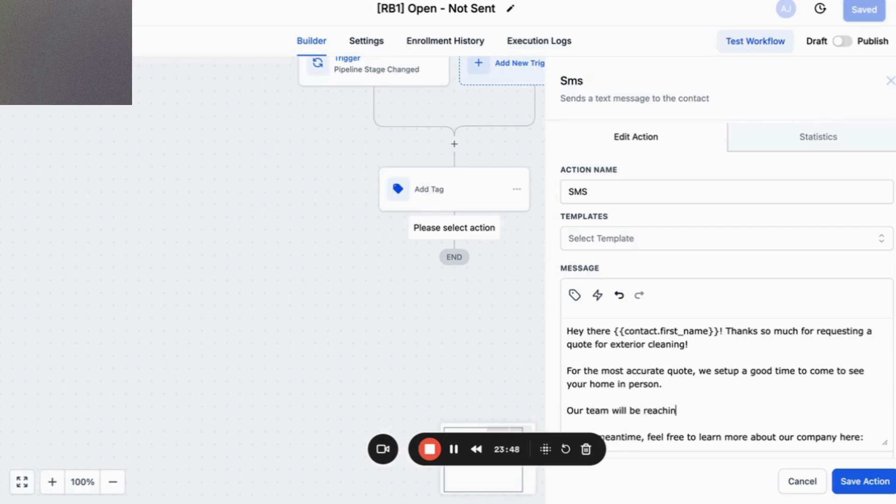
{"action": "type", "text": " soon to see wh"}
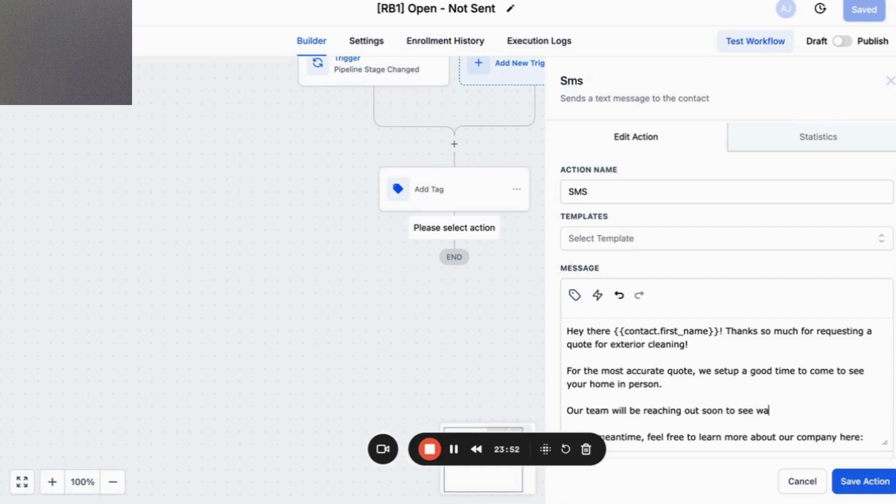
{"action": "key", "text": "BackSpace"}
{"action": "type", "text": "the bet da"}
{"action": "key", "text": "BackSpace"}
{"action": "type", "text": "day and time that w"}
{"action": "type", "text": "orks for y"}
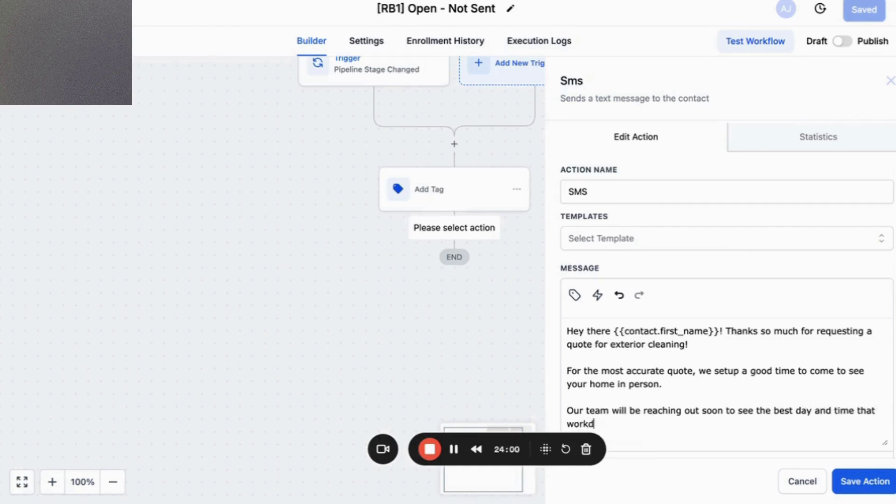
{"action": "type", "text": "ou!"}
Sign the message off with 'Softwash Company' and add a new line below it.
{"action": "scroll", "coordinate": [745, 397], "scroll_direction": "down", "scroll_amount": 3}
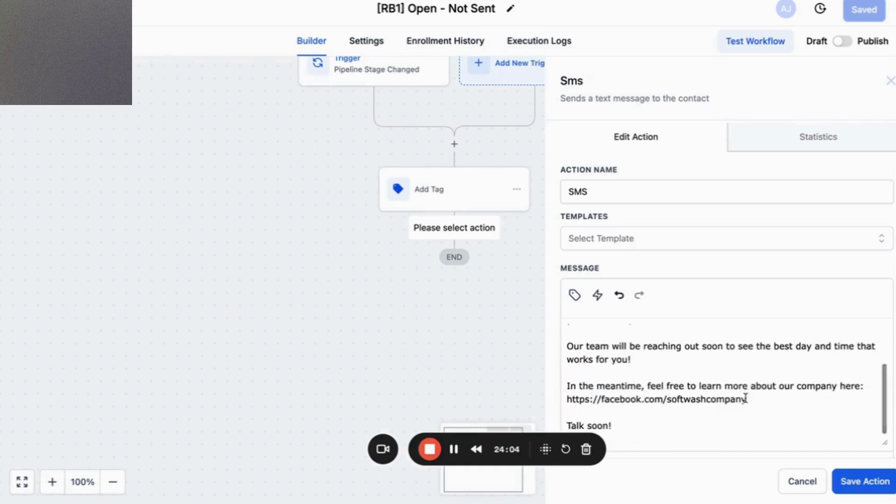
{"action": "scroll", "coordinate": [745, 398], "scroll_direction": "down", "scroll_amount": 3}
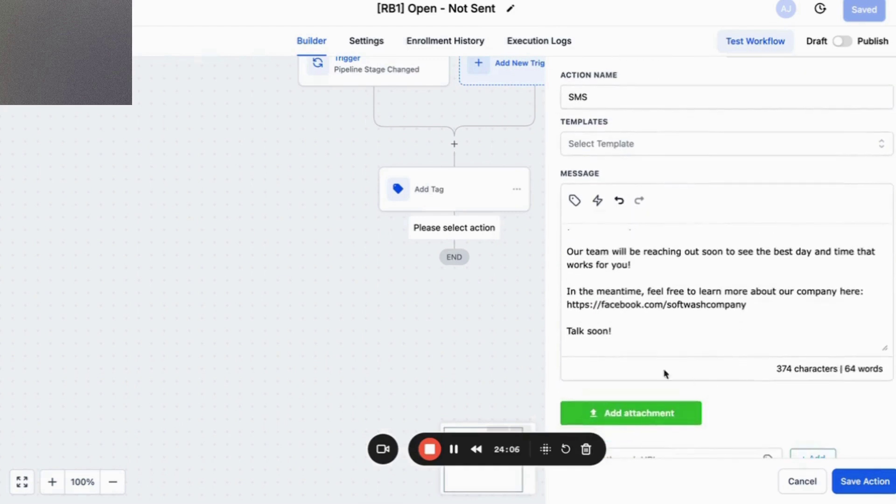
{"action": "scroll", "coordinate": [646, 342], "scroll_direction": "down", "scroll_amount": 1}
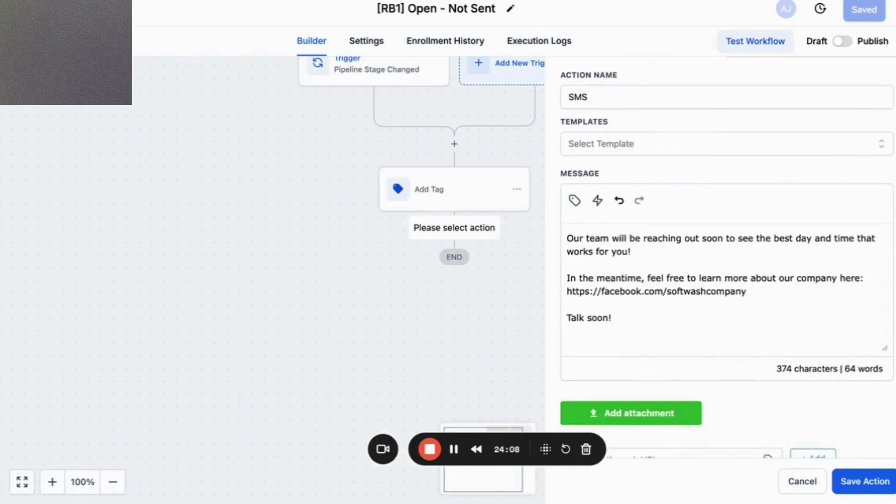
{"action": "type", "text": "Softwa"}
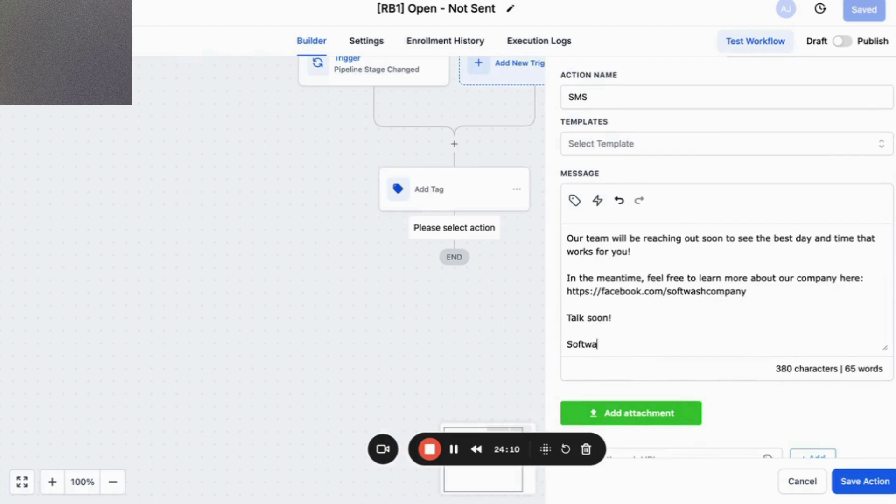
{"action": "type", "text": "sh Copmenty"}
{"action": "key", "text": "BackSpace"}
{"action": "key", "text": "BackSpace"}
{"action": "key", "text": "BackSpace"}
{"action": "key", "text": "BackSpace"}
{"action": "key", "text": "BackSpace"}
{"action": "key", "text": "BackSpace"}
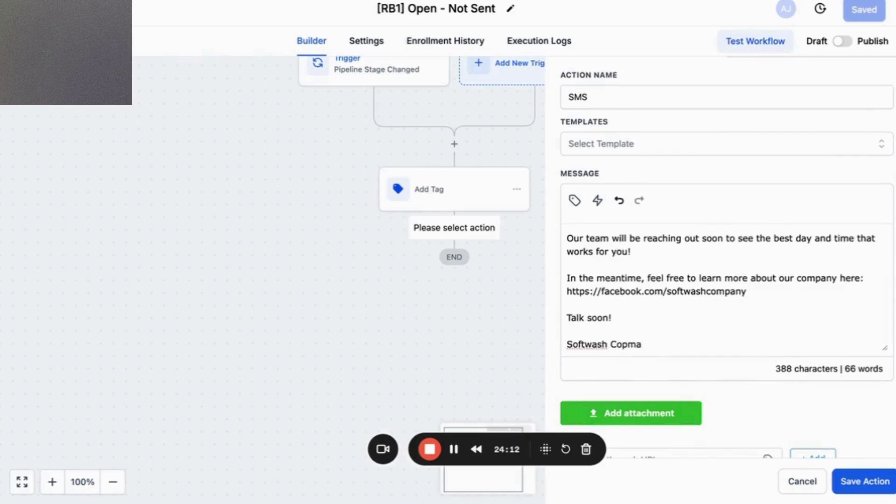
{"action": "type", "text": "mpany"}
{"action": "key", "text": "Return"}
{"action": "key", "text": "Return"}
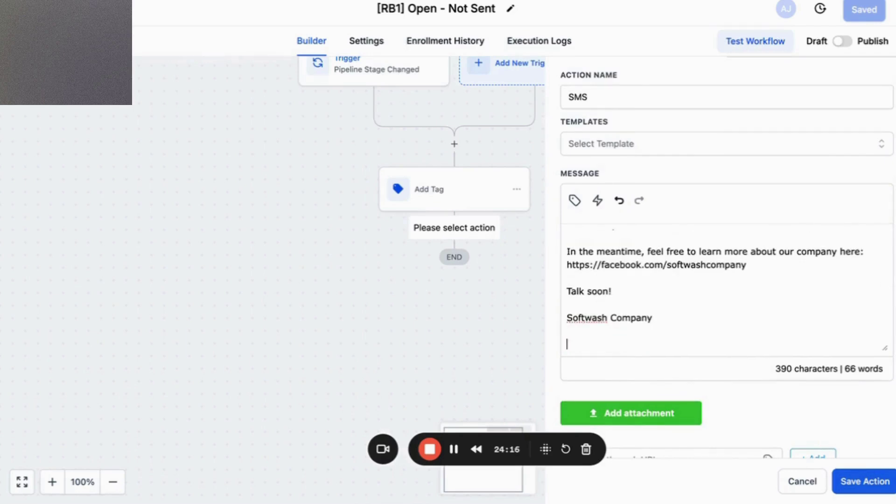
{"action": "type", "text": "xcpt"}
{"action": "key", "text": "BackSpace"}
{"action": "key", "text": "BackSpace"}
{"action": "key", "text": "BackSpace"}
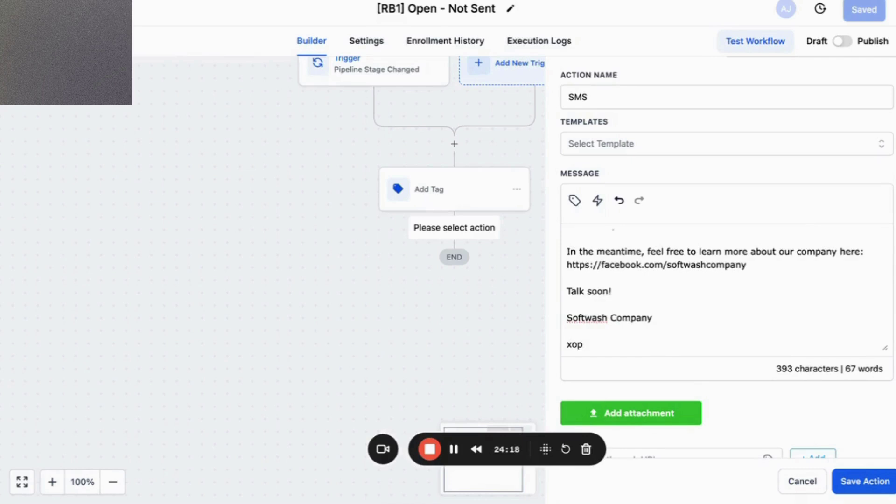
{"action": "key", "text": "BackSpace"}
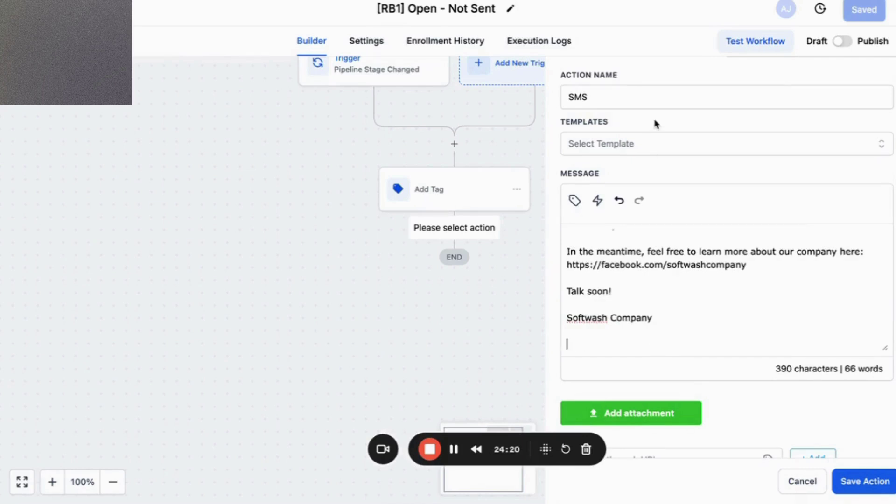
{"action": "type", "text": "xopt"}
{"action": "key", "text": "BackSpace"}
{"action": "key", "text": "BackSpace"}
{"action": "key", "text": "BackSpace"}
{"action": "key", "text": "BackSpace"}
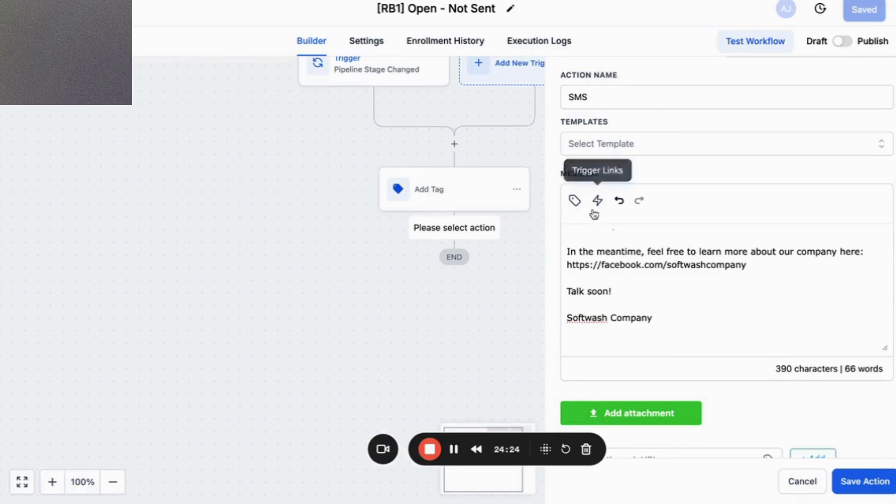
{"action": "key", "text": "Return"}
Add the opt-out note 'If you prefer not to get text messages reply "stop"'.
{"action": "type", "text": "P"}
{"action": "key", "text": "BackSpace"}
{"action": "type", "text": "If y"}
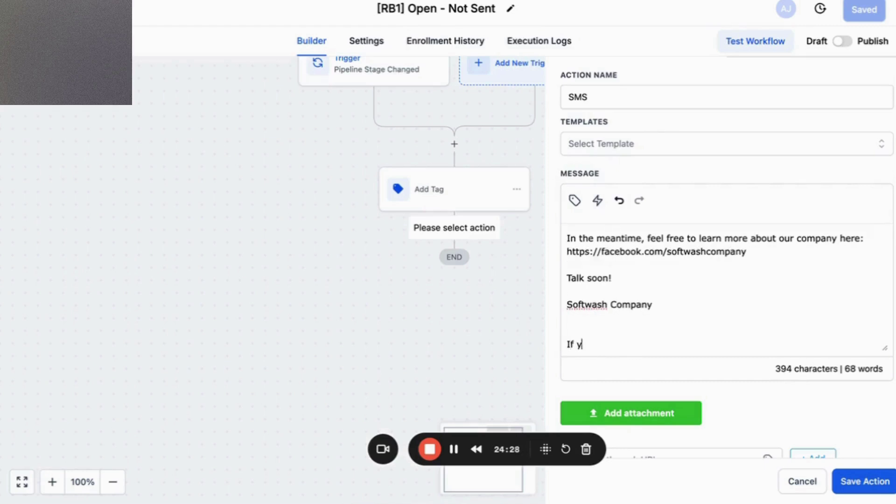
{"action": "type", "text": "ou prefer not to  get text mes"}
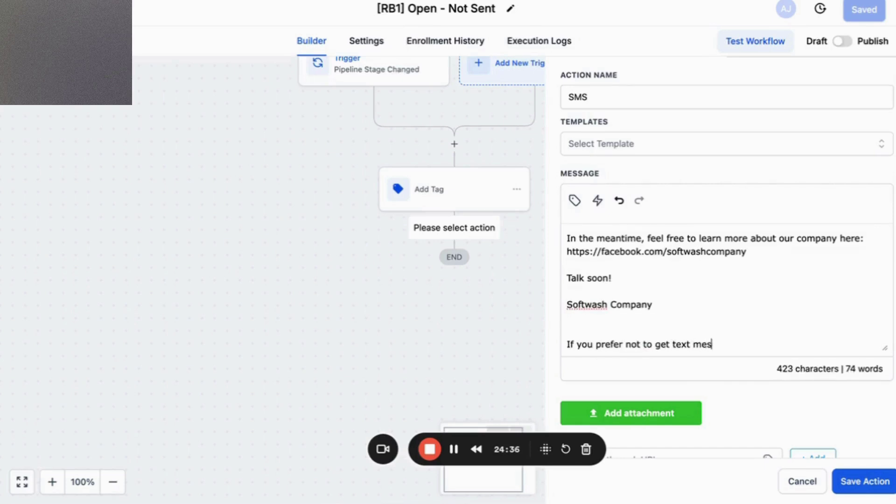
{"action": "type", "text": "sages reply \""}
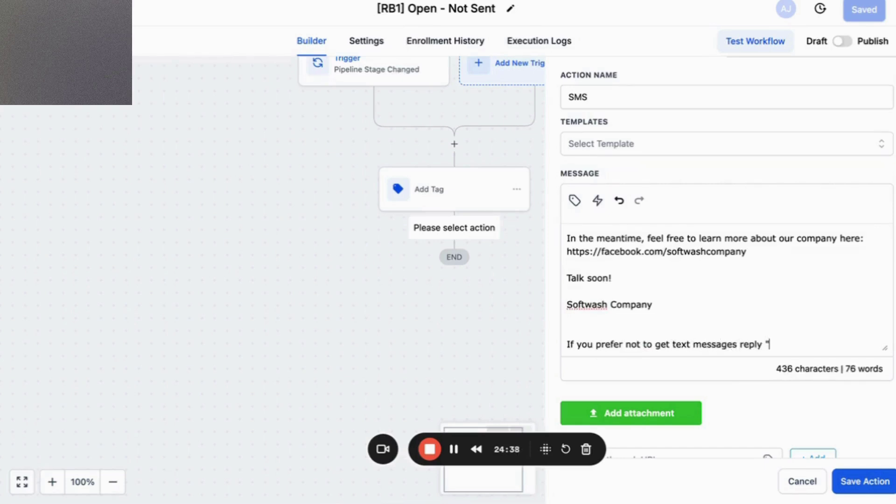
{"action": "type", "text": "stop\""}
Copy the full SMS message and save the SMS step below Add Tag.
{"action": "scroll", "coordinate": [624, 310], "scroll_direction": "up", "scroll_amount": 5}
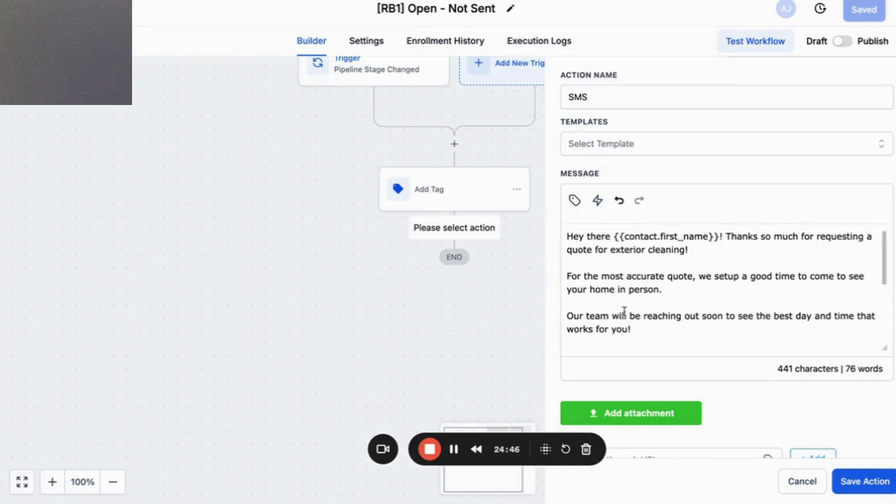
{"action": "key", "text": "ctrl+a"}
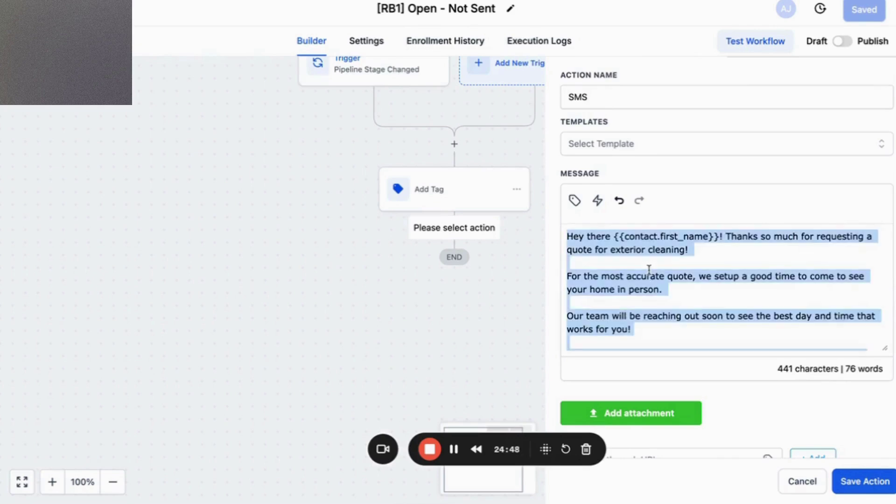
{"action": "scroll", "coordinate": [819, 397], "scroll_direction": "down", "scroll_amount": 3}
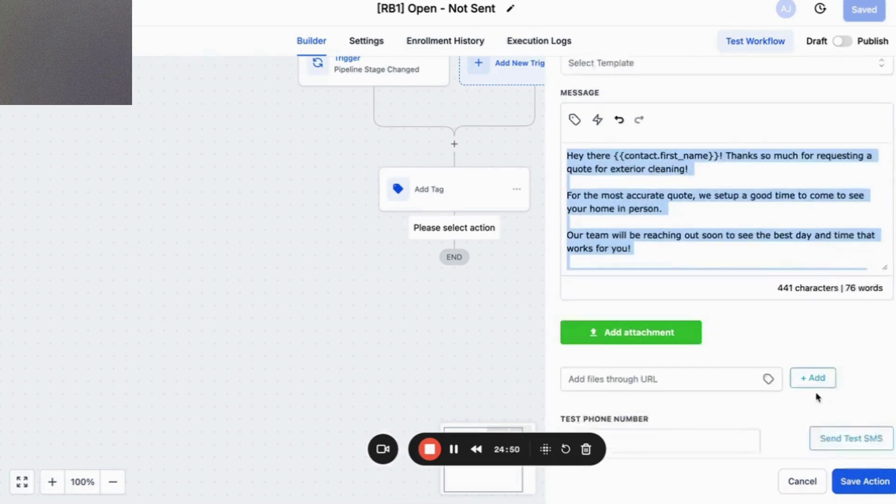
{"action": "left_click", "coordinate": [665, 413]}
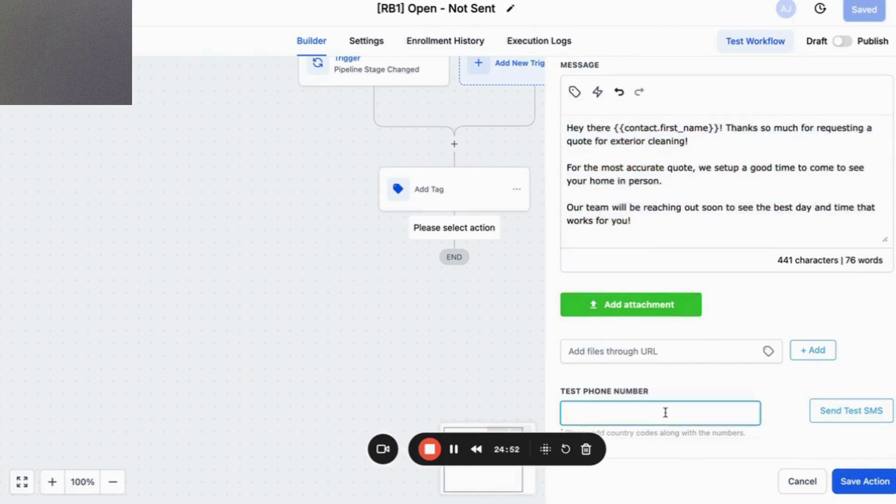
{"action": "type", "text": "+"}
{"action": "left_click", "coordinate": [854, 481]}
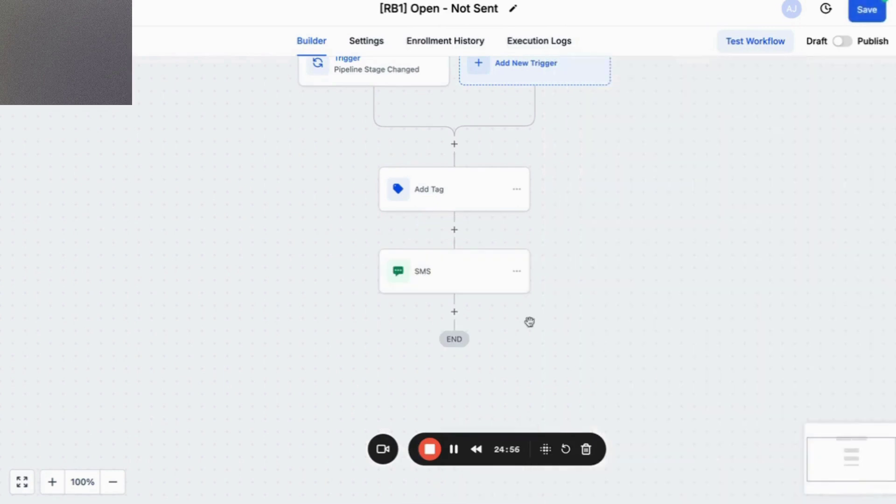
Add a Send Email step after SMS and paste the quote message into its body.
{"action": "left_click", "coordinate": [455, 311]}
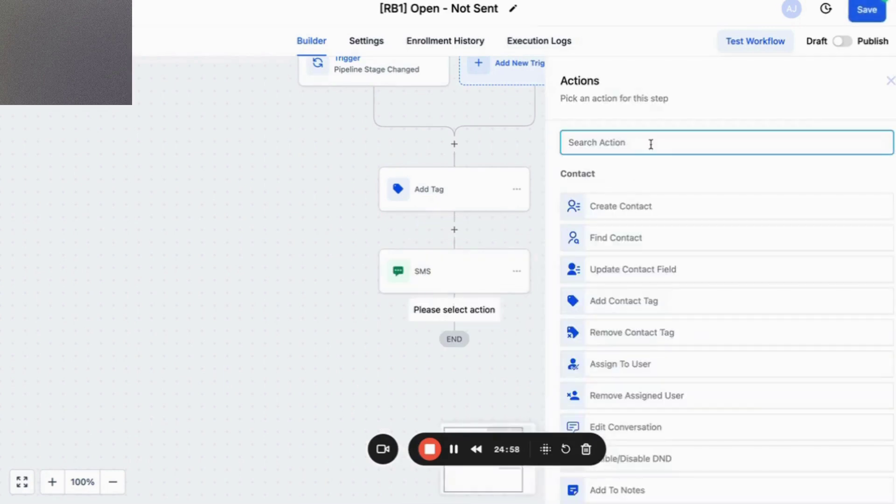
{"action": "type", "text": "email"}
{"action": "left_click", "coordinate": [644, 194]}
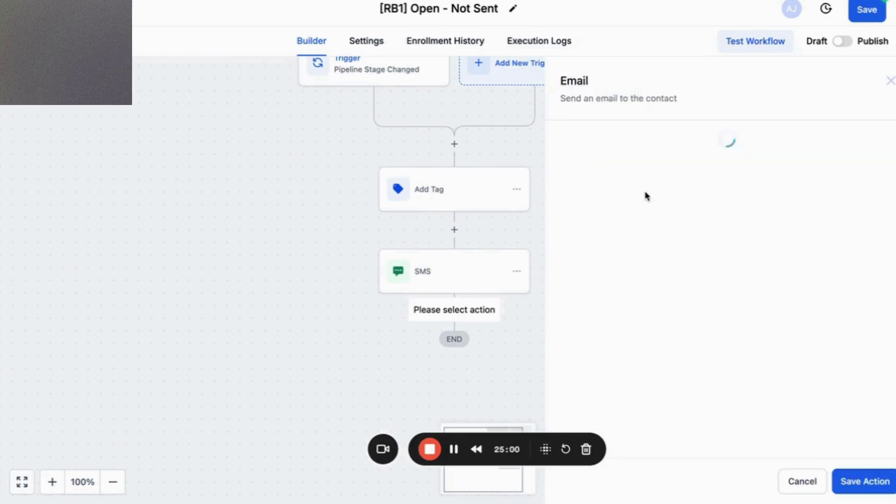
{"action": "scroll", "coordinate": [625, 336], "scroll_direction": "down", "scroll_amount": 3}
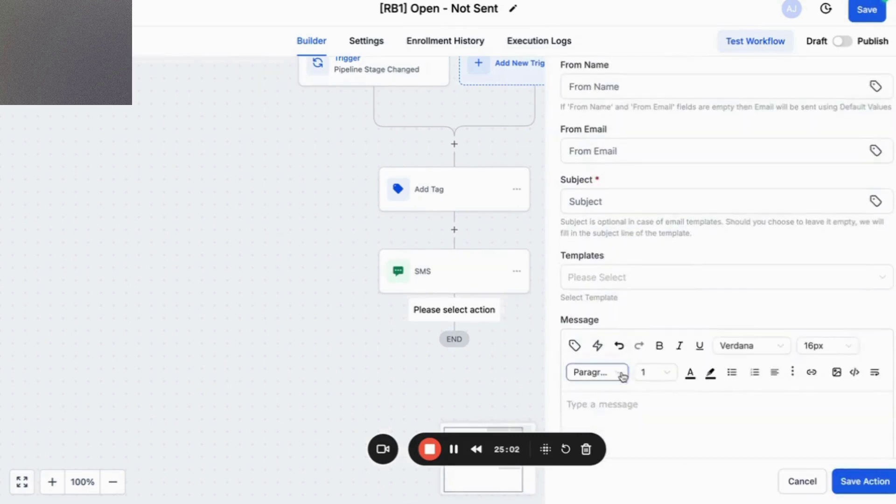
{"action": "left_click", "coordinate": [622, 404]}
{"action": "key", "text": "ctrl+v"}
{"action": "scroll", "coordinate": [640, 363], "scroll_direction": "up", "scroll_amount": 5}
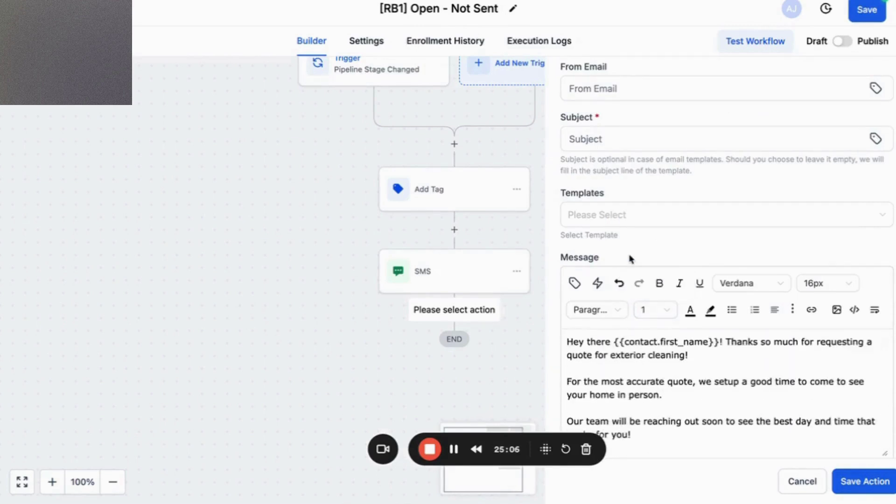
{"action": "scroll", "coordinate": [619, 199], "scroll_direction": "up", "scroll_amount": 1}
Write the email subject 'Hey {first name} Quote request next steps'.
{"action": "left_click", "coordinate": [628, 174]}
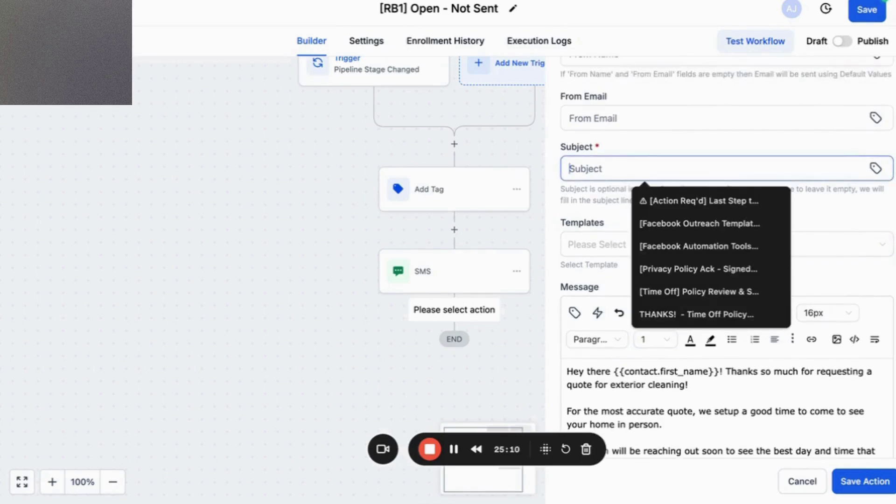
{"action": "left_click", "coordinate": [598, 0]}
{"action": "key", "text": "Escape"}
{"action": "left_click", "coordinate": [687, 22]}
{"action": "left_click", "coordinate": [610, 244]}
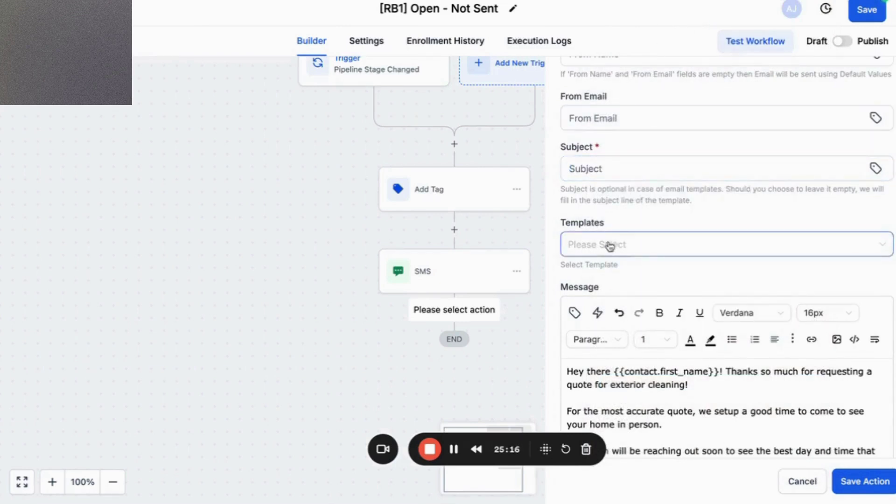
{"action": "left_click", "coordinate": [622, 173]}
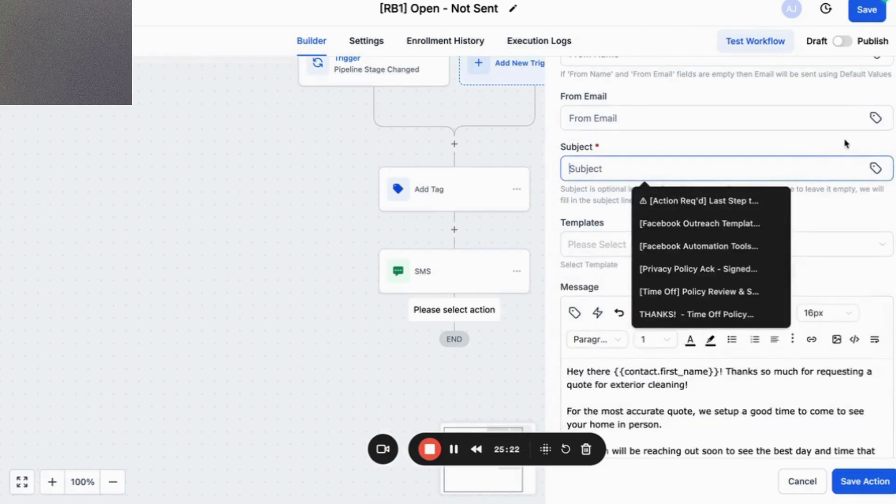
{"action": "type", "text": "Hey"}
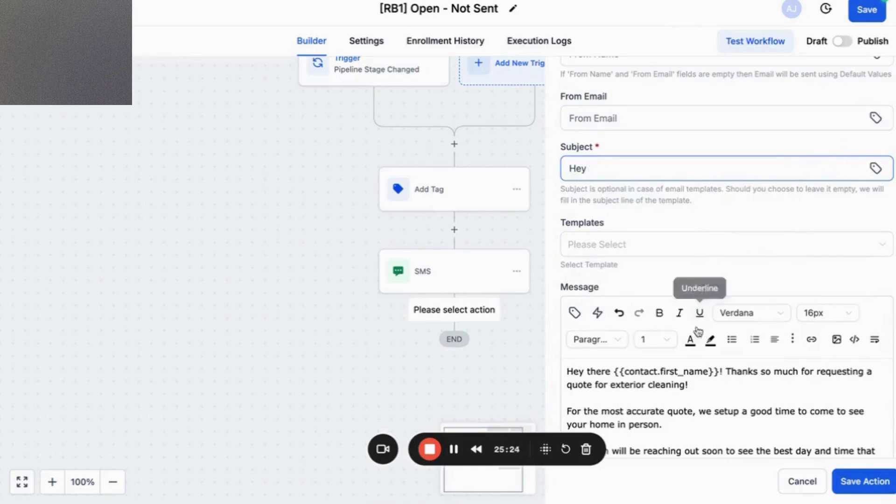
{"action": "left_click_drag", "start_coordinate": [722, 373], "coordinate": [615, 372]}
{"action": "key", "text": "ctrl+c"}
{"action": "left_click", "coordinate": [614, 170]}
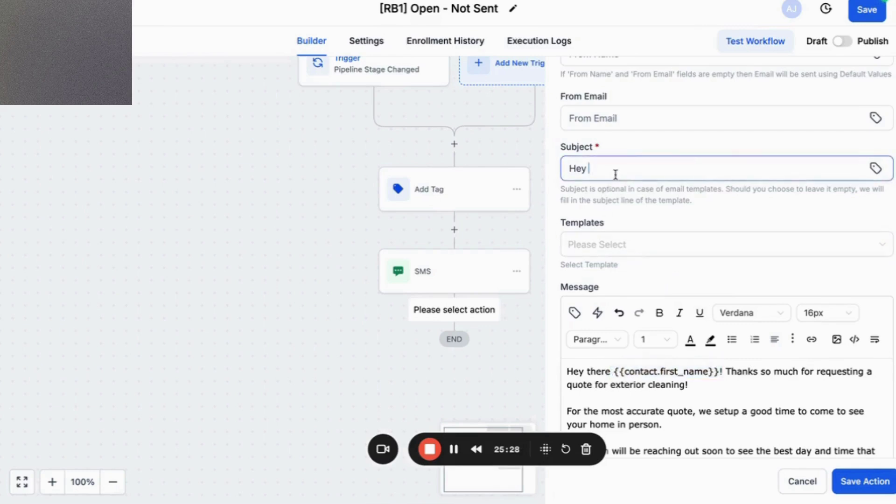
{"action": "key", "text": "ctrl+v"}
{"action": "type", "text": "Aboutyou"}
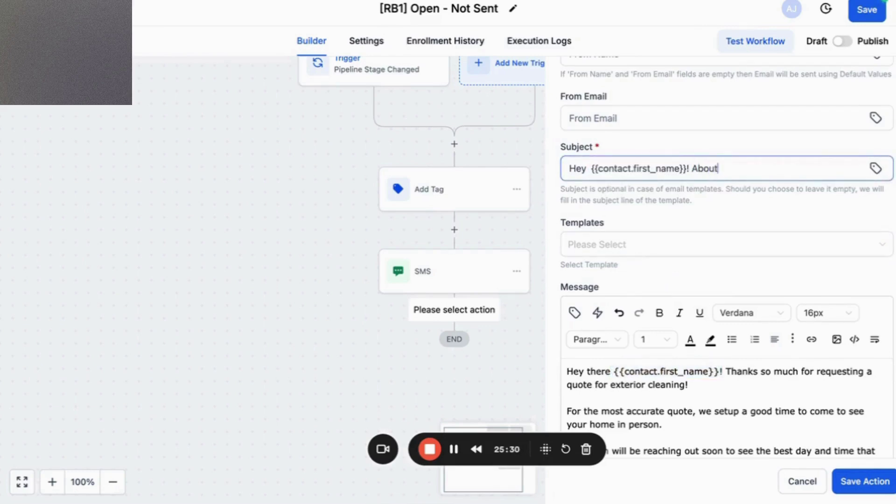
{"action": "key", "text": "BackSpace"}
{"action": "key", "text": "BackSpace"}
{"action": "key", "text": "BackSpace"}
{"action": "key", "text": "BackSpace"}
{"action": "type", "text": "Quote request next s"}
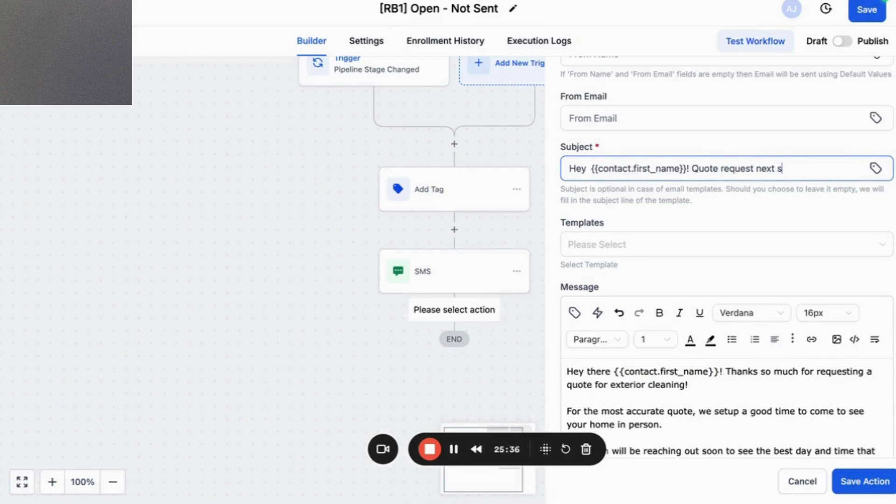
{"action": "type", "text": "teps"}
Insert 'for {Address 1} -' before 'next steps' in the subject and save the Email step.
{"action": "left_click", "coordinate": [591, 169]}
{"action": "key", "text": "BackSpace"}
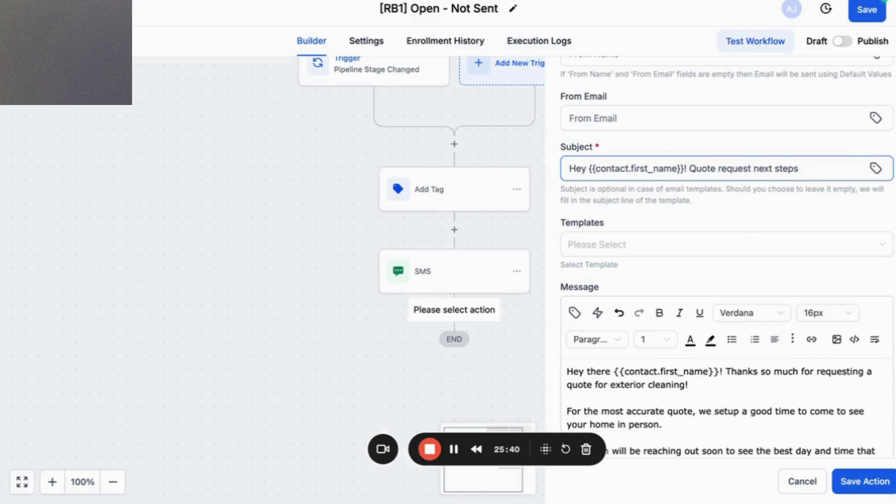
{"action": "left_click", "coordinate": [751, 169]}
{"action": "type", "text": "for"}
{"action": "left_click", "coordinate": [876, 168]}
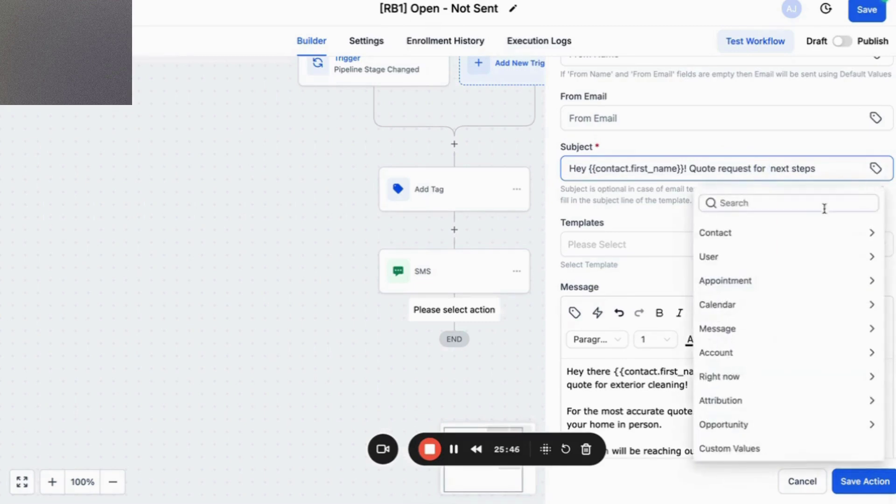
{"action": "left_click", "coordinate": [862, 234]}
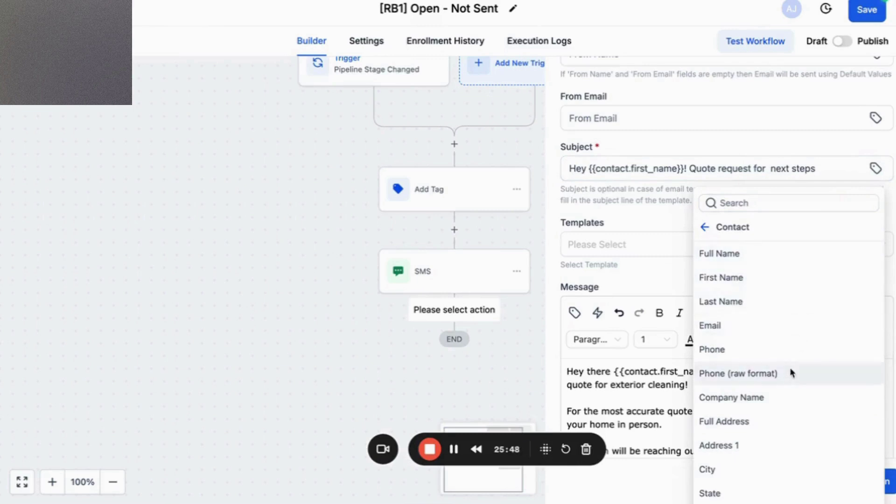
{"action": "left_click", "coordinate": [776, 445]}
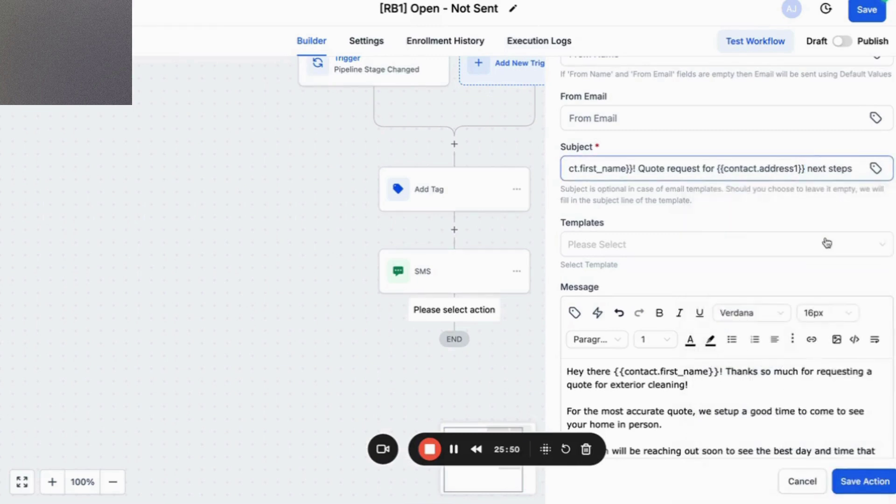
{"action": "type", "text": "-"}
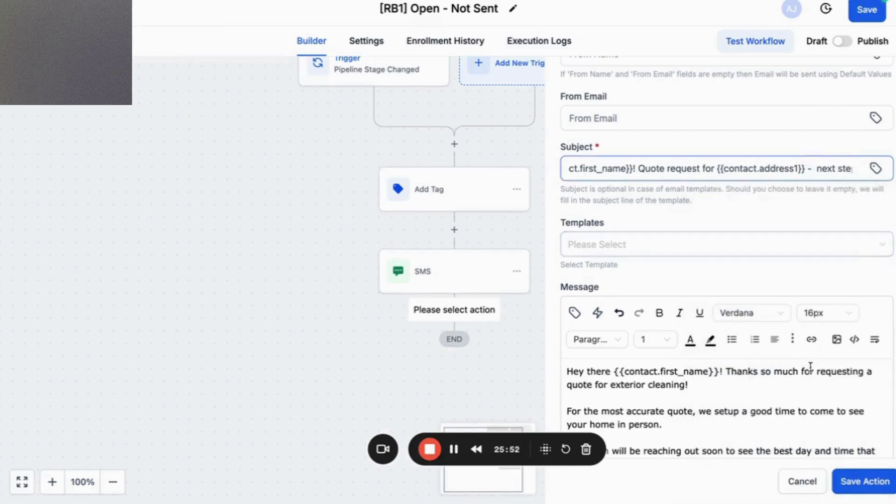
{"action": "left_click", "coordinate": [854, 485]}
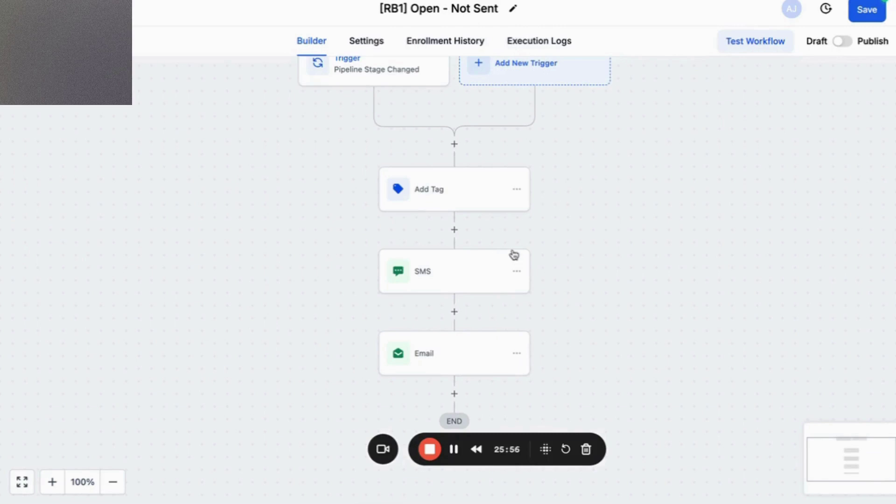
{"action": "scroll", "coordinate": [547, 273], "scroll_direction": "down", "scroll_amount": 1}
{"action": "scroll", "coordinate": [547, 272], "scroll_direction": "down", "scroll_amount": 2}
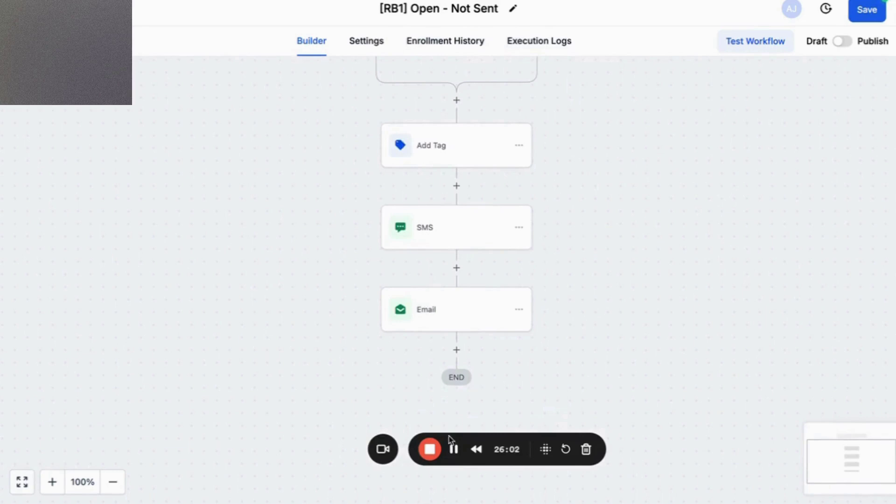
Save the workflow and open [RB3] Scheduled, which has a Pipeline Stage Changed trigger and Add Tag.
{"action": "left_click", "coordinate": [861, 16]}
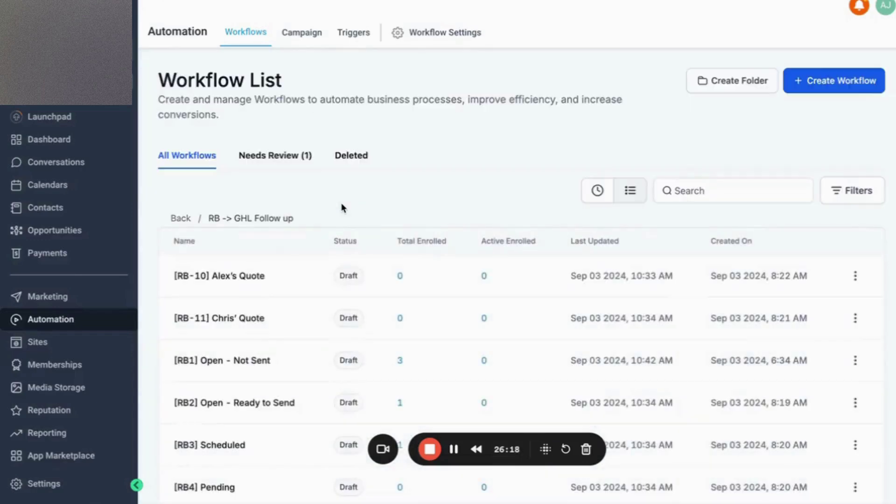
{"action": "scroll", "coordinate": [346, 312], "scroll_direction": "down", "scroll_amount": 5}
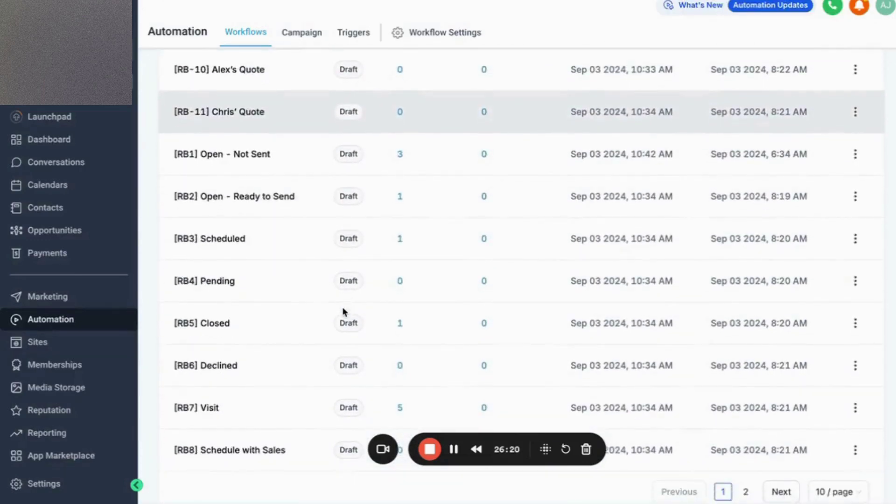
{"action": "scroll", "coordinate": [344, 308], "scroll_direction": "up", "scroll_amount": 1}
{"action": "scroll", "coordinate": [327, 247], "scroll_direction": "down", "scroll_amount": 2}
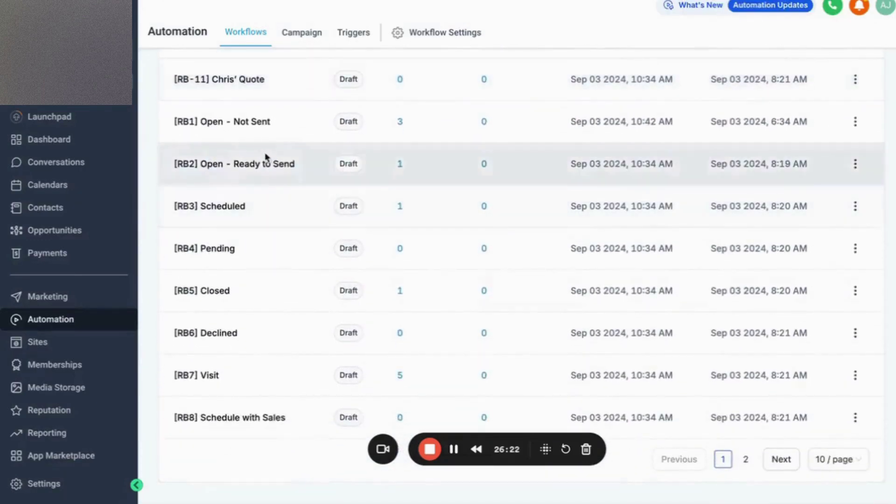
{"action": "left_click", "coordinate": [243, 209]}
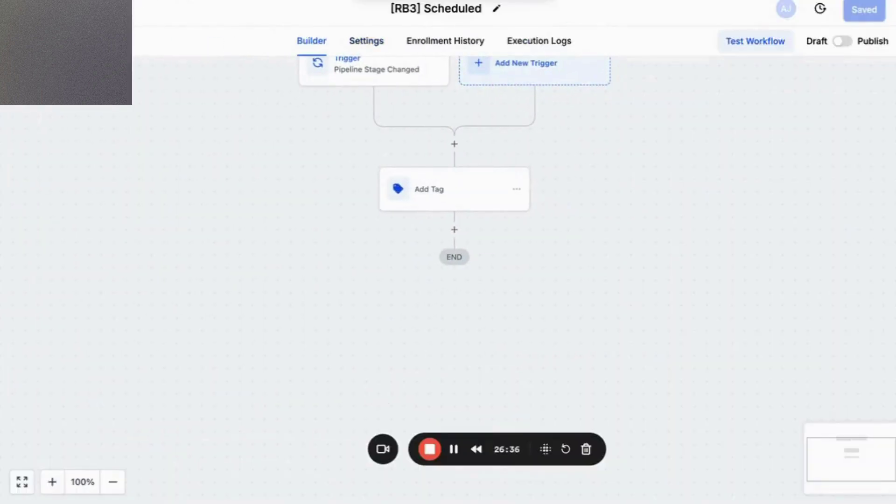
{"action": "key", "text": "ctrl+Tab"}
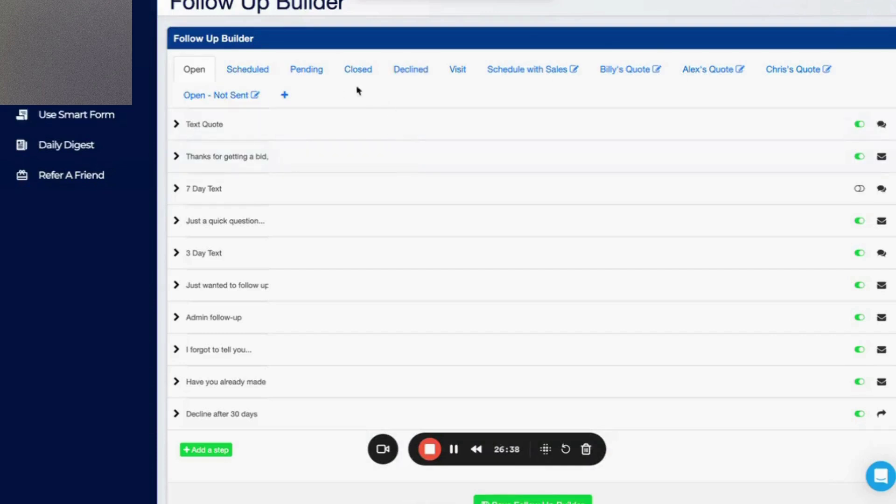
Open the Scheduled stage's 'Appointment details text' follow-up in ResponsiBid and copy its whole message.
{"action": "left_click", "coordinate": [252, 75]}
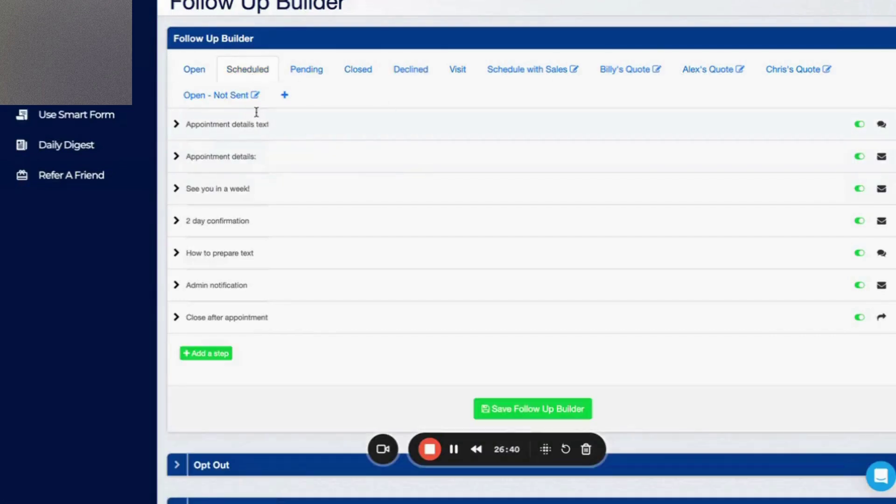
{"action": "left_click", "coordinate": [178, 124]}
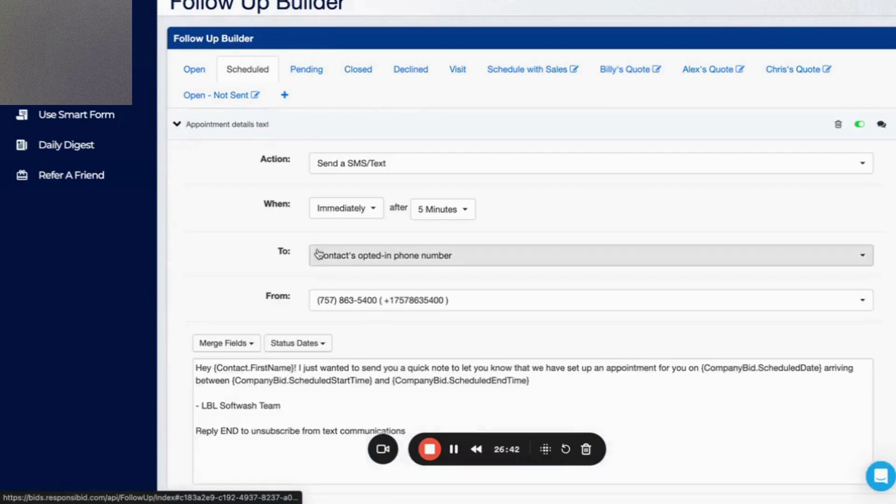
{"action": "scroll", "coordinate": [347, 312], "scroll_direction": "down", "scroll_amount": 1}
{"action": "scroll", "coordinate": [347, 313], "scroll_direction": "down", "scroll_amount": 2}
{"action": "left_click", "coordinate": [349, 317]}
{"action": "key", "text": "ctrl+a"}
{"action": "key", "text": "ctrl+c"}
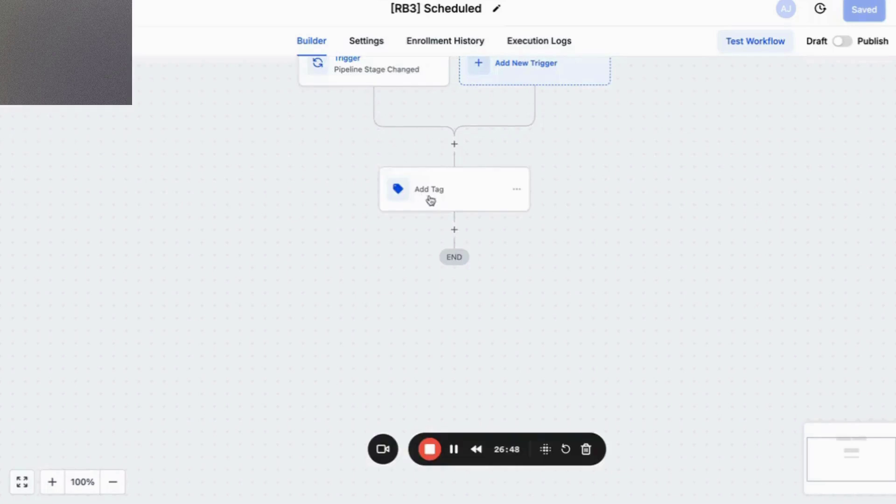
Add a Send SMS step after Add Tag, paste the appointment message and select {CompanyBid.ScheduledDate}.
{"action": "left_click", "coordinate": [454, 230]}
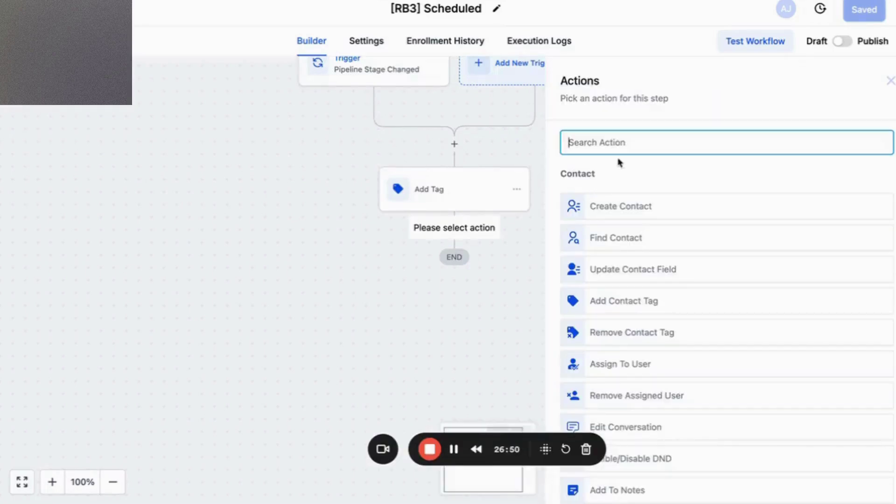
{"action": "type", "text": "sms"}
{"action": "key", "text": "BackSpace"}
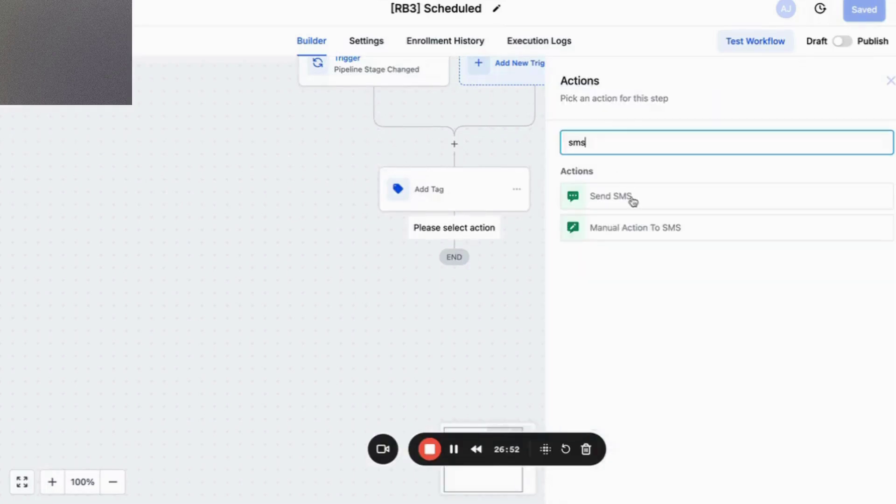
{"action": "left_click", "coordinate": [635, 198]}
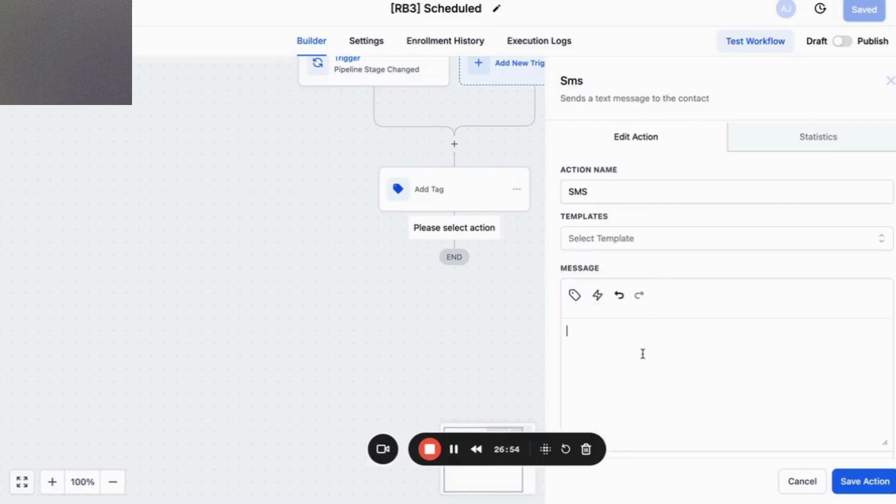
{"action": "key", "text": "ctrl+v"}
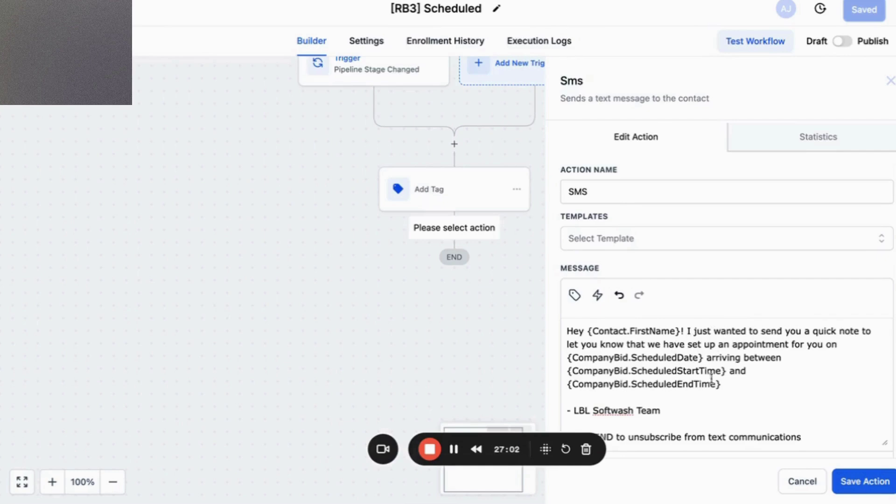
{"action": "left_click_drag", "start_coordinate": [703, 359], "coordinate": [567, 360]}
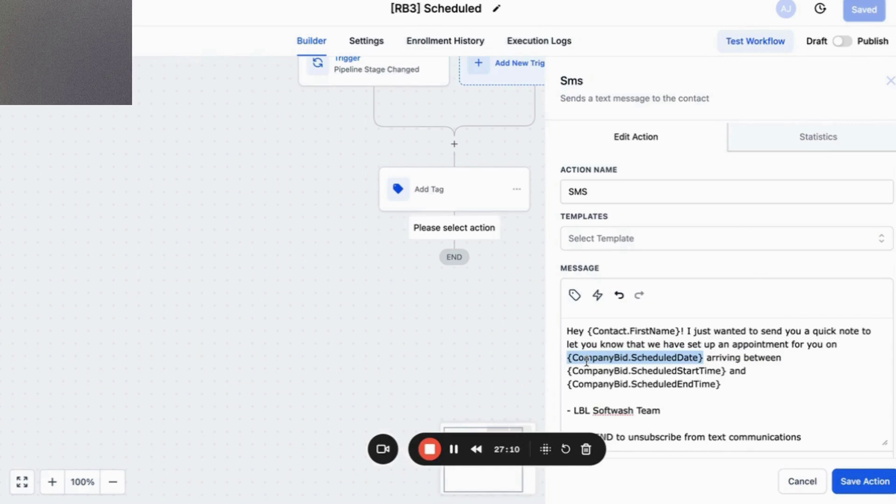
Replace the CompanyBid date, start time and end time placeholders with Job Booked Date, Start Time and End Time fields.
{"action": "left_click", "coordinate": [575, 295]}
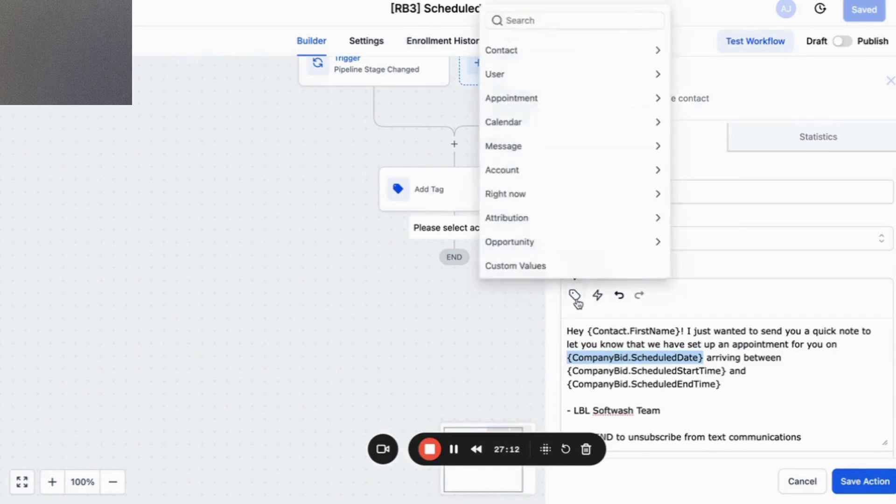
{"action": "left_click", "coordinate": [661, 50]}
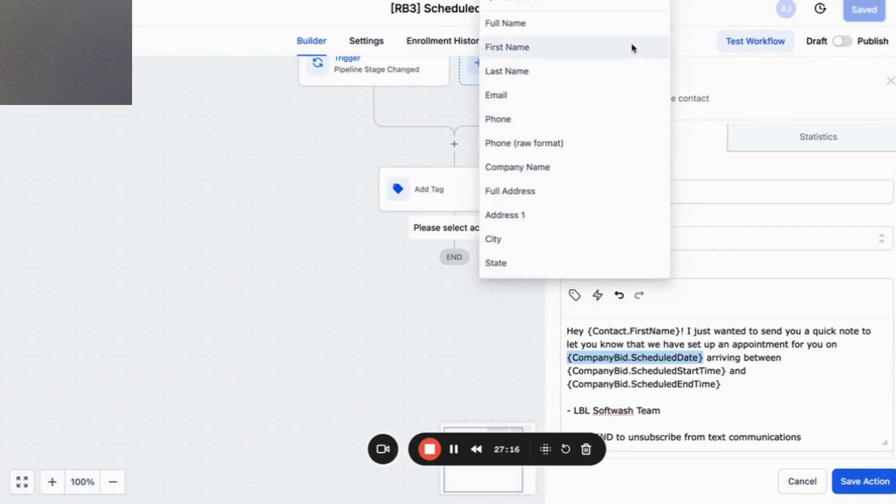
{"action": "scroll", "coordinate": [623, 157], "scroll_direction": "down", "scroll_amount": 4}
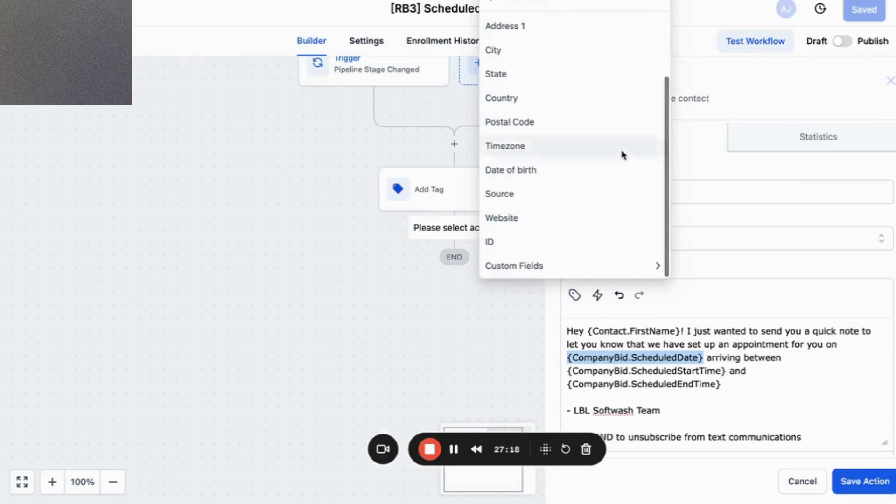
{"action": "left_click", "coordinate": [656, 266]}
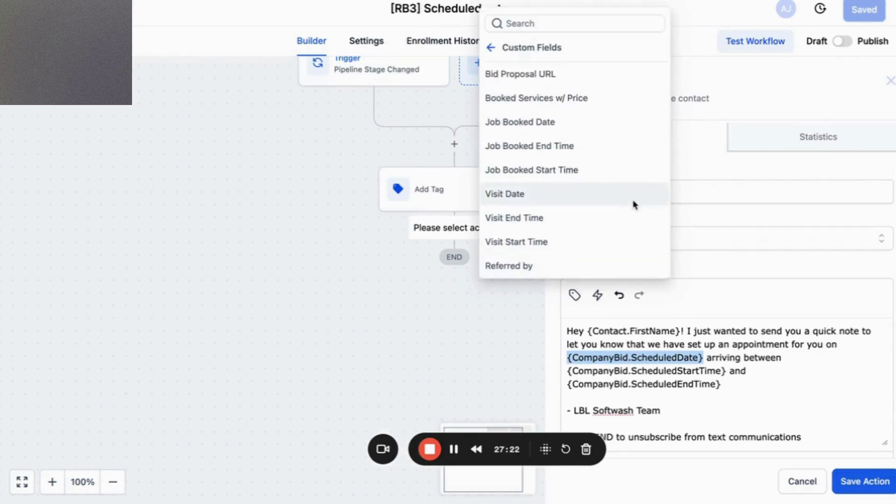
{"action": "left_click", "coordinate": [611, 129]}
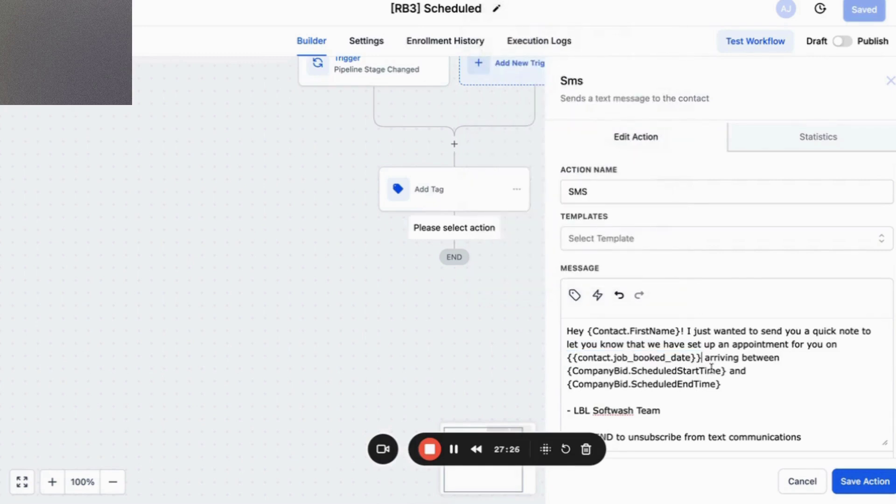
{"action": "left_click_drag", "start_coordinate": [726, 371], "coordinate": [566, 371]}
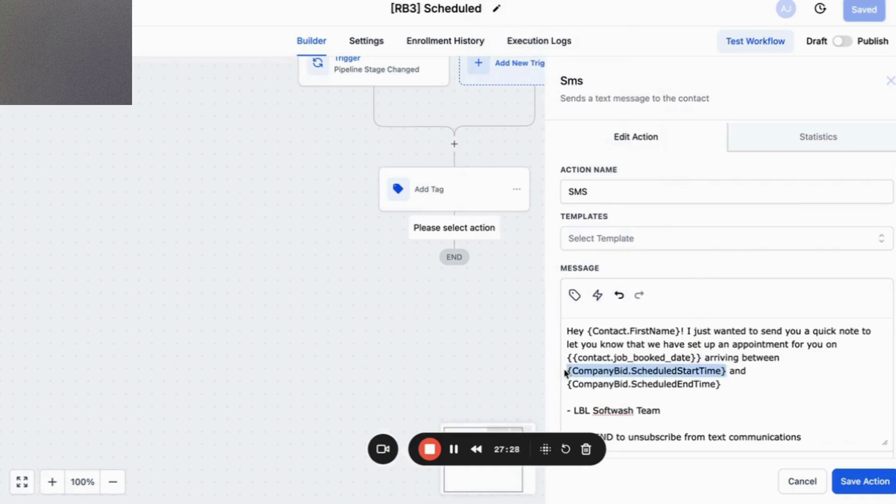
{"action": "left_click", "coordinate": [574, 295]}
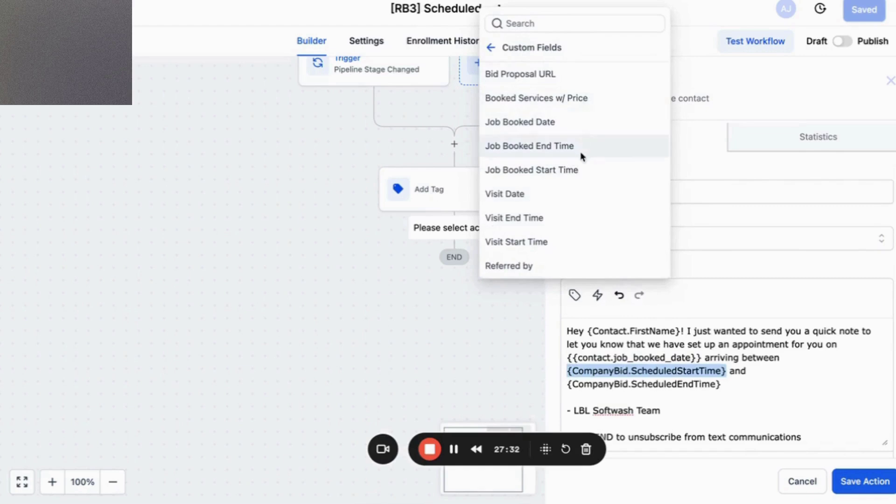
{"action": "left_click", "coordinate": [581, 170]}
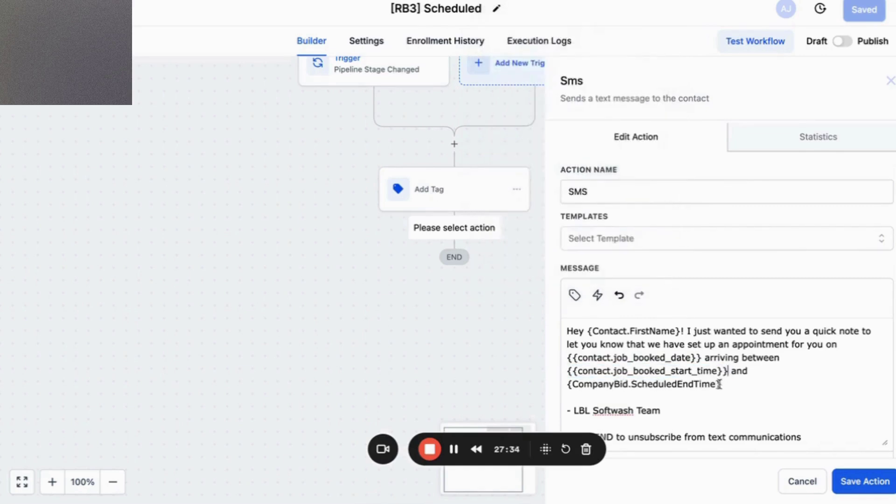
{"action": "left_click_drag", "start_coordinate": [726, 386], "coordinate": [568, 388]}
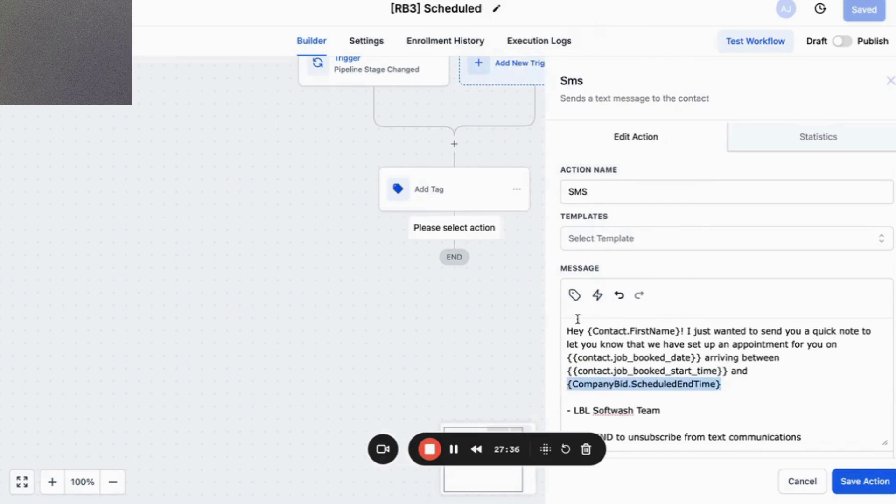
{"action": "left_click", "coordinate": [575, 295]}
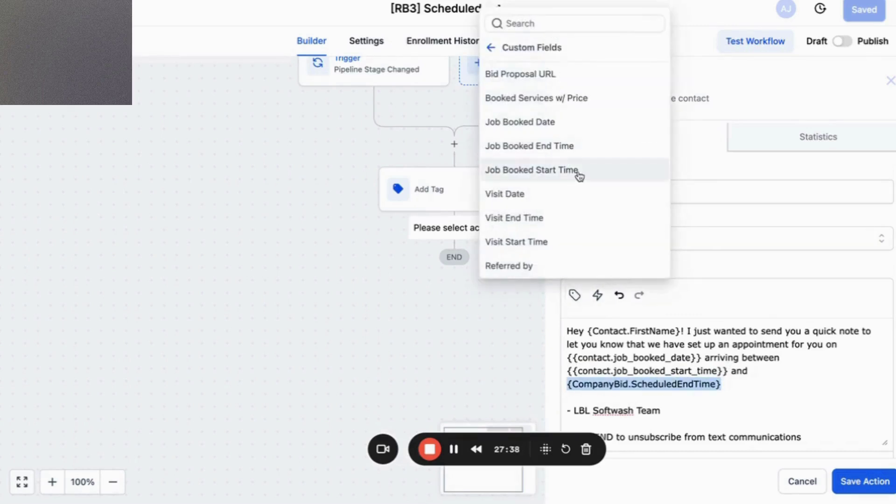
{"action": "left_click", "coordinate": [578, 153]}
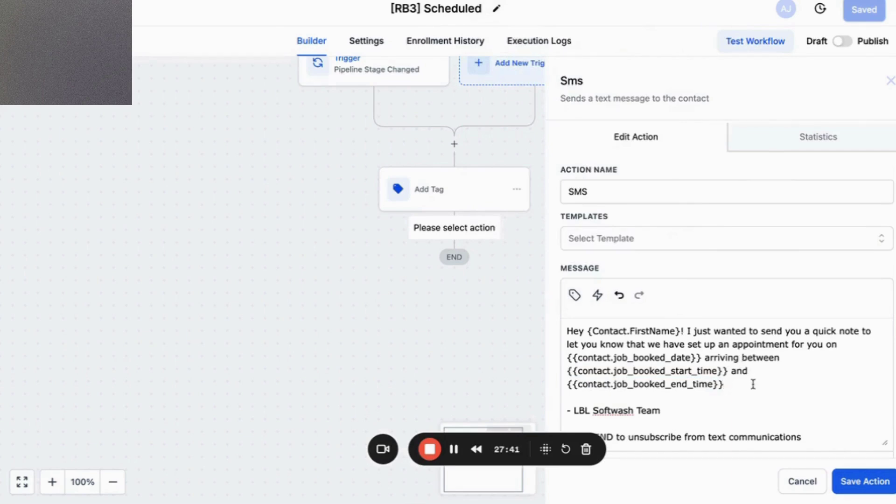
Add a services line with Booked Services w/ Price and 'Thanks and see you soon!', then save.
{"action": "key", "text": "Return"}
{"action": "key", "text": "Return"}
{"action": "type", "text": "For the "}
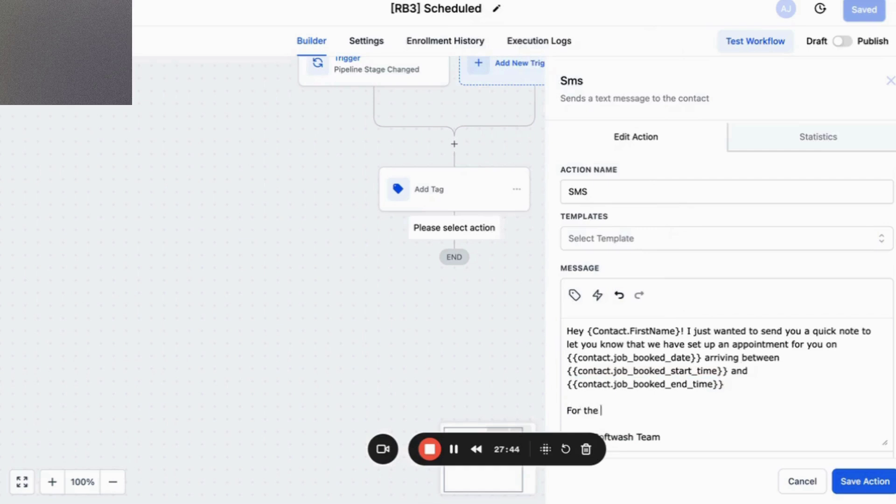
{"action": "type", "text": "folliwn"}
{"action": "type", "text": "g s"}
{"action": "type", "text": "owing servi"}
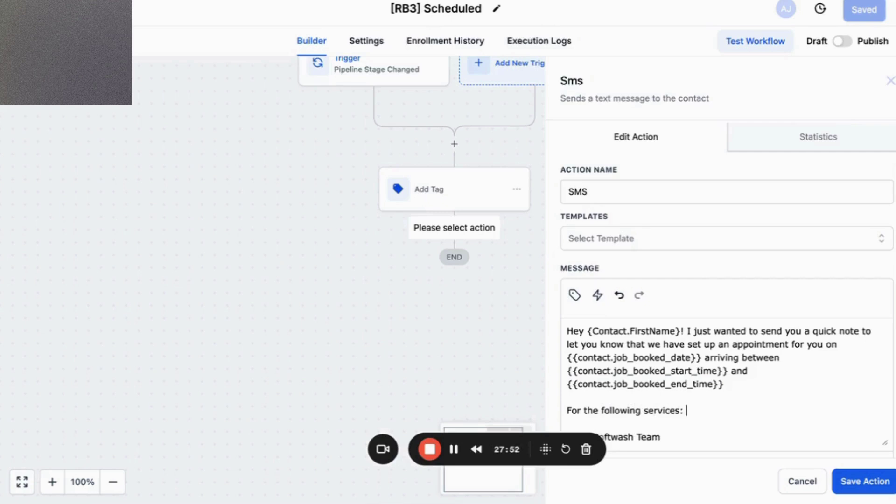
{"action": "key", "text": "Return"}
{"action": "scroll", "coordinate": [716, 317], "scroll_direction": "down", "scroll_amount": 2}
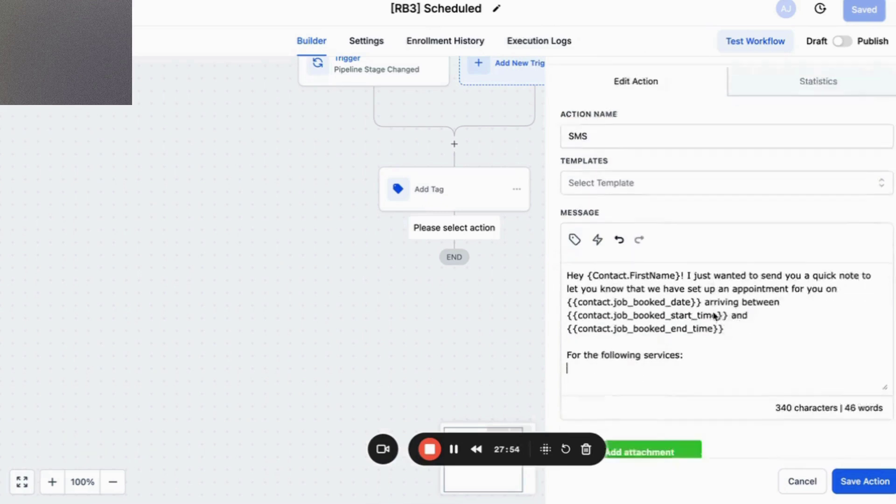
{"action": "left_click", "coordinate": [575, 203]}
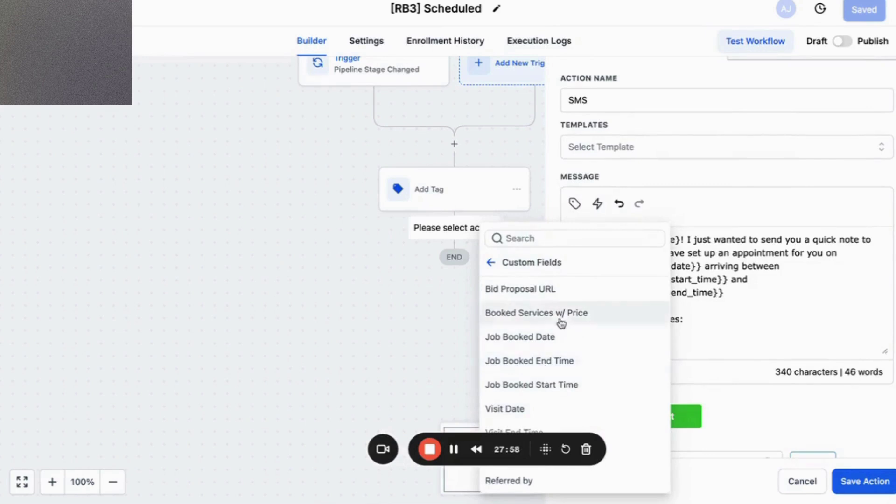
{"action": "left_click", "coordinate": [560, 318]}
{"action": "scroll", "coordinate": [746, 306], "scroll_direction": "down", "scroll_amount": 1}
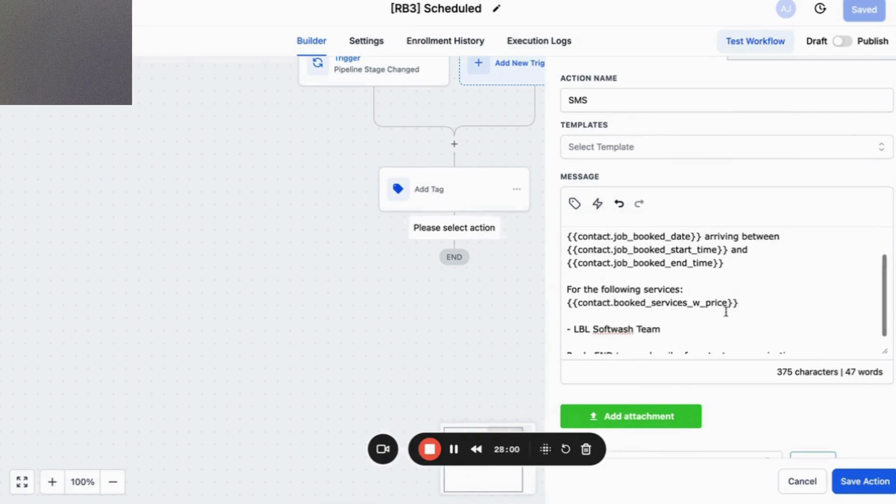
{"action": "key", "text": "Return"}
{"action": "key", "text": "Return"}
{"action": "type", "text": "Thanks "}
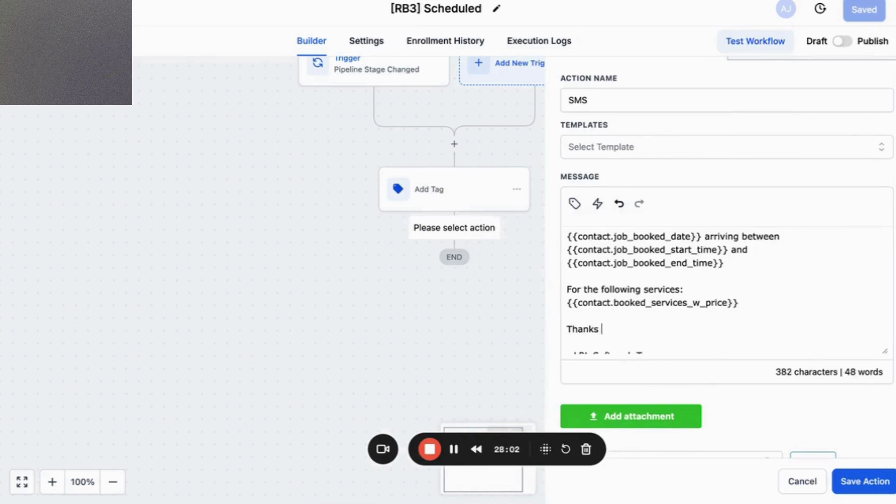
{"action": "type", "text": "and see you soon!"}
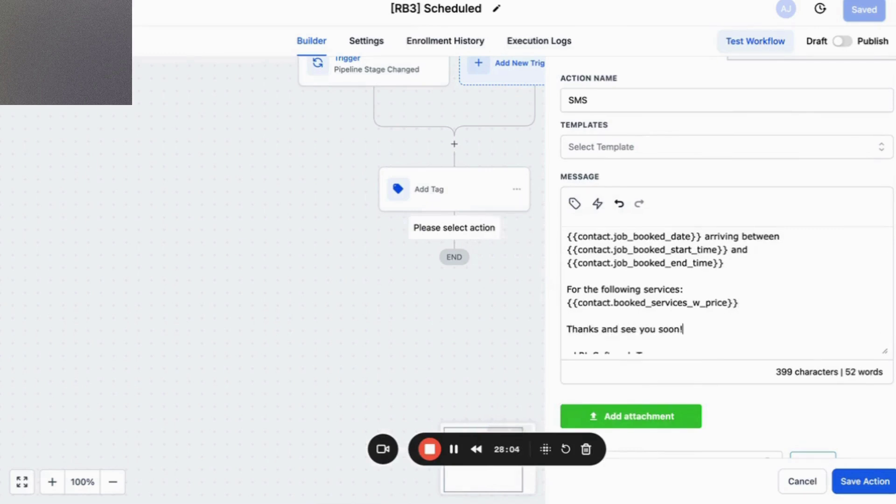
{"action": "scroll", "coordinate": [787, 303], "scroll_direction": "up", "scroll_amount": 2}
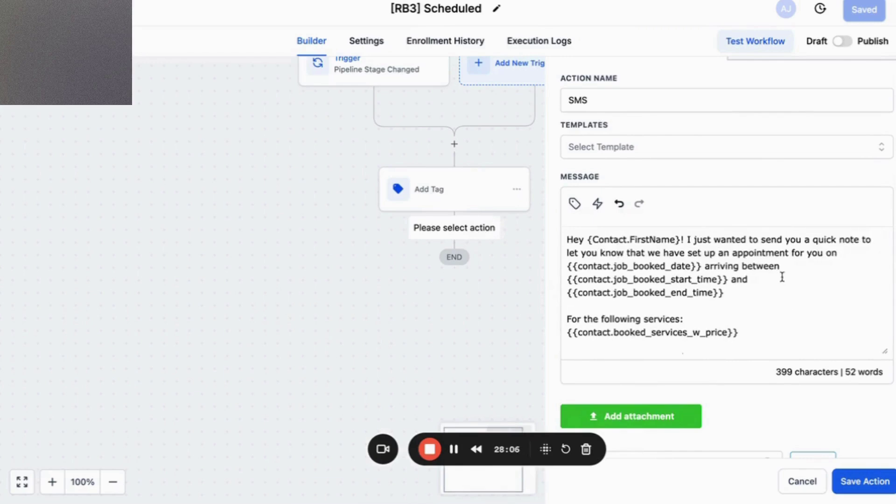
{"action": "left_click", "coordinate": [851, 484]}
{"action": "left_click", "coordinate": [866, 10]}
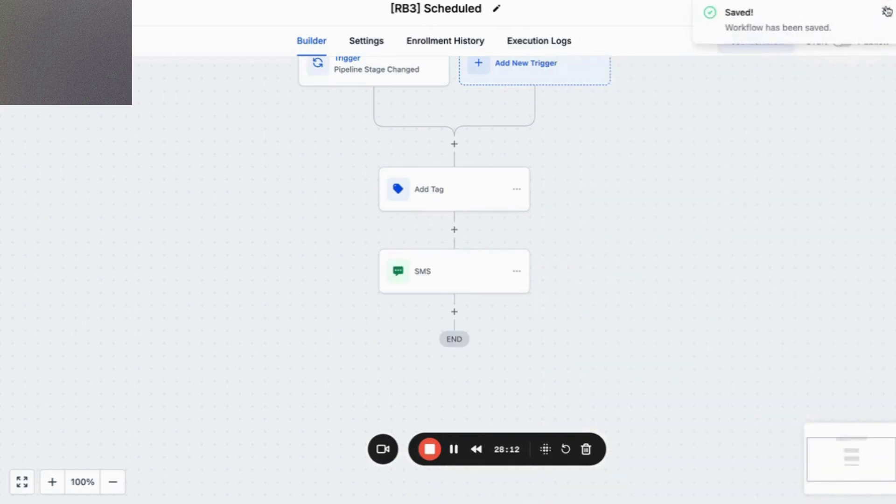
{"action": "left_click", "coordinate": [885, 10]}
{"action": "left_click", "coordinate": [764, 46]}
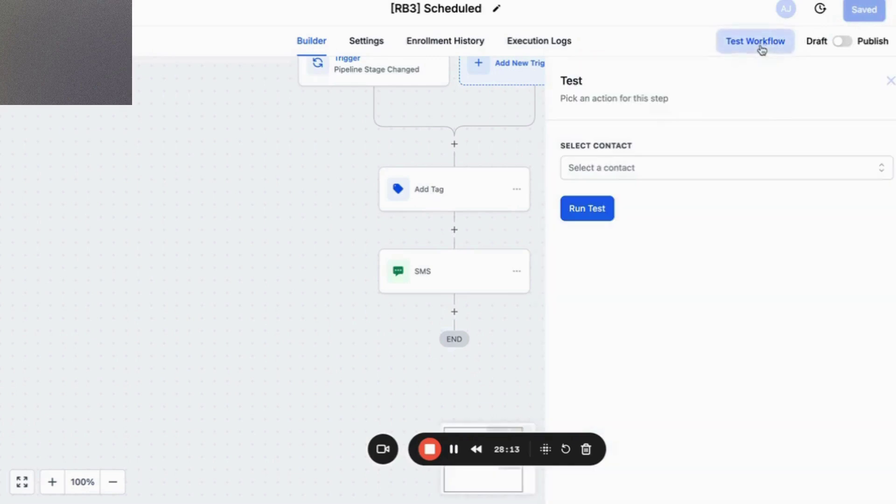
{"action": "left_click", "coordinate": [638, 167]}
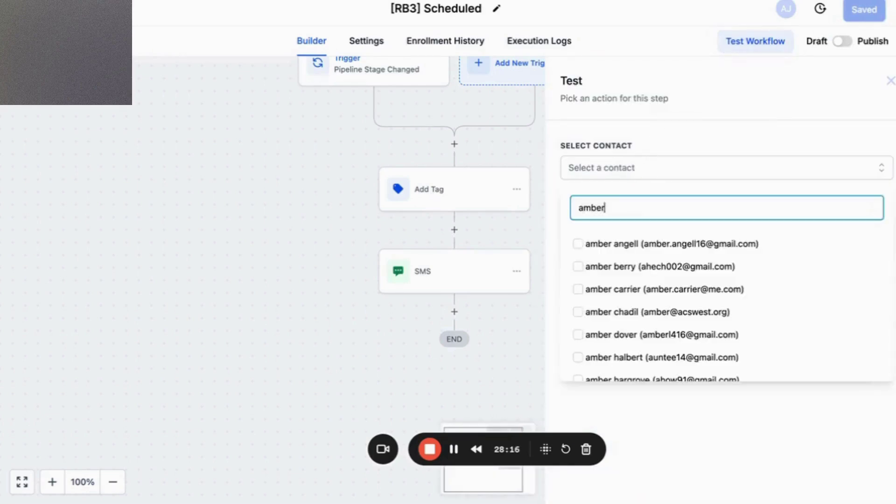
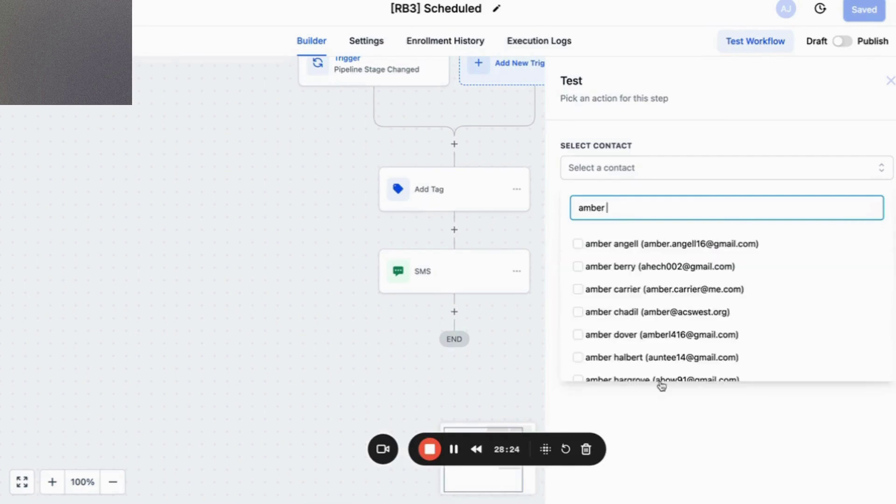
{"action": "scroll", "coordinate": [685, 313], "scroll_direction": "down", "scroll_amount": 2}
{"action": "left_click", "coordinate": [680, 415]}
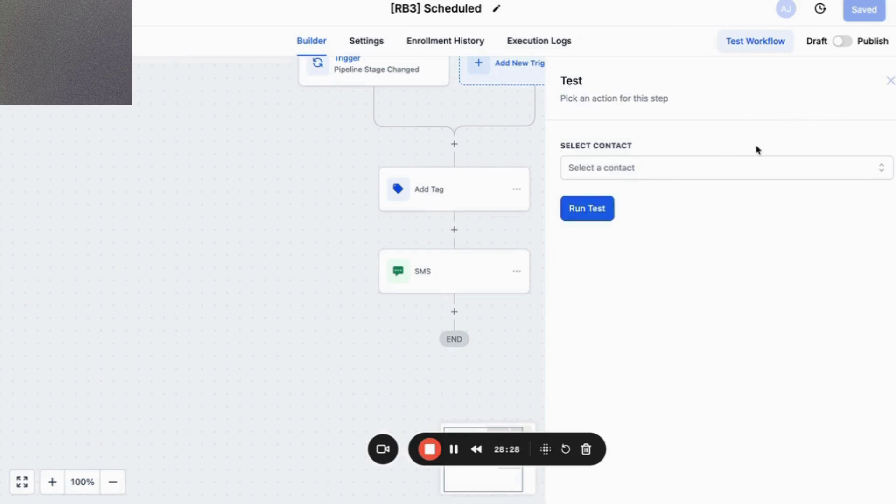
{"action": "left_click", "coordinate": [890, 81]}
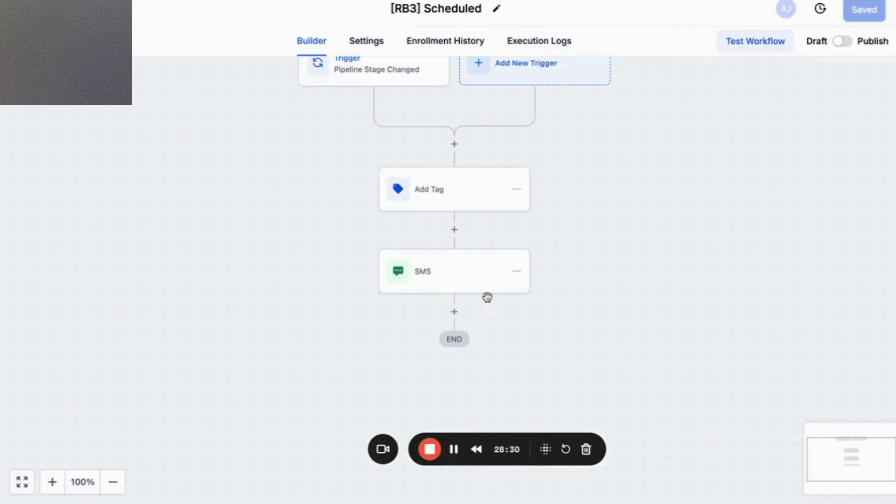
Add a Send Email step after the SMS step and paste into its body.
{"action": "left_click", "coordinate": [454, 311]}
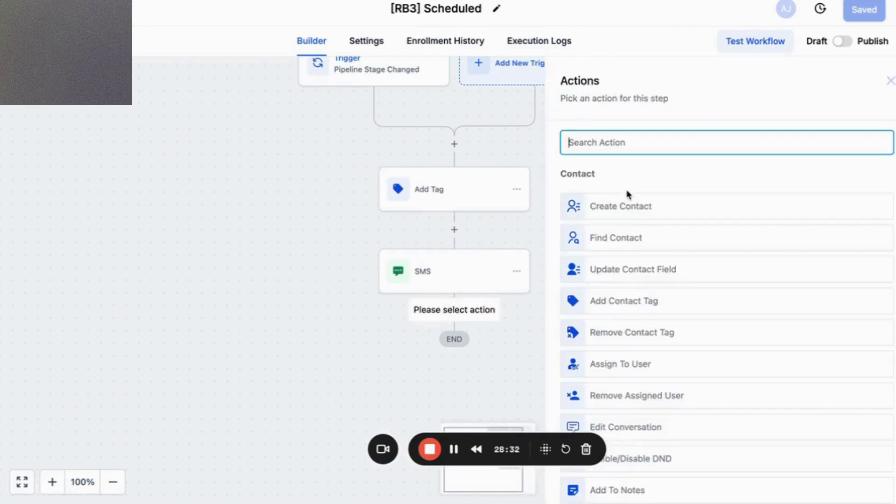
{"action": "type", "text": "email"}
{"action": "left_click", "coordinate": [644, 205]}
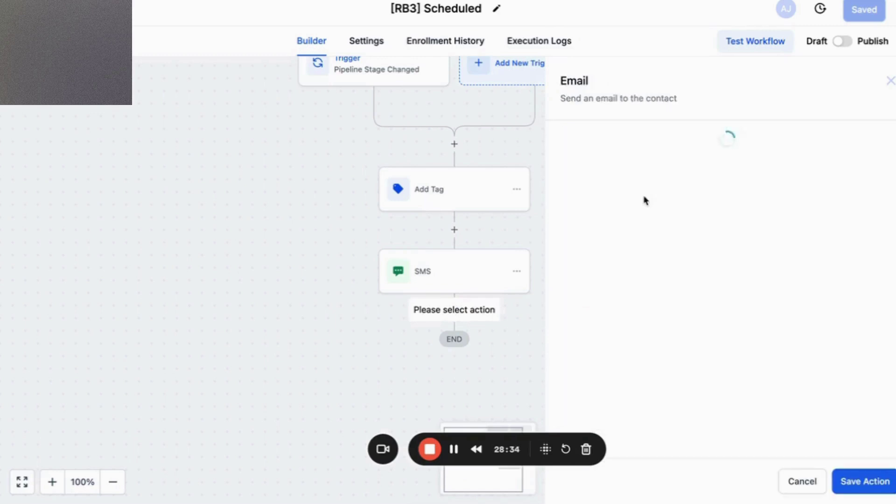
{"action": "scroll", "coordinate": [626, 299], "scroll_direction": "down", "scroll_amount": 5}
{"action": "scroll", "coordinate": [616, 341], "scroll_direction": "down", "scroll_amount": 1}
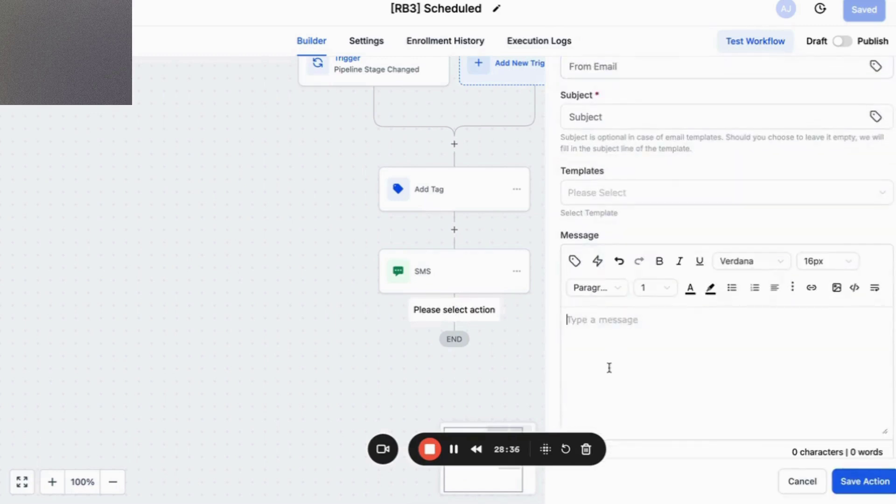
{"action": "type", "text": "Hey {Contact.FirstName}! I just wanted to send you a quick note to let you know that we have set up an appointment for you on {CompanyBid.ScheduledDate} arriving between {CompanyBid.ScheduledStartTime} and {CompanyBid.ScheduledEndTime}  - LBL Softwash Team  Reply END to unsubscribe from text communications"}
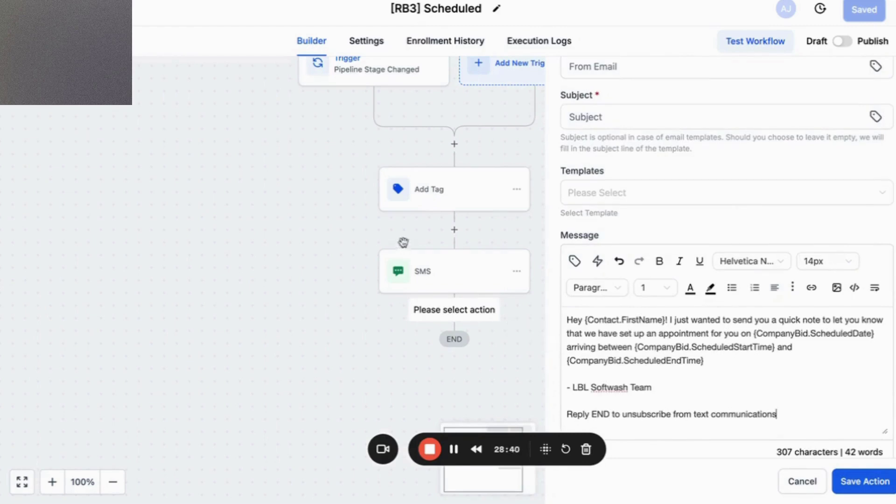
Select and copy the whole SMS step message.
{"action": "left_click", "coordinate": [440, 285]}
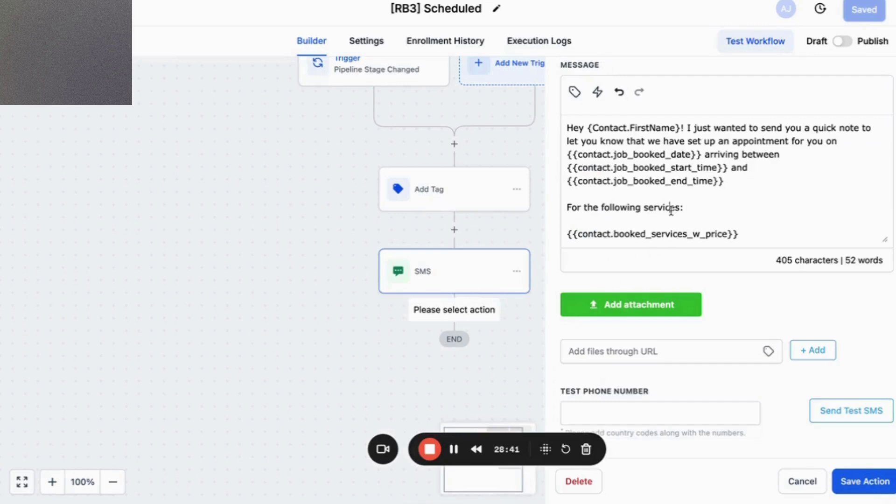
{"action": "key", "text": "ctrl+a"}
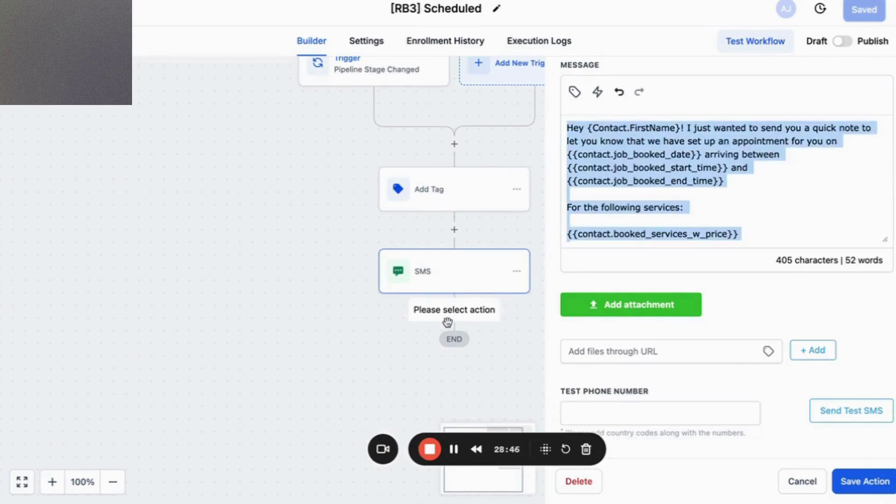
{"action": "left_click", "coordinate": [805, 484]}
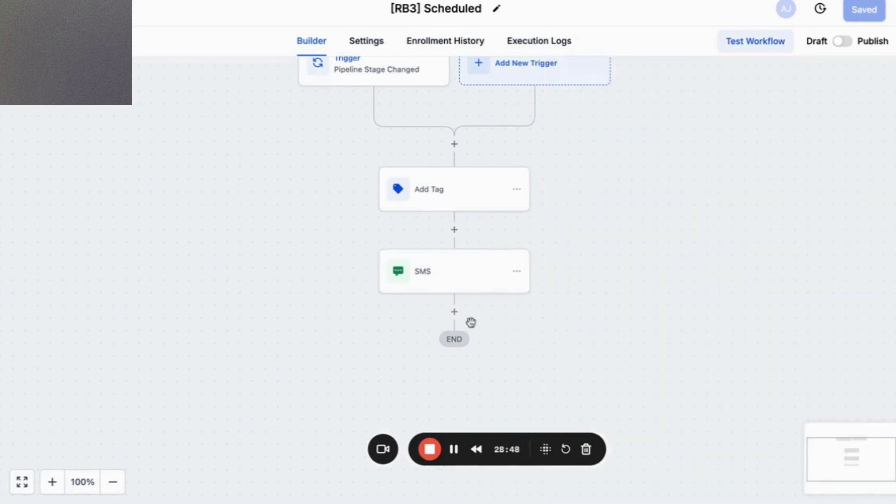
Paste the SMS text into a new Send Email message, removing the blank line before services.
{"action": "left_click", "coordinate": [459, 320]}
{"action": "type", "text": "email"}
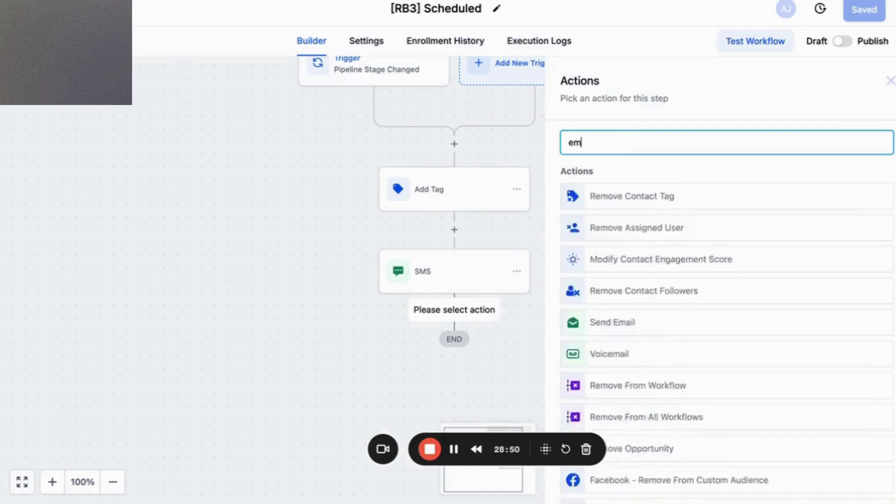
{"action": "left_click", "coordinate": [654, 198]}
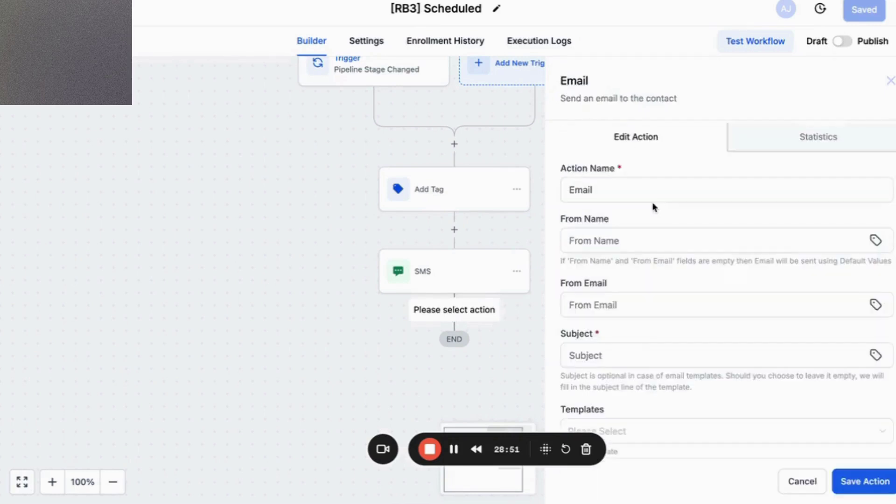
{"action": "left_click", "coordinate": [634, 354]}
{"action": "scroll", "coordinate": [633, 353], "scroll_direction": "down", "scroll_amount": 4}
{"action": "left_click", "coordinate": [632, 354]}
{"action": "key", "text": "ctrl+v"}
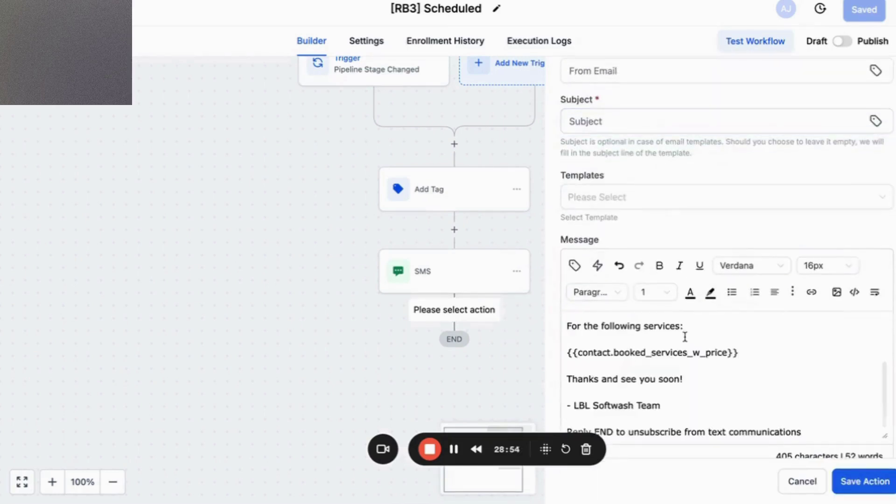
{"action": "scroll", "coordinate": [655, 372], "scroll_direction": "up", "scroll_amount": 5}
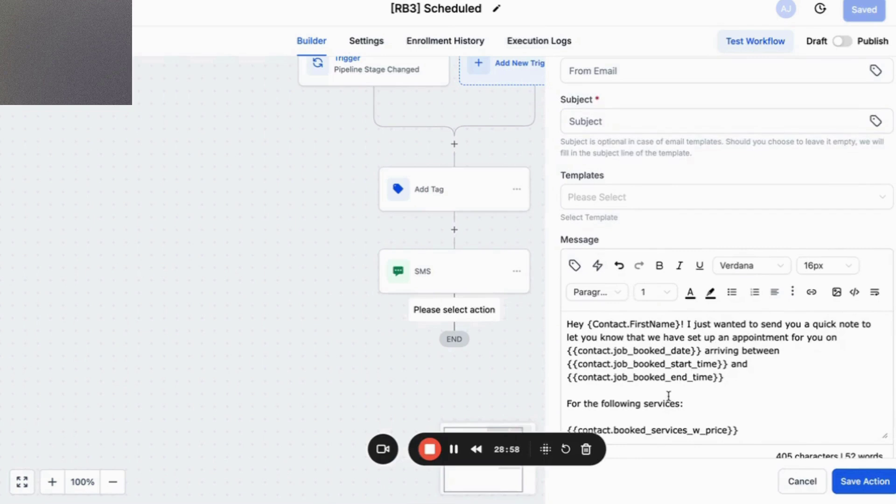
{"action": "key", "text": "BackSpace"}
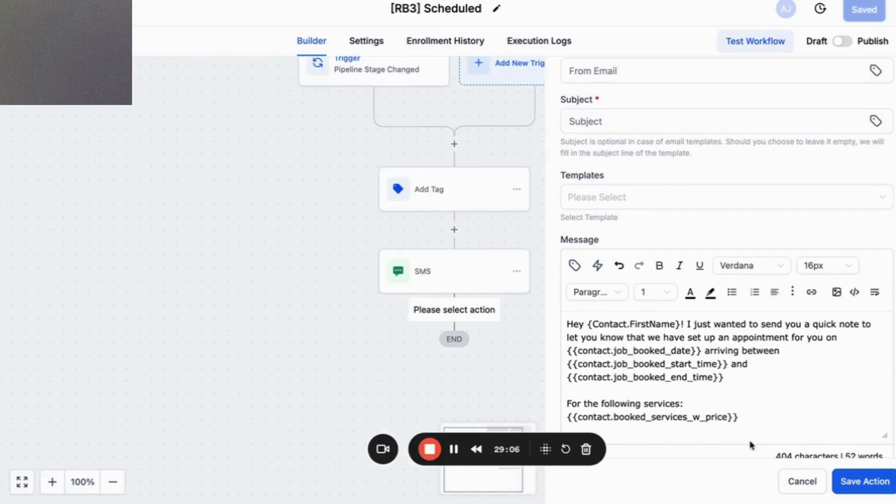
Delete the 'Reply END to unsubscribe from text communications' line and add a blank line after the sign-off.
{"action": "scroll", "coordinate": [748, 389], "scroll_direction": "down", "scroll_amount": 3}
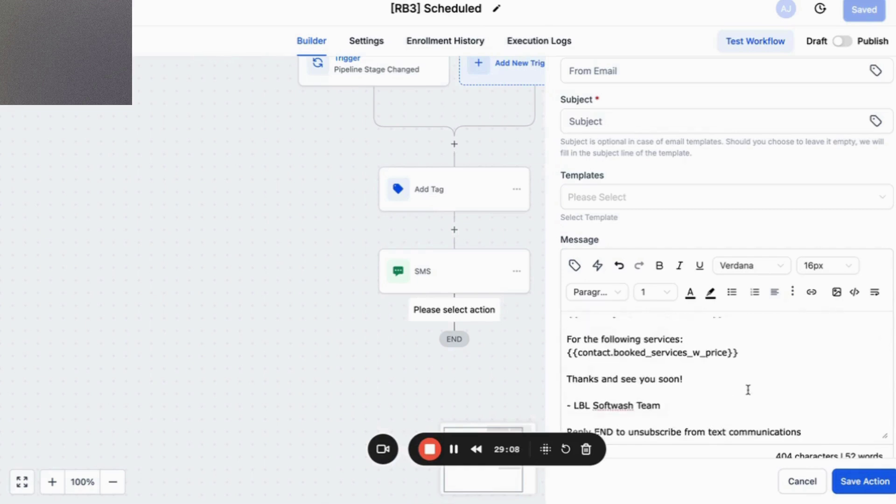
{"action": "triple_click", "coordinate": [774, 433]}
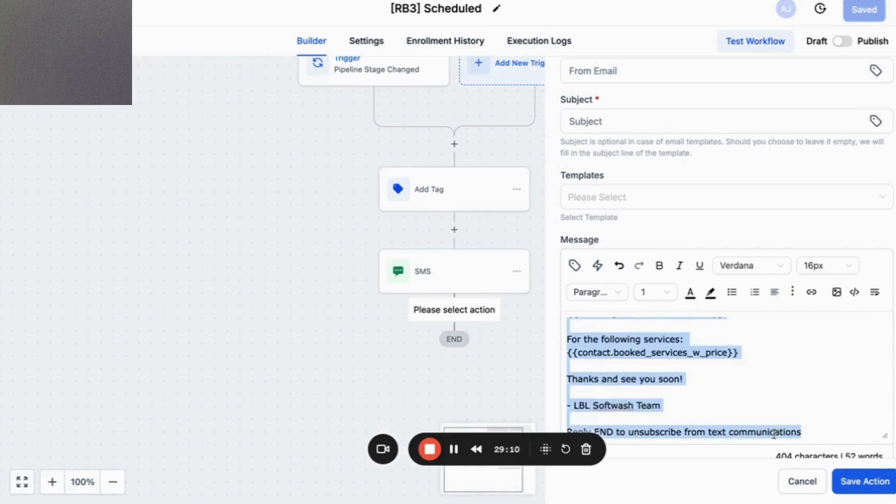
{"action": "left_click", "coordinate": [773, 433]}
{"action": "double_click", "coordinate": [773, 433]}
{"action": "left_click", "coordinate": [773, 433]}
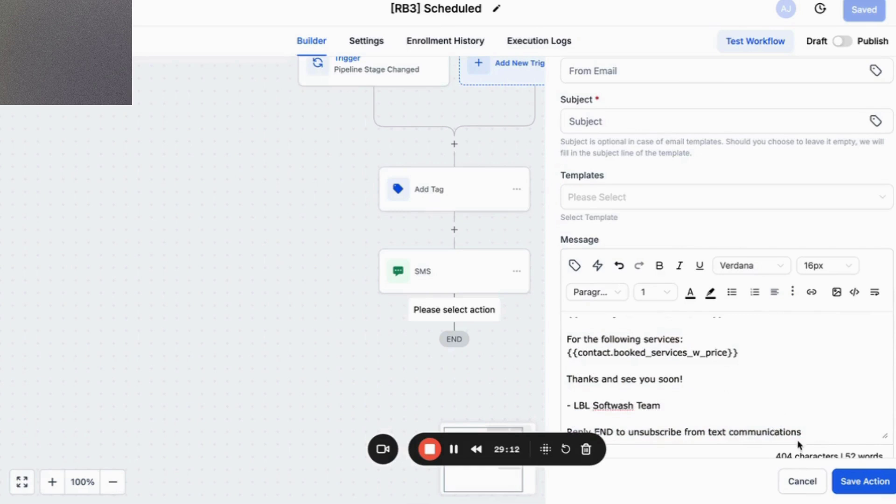
{"action": "left_click_drag", "start_coordinate": [801, 432], "coordinate": [567, 428]}
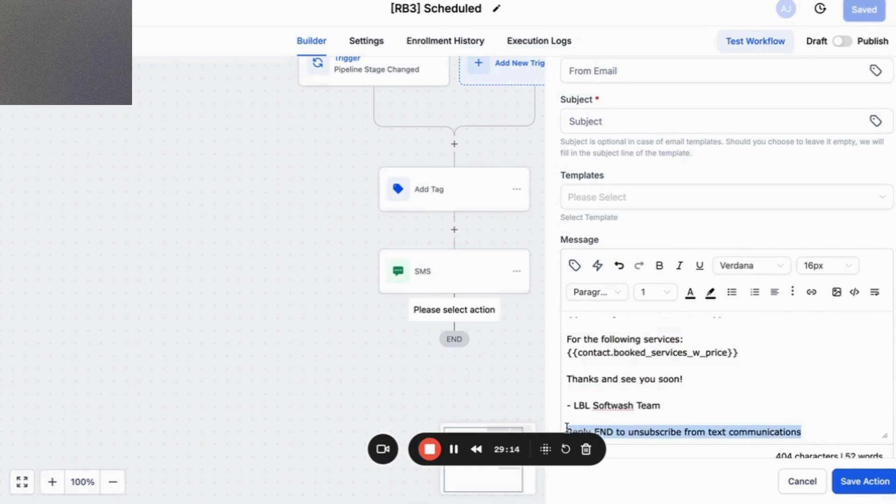
{"action": "key", "text": "BackSpace"}
{"action": "key", "text": "BackSpace"}
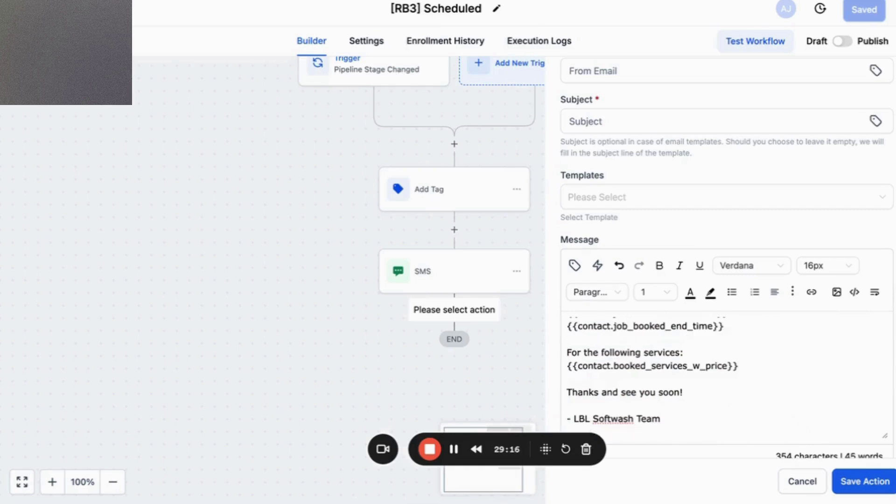
{"action": "key", "text": "Return"}
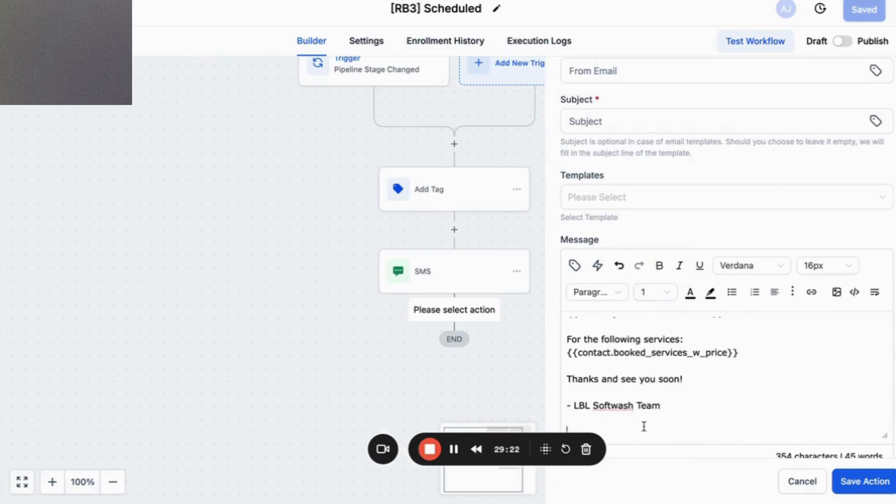
{"action": "scroll", "coordinate": [670, 396], "scroll_direction": "up", "scroll_amount": 3}
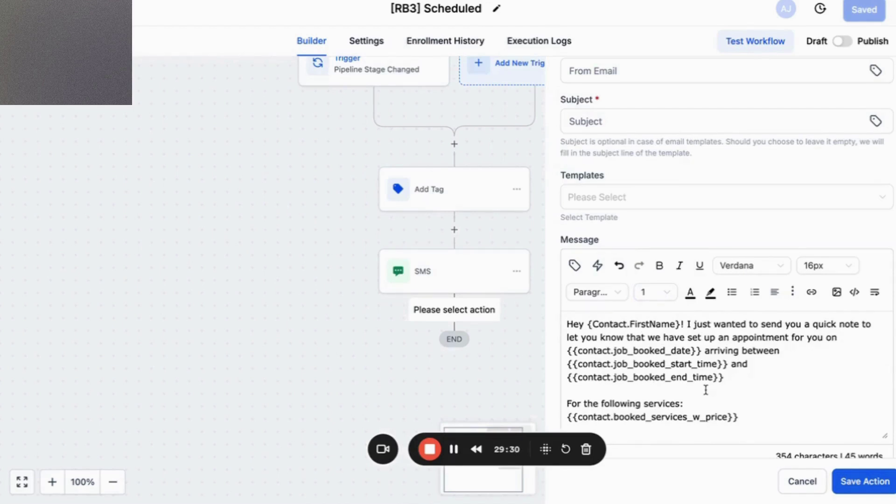
{"action": "scroll", "coordinate": [835, 292], "scroll_direction": "up", "scroll_amount": 5}
Type 'Job Booked! Details inside!' into the email subject.
{"action": "left_click", "coordinate": [745, 257]}
{"action": "scroll", "coordinate": [745, 255], "scroll_direction": "up", "scroll_amount": 2}
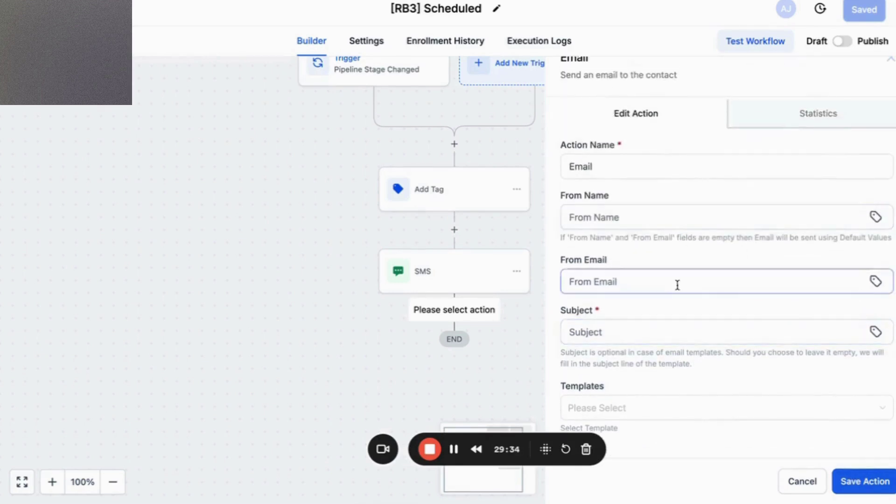
{"action": "scroll", "coordinate": [677, 285], "scroll_direction": "down", "scroll_amount": 1}
{"action": "scroll", "coordinate": [678, 285], "scroll_direction": "down", "scroll_amount": 1}
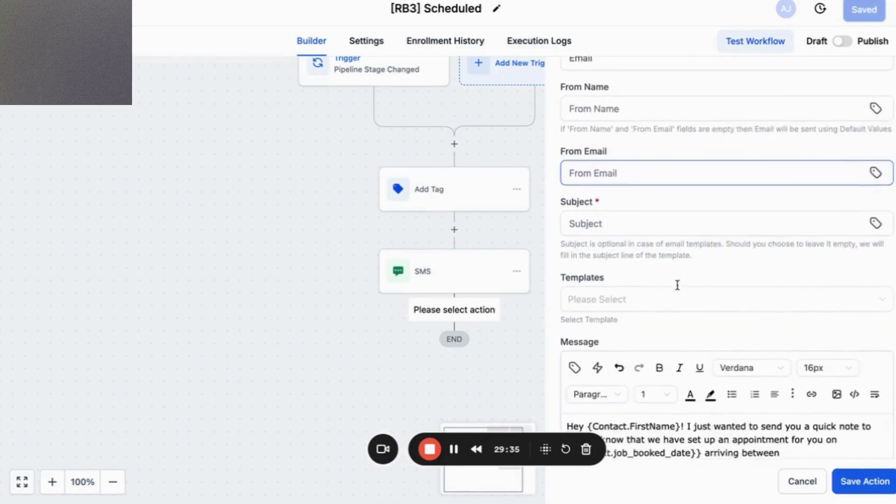
{"action": "left_click", "coordinate": [684, 232]}
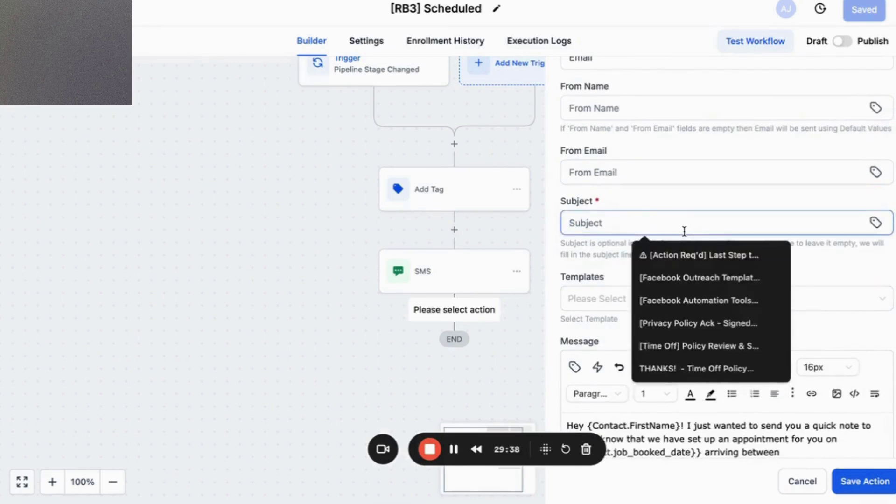
{"action": "type", "text": "Job Book"}
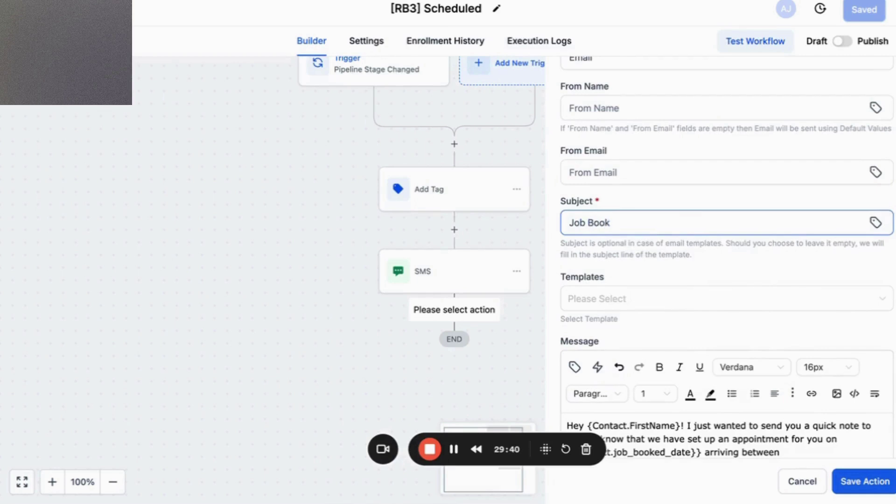
{"action": "type", "text": "ed! Details inside!"}
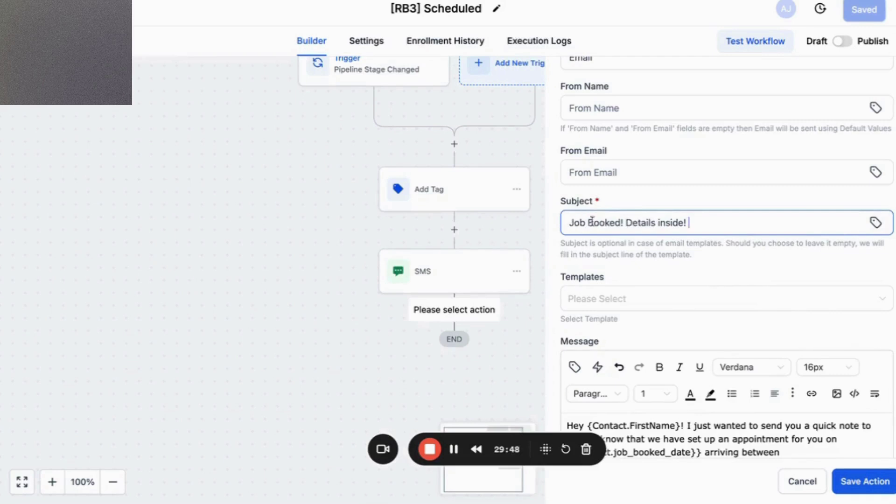
Insert 'for' and the contact's Address 1 field after 'Job Booked' in the subject.
{"action": "left_click", "coordinate": [619, 223]}
{"action": "type", "text": "for"}
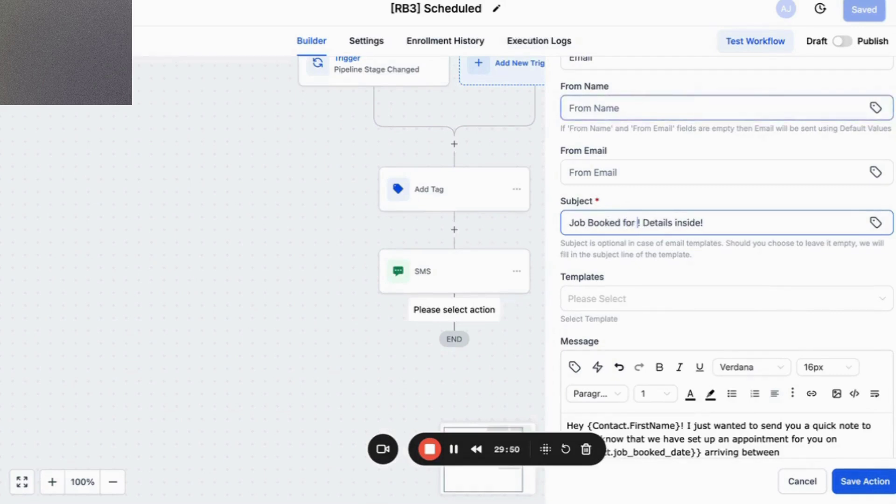
{"action": "left_click", "coordinate": [876, 223]}
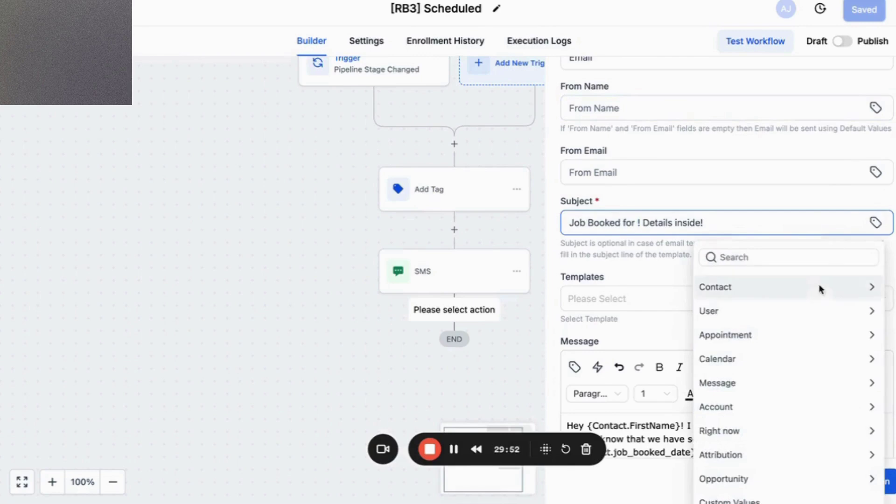
{"action": "left_click", "coordinate": [847, 297]}
{"action": "scroll", "coordinate": [796, 360], "scroll_direction": "down", "scroll_amount": 1}
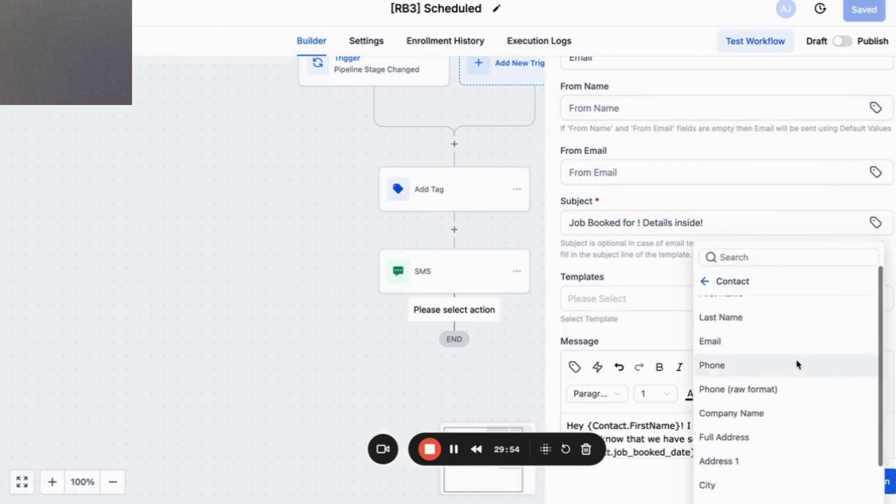
{"action": "left_click", "coordinate": [764, 466]}
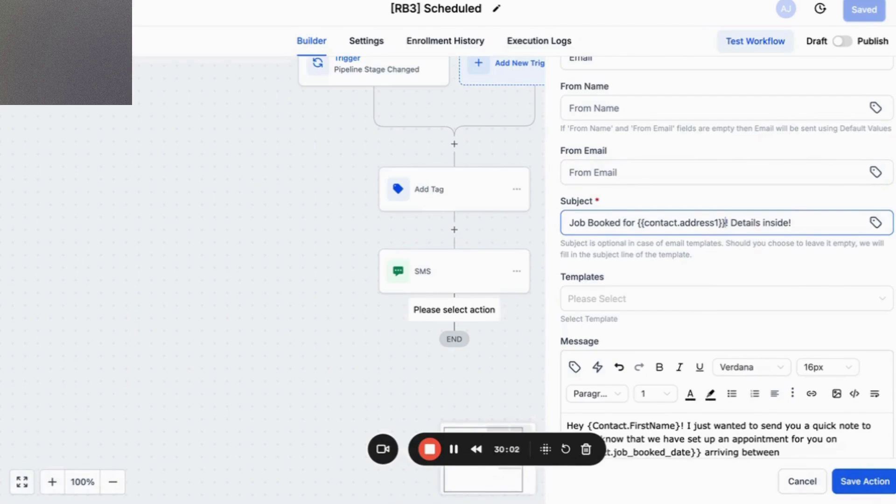
{"action": "key", "text": "super+t"}
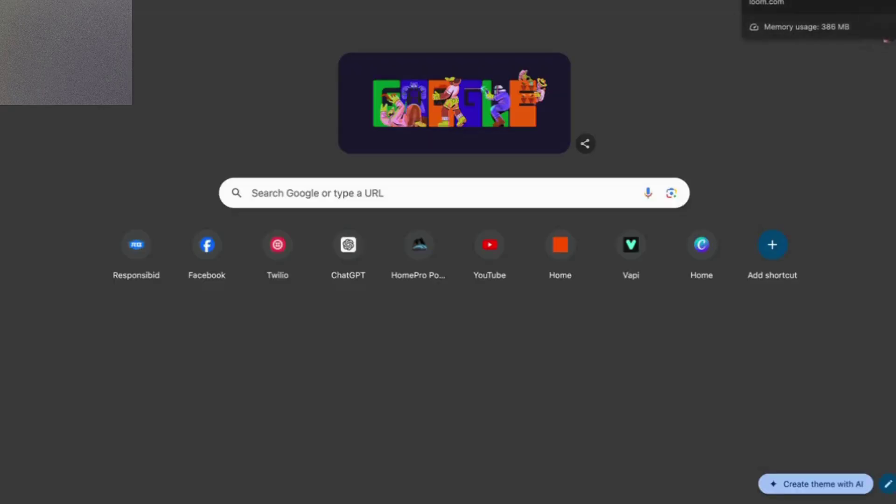
Copy the calendar emoji from Emojipedia's Calendar Emoji page.
{"action": "type", "text": "calen"}
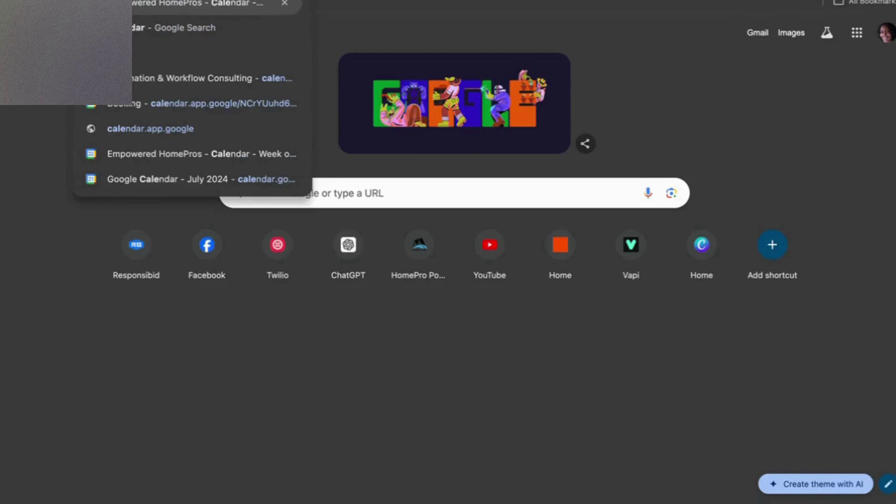
{"action": "type", "text": "dar"}
{"action": "type", "text": "jin"}
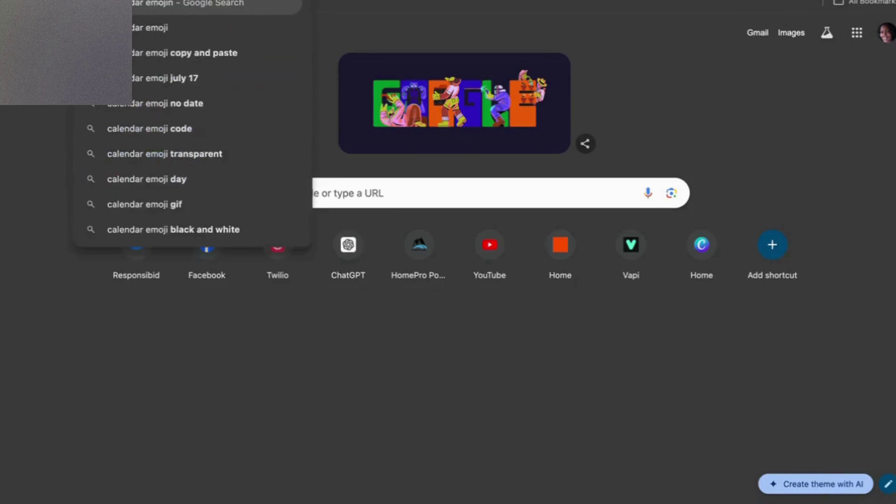
{"action": "left_click", "coordinate": [241, 31]}
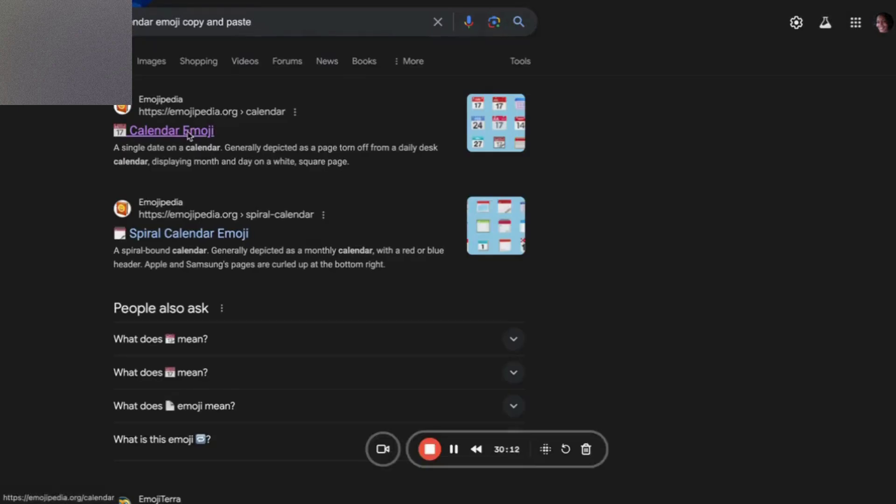
{"action": "left_click", "coordinate": [186, 132]}
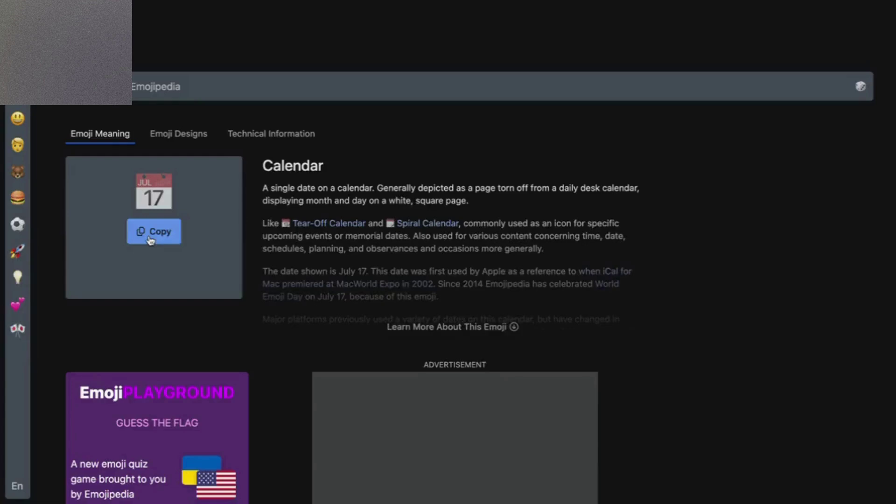
{"action": "left_click", "coordinate": [150, 239]}
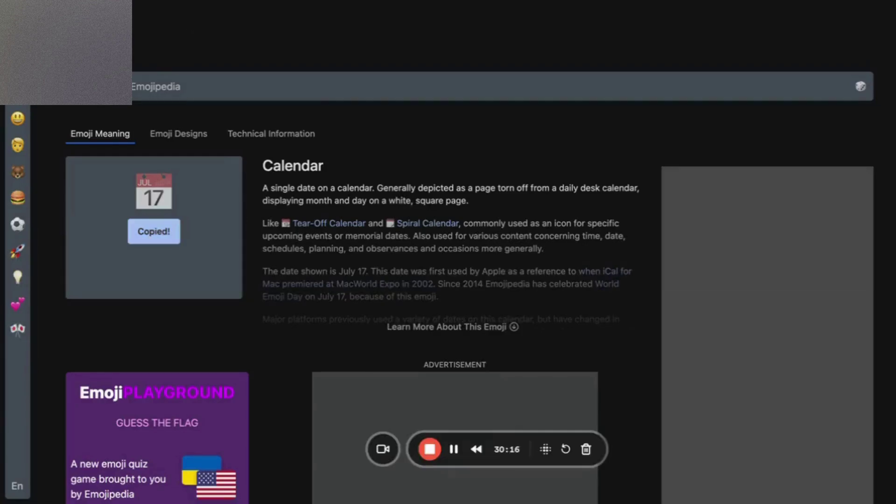
Paste the calendar emoji at the subject's start, then save the Email action and workflow.
{"action": "key", "text": "super+Tab"}
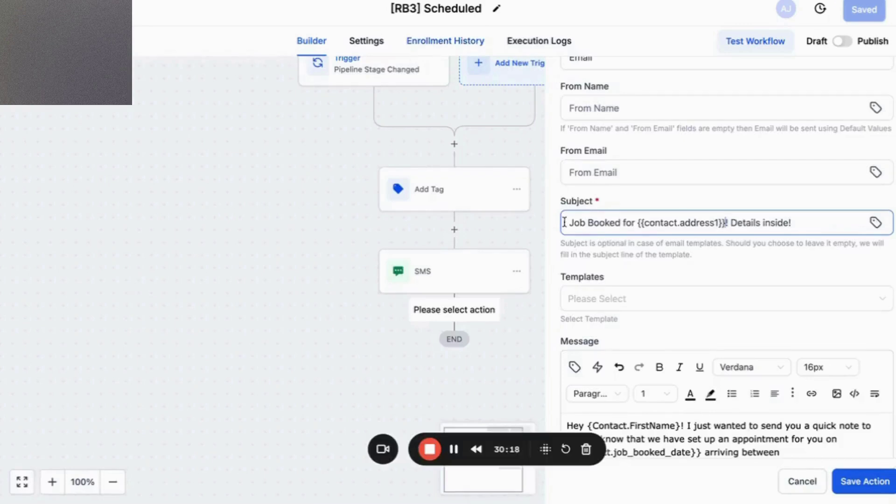
{"action": "key", "text": "super+v"}
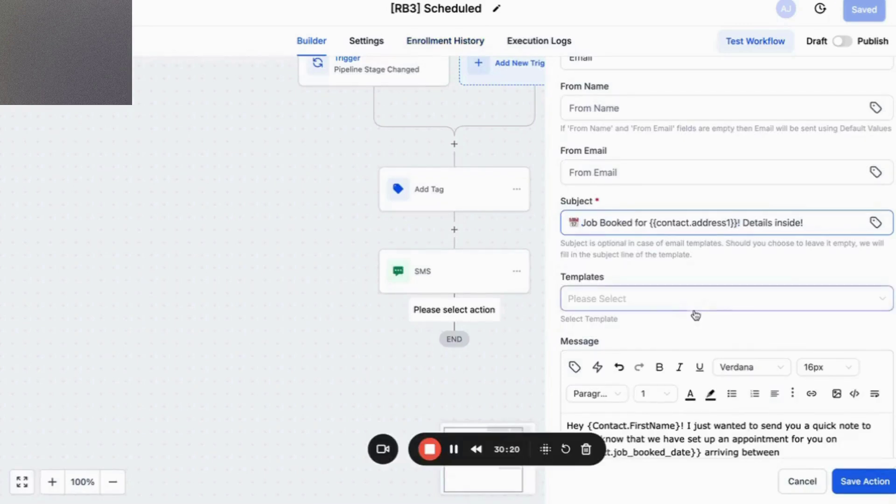
{"action": "scroll", "coordinate": [695, 260], "scroll_direction": "down", "scroll_amount": 4}
{"action": "left_click", "coordinate": [850, 481]}
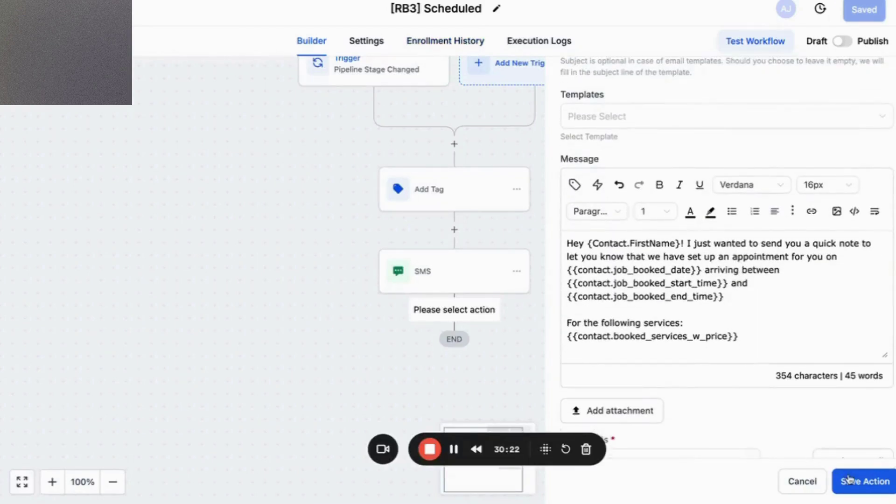
{"action": "left_click", "coordinate": [868, 13]}
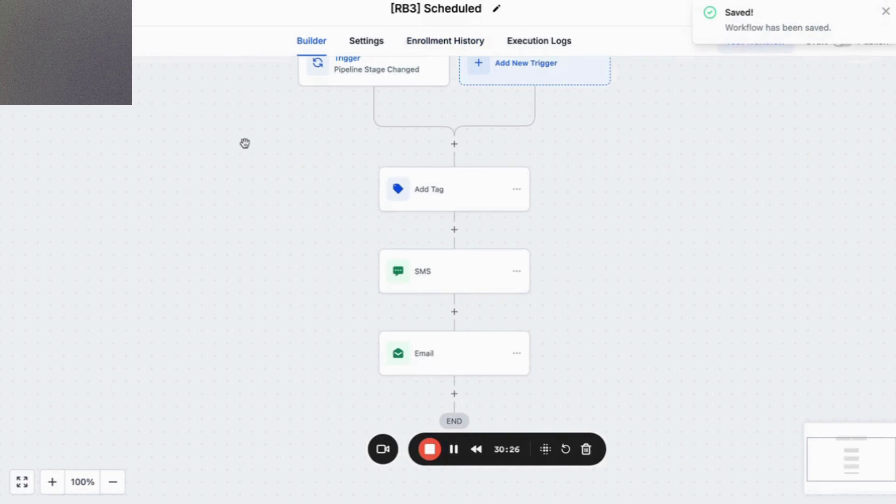
Return from the saved [RB3] Scheduled workflow to the Workflow List.
{"action": "left_click", "coordinate": [28, 8]}
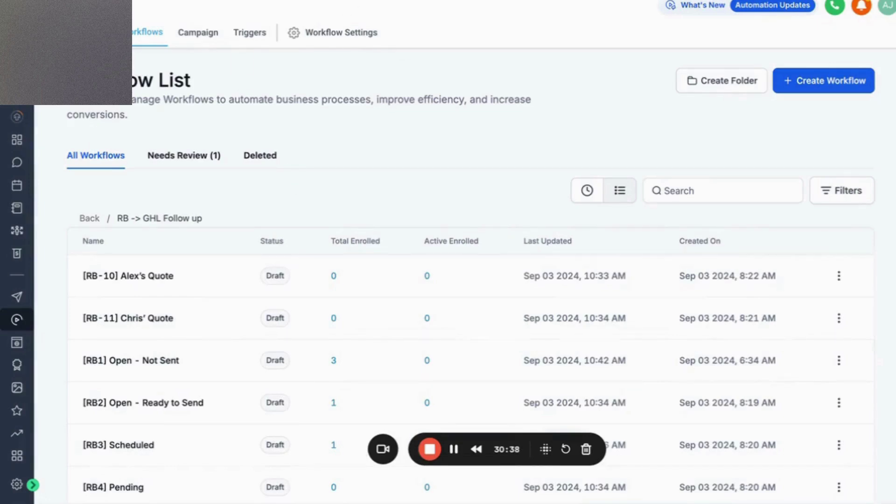
{"action": "key", "text": "ctrl+super+f"}
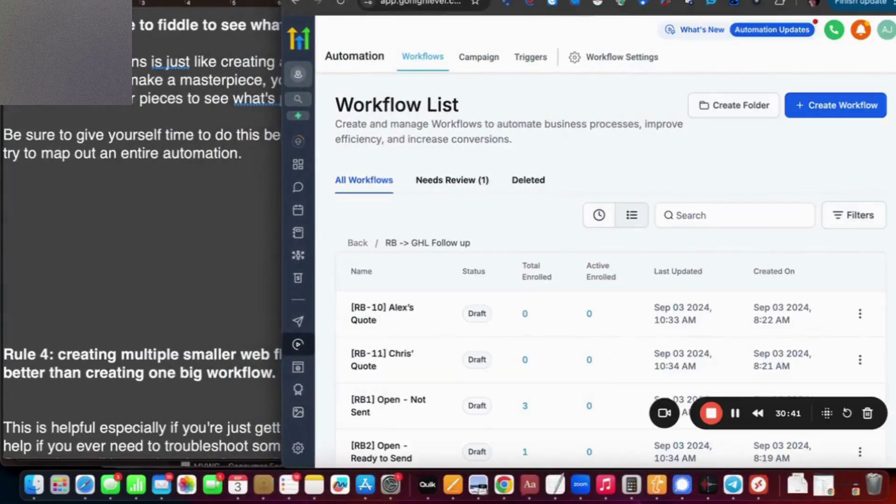
{"action": "key", "text": "ctrl+super+f"}
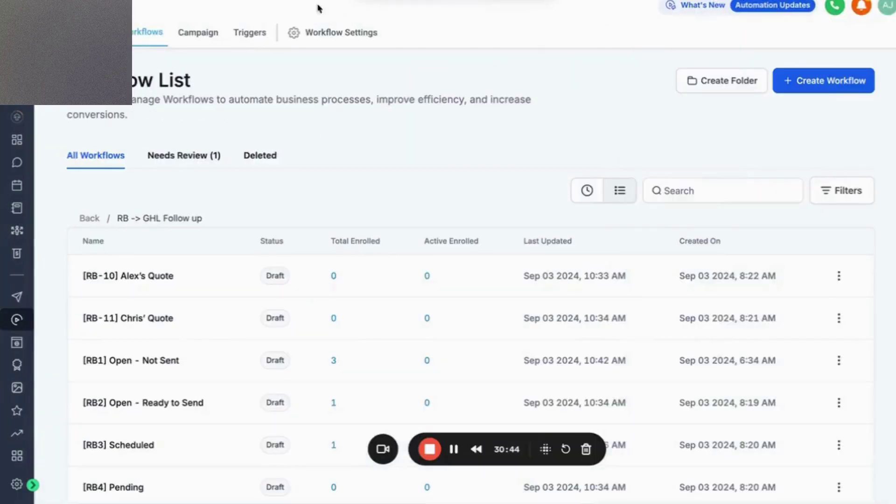
Replace the stage-names notes with the heading 'Test Test Test Test!!!!!'.
{"action": "key", "text": "ctrl+Left"}
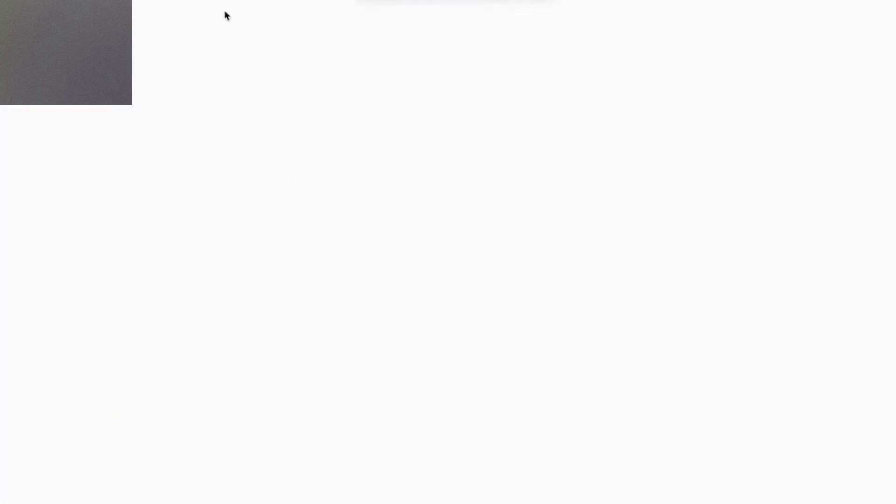
{"action": "scroll", "coordinate": [295, 239], "scroll_direction": "down", "scroll_amount": 10}
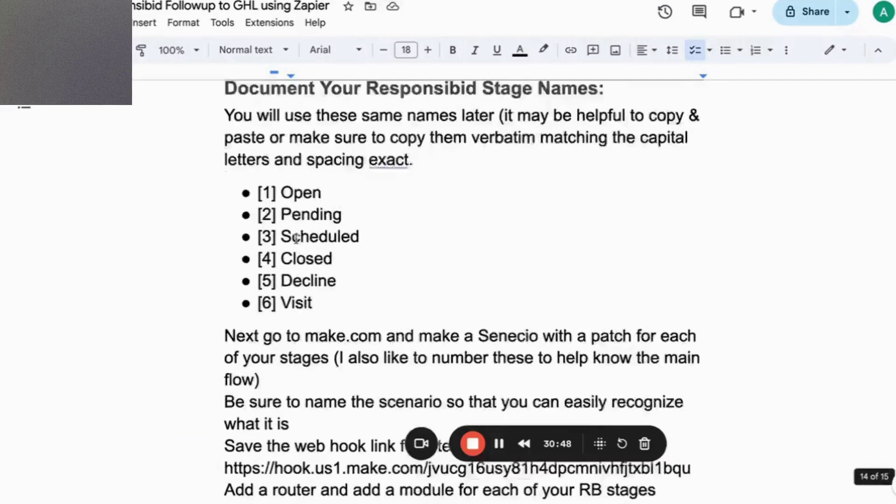
{"action": "scroll", "coordinate": [280, 240], "scroll_direction": "up", "scroll_amount": 3}
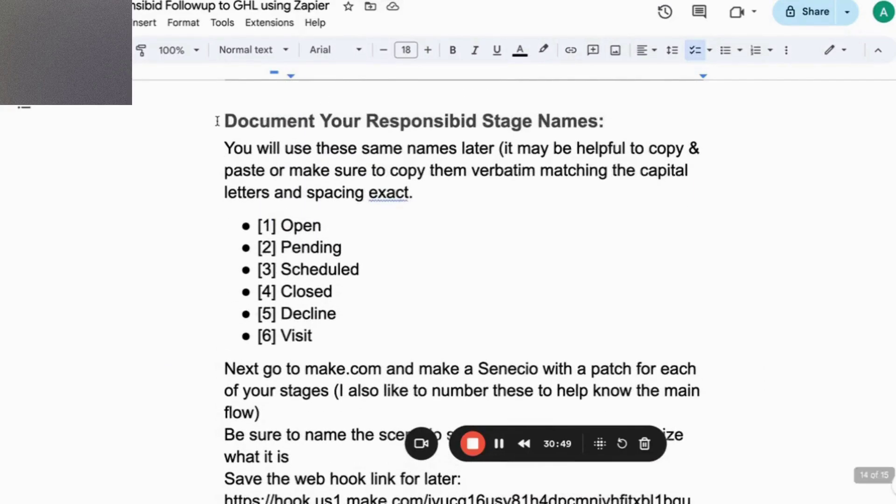
{"action": "left_click_drag", "start_coordinate": [216, 116], "coordinate": [579, 485]}
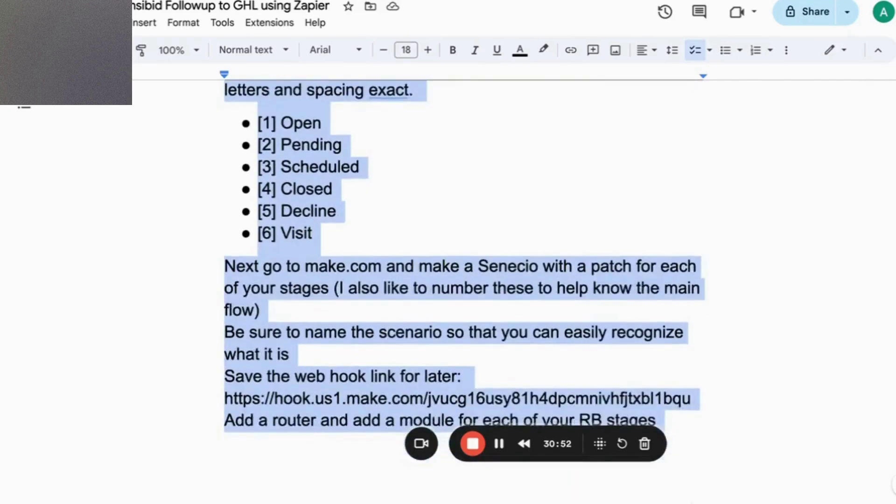
{"action": "key", "text": "BackSpace"}
{"action": "type", "text": "Test "}
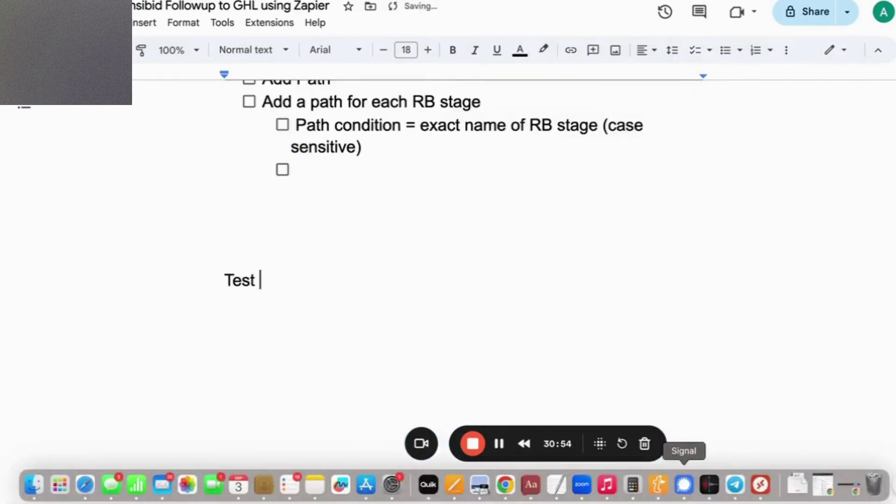
{"action": "type", "text": "Test Test Test T"}
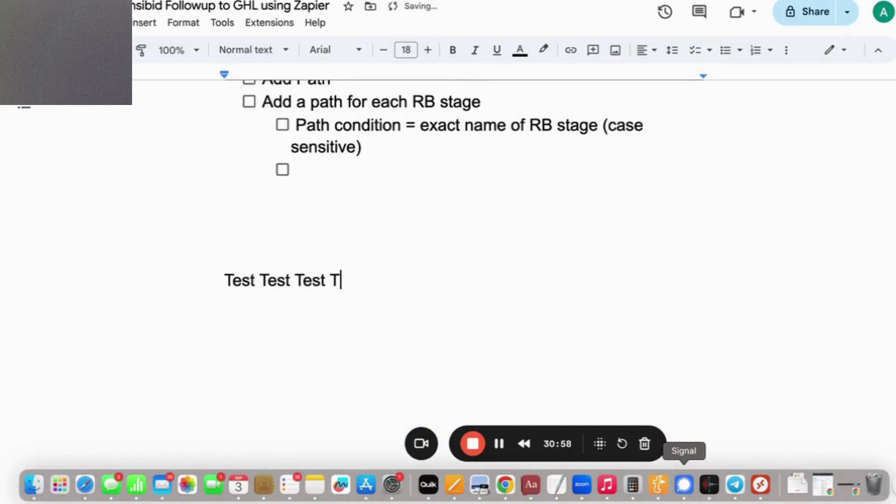
{"action": "type", "text": "est"}
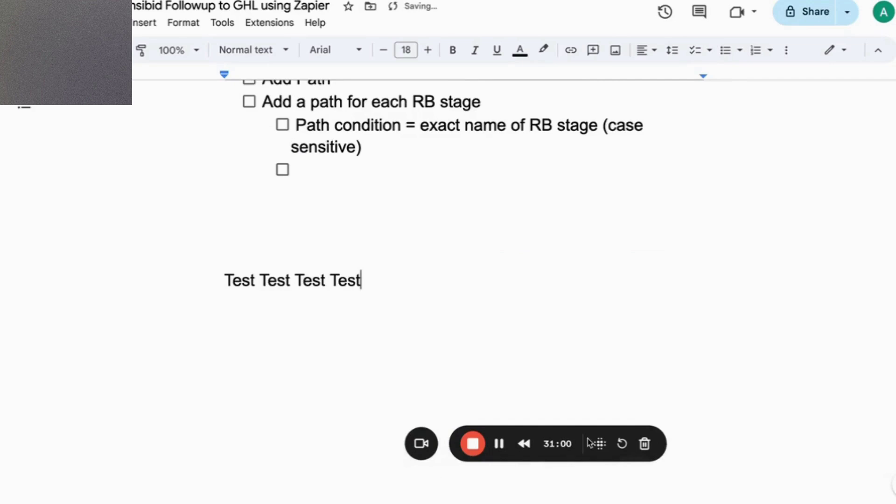
{"action": "type", "text": "!!!!!"}
{"action": "key", "text": "Return"}
Type 'Create dummy data and leads' and 'Delete and start from scratch' beneath the heading.
{"action": "type", "text": "Create dummy"}
{"action": "key", "text": "BackSpace"}
{"action": "type", "text": "my date"}
{"action": "key", "text": "BackSpace"}
{"action": "type", "text": "a "}
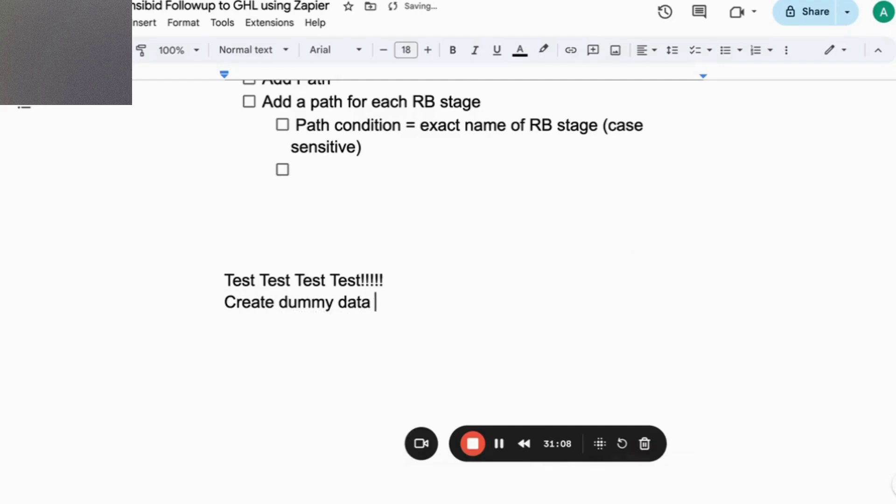
{"action": "type", "text": "and users"}
{"action": "key", "text": "BackSpace"}
{"action": "key", "text": "BackSpace"}
{"action": "key", "text": "BackSpace"}
{"action": "key", "text": "BackSpace"}
{"action": "key", "text": "BackSpace"}
{"action": "key", "text": "BackSpace"}
{"action": "key", "text": "BackSpace"}
{"action": "key", "text": "BackSpace"}
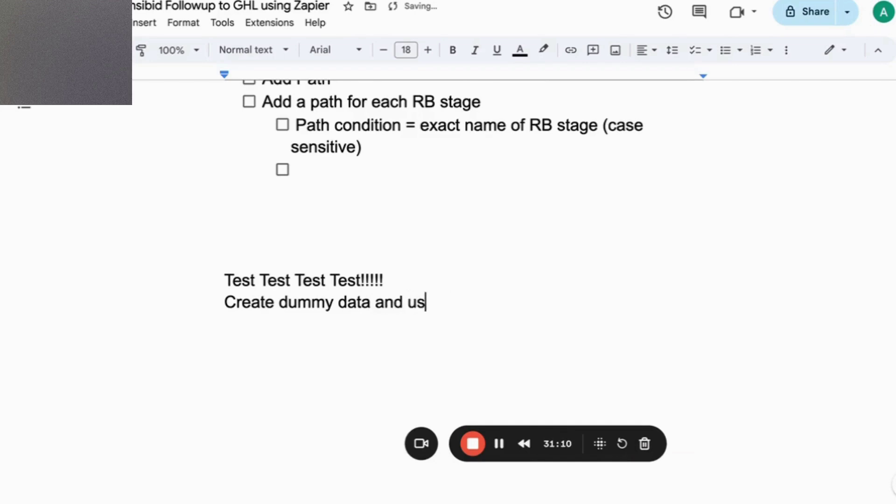
{"action": "type", "text": "nd leads"}
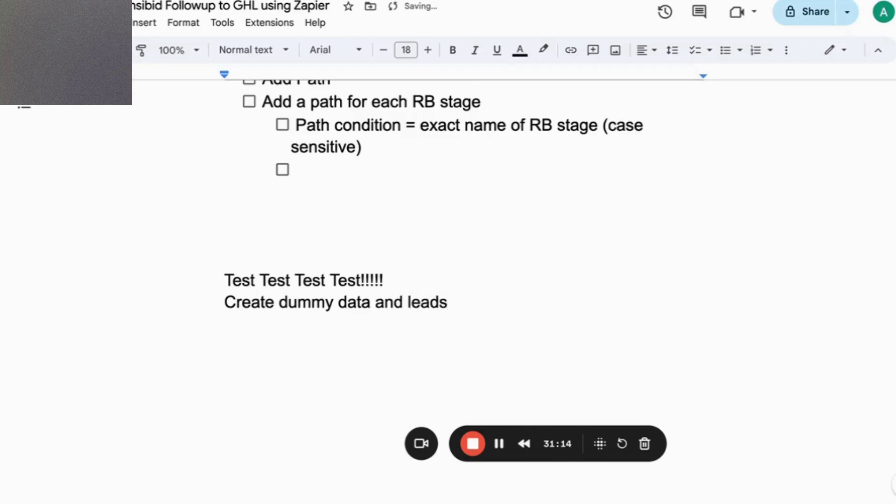
{"action": "key", "text": "Return"}
{"action": "type", "text": "Detelt"}
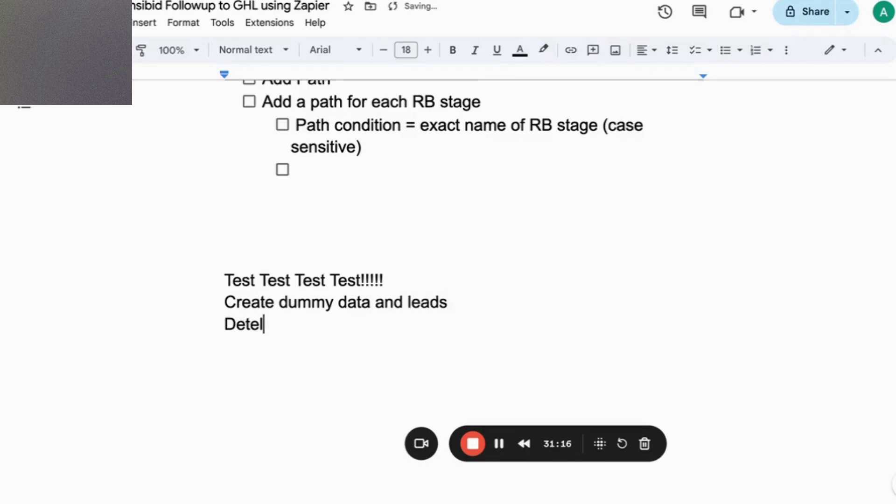
{"action": "key", "text": "BackSpace"}
{"action": "key", "text": "BackSpace"}
{"action": "key", "text": "BackSpace"}
{"action": "type", "text": "lete and start "}
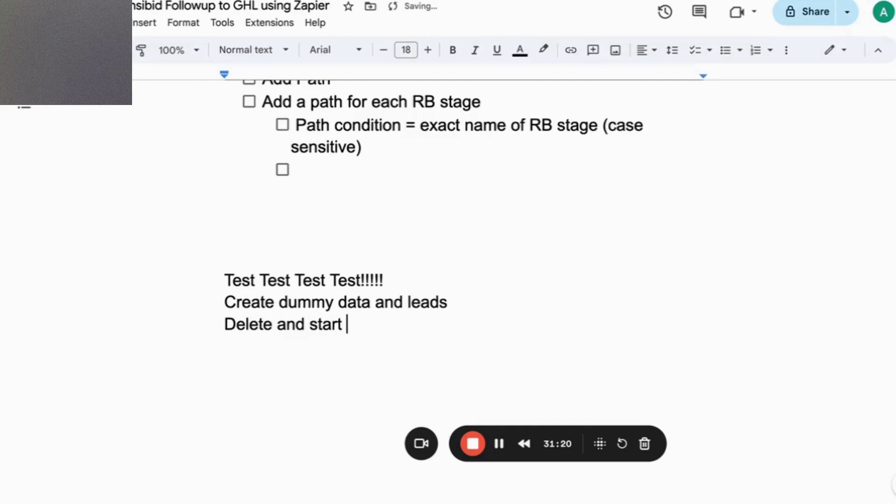
{"action": "type", "text": "from sract"}
{"action": "key", "text": "BackSpace"}
{"action": "type", "text": "ractch"}
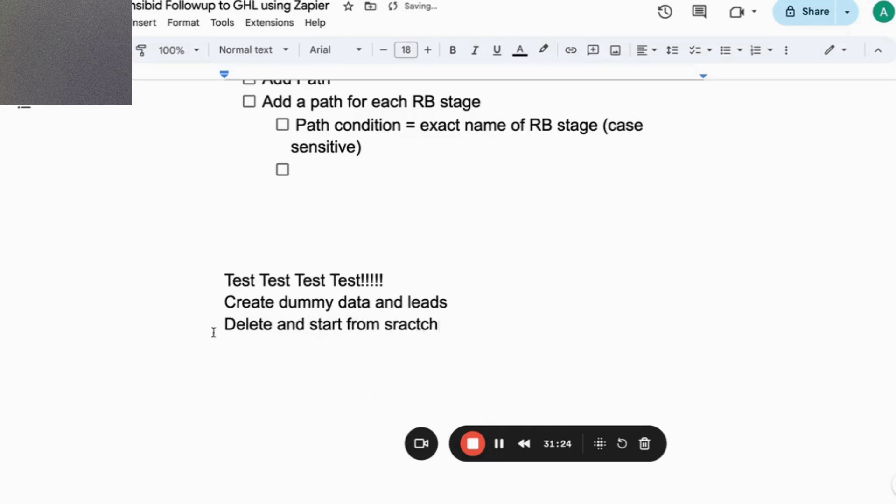
Turn both lines into dash bullets and correct 'sractch' to 'scratch'.
{"action": "left_click", "coordinate": [221, 302]}
{"action": "type", "text": "0"}
{"action": "left_click", "coordinate": [222, 325]}
{"action": "left_click", "coordinate": [237, 308]}
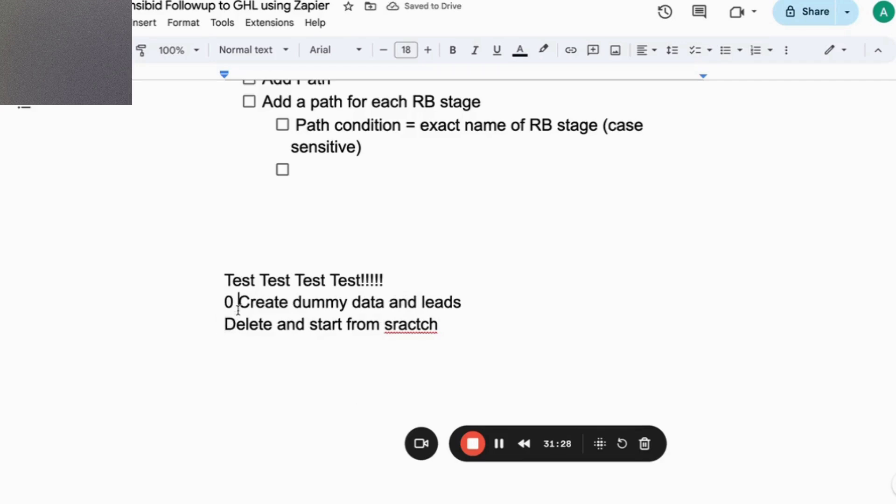
{"action": "key", "text": "BackSpace"}
{"action": "key", "text": "BackSpace"}
{"action": "type", "text": "-"}
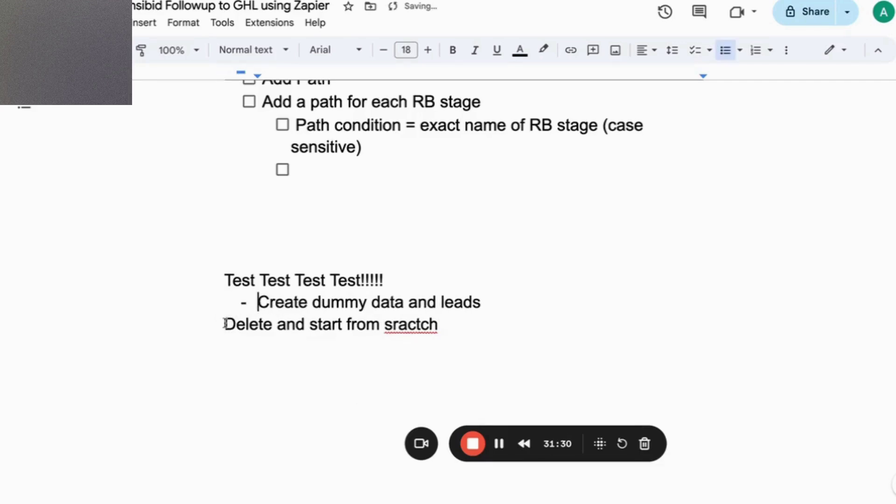
{"action": "left_click", "coordinate": [222, 325]}
{"action": "type", "text": "-"}
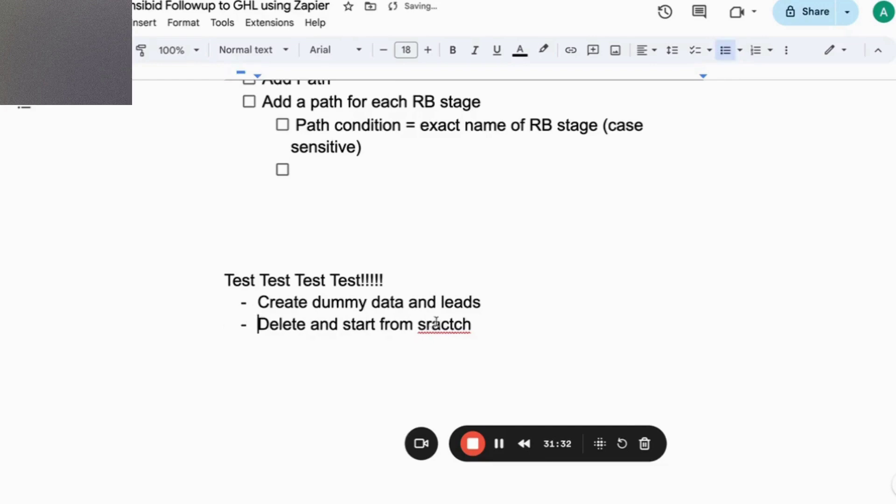
{"action": "left_click", "coordinate": [433, 326]}
{"action": "left_click", "coordinate": [443, 302]}
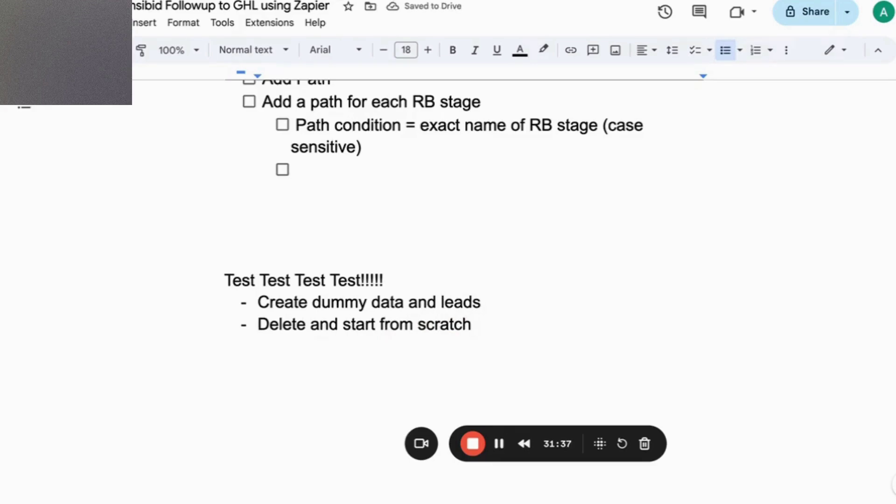
{"action": "key", "text": "ctrl+Tab"}
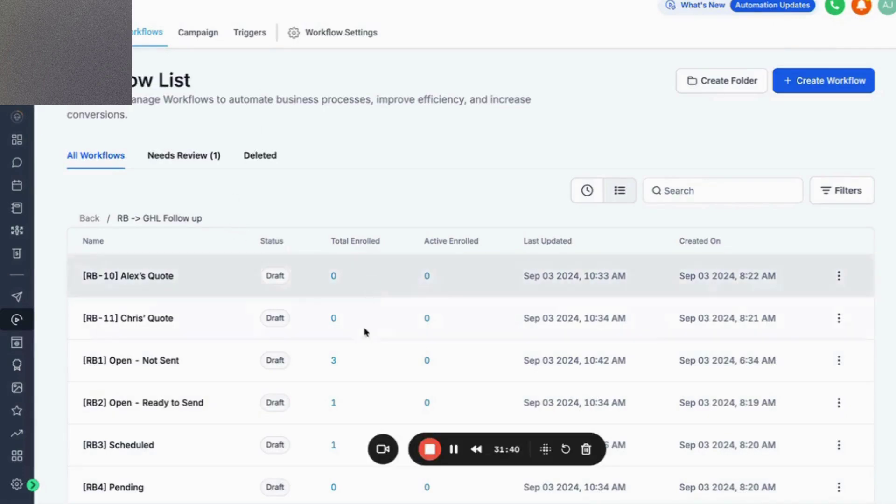
Scroll through the RB1–RB8 workflows in the RB -> GHL Follow up folder.
{"action": "scroll", "coordinate": [362, 340], "scroll_direction": "down", "scroll_amount": 5}
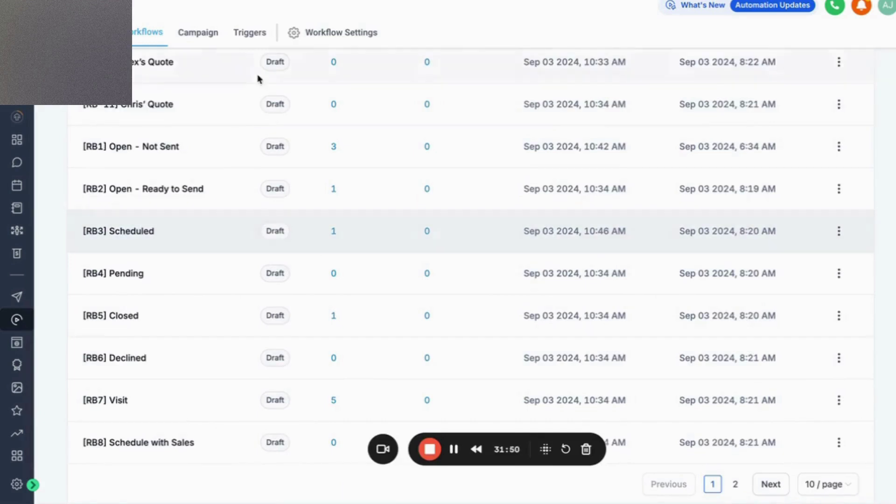
Collapse the 'Appointment details text' step in ResponsiBid's Scheduled stage.
{"action": "key", "text": "ctrl+Tab"}
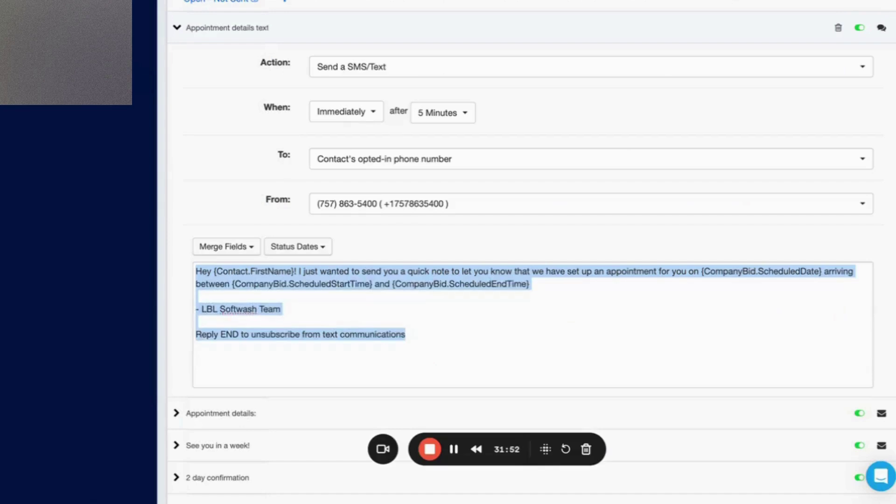
{"action": "scroll", "coordinate": [236, 120], "scroll_direction": "up", "scroll_amount": 3}
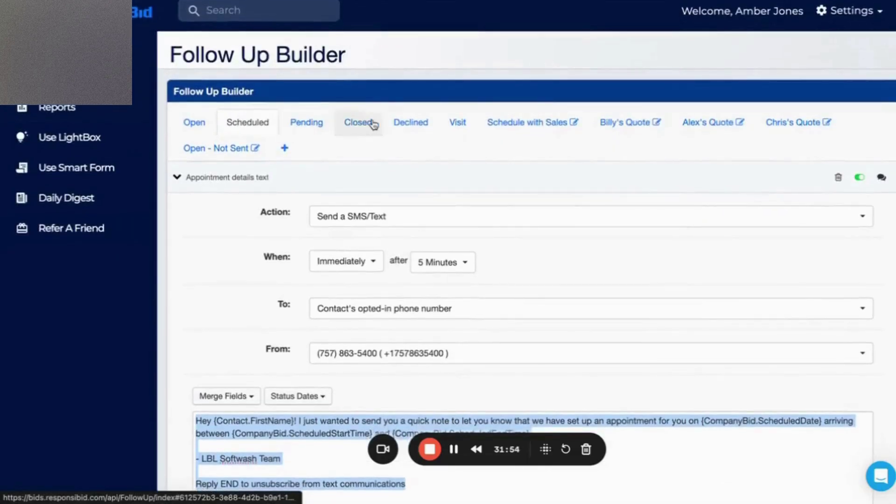
{"action": "left_click", "coordinate": [246, 123]}
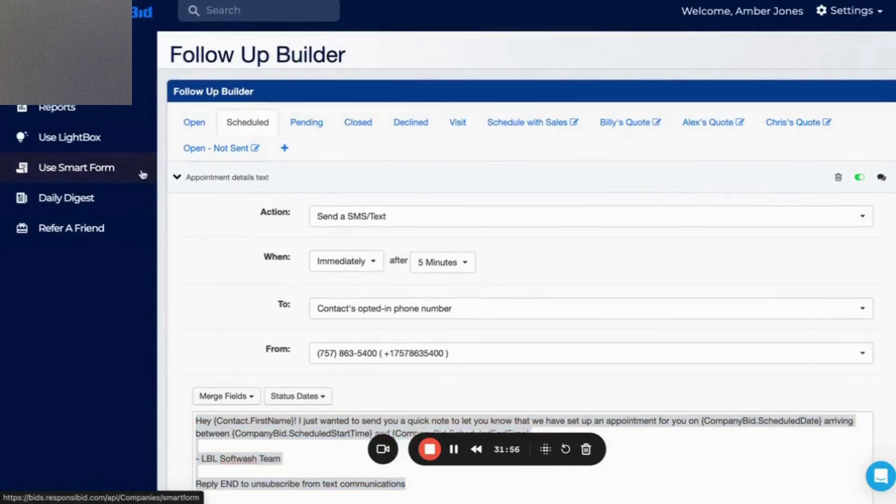
{"action": "left_click", "coordinate": [173, 178]}
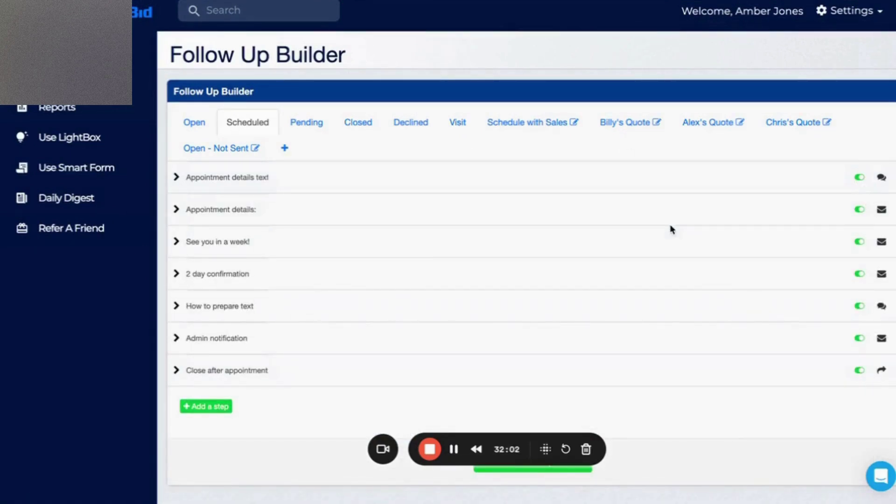
{"action": "left_click", "coordinate": [537, 1]}
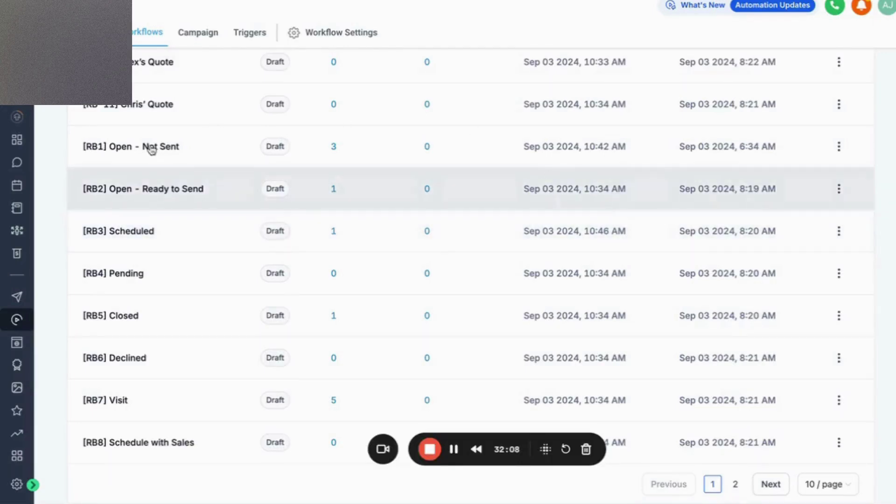
Open the [RB2] Open - Ready to Send workflow, then return to the Google Doc notes.
{"action": "left_click", "coordinate": [133, 195]}
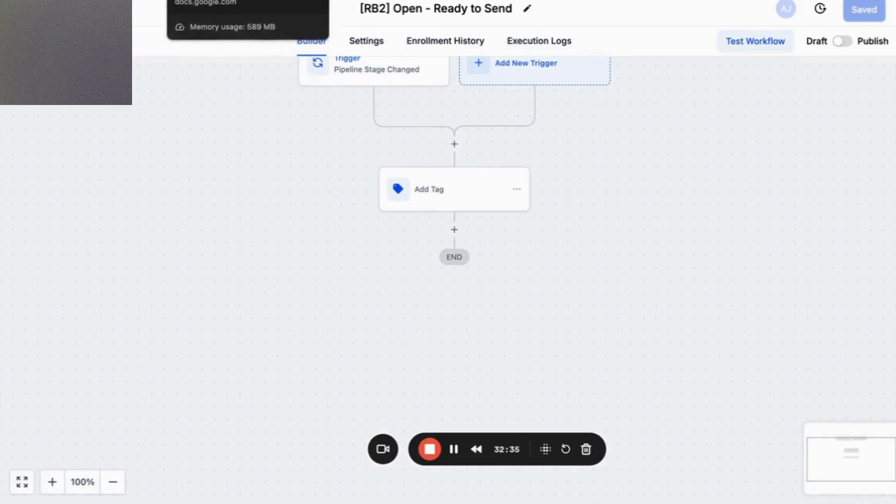
{"action": "left_click", "coordinate": [185, 1]}
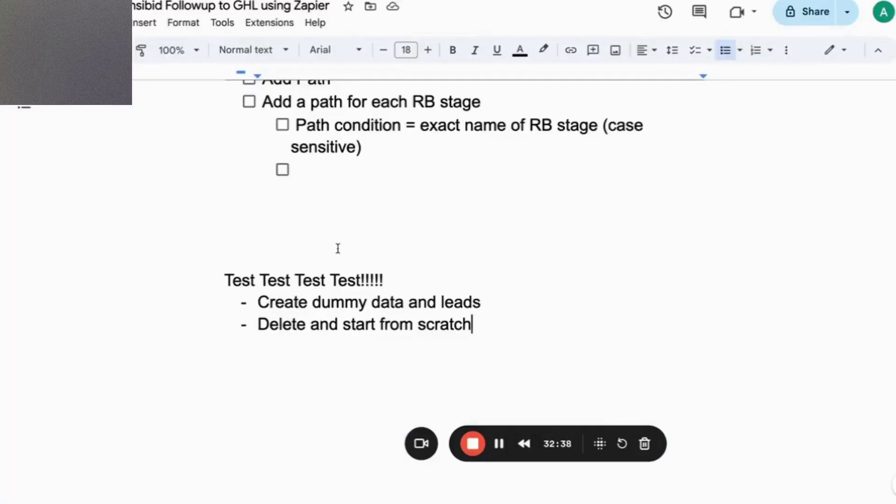
{"action": "scroll", "coordinate": [338, 249], "scroll_direction": "up", "scroll_amount": 15}
{"action": "scroll", "coordinate": [338, 248], "scroll_direction": "up", "scroll_amount": 20}
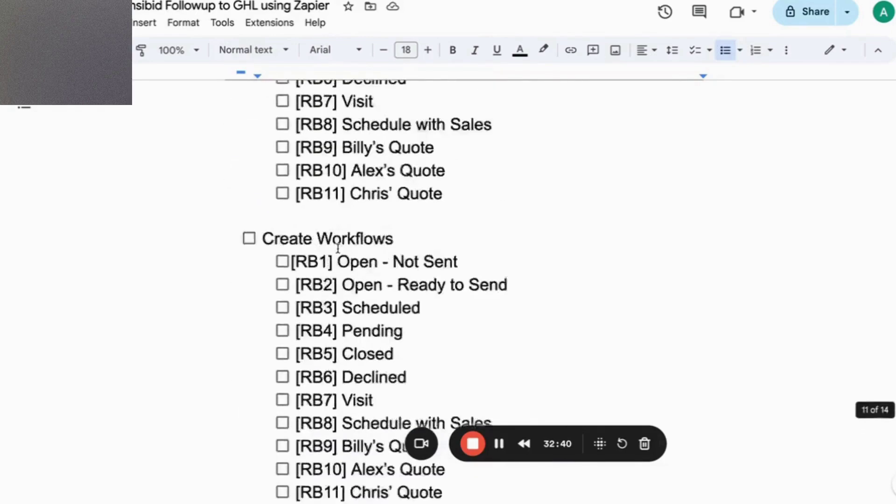
{"action": "scroll", "coordinate": [338, 248], "scroll_direction": "up", "scroll_amount": 20}
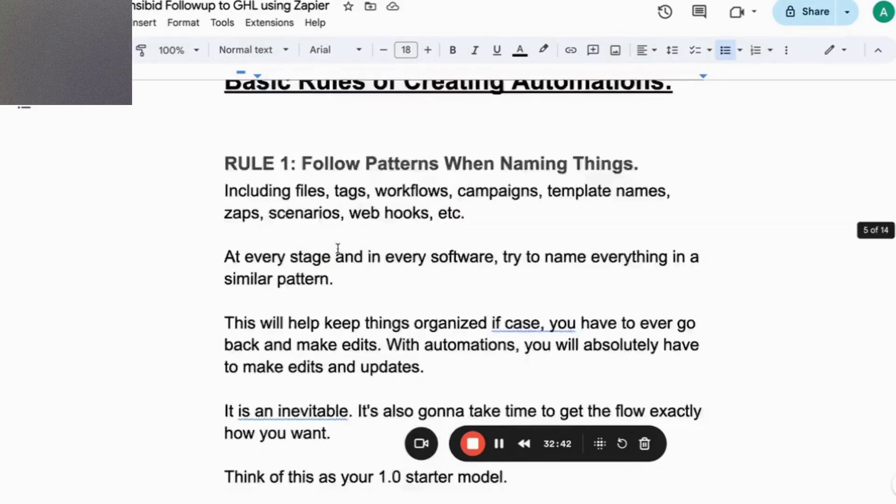
{"action": "scroll", "coordinate": [338, 248], "scroll_direction": "up", "scroll_amount": 15}
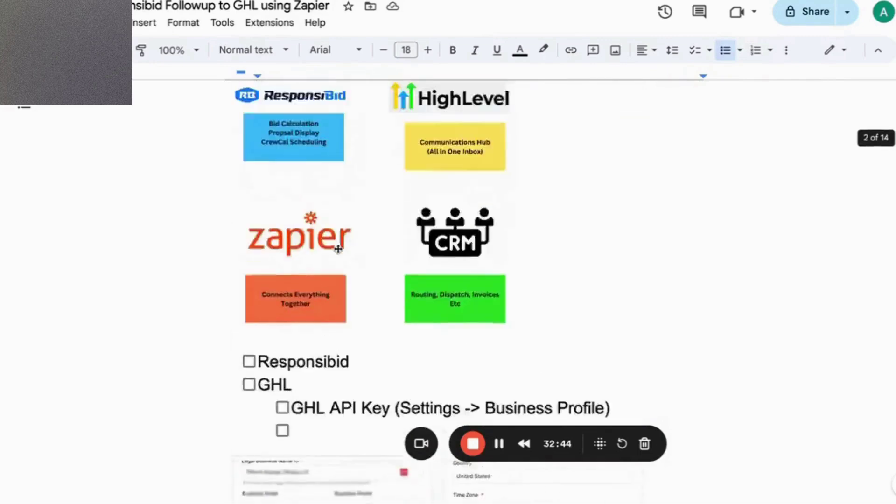
{"action": "scroll", "coordinate": [338, 249], "scroll_direction": "up", "scroll_amount": 5}
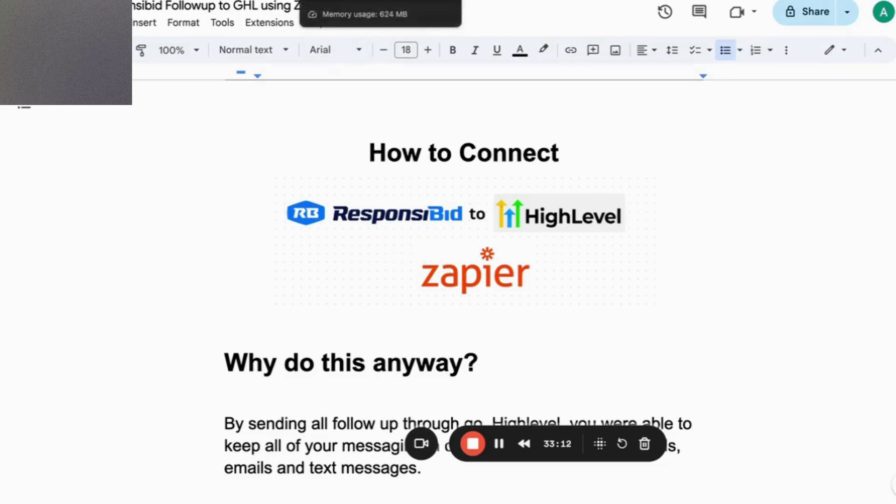
{"action": "left_click", "coordinate": [355, 1]}
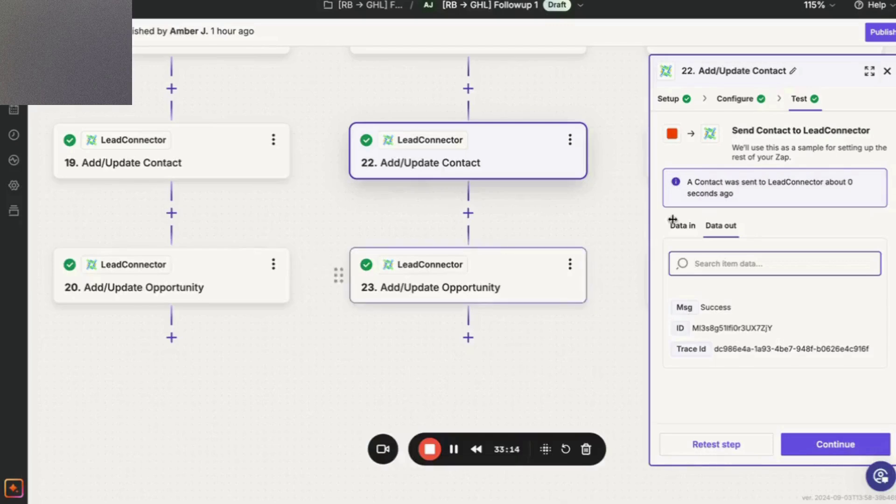
Close step 22's details panel in Zapier and review the path branches at the top of the canvas.
{"action": "left_click", "coordinate": [888, 72]}
{"action": "scroll", "coordinate": [602, 230], "scroll_direction": "up", "scroll_amount": 8}
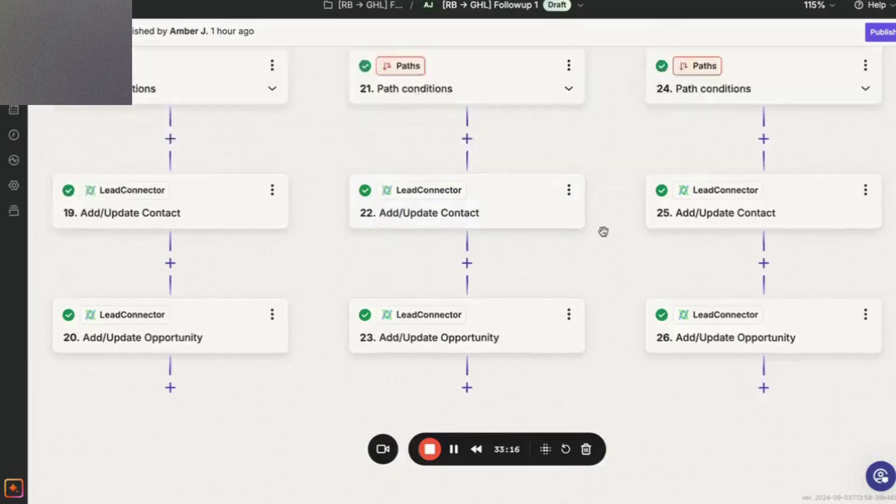
{"action": "scroll", "coordinate": [338, 262], "scroll_direction": "left", "scroll_amount": 7}
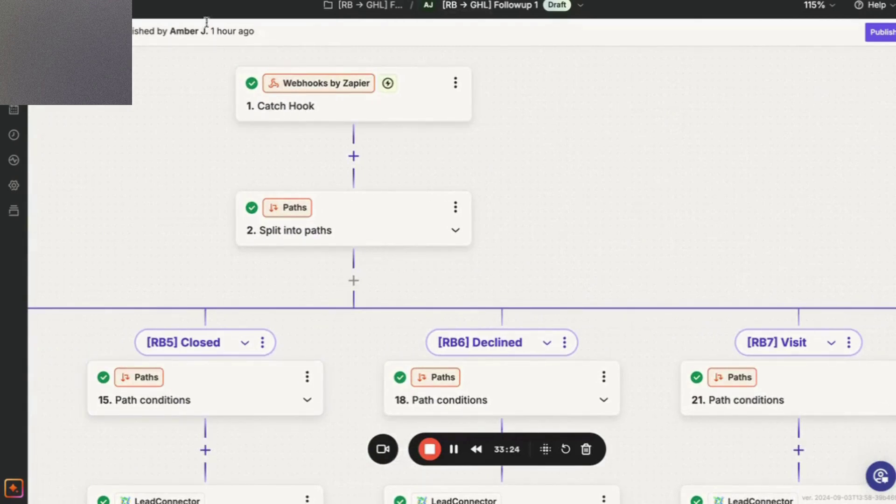
Return to the Google Doc guide on connecting ResponsiBid to HighLevel through Zapier.
{"action": "left_click", "coordinate": [299, 1]}
{"action": "scroll", "coordinate": [378, 317], "scroll_direction": "down", "scroll_amount": 9}
{"action": "scroll", "coordinate": [378, 317], "scroll_direction": "up", "scroll_amount": 9}
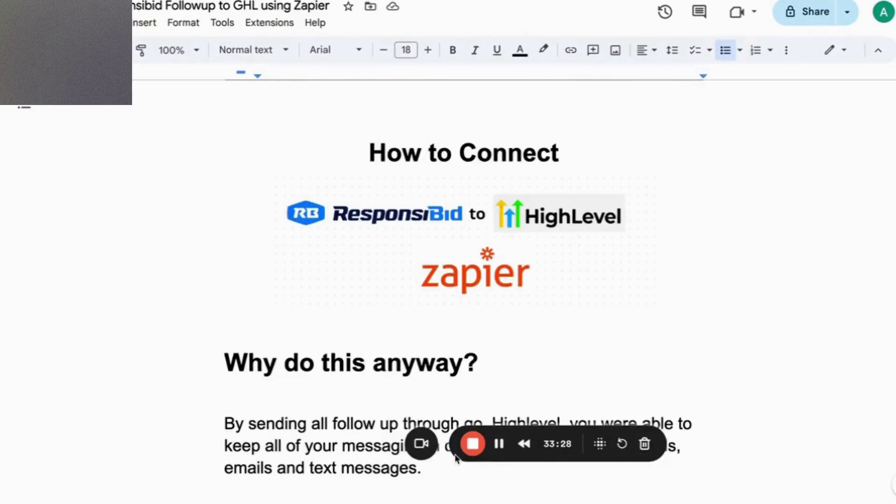